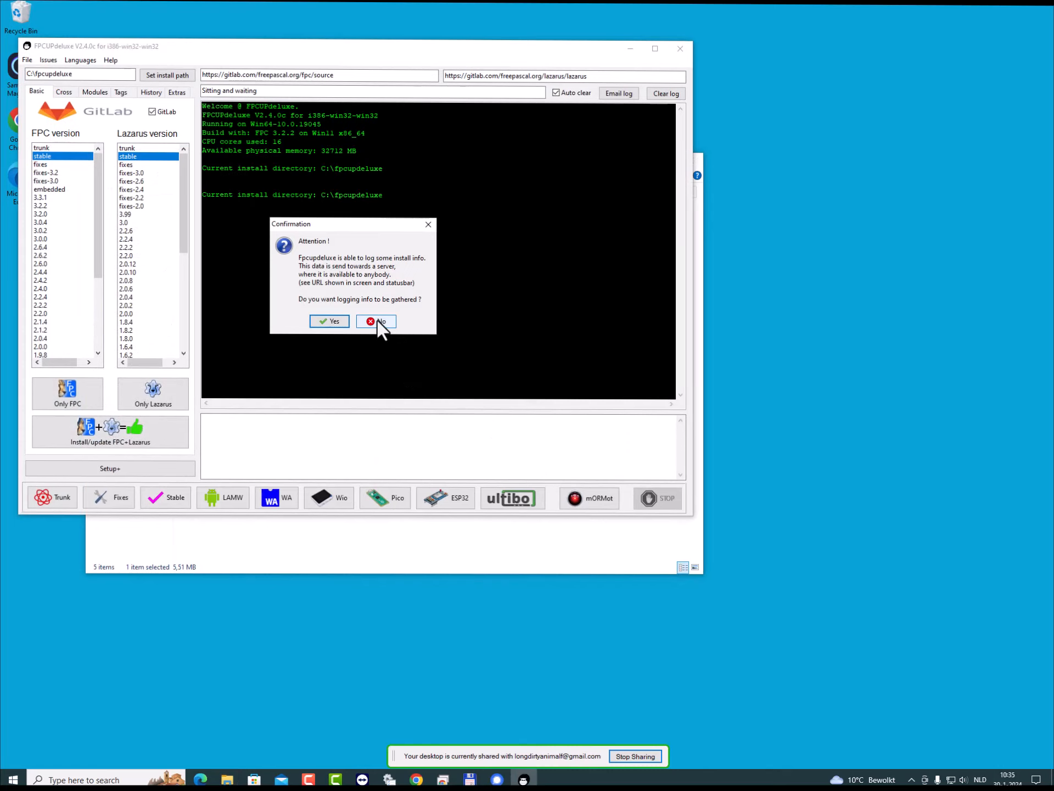
- Decline the gathering of logging info and set the install path to C:\fpcup_install\stable
click(378, 321)
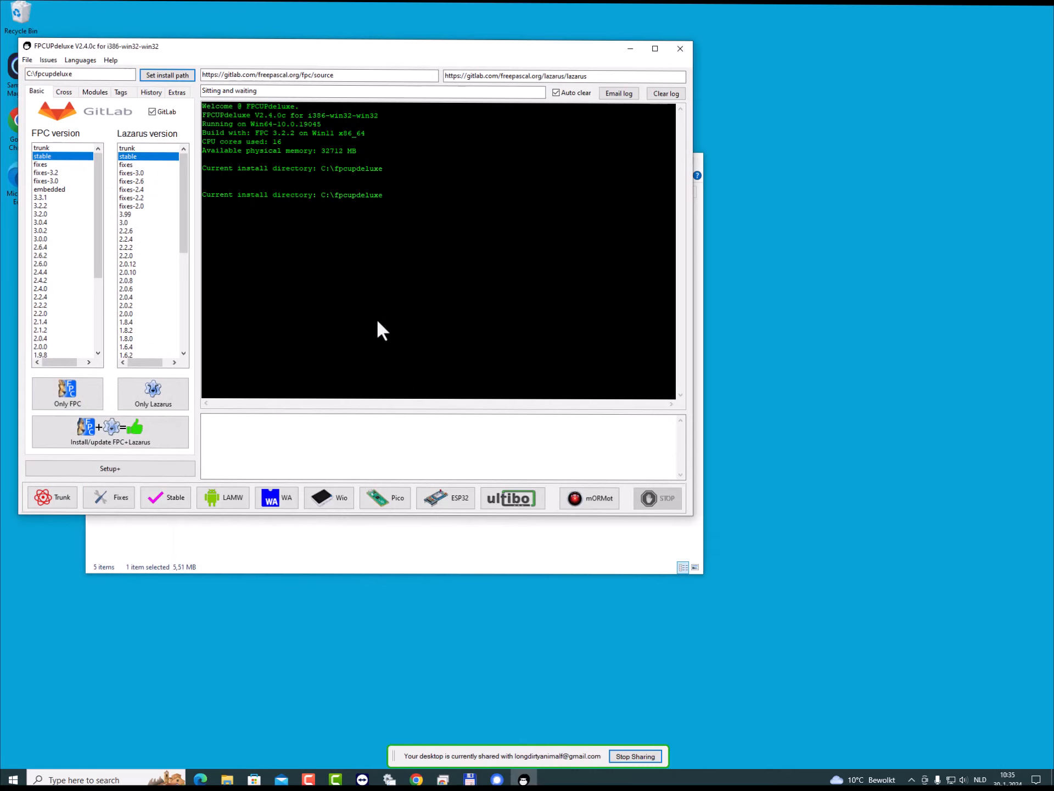
click(166, 74)
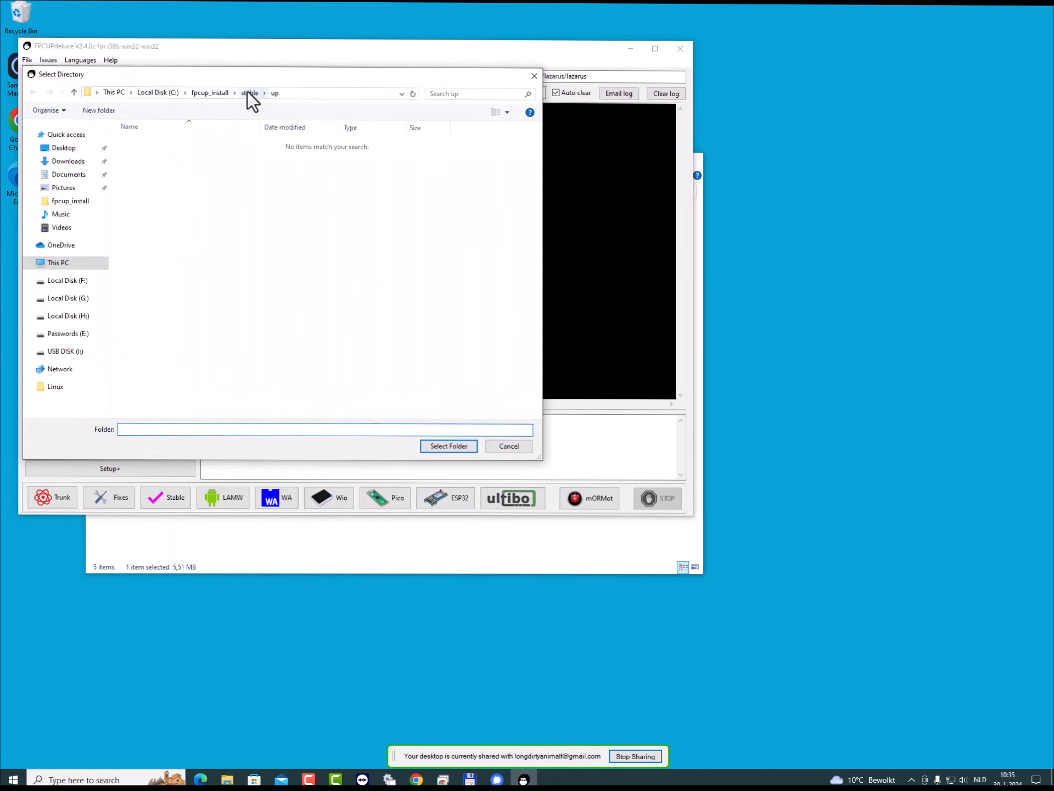
click(248, 93)
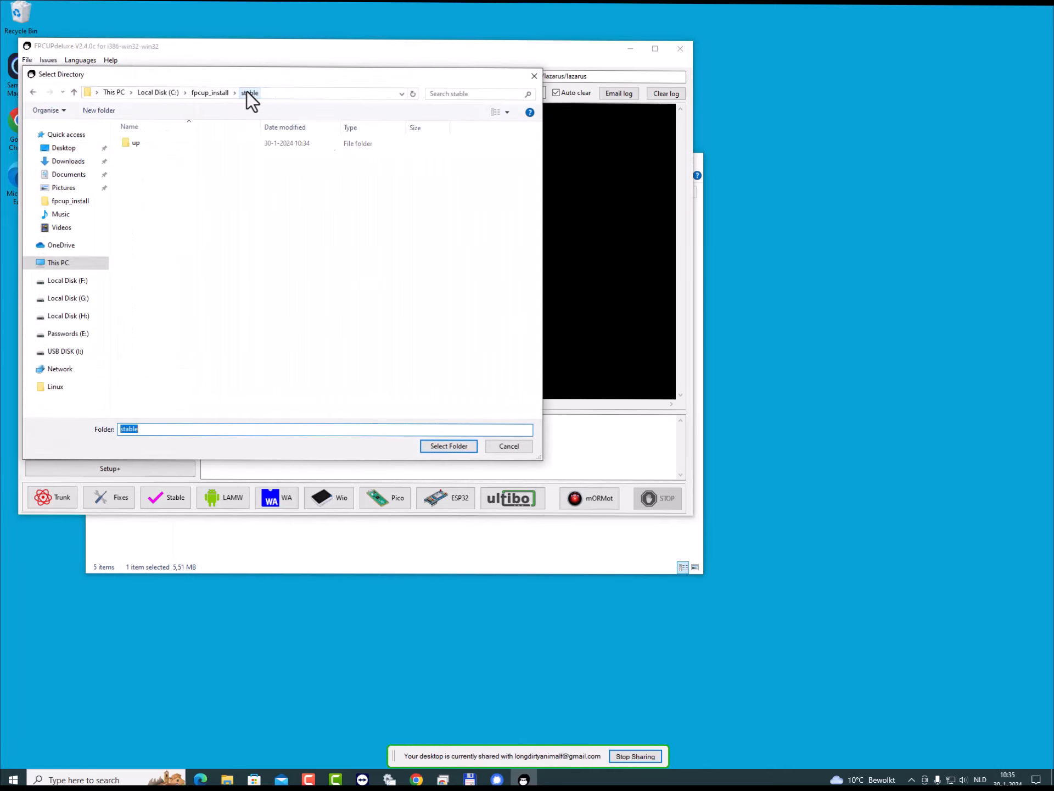
click(446, 445)
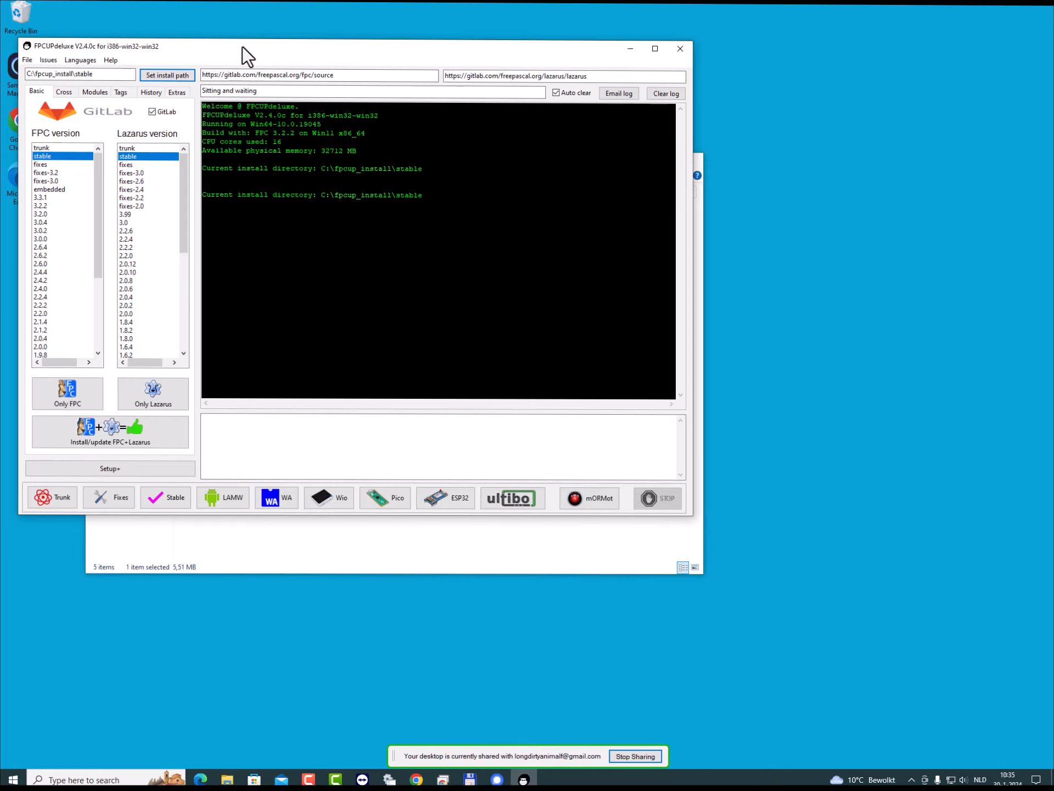
- Start and confirm the combined installation of FPC and Lazarus, both in the stable version
drag(242, 47, 347, 74)
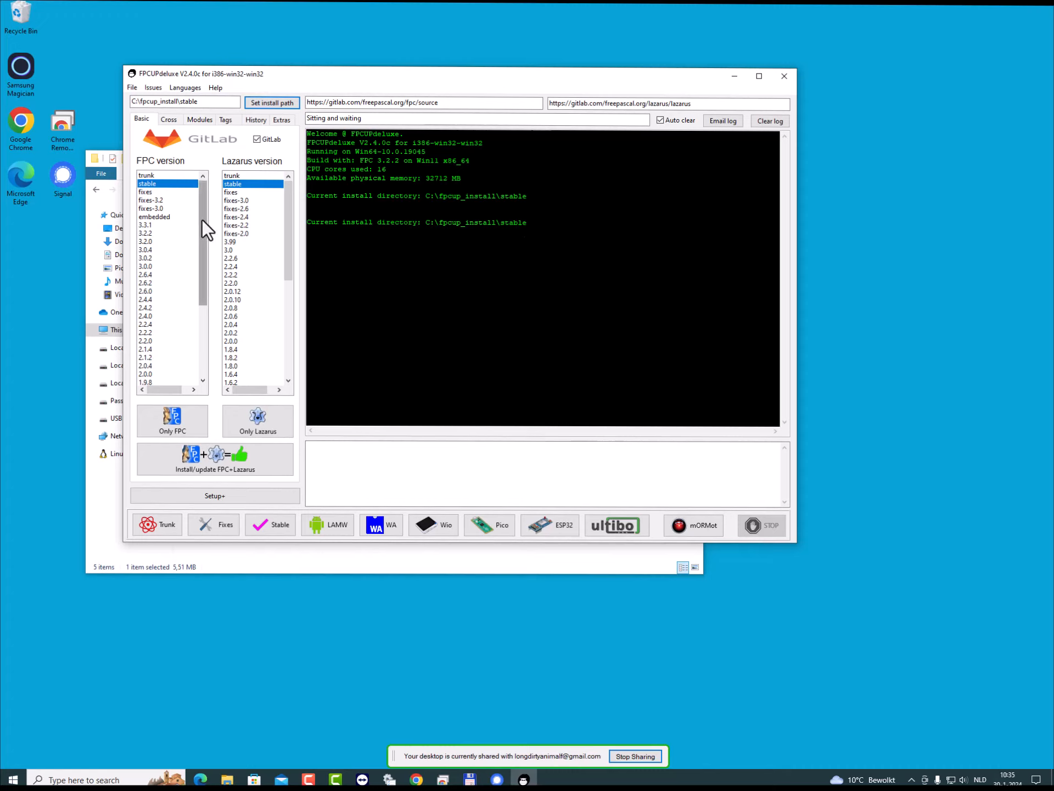
click(219, 454)
click(445, 329)
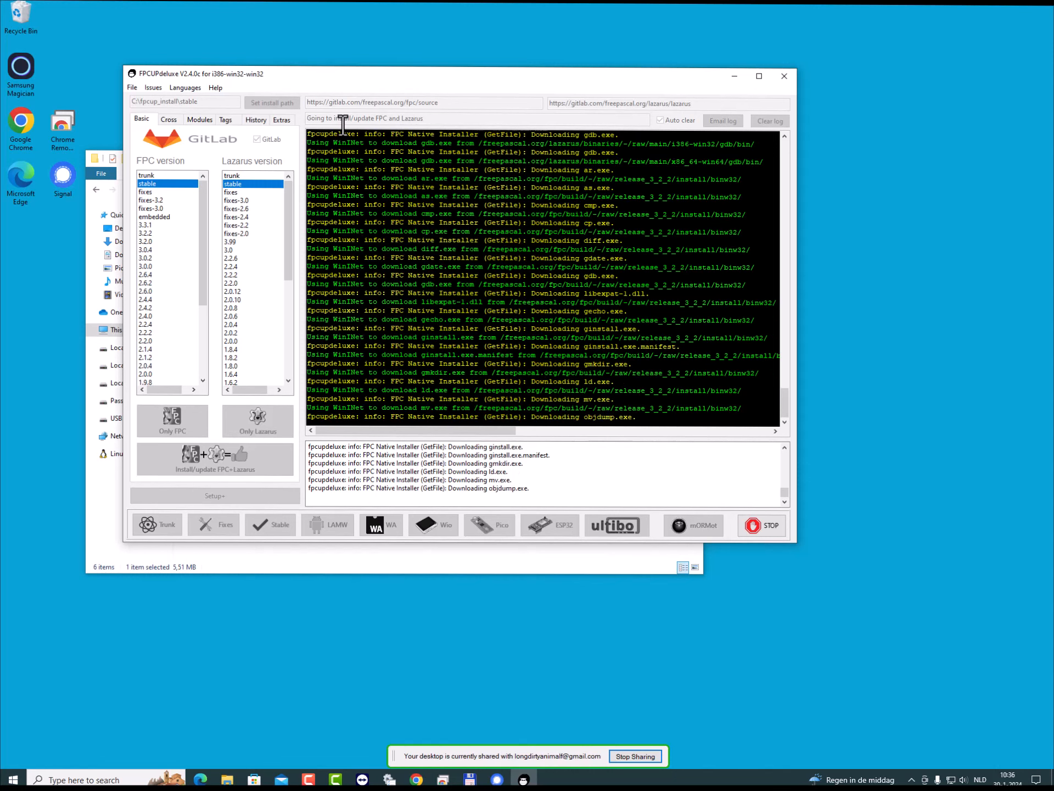
- Uncover the File Explorer window and inspect the ccr and fpc folders inside C:\fpcup_install\stable
drag(364, 77, 647, 104)
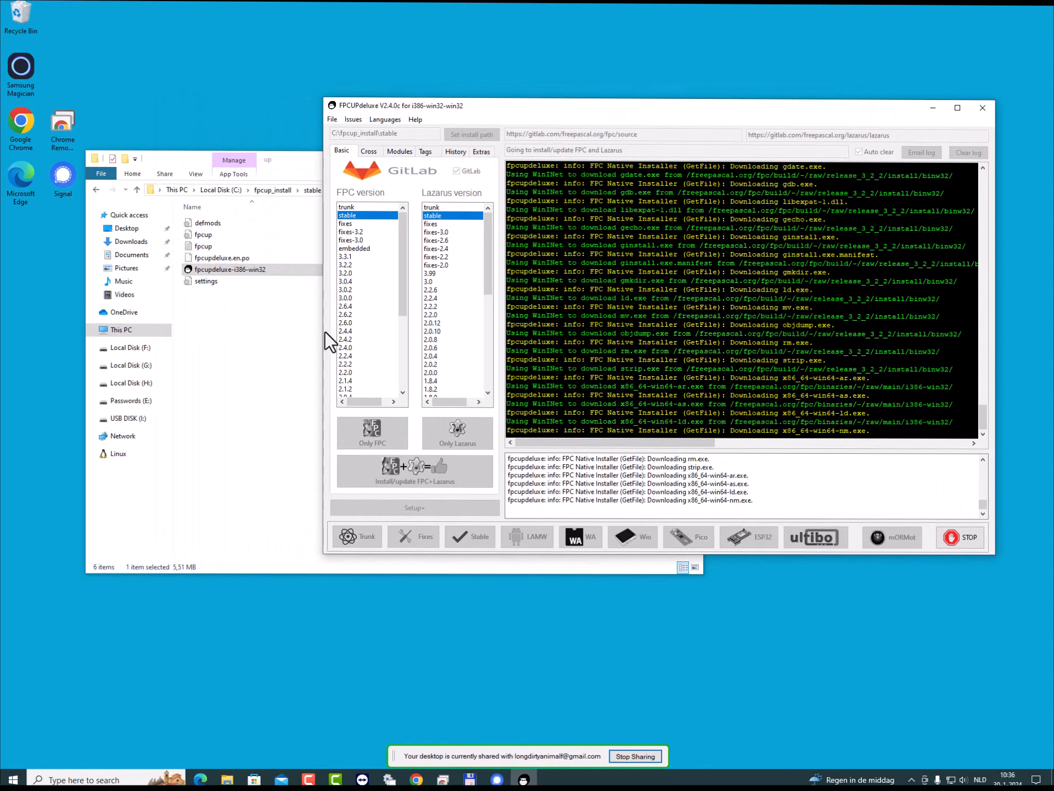
click(250, 345)
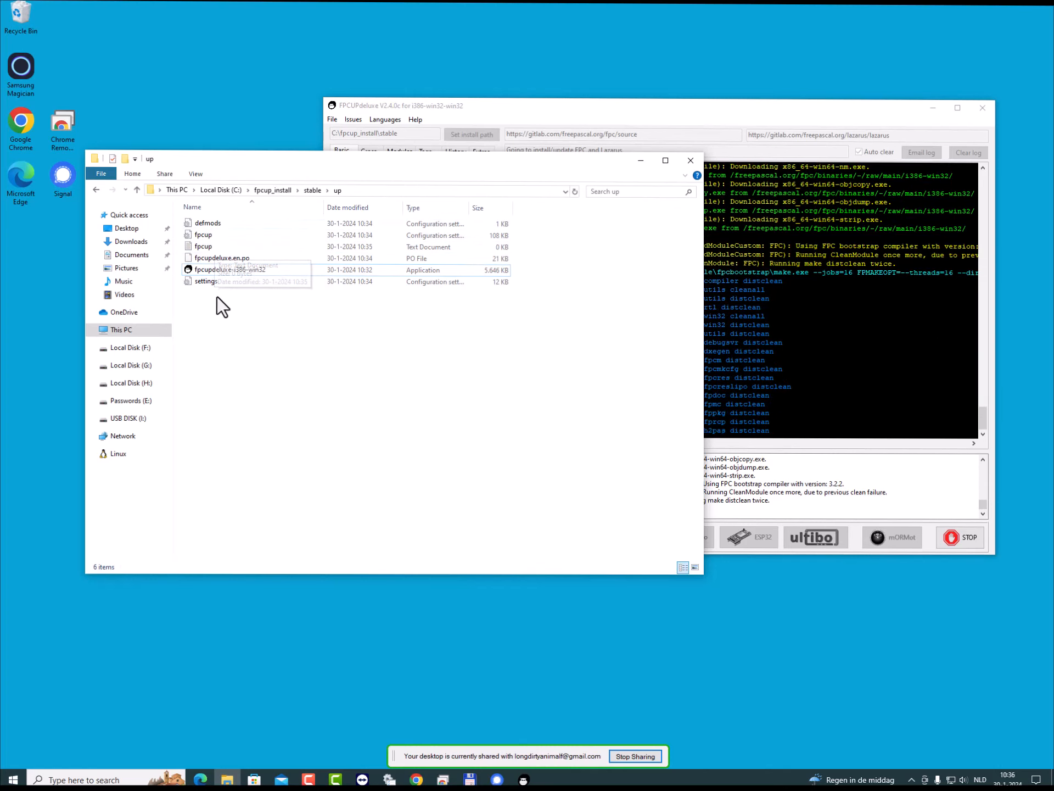
click(312, 191)
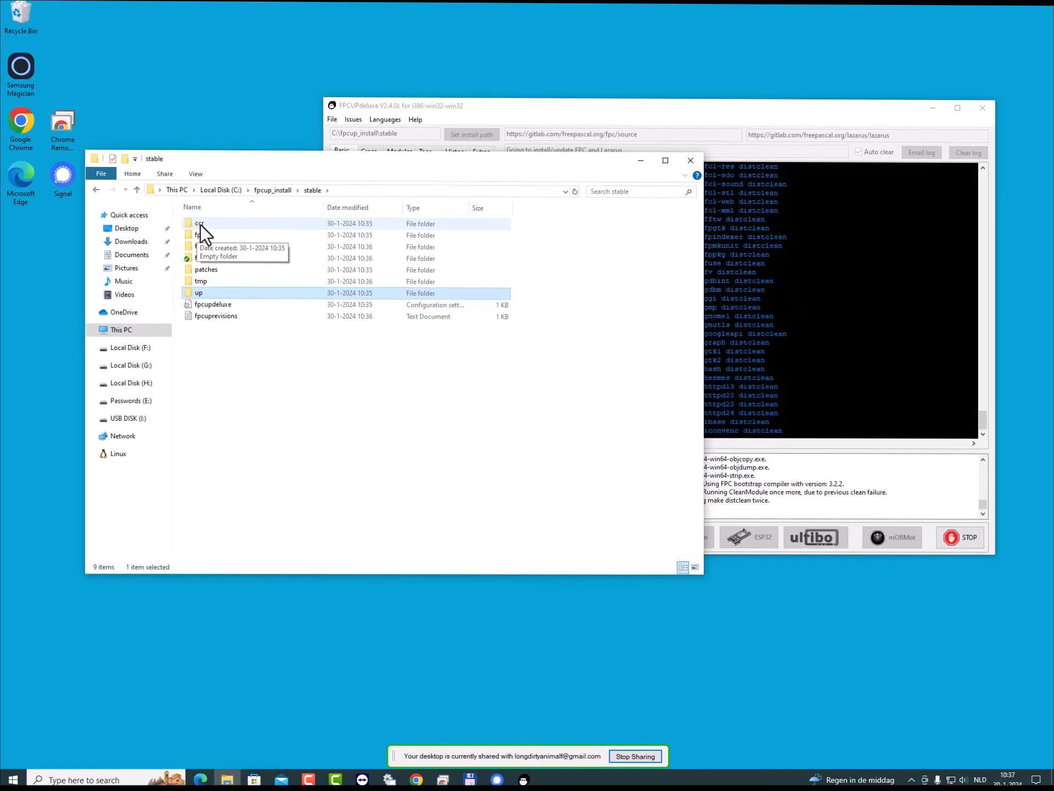
double_click(199, 223)
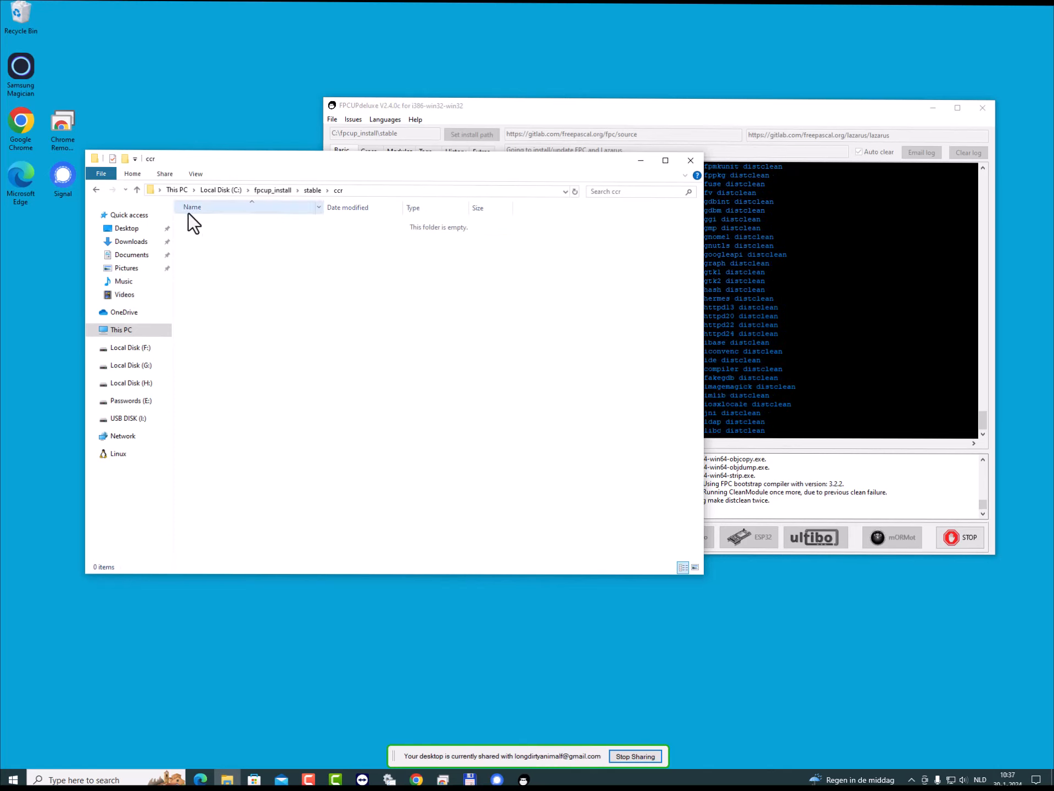
click(311, 191)
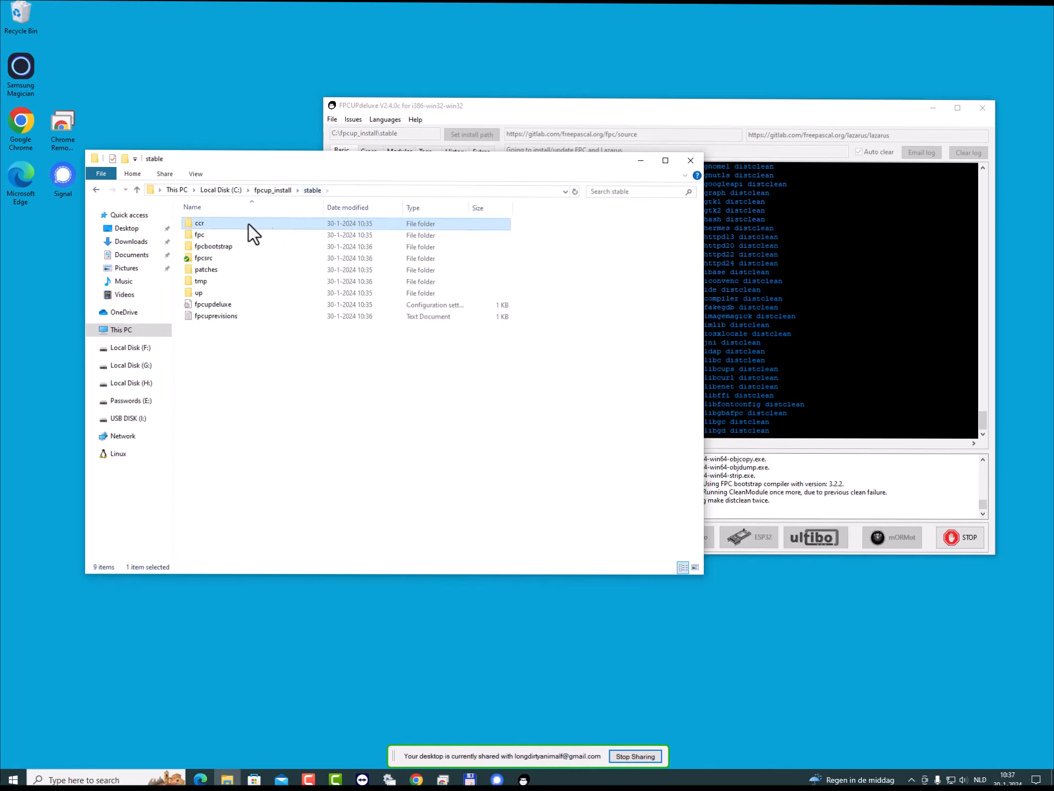
double_click(206, 236)
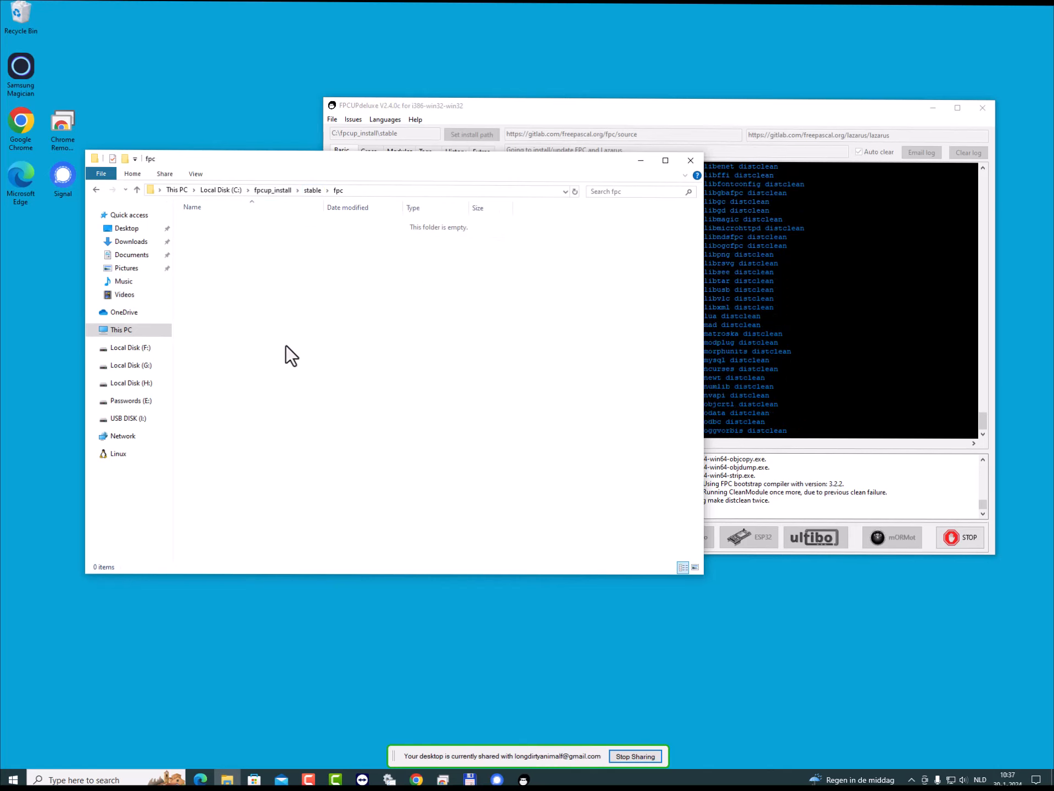
click(312, 190)
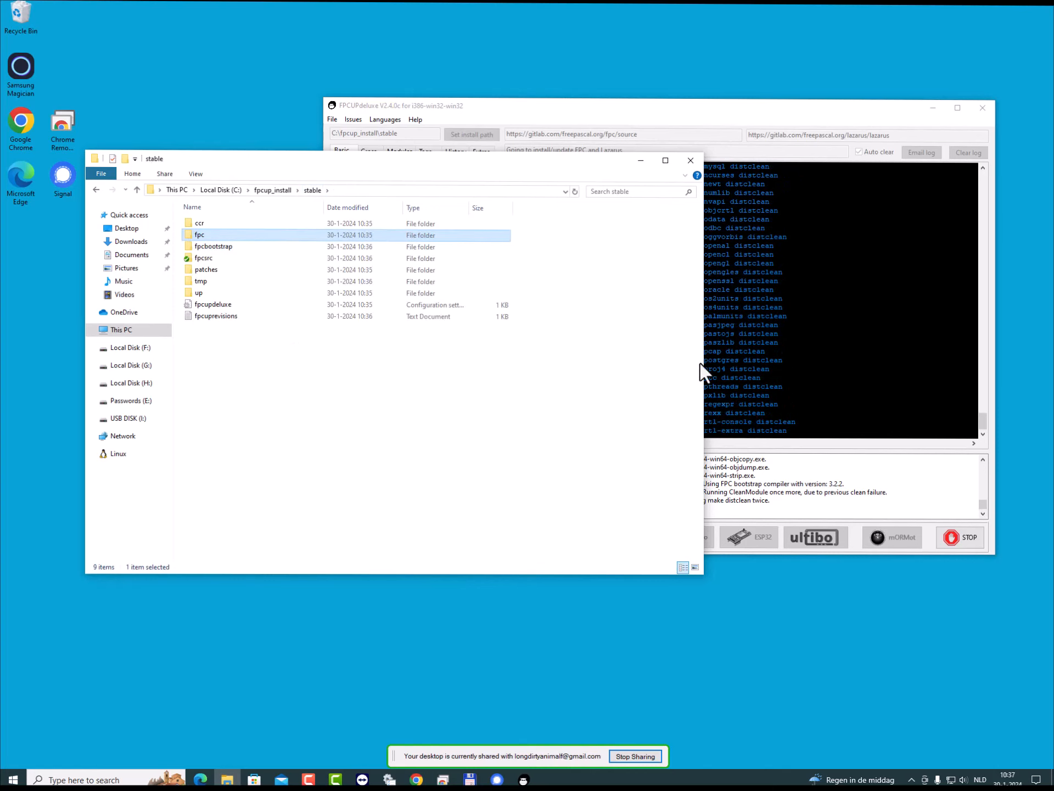
- Examine the downloaded tools in the fpcbootstrap folder, singling out the ppc386 bootstrap compiler
double_click(216, 247)
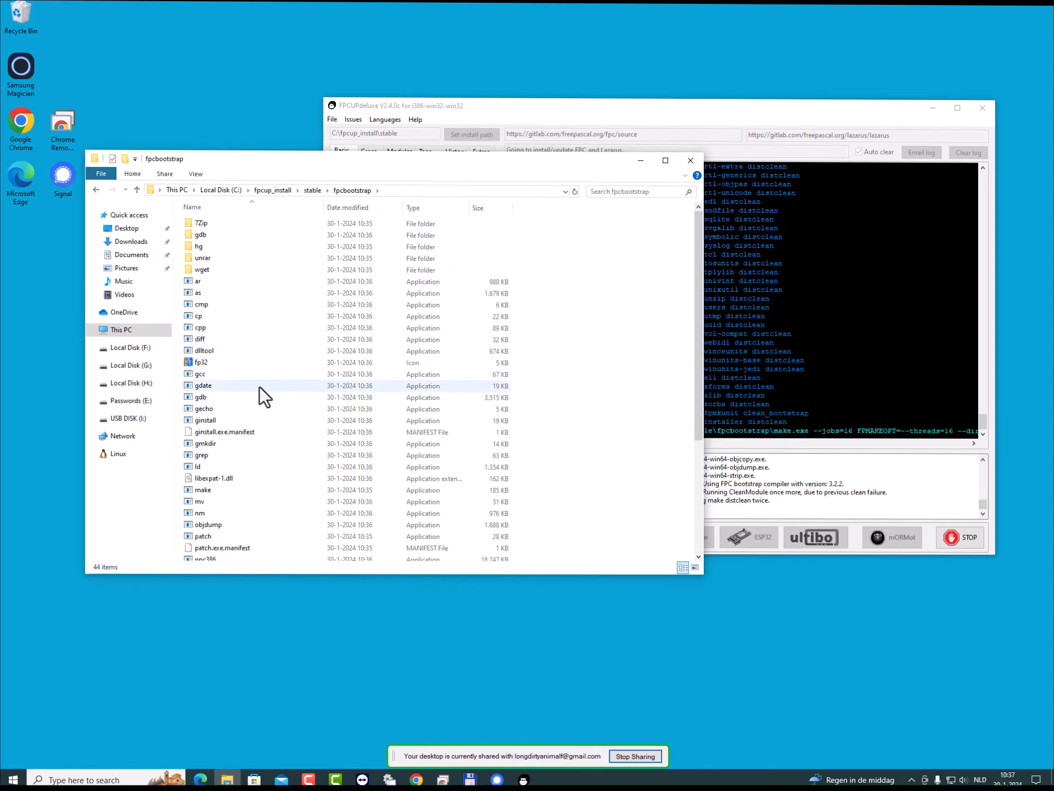
scroll(258, 381, down, 2)
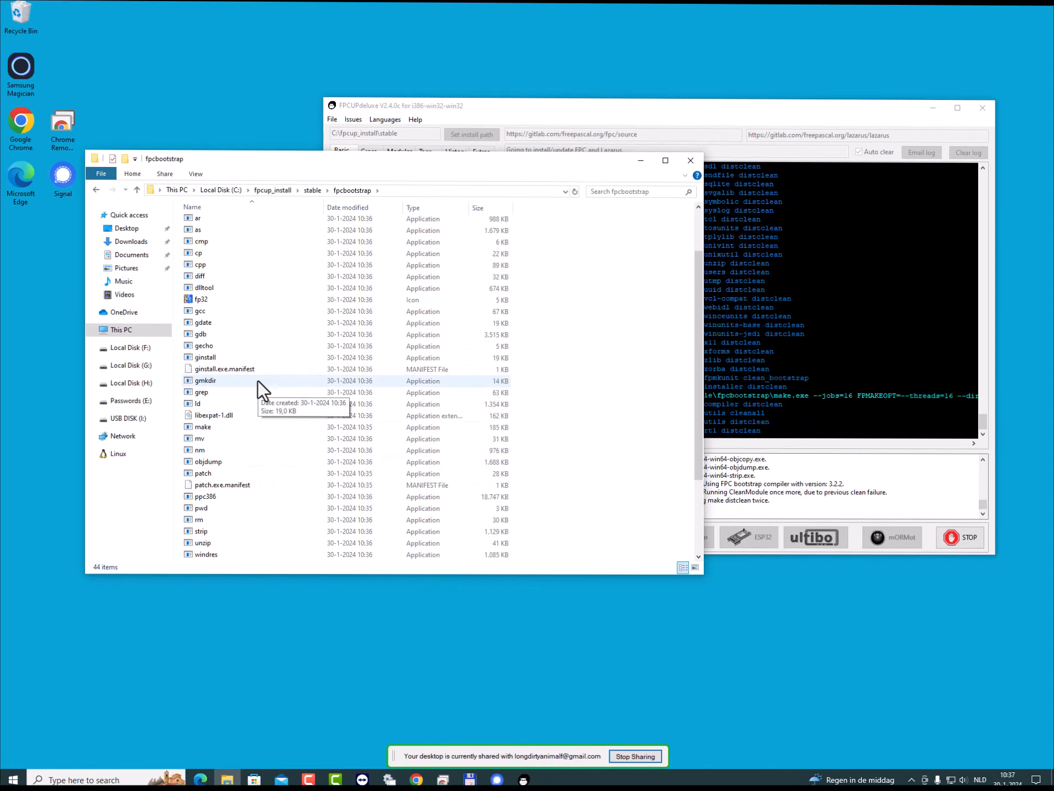
scroll(259, 380, down, 2)
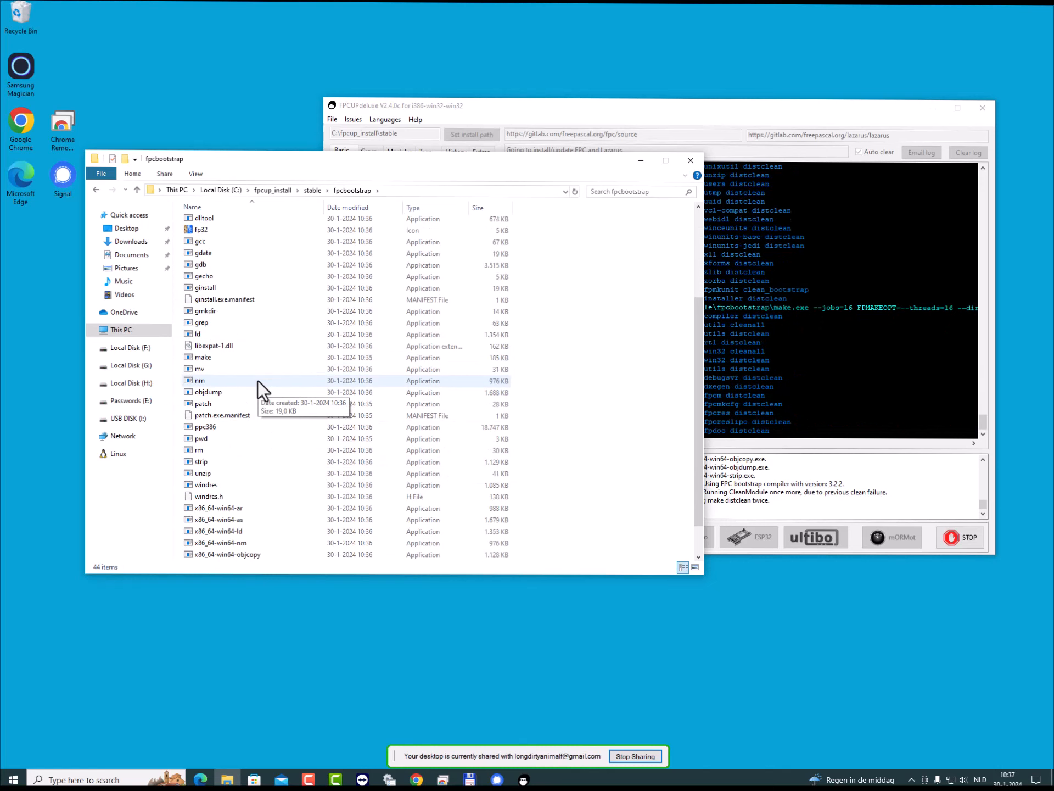
click(210, 429)
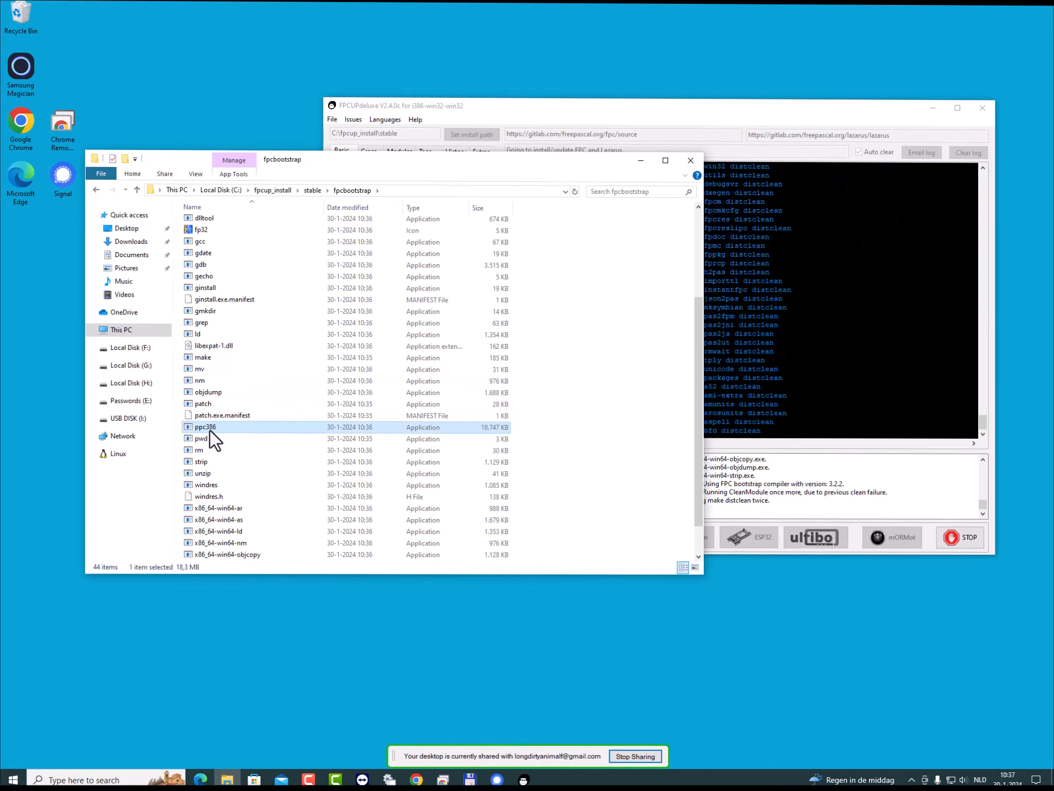
scroll(262, 412, up, 3)
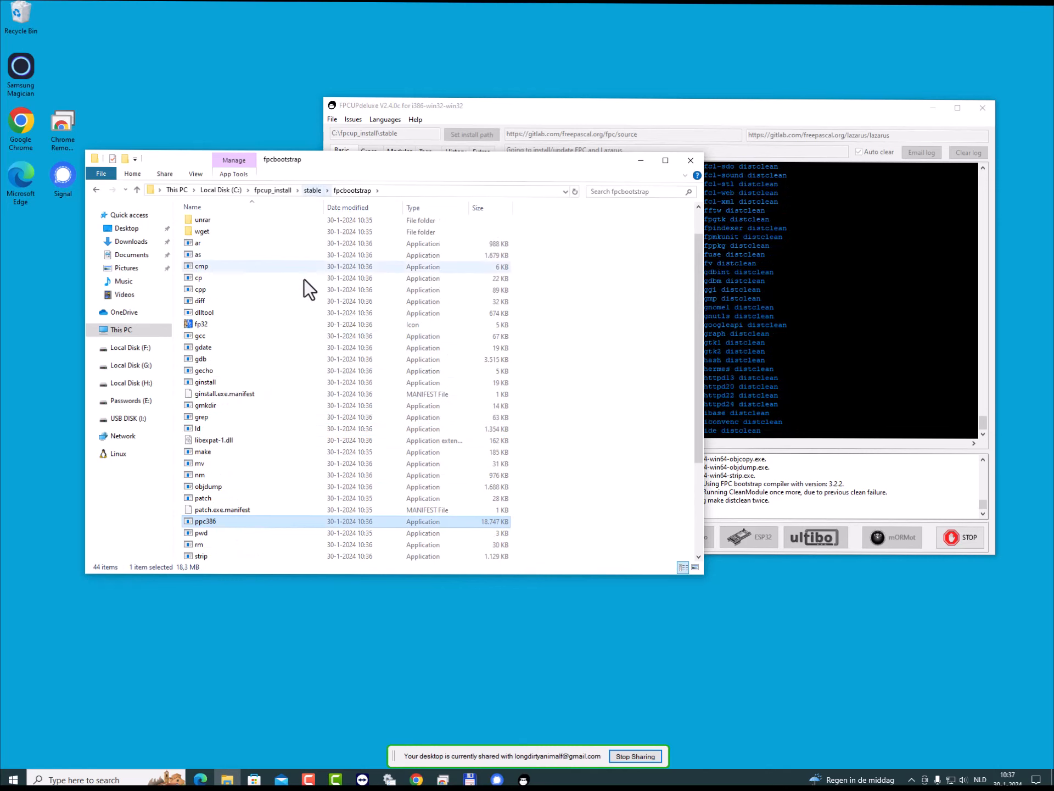
scroll(301, 311, up, 1)
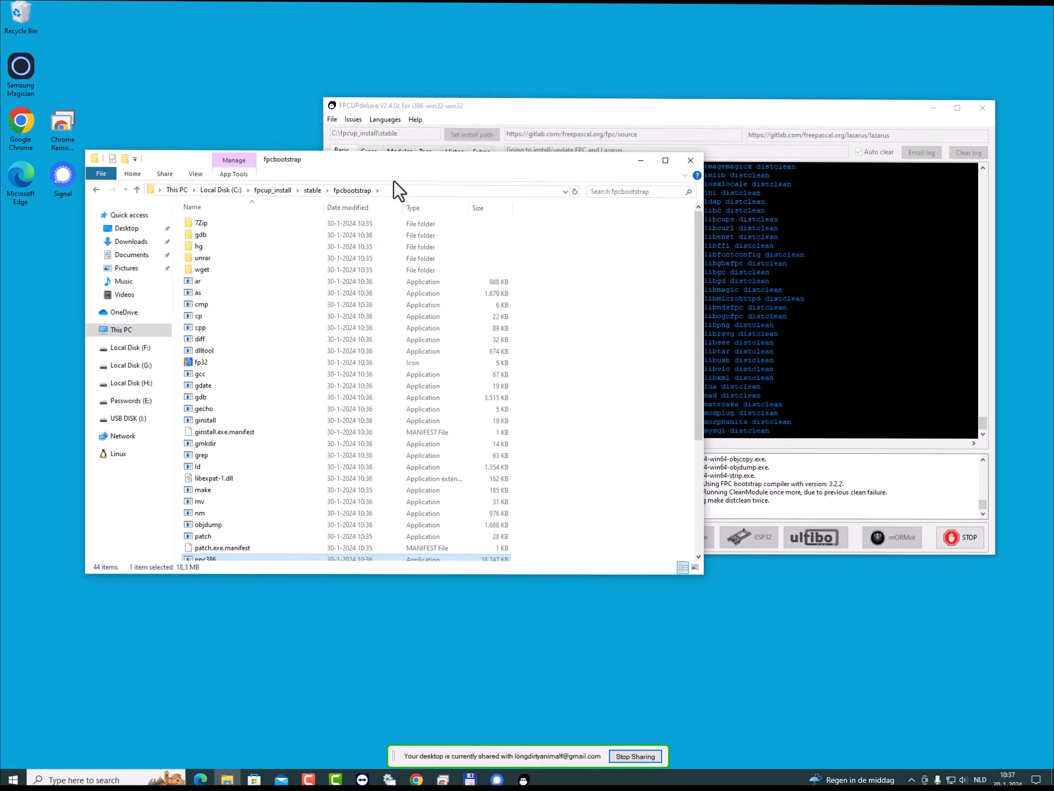
- Look through the FPC sources in the fpcsrc folder, then check the build output in FPCUPdeluxe
click(311, 191)
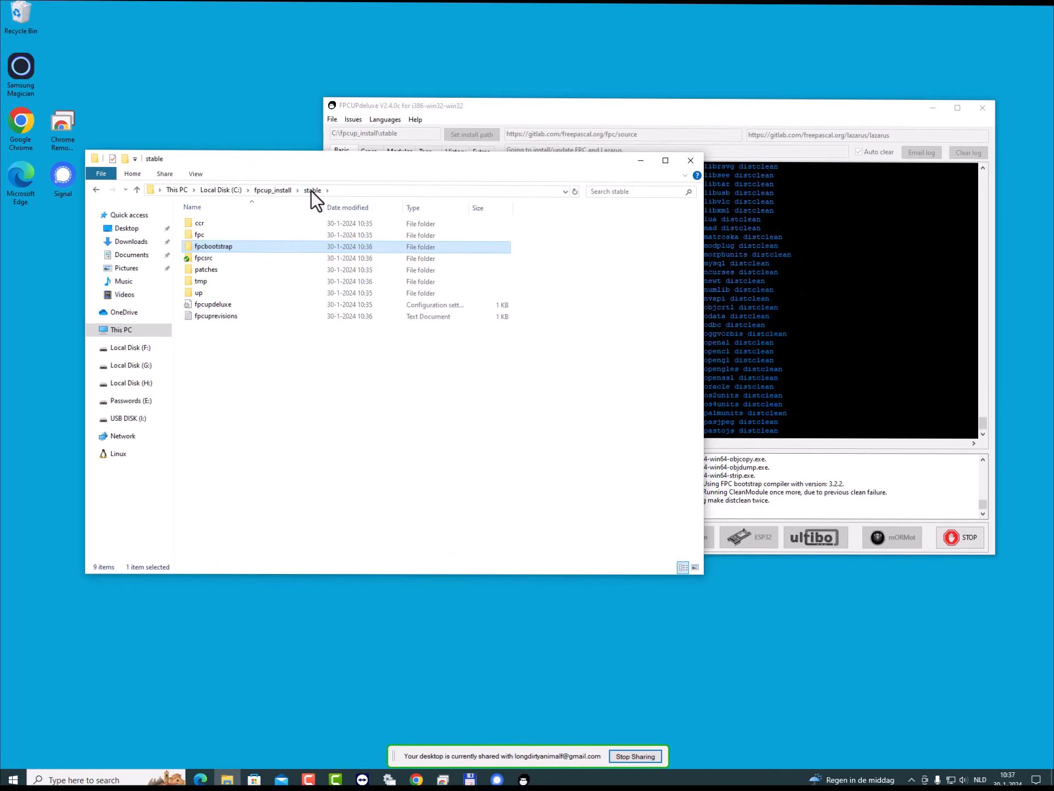
double_click(211, 259)
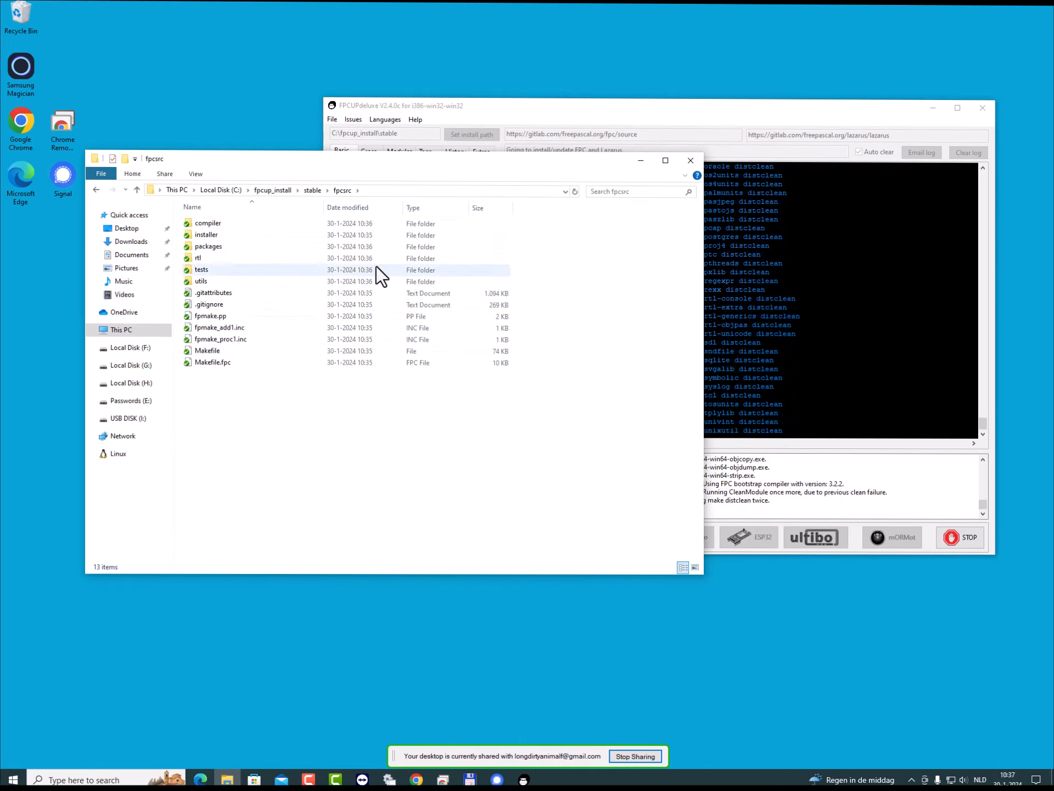
click(785, 115)
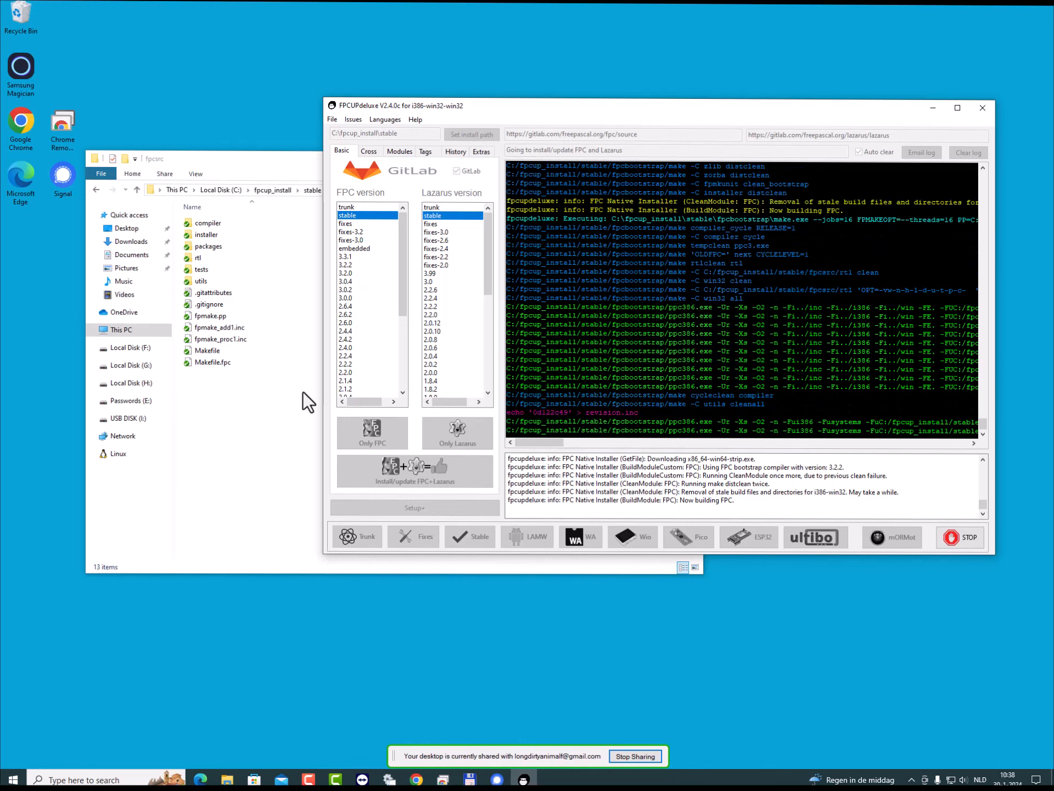
- Return to the fpcbootstrap folder in File Explorer and locate the ppc386 compiler again
click(253, 403)
click(312, 191)
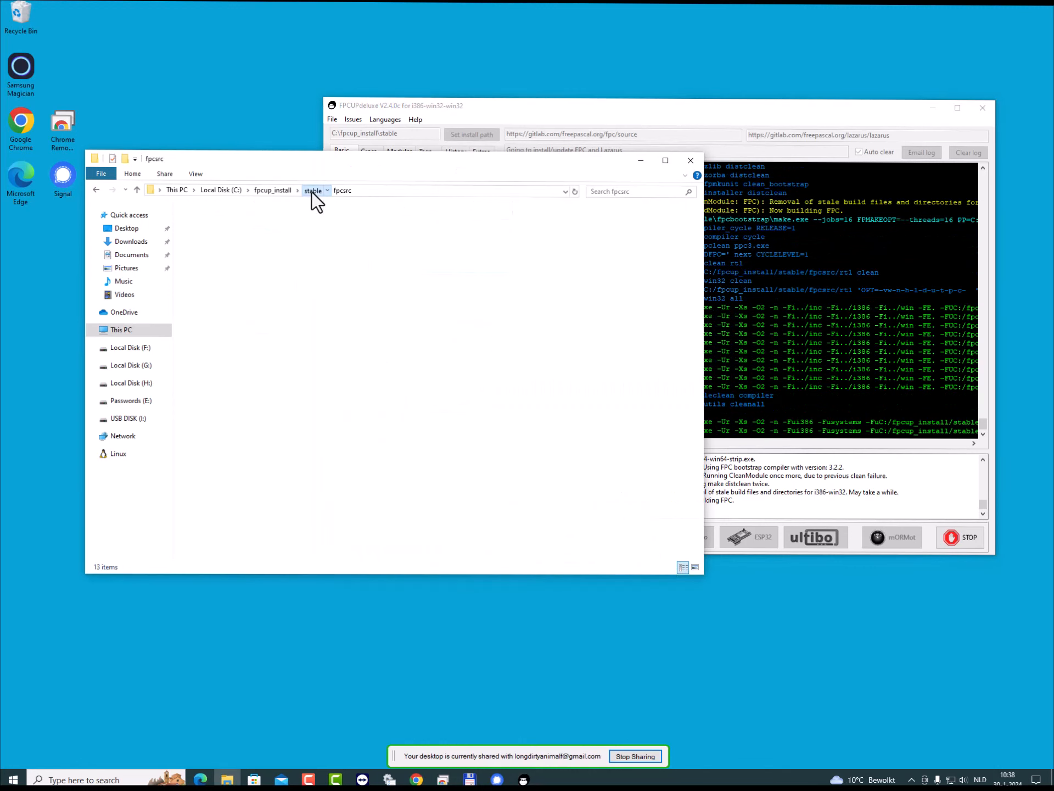
double_click(219, 247)
scroll(264, 412, down, 3)
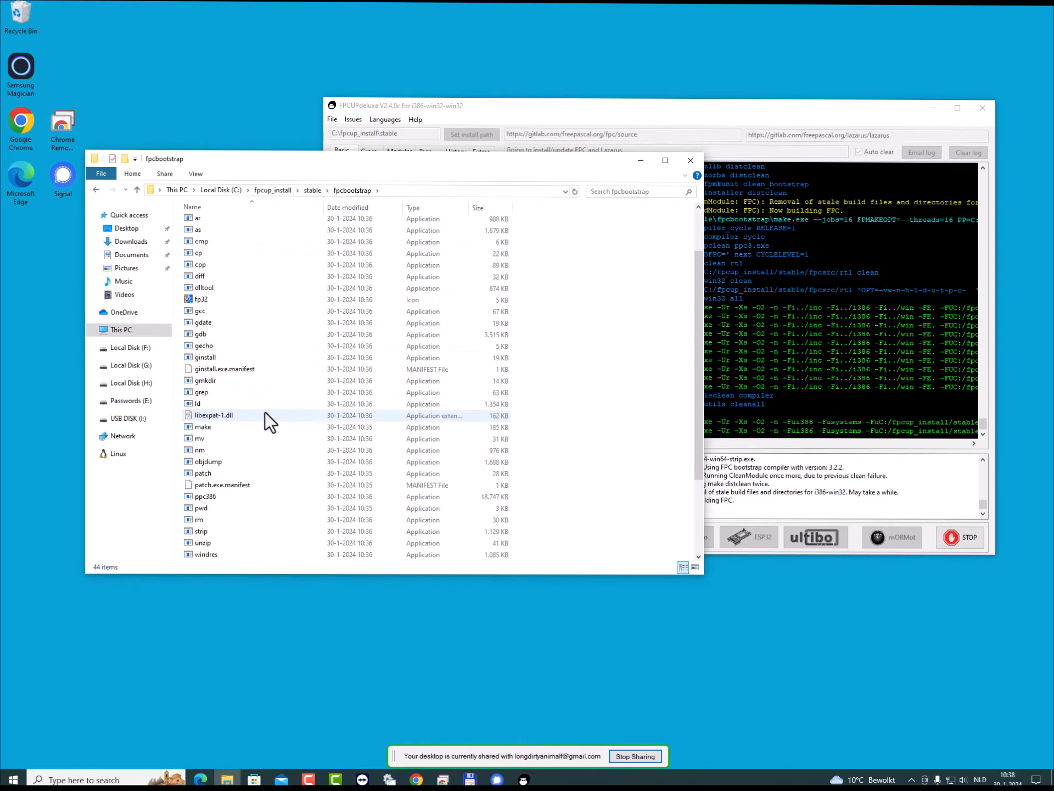
scroll(264, 412, down, 1)
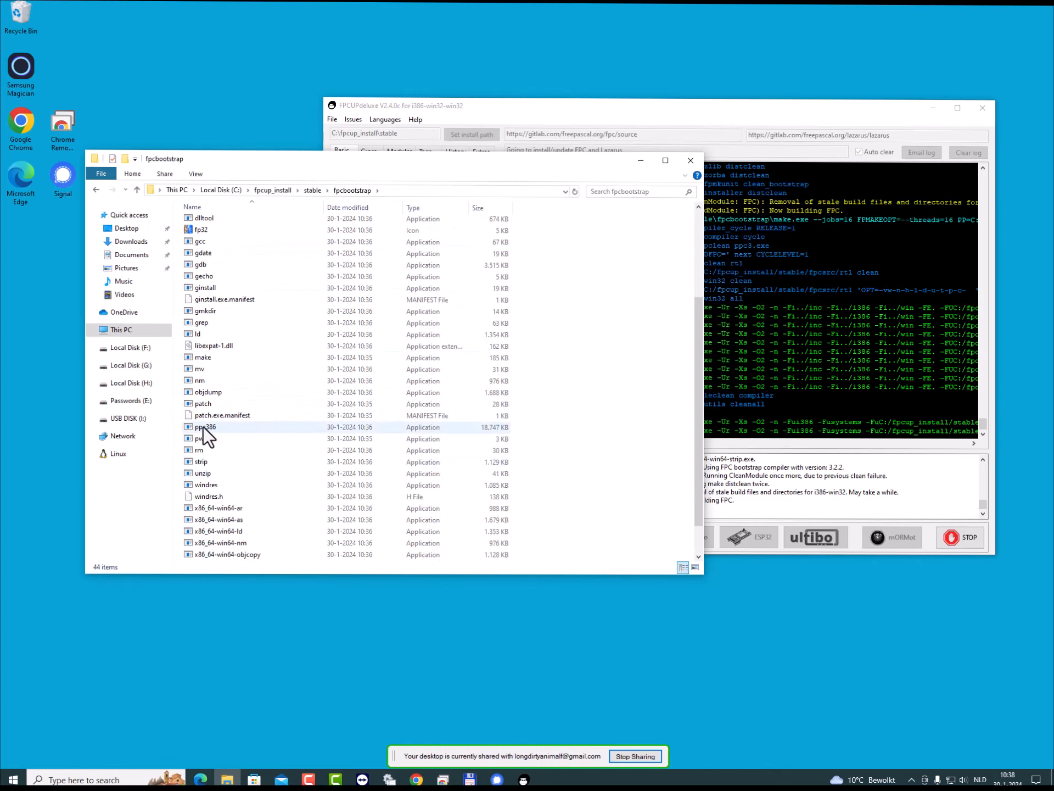
- Inspect the contents of the patches folder and return to the stable folder
click(312, 190)
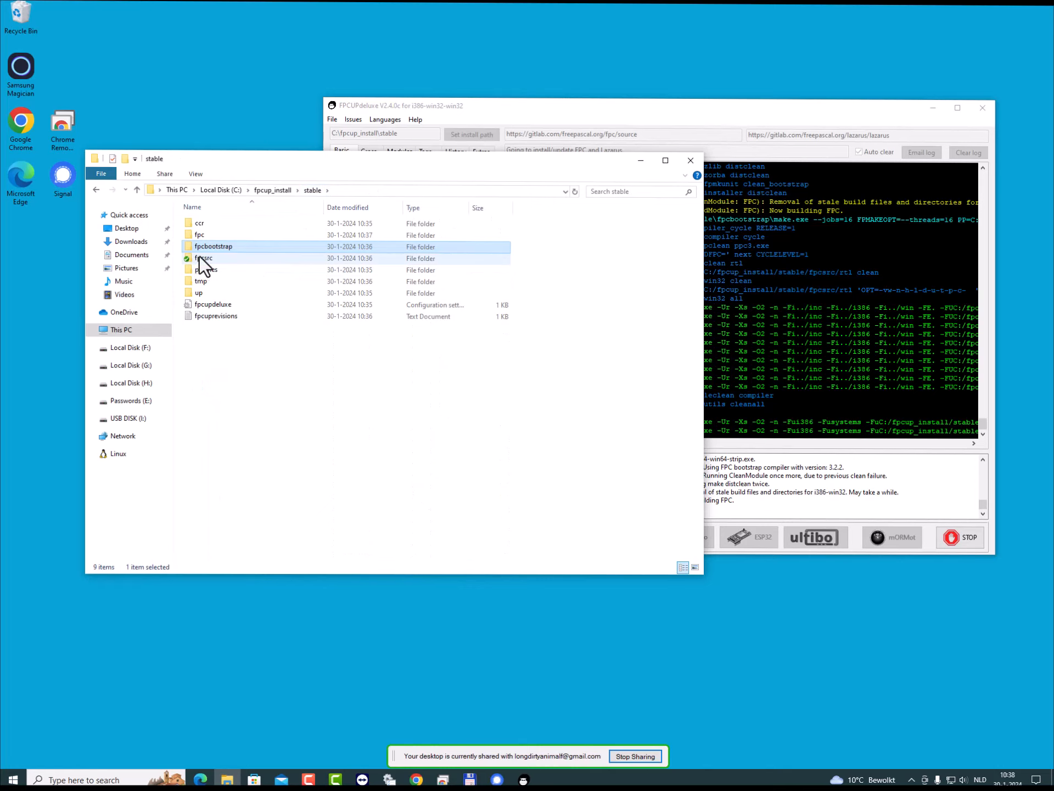
double_click(203, 270)
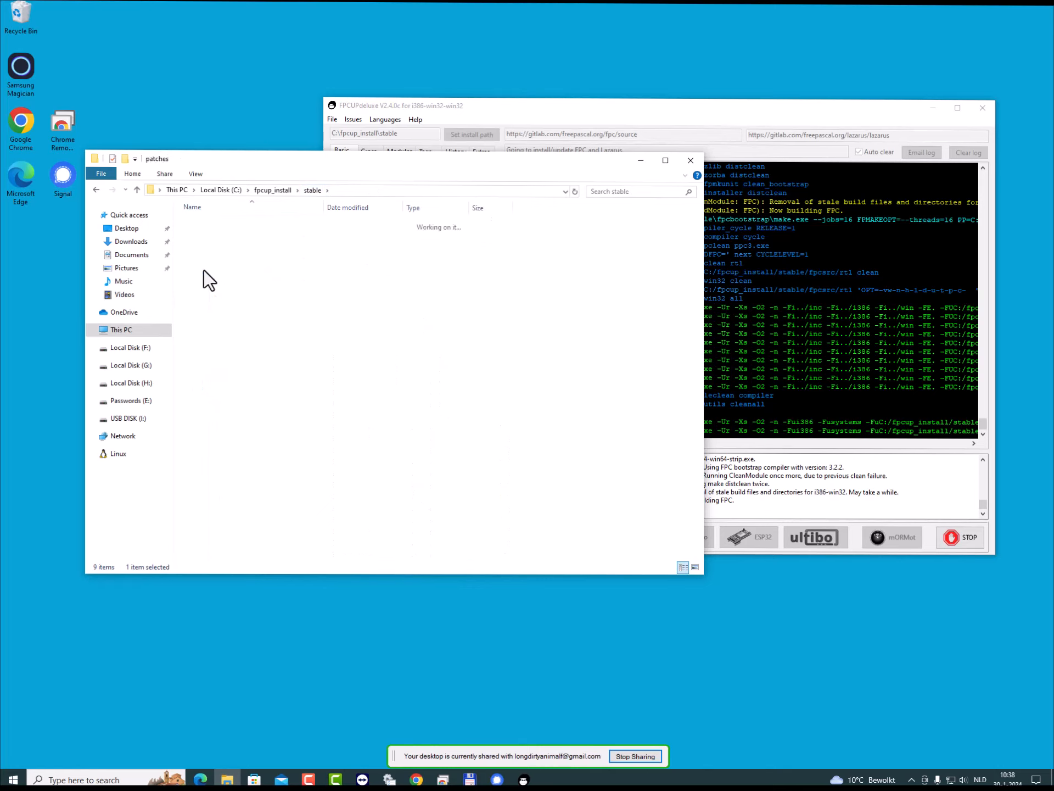
double_click(215, 225)
click(312, 191)
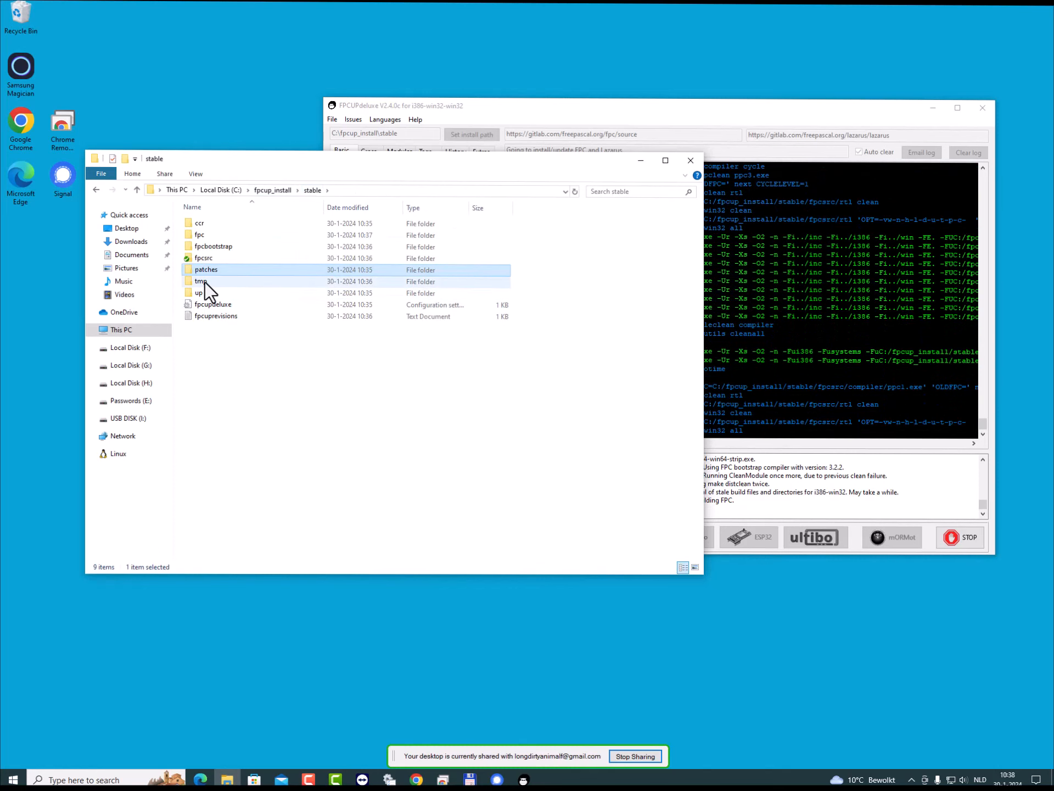
- Read the fpcuprevisions text file in the stable folder and close it again
double_click(218, 315)
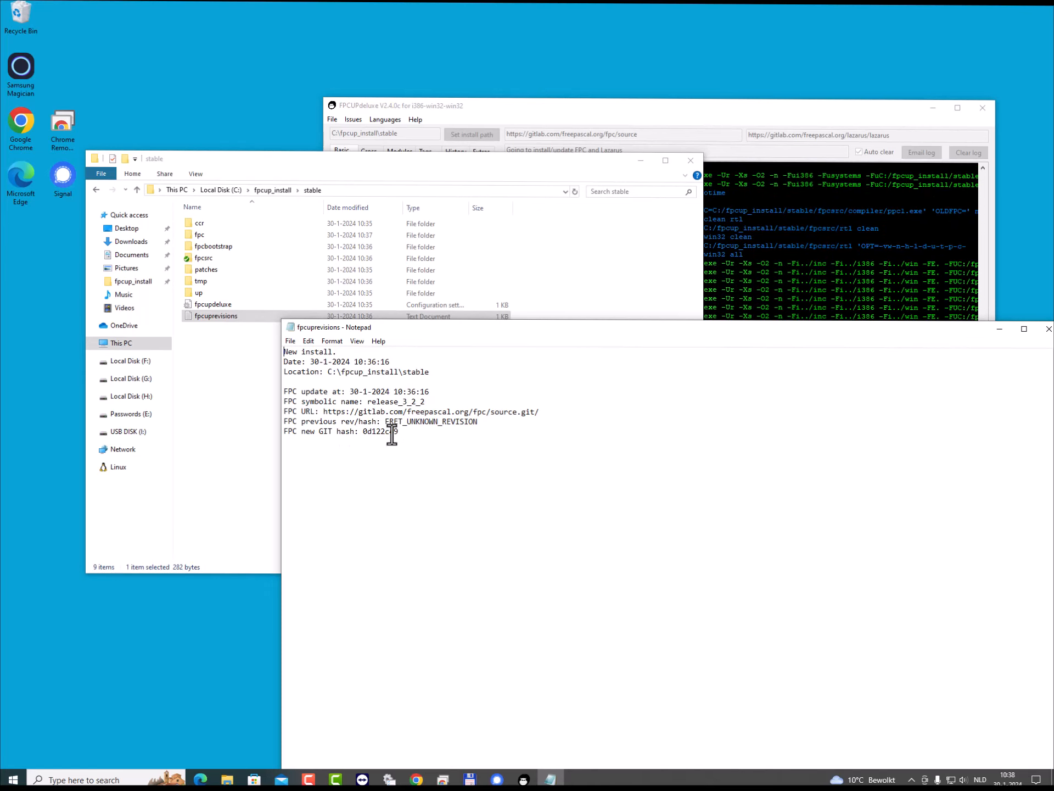
click(1048, 329)
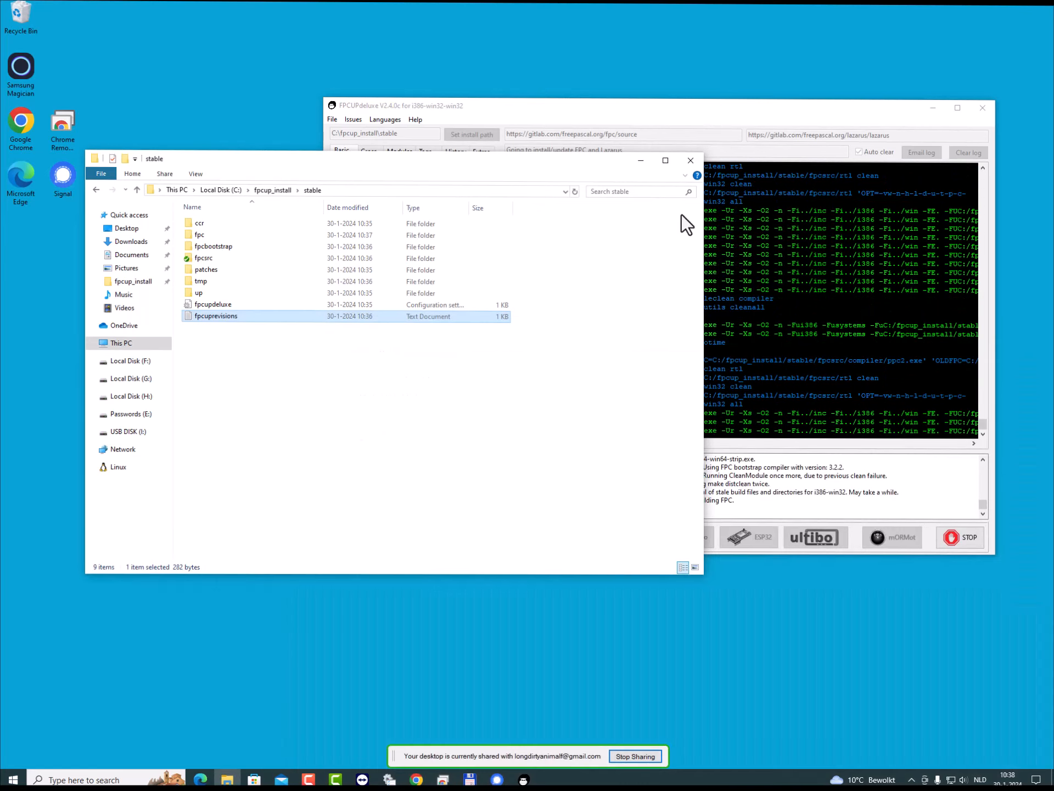
click(365, 429)
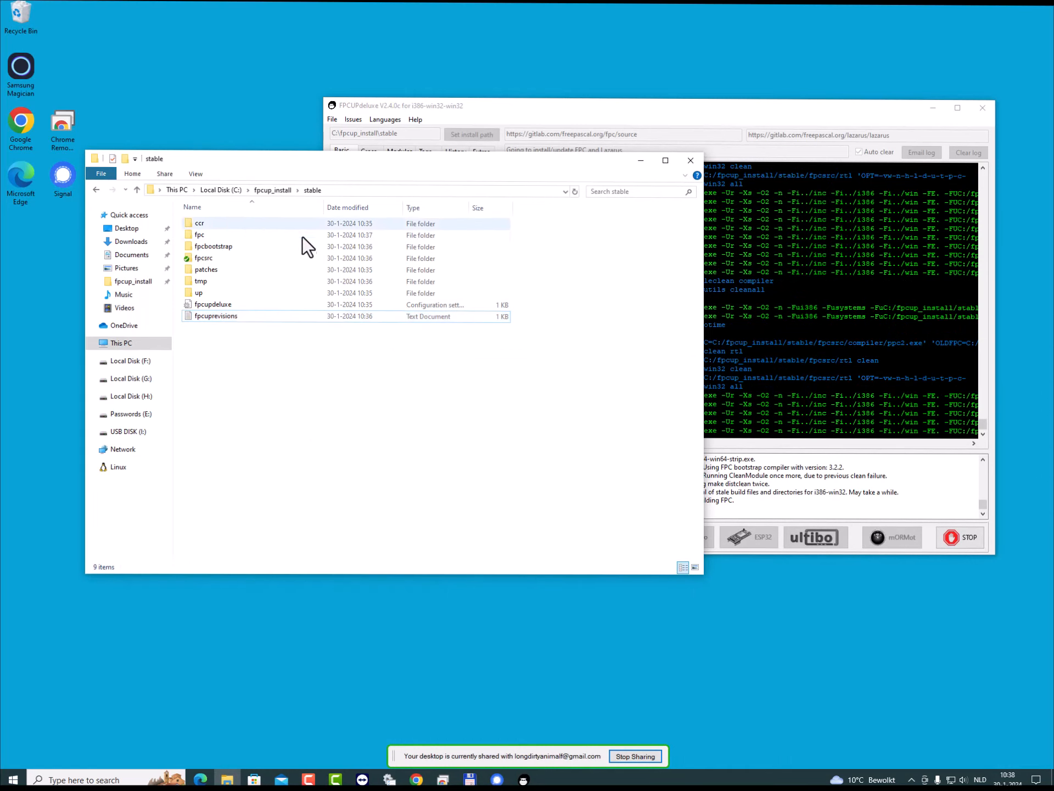
- Check the fpcsrc folder once more and go back to the stable folder
click(209, 257)
double_click(209, 256)
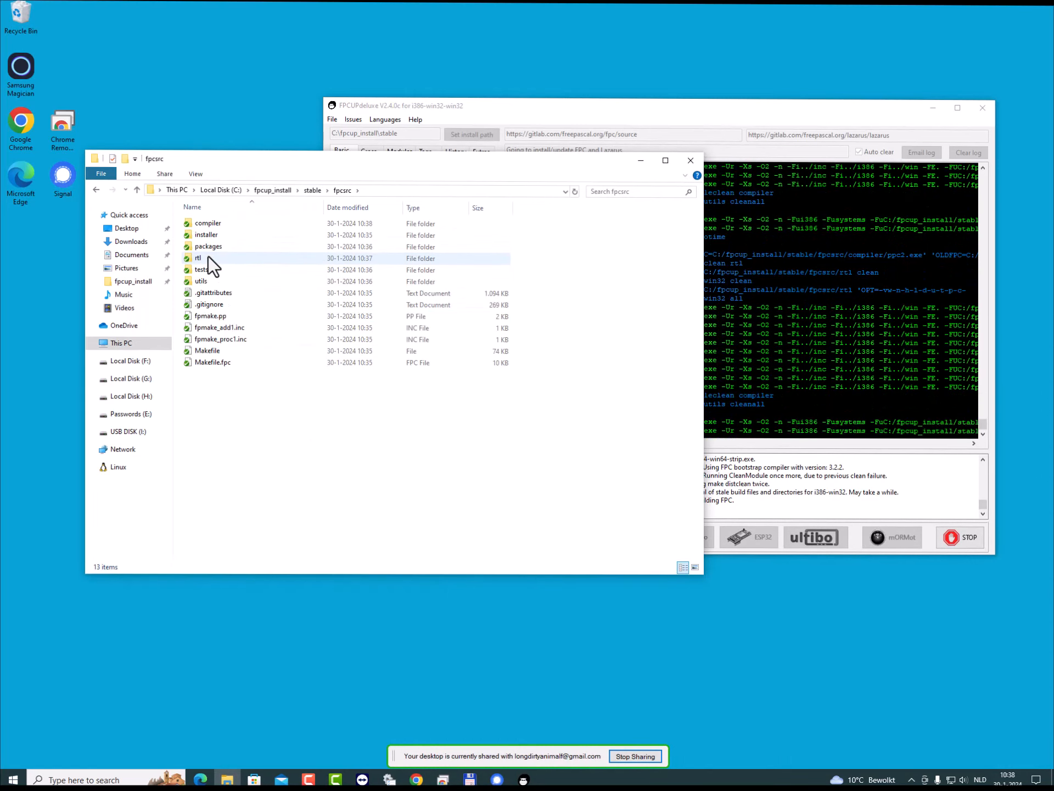
click(312, 191)
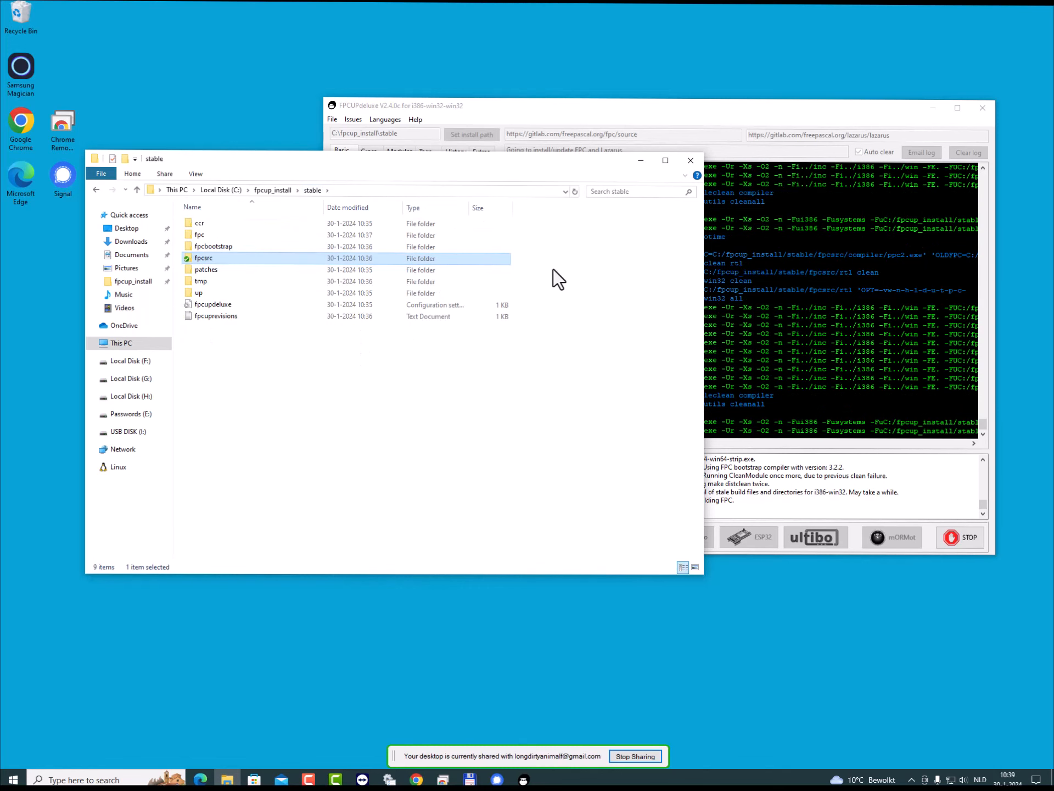
- Open the i386-win32 folder inside the stable installation's fpc\bin folder in File Explorer and locate the fpc application
drag(543, 111, 442, 93)
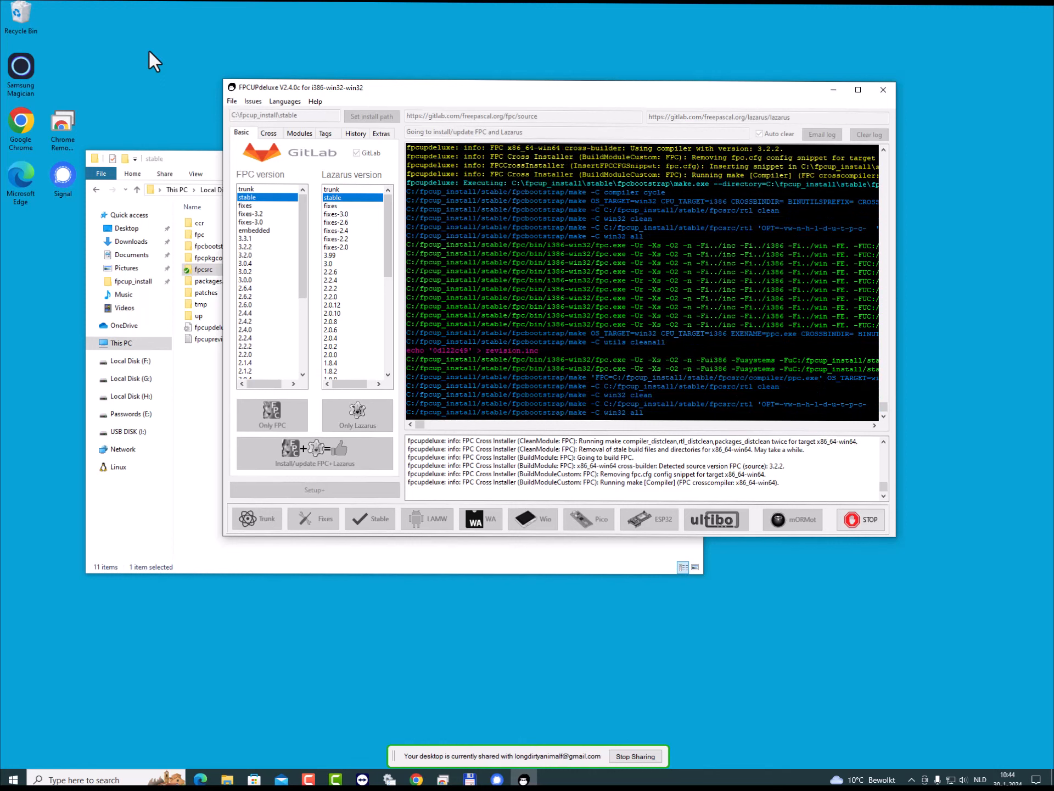
click(196, 413)
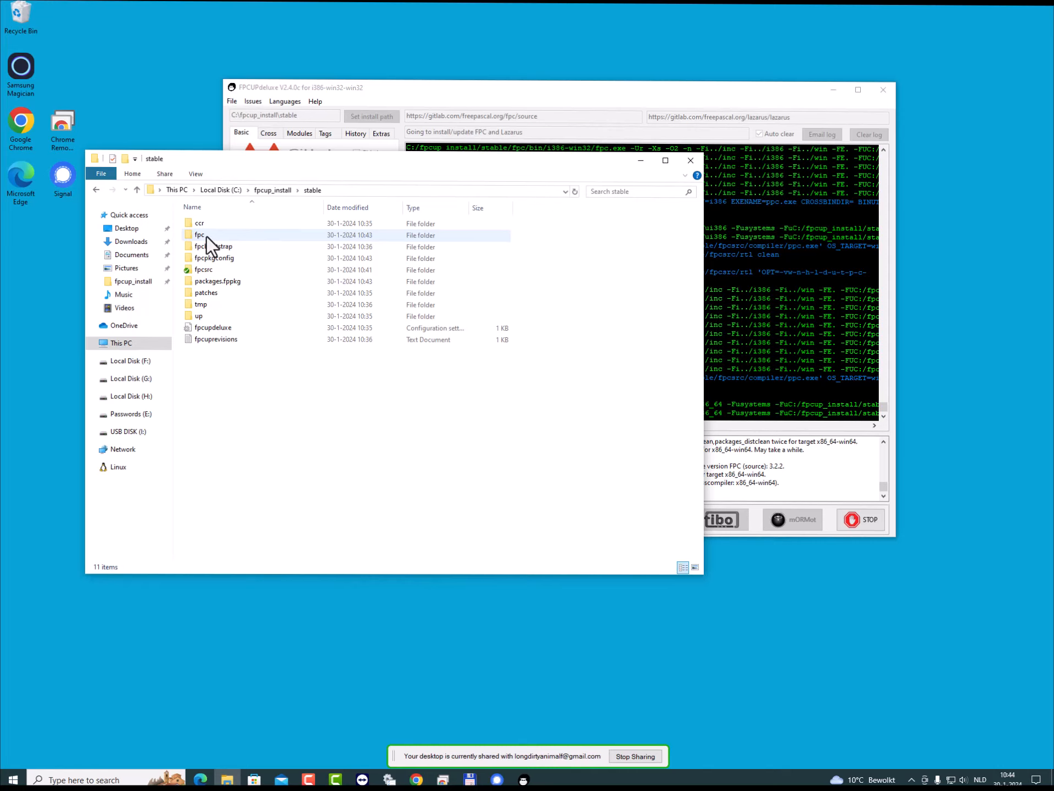
double_click(206, 236)
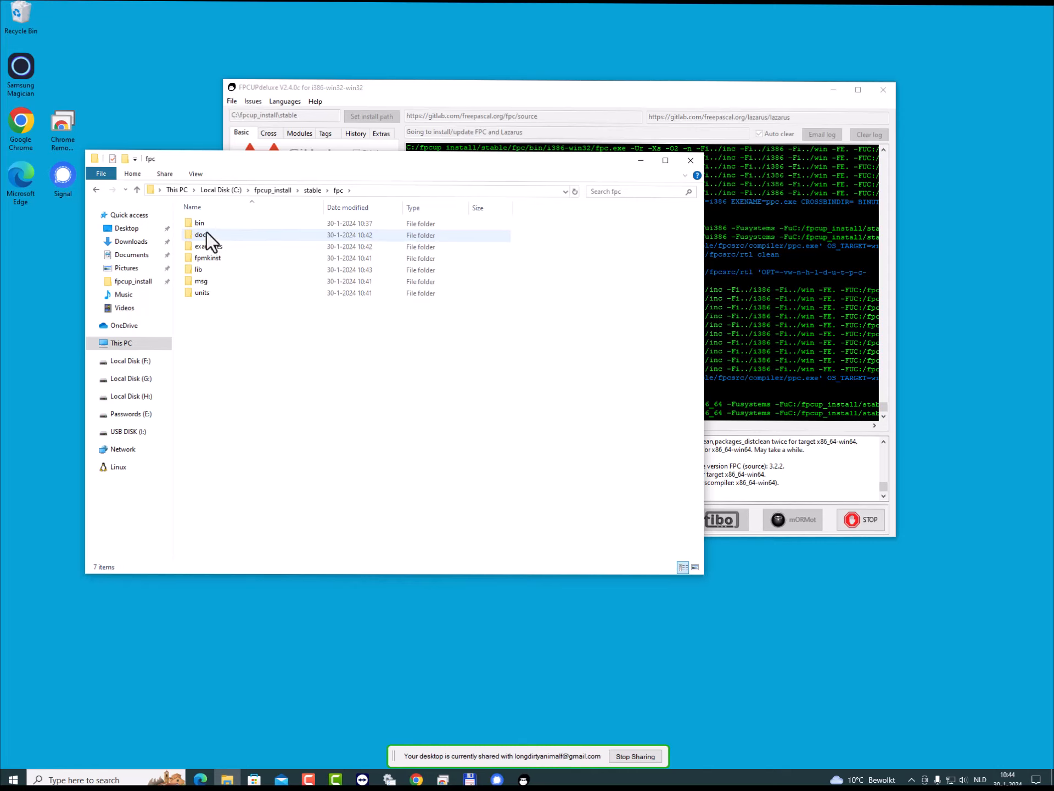
double_click(207, 226)
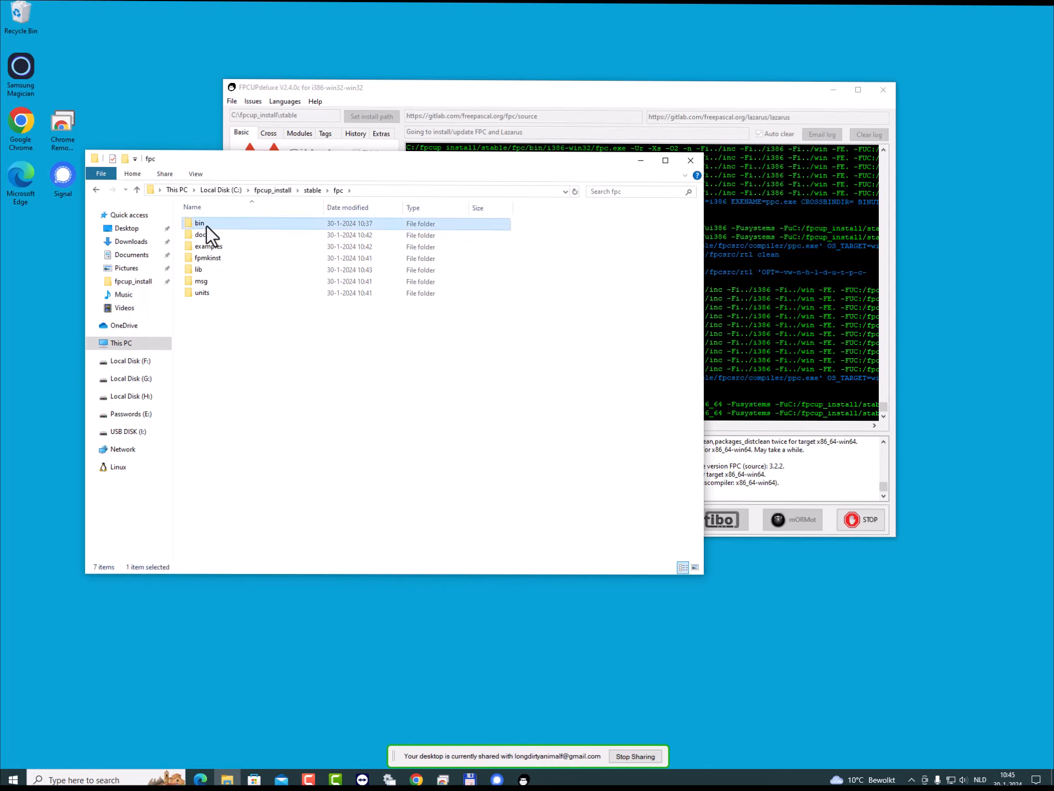
double_click(206, 226)
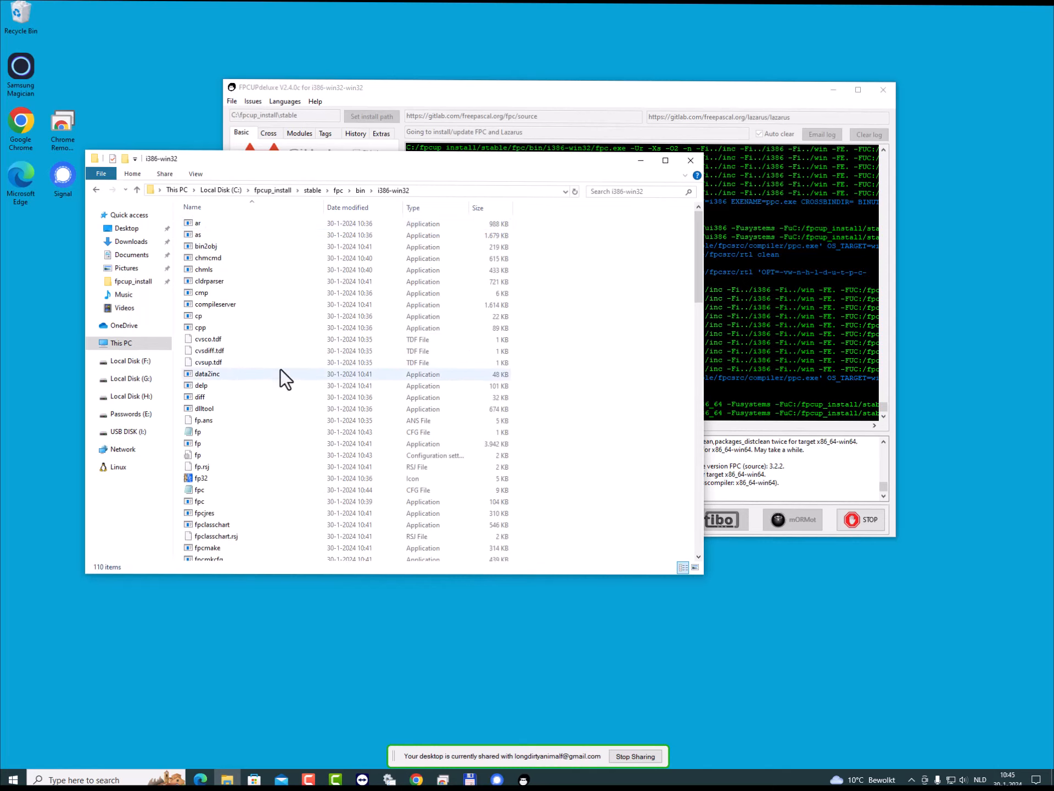
scroll(280, 369, down, 1)
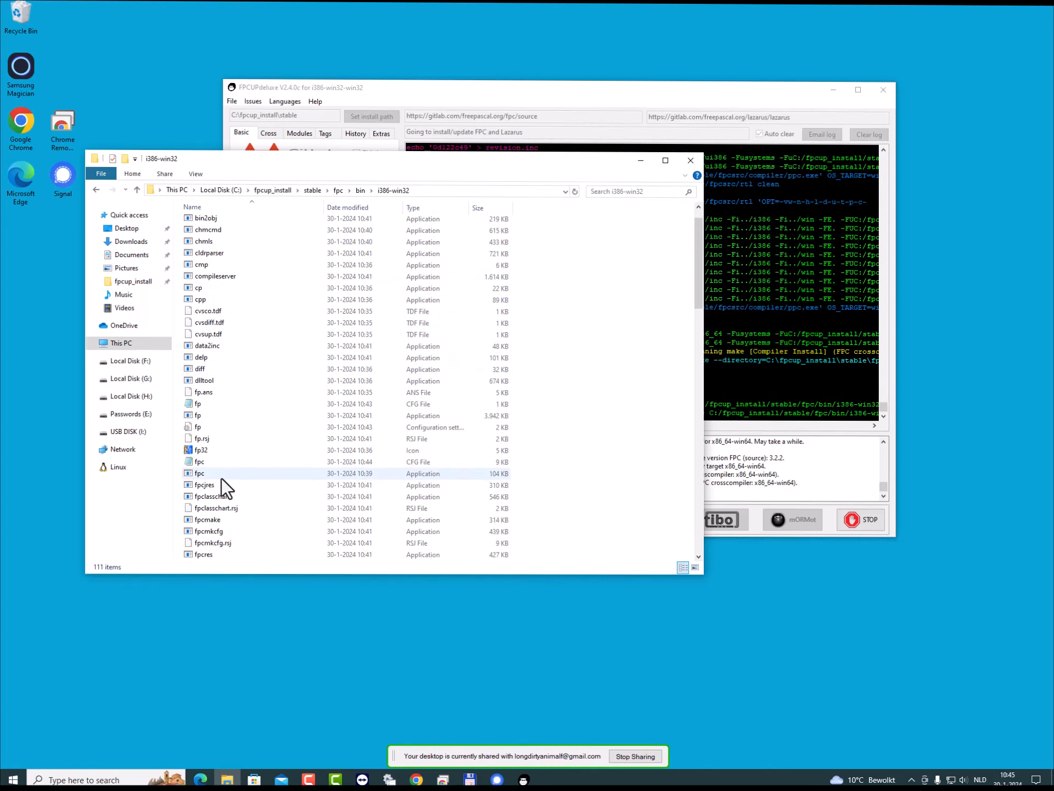
click(205, 476)
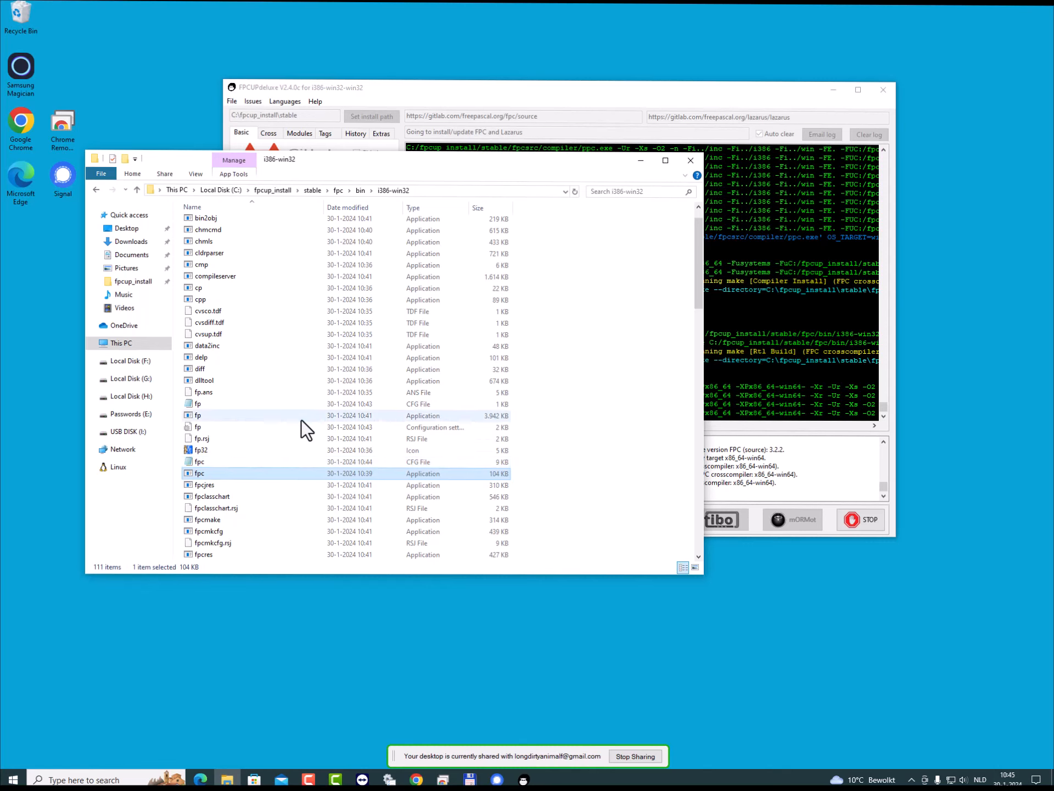
- Locate the ppc386 compiler and the ppcrossx64 cross-compiler in the i386-win32 folder
scroll(302, 420, down, 2)
scroll(301, 420, down, 9)
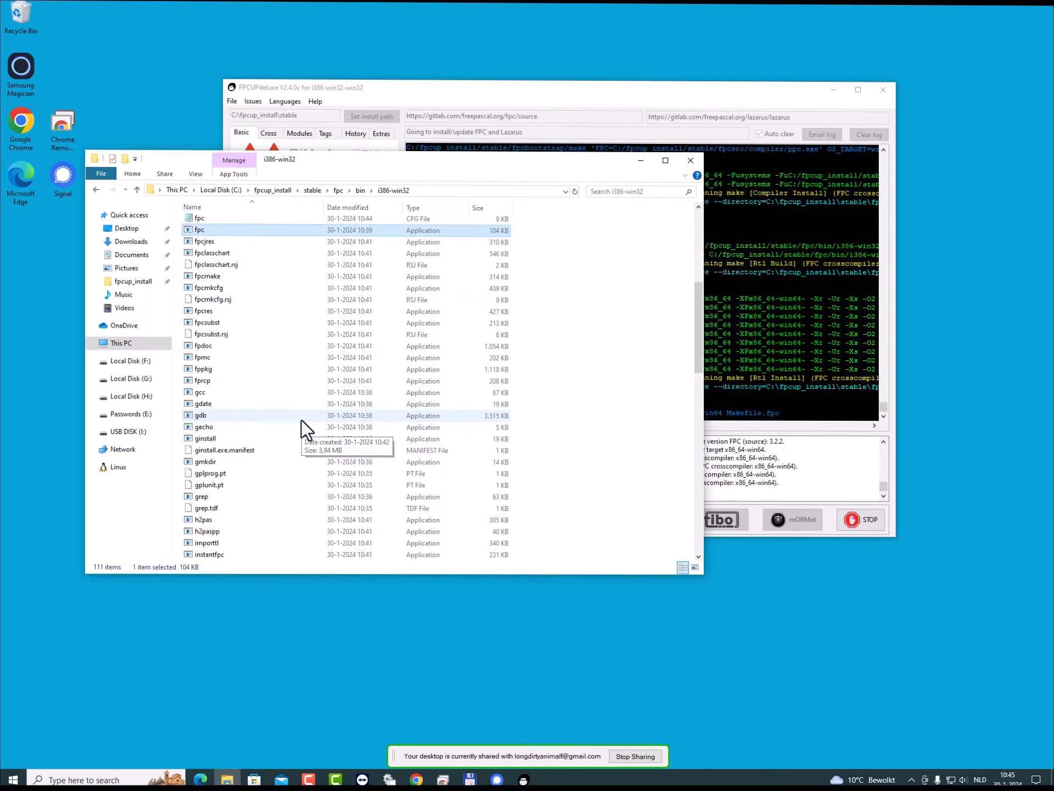
scroll(302, 420, down, 7)
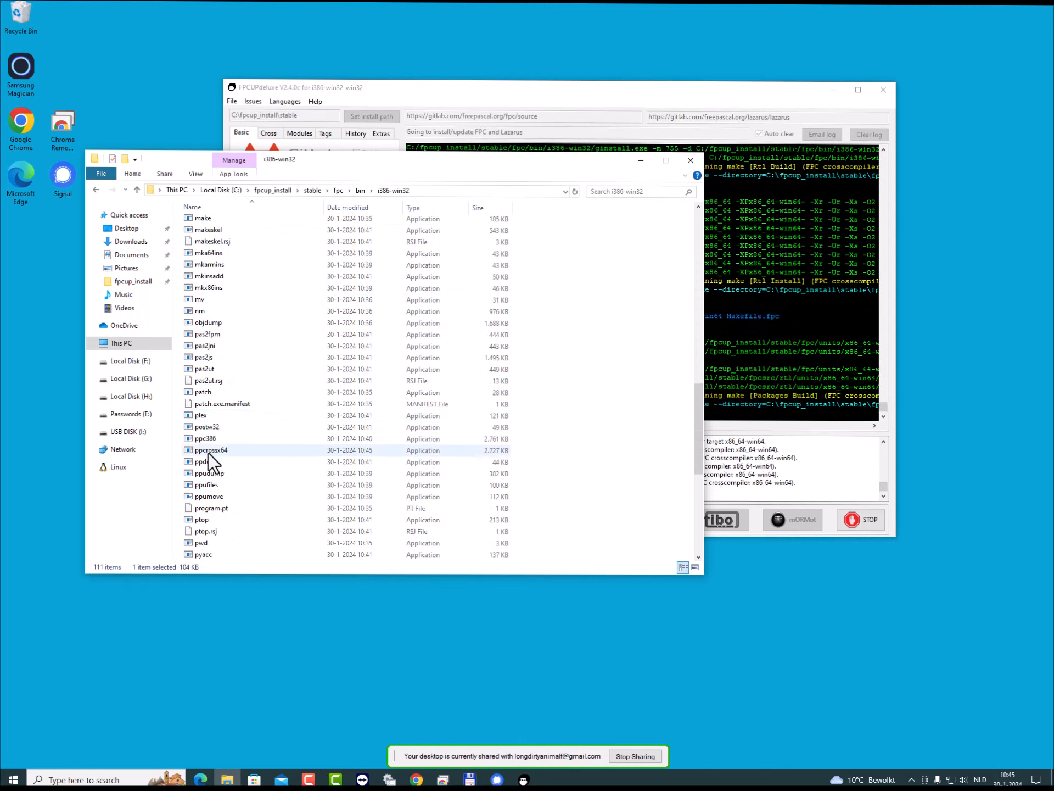
click(205, 439)
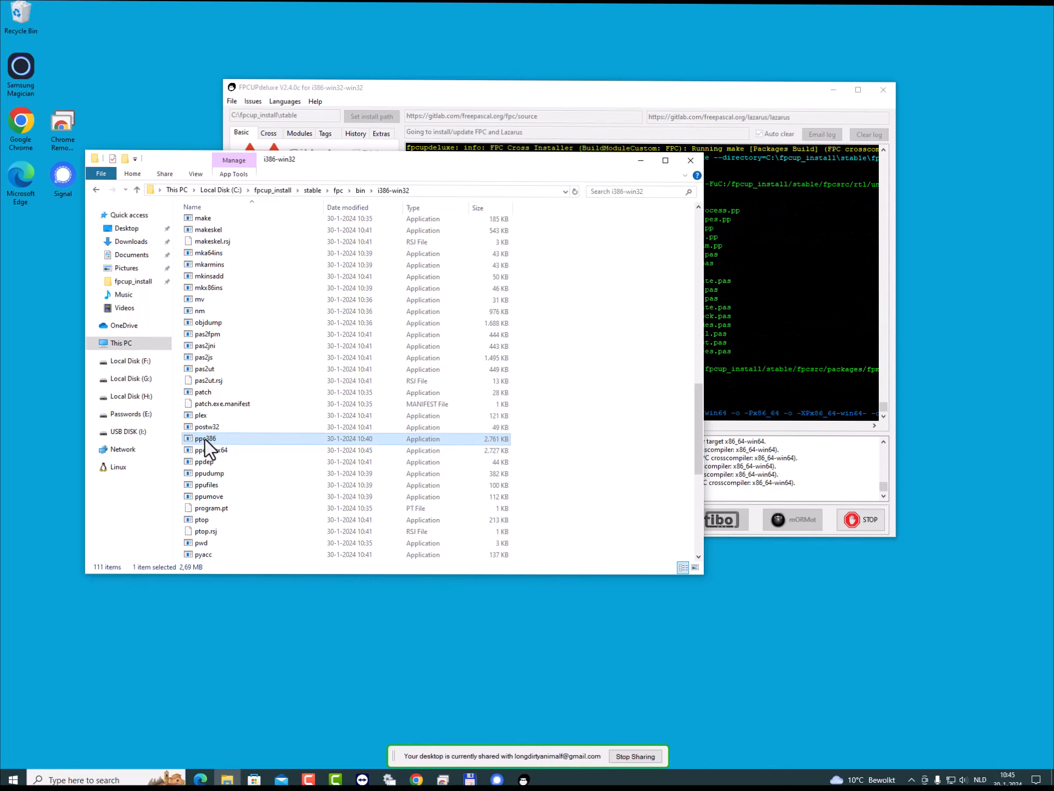
mouse_move(206, 451)
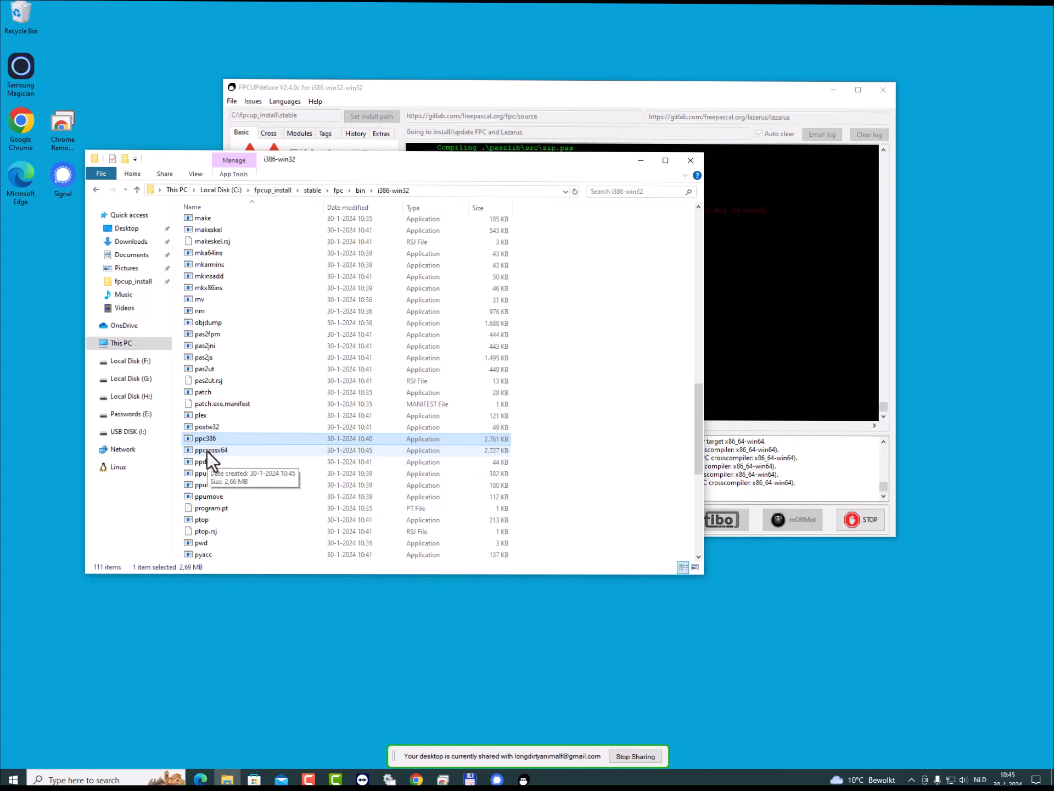
- Inspect the i386-win32 and x86_64-win64 folders inside fpc\units and return to the fpc folder
click(339, 190)
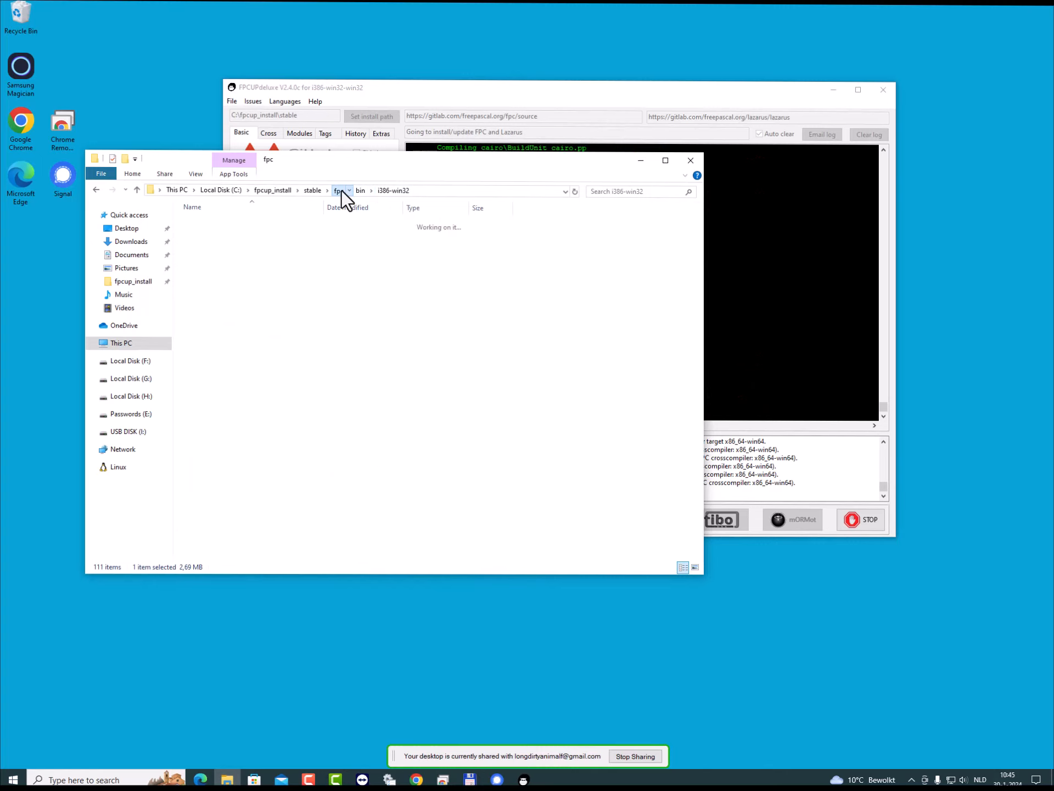
click(201, 294)
double_click(200, 295)
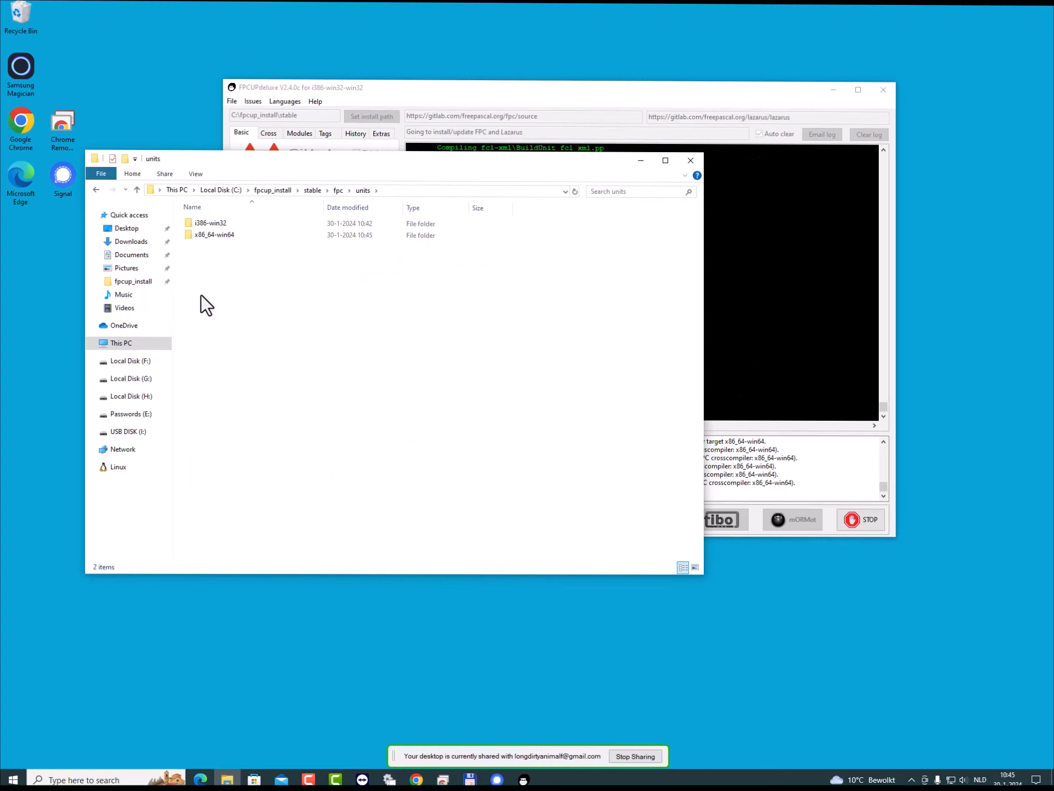
double_click(215, 224)
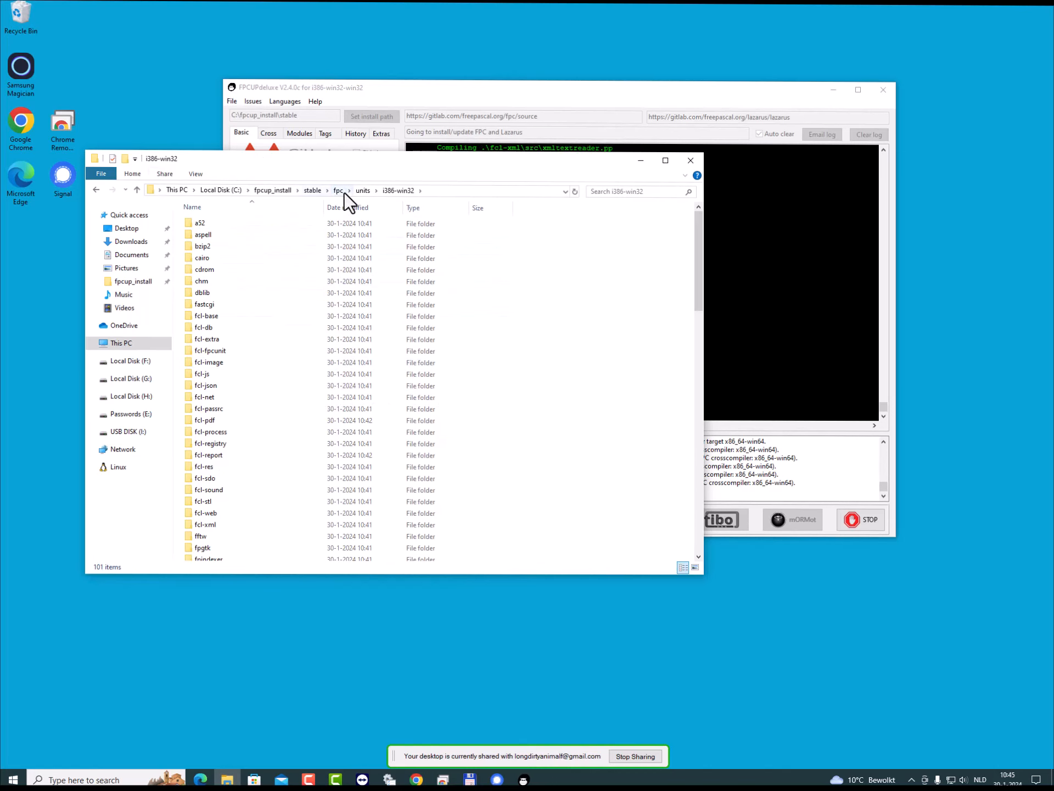
click(360, 190)
double_click(227, 234)
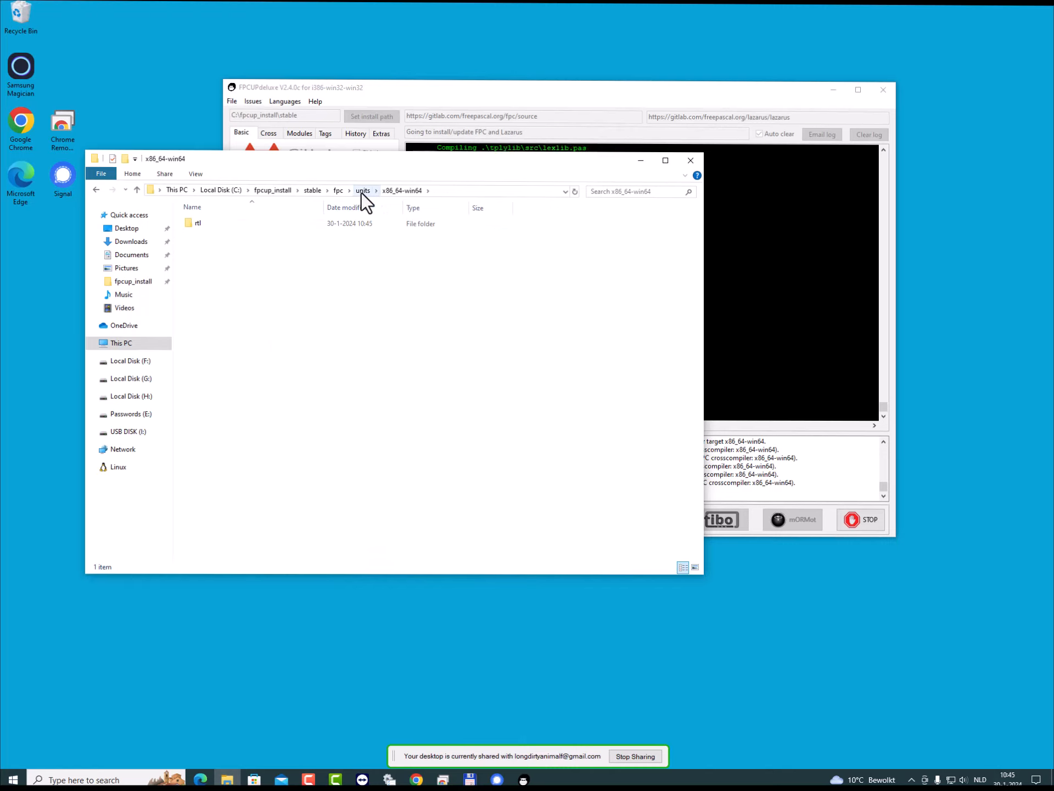
click(340, 192)
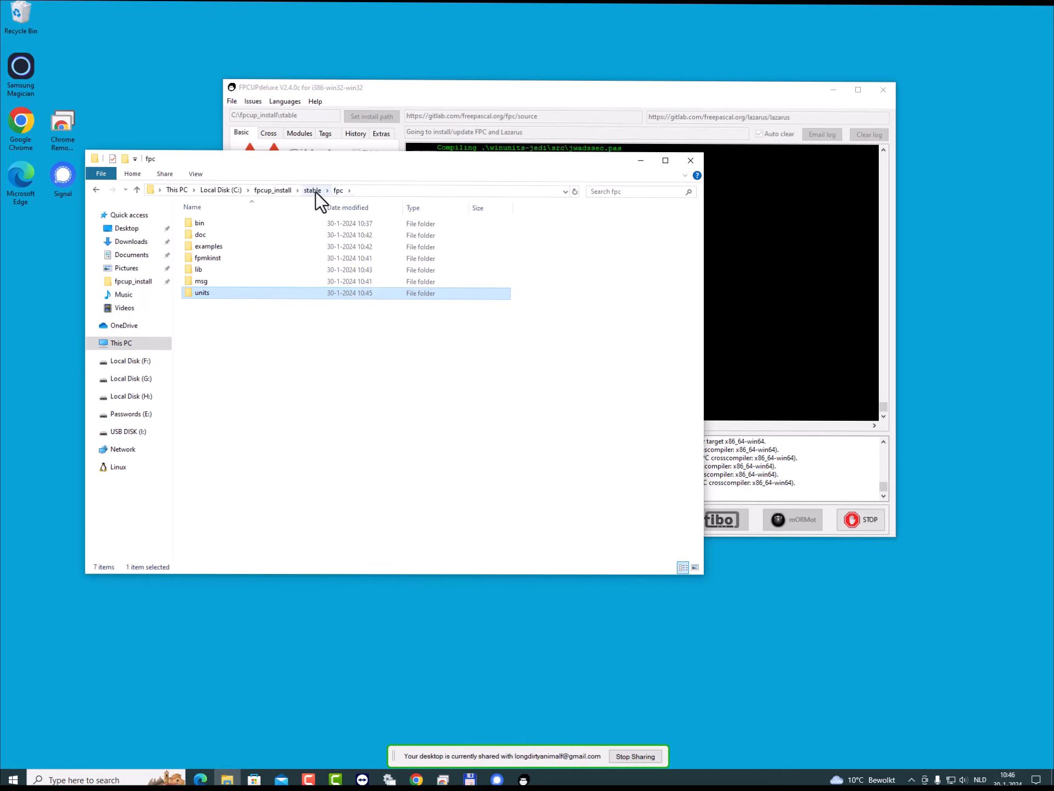
- Look through the programs in fpc\bin\i386-win32 again and go back up to the bin folder
double_click(205, 223)
double_click(205, 223)
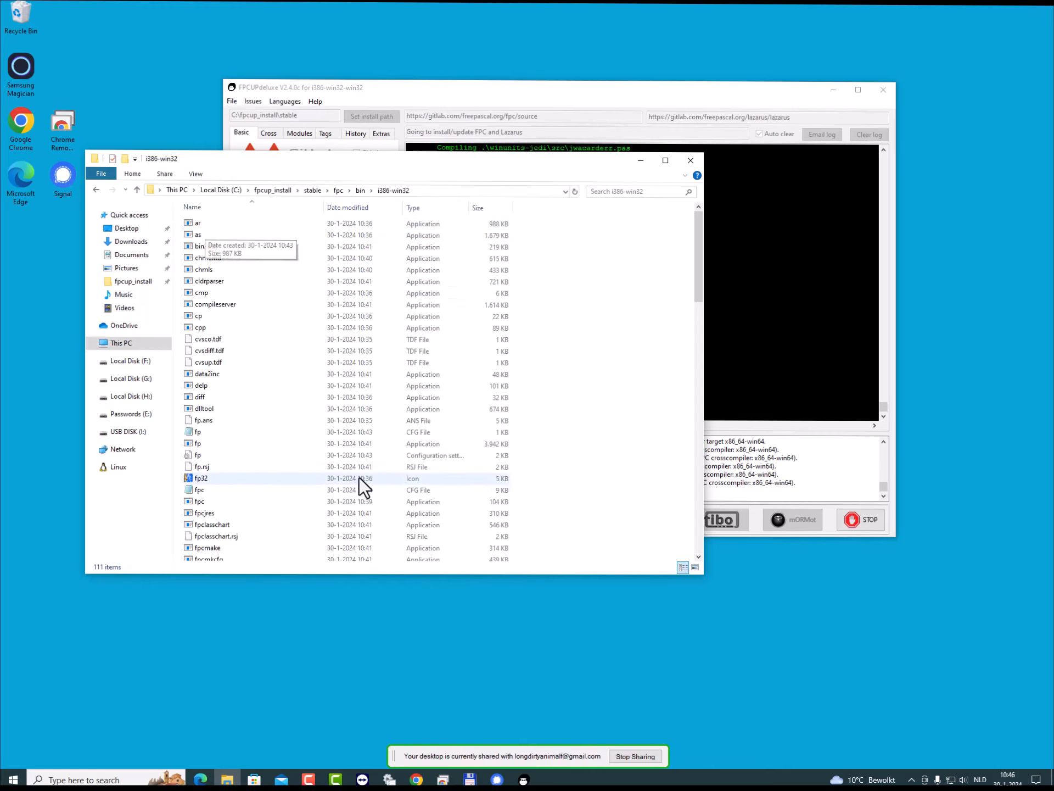
scroll(351, 478, down, 2)
scroll(345, 479, down, 2)
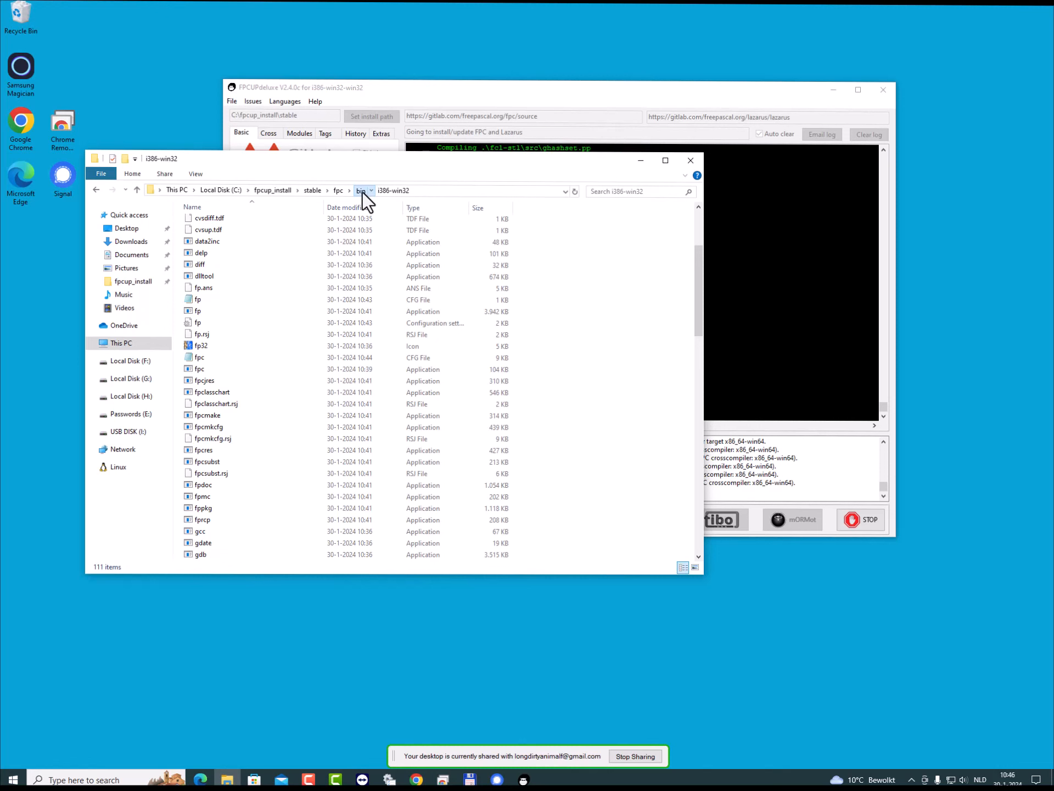
click(362, 192)
- Switch to FPCUPdeluxe and highlight the log lines about the make runs of the x86_64-win64 crosscompiler
click(440, 93)
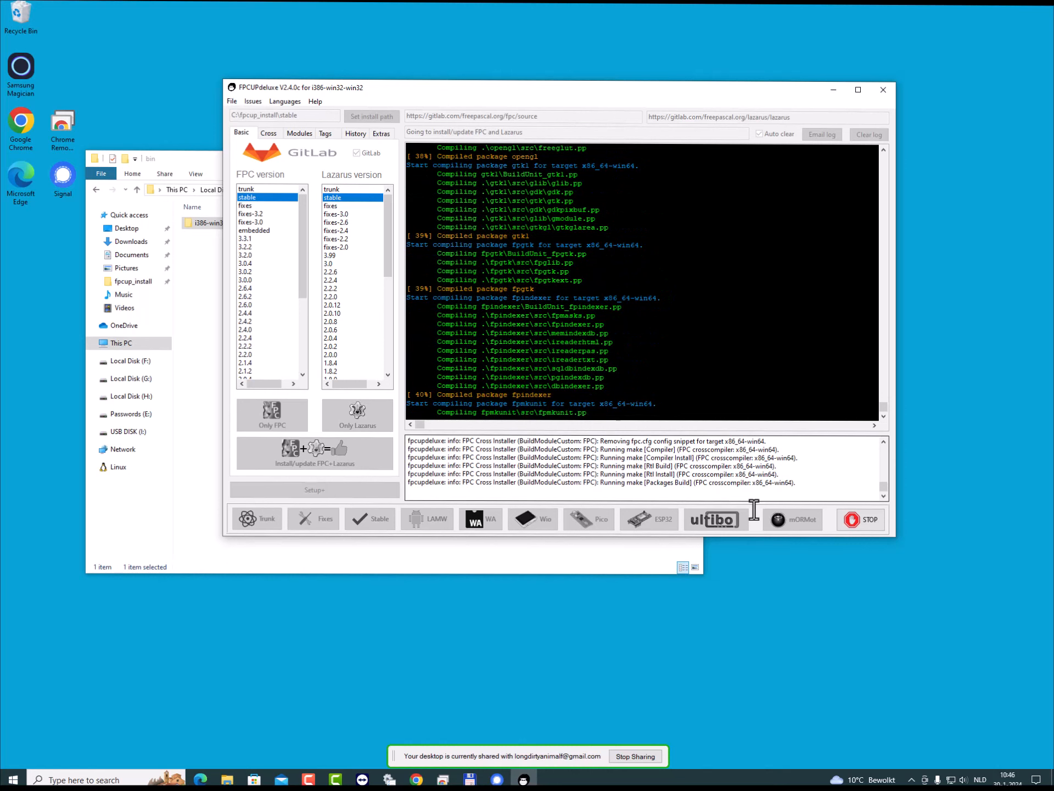
drag(628, 449, 771, 487)
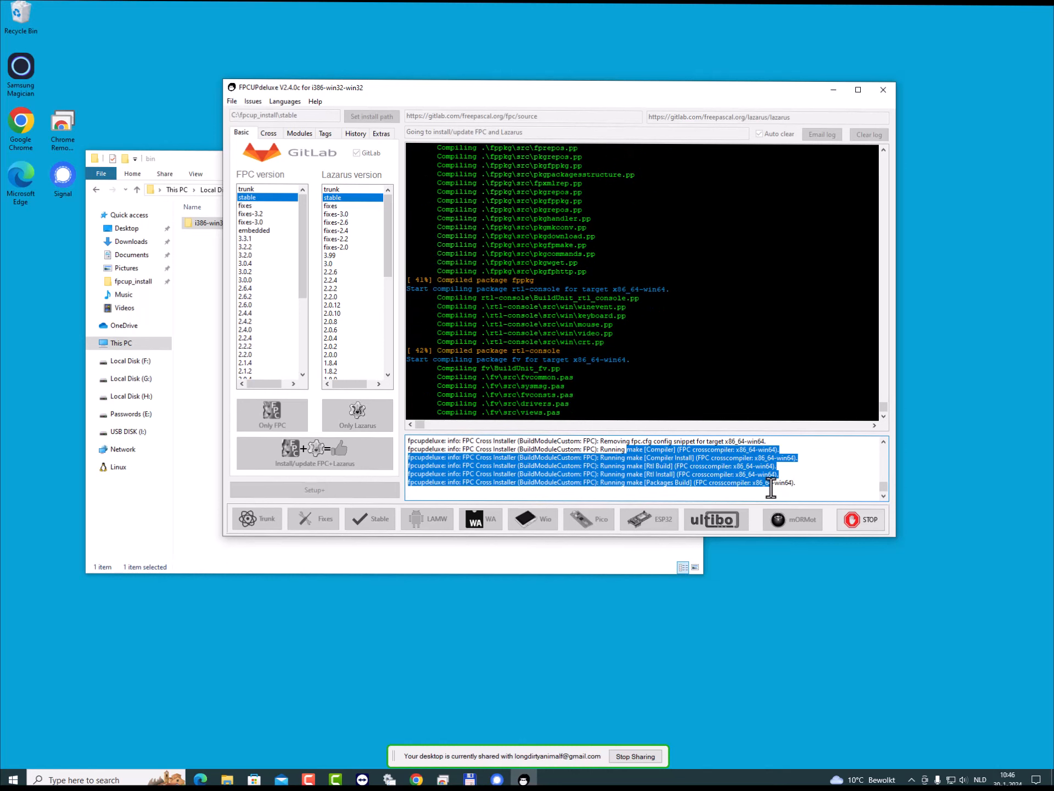
click(734, 475)
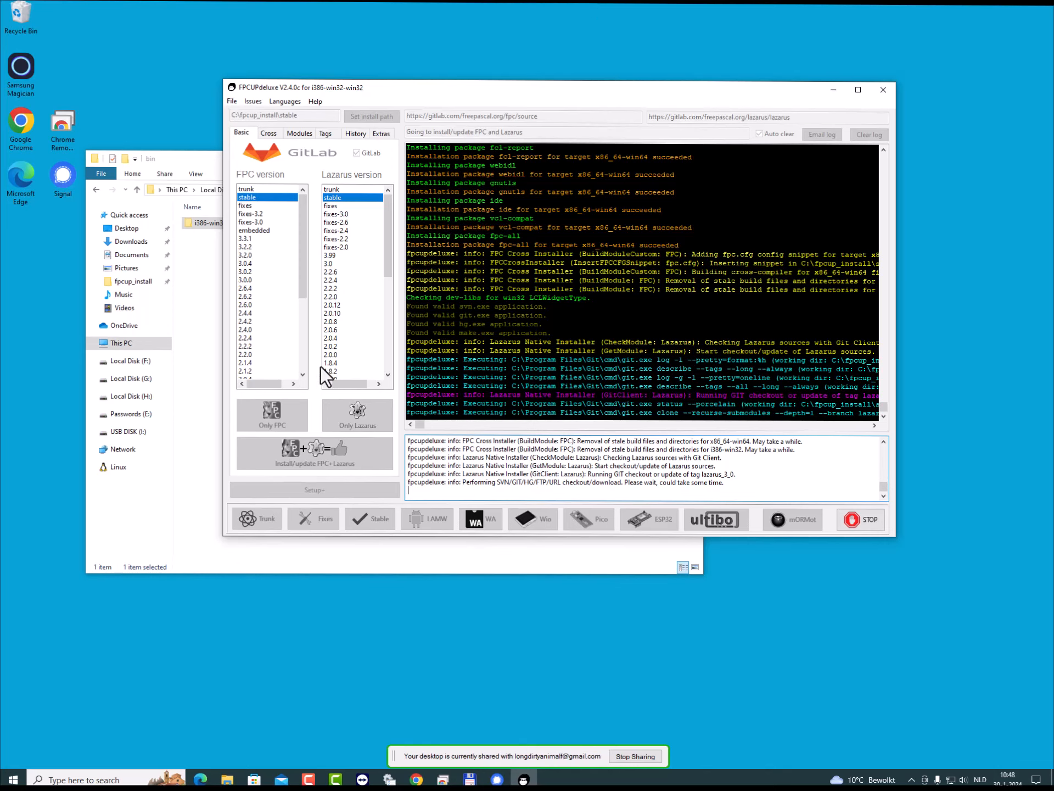
- Return to File Explorer and look through the package folders in fpc\units\x86_64-win64
click(200, 336)
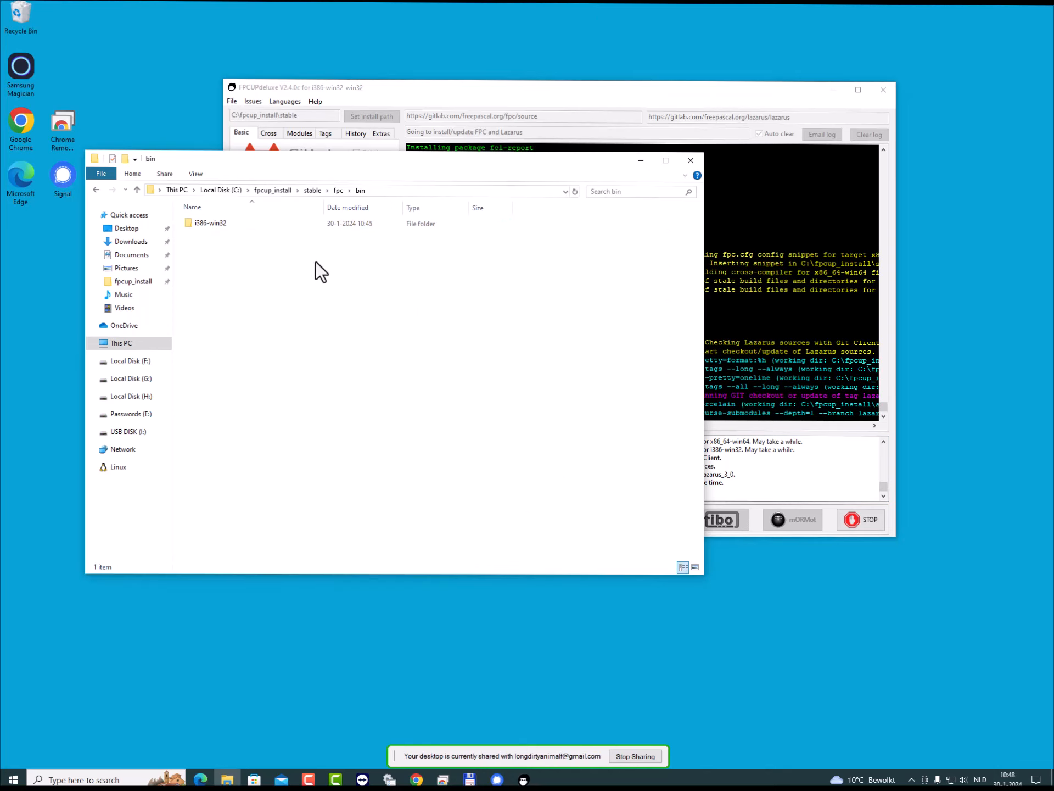
click(339, 190)
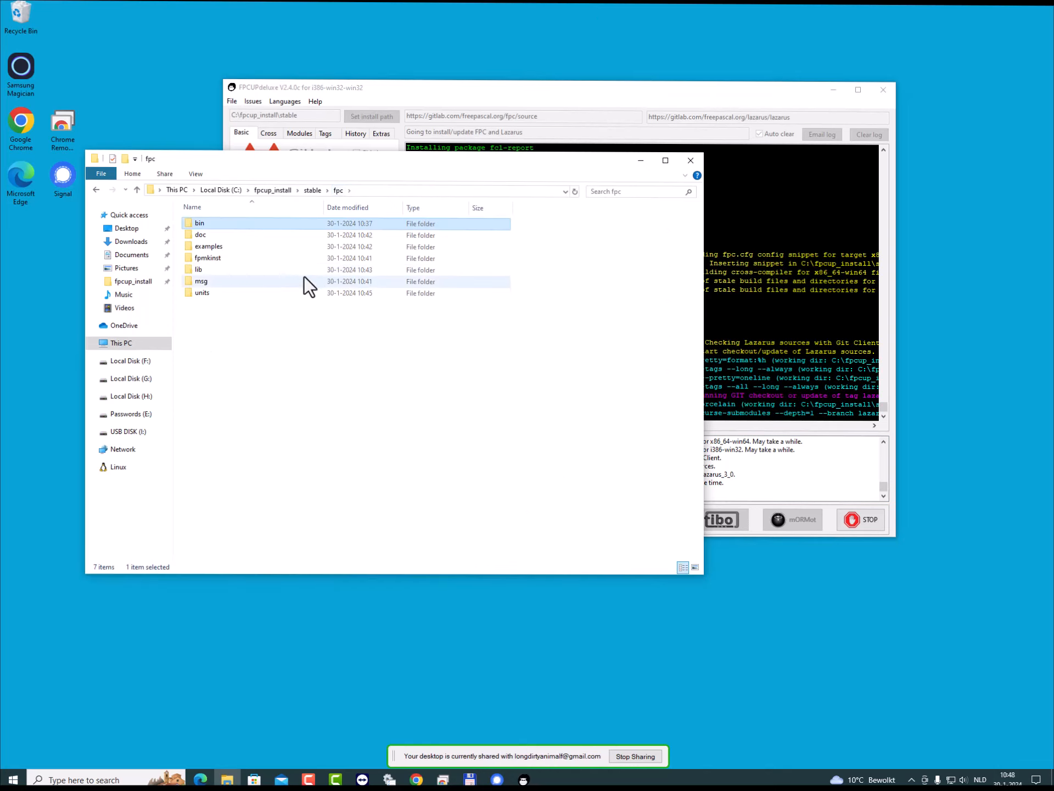
click(199, 293)
double_click(199, 294)
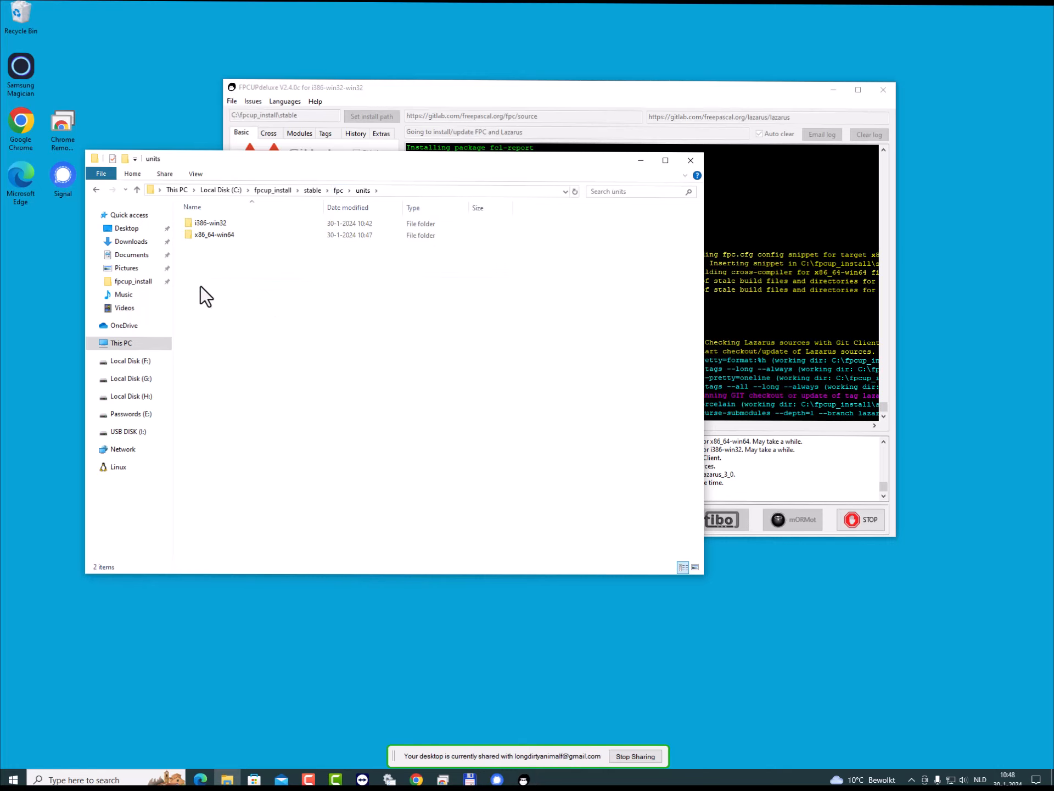
double_click(218, 237)
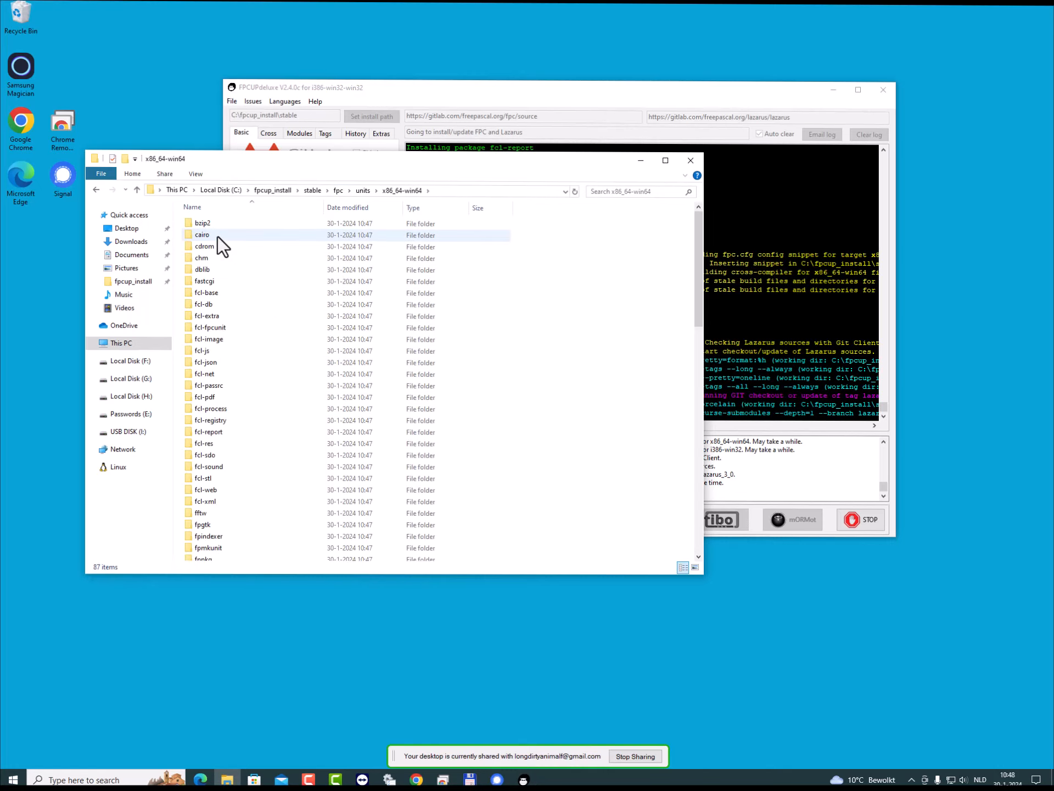
scroll(285, 415, down, 2)
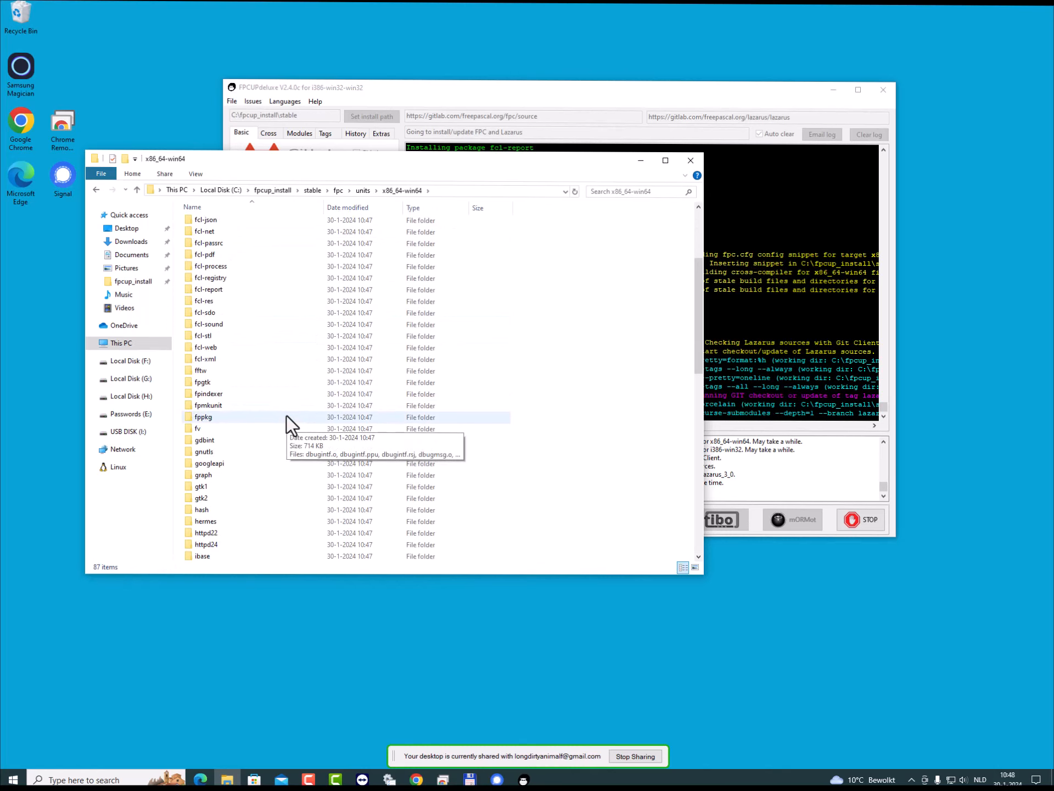
scroll(287, 416, up, 2)
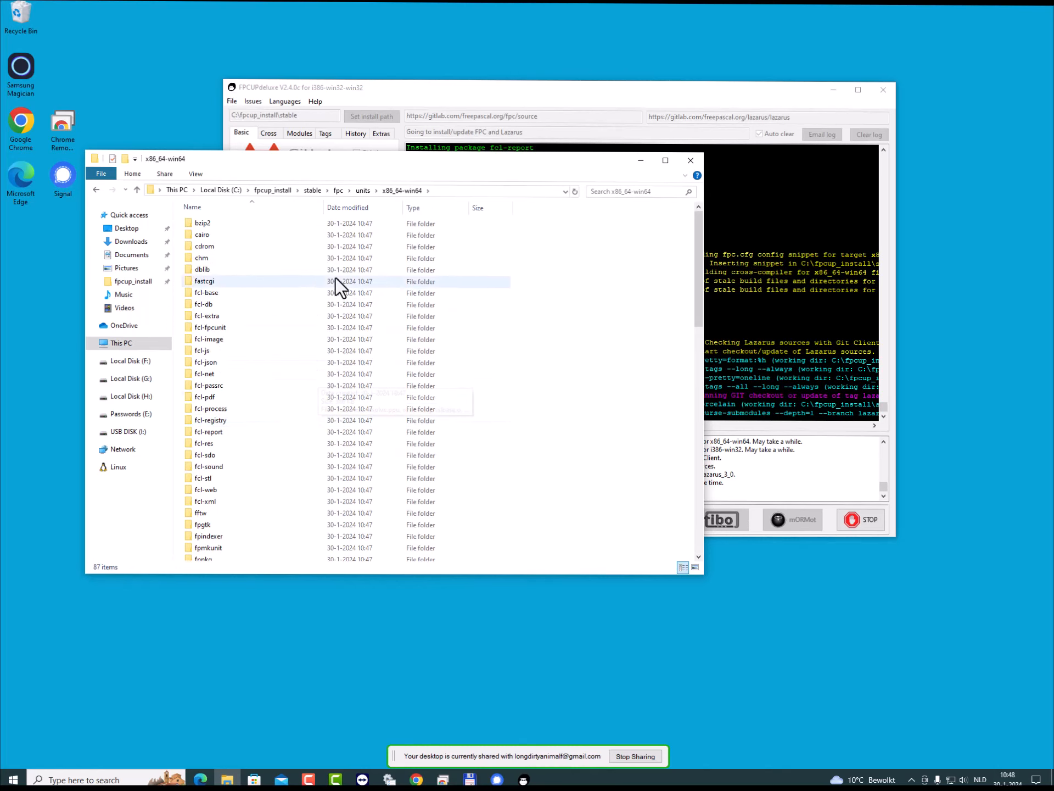
- Check the i386-win32 units folder, go back to the stable folder and reopen its fpc folder
click(362, 190)
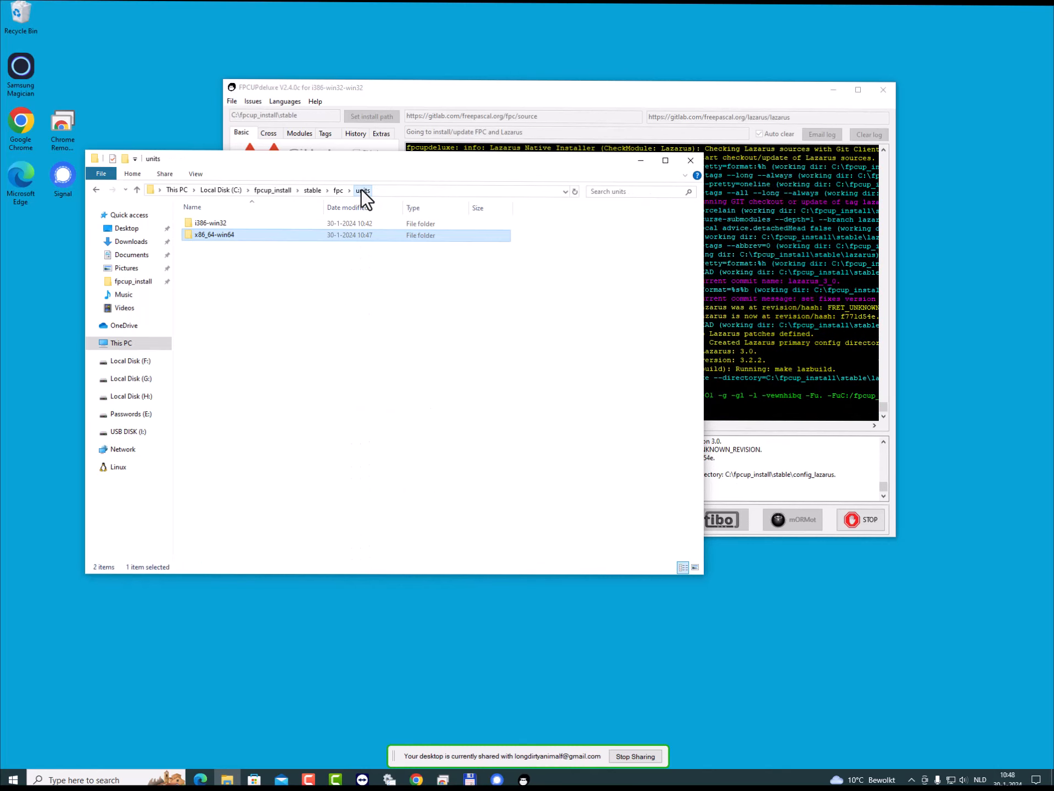
double_click(213, 224)
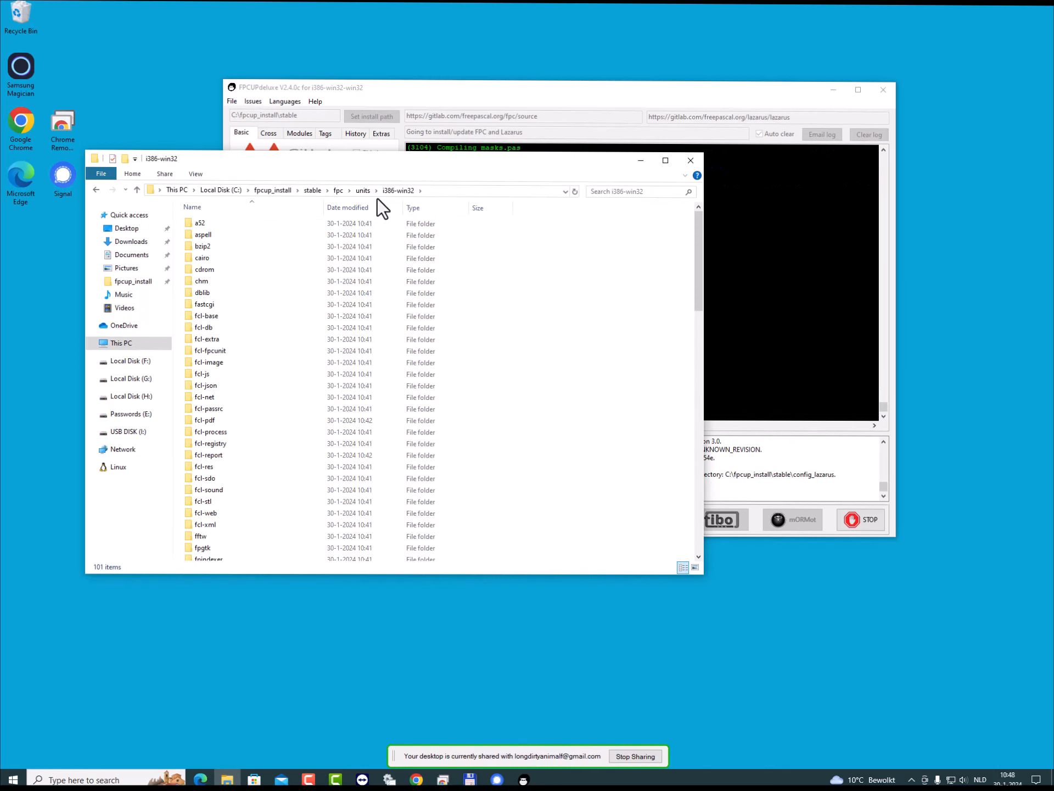
click(312, 190)
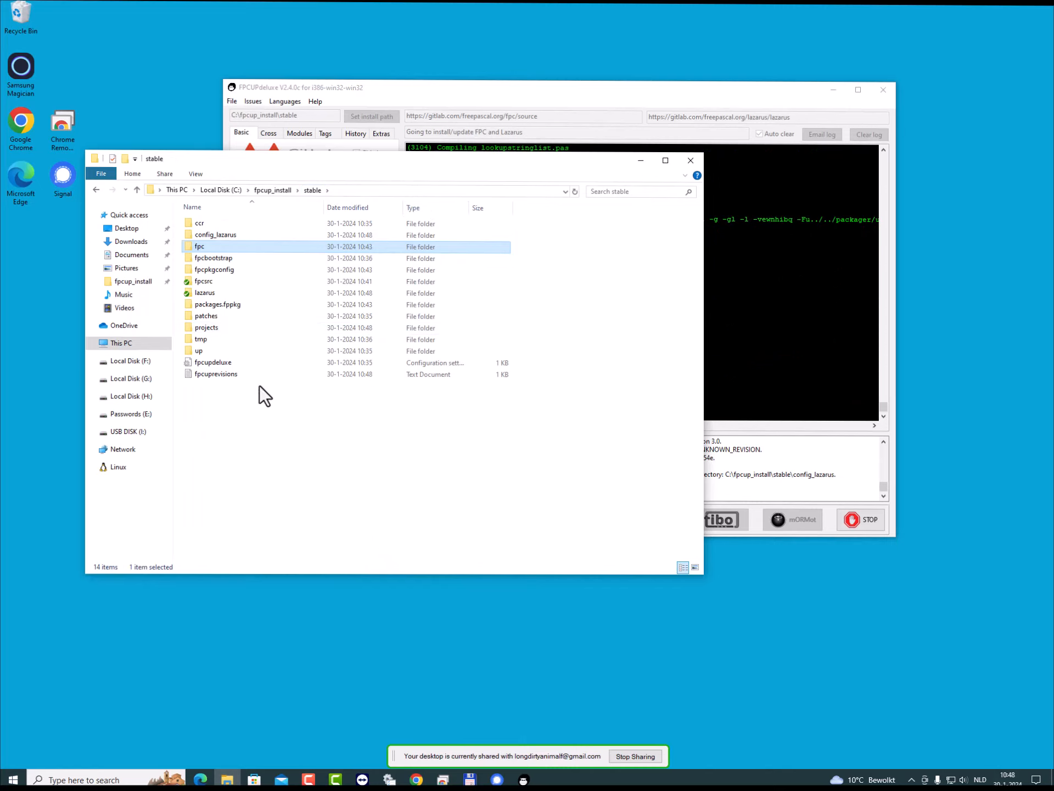
double_click(196, 249)
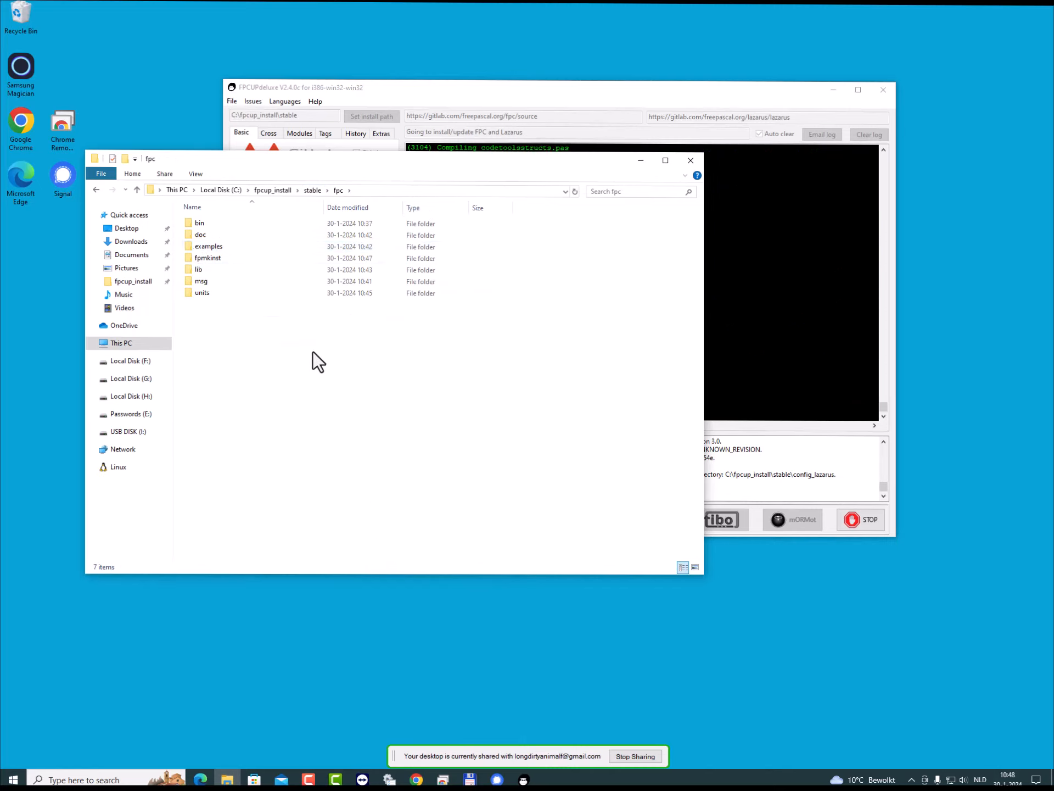
- Highlight the make lazbuild message in FPCUPdeluxe's log and return to the stable folder in File Explorer
click(479, 87)
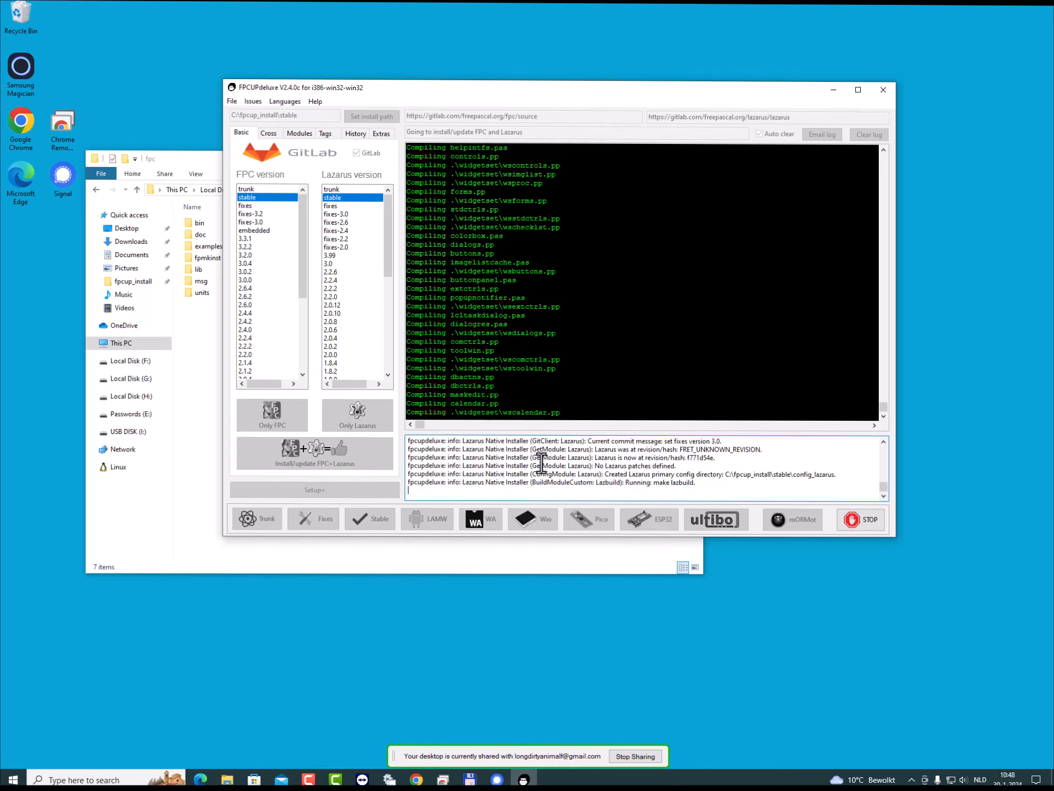
drag(527, 480, 686, 479)
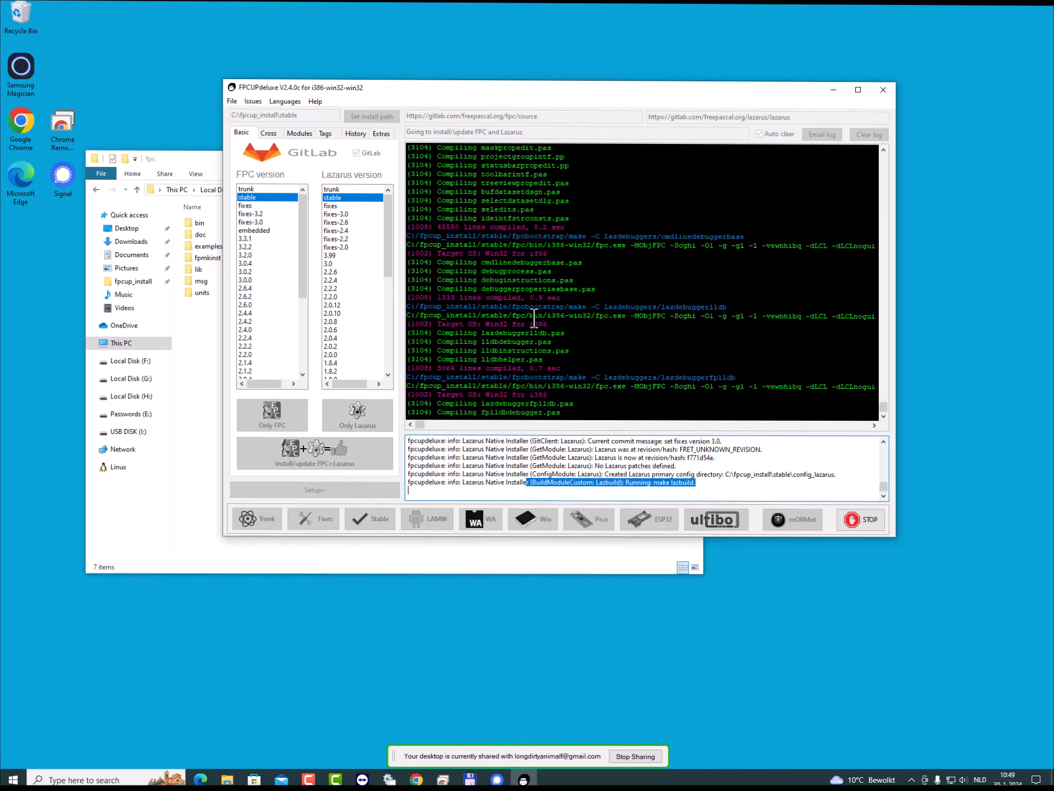
click(202, 382)
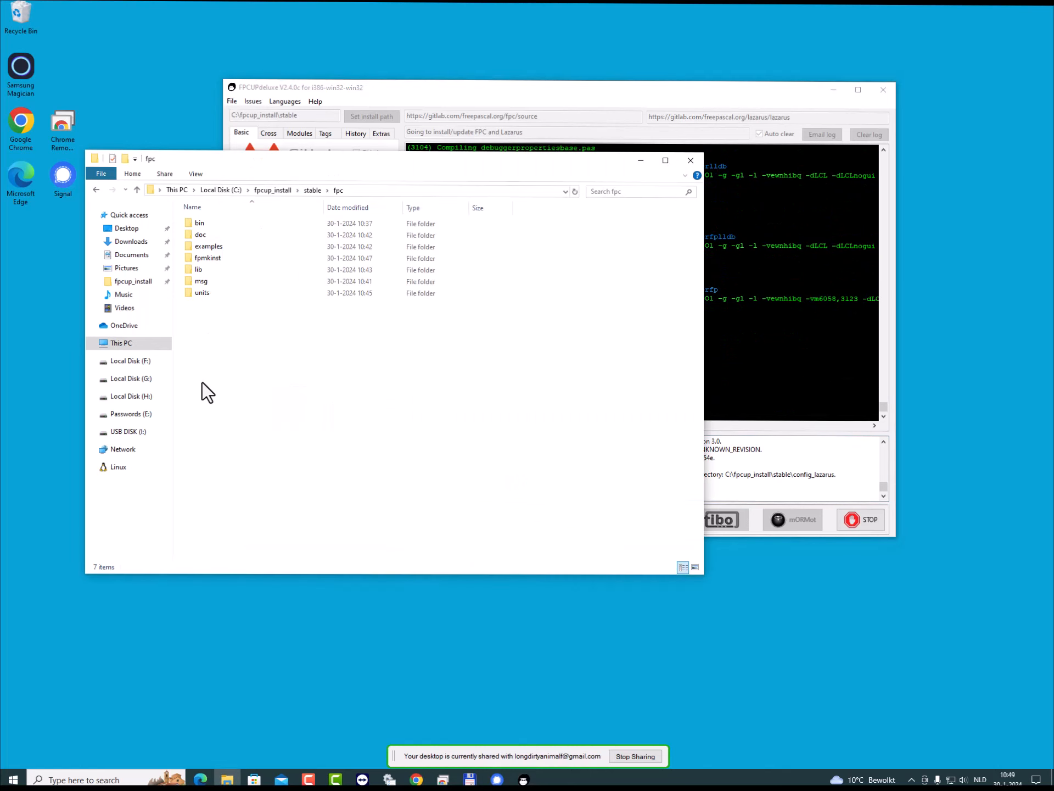
click(311, 190)
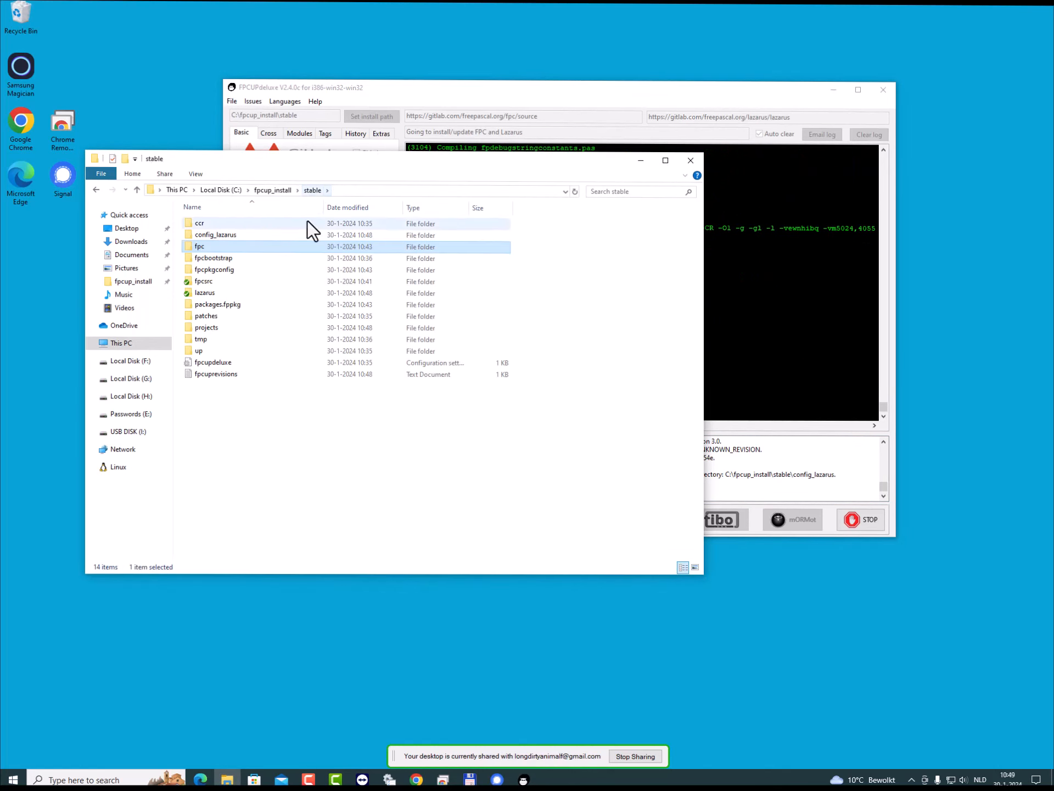
- Look into the lazarus folder, go back to the stable folder and view the properties of the fpcsrc folder
double_click(203, 293)
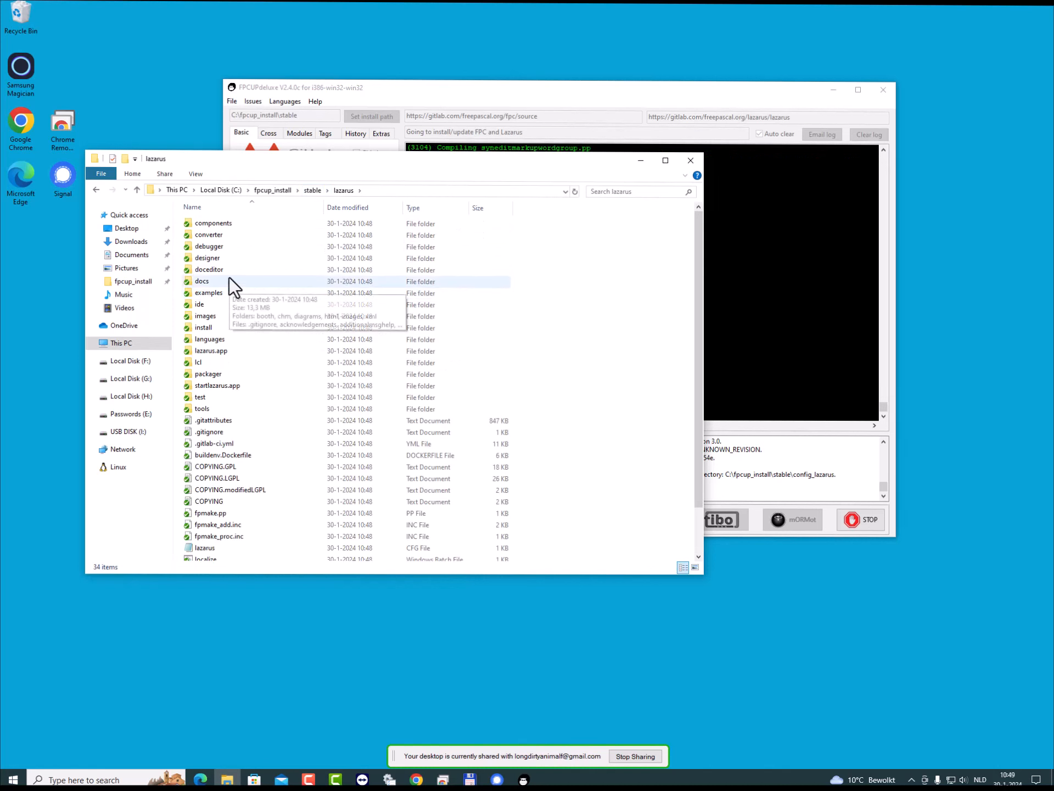
click(316, 188)
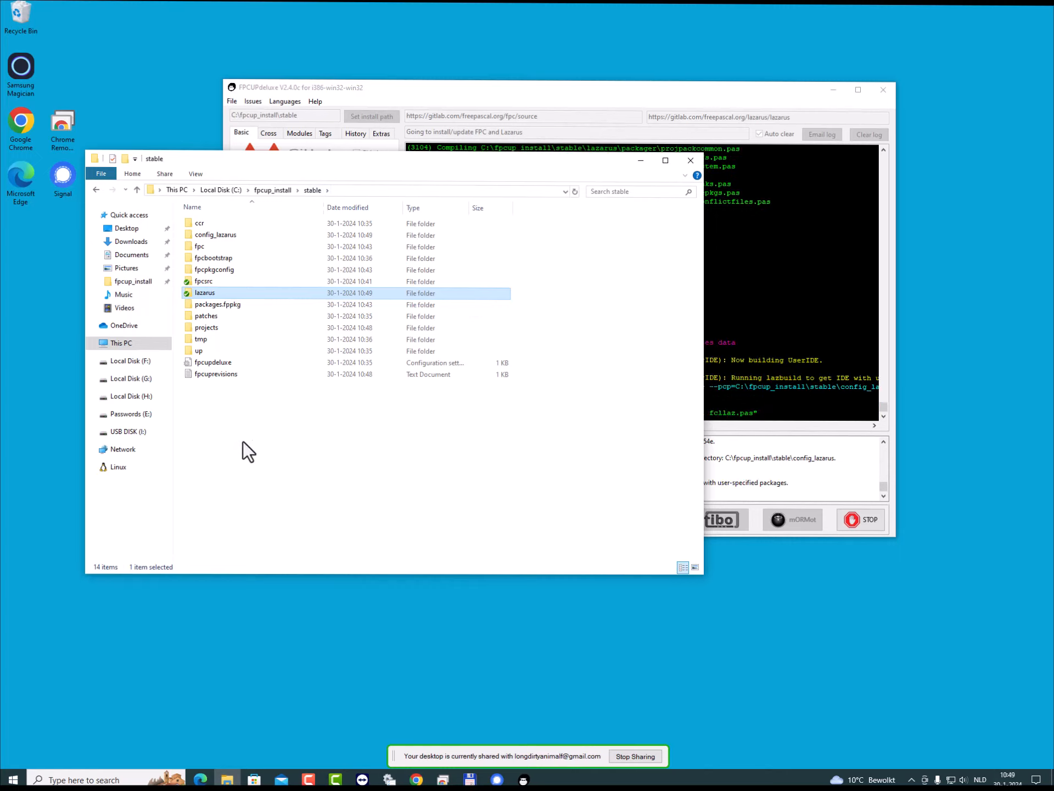
right_click(207, 292)
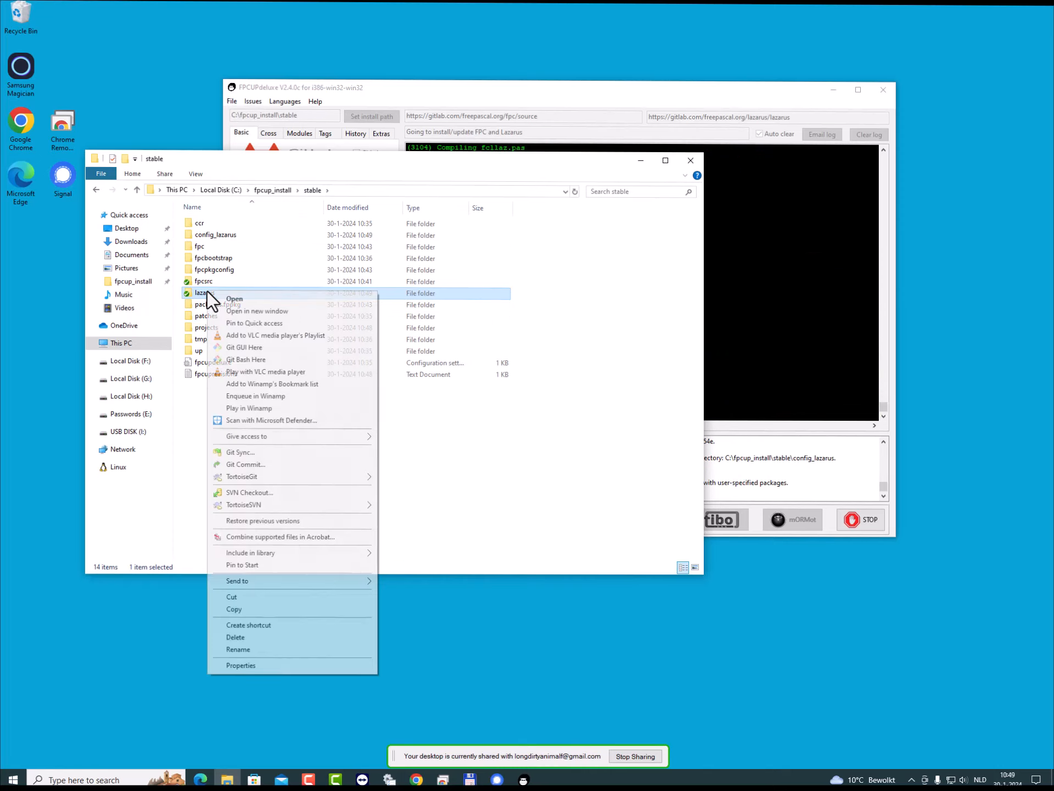
click(201, 280)
click(201, 281)
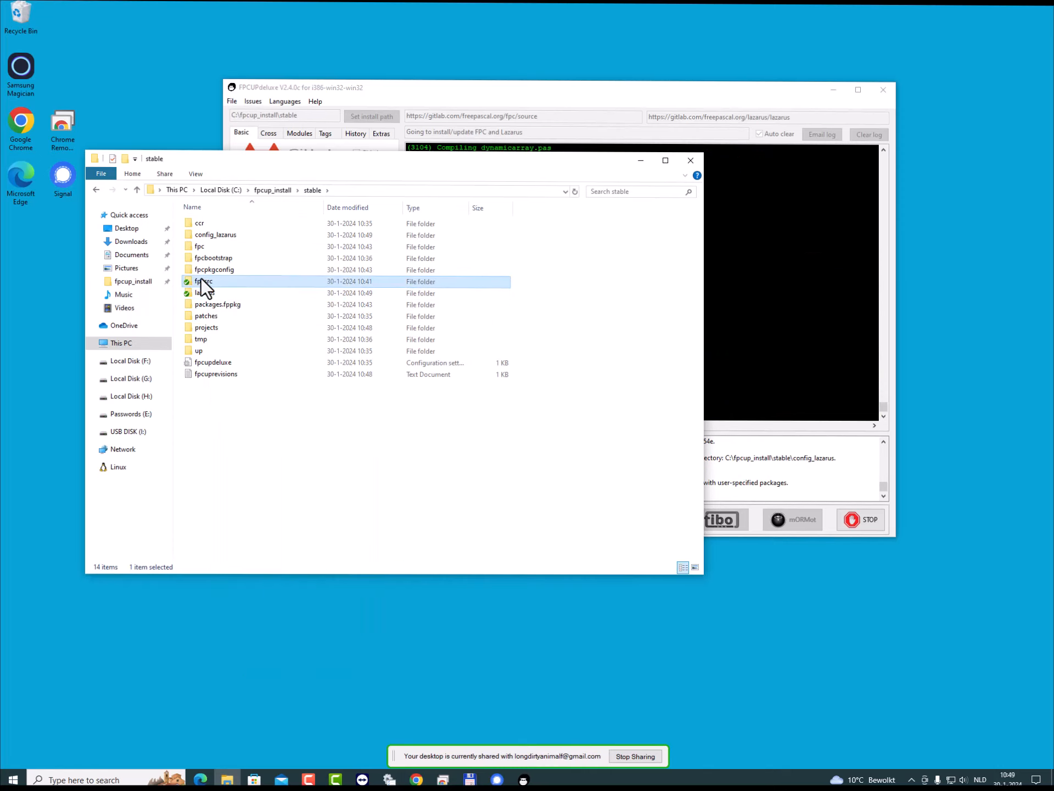
right_click(201, 278)
click(231, 653)
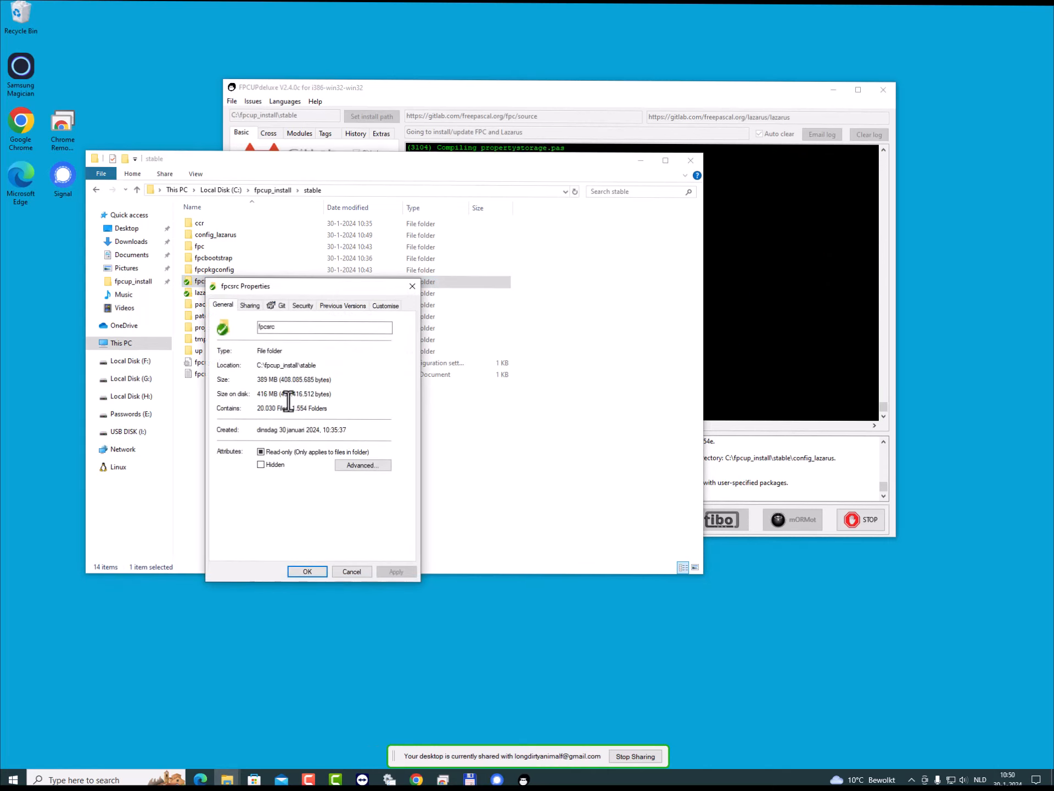
click(352, 571)
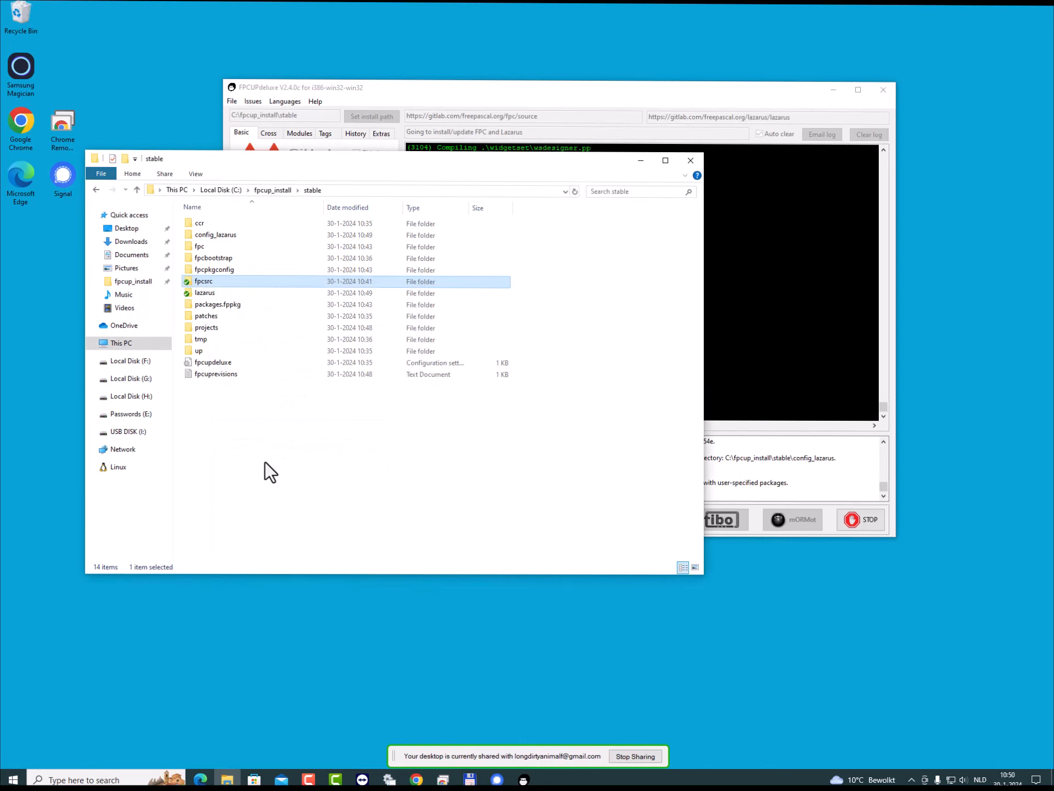
- Check FPCUPdeluxe's build progress, then locate the lazbuild application inside the lazarus folder in File Explorer and return to the stable folder
click(510, 86)
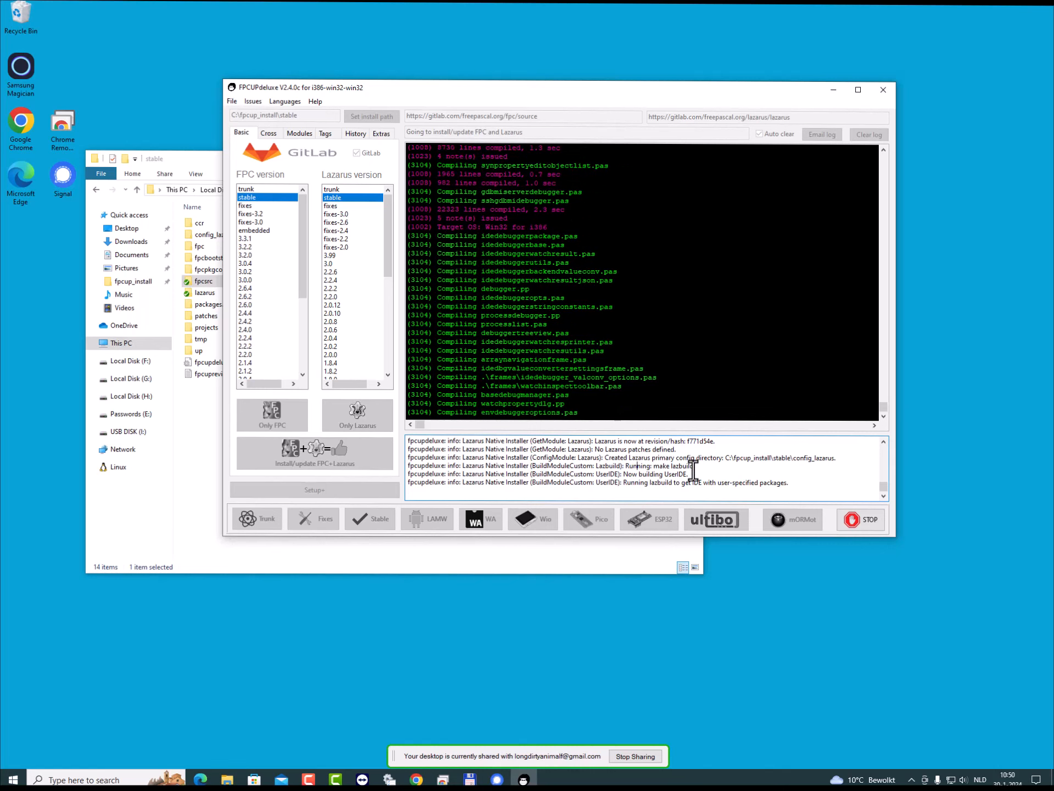
click(196, 447)
double_click(204, 292)
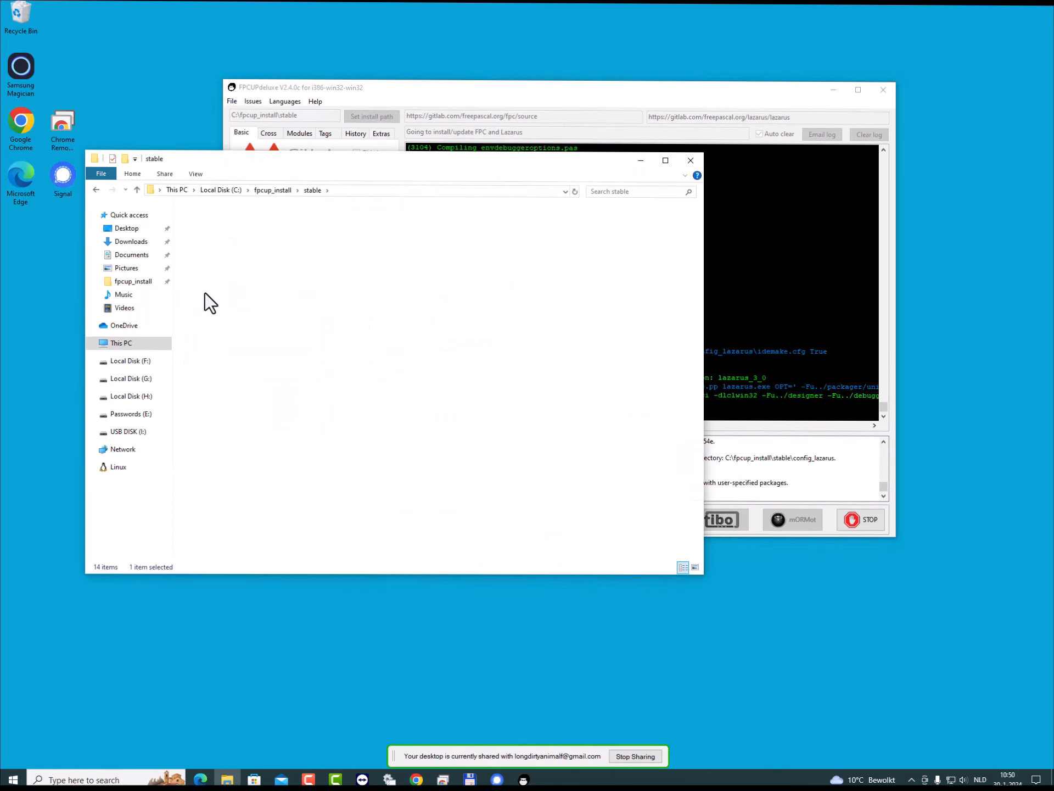
scroll(295, 433, down, 1)
scroll(295, 430, down, 1)
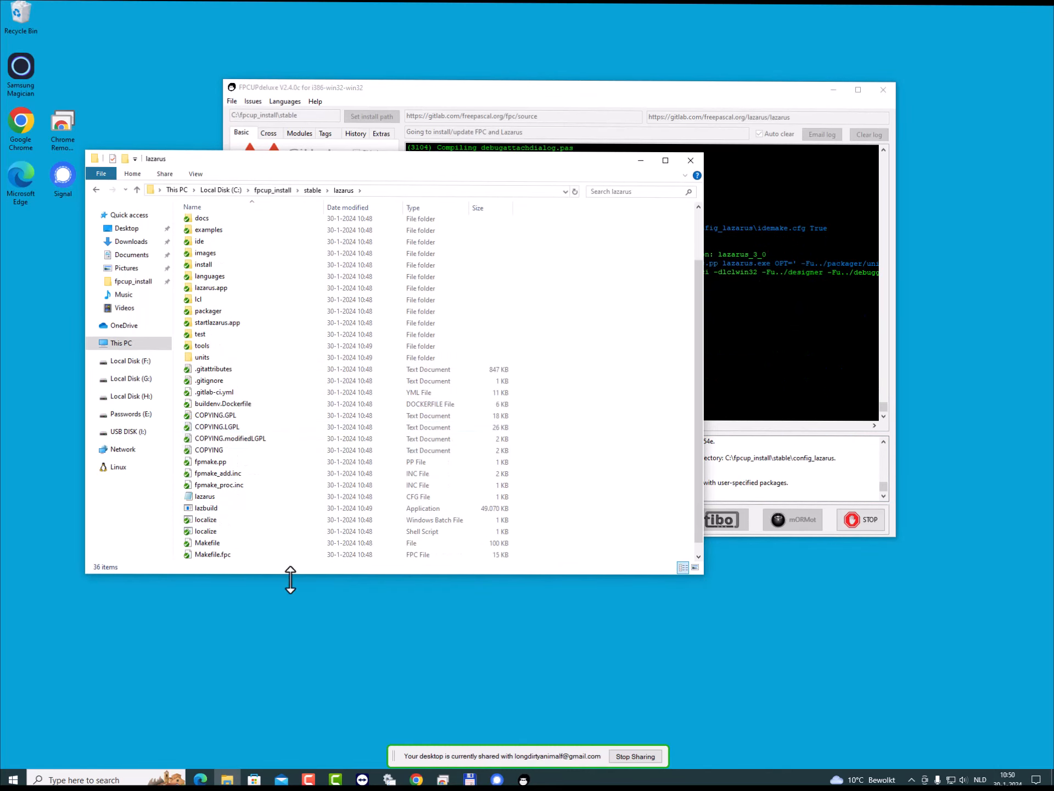
click(209, 516)
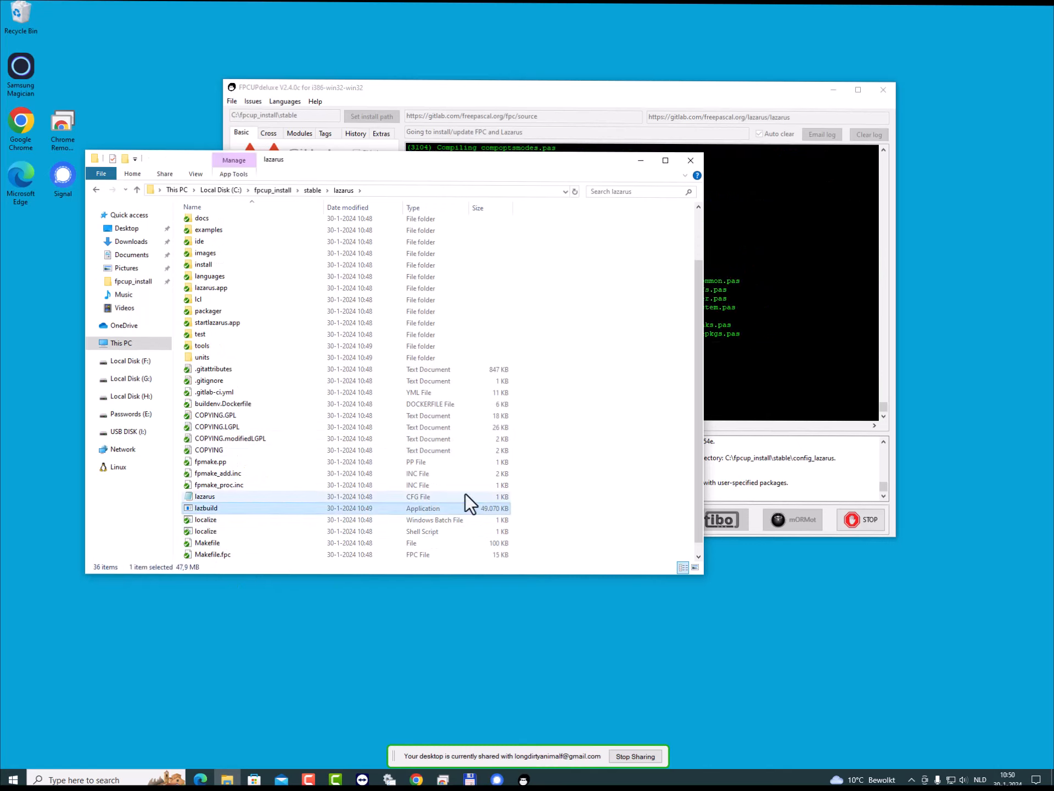
click(309, 191)
- Check the log in FPCUPdeluxe, then view the fpcup text log from the stable\up folder in Notepad and close it
click(484, 90)
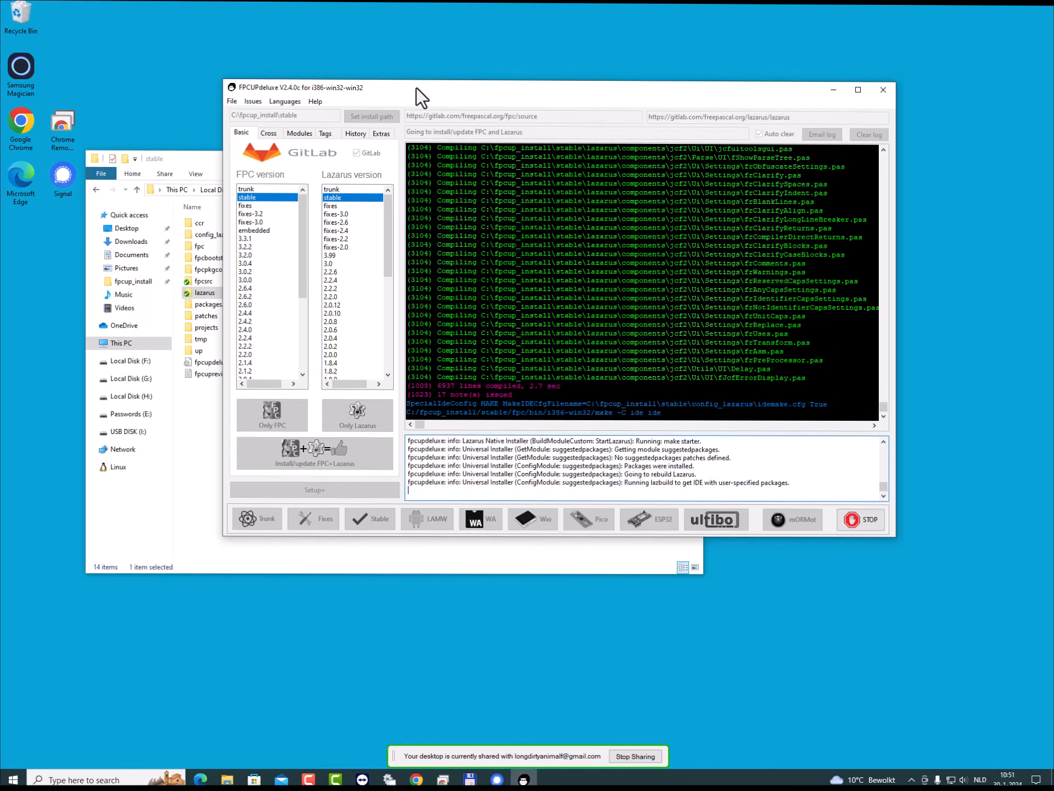
click(197, 434)
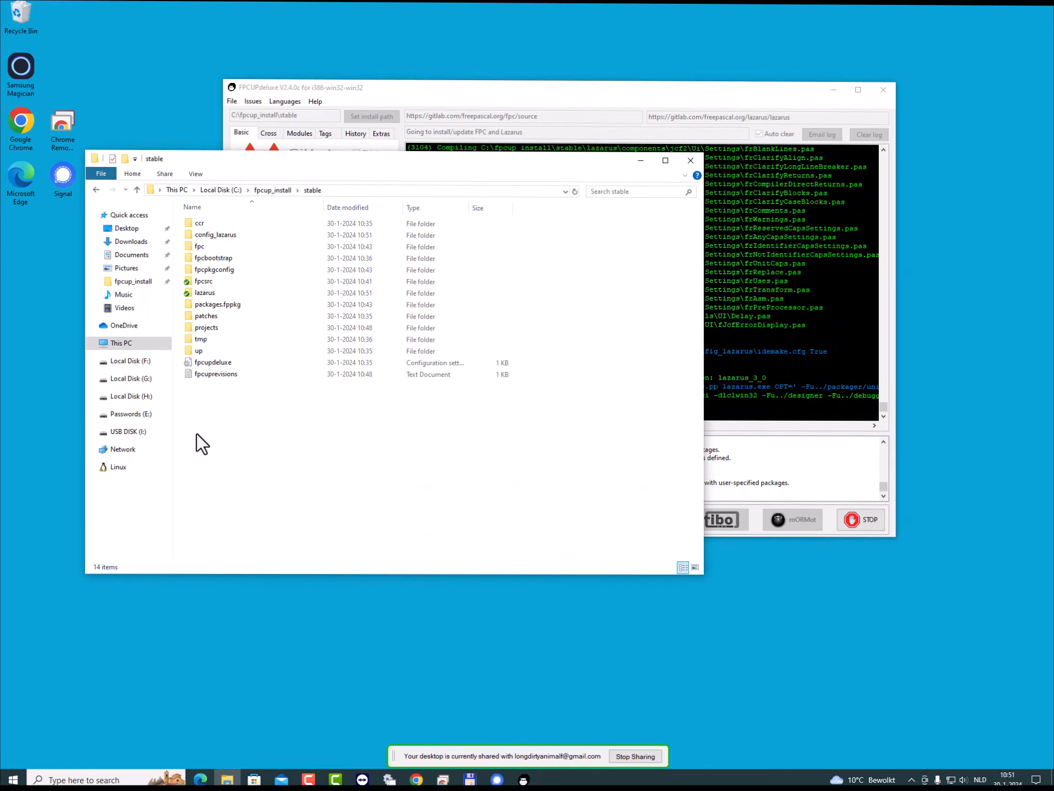
double_click(201, 350)
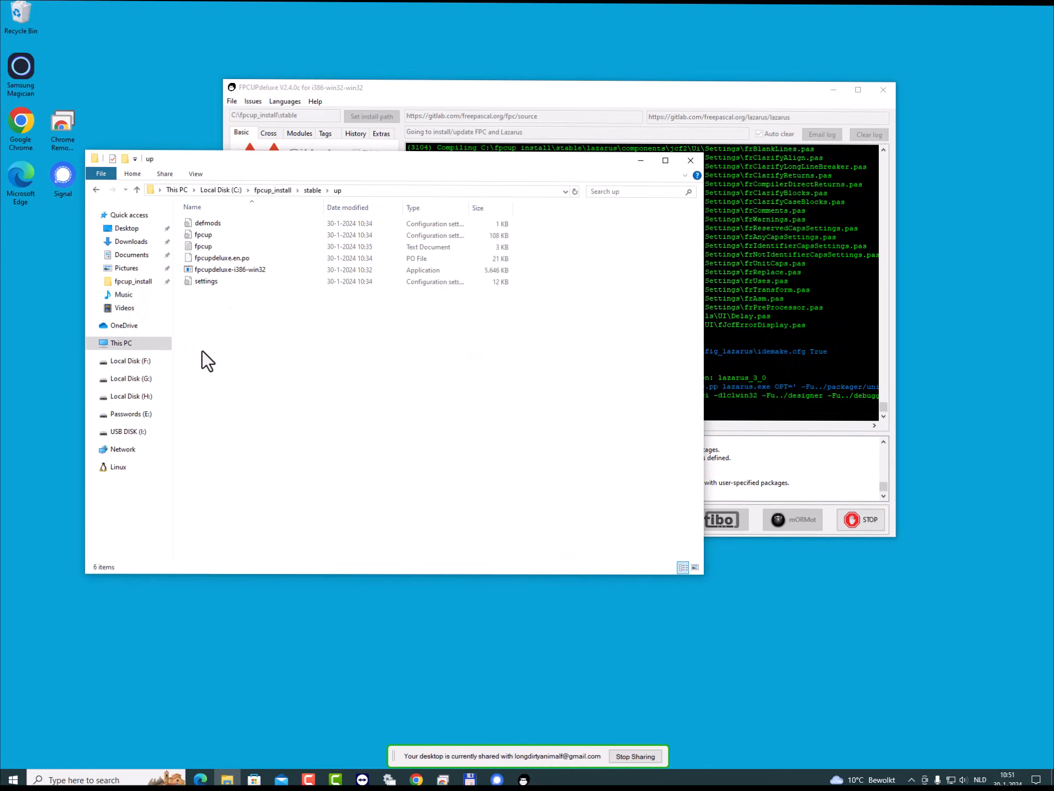
click(203, 245)
double_click(204, 246)
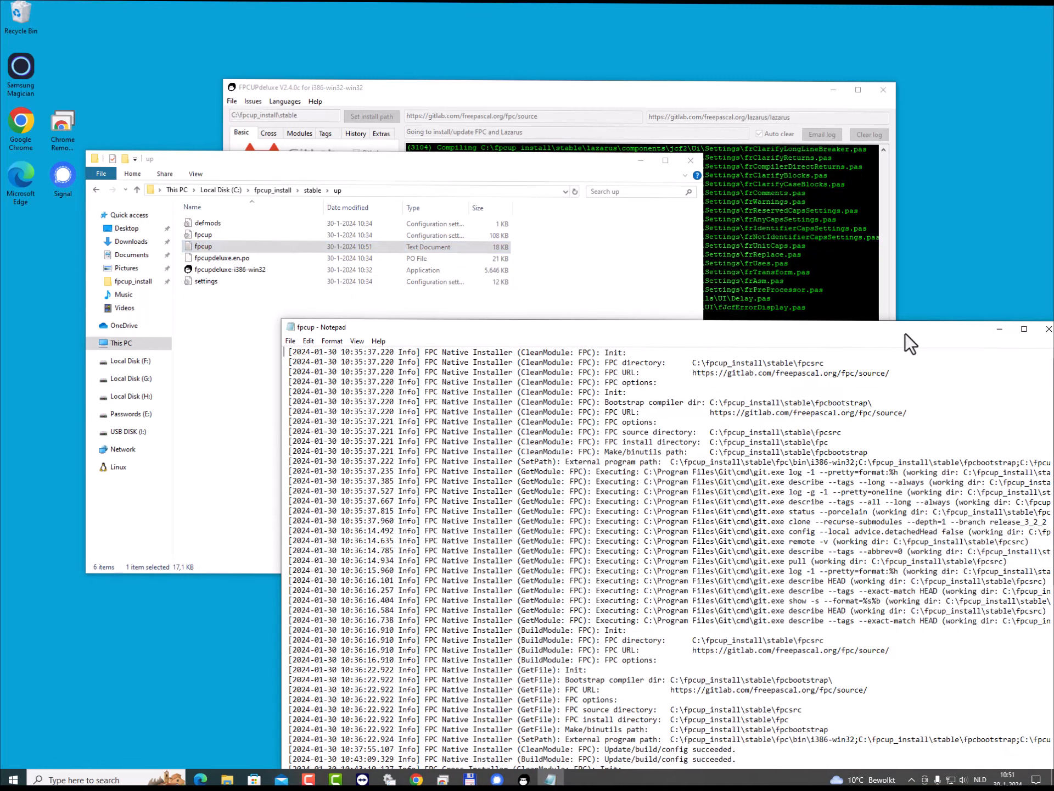
click(1048, 329)
- Open the fpcup configuration file and examine its alias sections and the FPCUPModule0 suggested packages, then close it
double_click(202, 235)
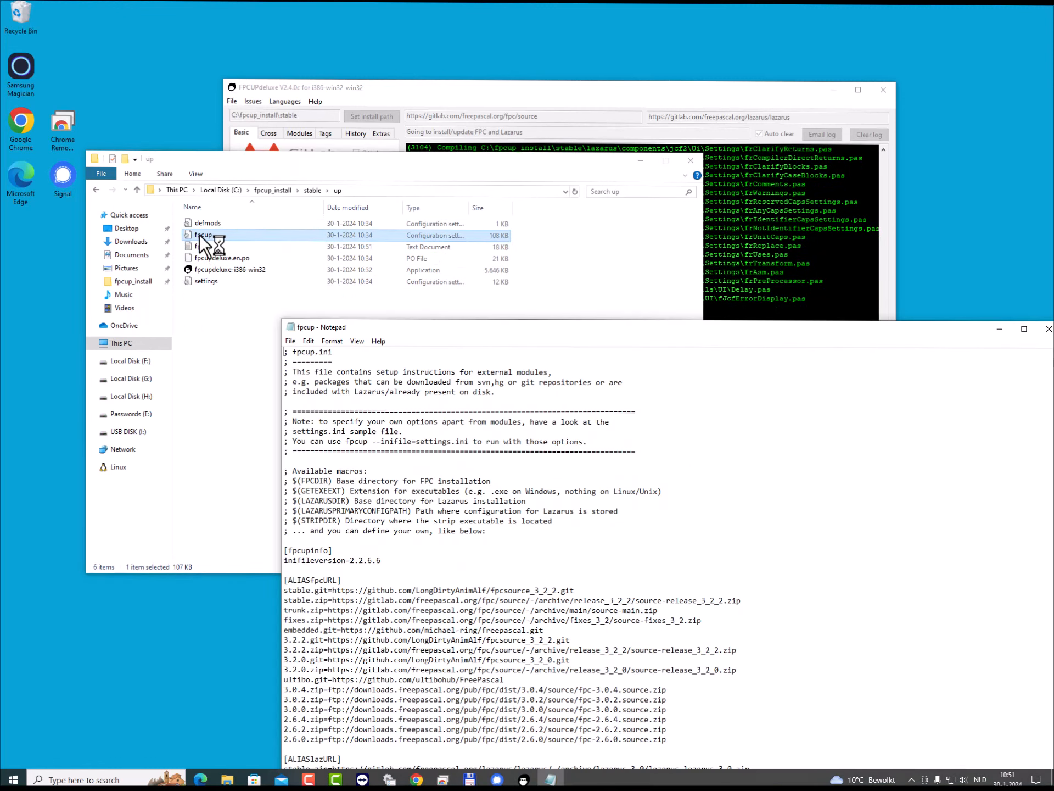
drag(624, 325, 488, 102)
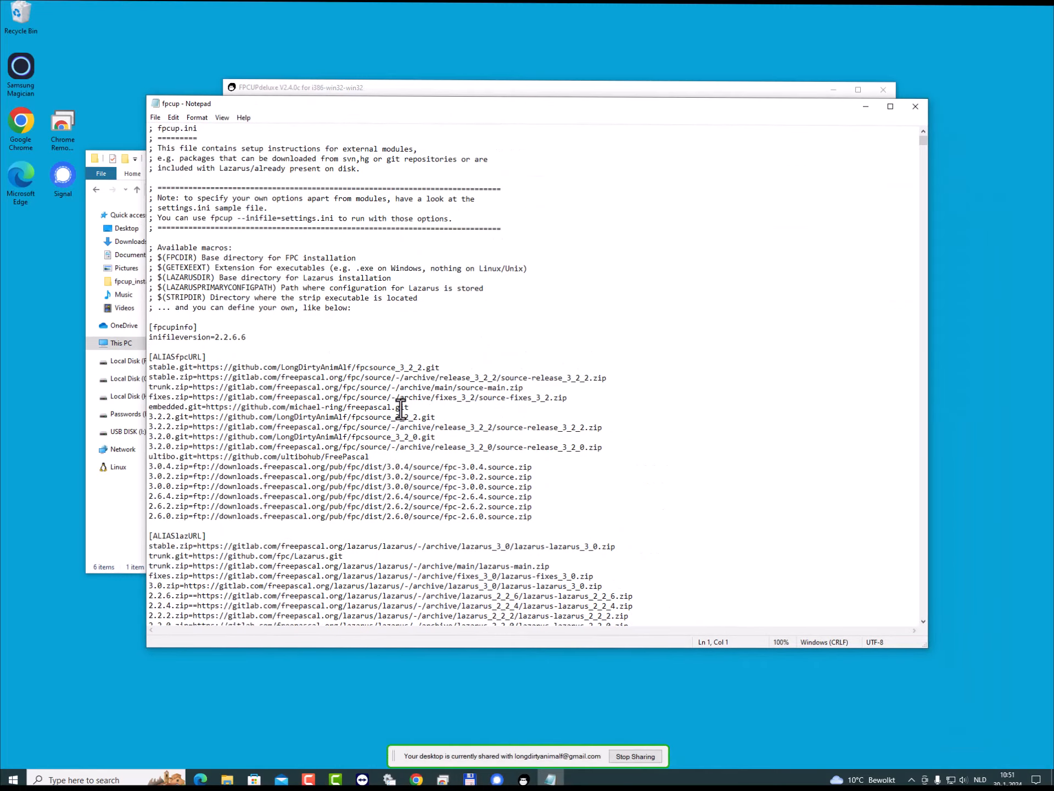
scroll(401, 409, down, 15)
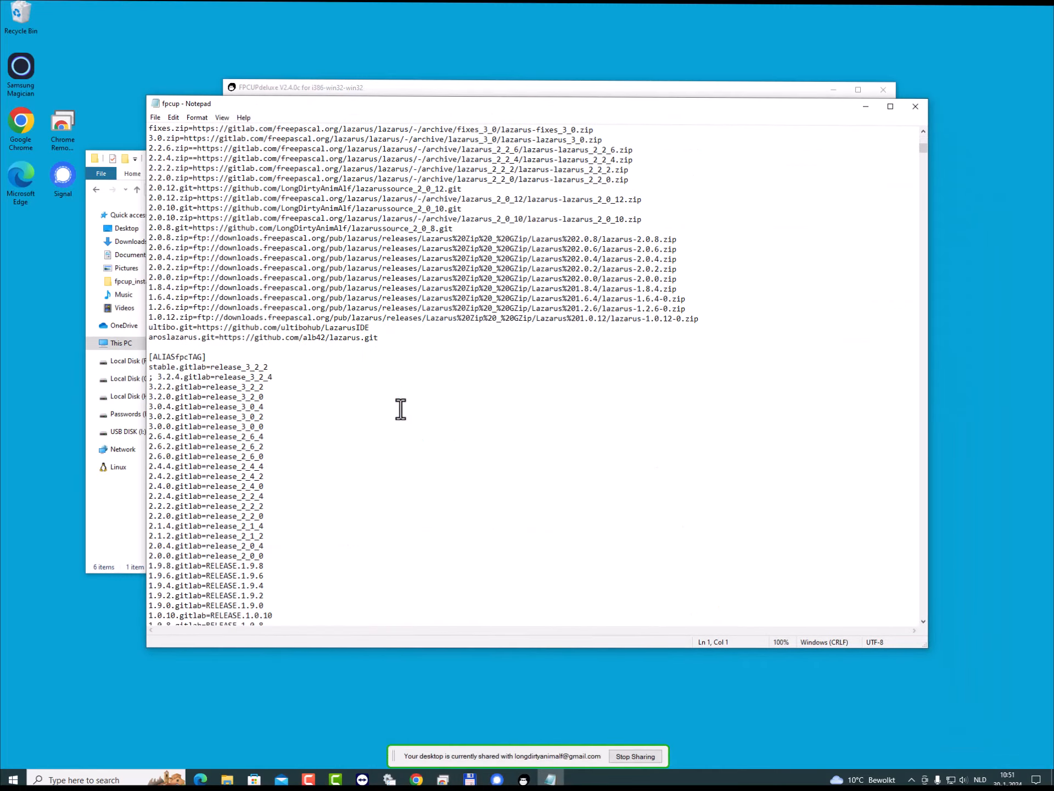
scroll(400, 409, down, 16)
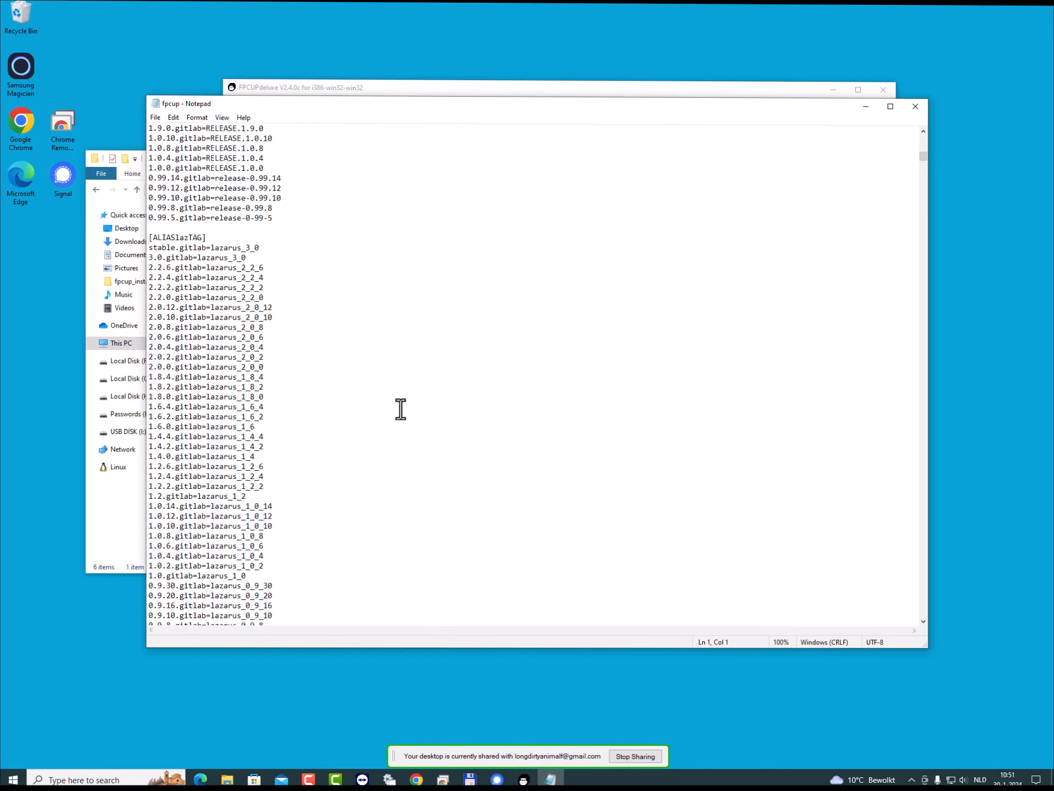
scroll(400, 409, down, 16)
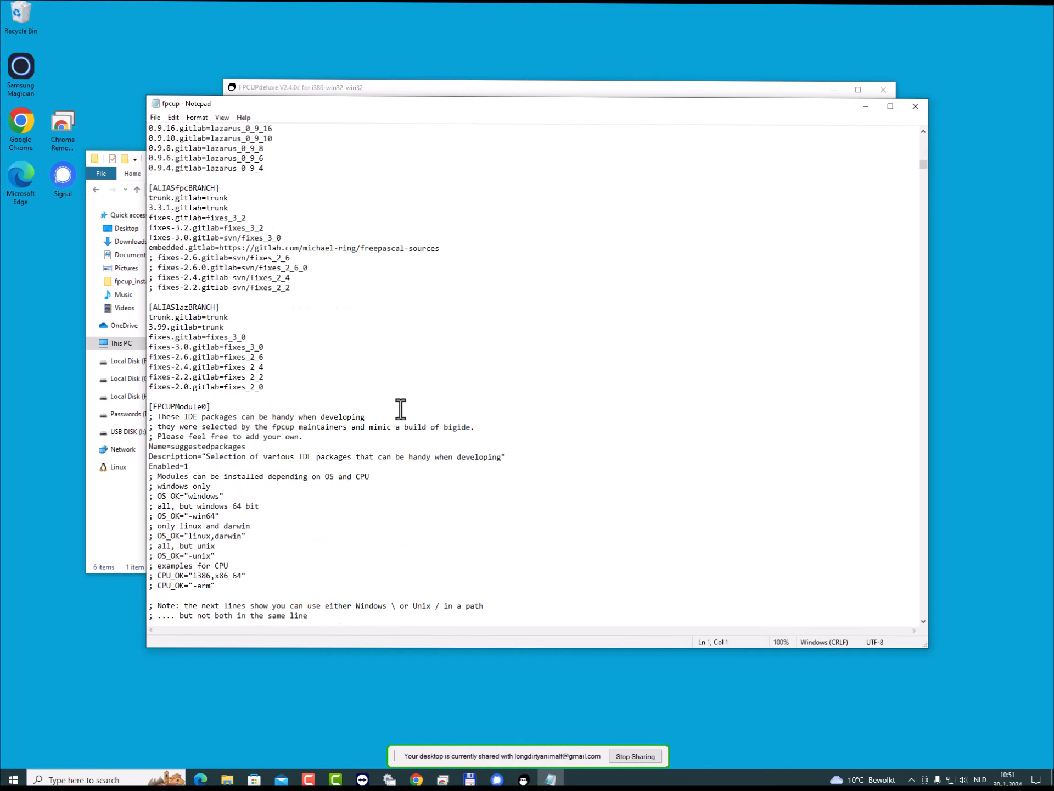
scroll(247, 443, down, 2)
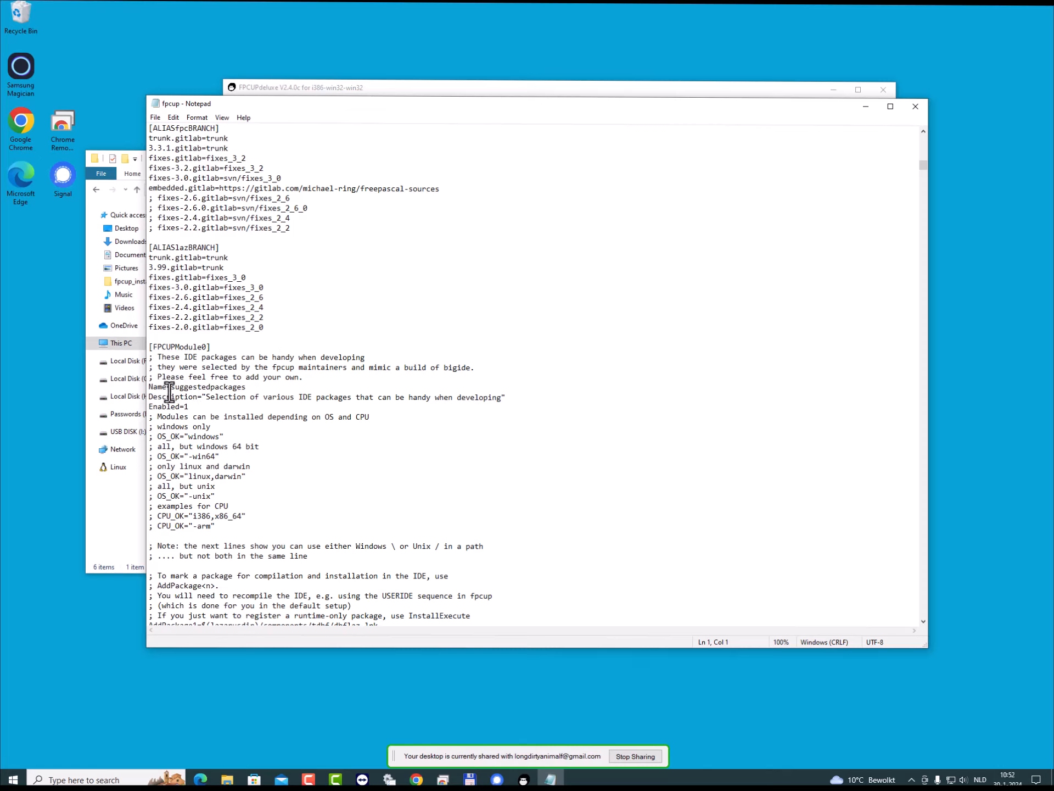
scroll(280, 456, down, 7)
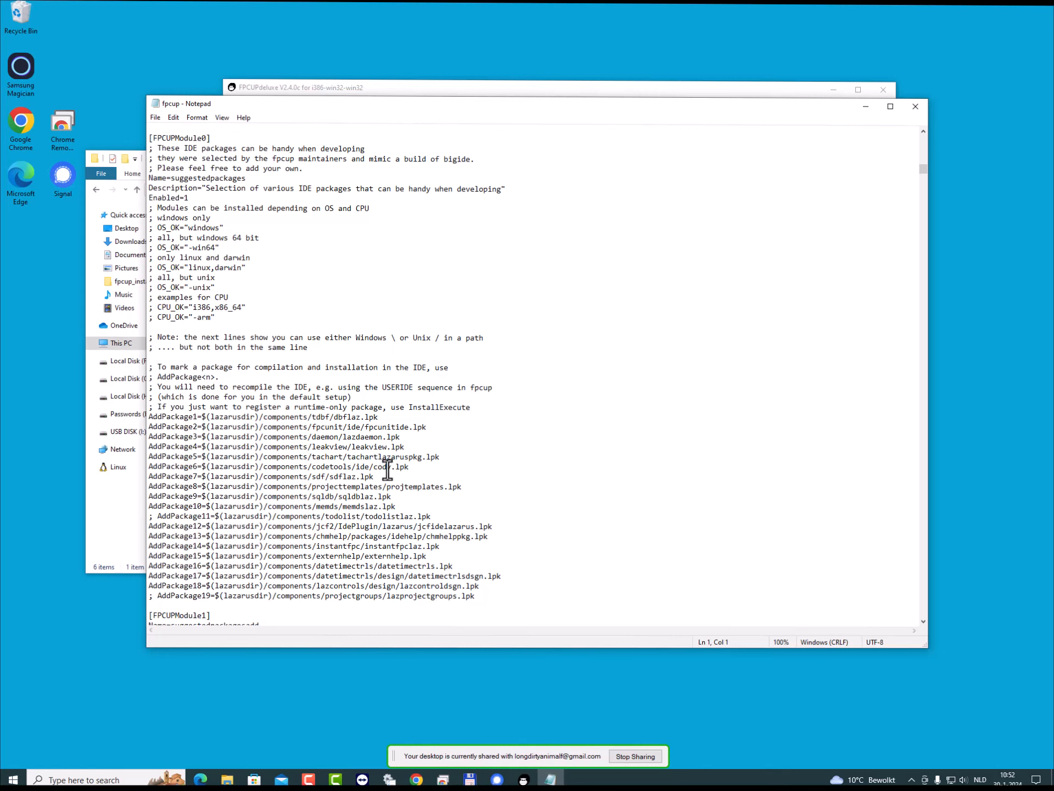
scroll(387, 470, down, 2)
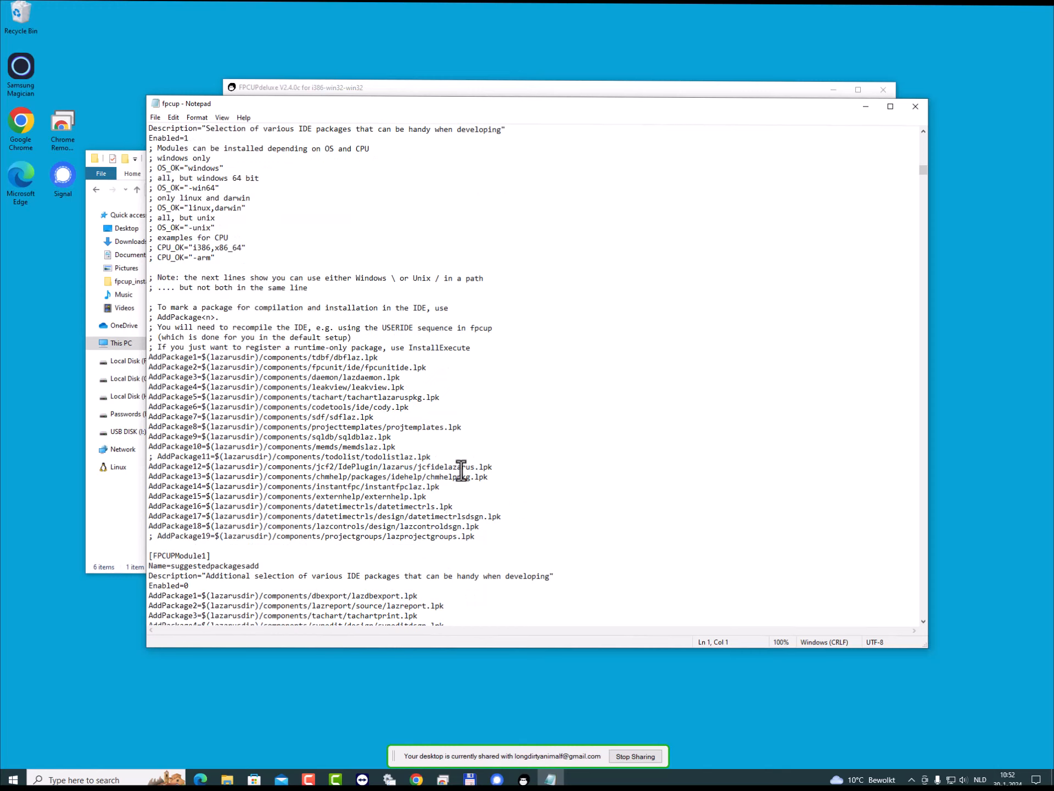
click(915, 108)
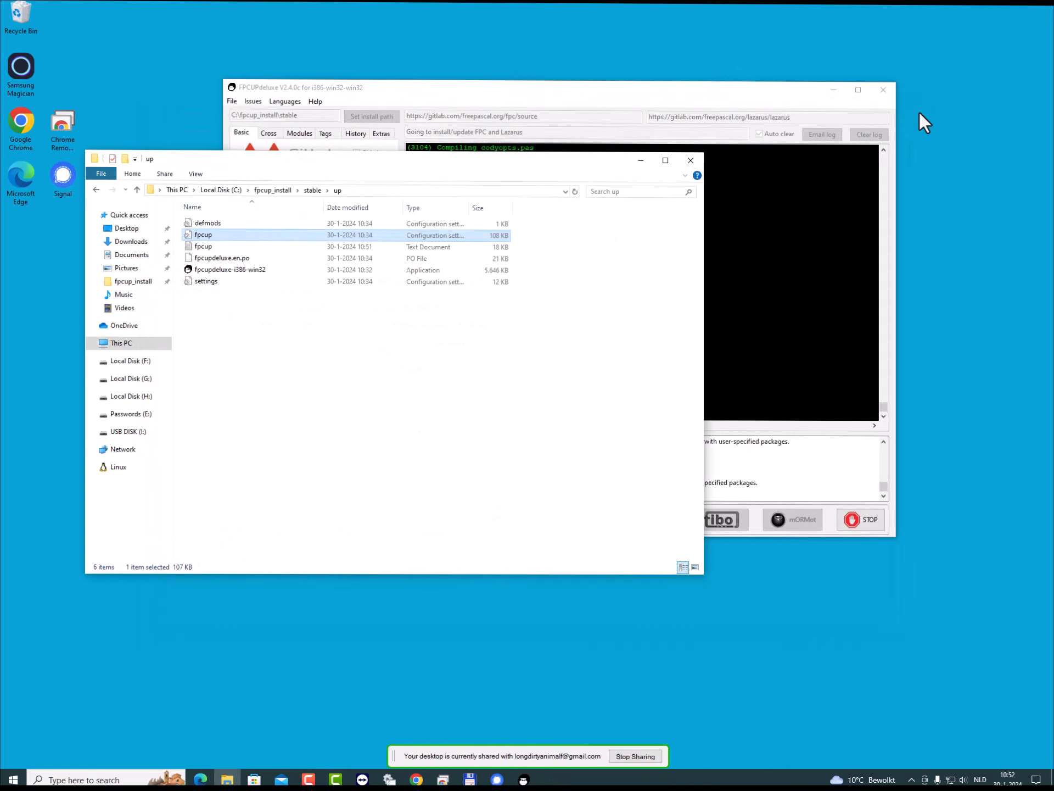
- Switch to FPCUPdeluxe, select the Lazarus_stable desktop shortcut and highlight the log lines about starting Lazarus with it
click(727, 90)
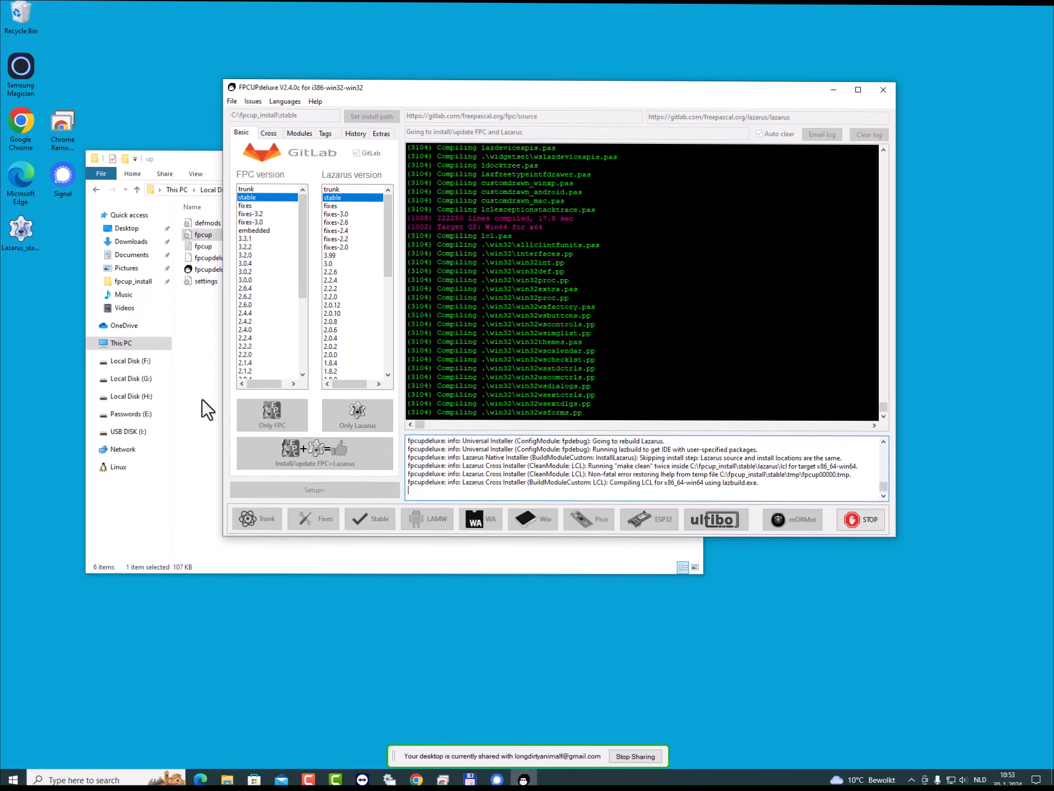
click(21, 231)
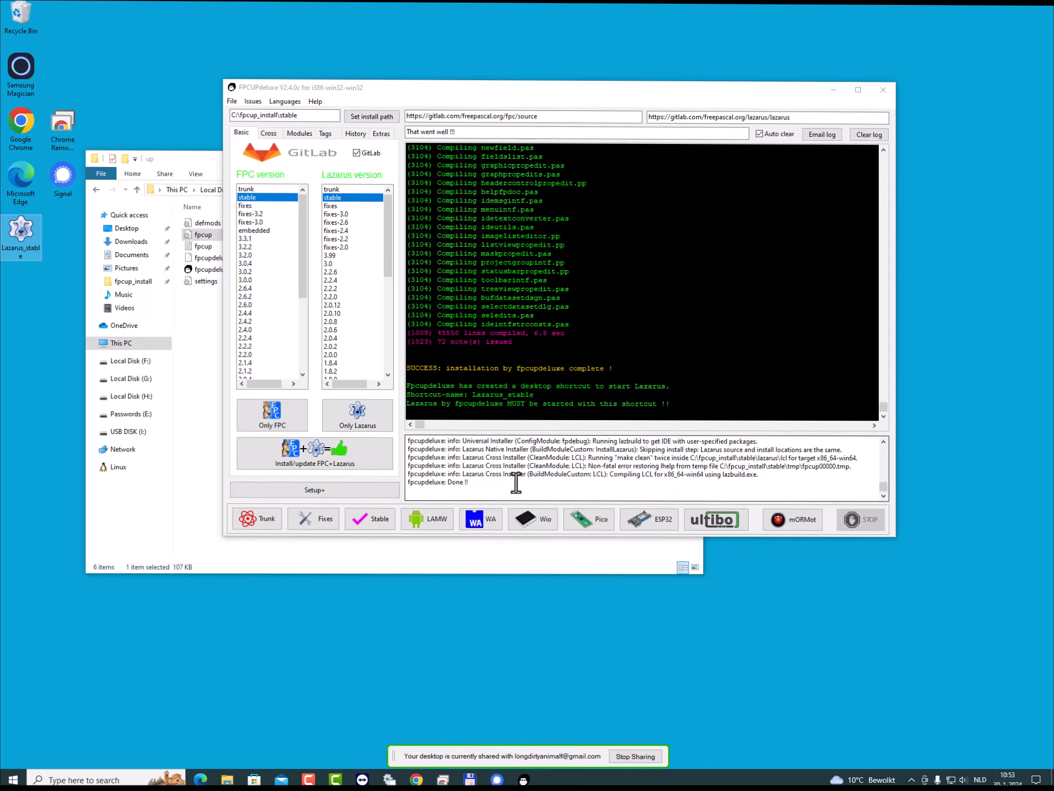
drag(410, 379, 683, 408)
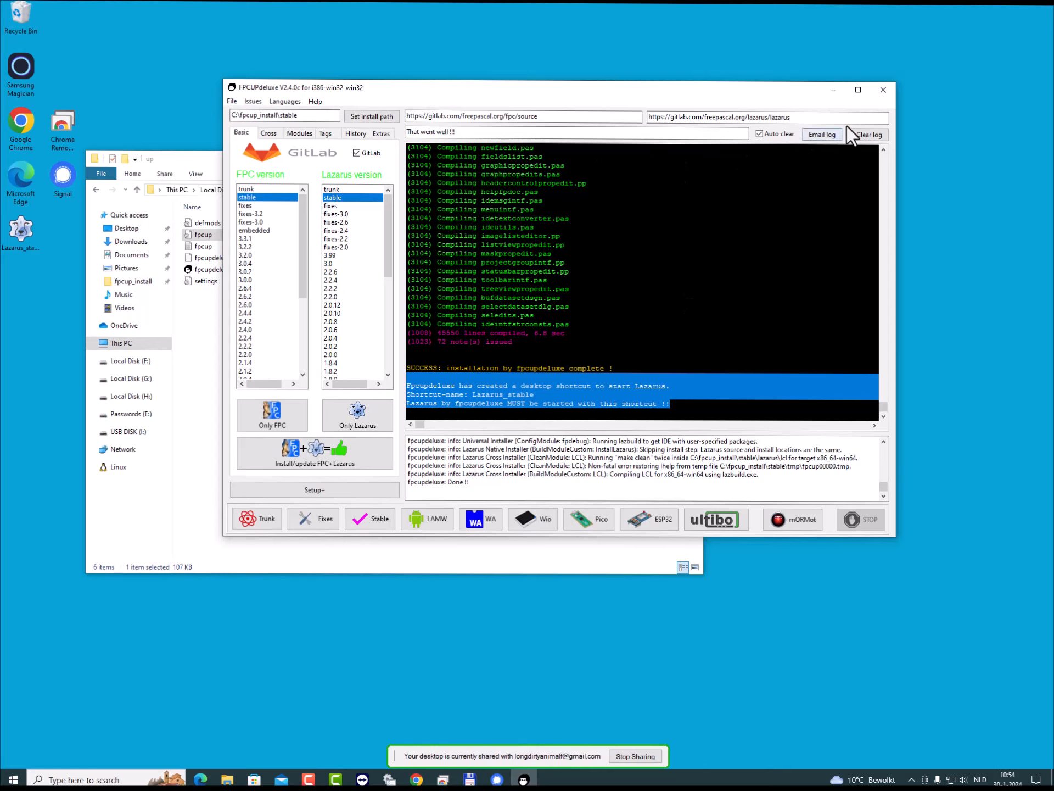
- Close FPCUPdeluxe, move the File Explorer window away from the desktop icons and return to the stable folder
click(884, 90)
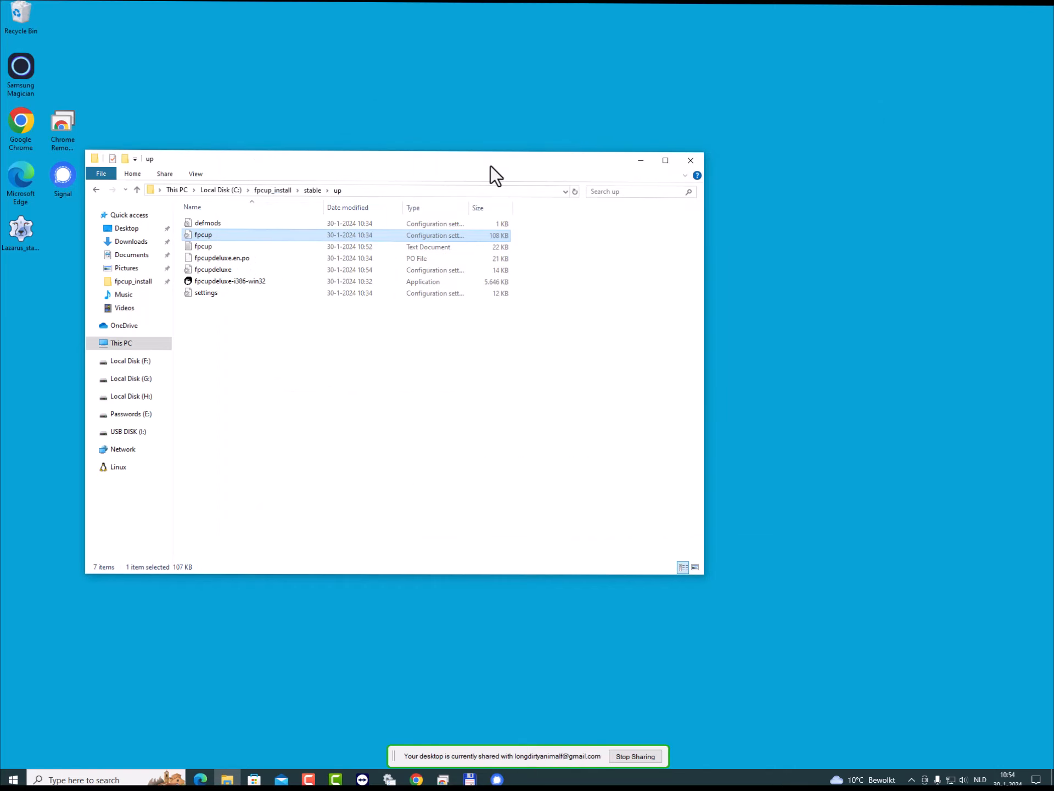
drag(490, 166, 691, 141)
click(513, 166)
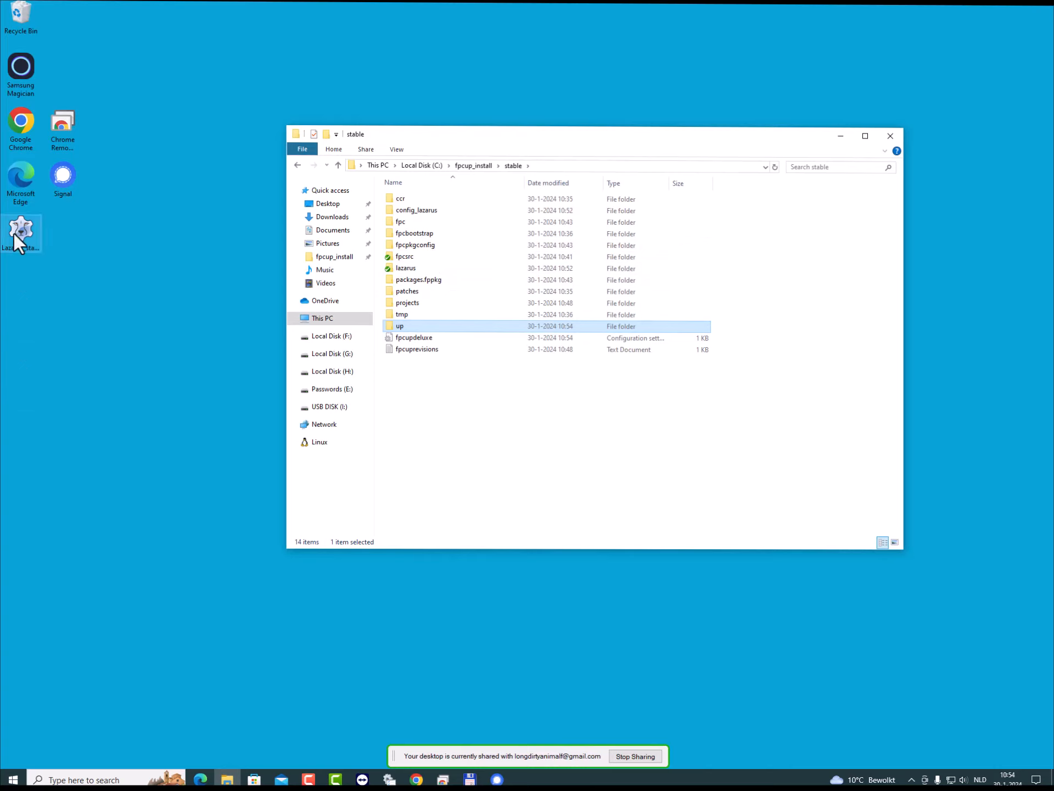
- Start Lazarus from the Lazarus_stable desktop shortcut and draw a TButton about 113 by 85 pixels on Form1
click(28, 226)
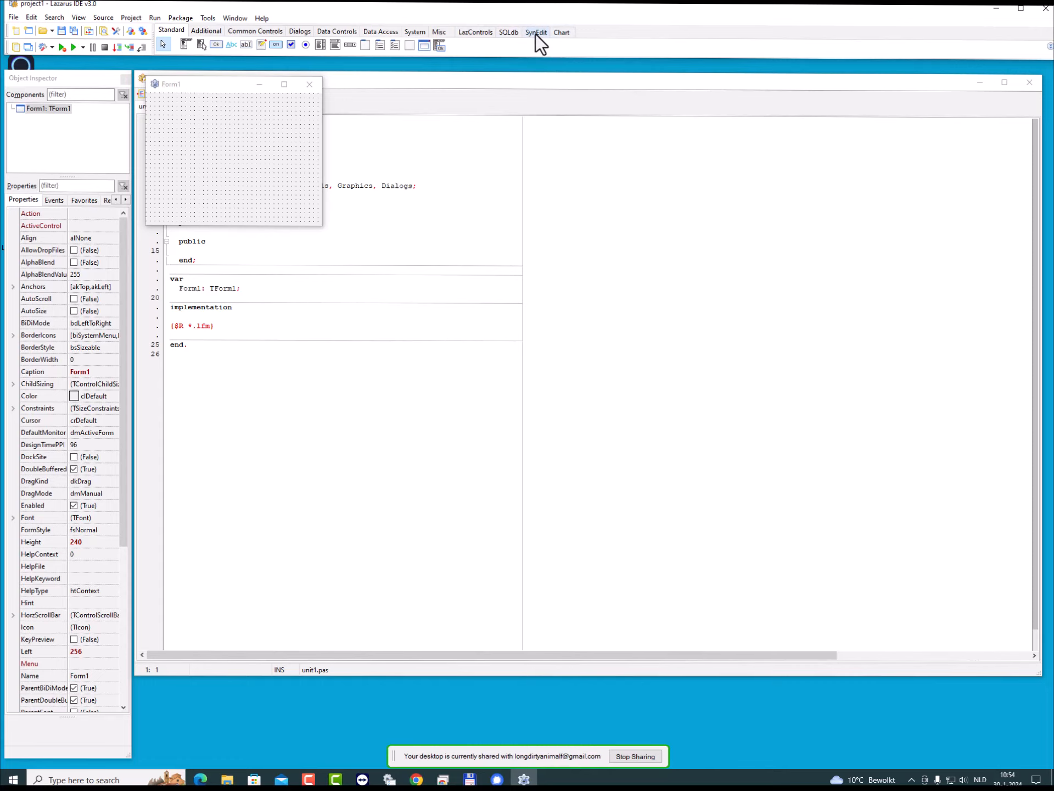
click(216, 44)
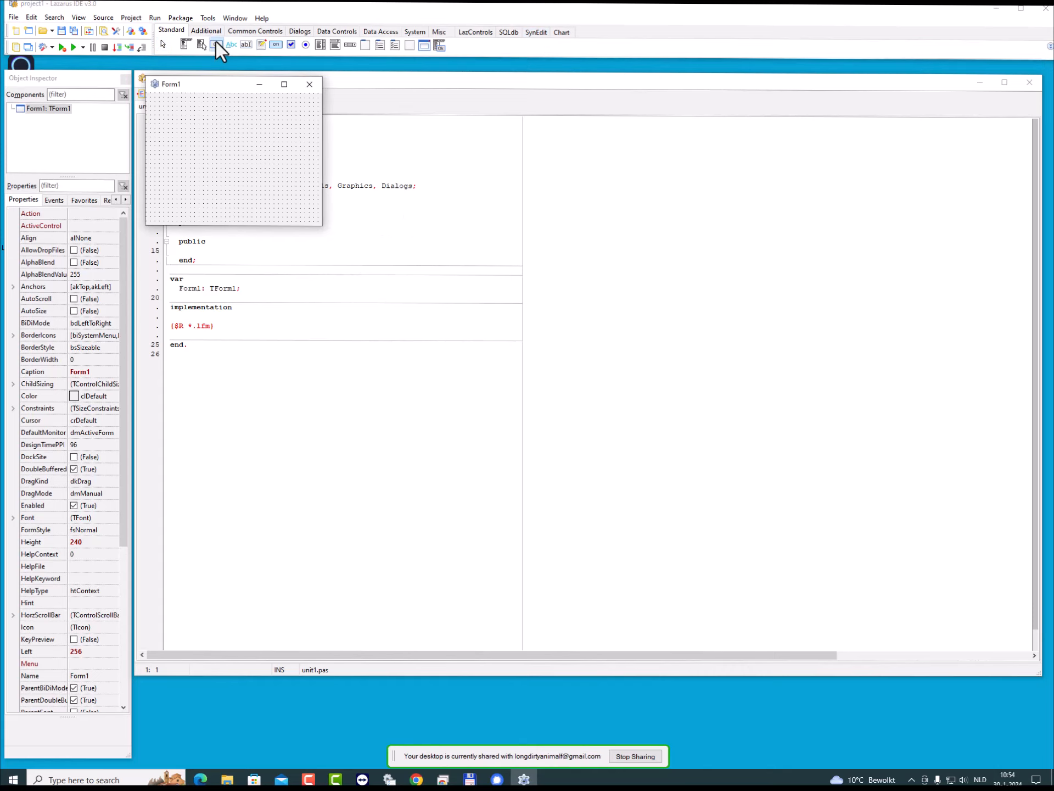
drag(196, 120, 257, 166)
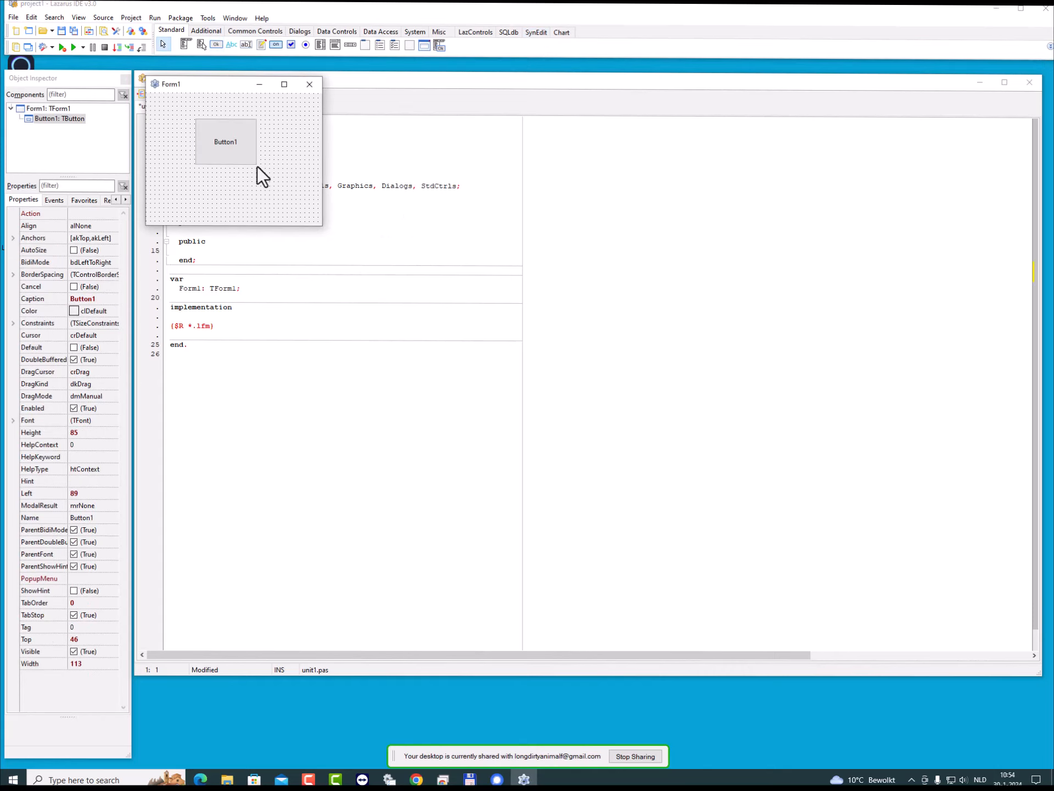
- Run the project with Dwarf 3 (-gw3) debug information, move the running Form1 window aside and close it
click(72, 45)
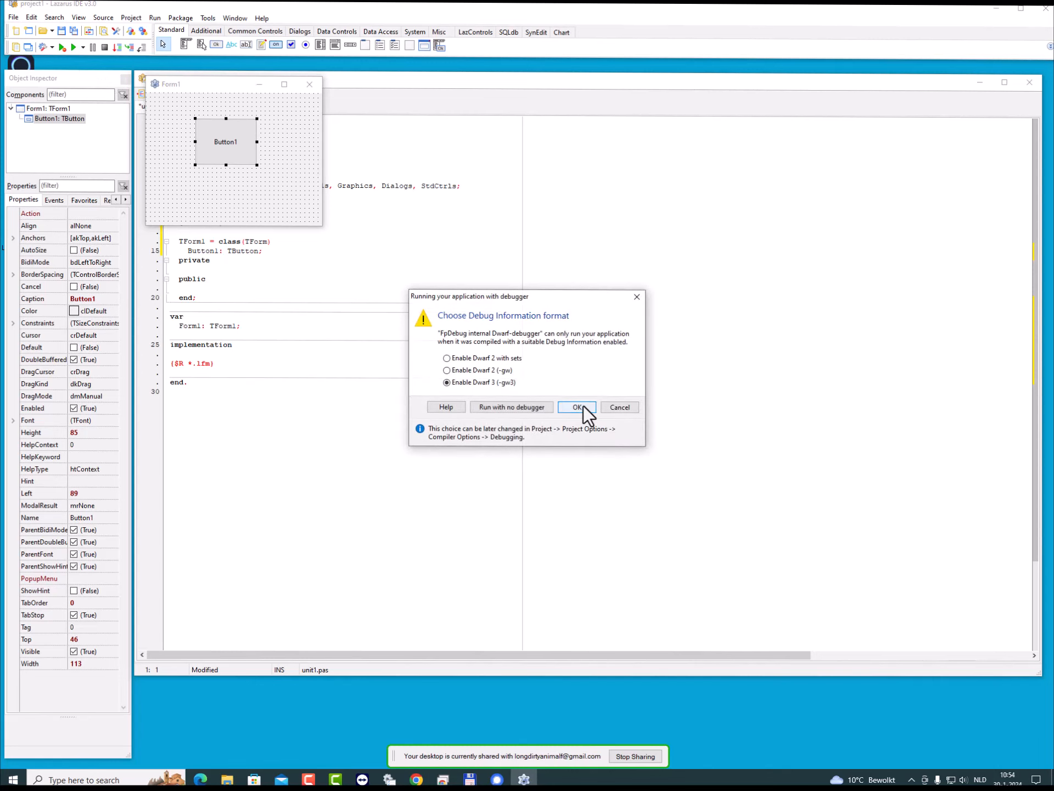
click(577, 407)
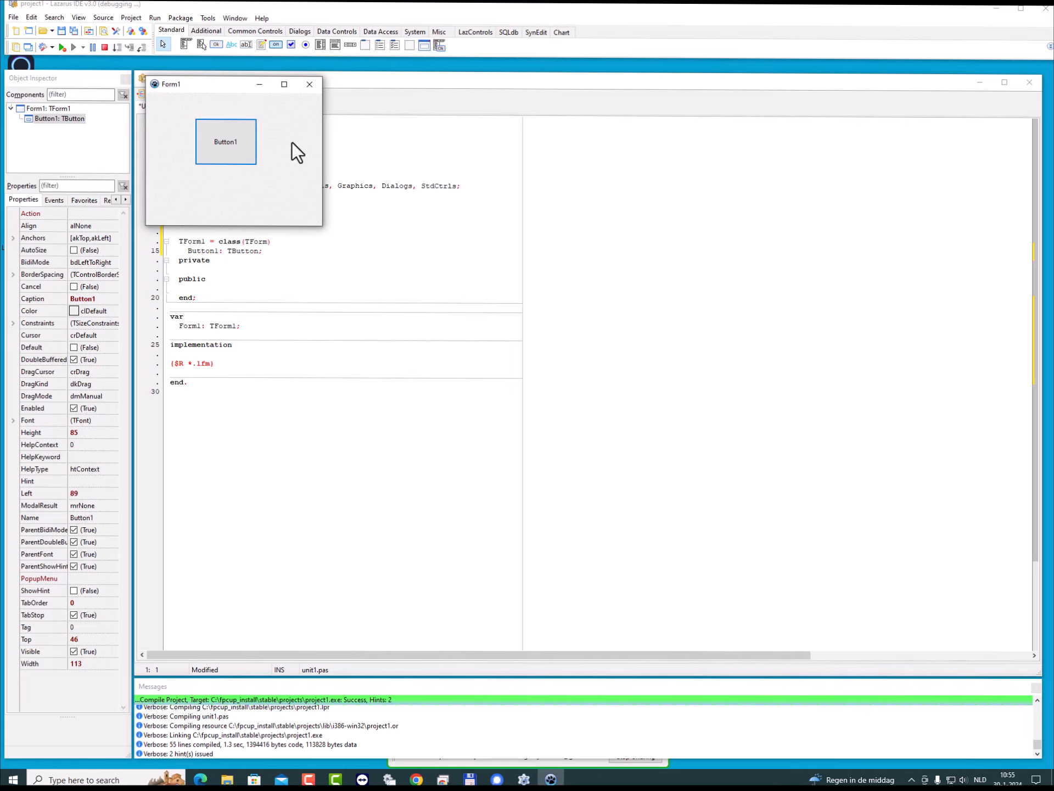
drag(232, 81, 332, 152)
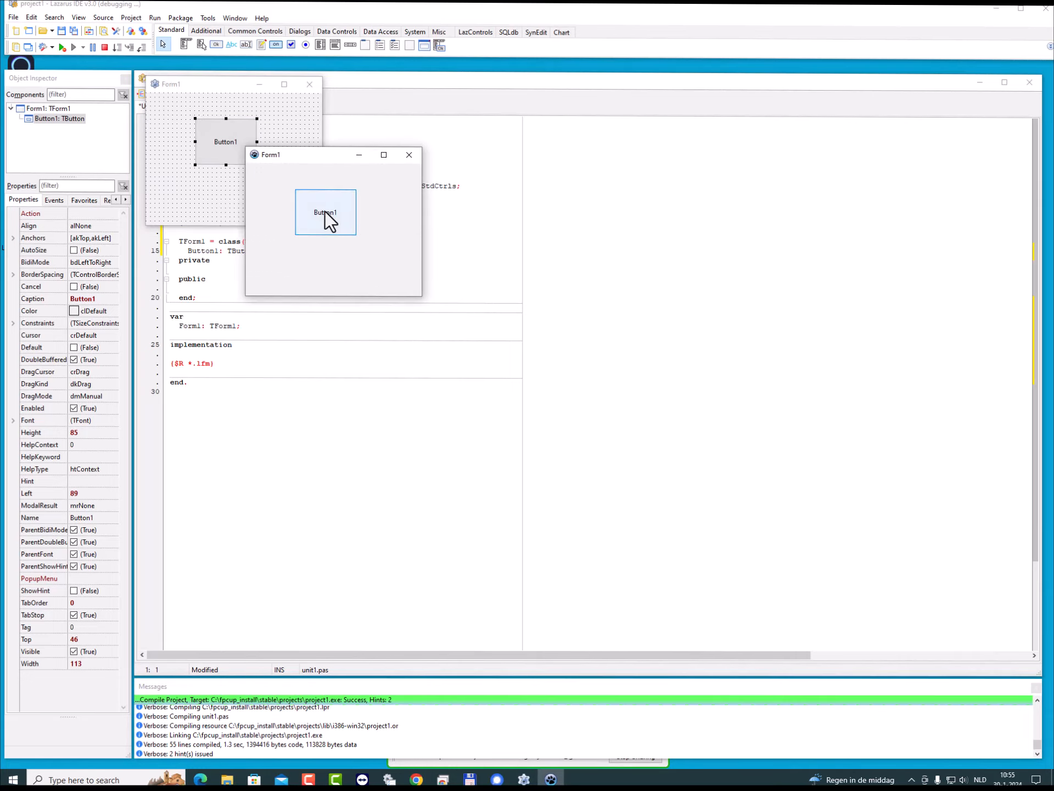
click(409, 155)
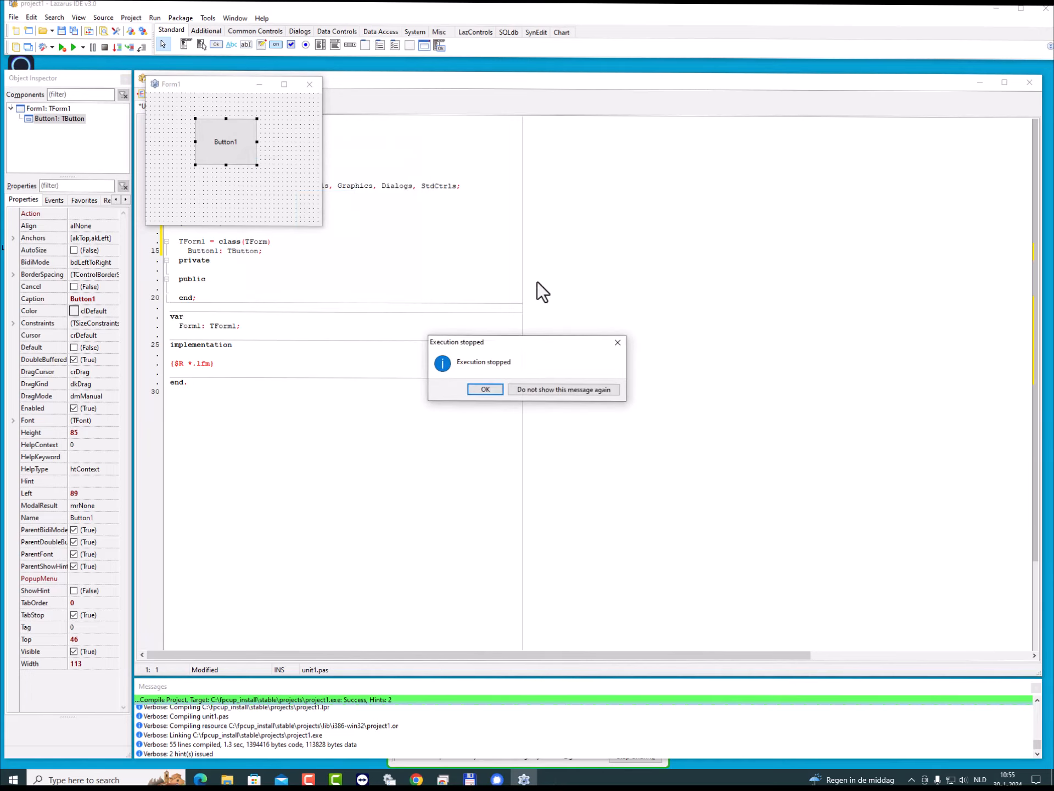
- Suppress further execution-stopped messages and set project1's target OS to Win64 in the compiler's Config and Target options
click(569, 391)
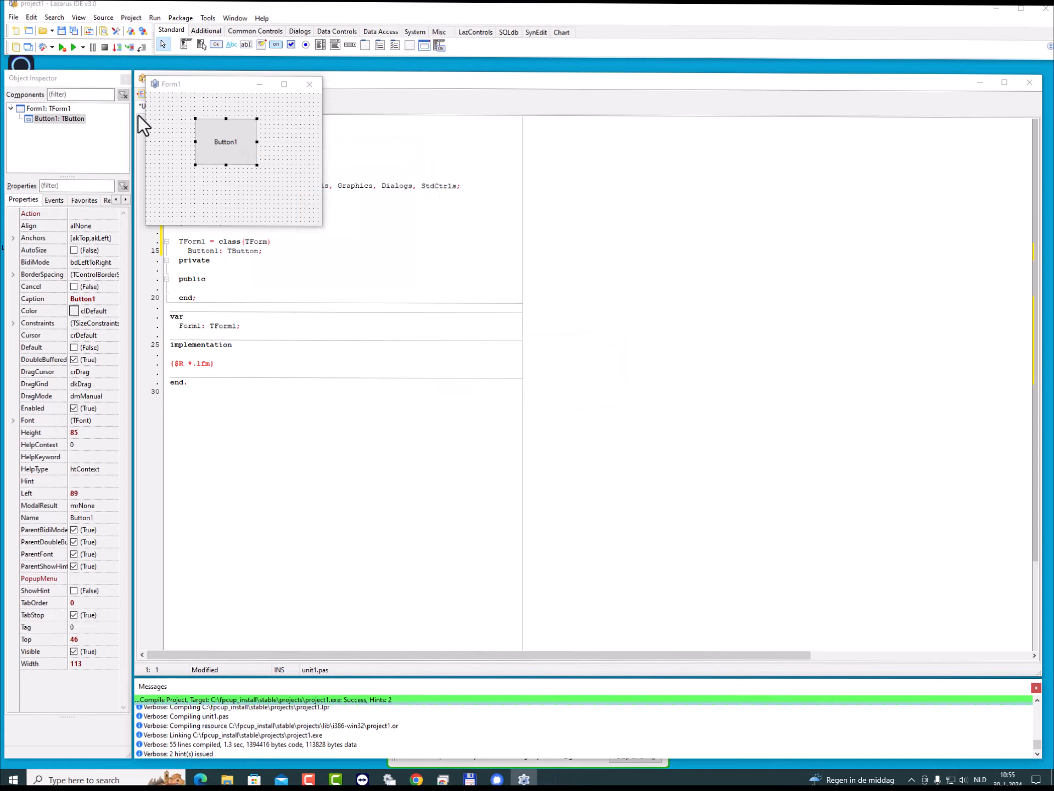
click(143, 33)
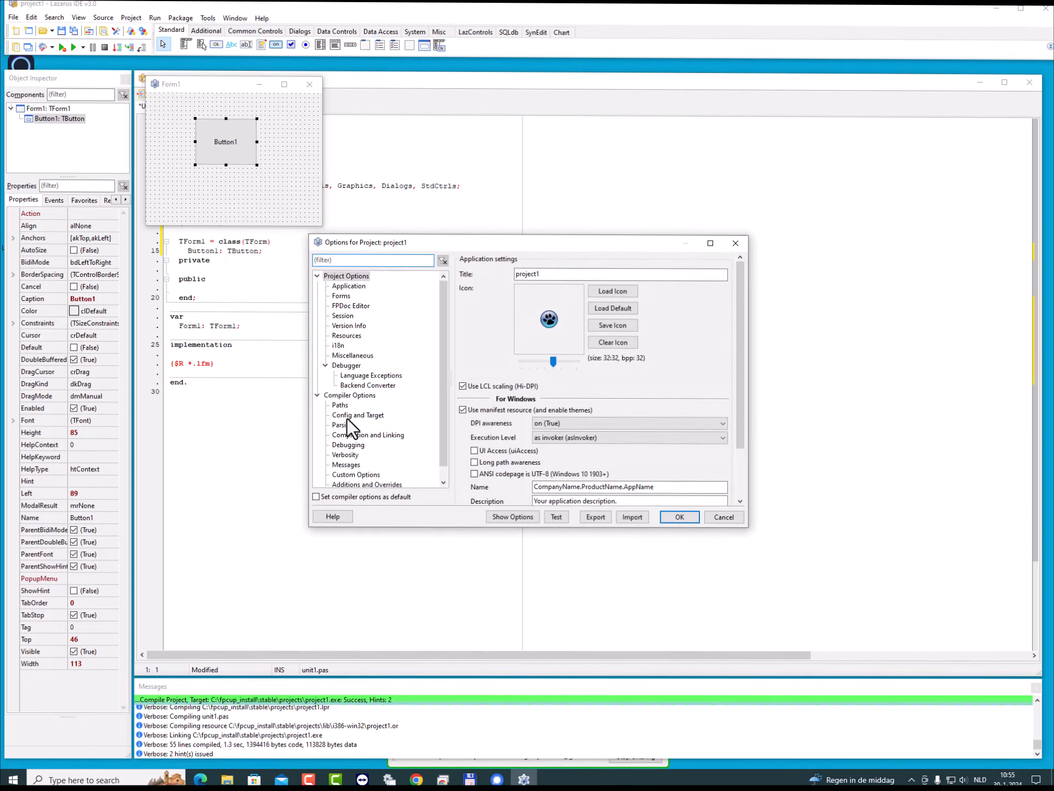
click(347, 414)
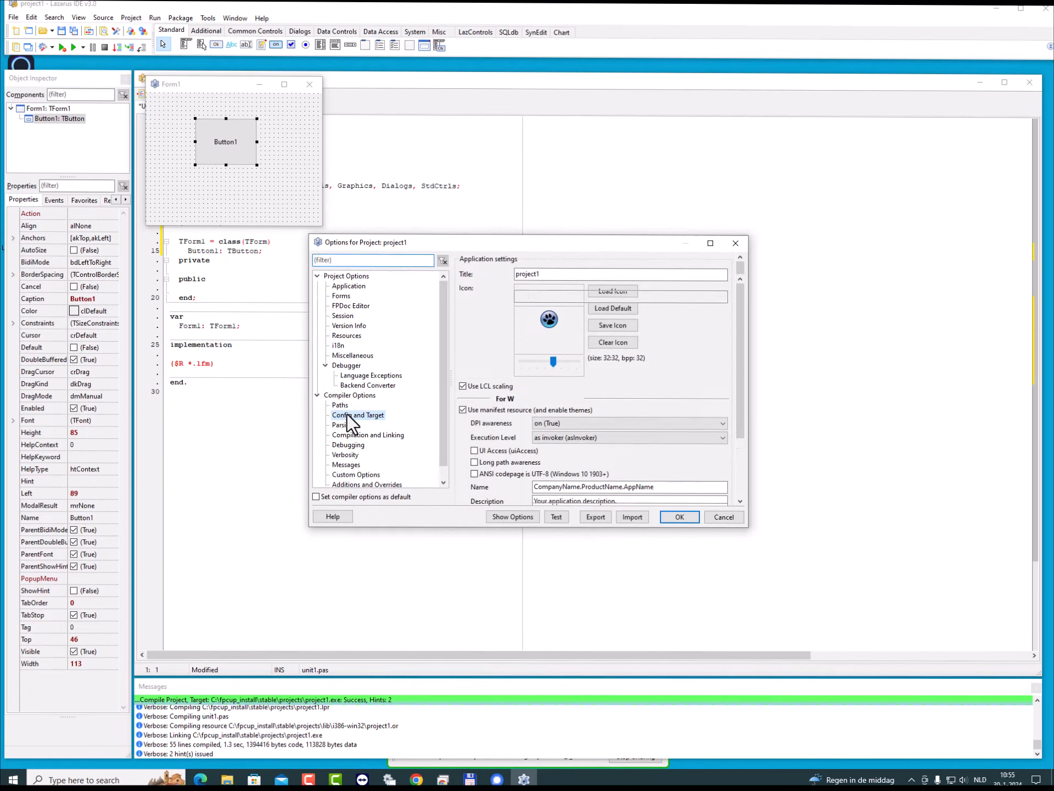
click(531, 355)
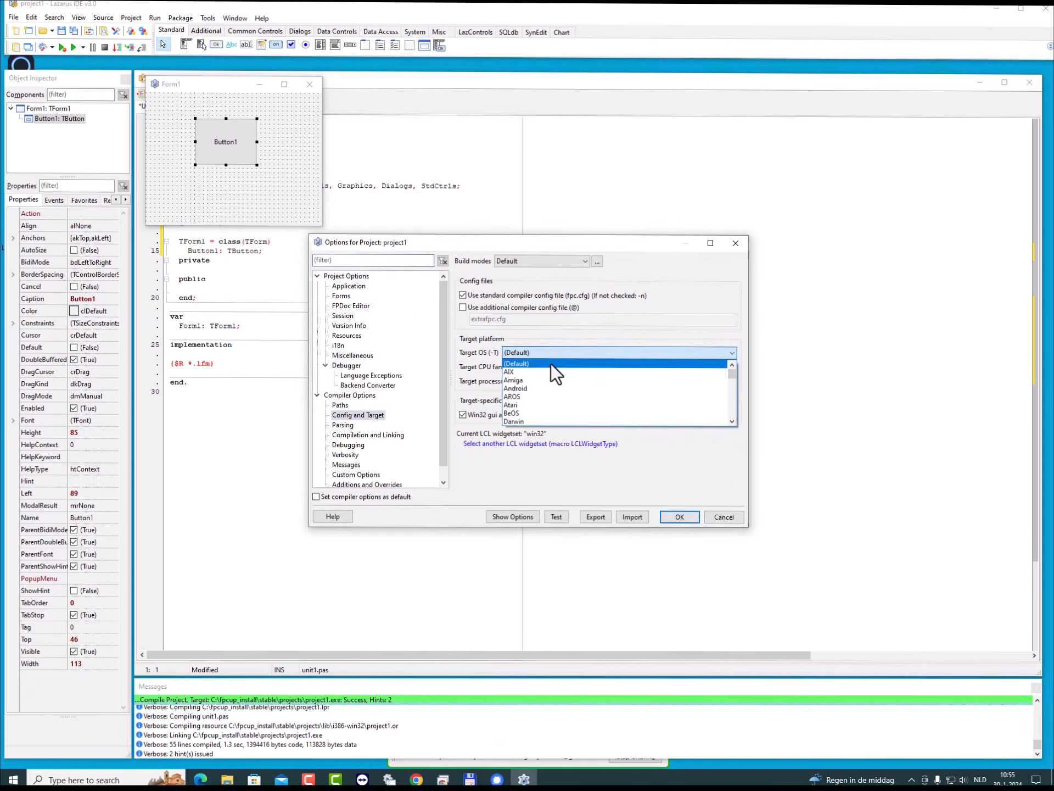
scroll(565, 401, down, 2)
scroll(565, 401, down, 3)
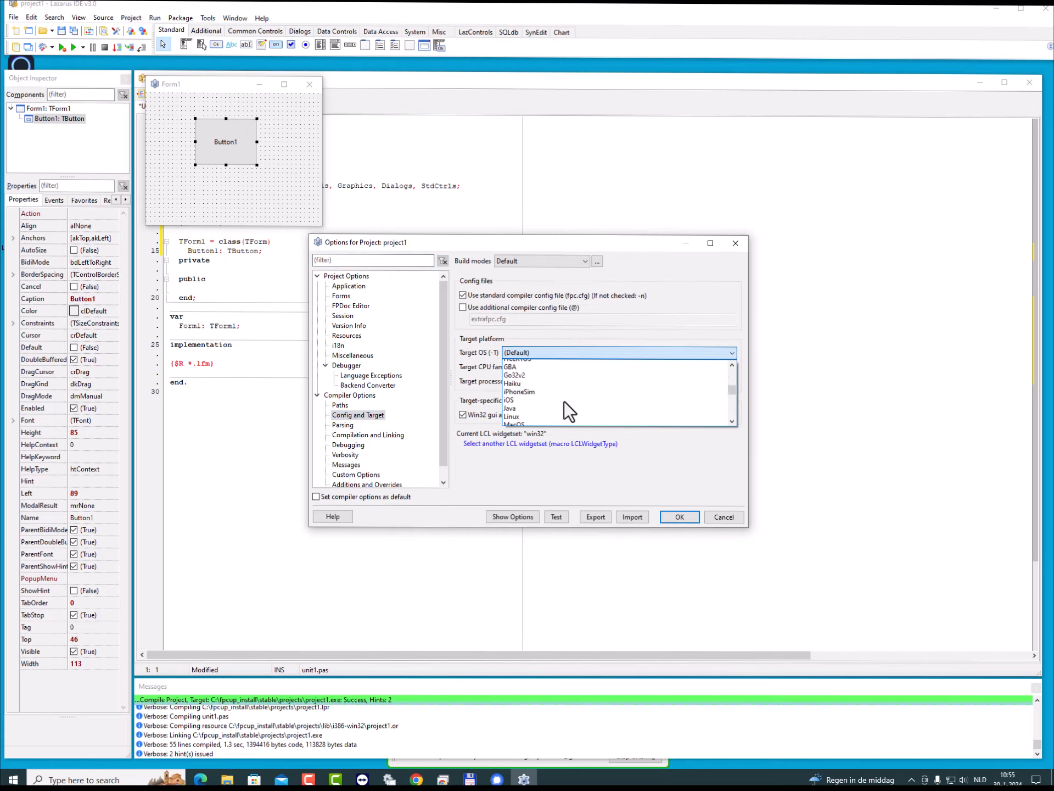
scroll(544, 411, down, 5)
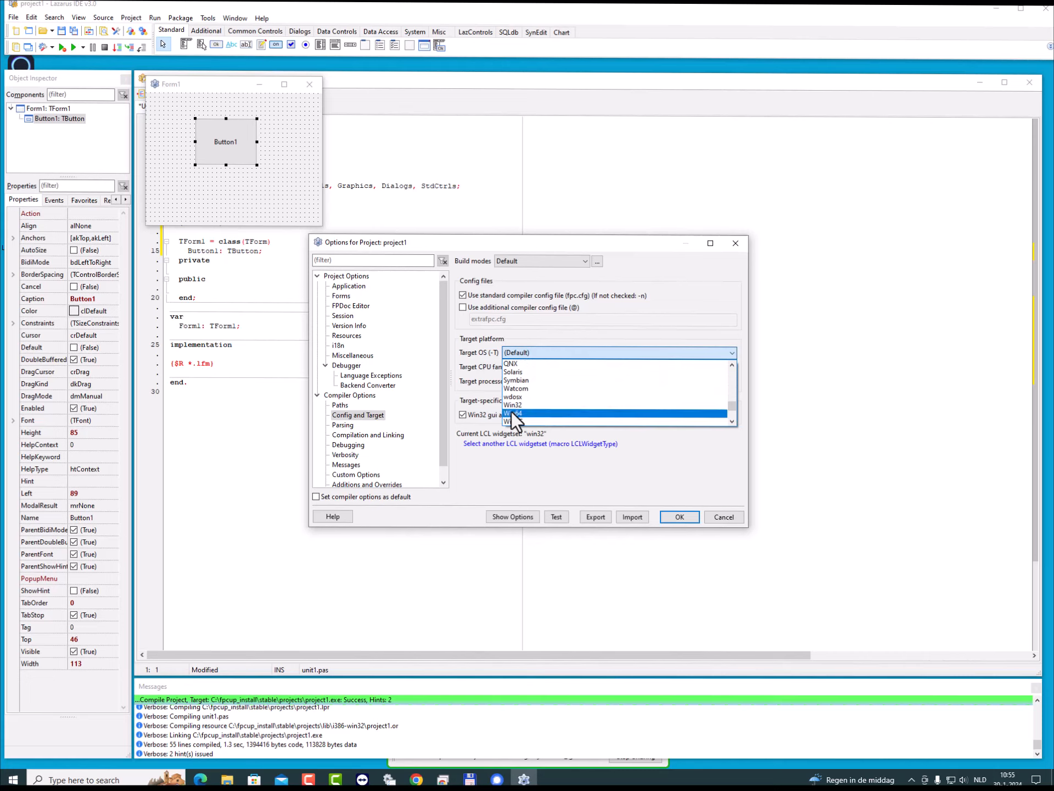
click(513, 415)
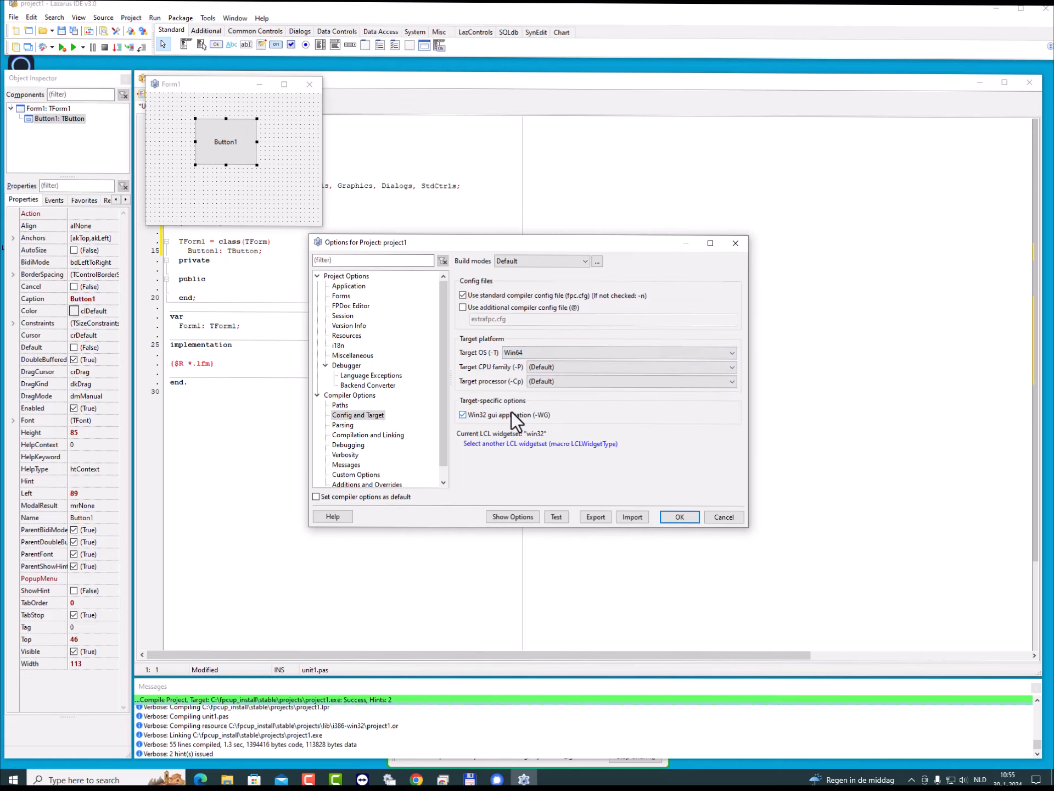
- Set project1's target CPU family to x86_64 and accept the project options
click(542, 369)
scroll(542, 425, down, 4)
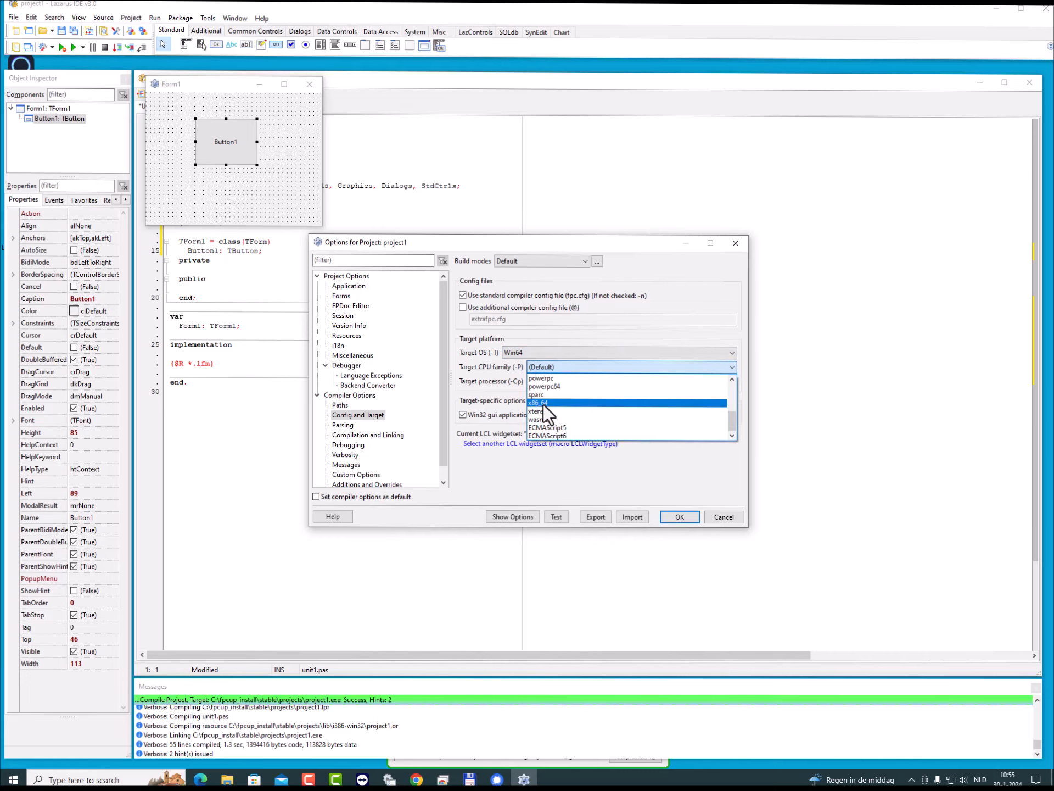
click(543, 403)
click(679, 517)
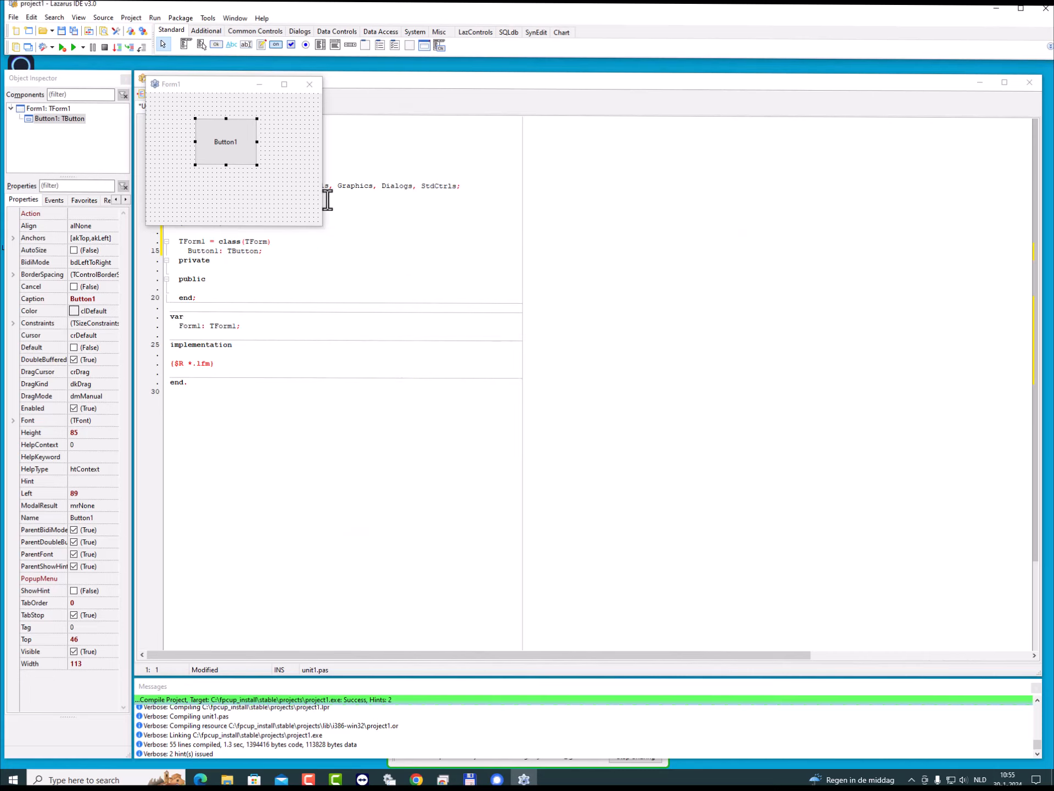
- Run the project for the Win64 target, move the running Form1 window away from the designer and close it
click(62, 47)
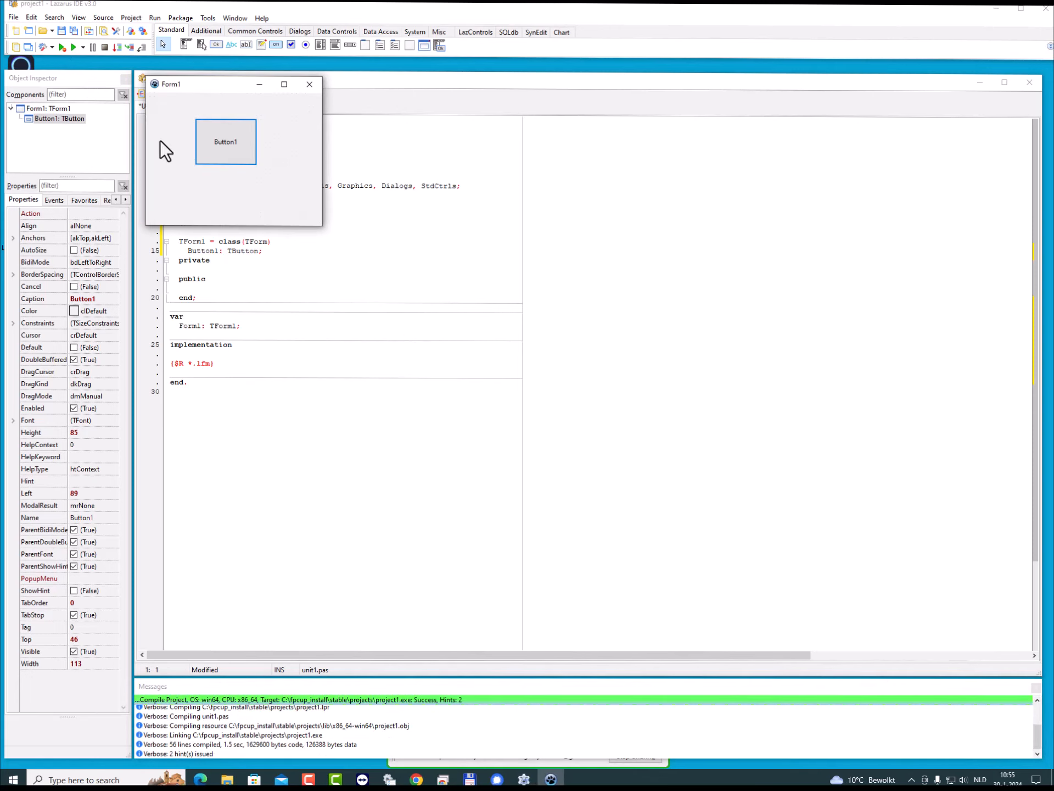
drag(226, 86, 474, 222)
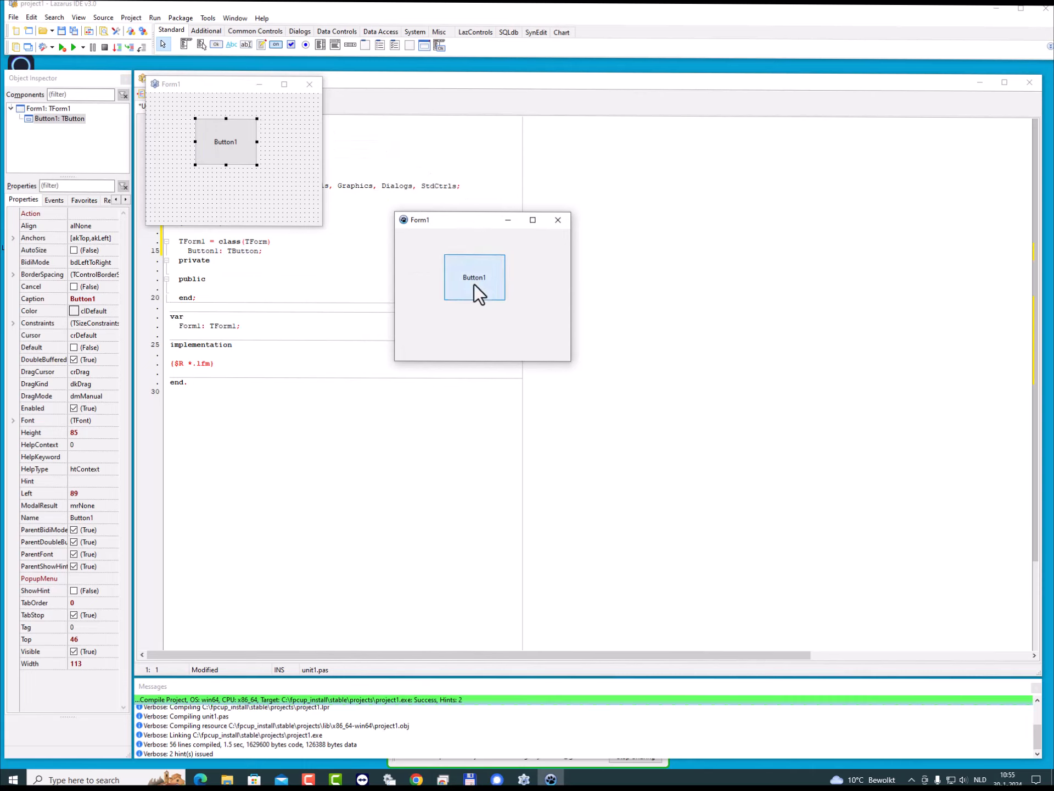
click(558, 220)
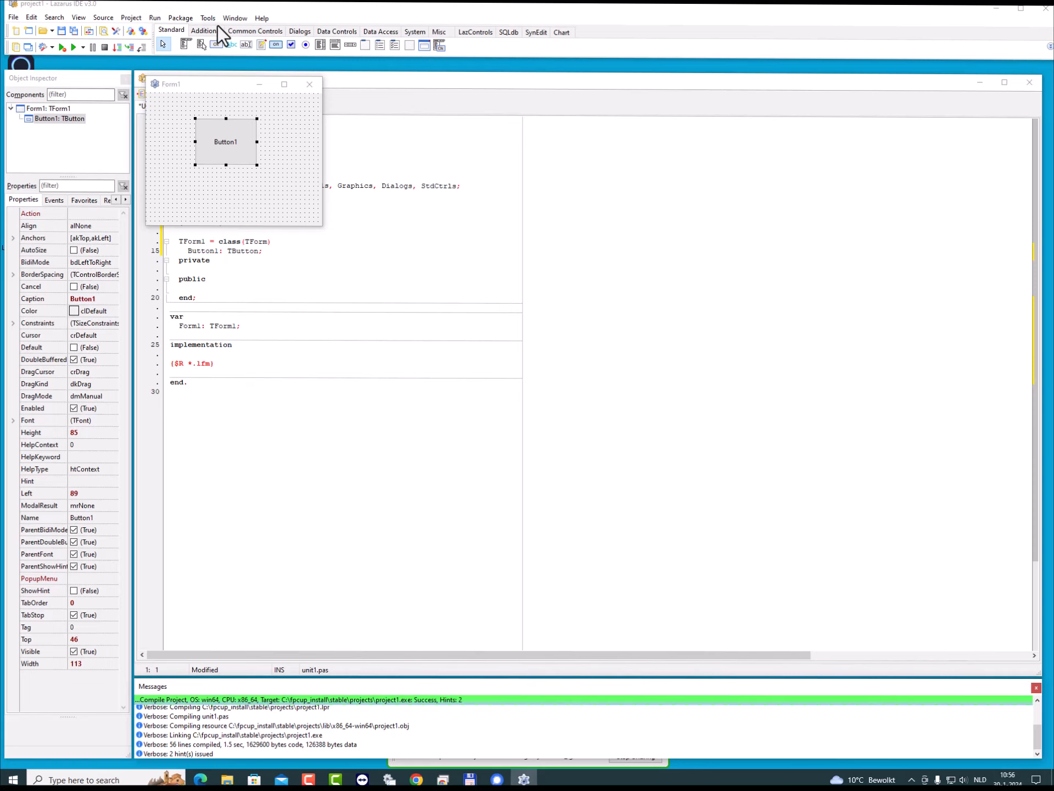
- Check the Lazarus and FPC version details in About Lazarus and close the dialog
click(259, 19)
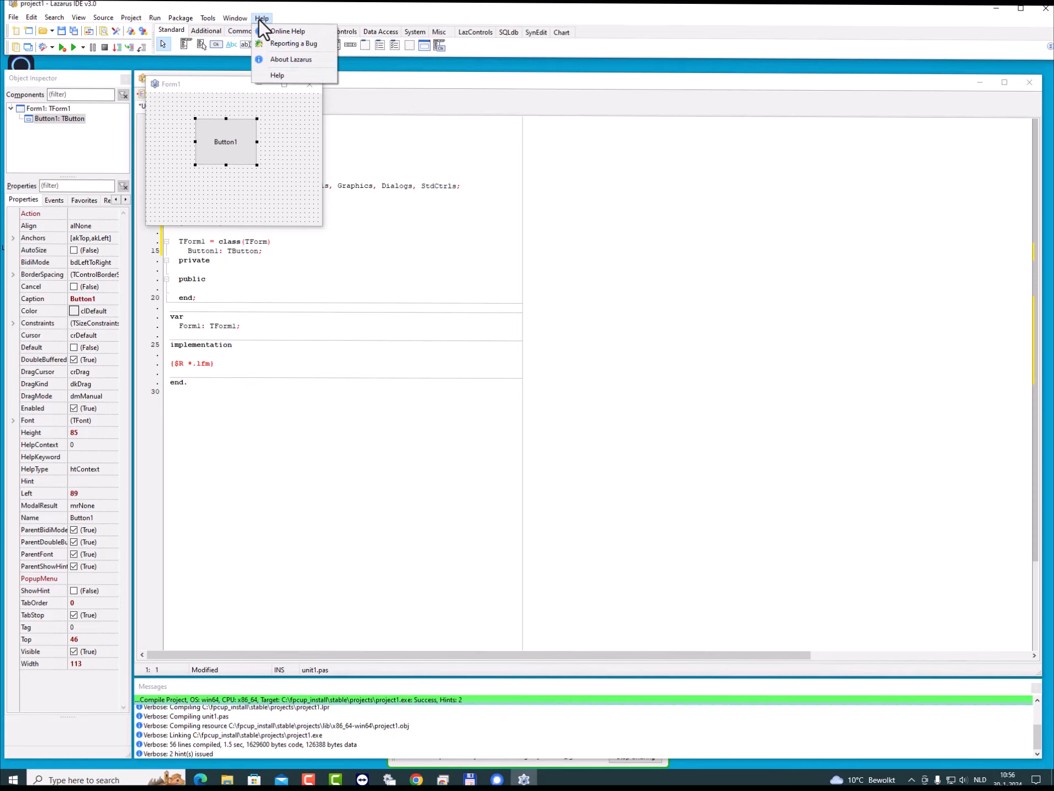
click(281, 61)
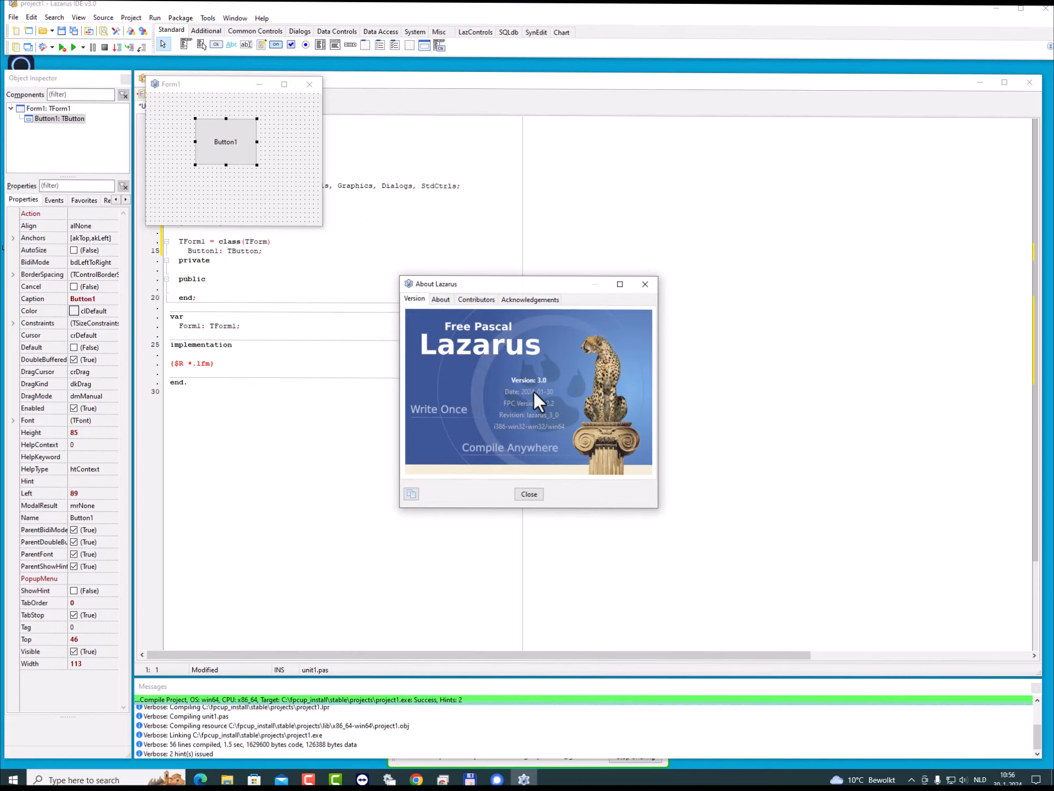
click(536, 493)
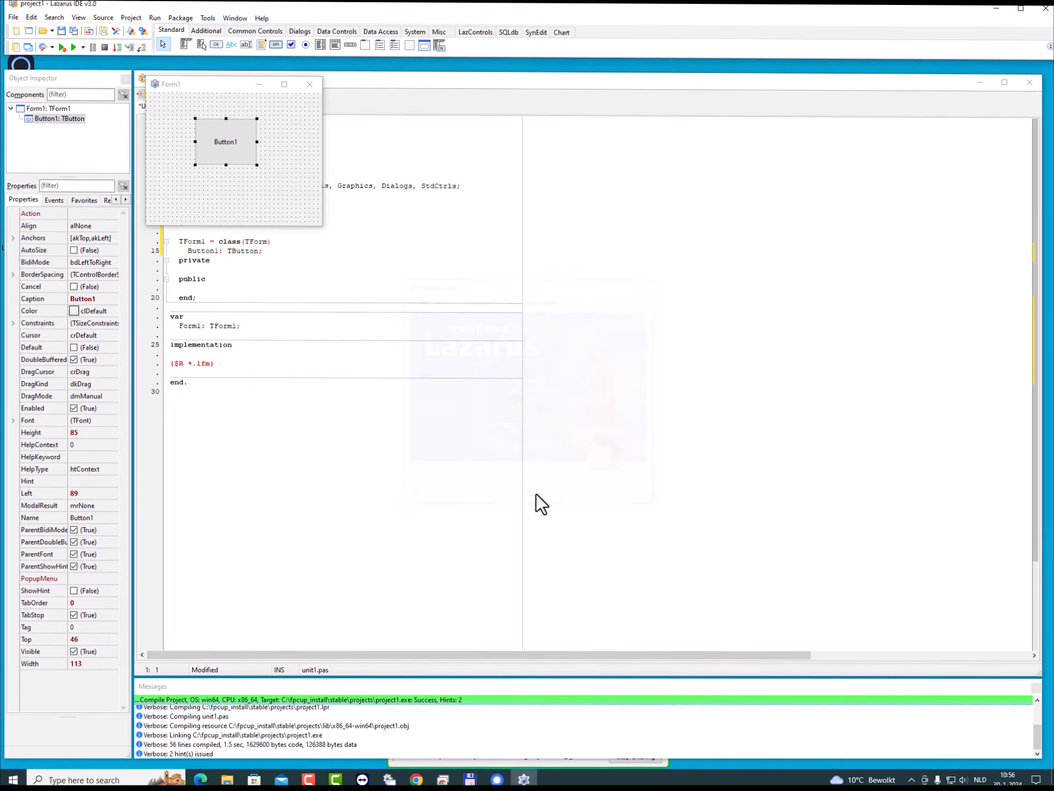
- Close Lazarus without saving the changed files and move the File Explorer window nearer to the desktop icons
click(1045, 9)
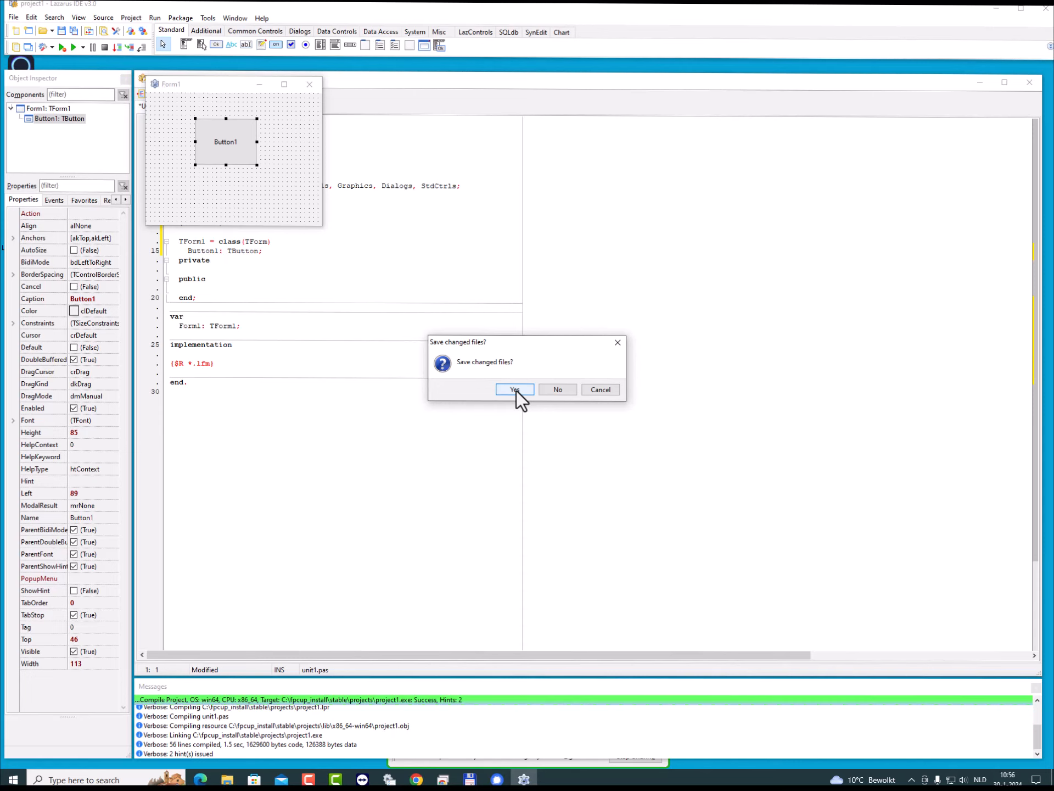
click(567, 390)
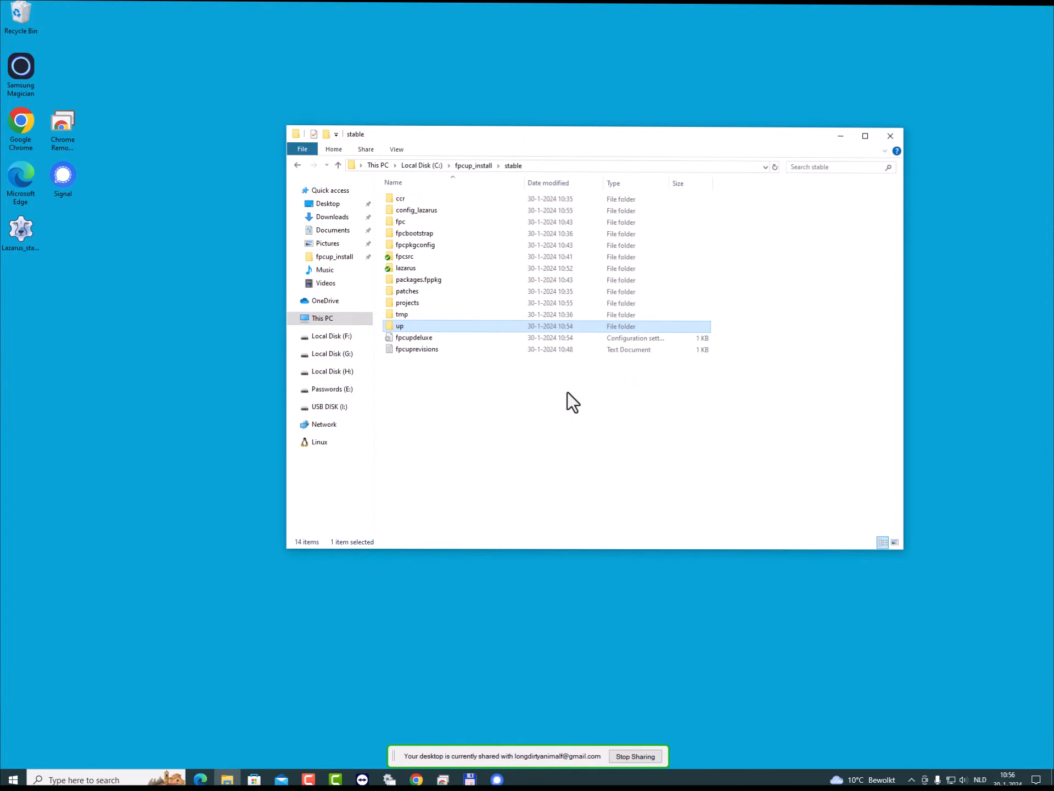
click(568, 390)
drag(544, 140, 374, 98)
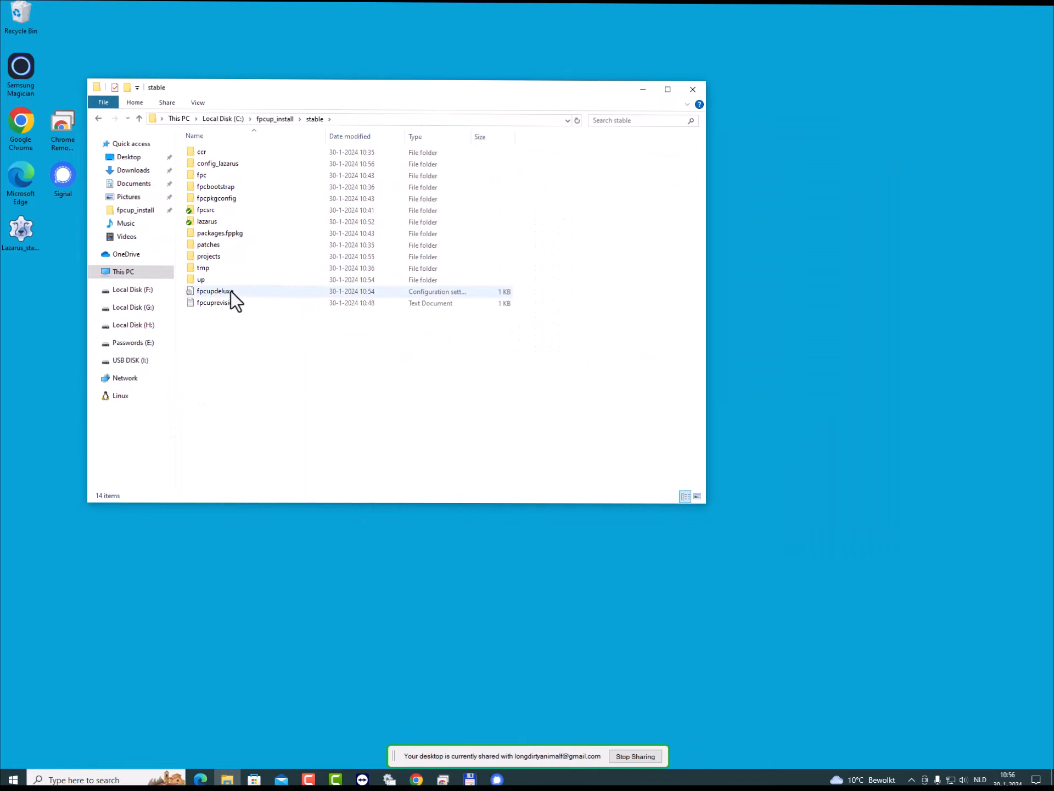
- Start fpcupdeluxe-i386-win32 from the stable installation's up folder and move its window lower on the desktop
double_click(205, 279)
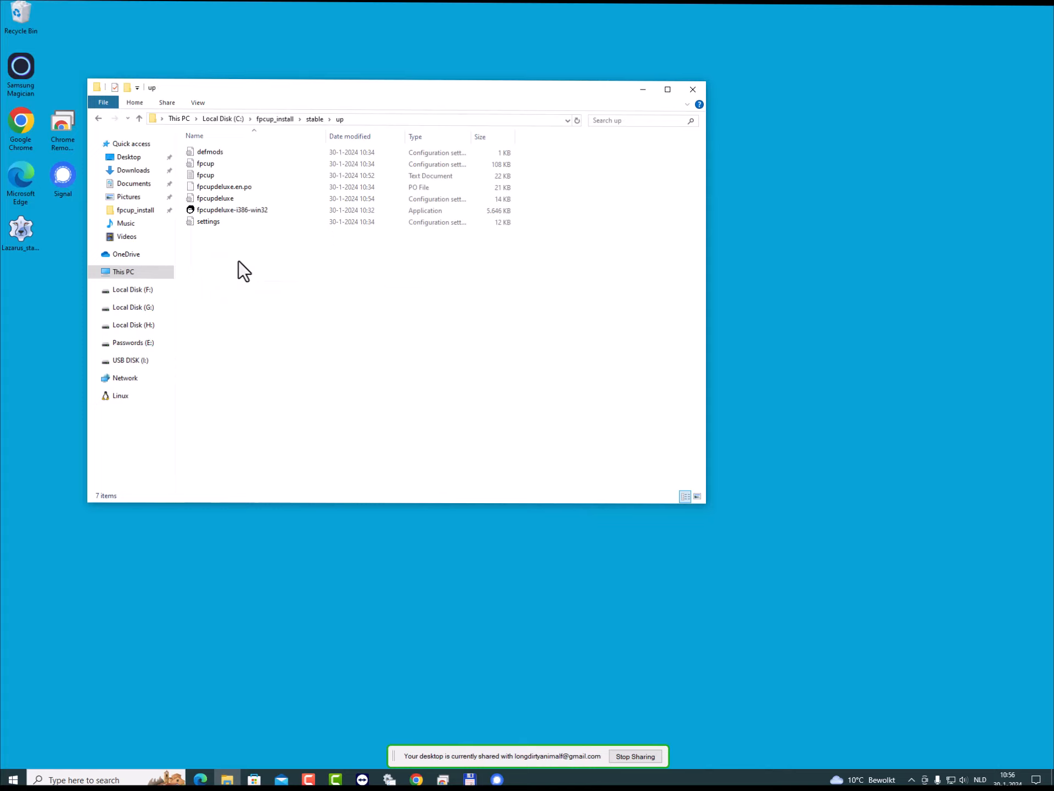
double_click(236, 211)
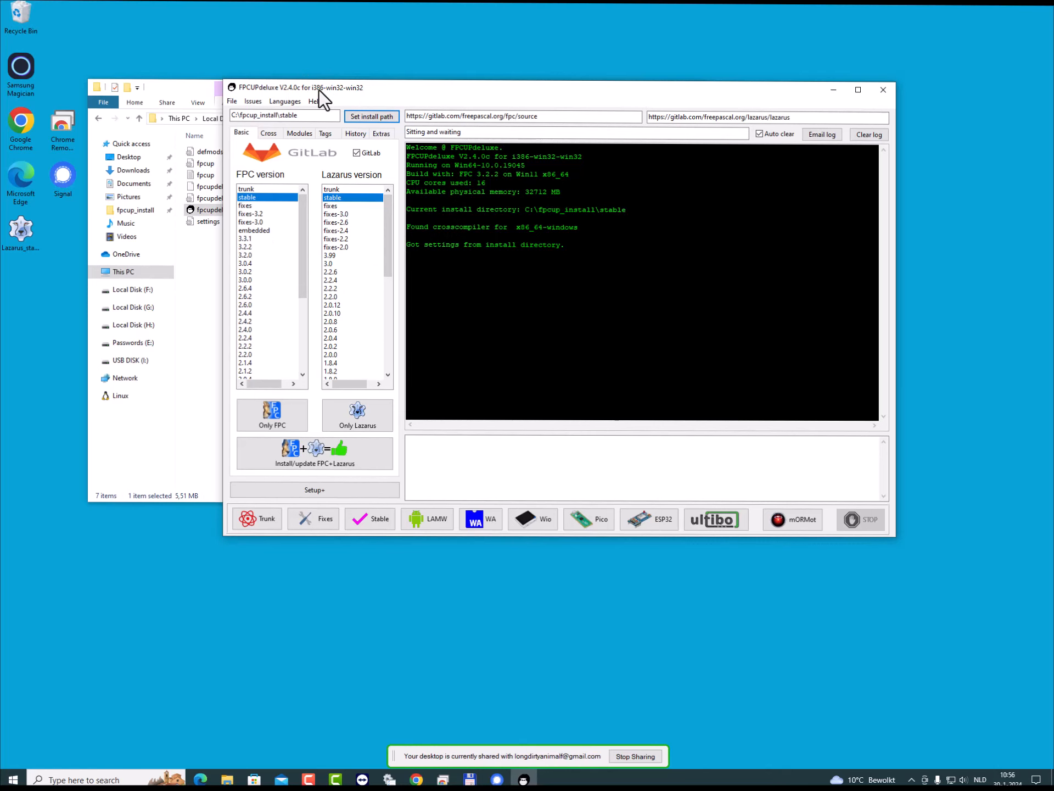
drag(318, 90, 255, 160)
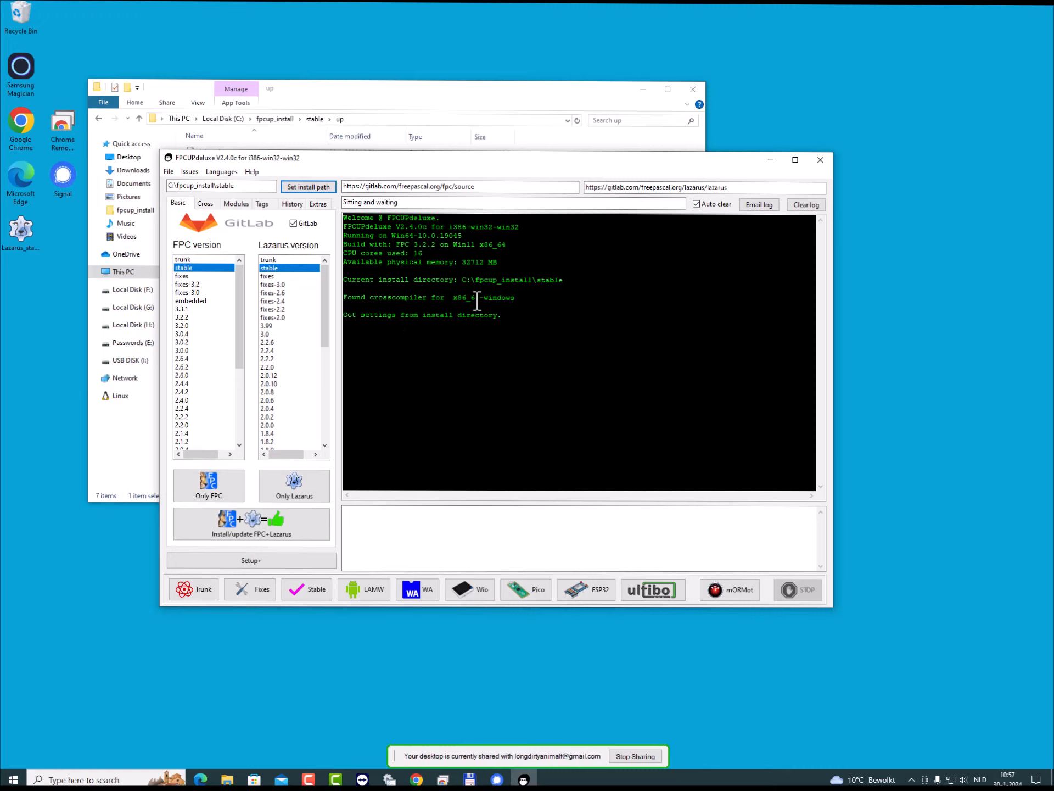
- Install the cross-compiler for CPU x86_64 and OS linux, agreeing to download the missing cross-tools
click(211, 205)
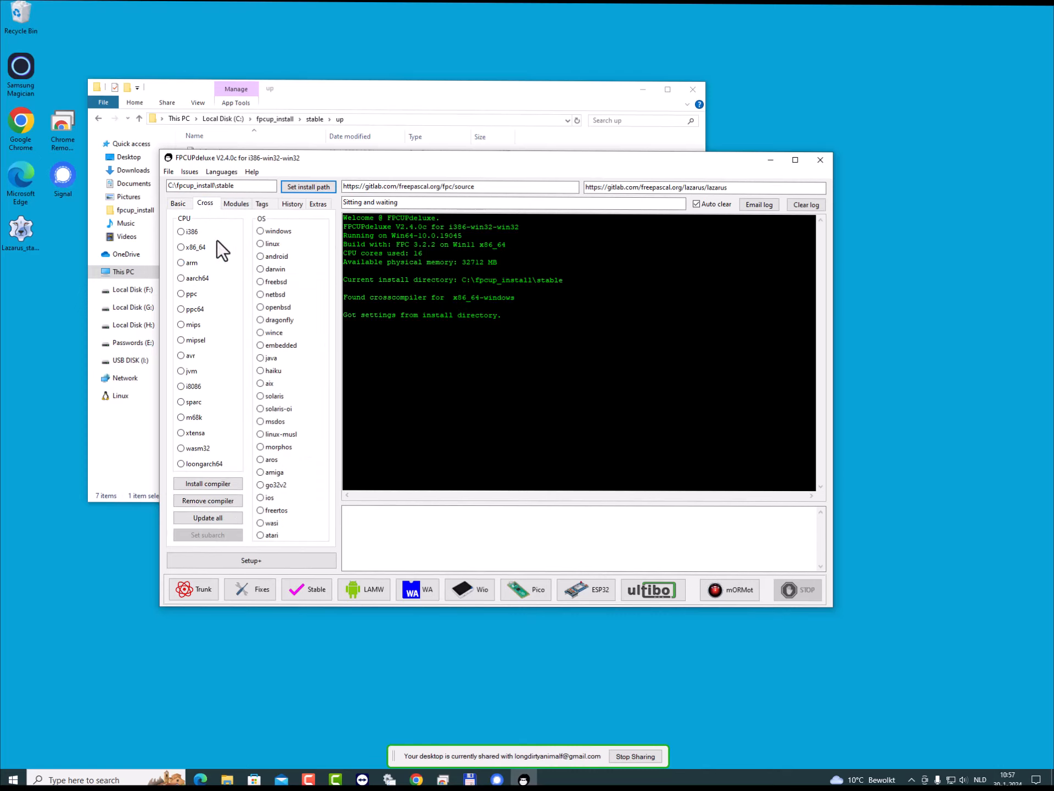
click(181, 247)
click(214, 483)
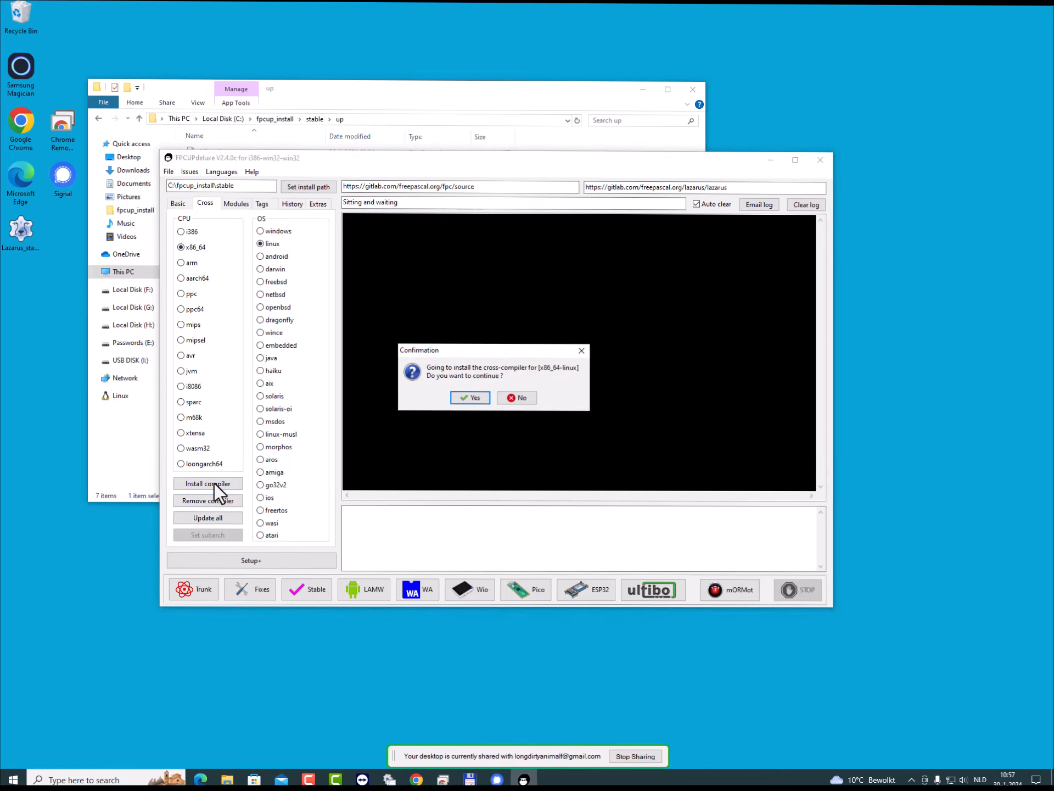
click(476, 398)
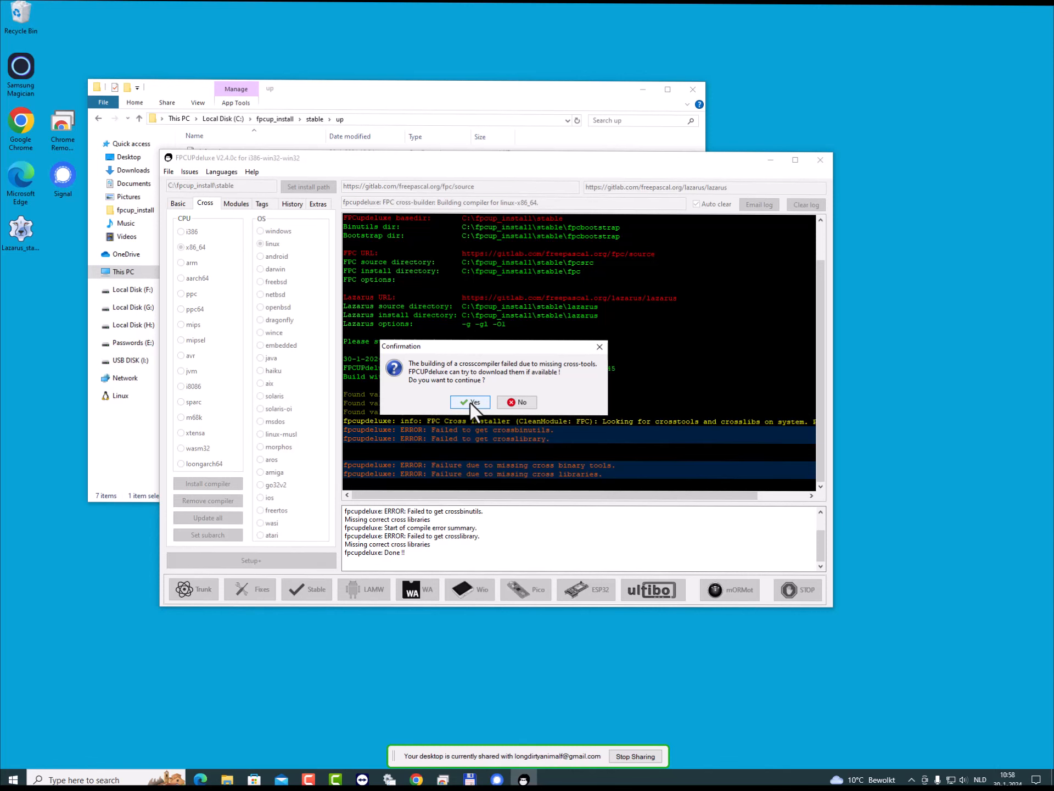
click(470, 403)
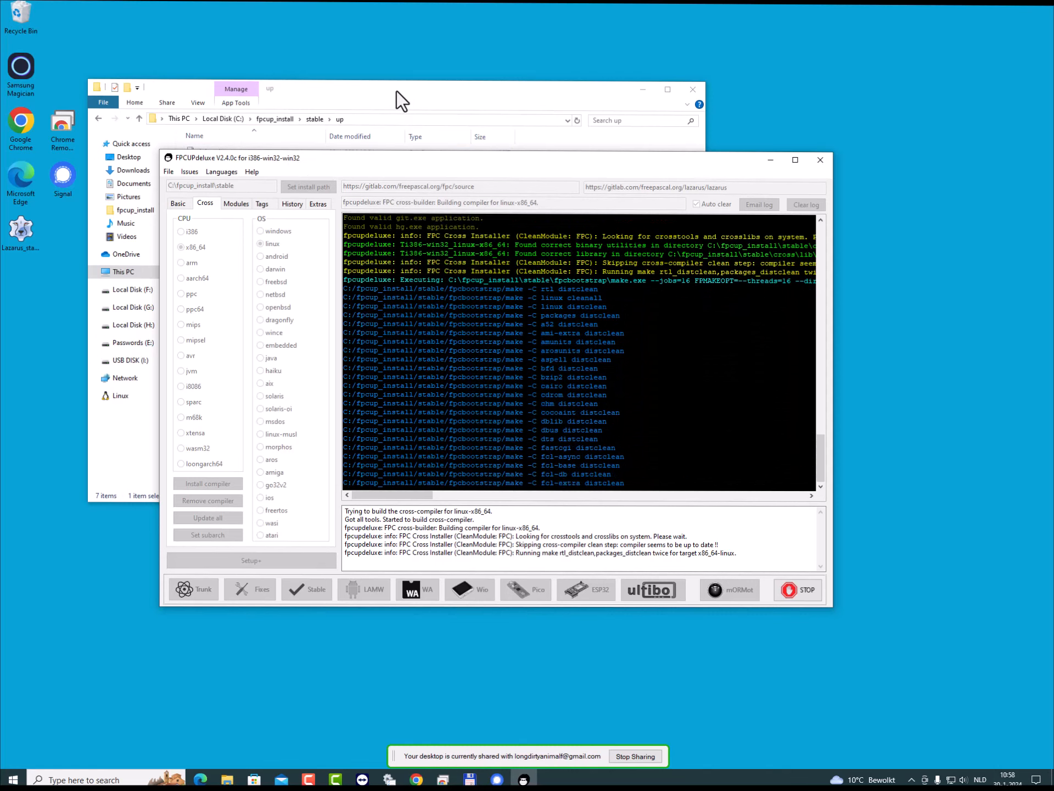
- Switch to File Explorer, return to the stable folder and open the bin folder inside cross
drag(396, 91, 404, 81)
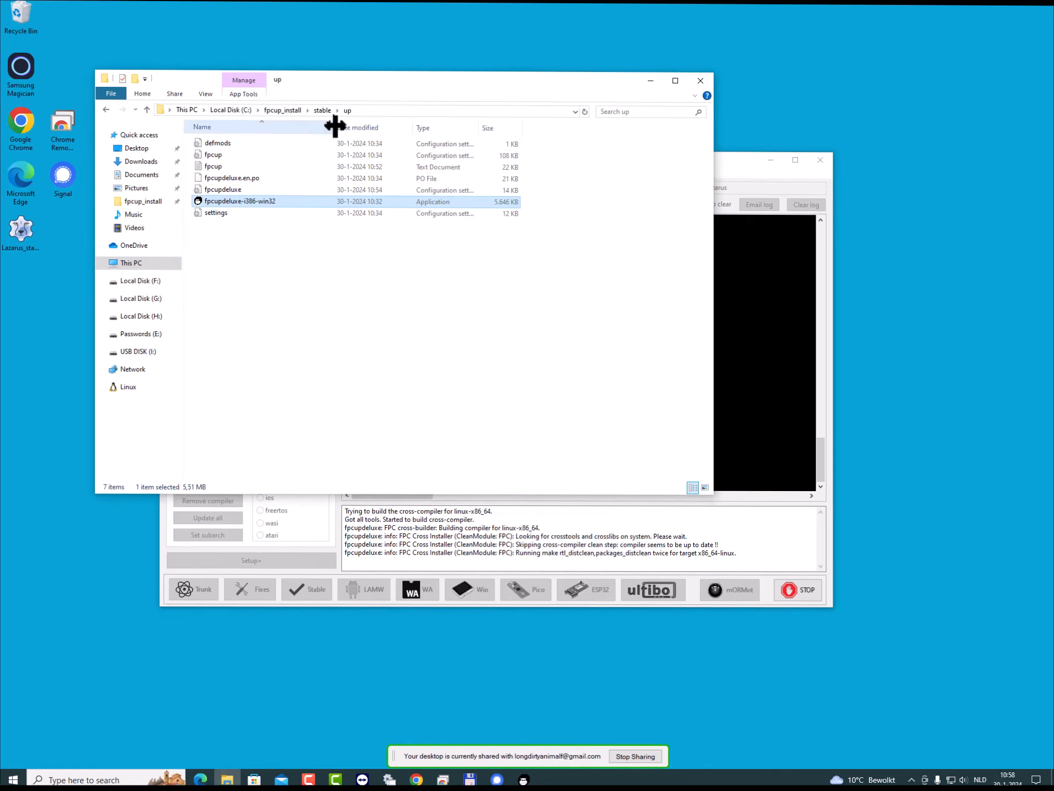
click(322, 111)
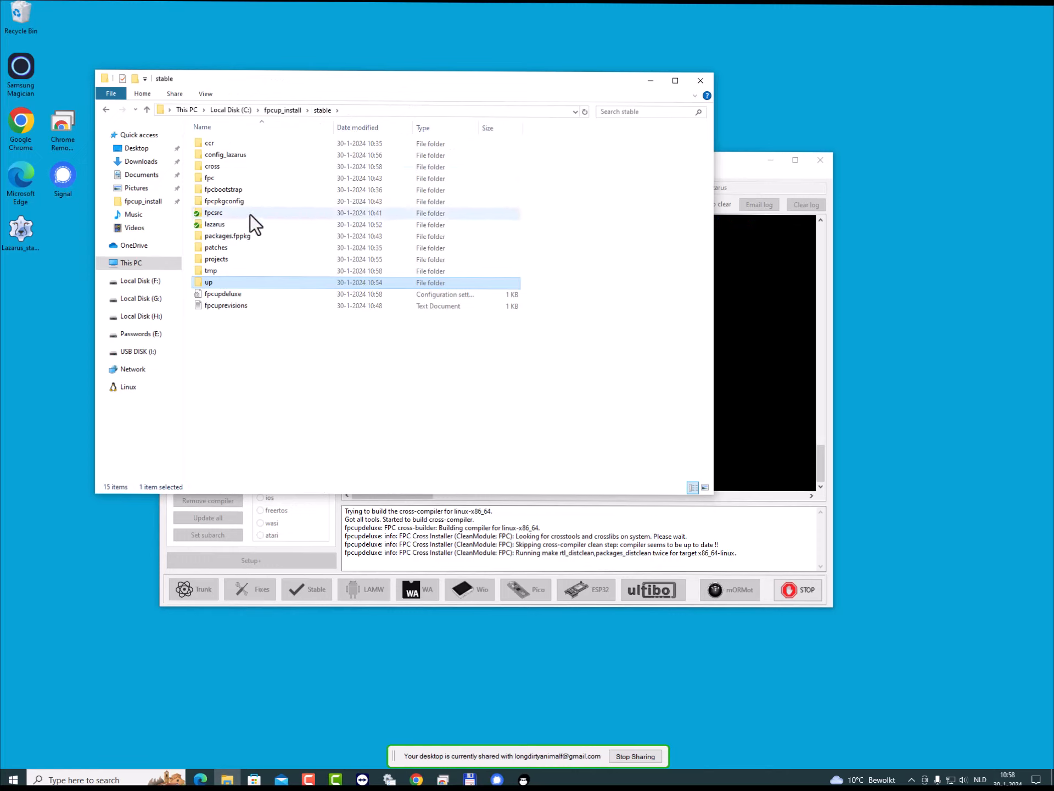
double_click(213, 167)
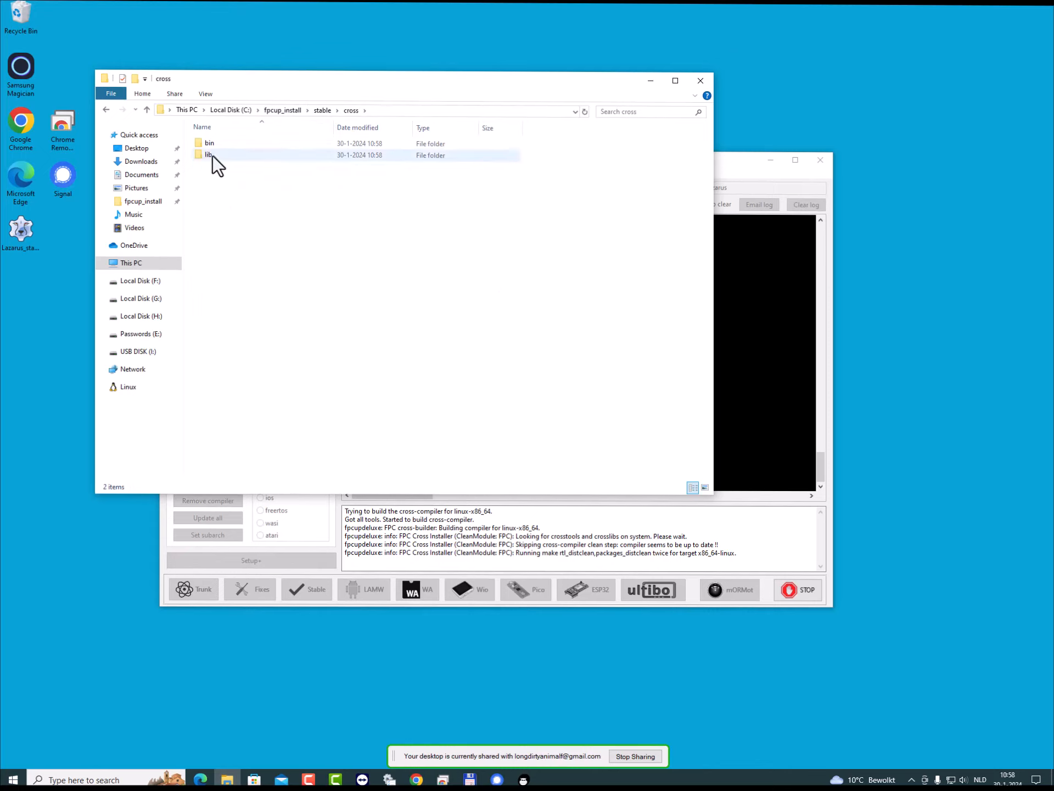
click(211, 146)
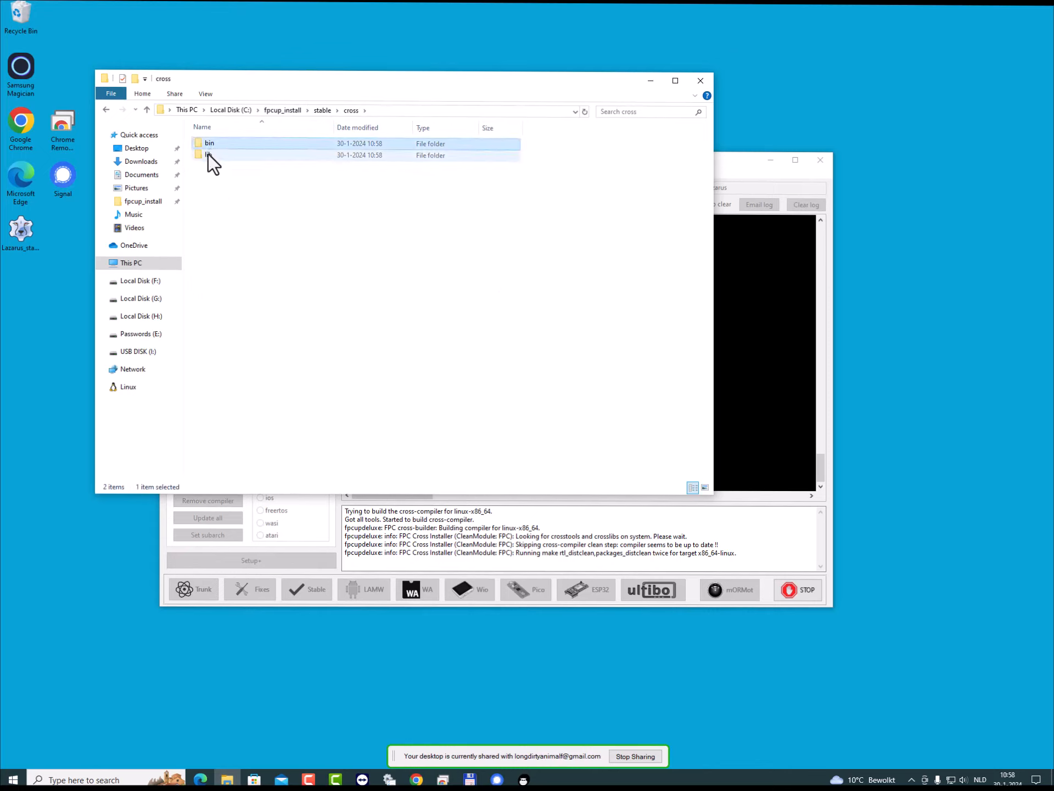
click(207, 156)
double_click(212, 145)
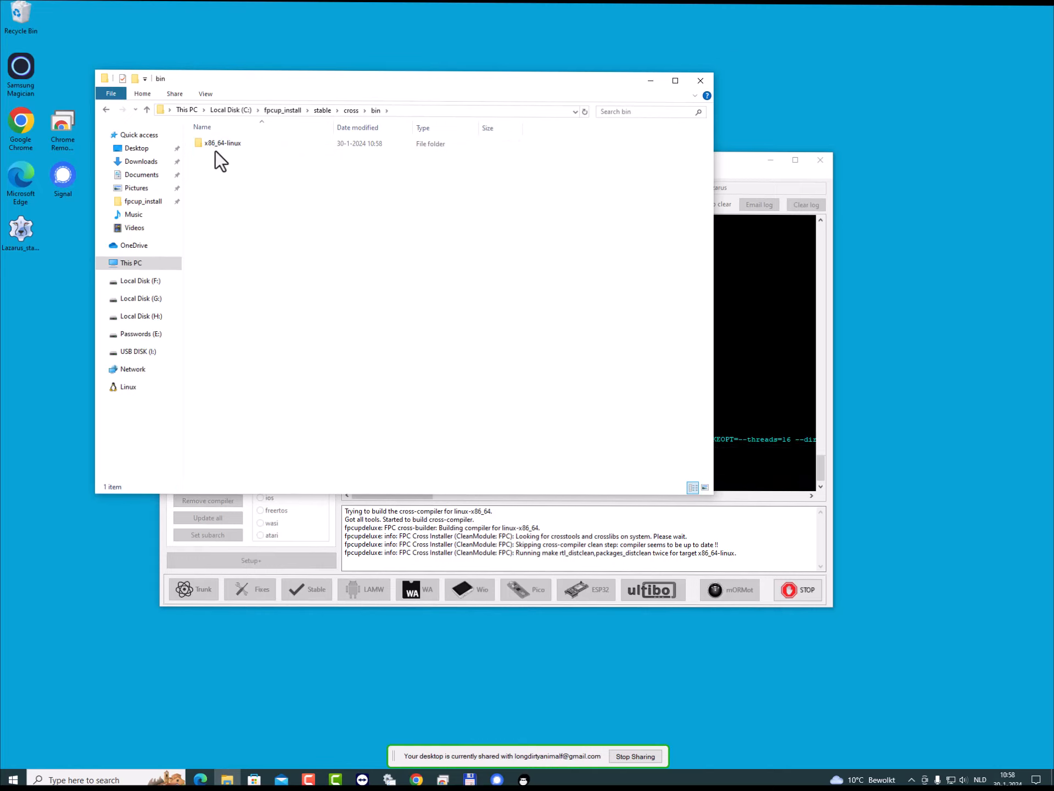
- Examine the cross tools in the x86_64-linux folder with a widened Name column and open its buildscript folder
mouse_move(216, 146)
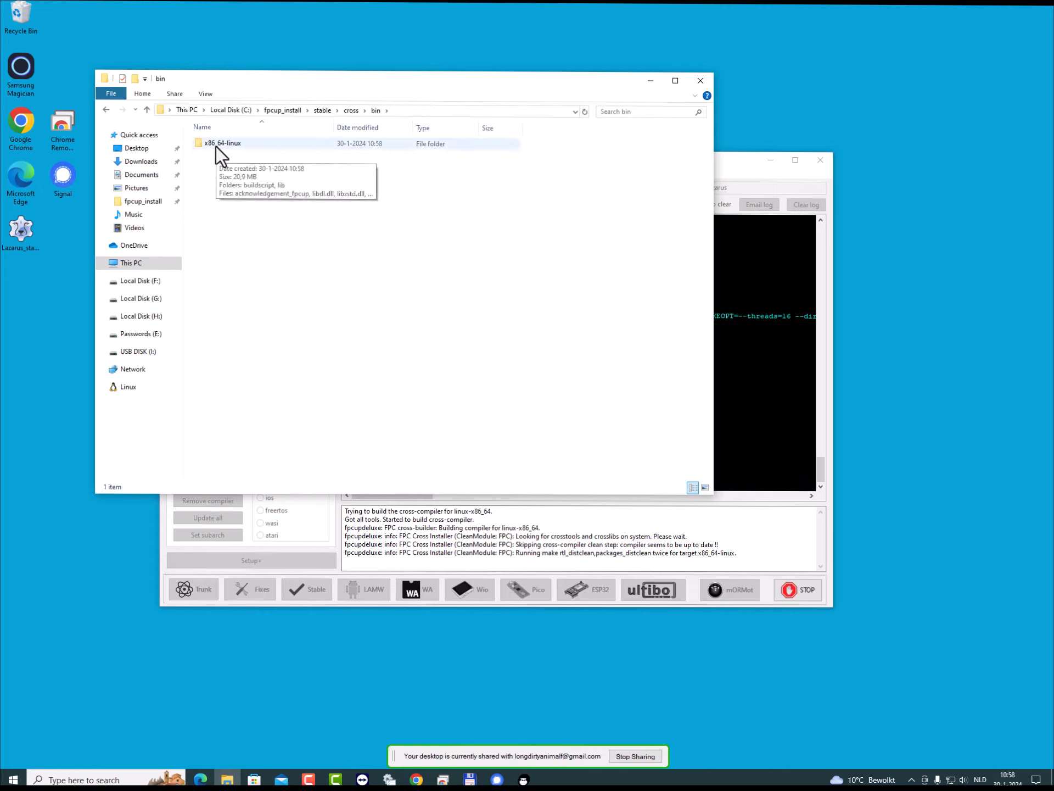
double_click(216, 147)
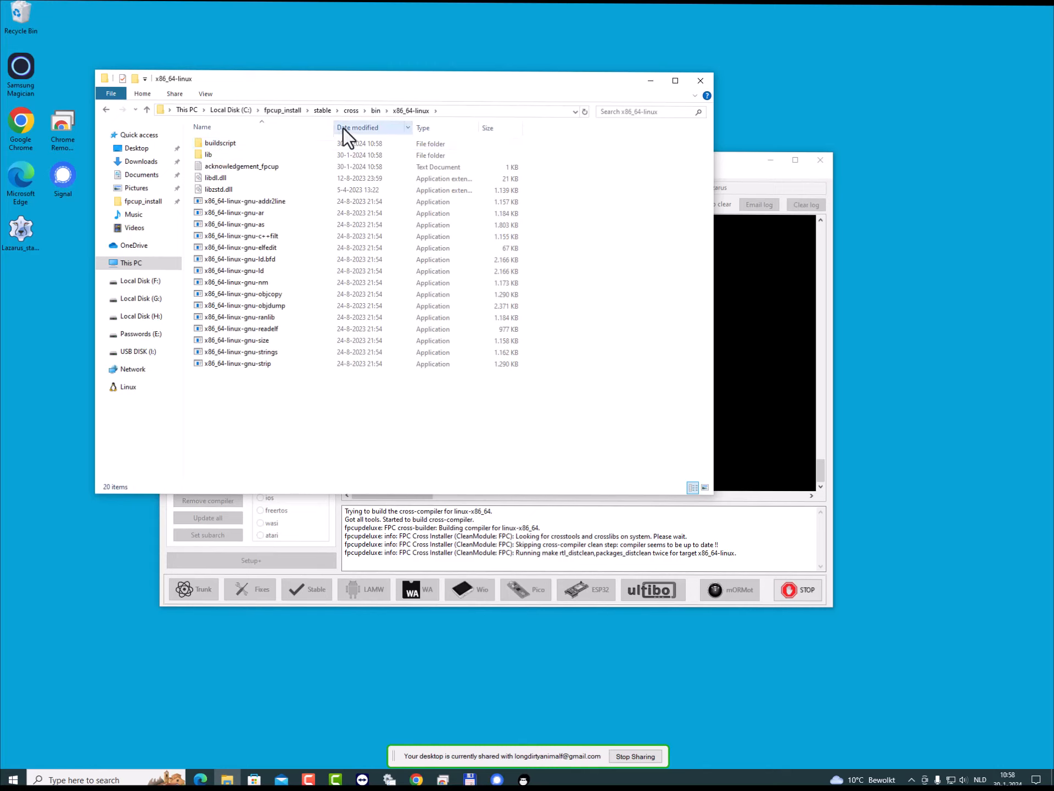
drag(334, 126, 407, 126)
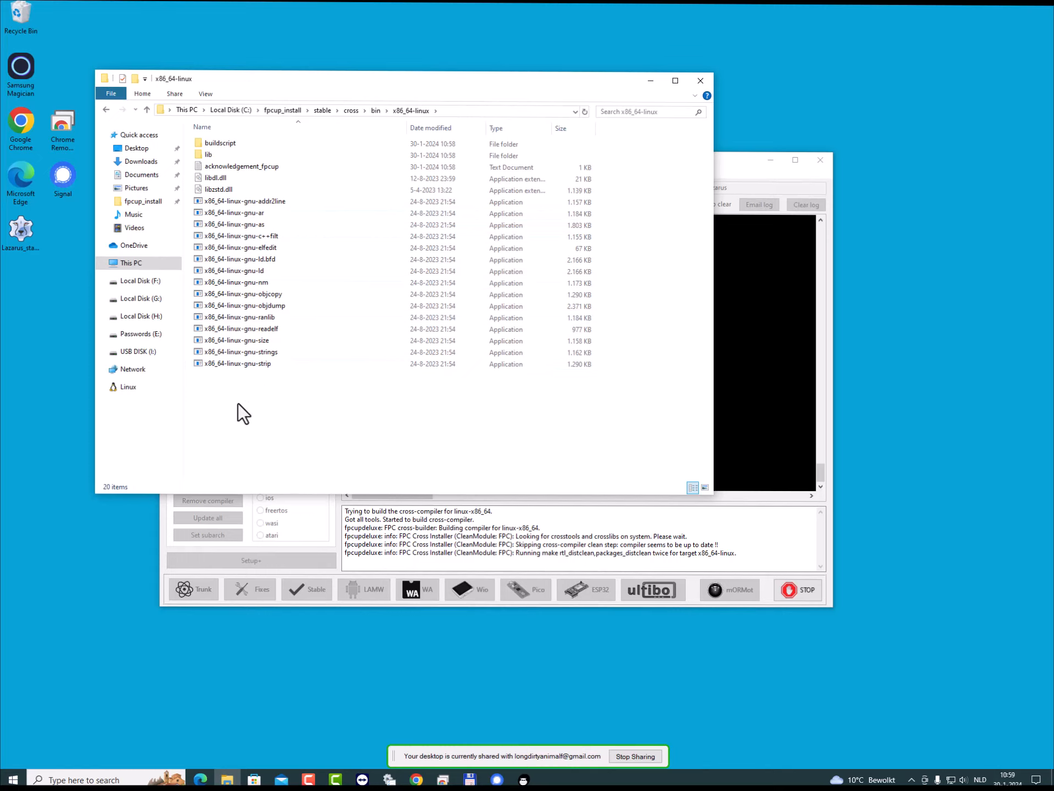
click(220, 146)
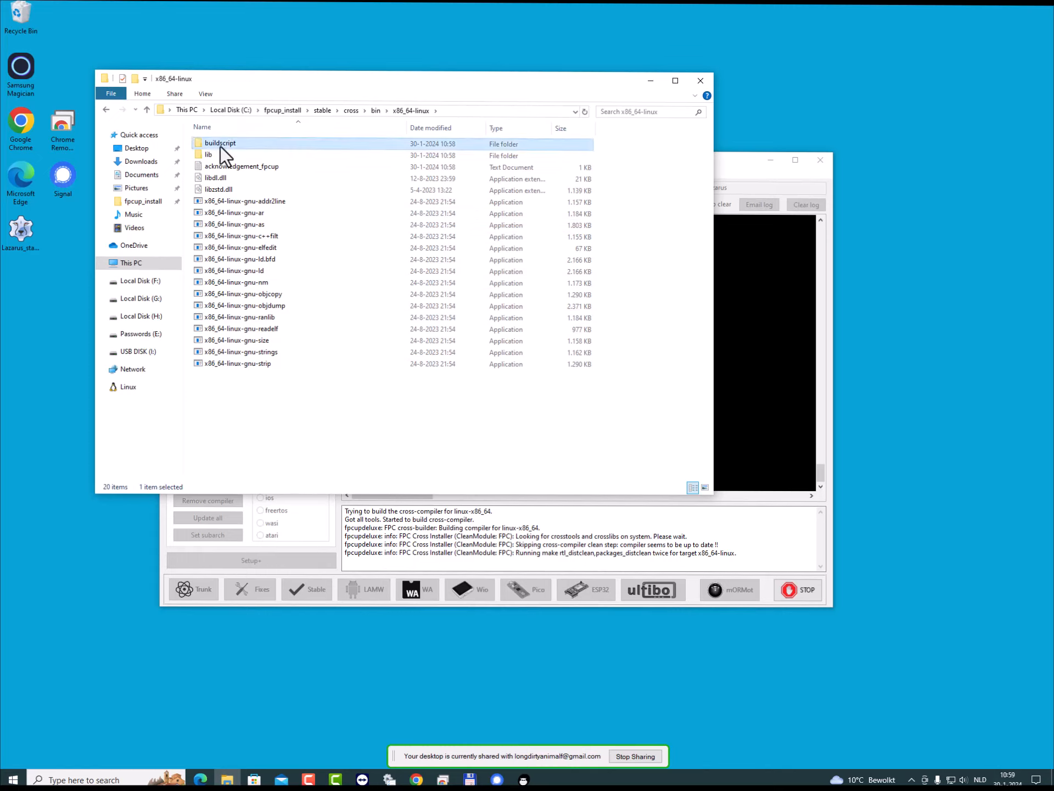
double_click(220, 146)
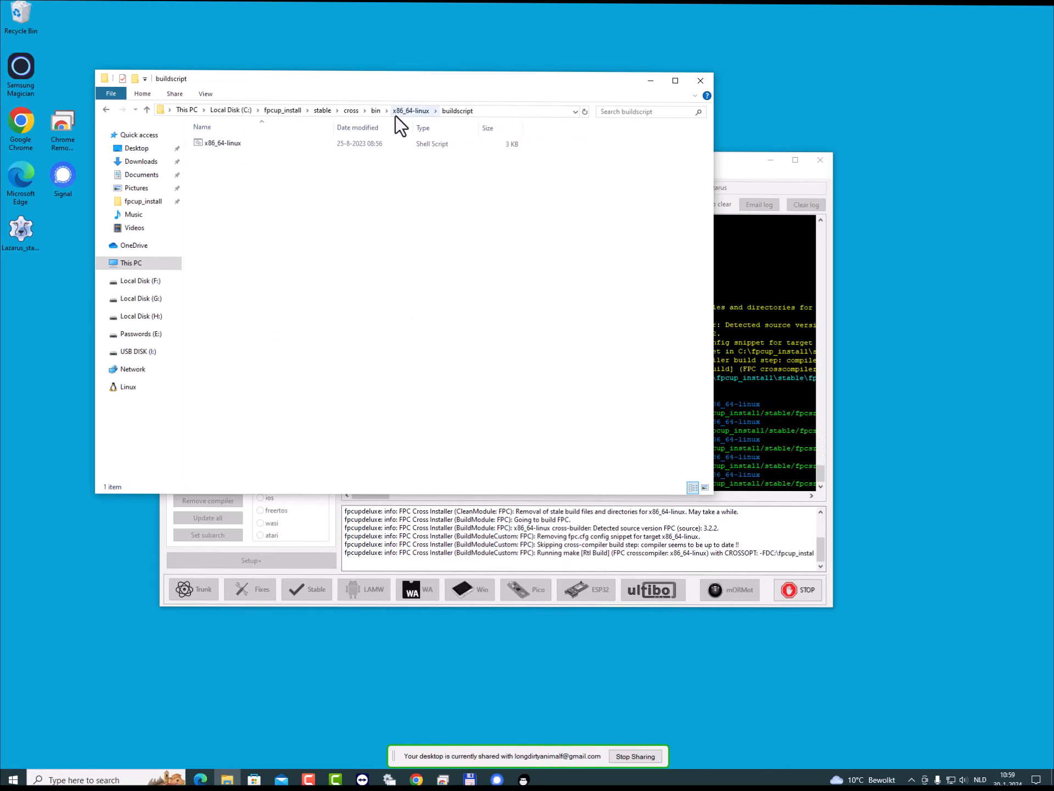
- Open the x86_64-linux folder in cross's lib folder, then read and close the actual_library_version_fpcup text file
click(351, 110)
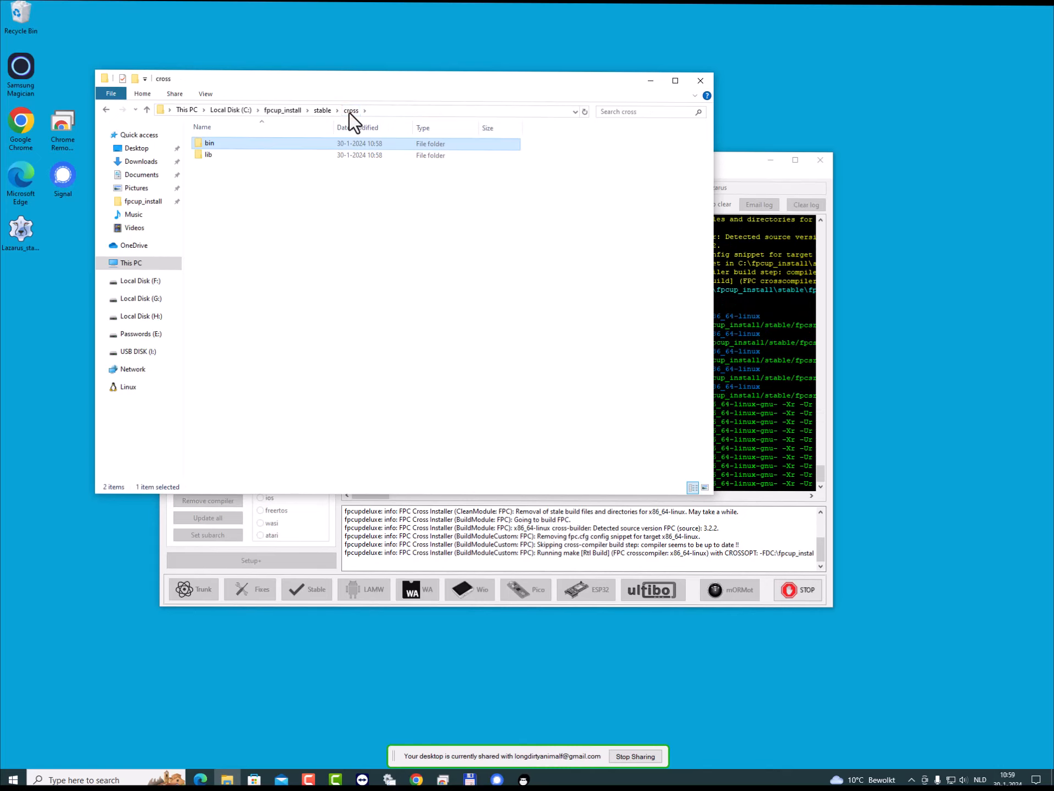
double_click(206, 156)
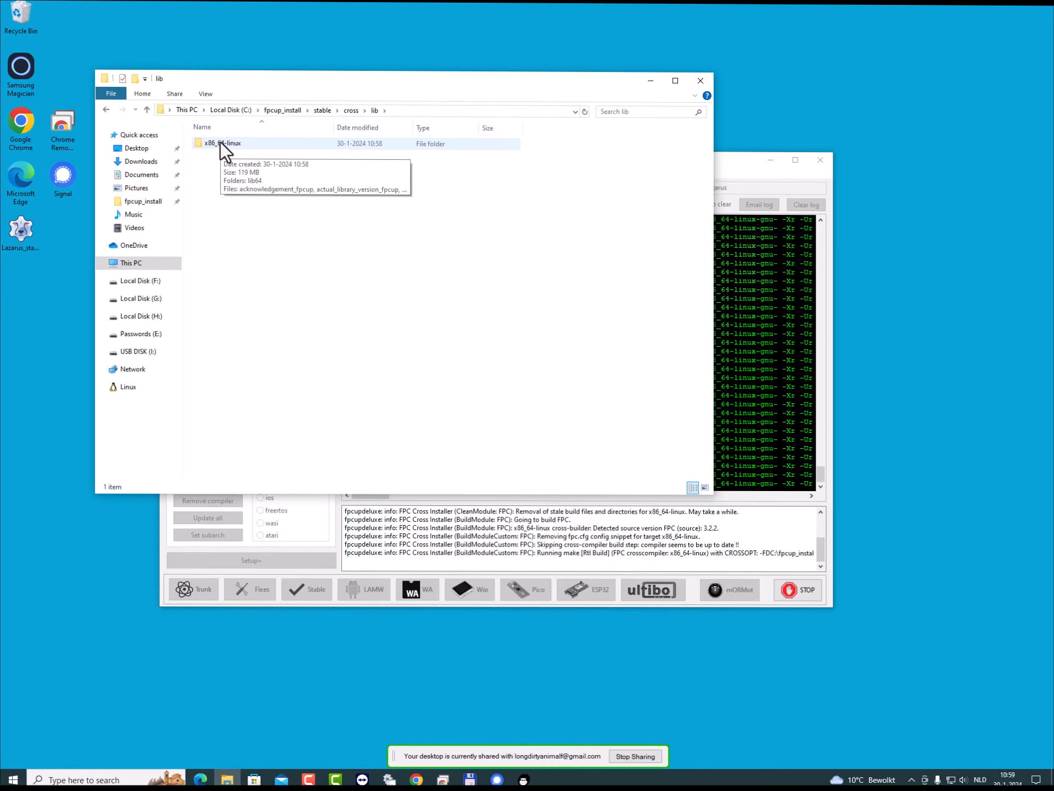
double_click(220, 142)
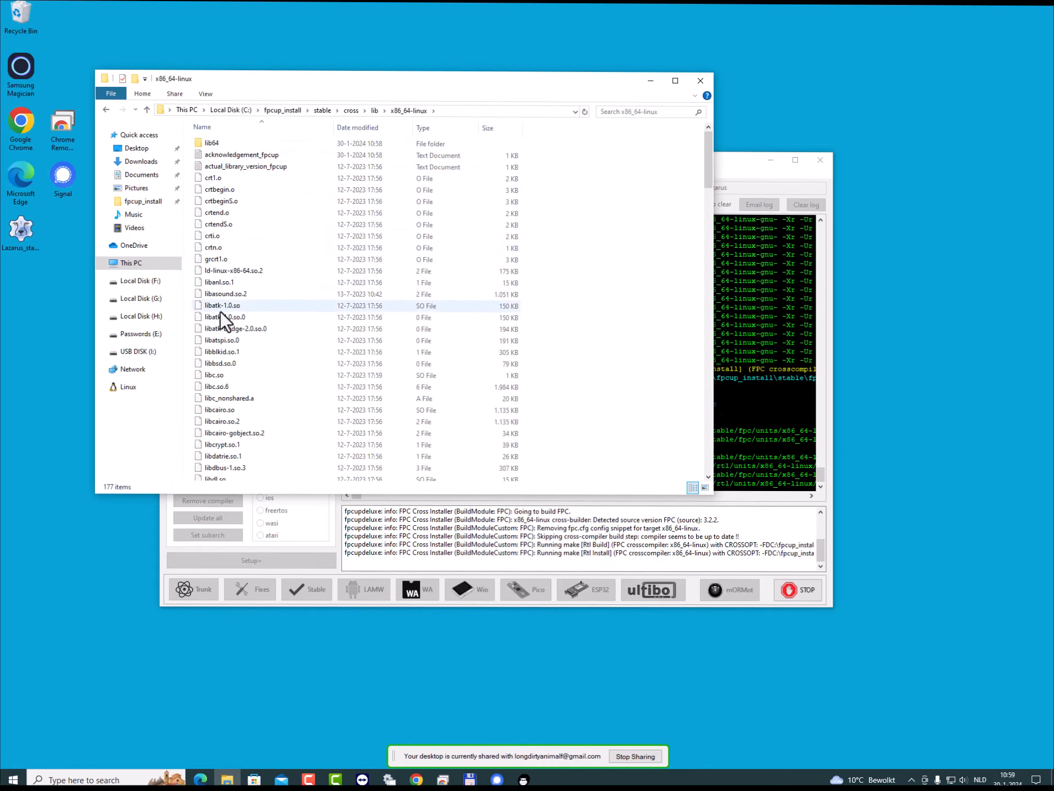
scroll(243, 369, down, 4)
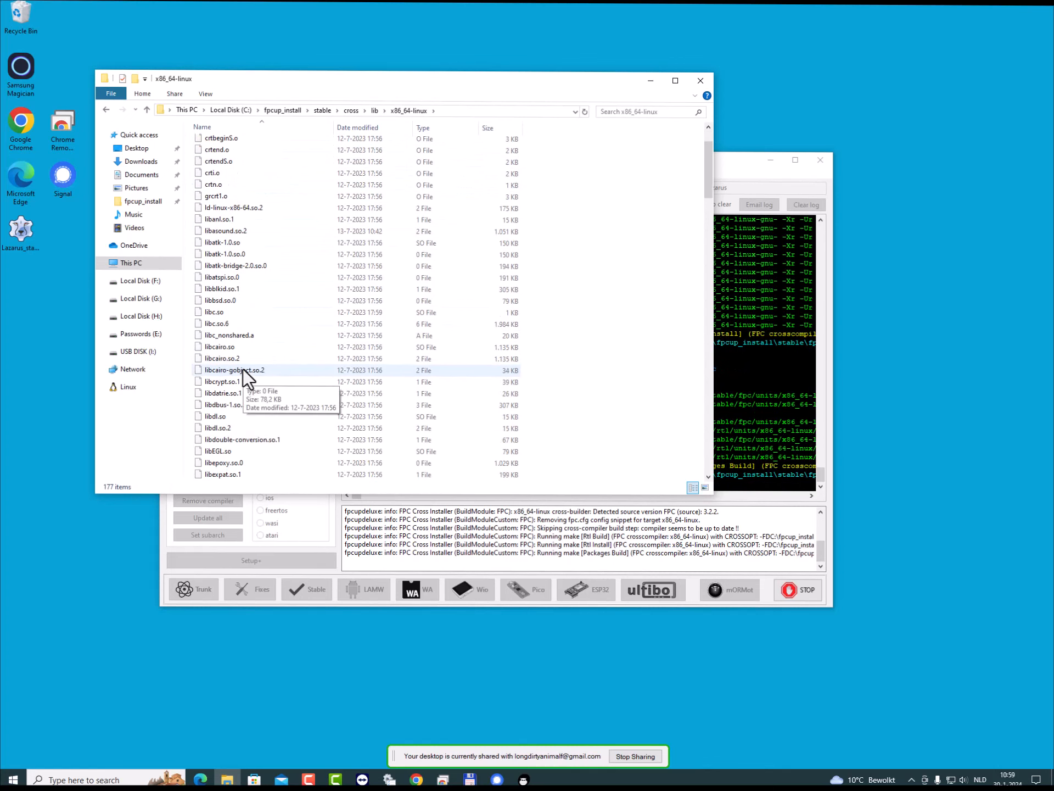
scroll(243, 369, down, 3)
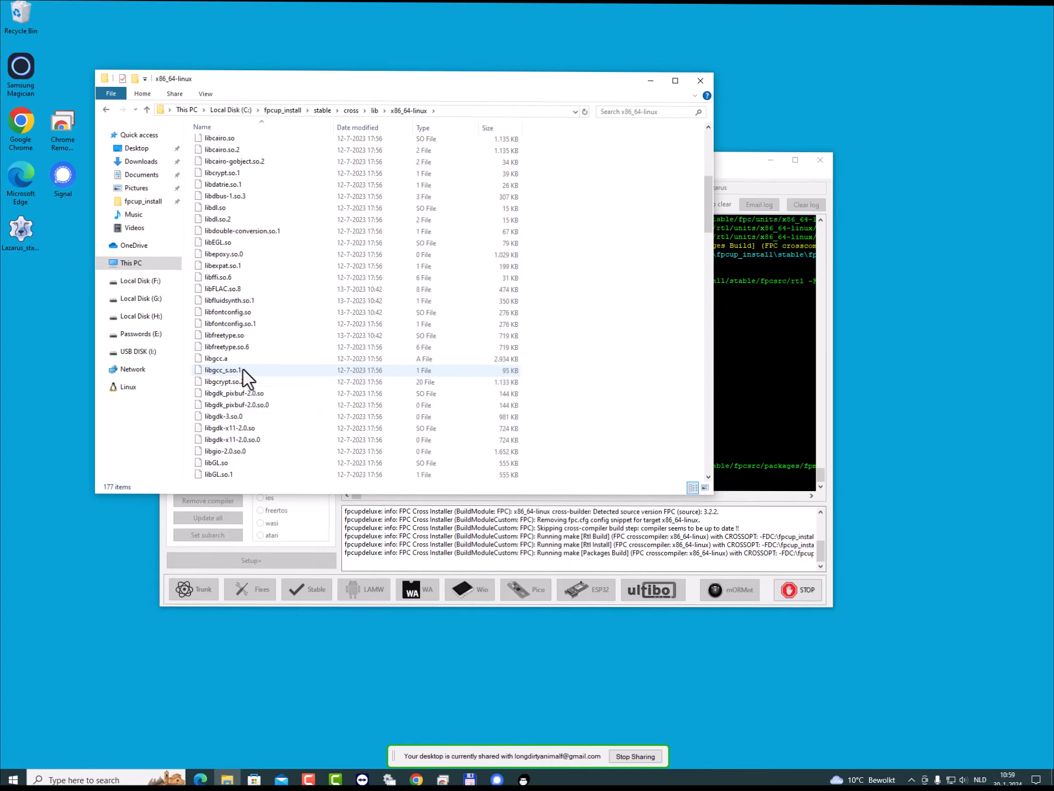
scroll(242, 369, up, 6)
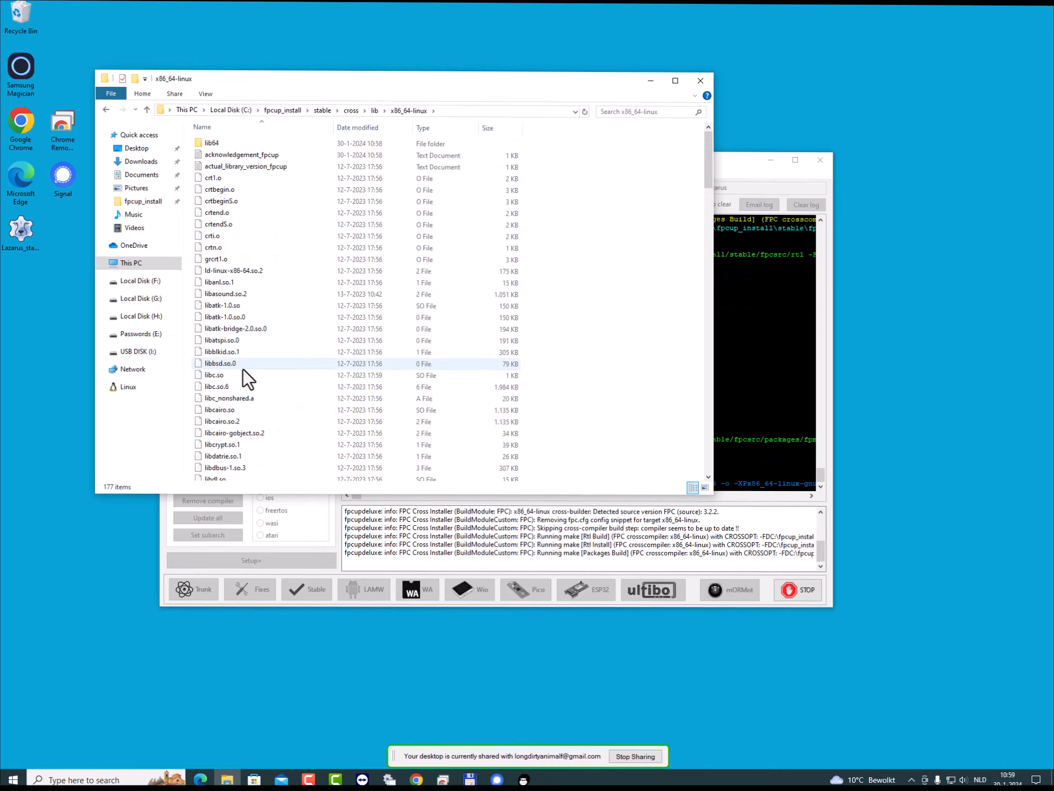
double_click(243, 167)
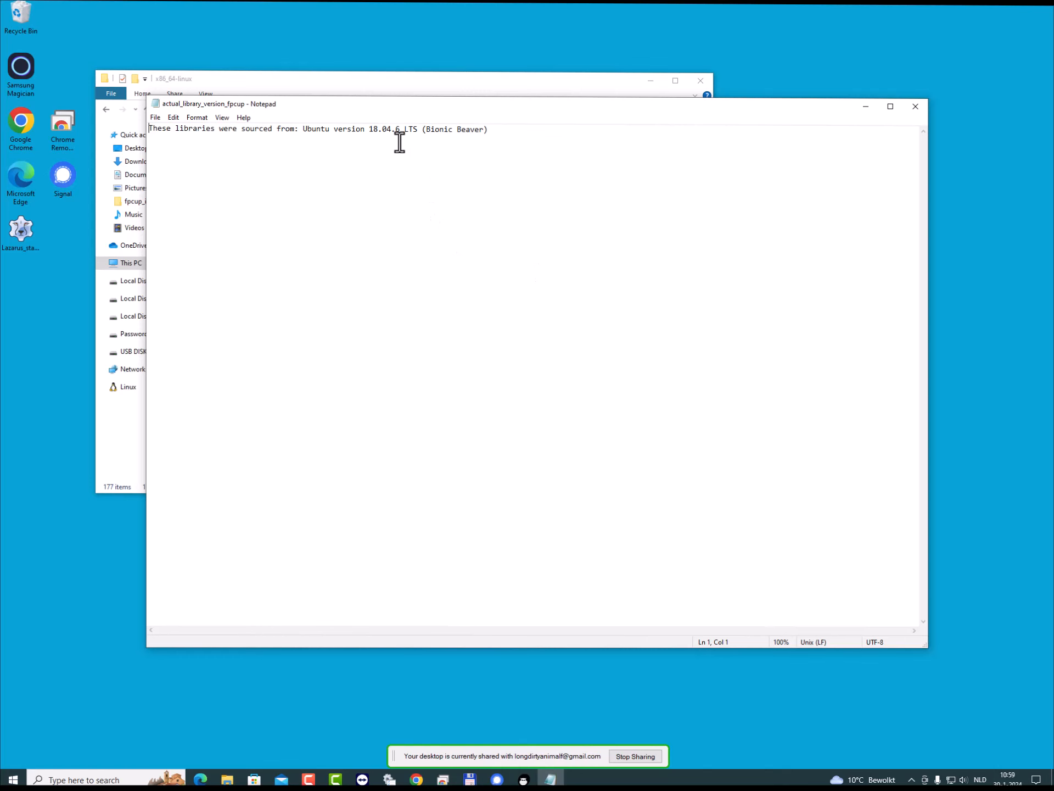
click(915, 107)
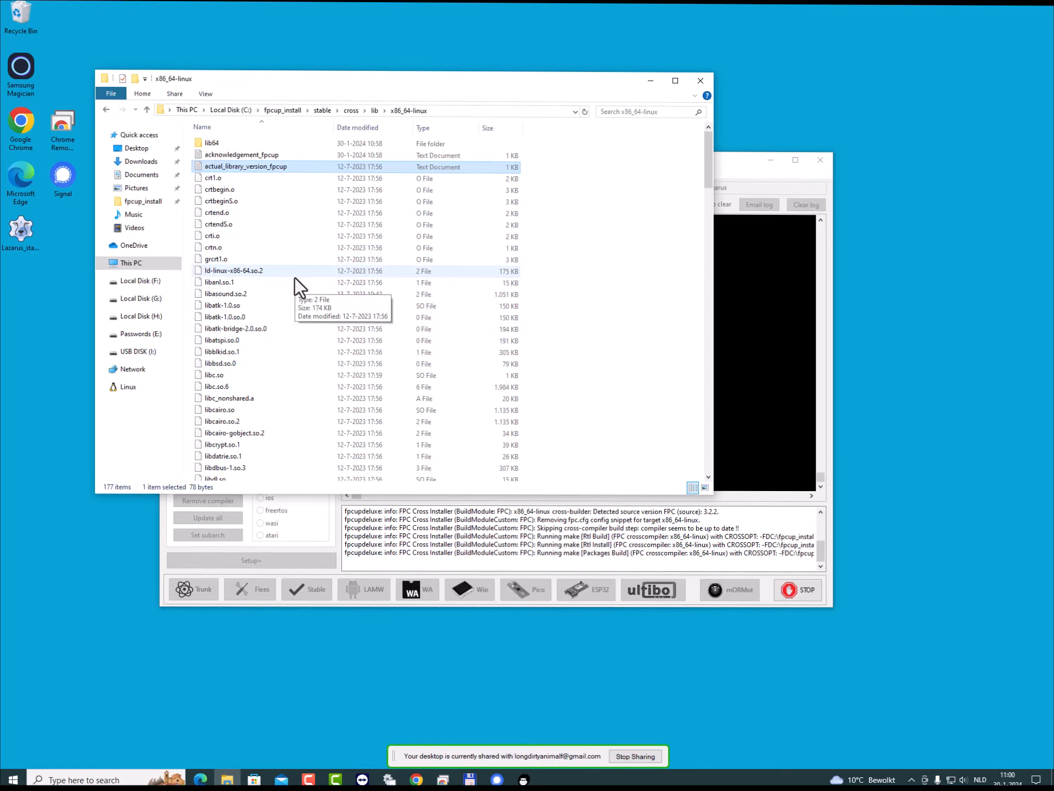
- Examine the library files in the x86_64-linux folder, including the GTK, Qt5 and SDL2 libraries
scroll(260, 345, down, 10)
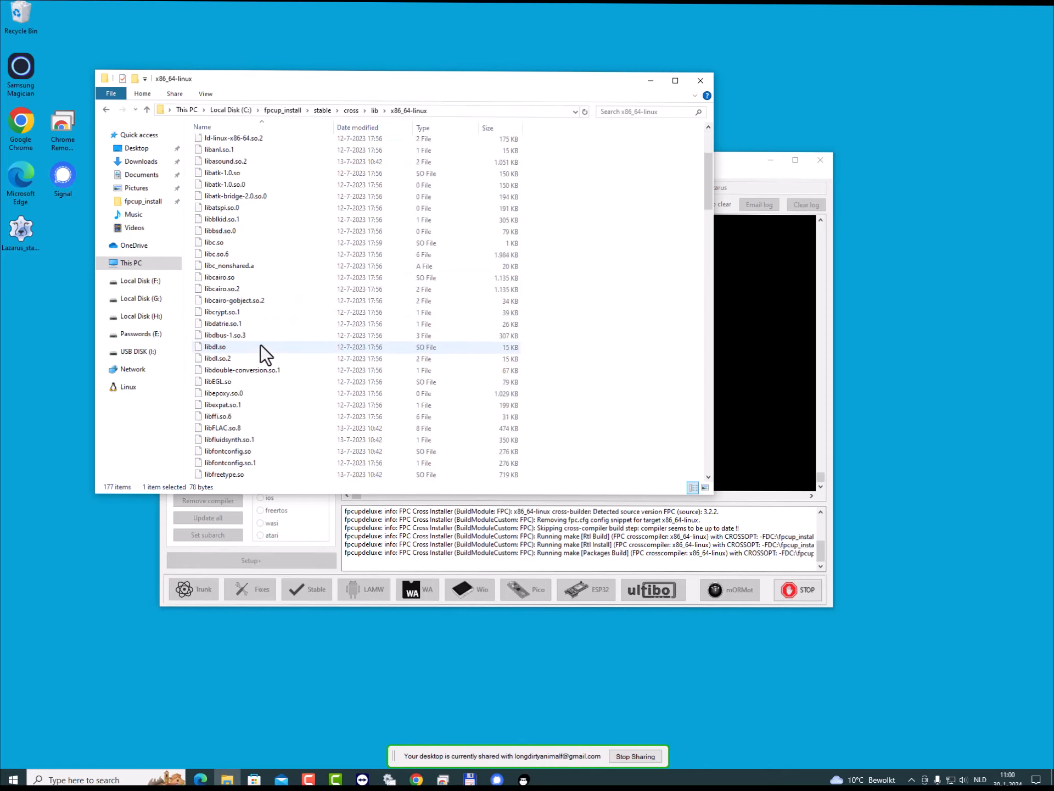
scroll(260, 344, down, 10)
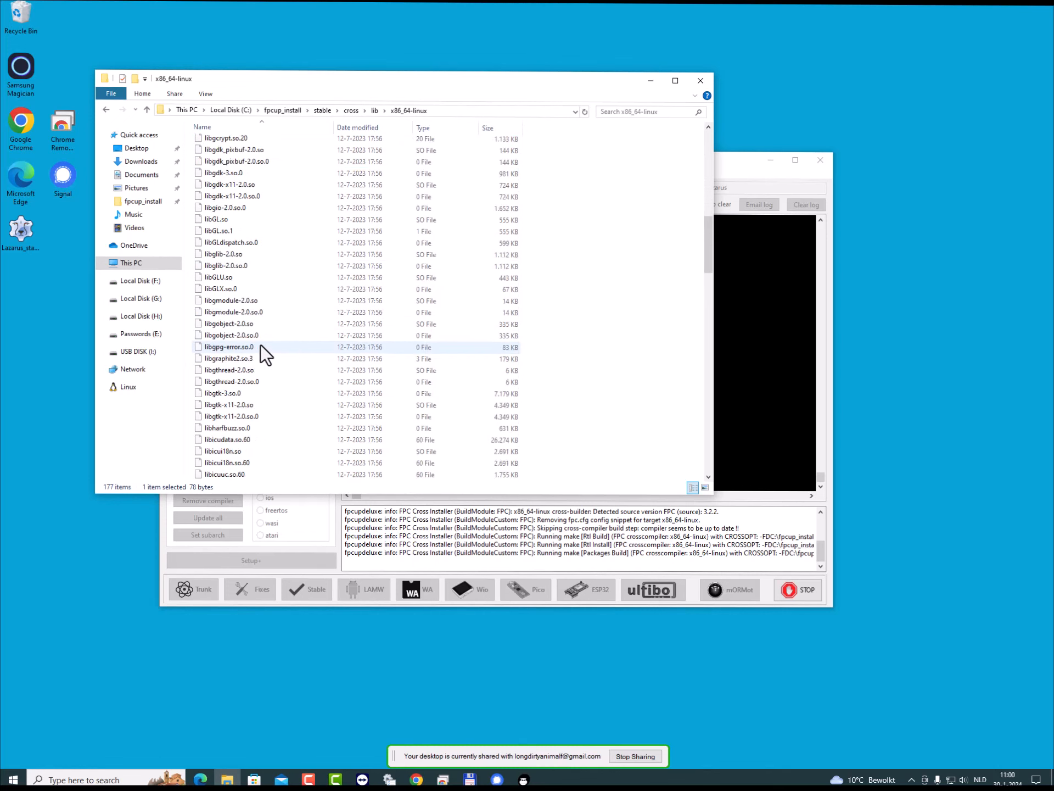
scroll(260, 344, down, 8)
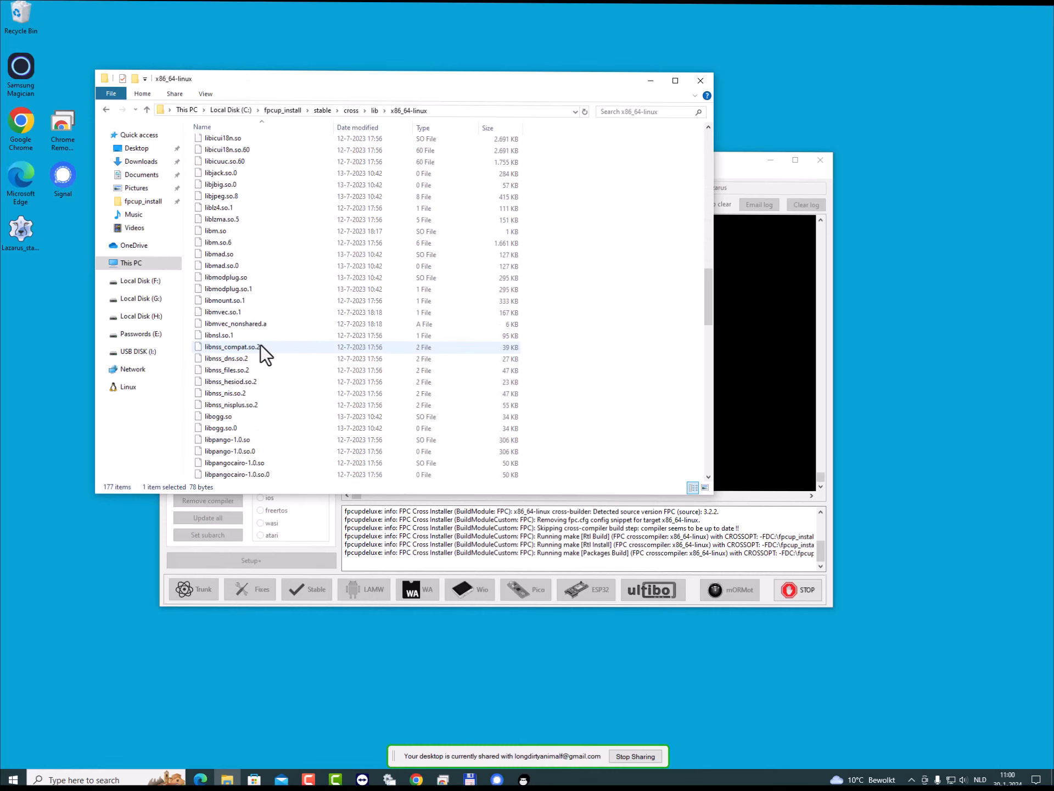
scroll(261, 345, down, 2)
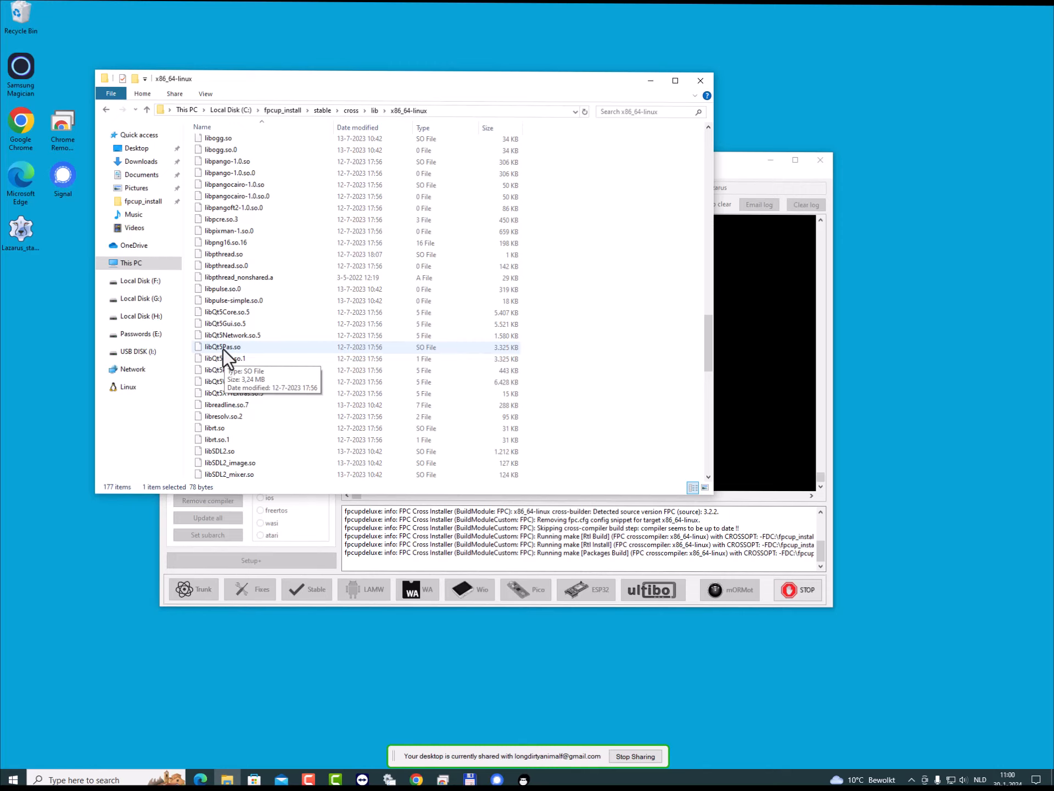
scroll(292, 337, up, 9)
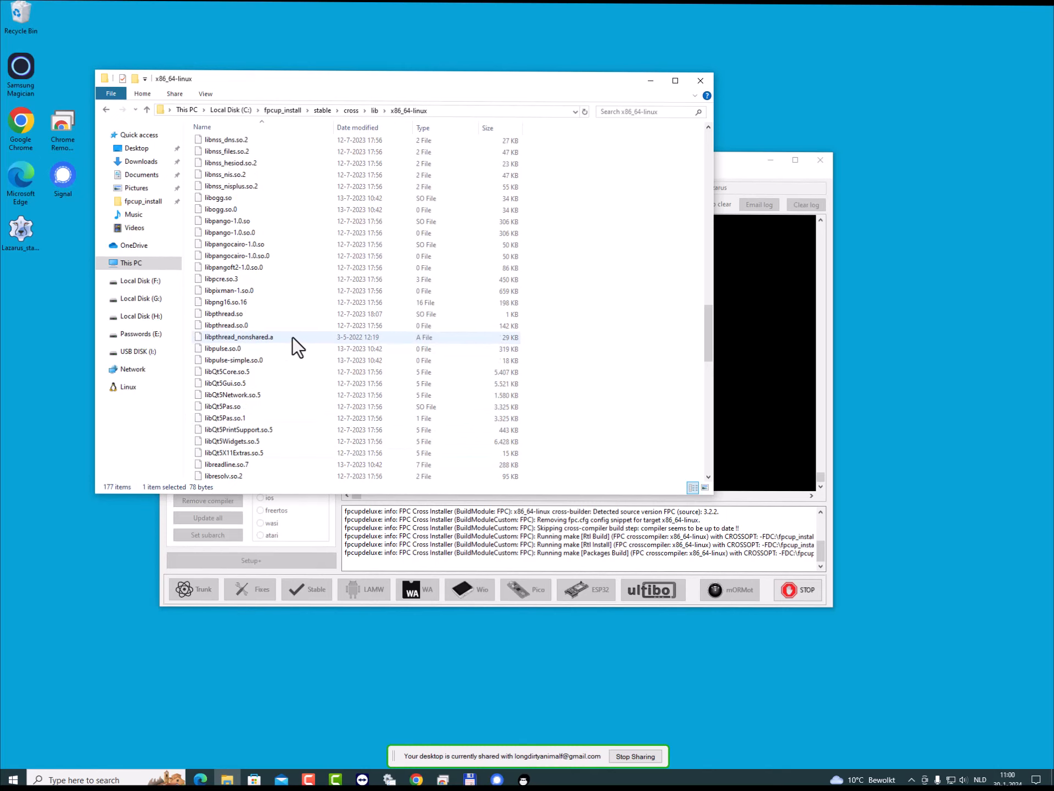
scroll(292, 337, up, 2)
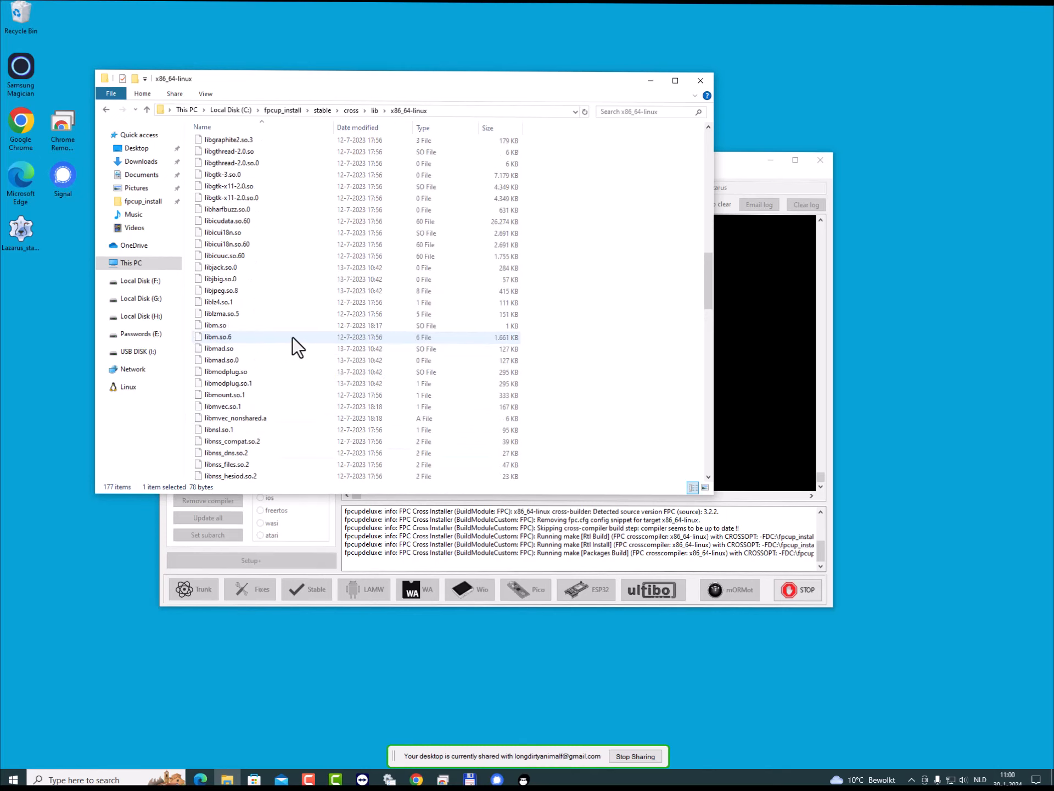
scroll(293, 337, up, 5)
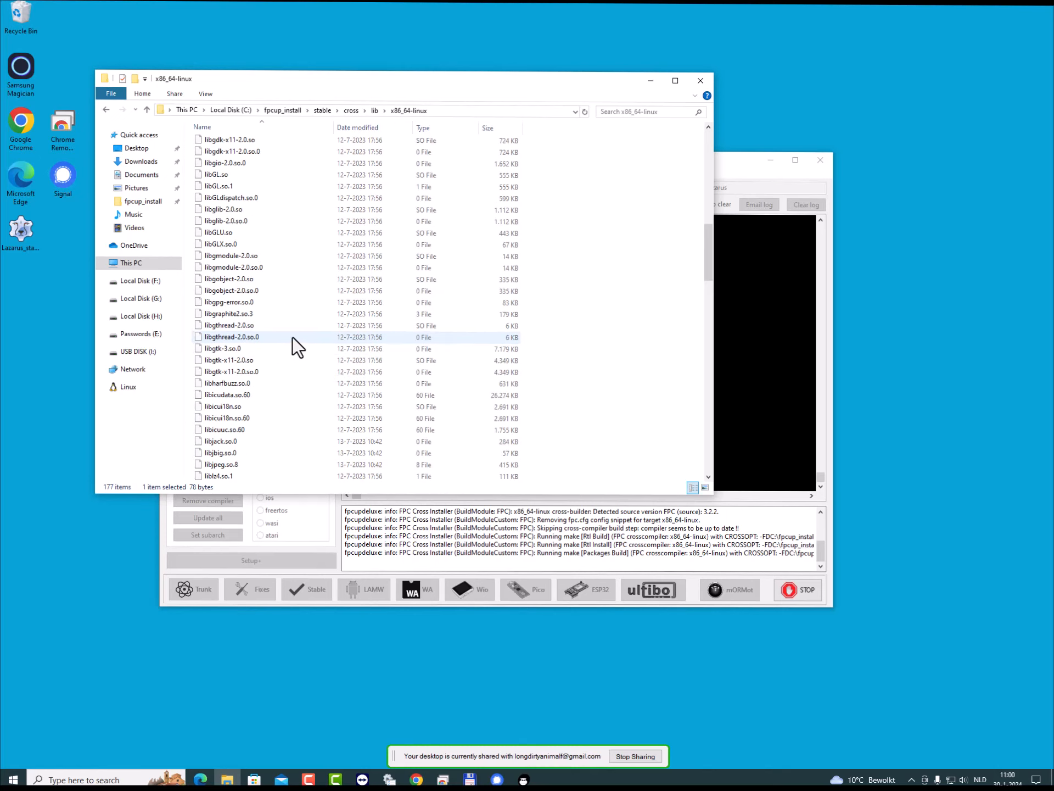
scroll(292, 337, up, 4)
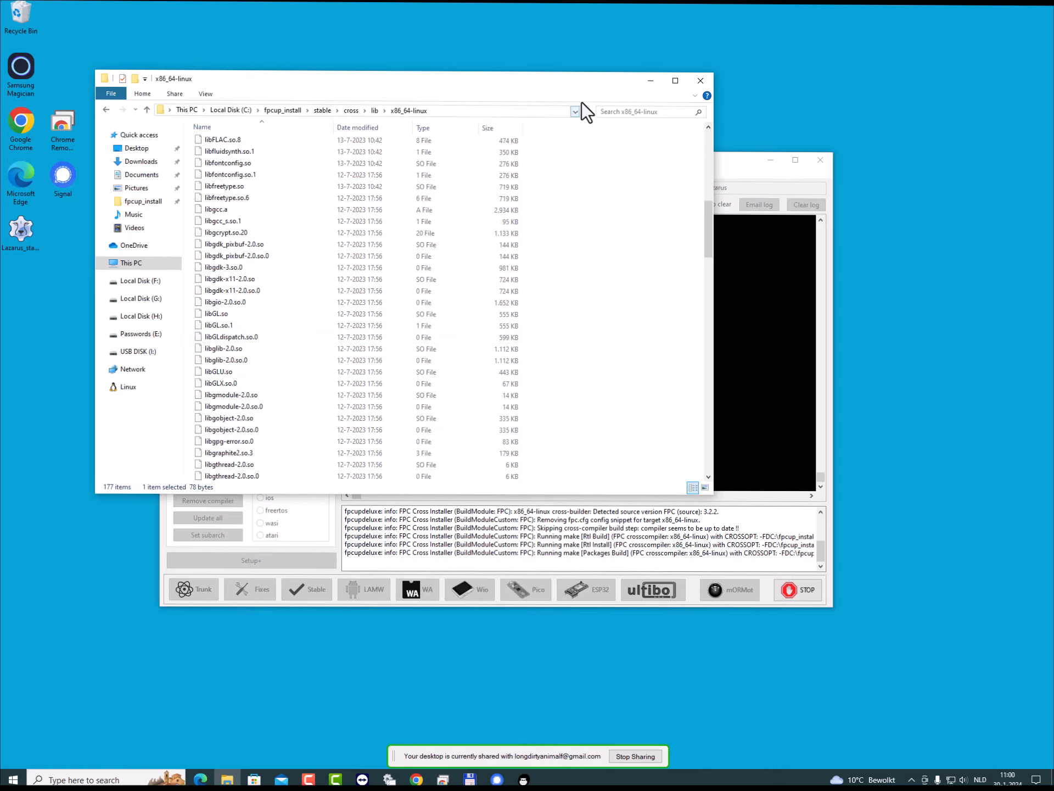
- Return File Explorer to the stable folder, then switch to FPCUPdeluxe and close it
click(314, 111)
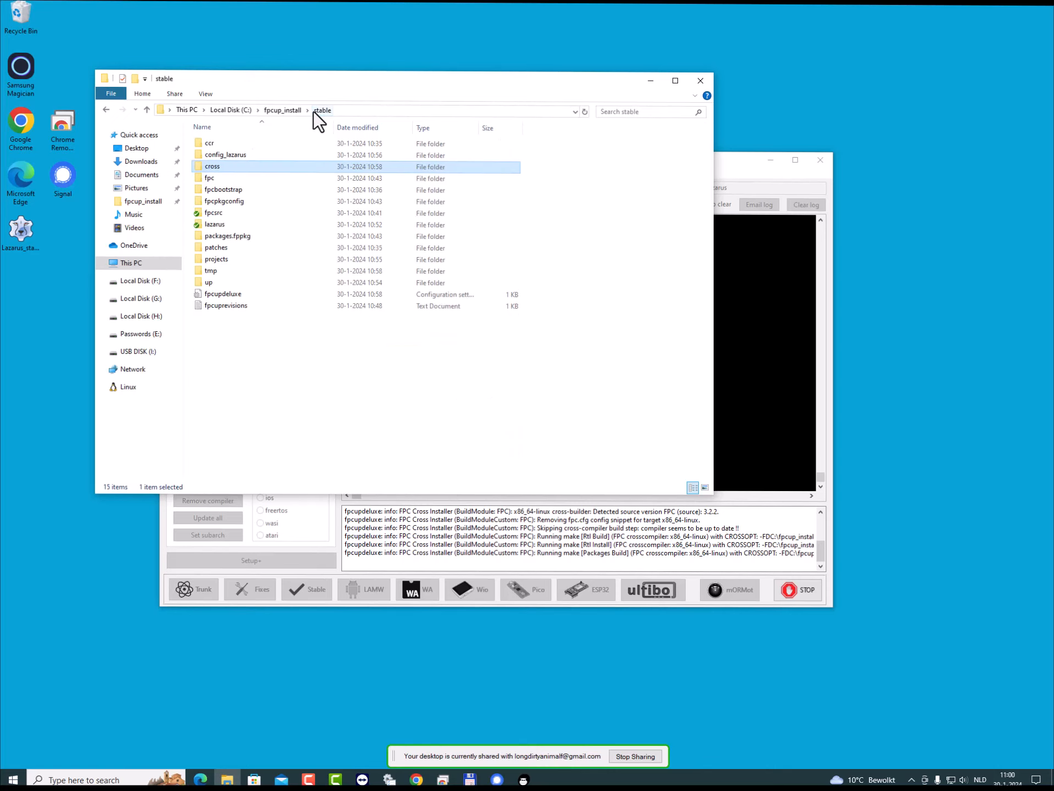
click(752, 160)
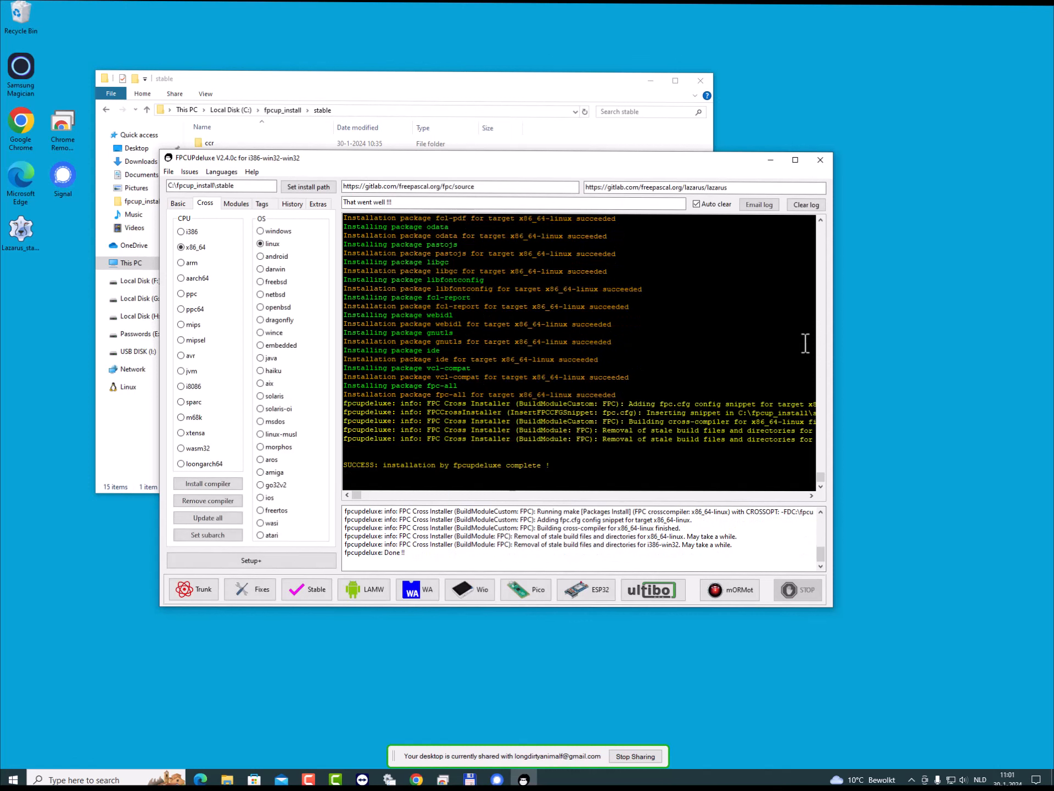
click(818, 159)
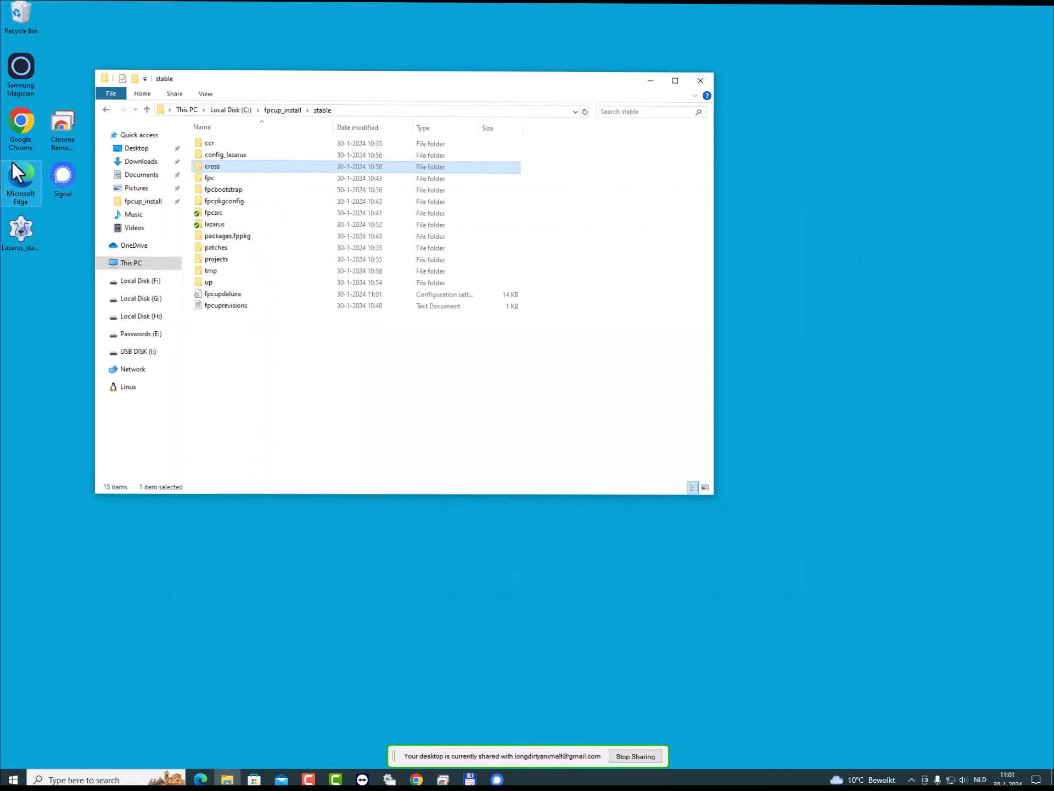
- Start Lazarus from its desktop shortcut and draw a button about 152 by 97 pixels on Form1
click(26, 229)
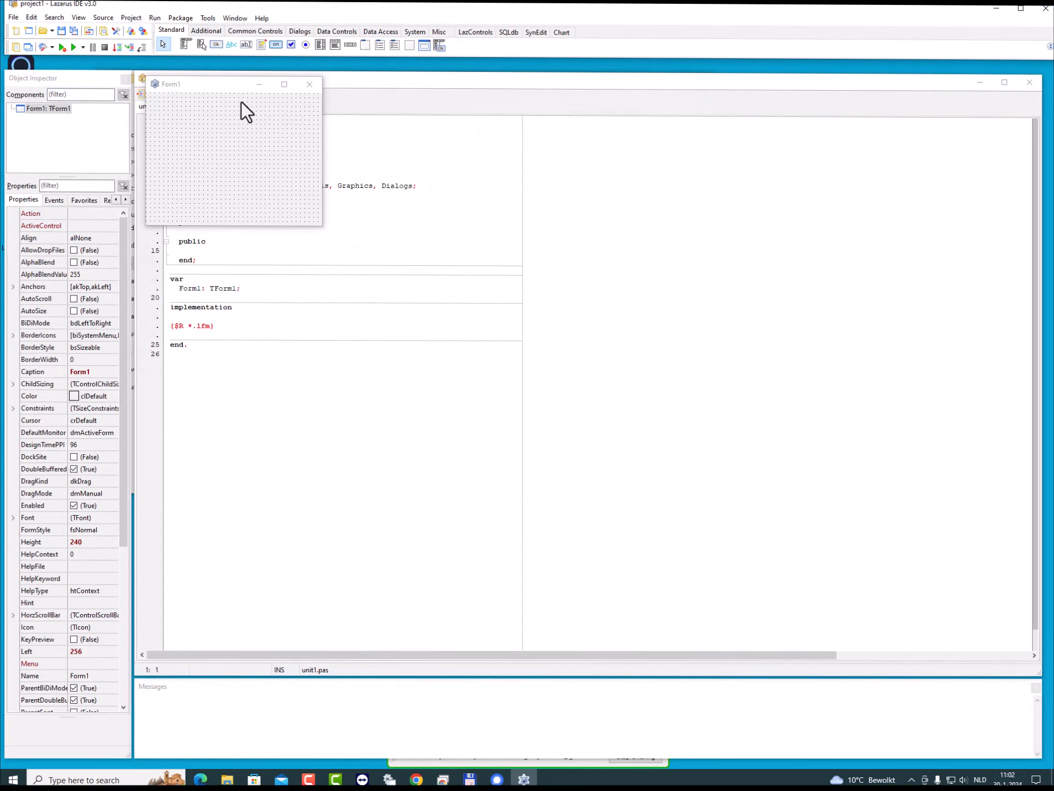
click(222, 44)
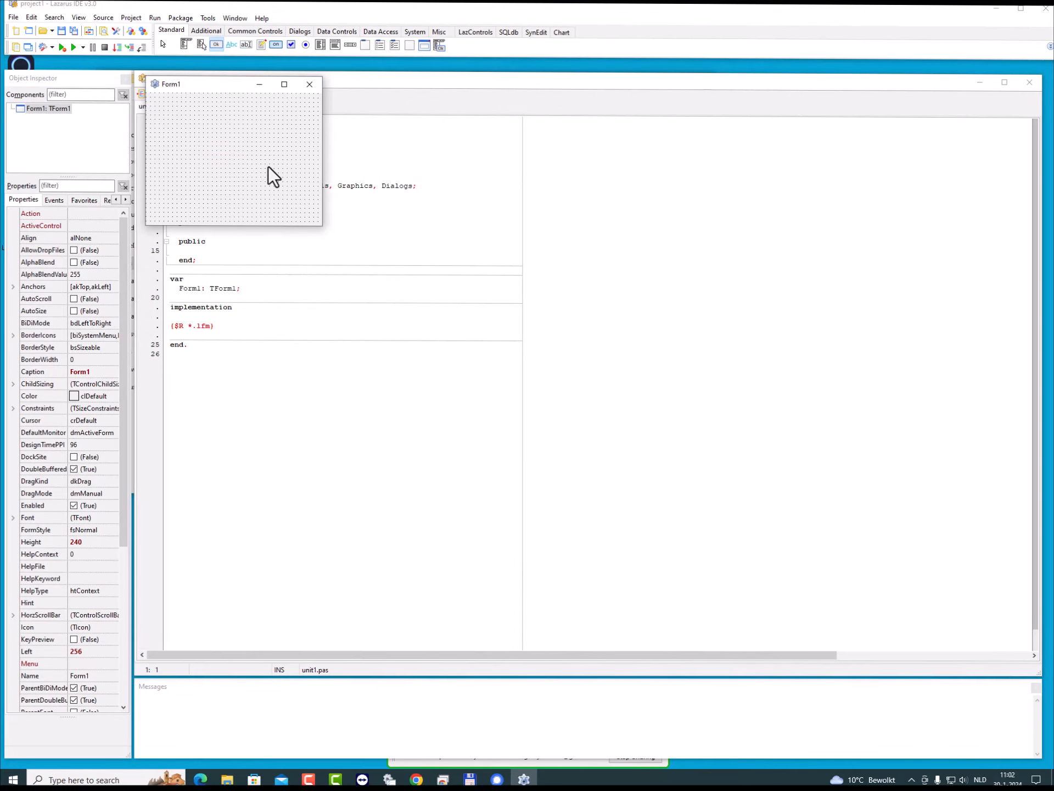
drag(268, 166, 269, 165)
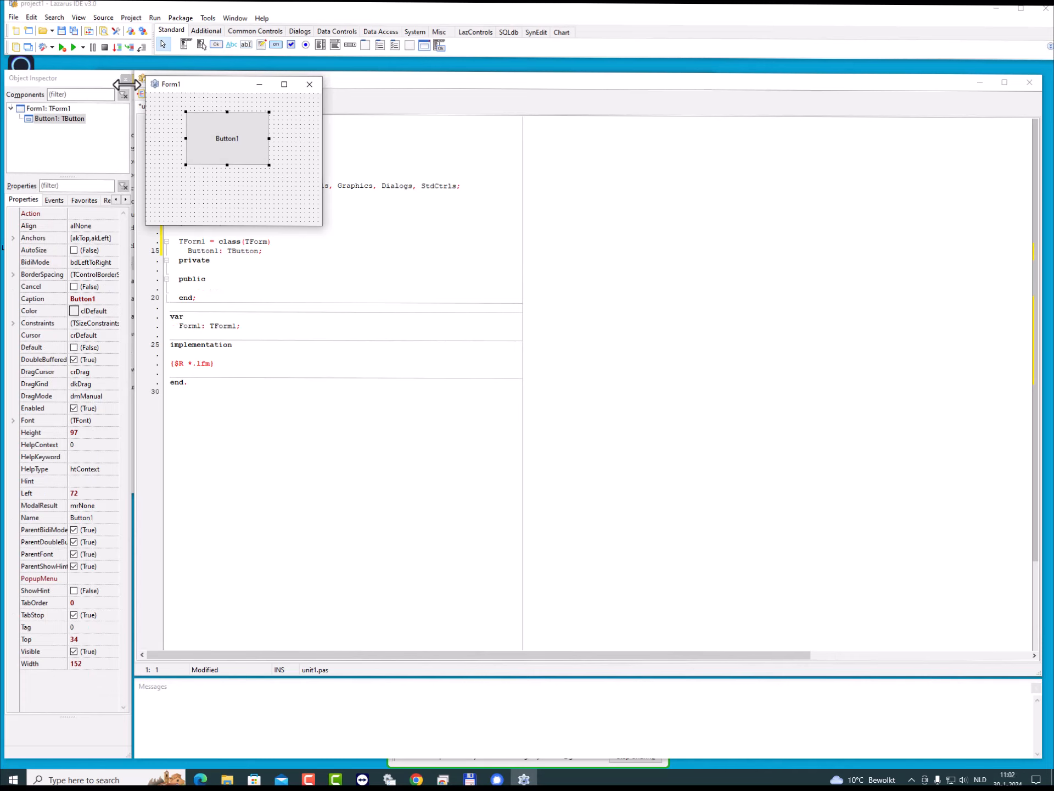
- Run the project with the default target, move its running form clear of the designer and close it
click(62, 48)
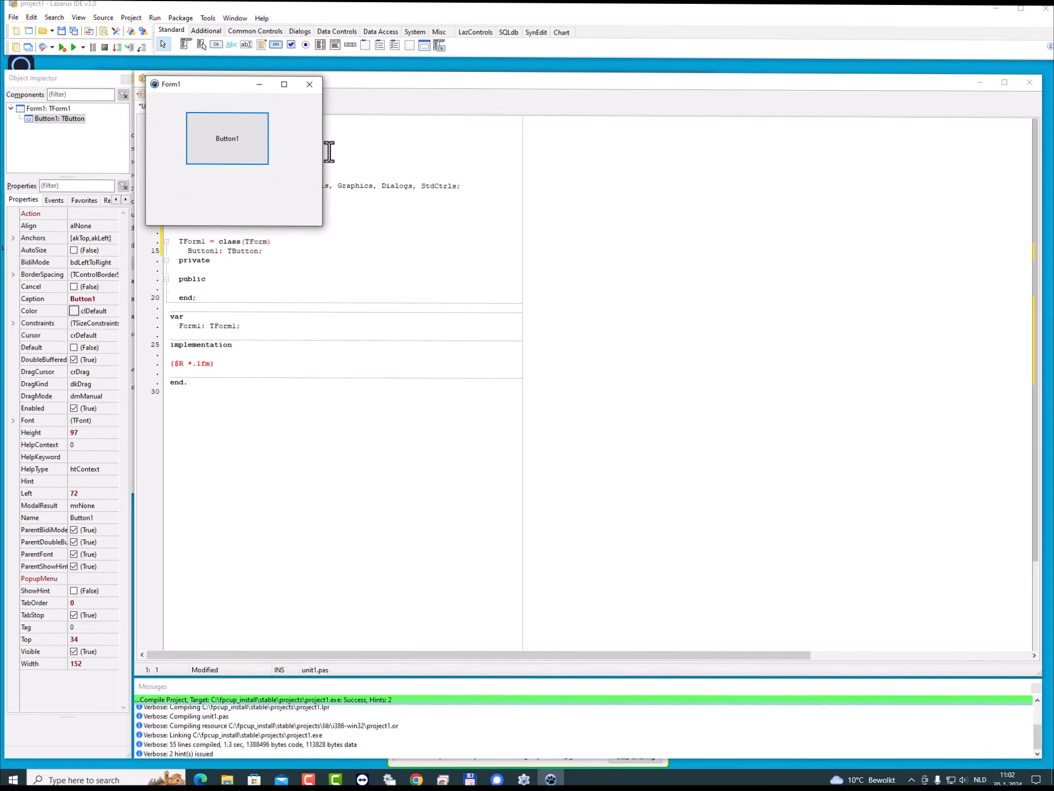
drag(235, 84, 449, 180)
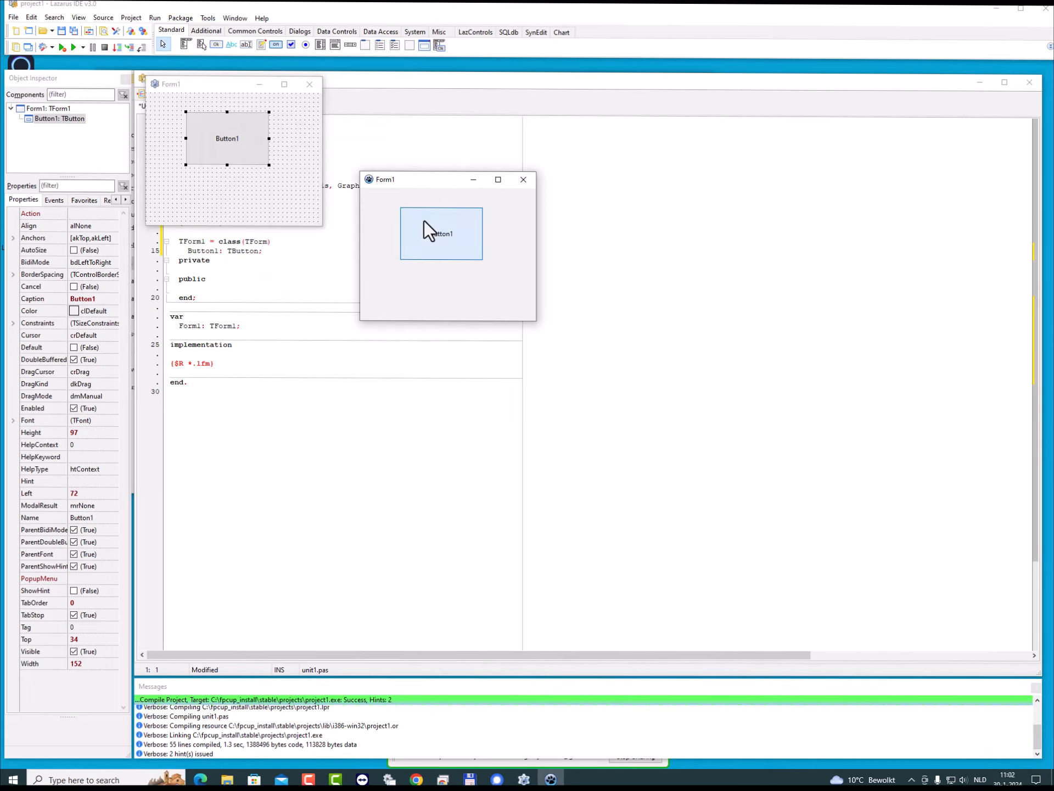
click(527, 180)
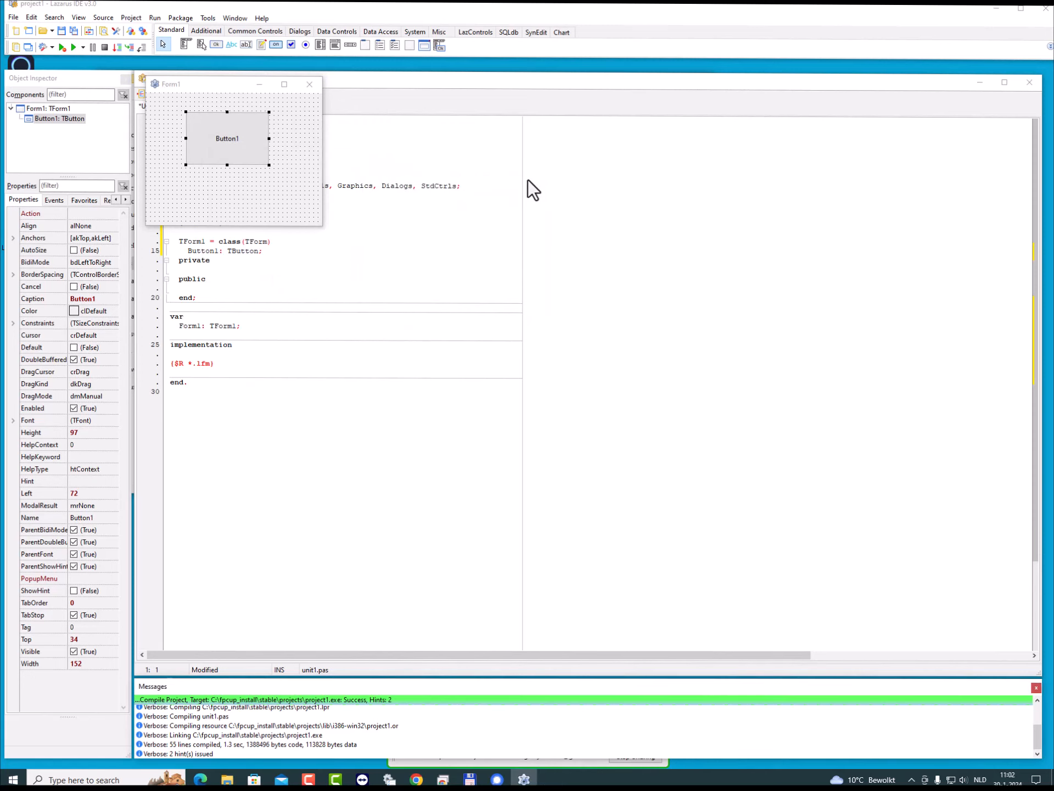
- Set the project's target OS to Linux and its target CPU family to x86_64
click(144, 32)
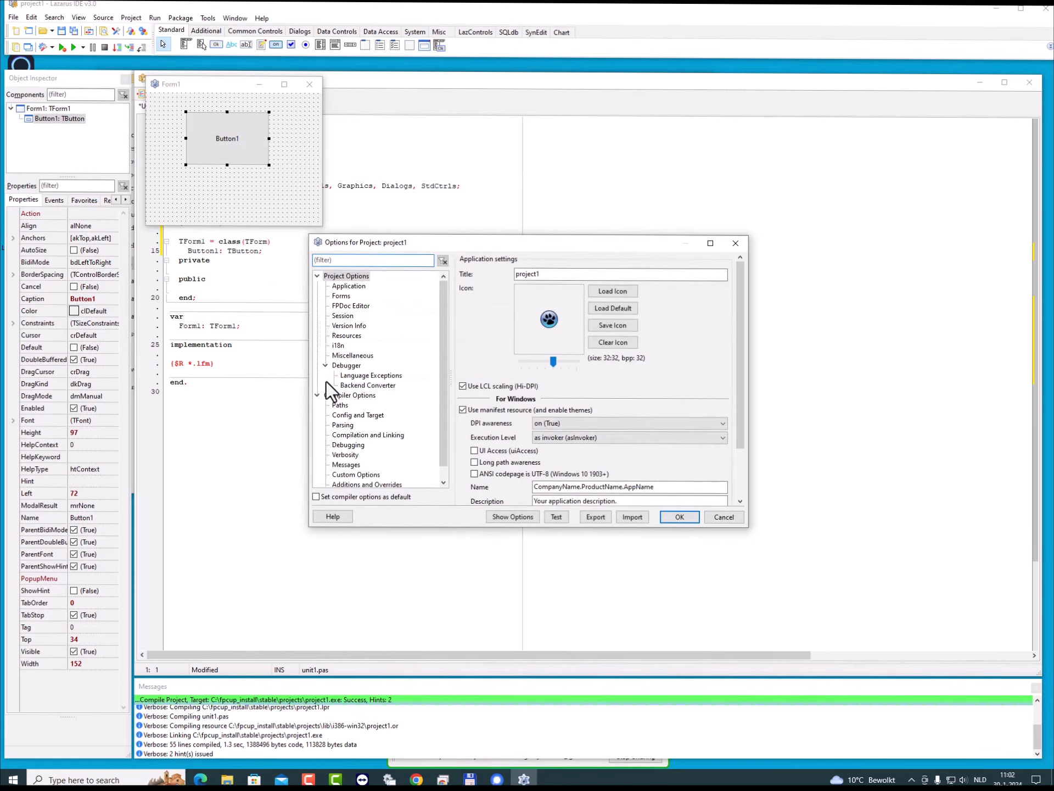
click(358, 414)
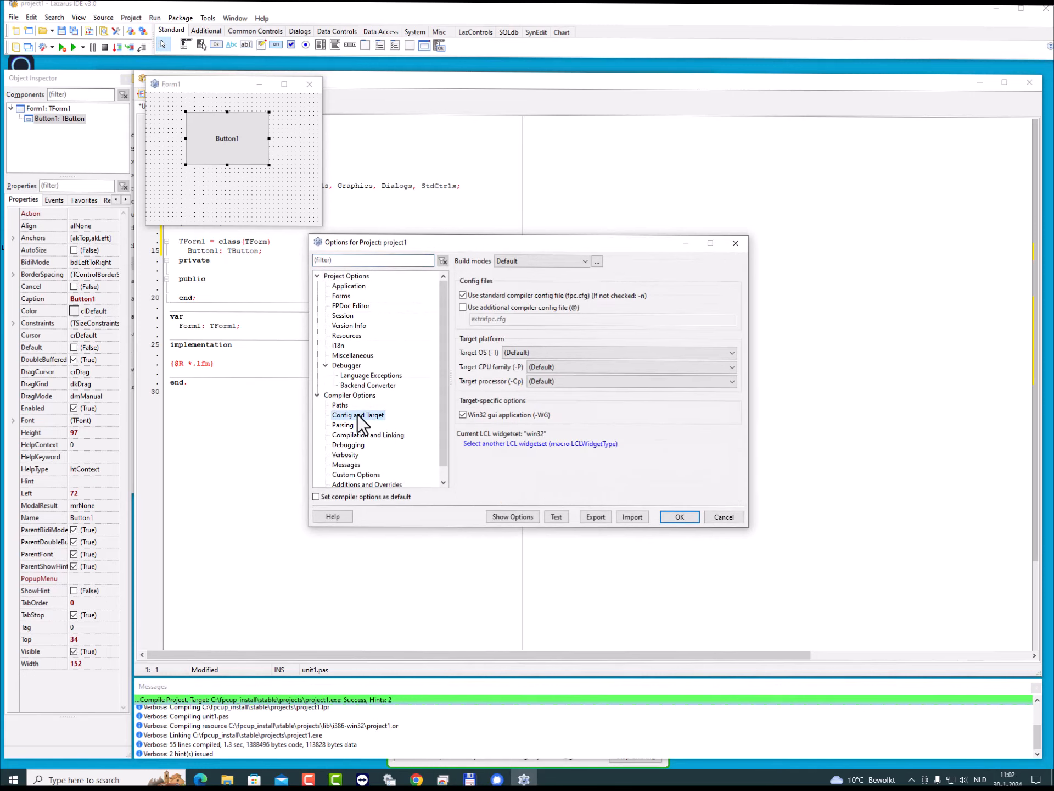
click(539, 352)
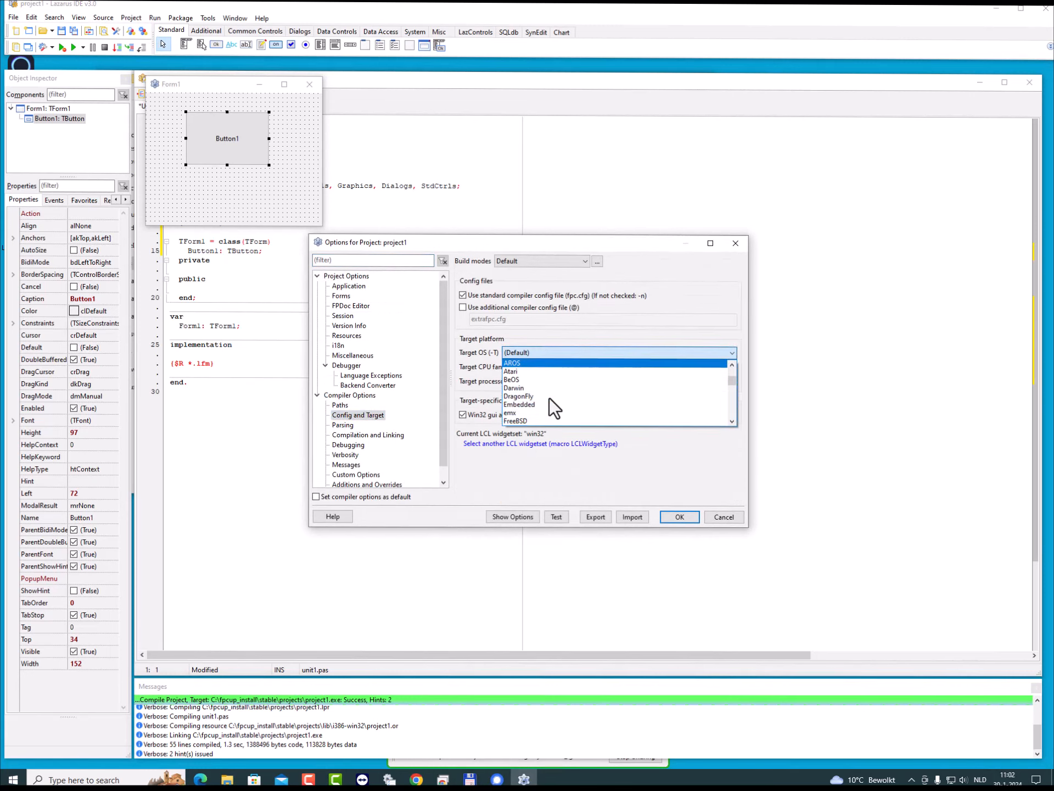
scroll(549, 397, down, 3)
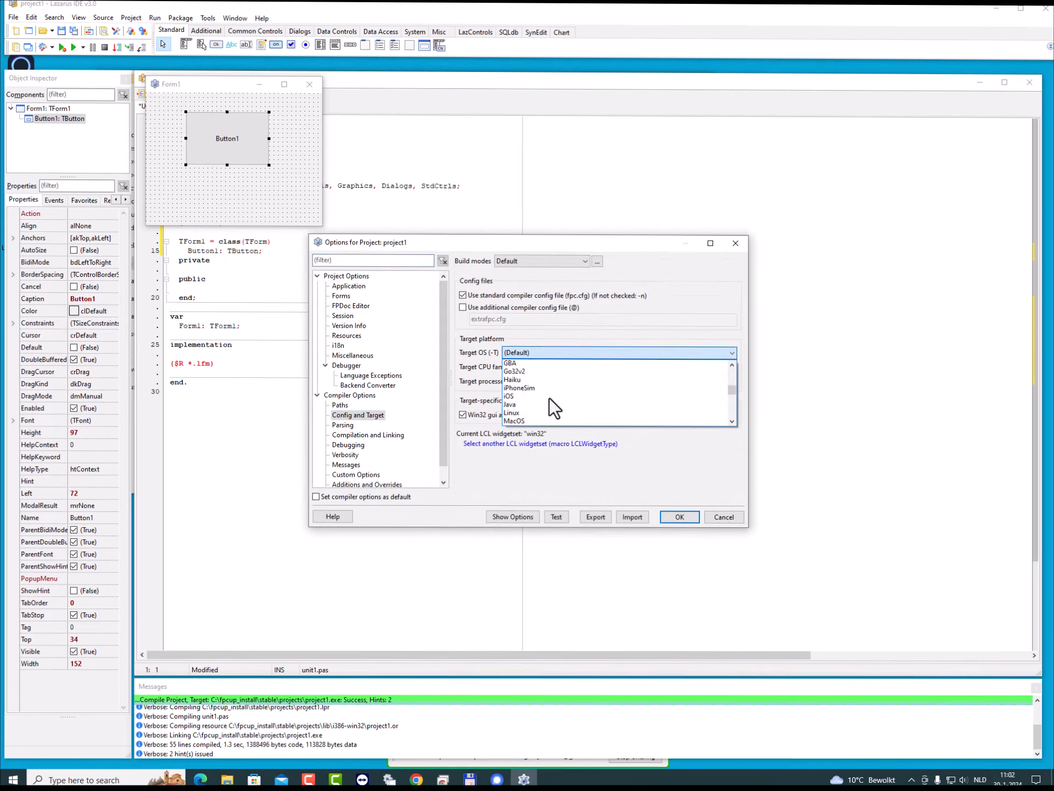
scroll(549, 398, down, 1)
click(534, 397)
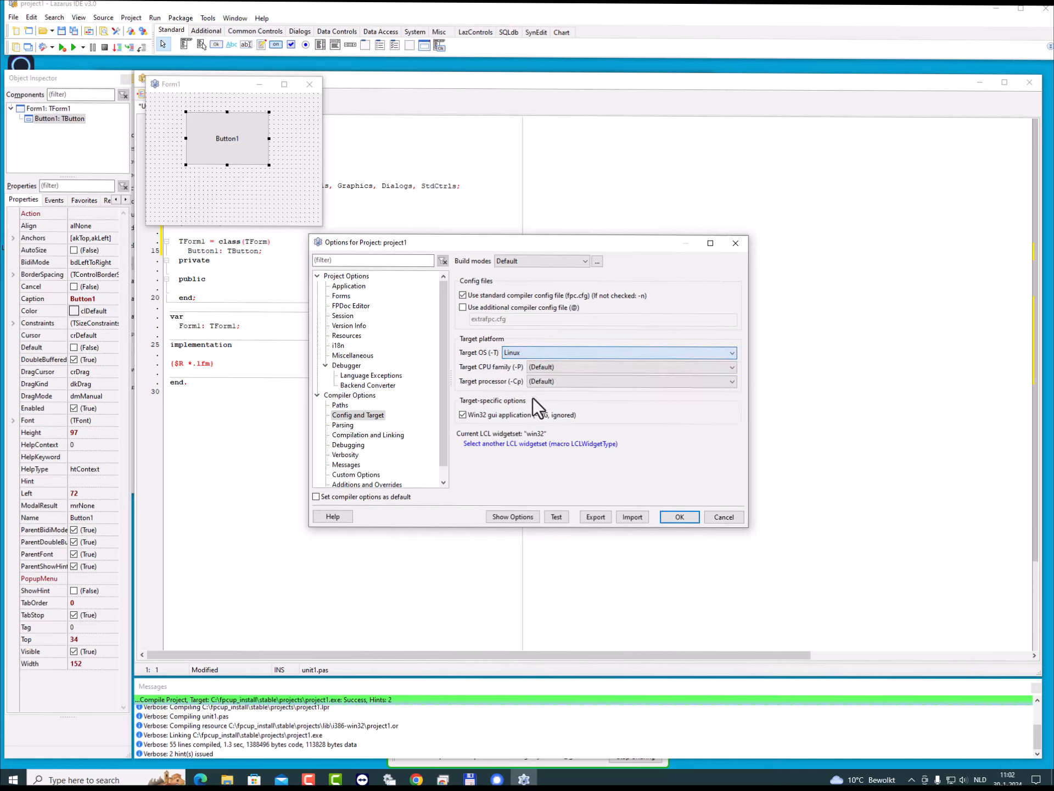
click(544, 366)
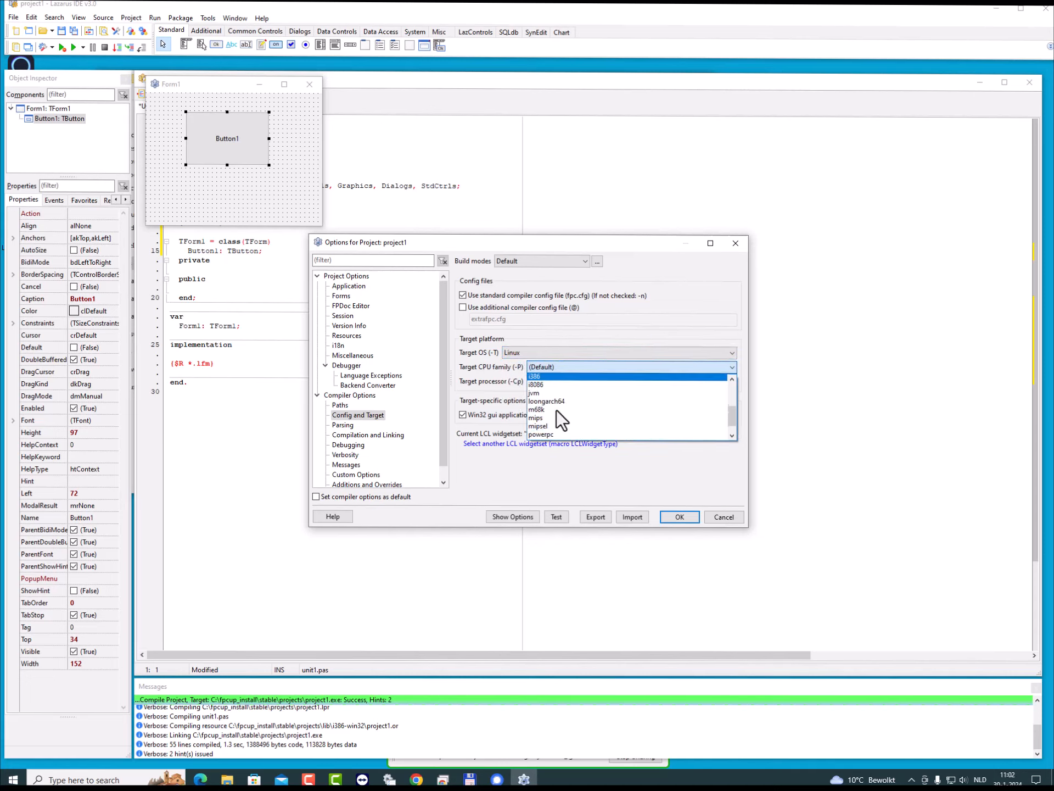
scroll(555, 410, down, 4)
click(546, 404)
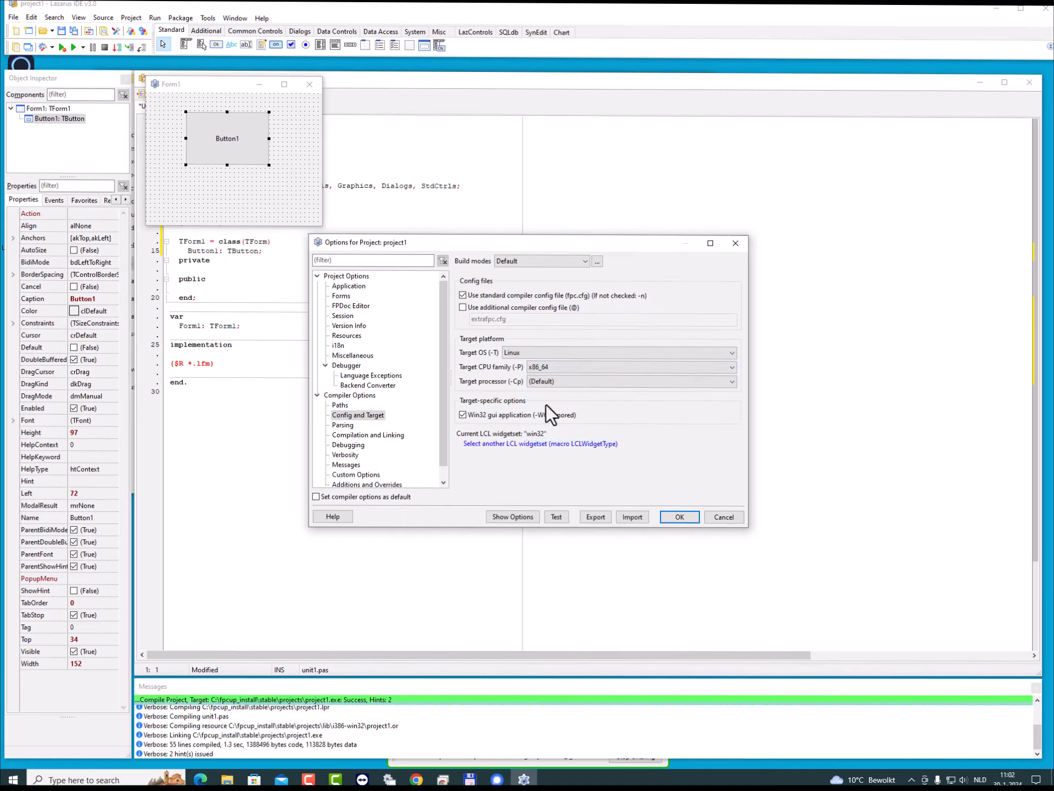
click(680, 518)
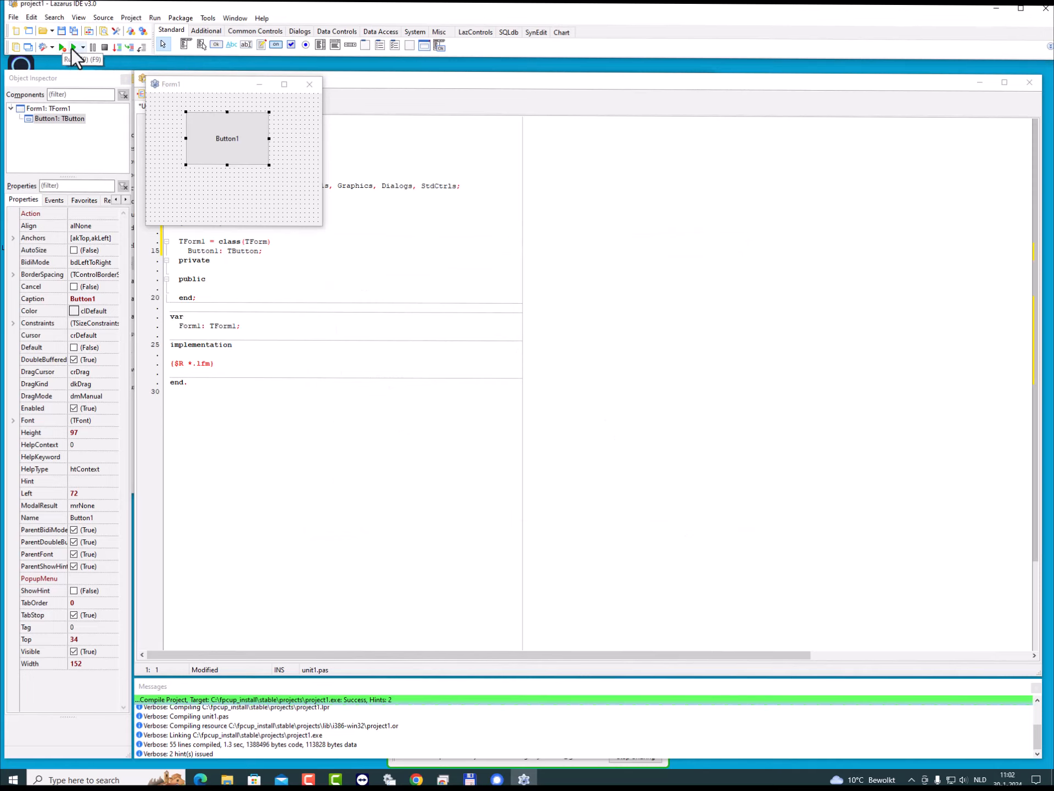
- Compile the project for the Linux target without running it, and minimize the IDE
click(153, 18)
click(168, 31)
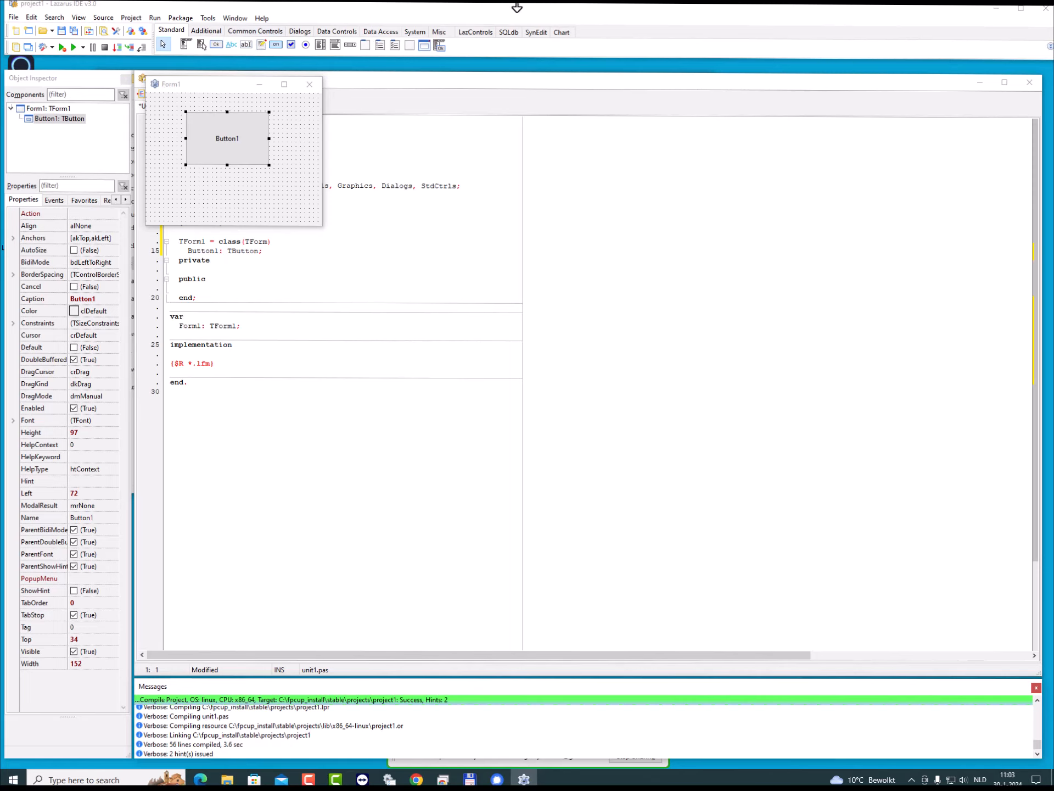
click(997, 9)
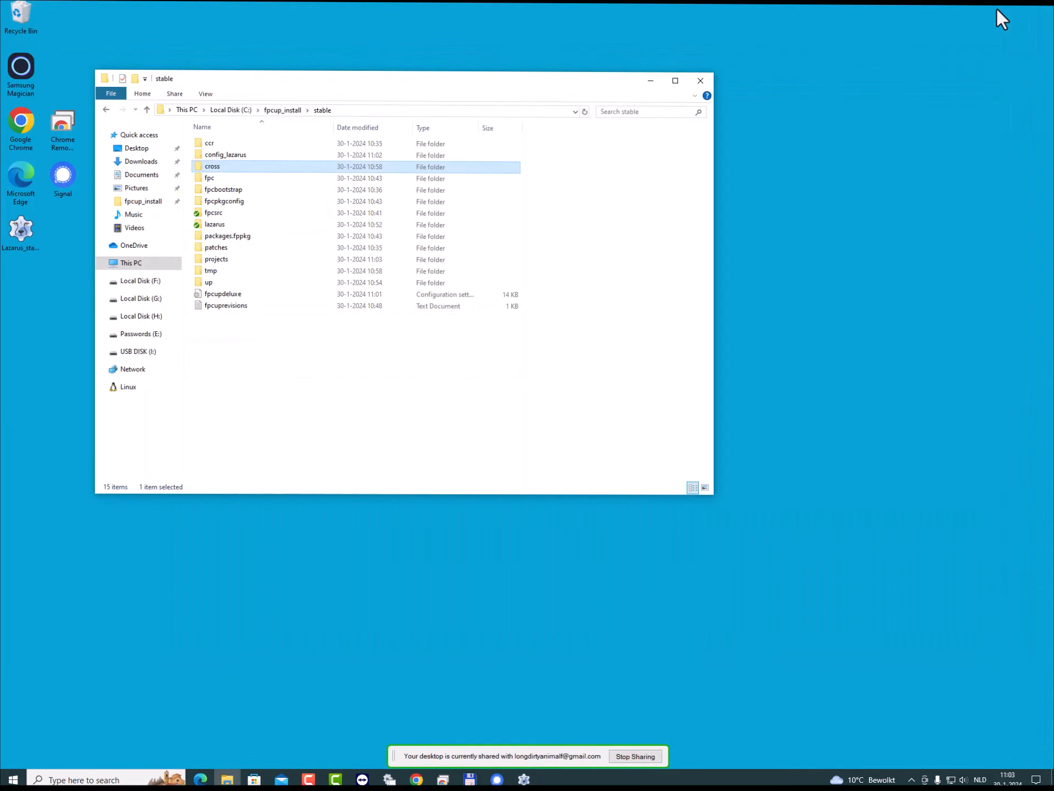
- Open the projects folder in stable, run the Windows project1 application and close its form
double_click(217, 261)
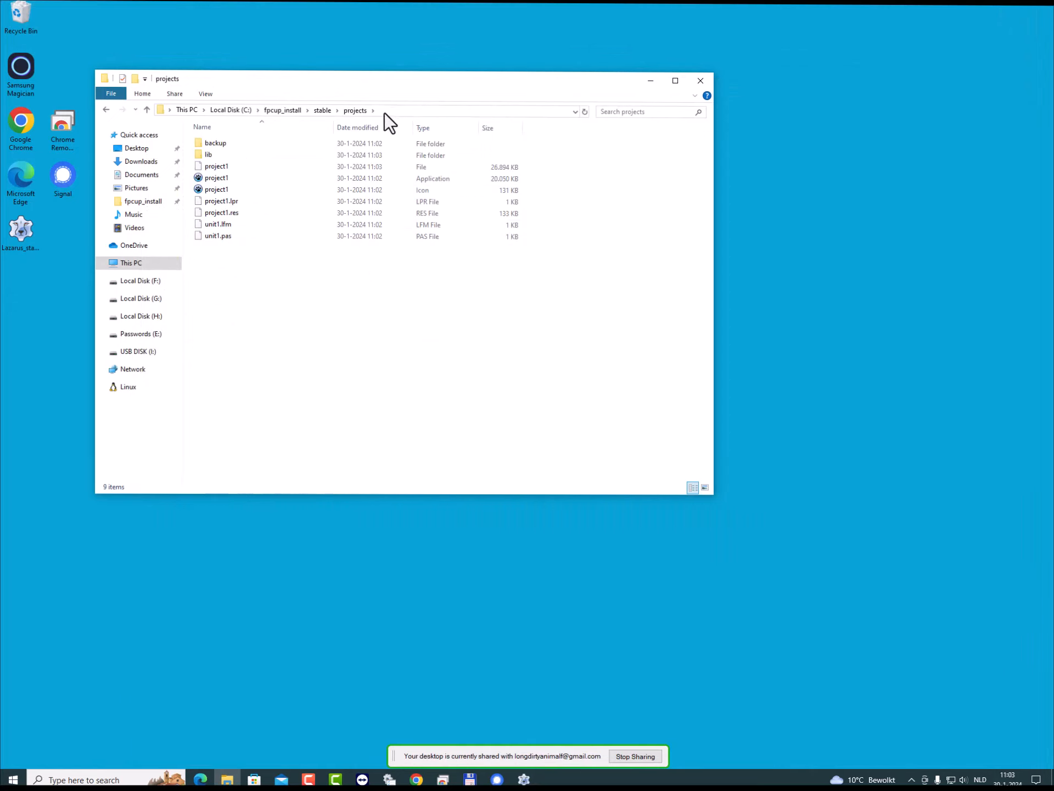
click(212, 177)
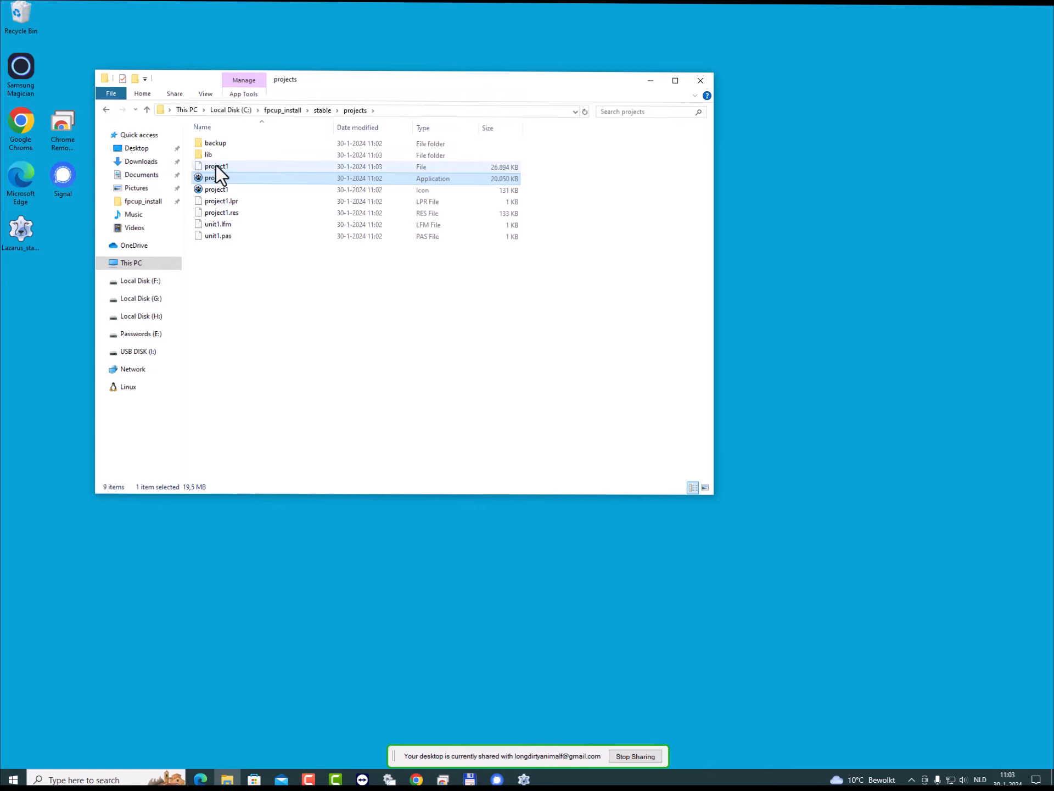
click(216, 166)
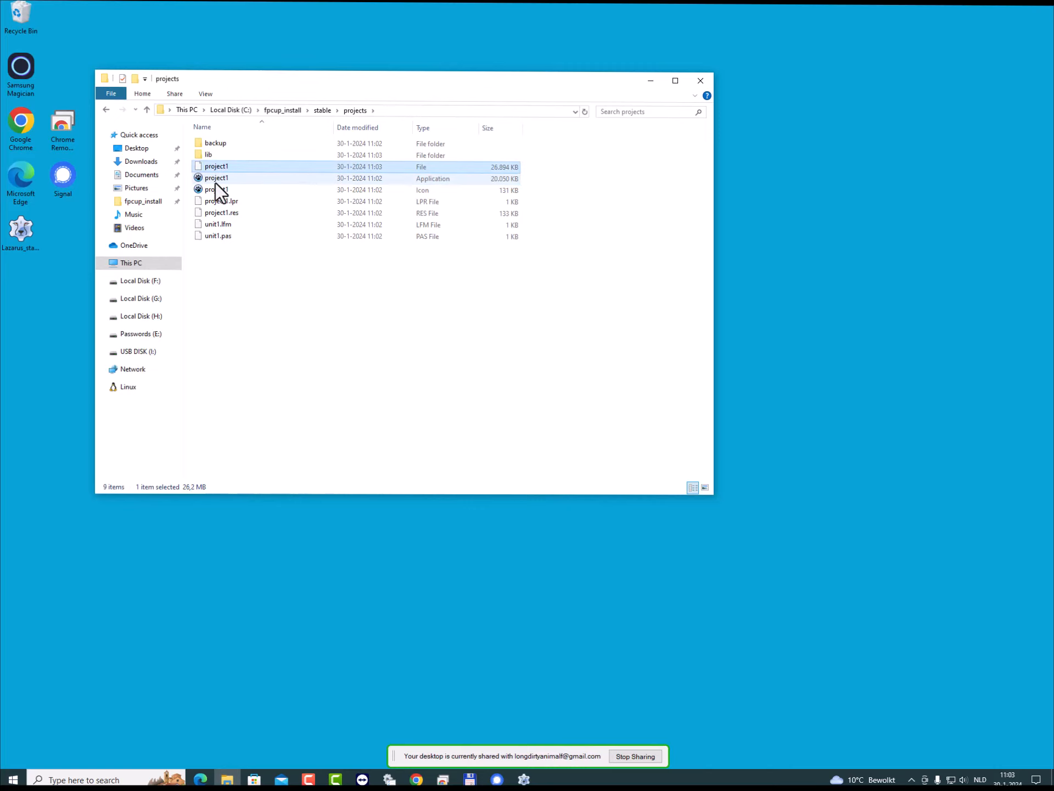
double_click(215, 182)
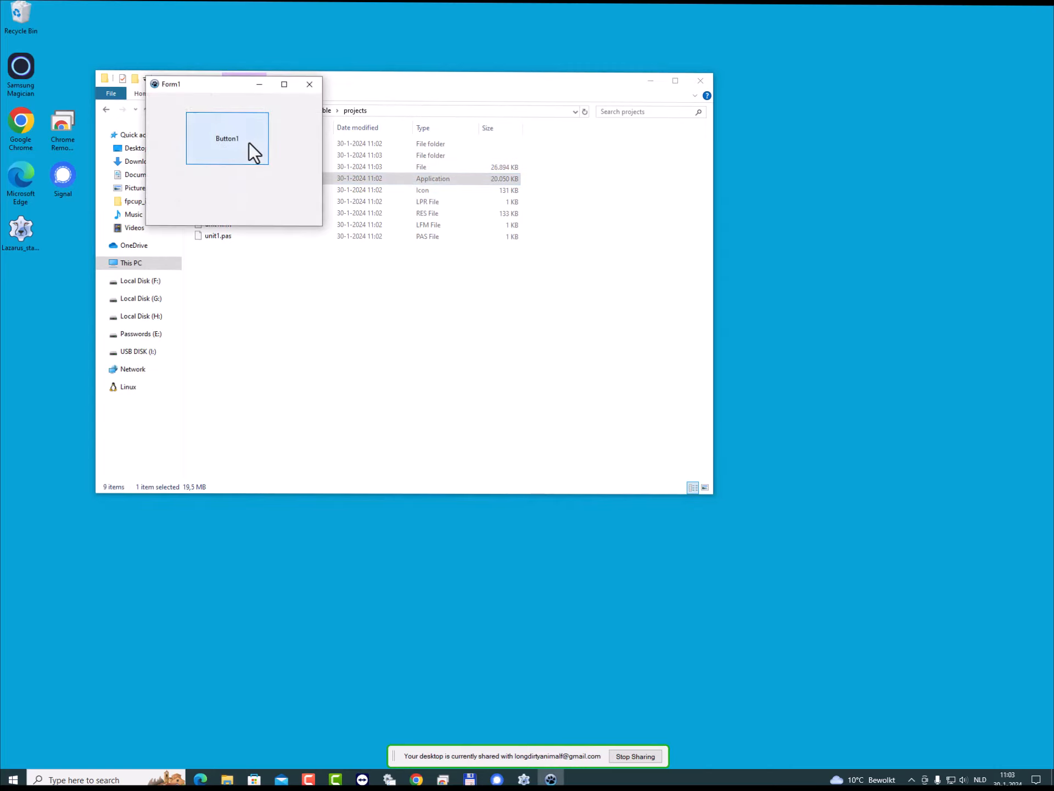
click(313, 86)
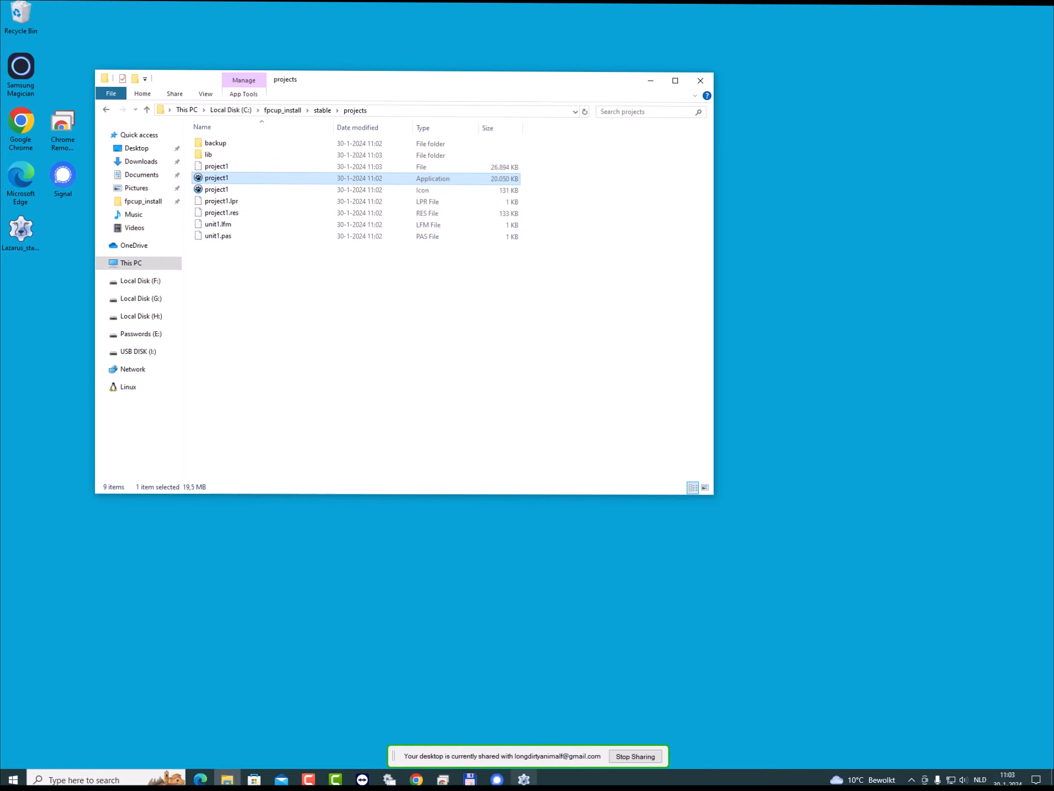
- In Lazarus, set the project's target file name to bin\$(TargetCPU)-$(TargetOS)\testproject and accept the options
click(524, 779)
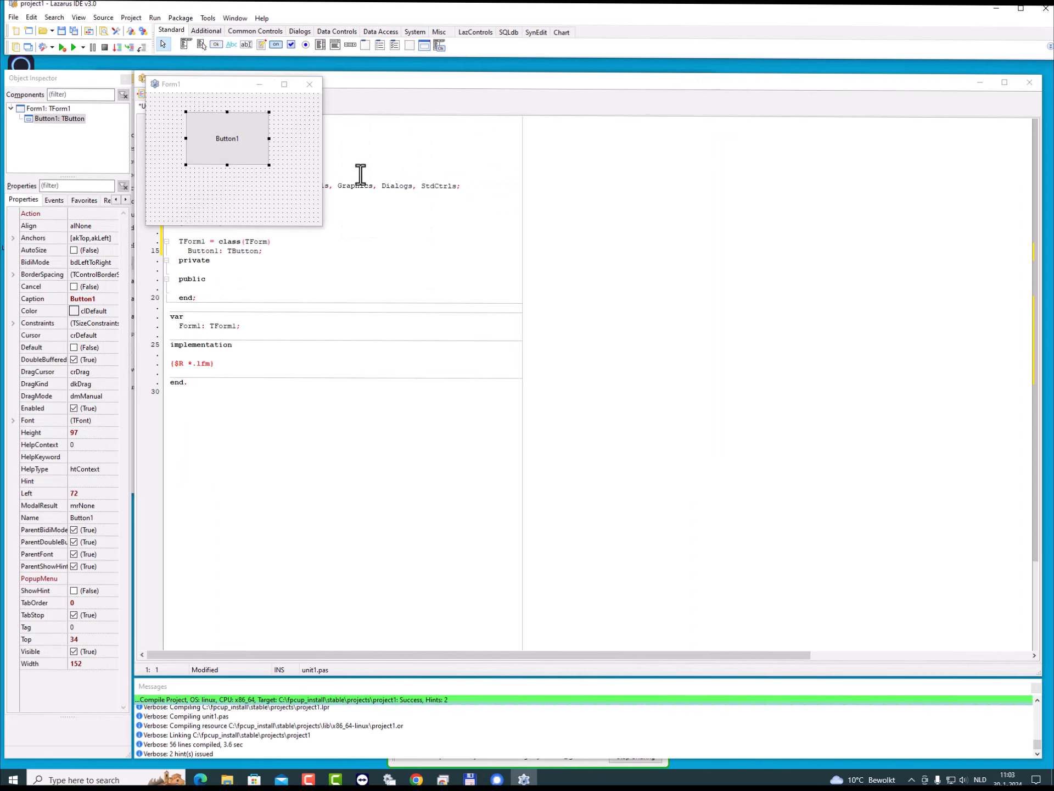
click(142, 30)
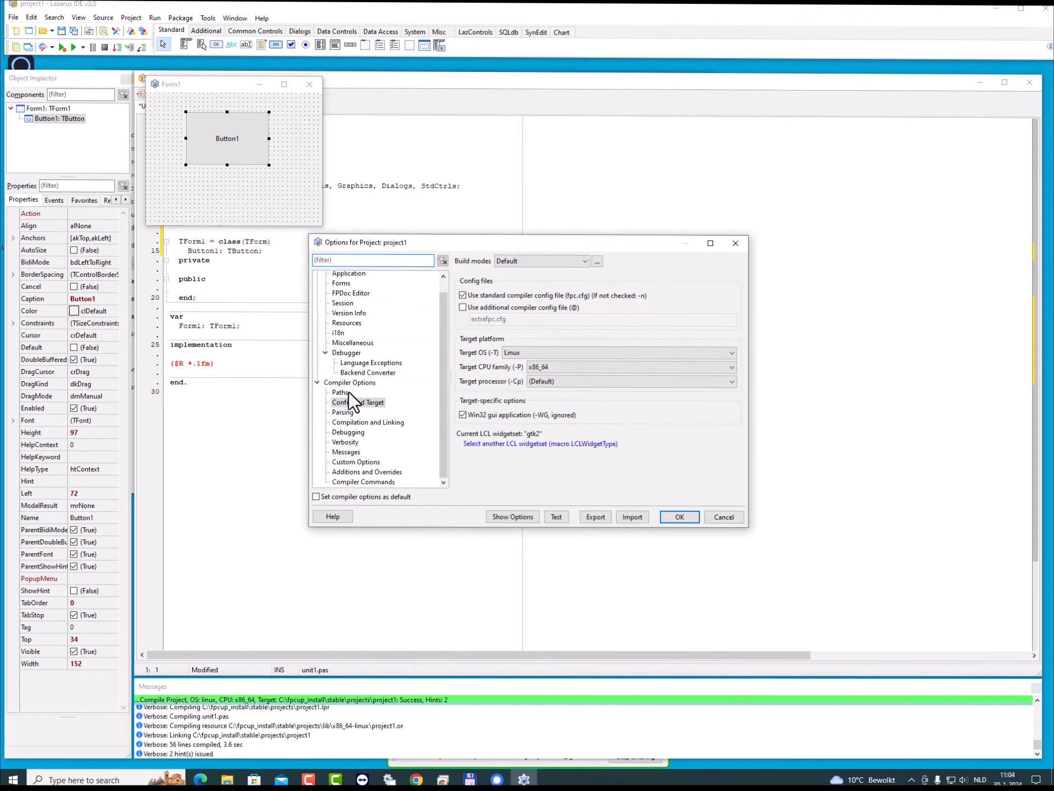
click(341, 392)
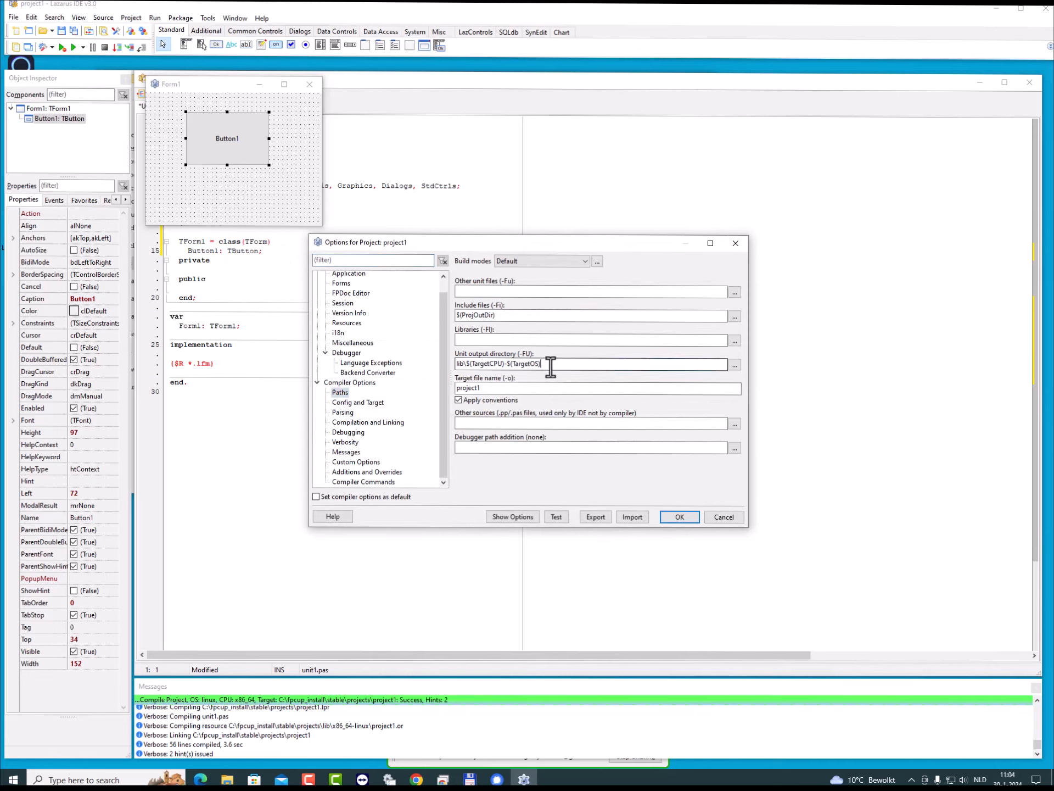
drag(549, 365, 456, 366)
key(ctrl+c)
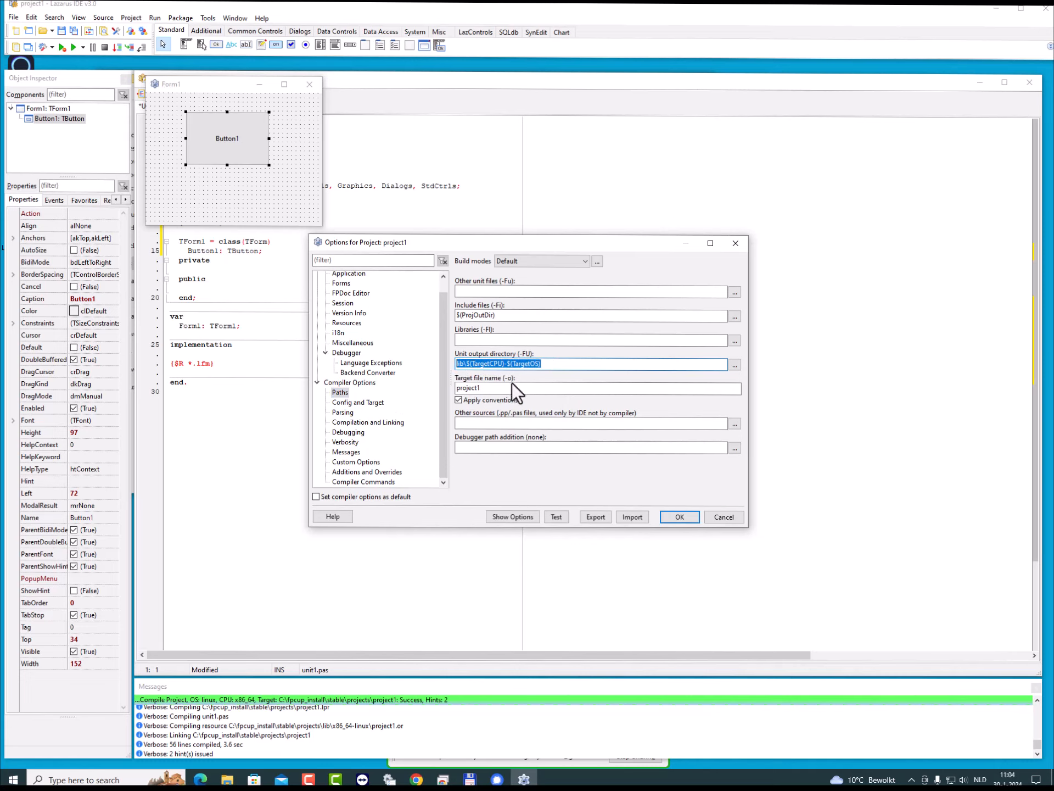
click(481, 388)
drag(482, 389, 453, 390)
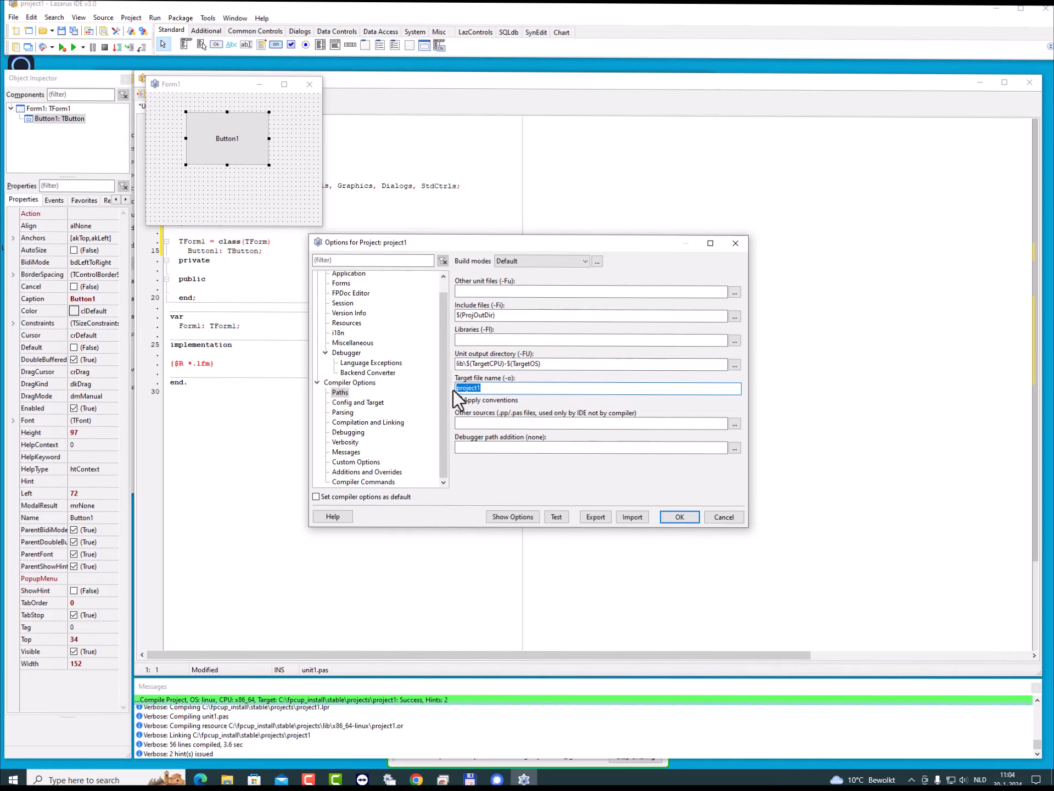
key(ctrl+v)
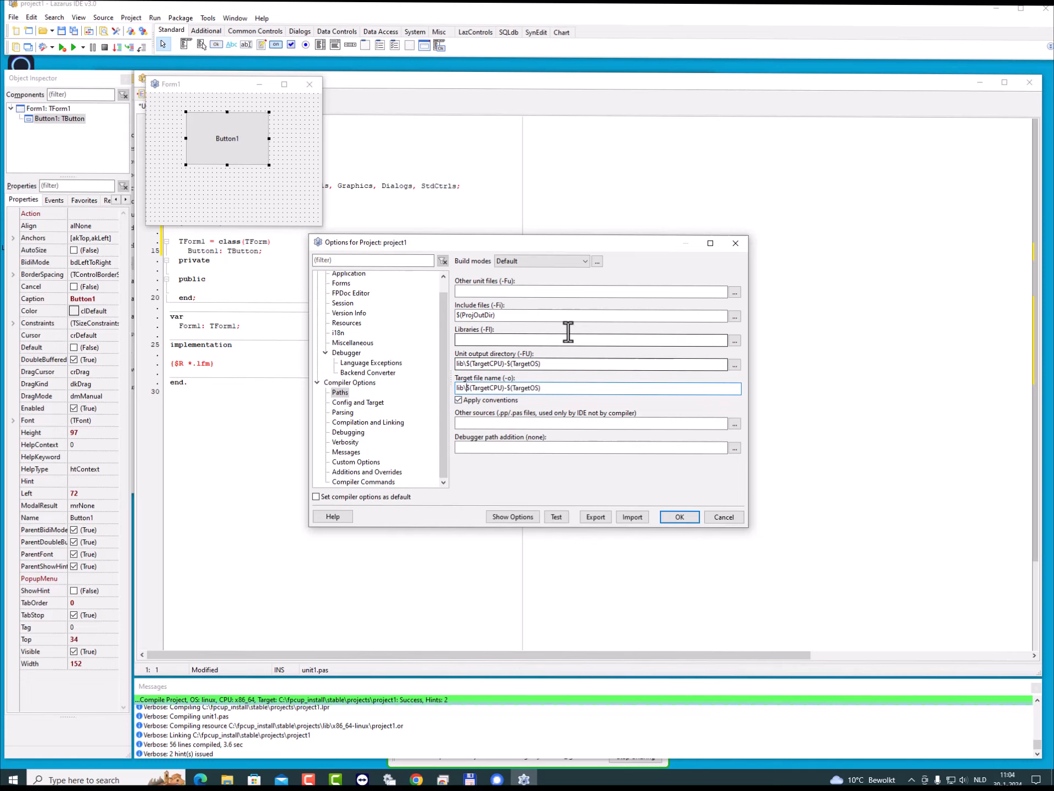
key(Delete)
key(Delete)
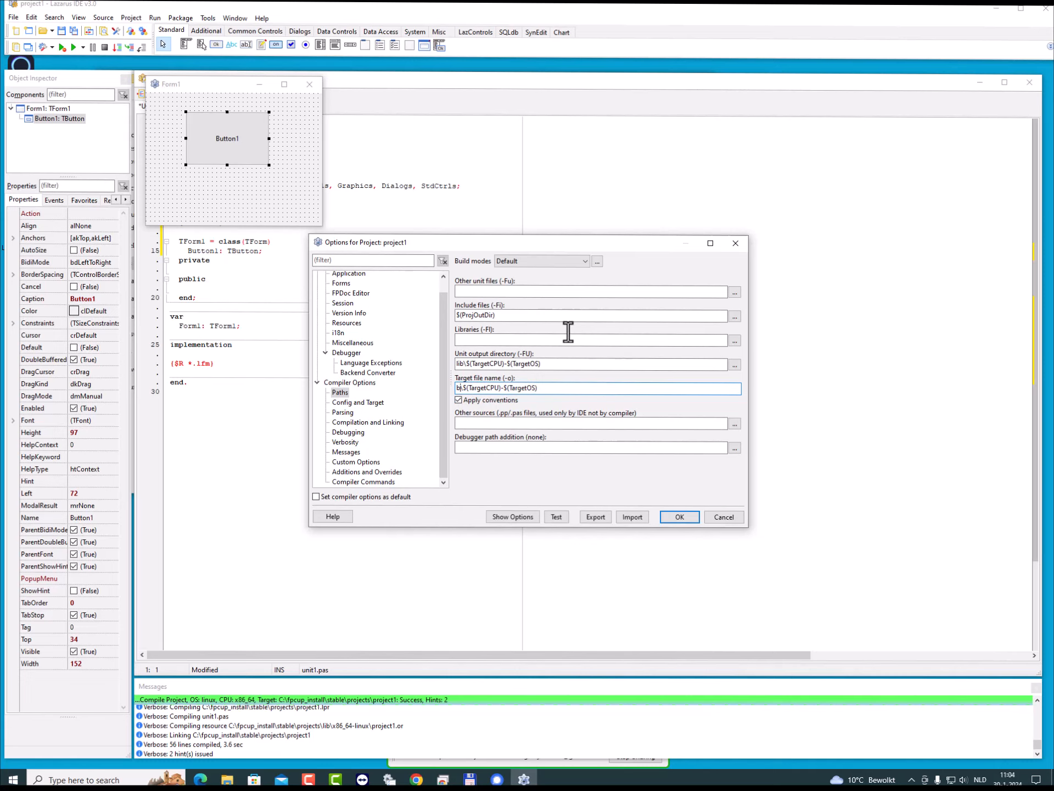
text(in\)
text(testproject)
click(681, 517)
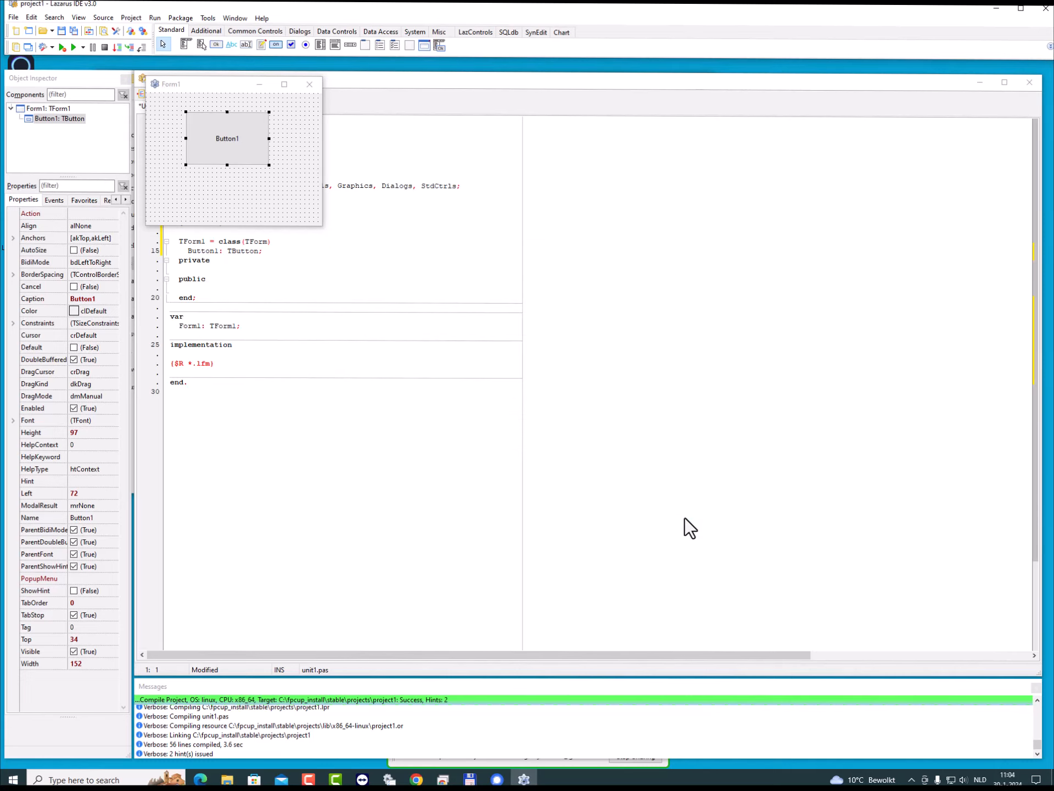
- Compile the project to its new output path without running it, and minimize the IDE
click(152, 18)
click(169, 30)
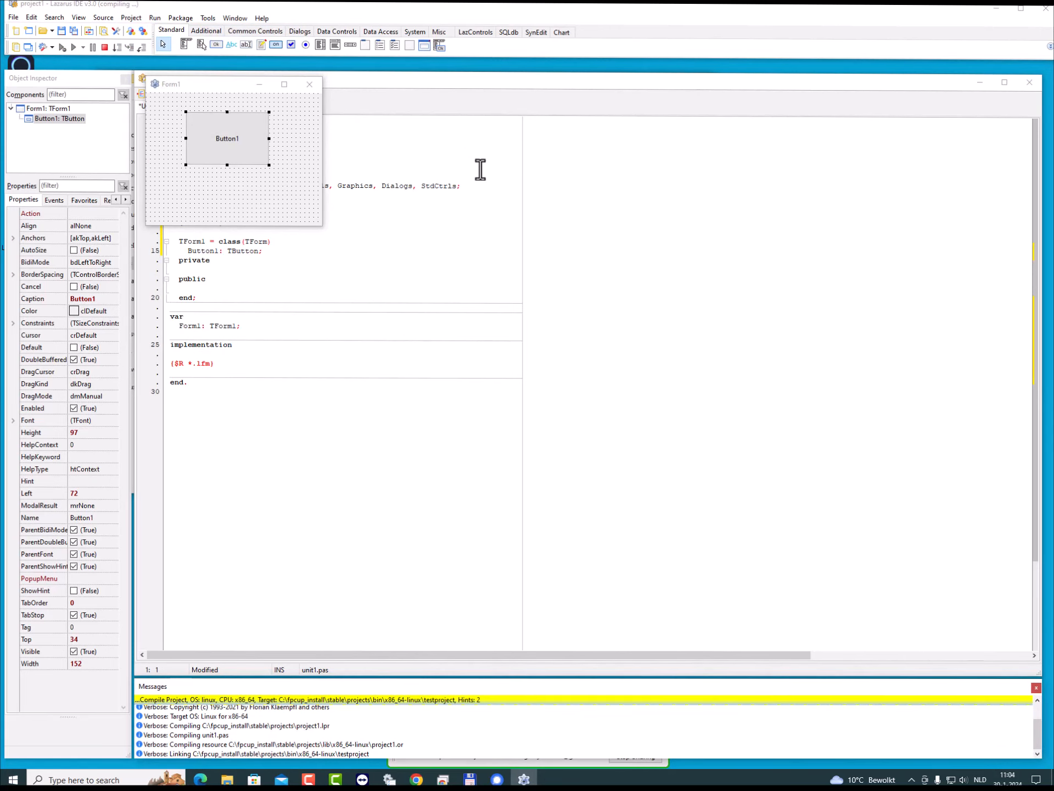
click(991, 10)
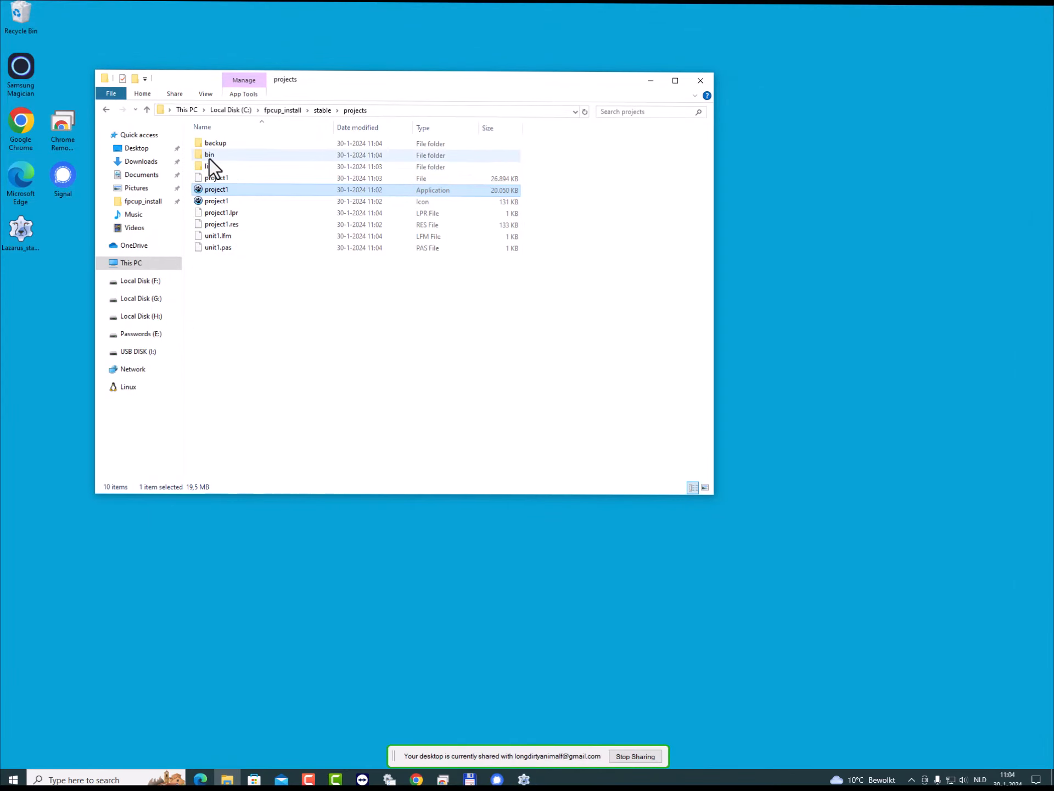
- Check the compiled testproject file in the bin\x86_64-linux folder and return to the bin folder
double_click(209, 158)
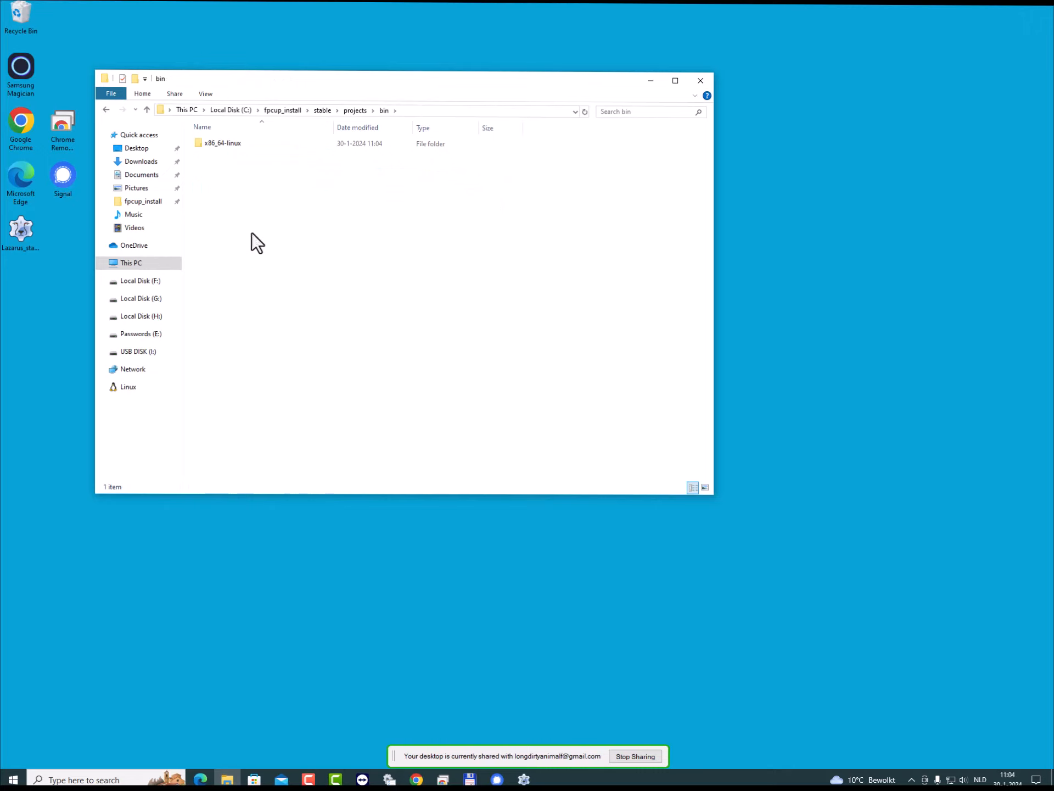
double_click(218, 144)
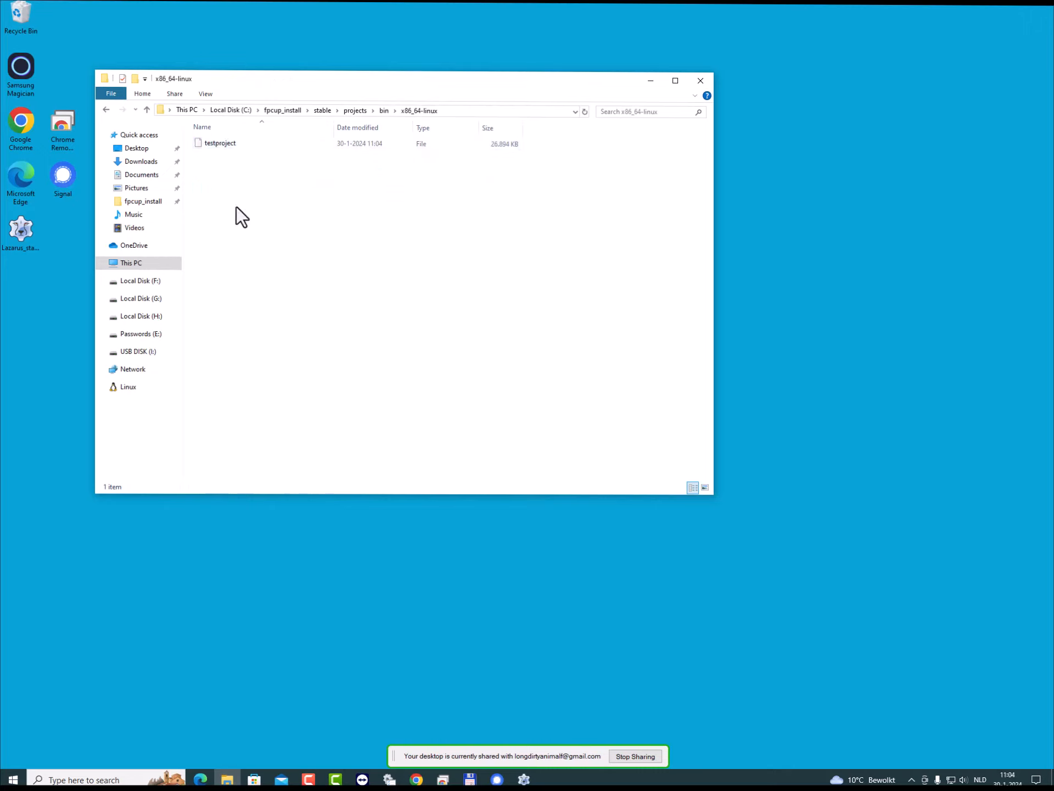
click(222, 143)
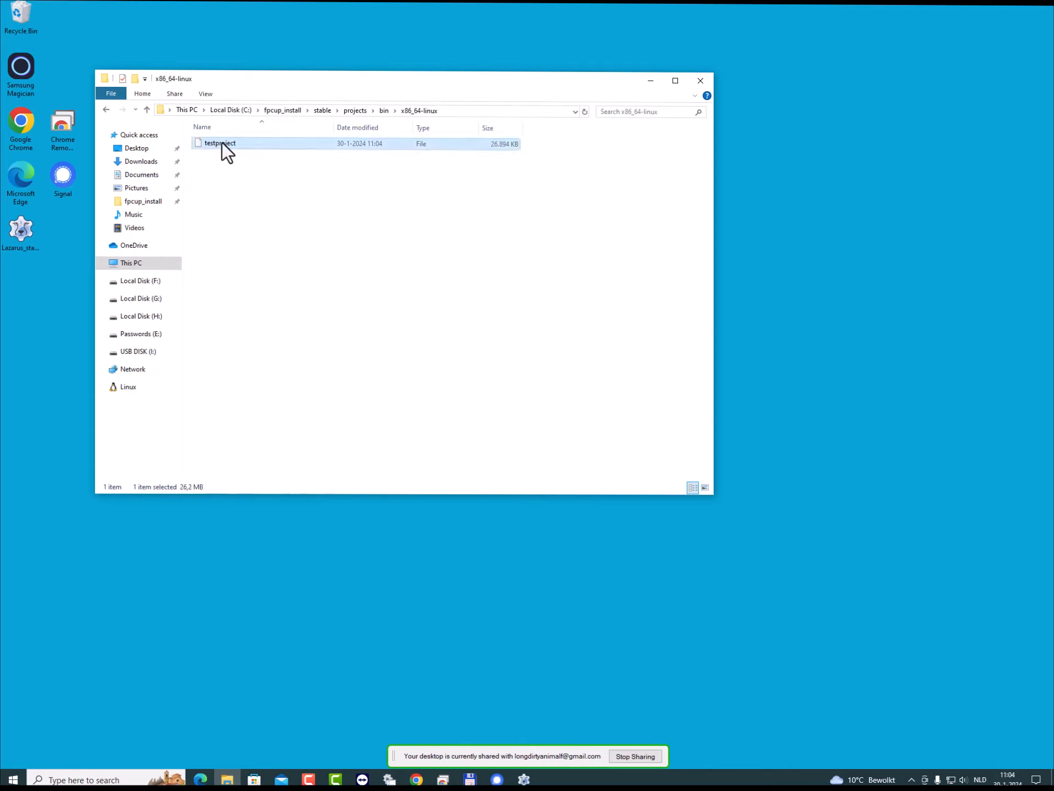
click(384, 111)
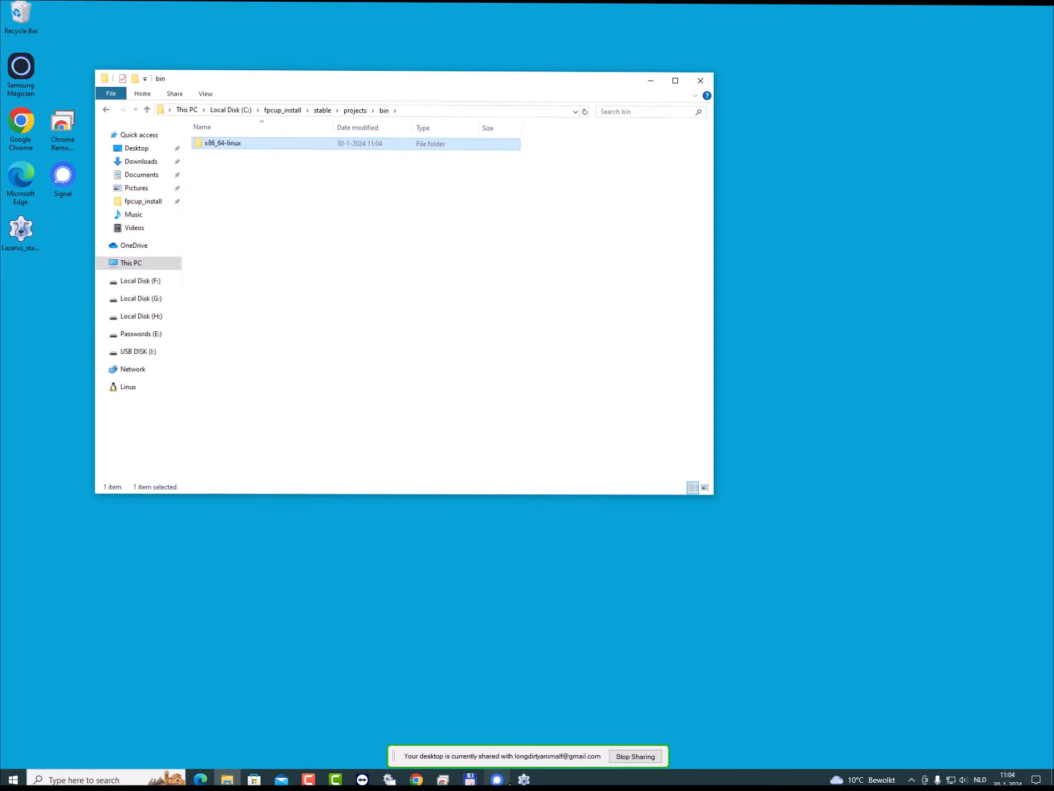
- In Lazarus, add a project build mode named Linuxx64 based on the Default mode
click(524, 779)
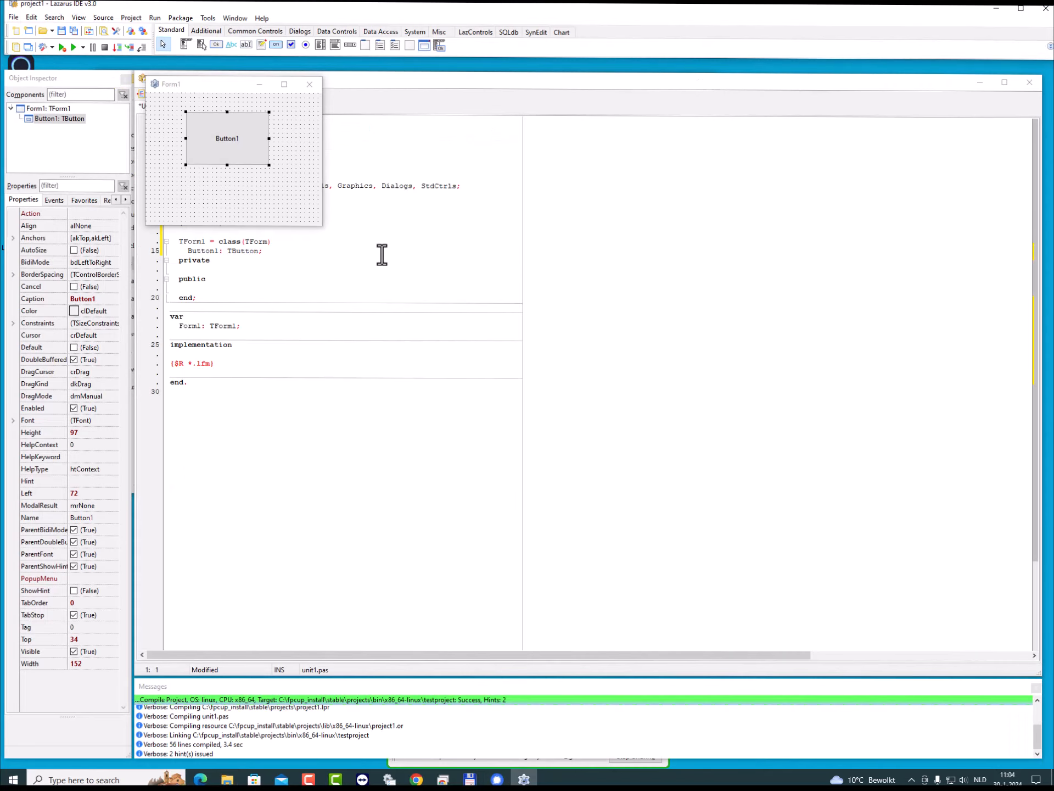
click(143, 31)
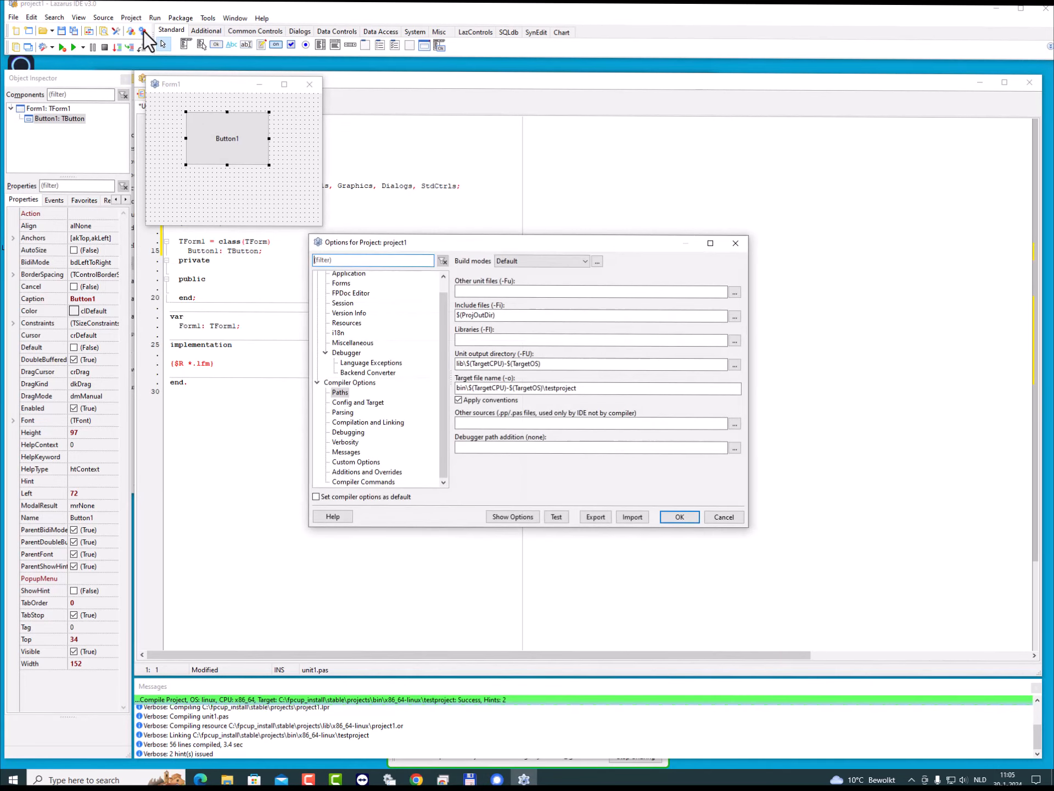
click(359, 383)
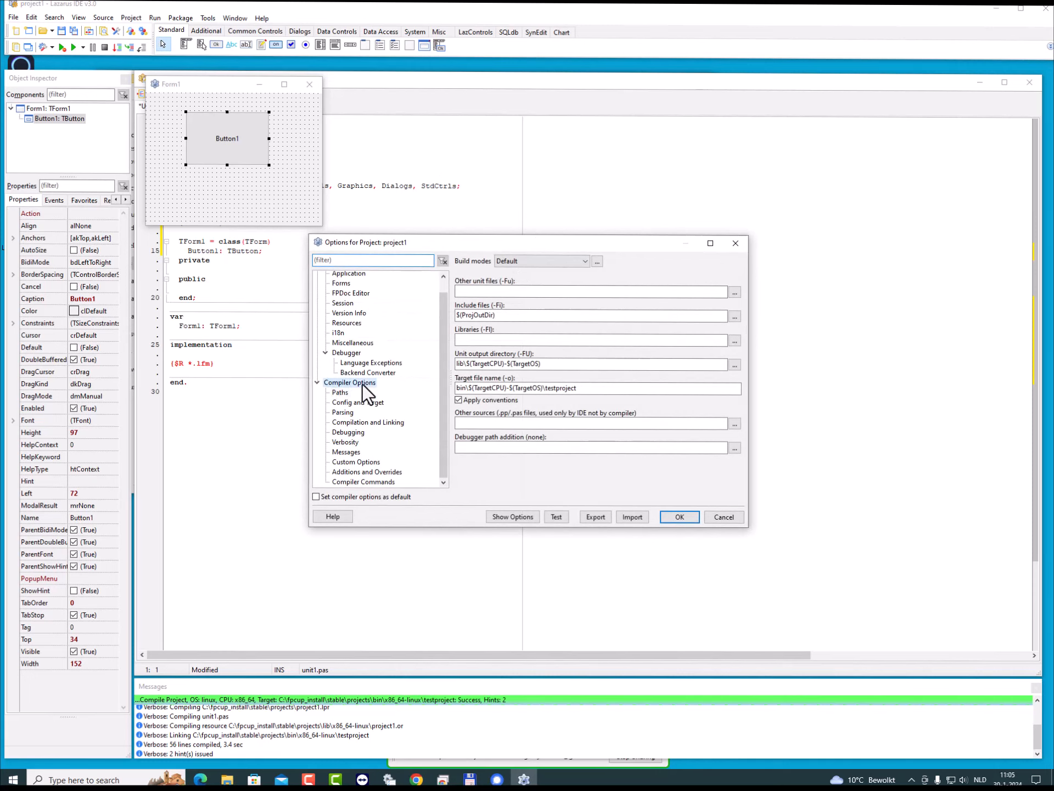
click(597, 261)
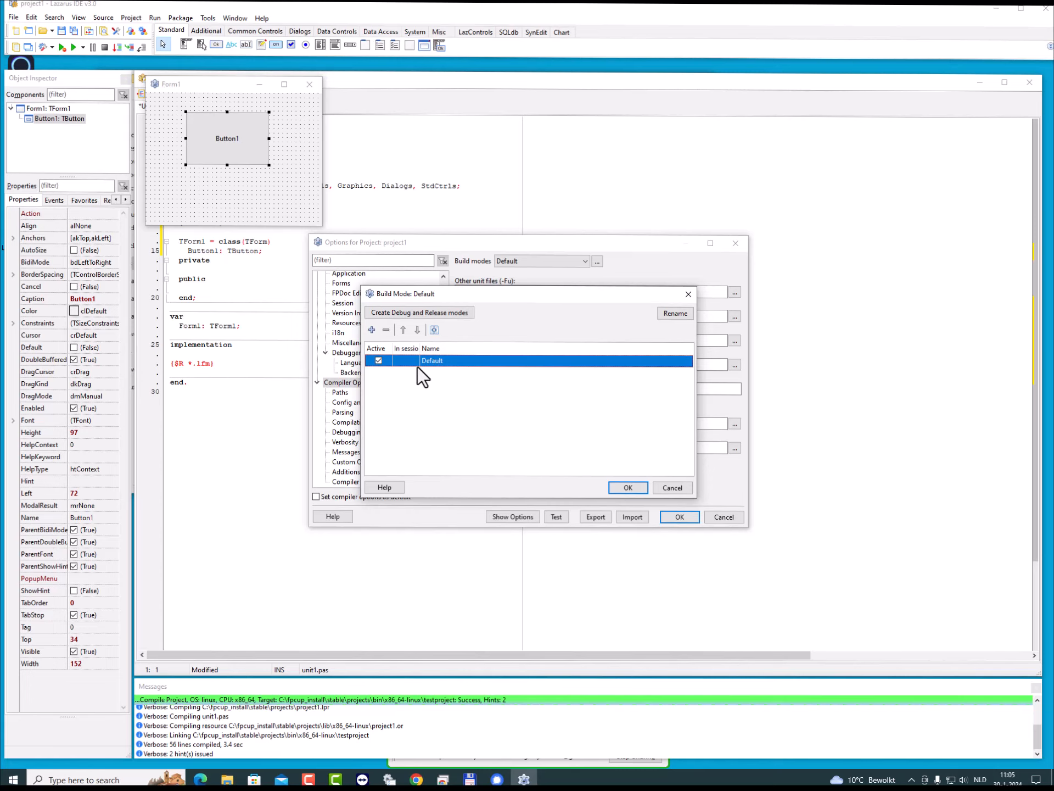
click(371, 329)
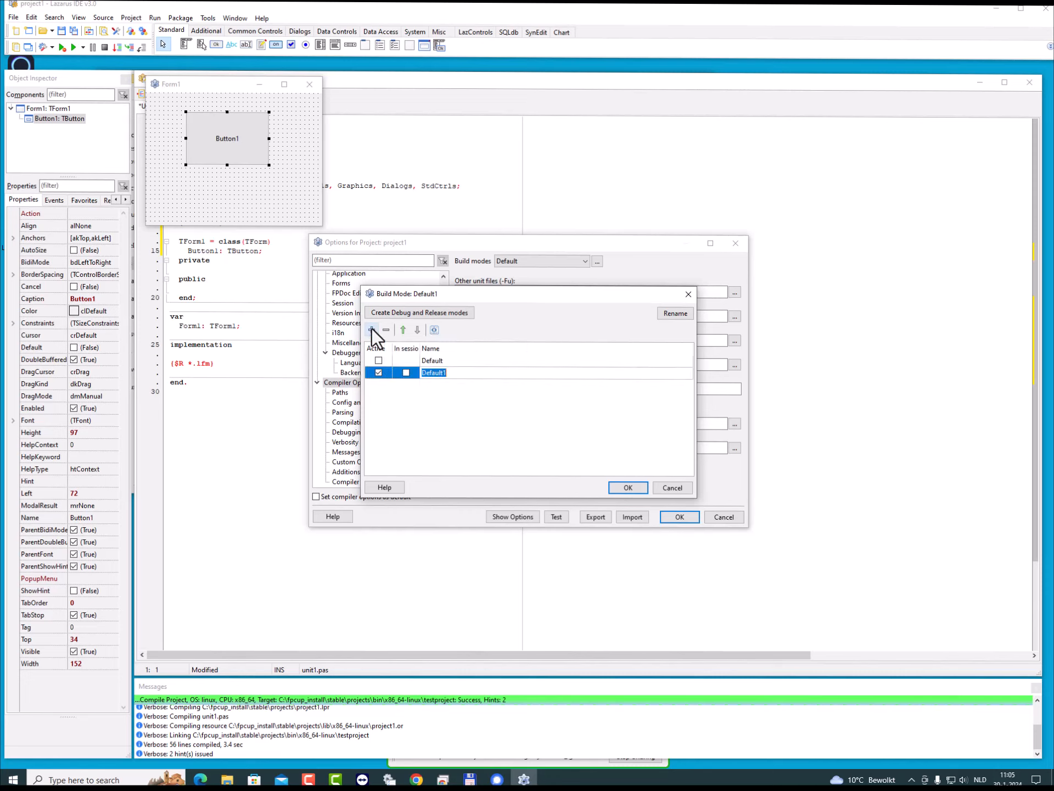
click(448, 376)
drag(449, 375, 420, 372)
key(Return)
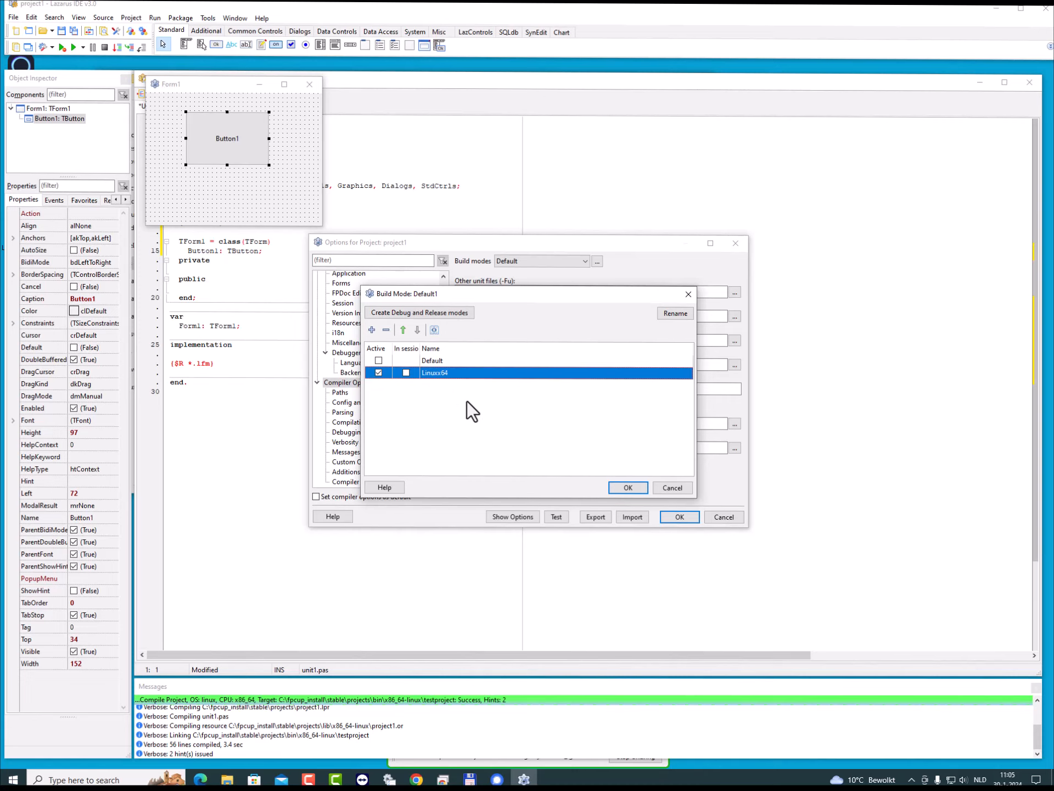
- Add two more build modes based on Default, named Win32 and Win64, and accept the build mode list
click(434, 362)
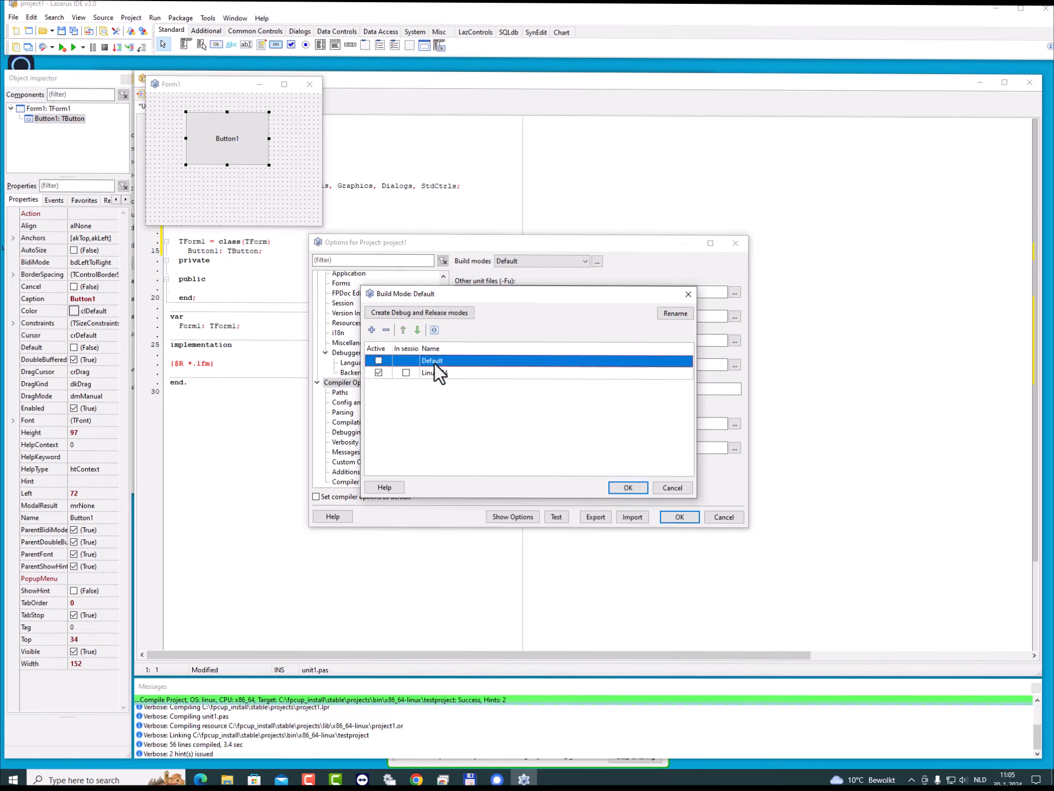
click(371, 329)
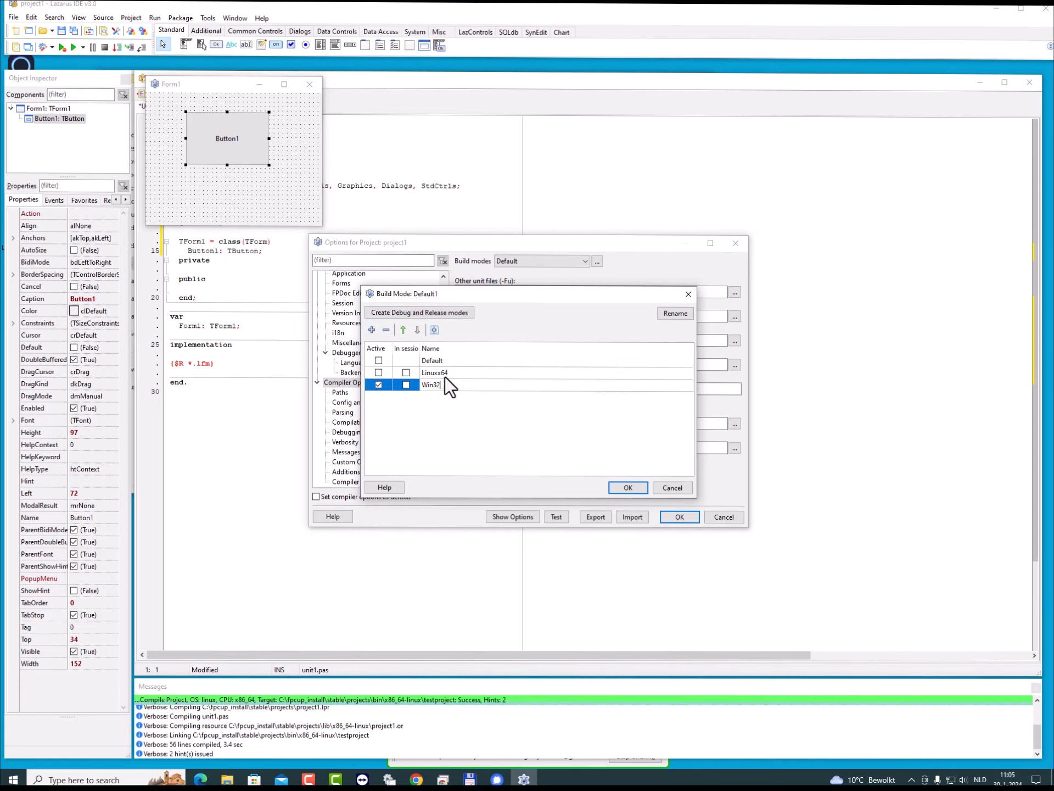
key(Return)
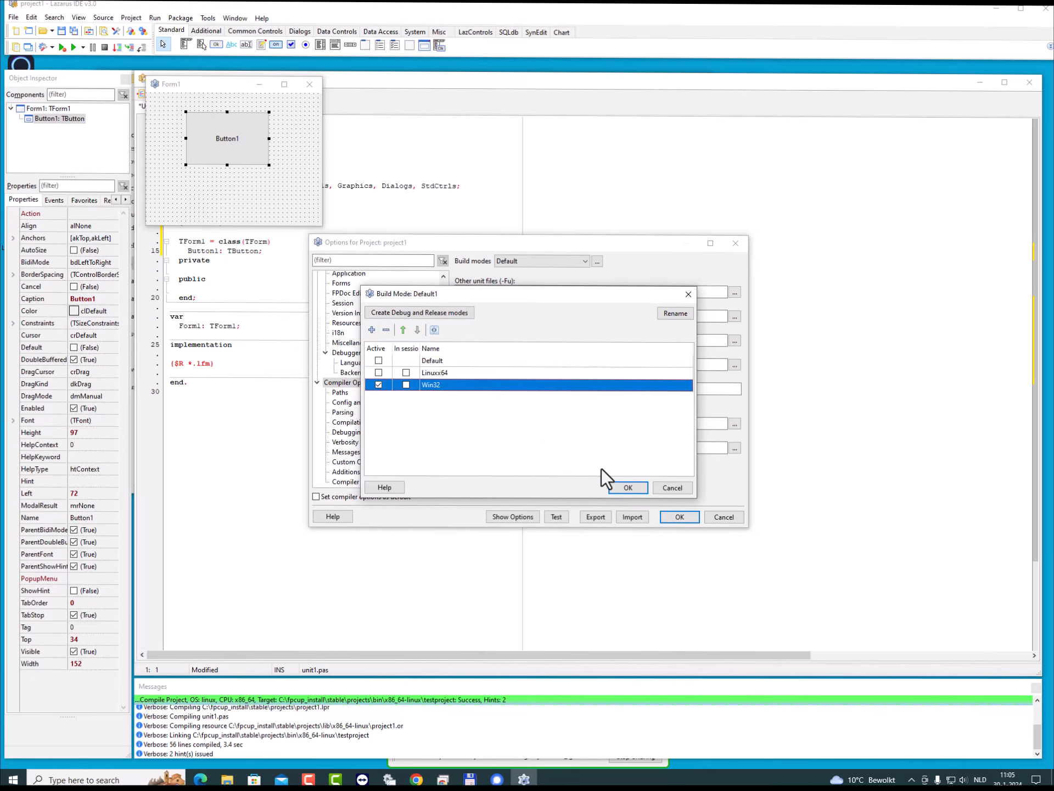
click(426, 361)
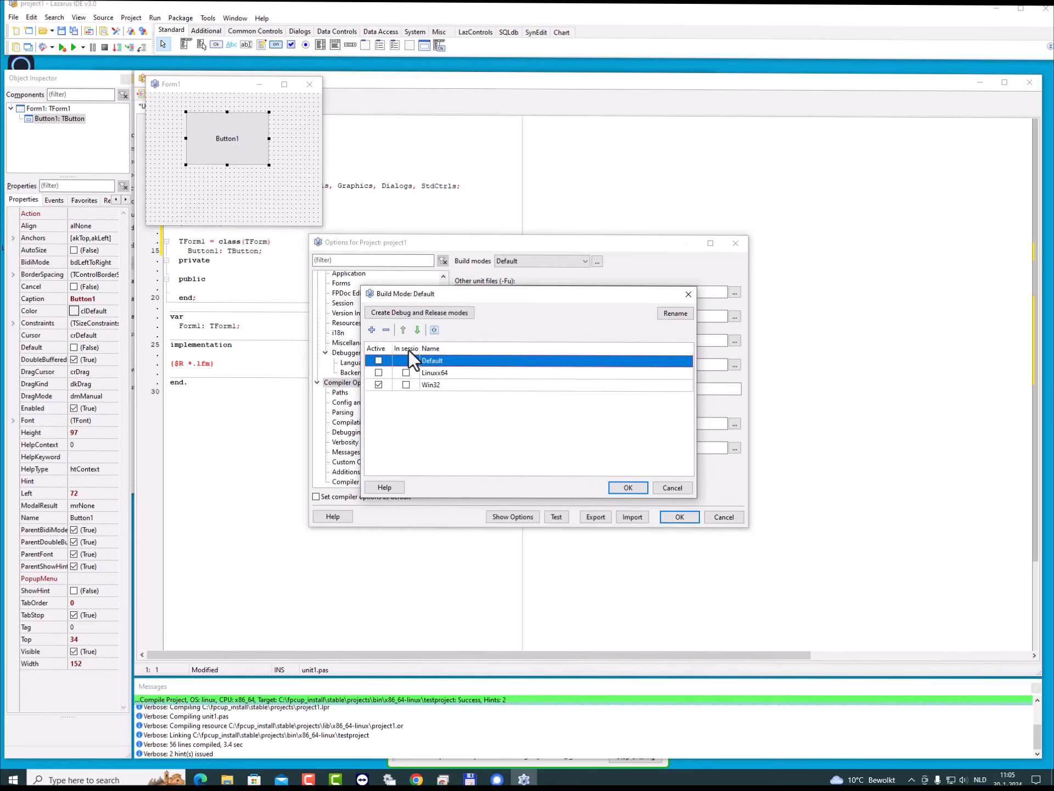
click(373, 330)
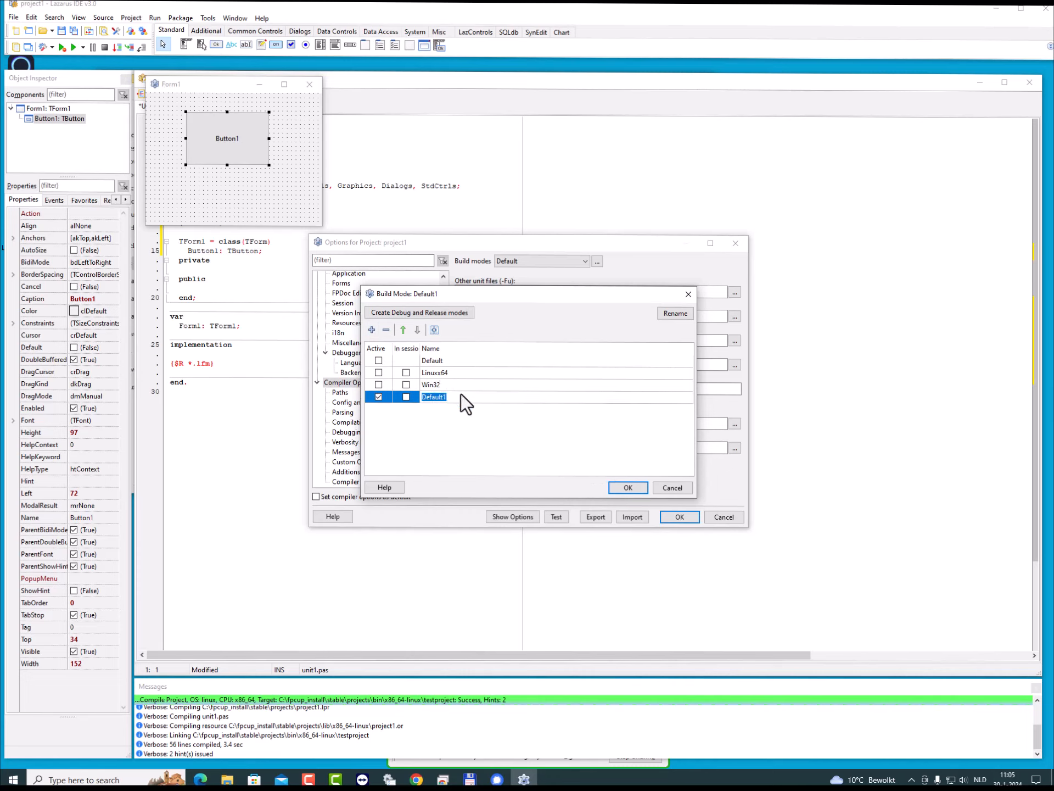
text(Win64)
key(Return)
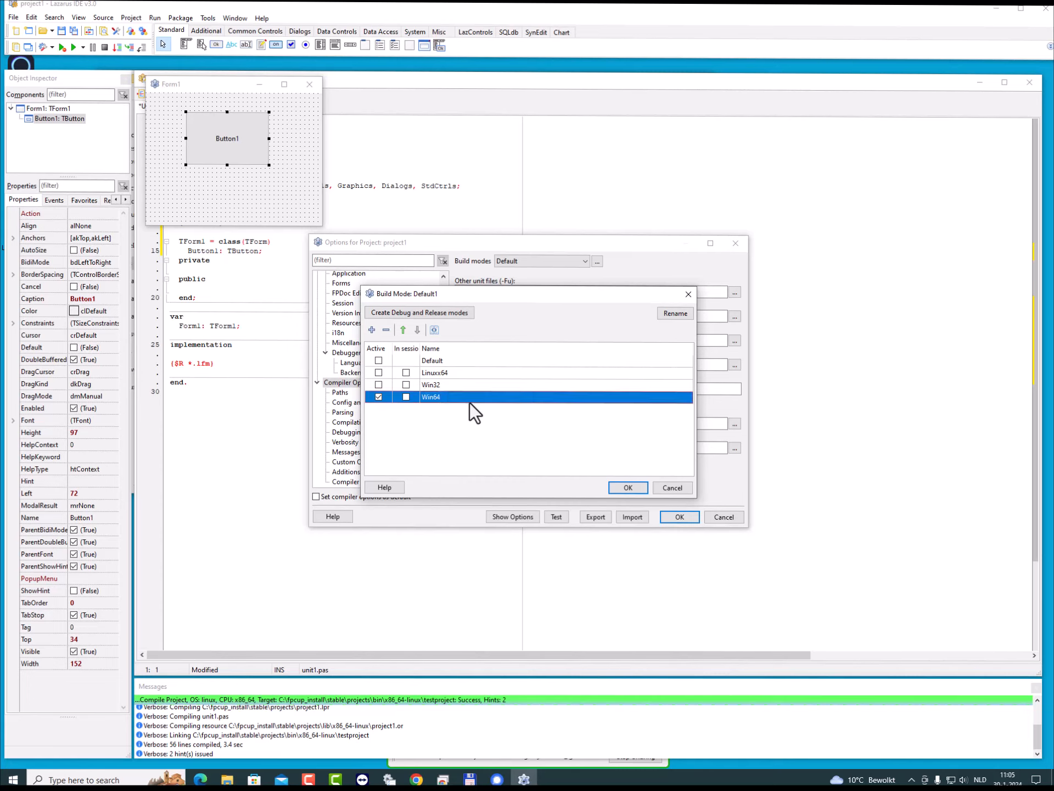
click(469, 386)
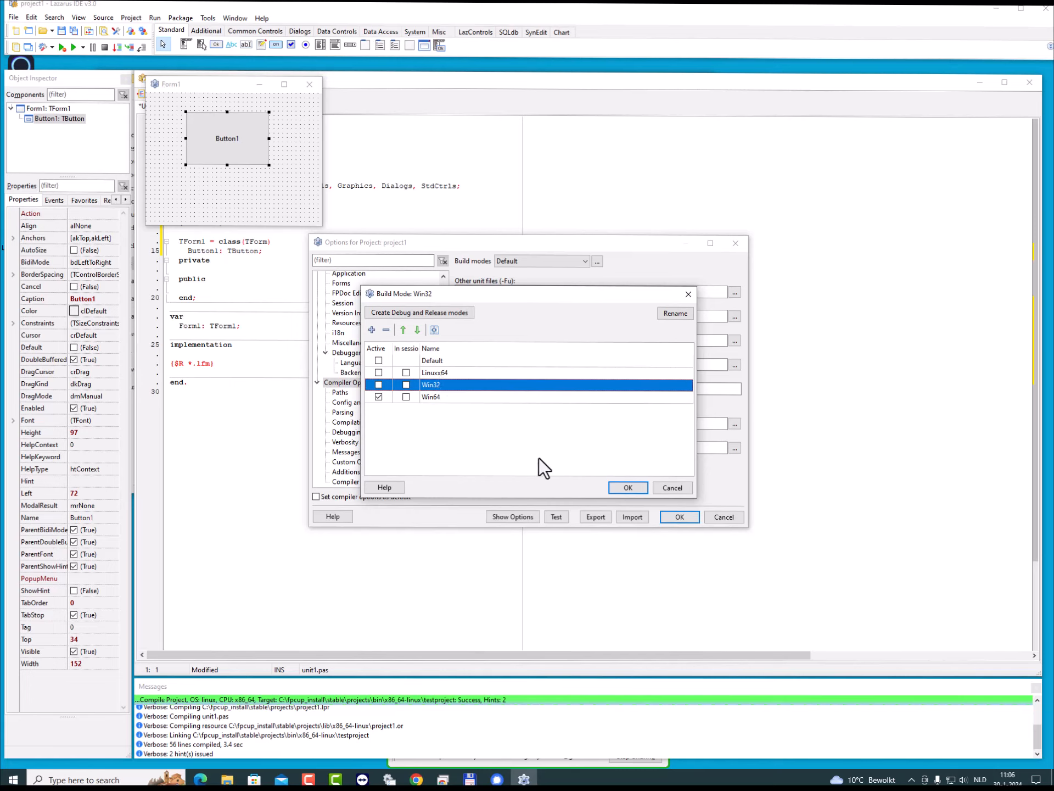
click(628, 488)
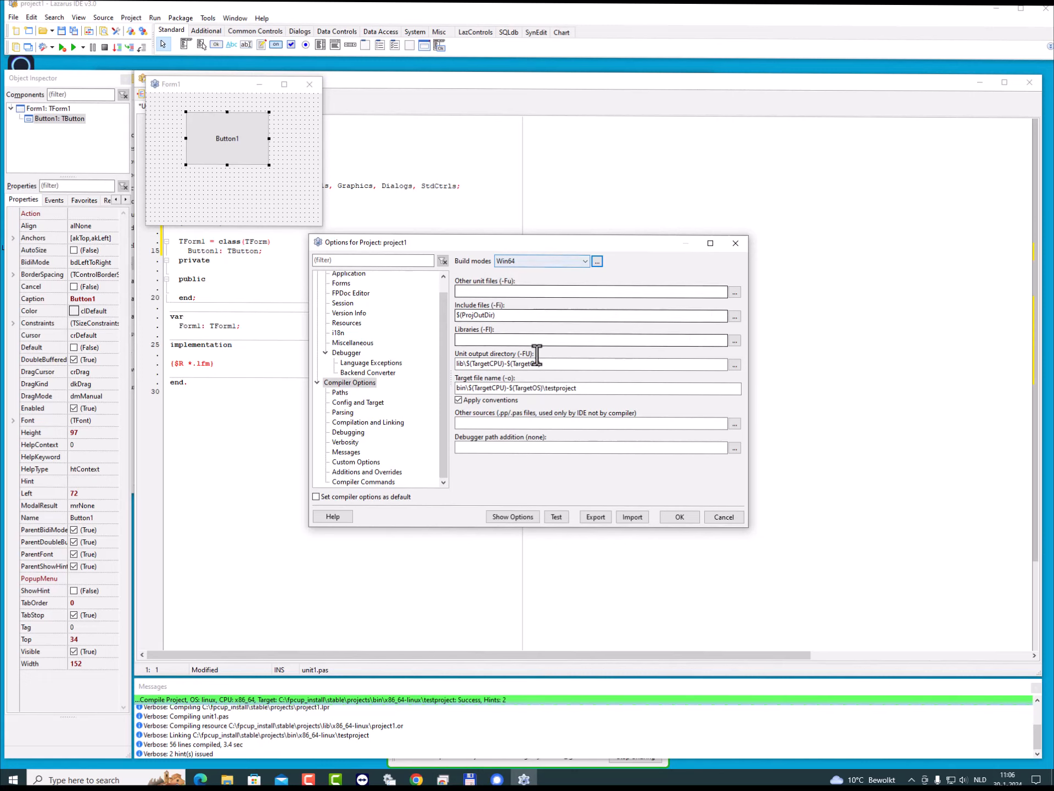
- Set the target OS of the Win64 build mode to Win64
click(360, 404)
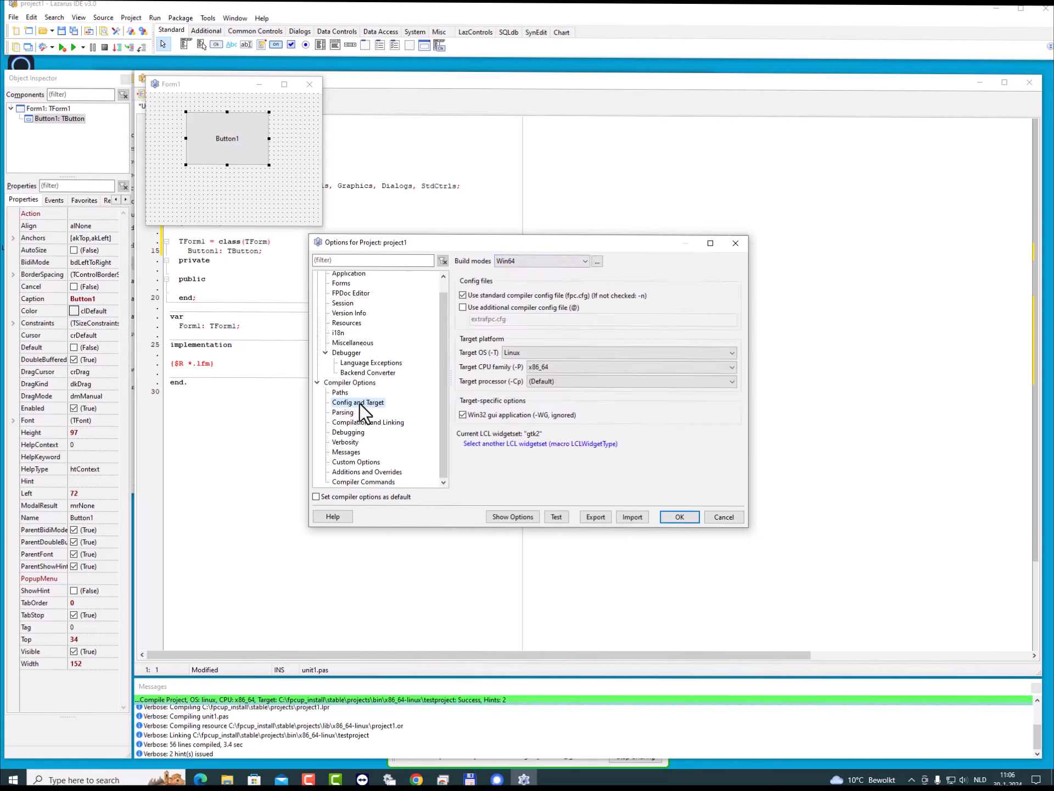
click(529, 352)
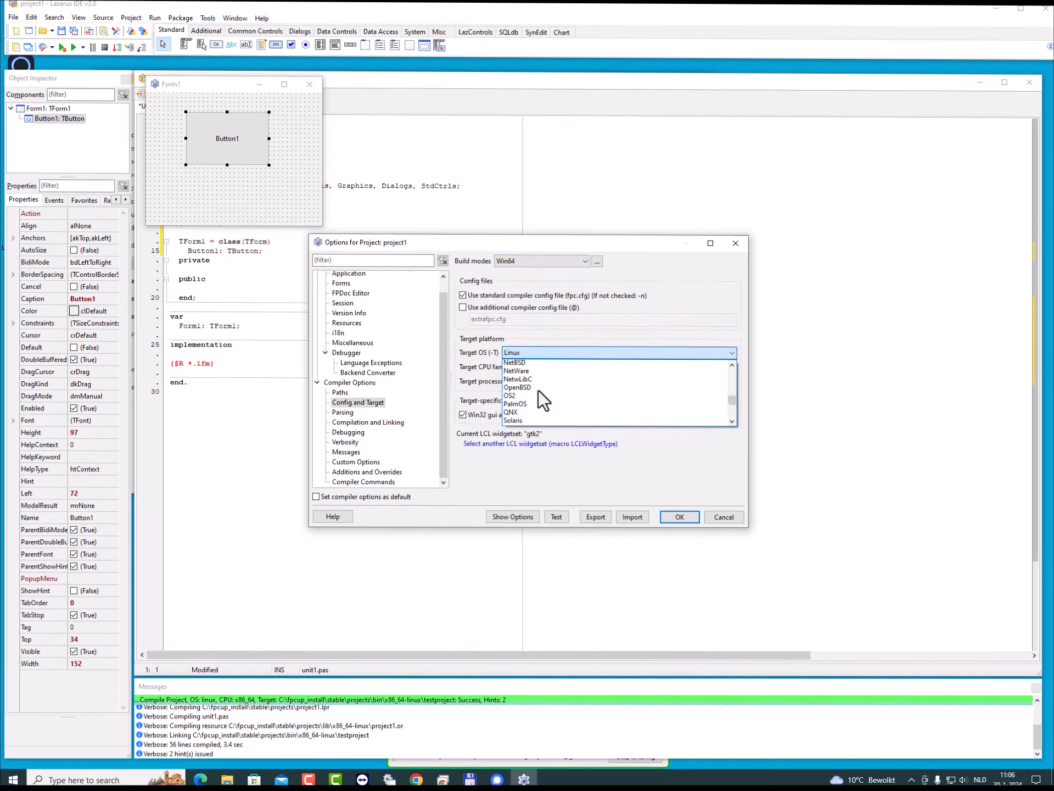
scroll(538, 390, down, 3)
click(522, 403)
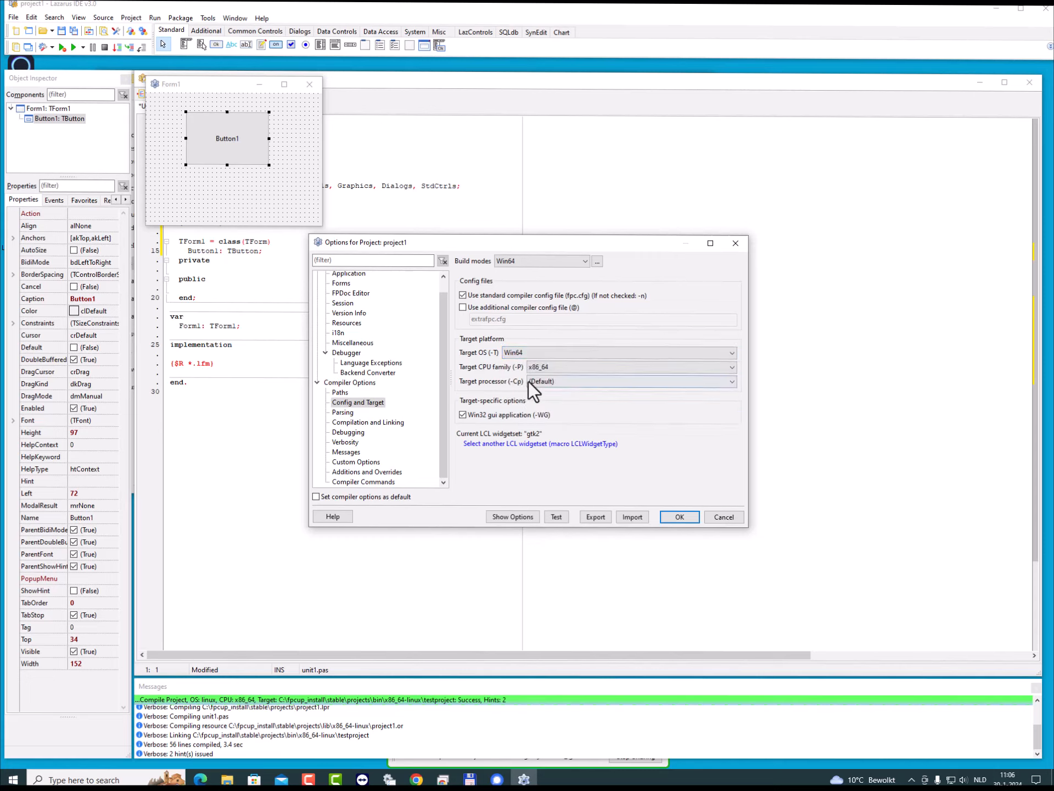
- Set the Win32 build mode's target OS to Win32 and its target CPU family to i386
click(585, 258)
click(539, 287)
click(545, 353)
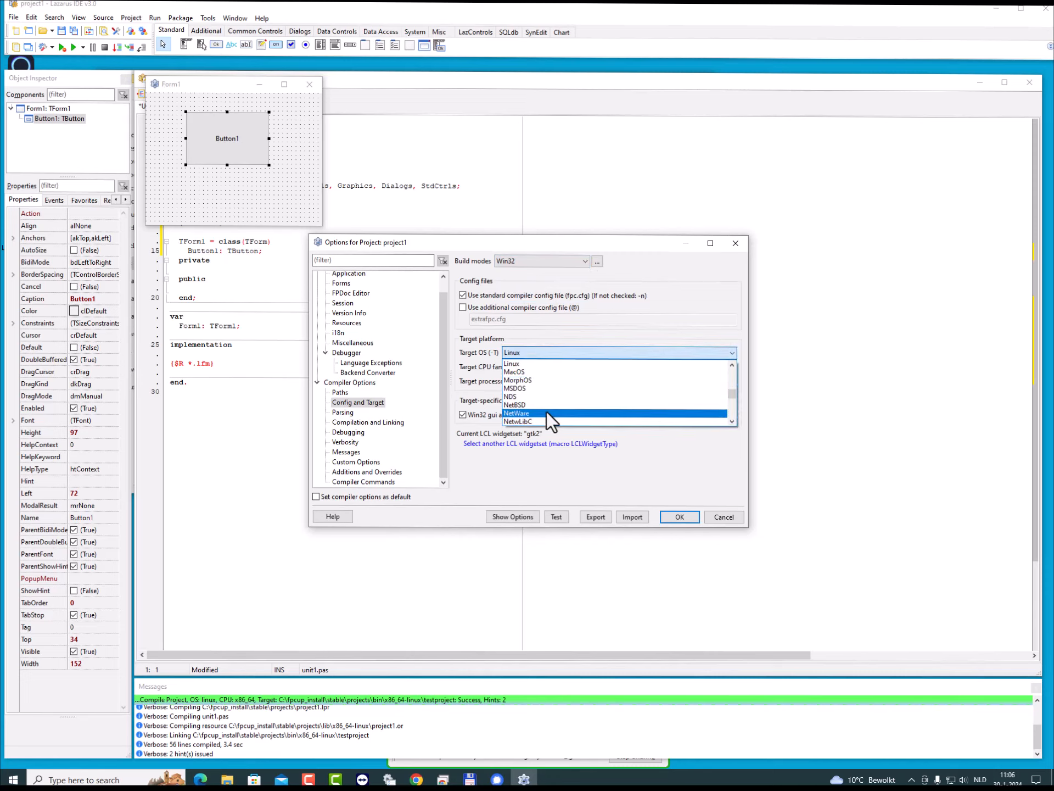
scroll(546, 411, down, 5)
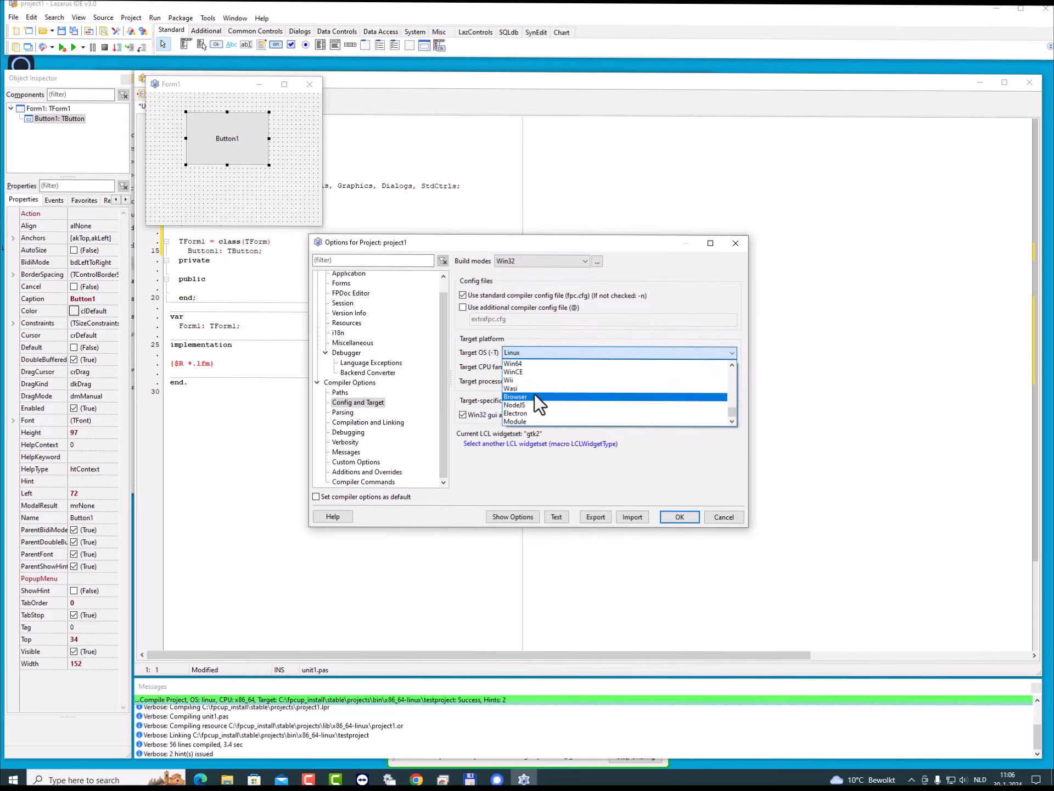
scroll(535, 393, up, 3)
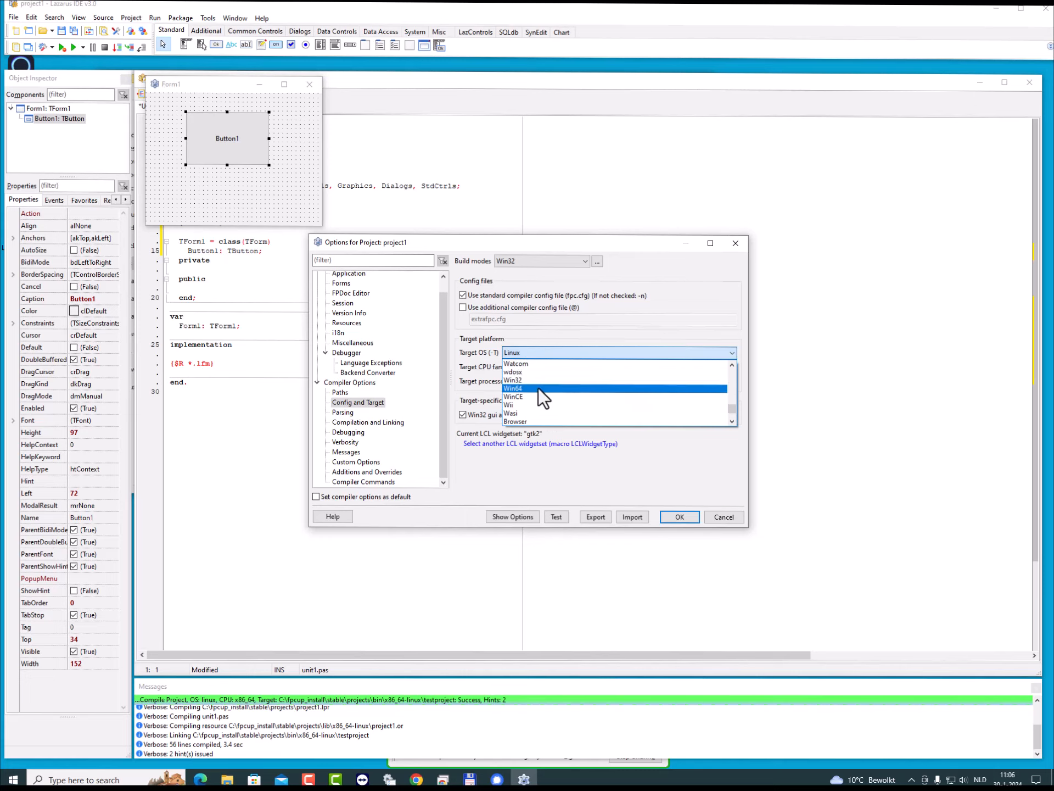
click(528, 380)
click(546, 367)
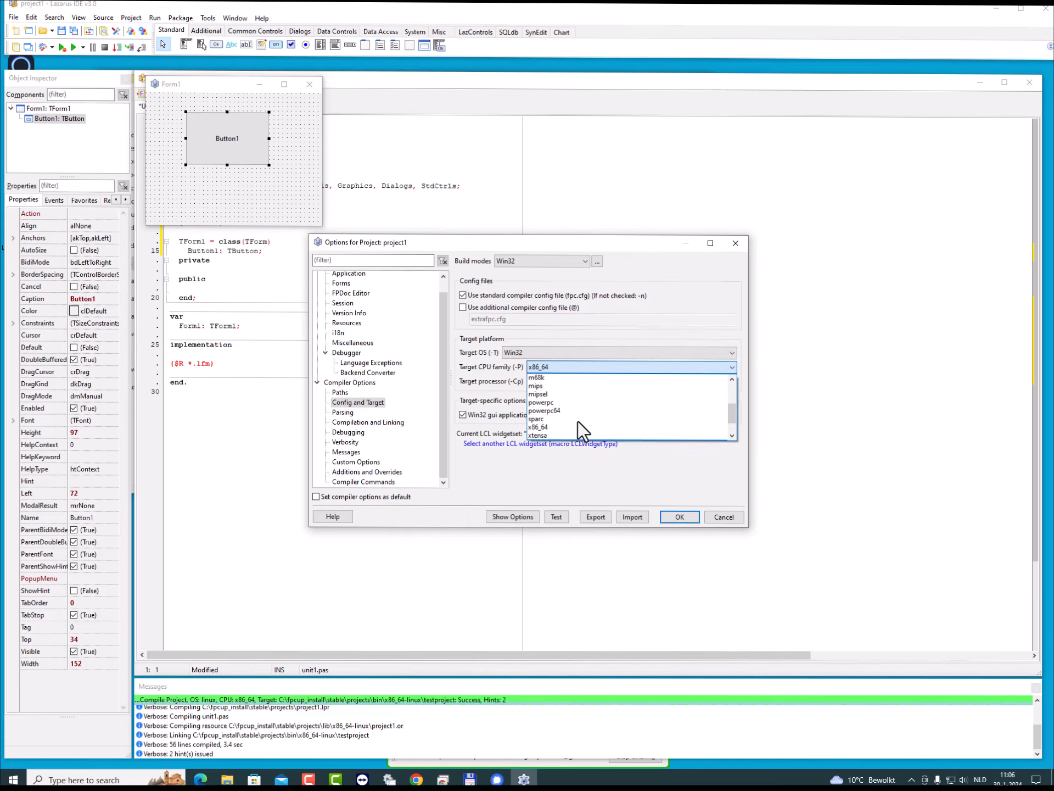
scroll(578, 420, up, 4)
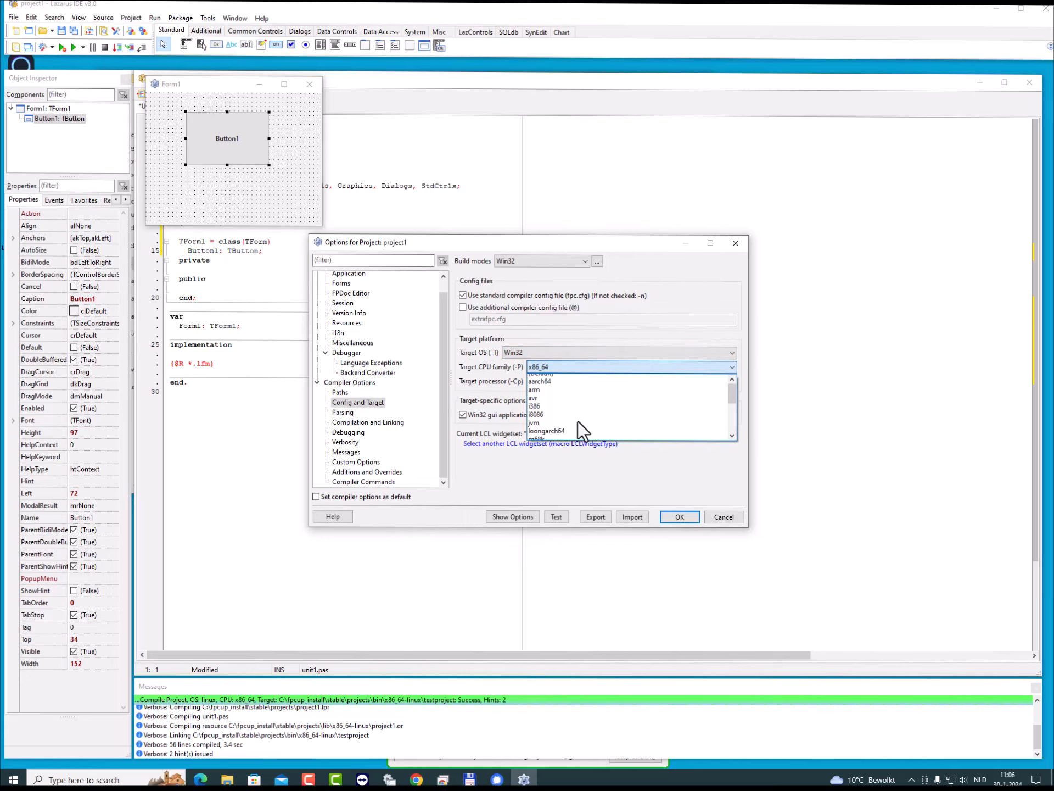
click(544, 412)
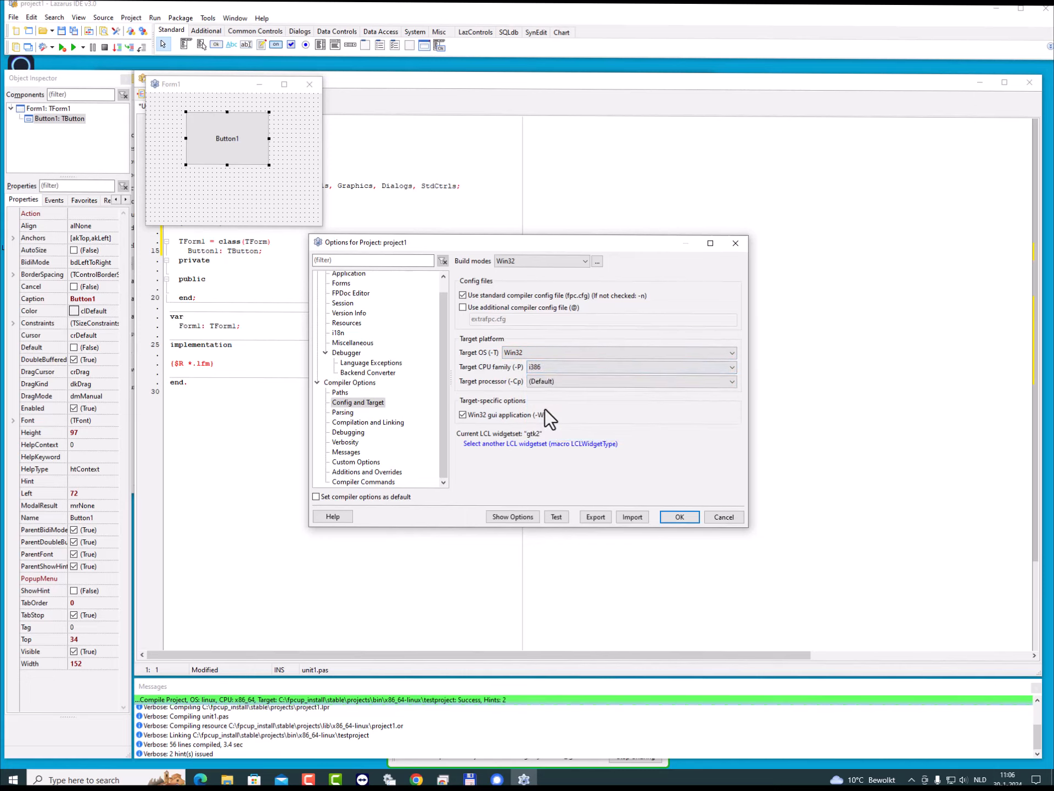
- Review the Linuxx64 build mode's target, and try resetting the Default mode's target OS and CPU family to (Default)
click(586, 262)
click(539, 279)
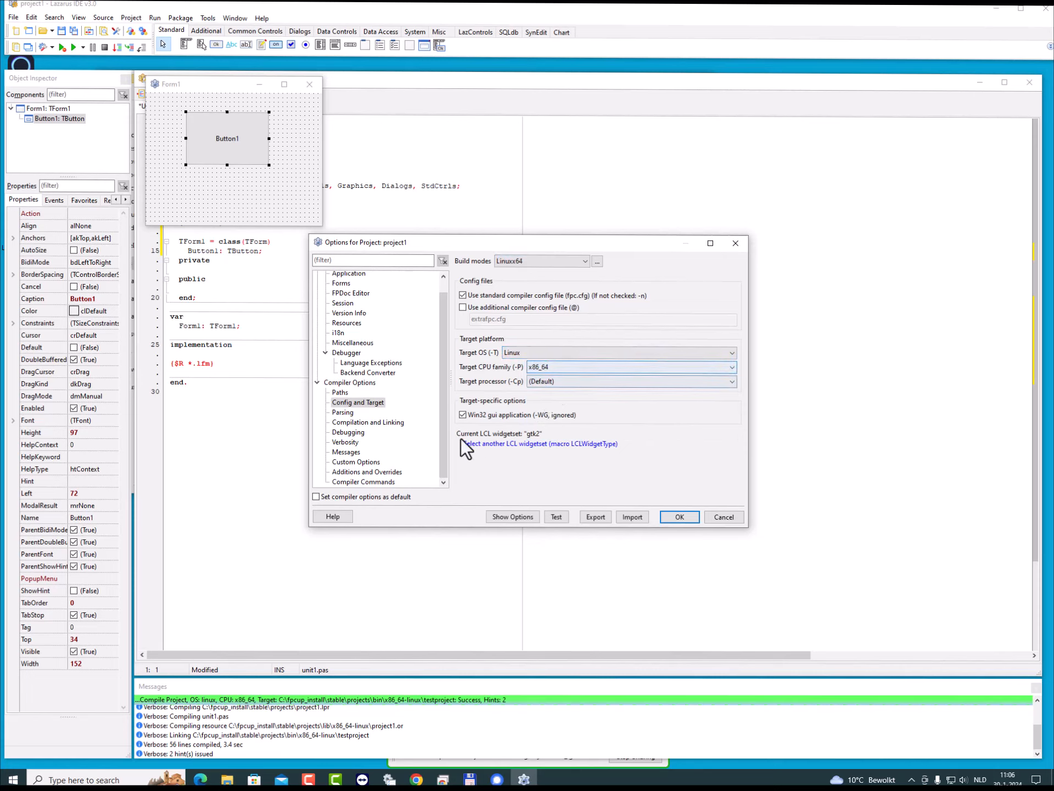
click(583, 263)
click(569, 269)
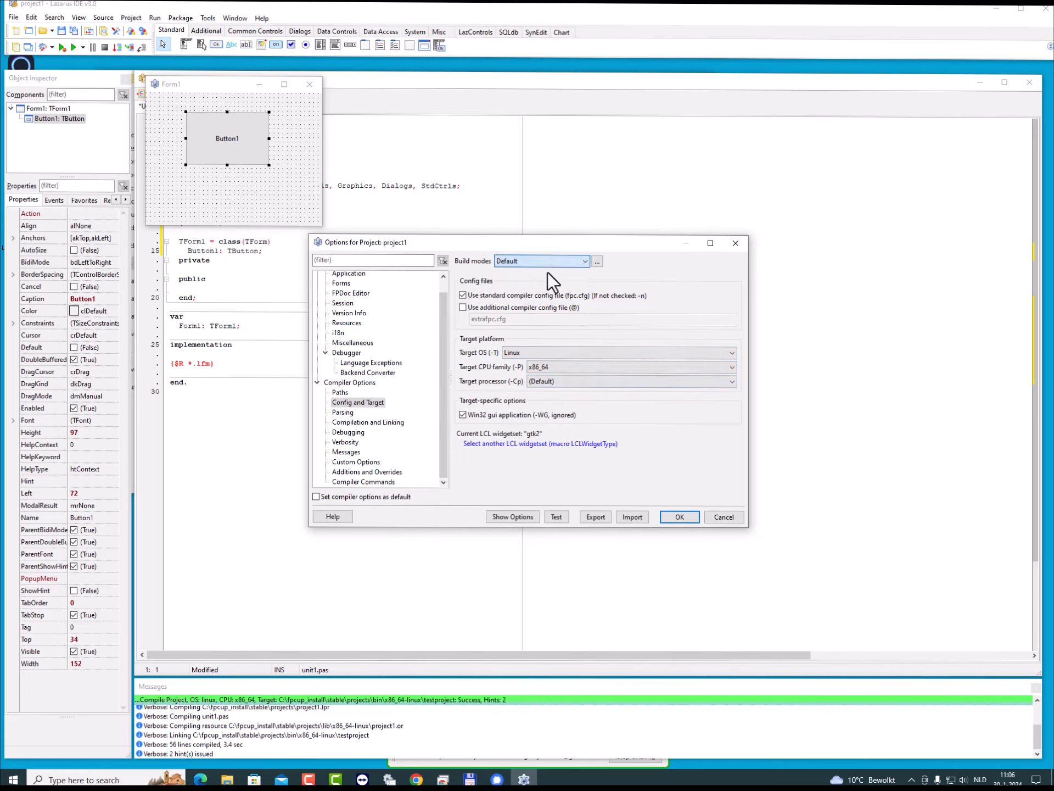
click(529, 357)
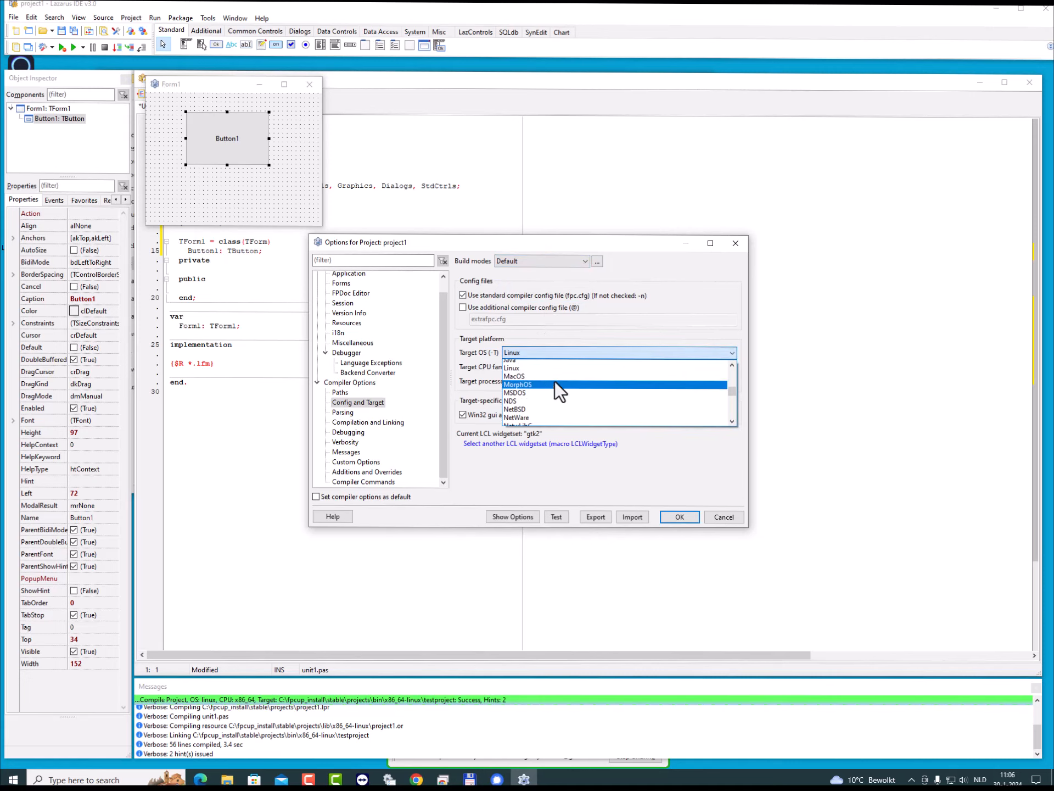
scroll(555, 381, up, 2)
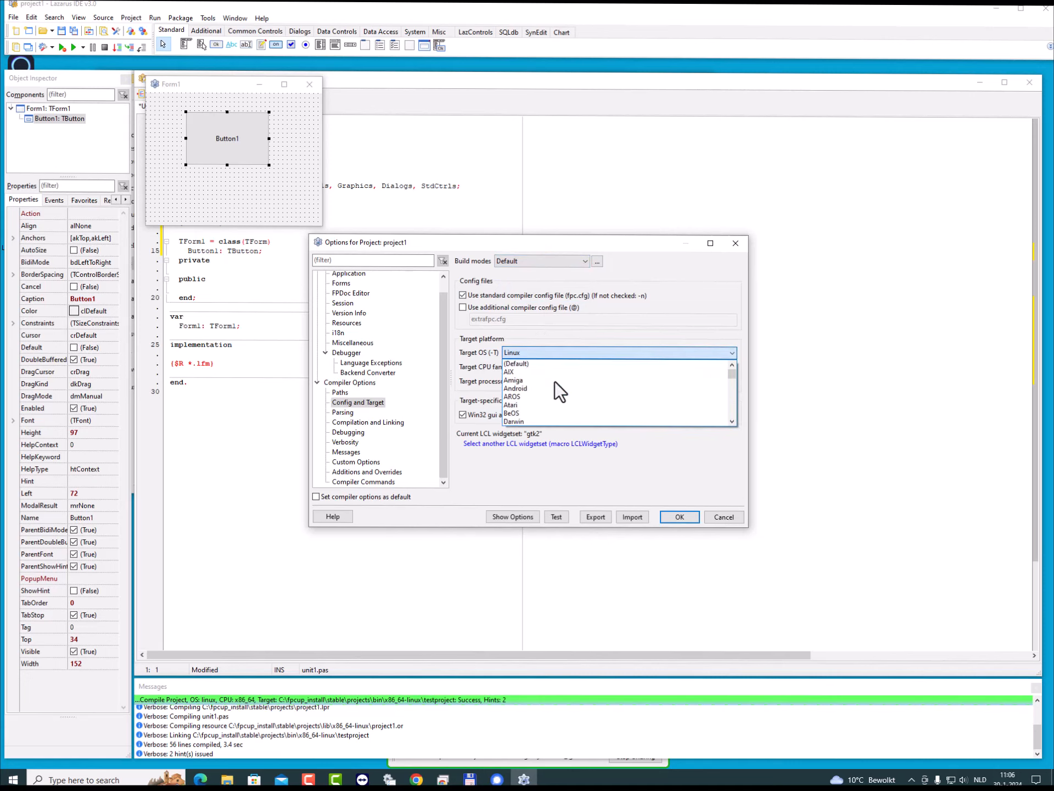
click(538, 358)
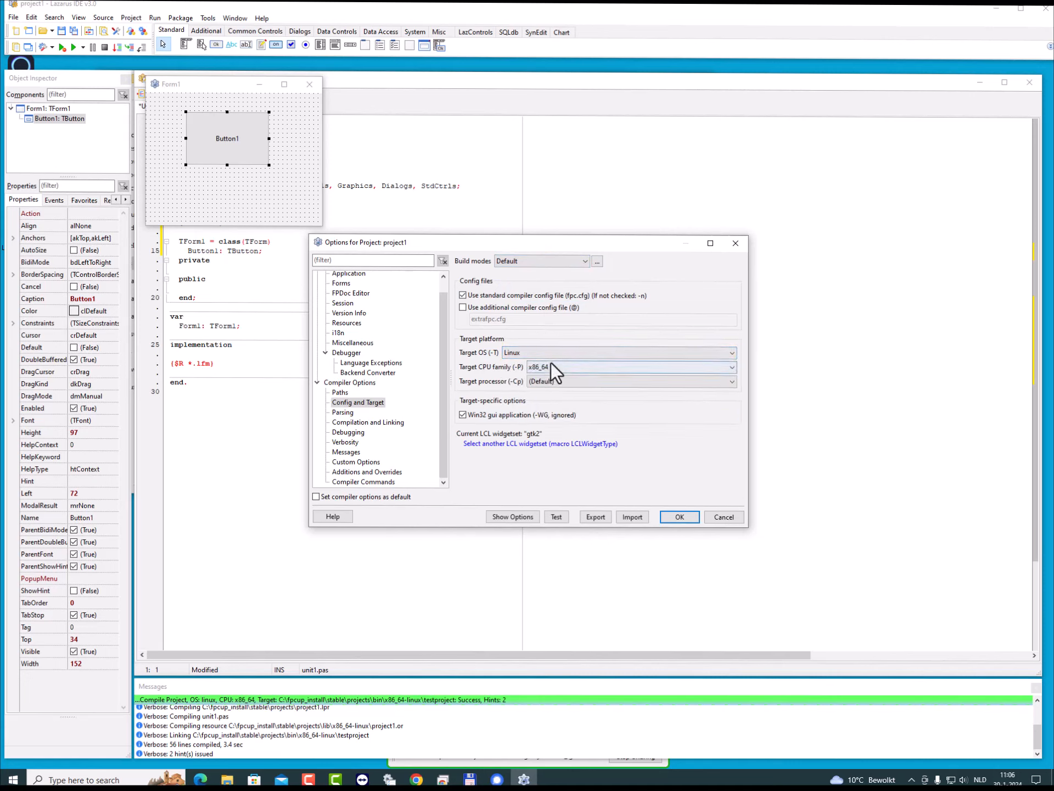
click(551, 364)
scroll(572, 412, up, 4)
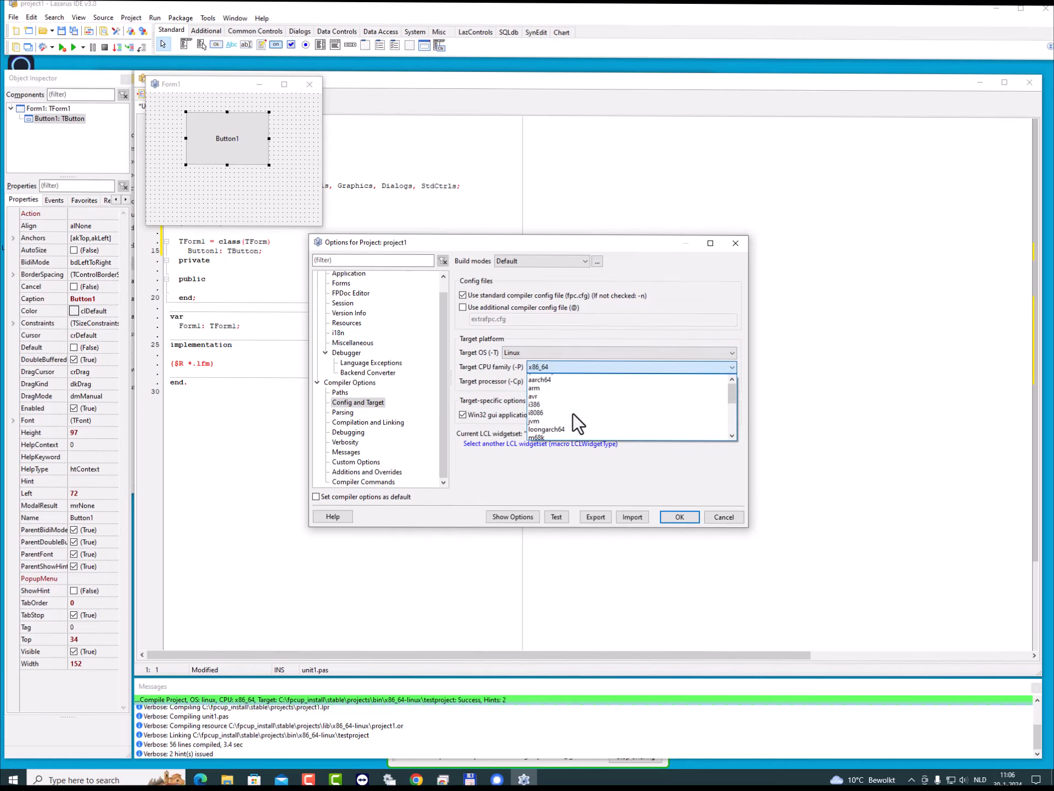
click(566, 379)
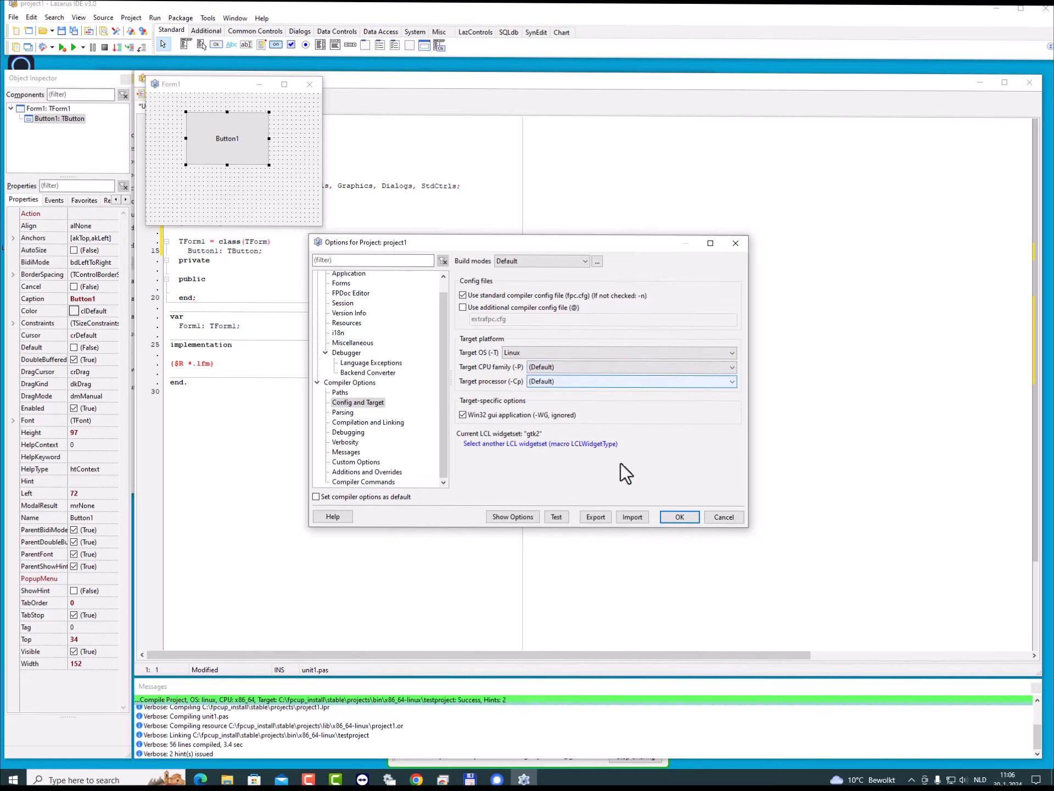
click(678, 517)
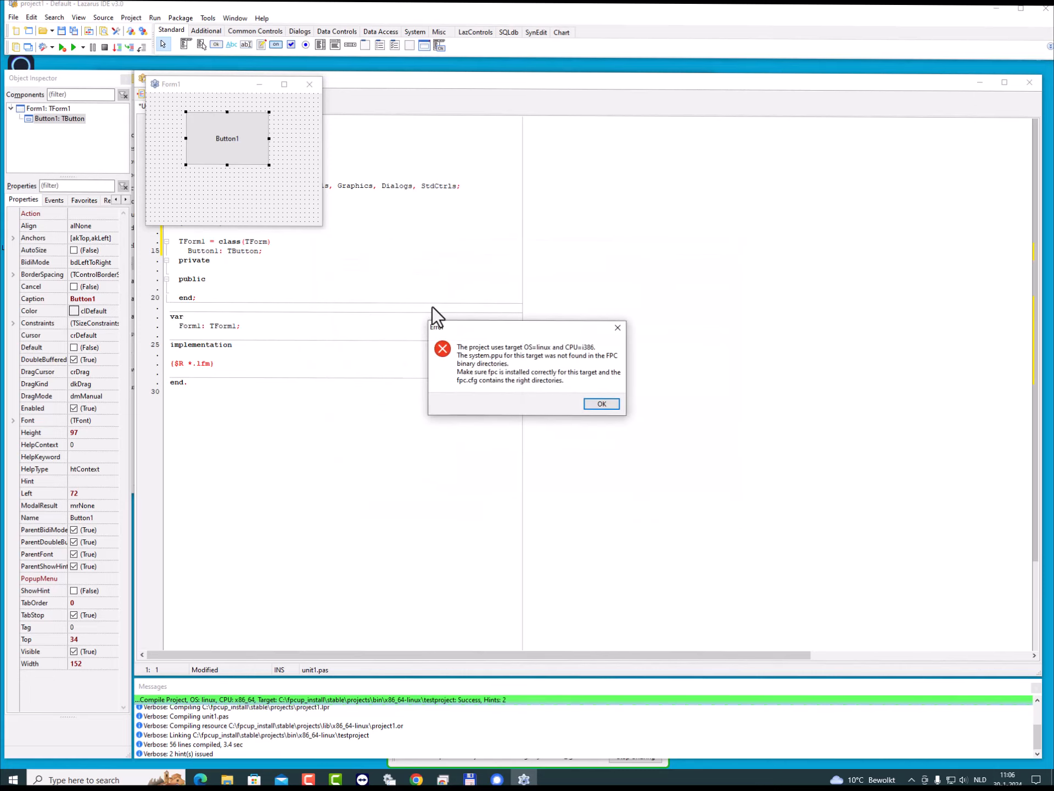
click(591, 402)
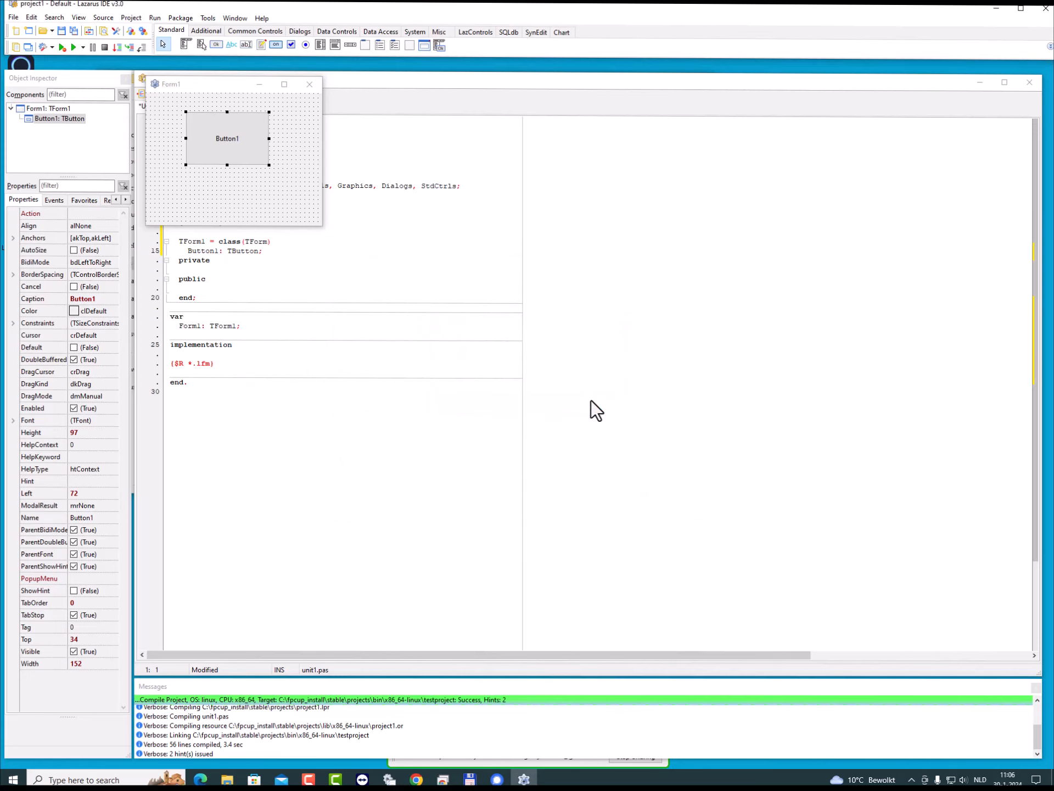
- Set the Default build mode's target CPU family to x86_64 in the project options and accept them
click(141, 32)
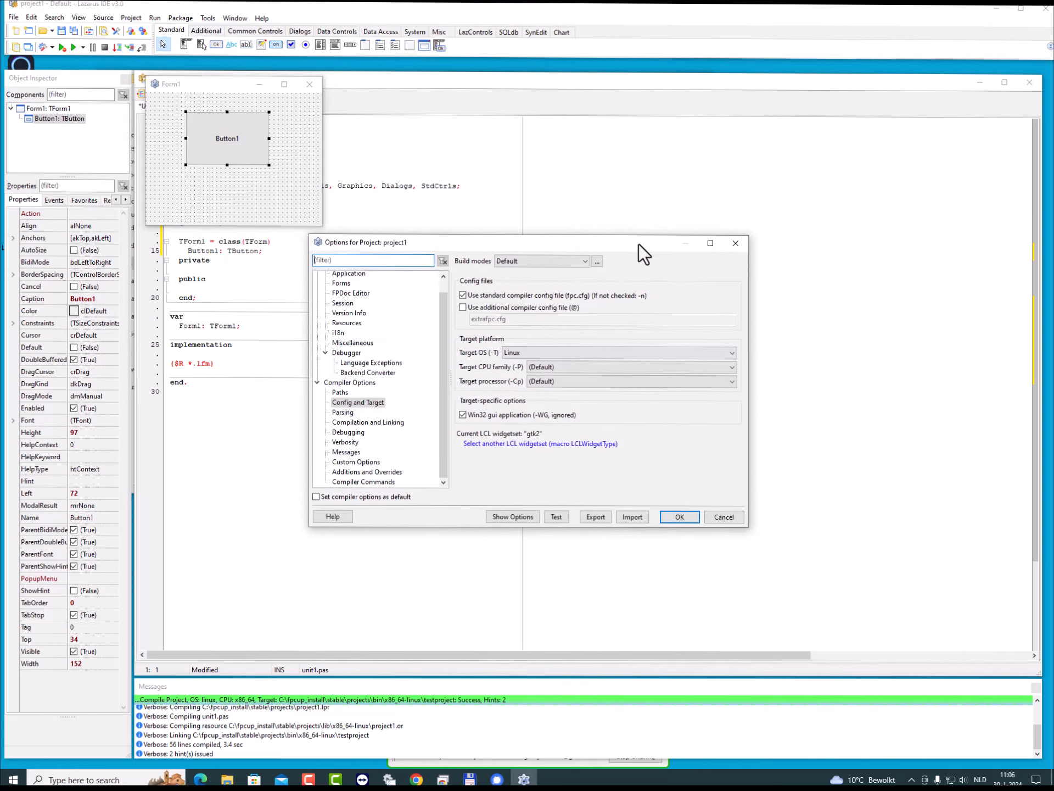
click(600, 264)
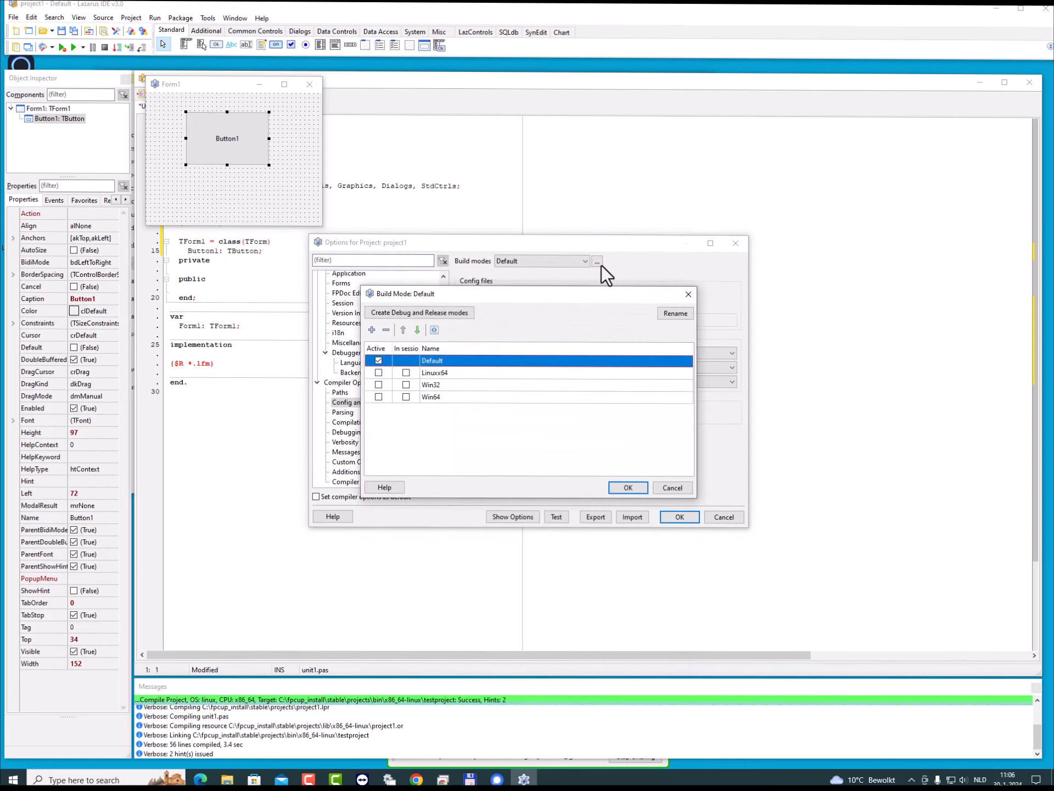
click(447, 375)
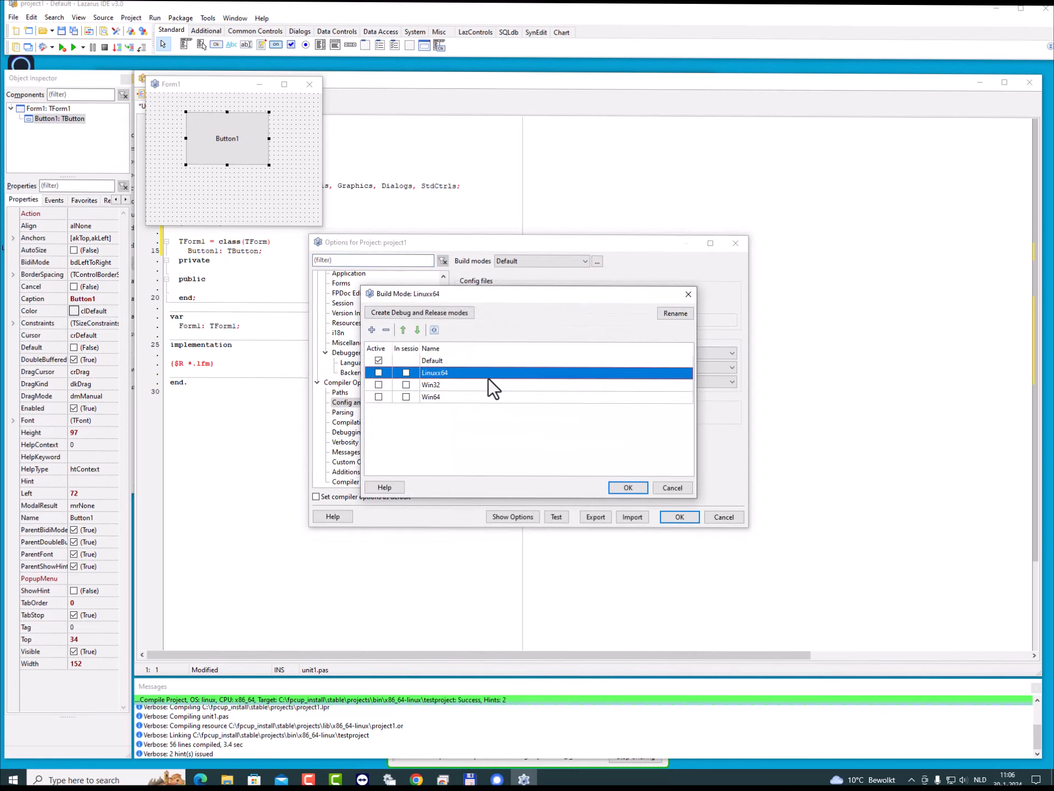
click(628, 488)
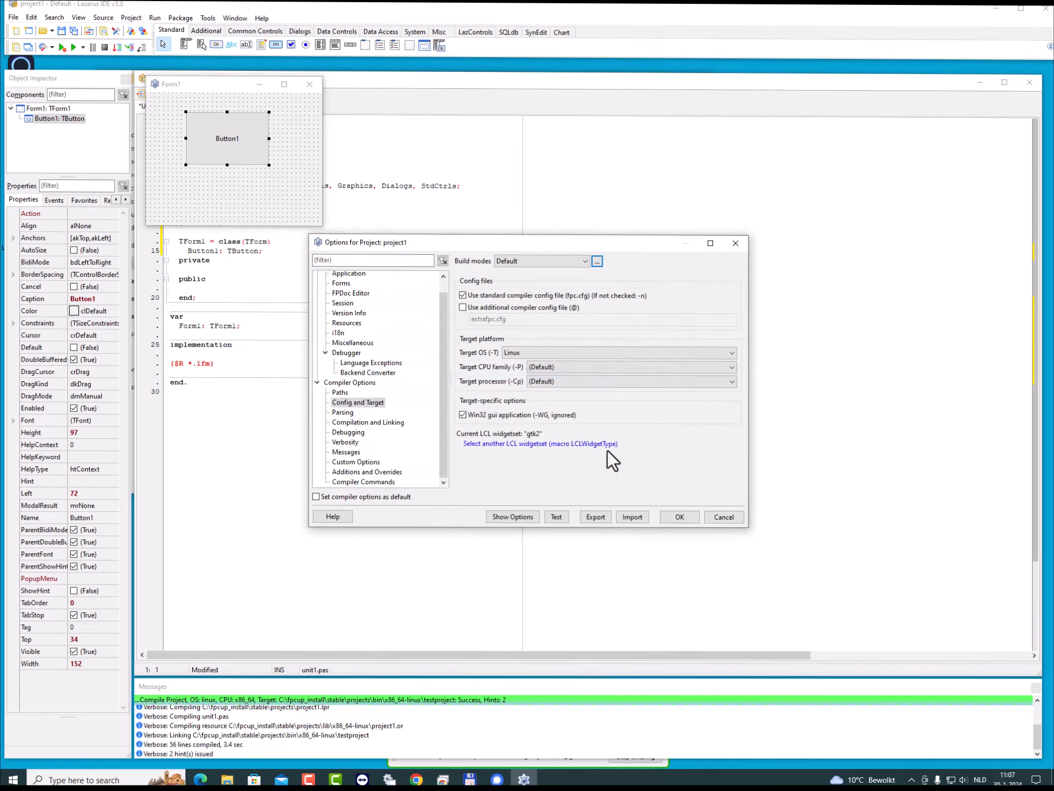
click(548, 367)
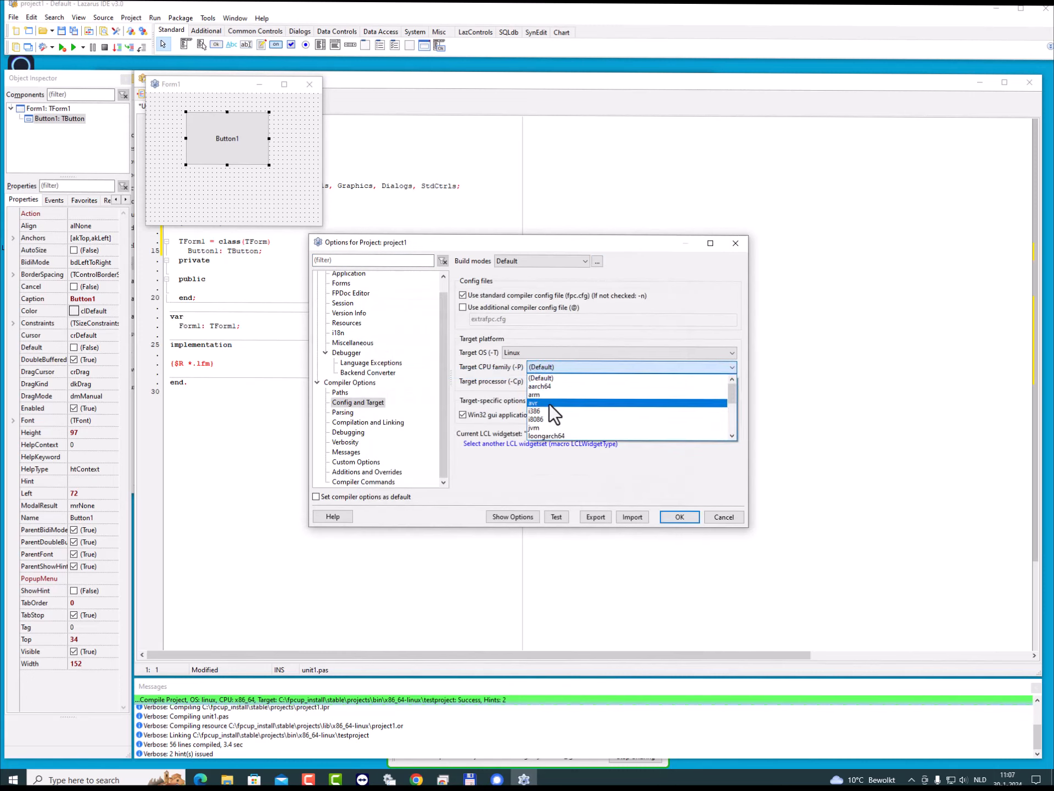
scroll(550, 405, down, 3)
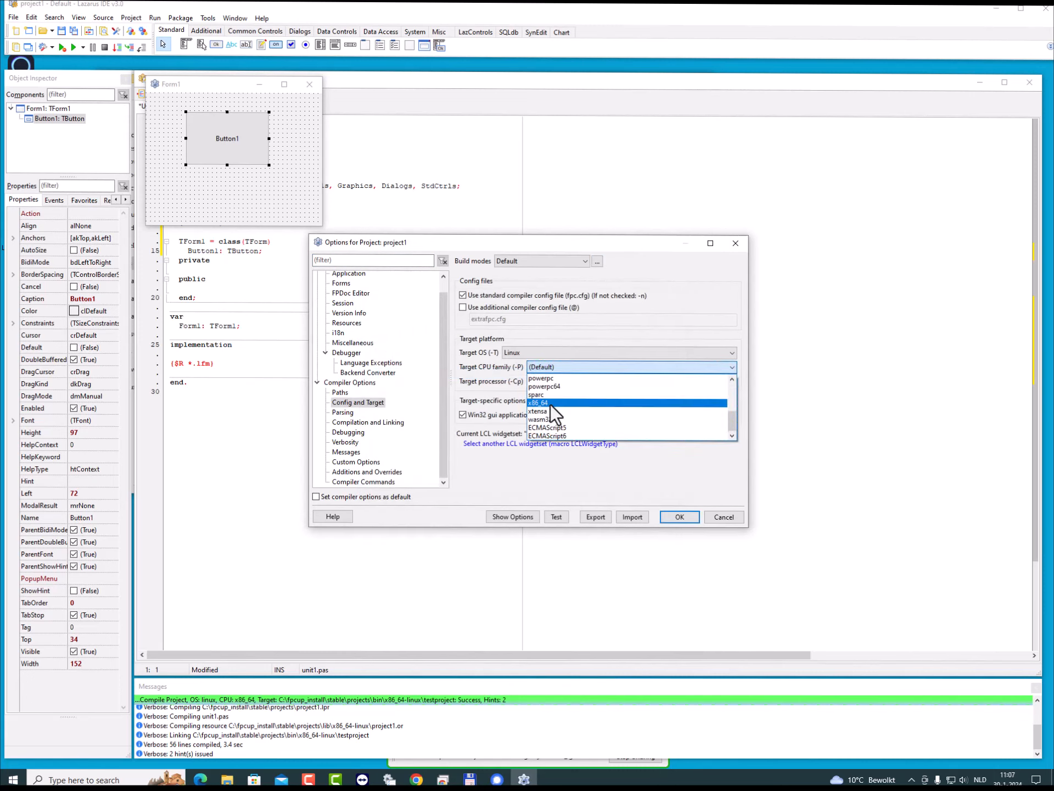
click(550, 404)
click(668, 516)
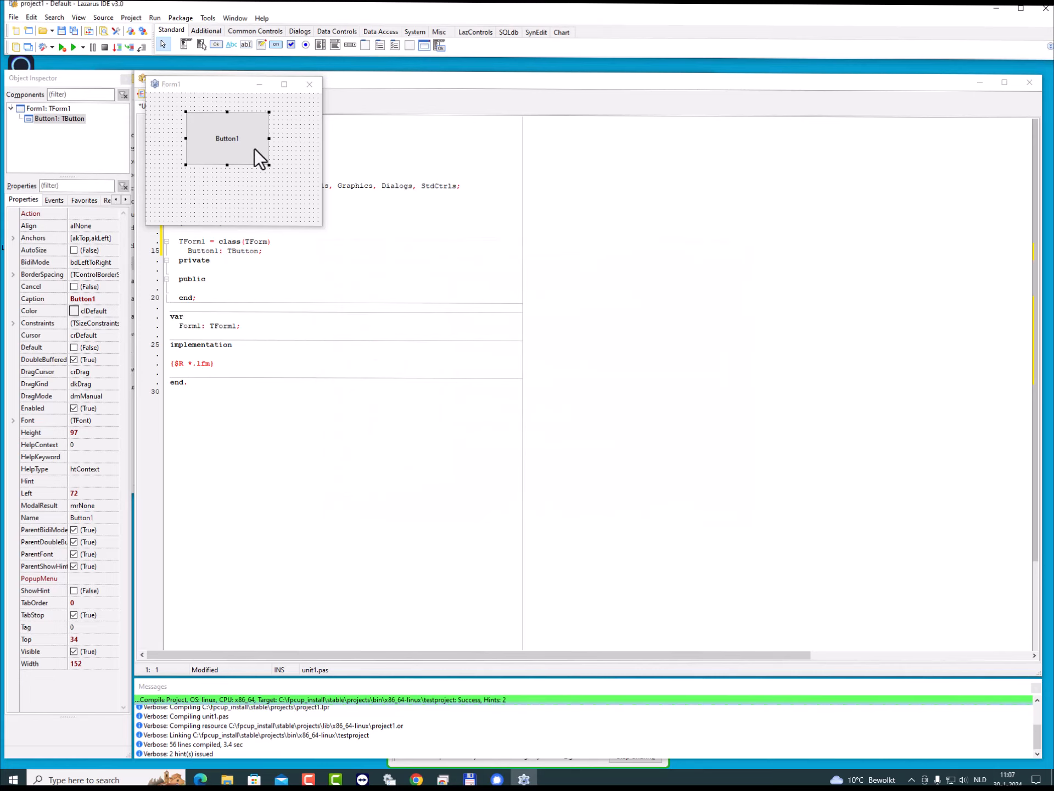
- Compile many modes at once, including Linuxx64, Win32 and Win64 but excluding Default
click(154, 18)
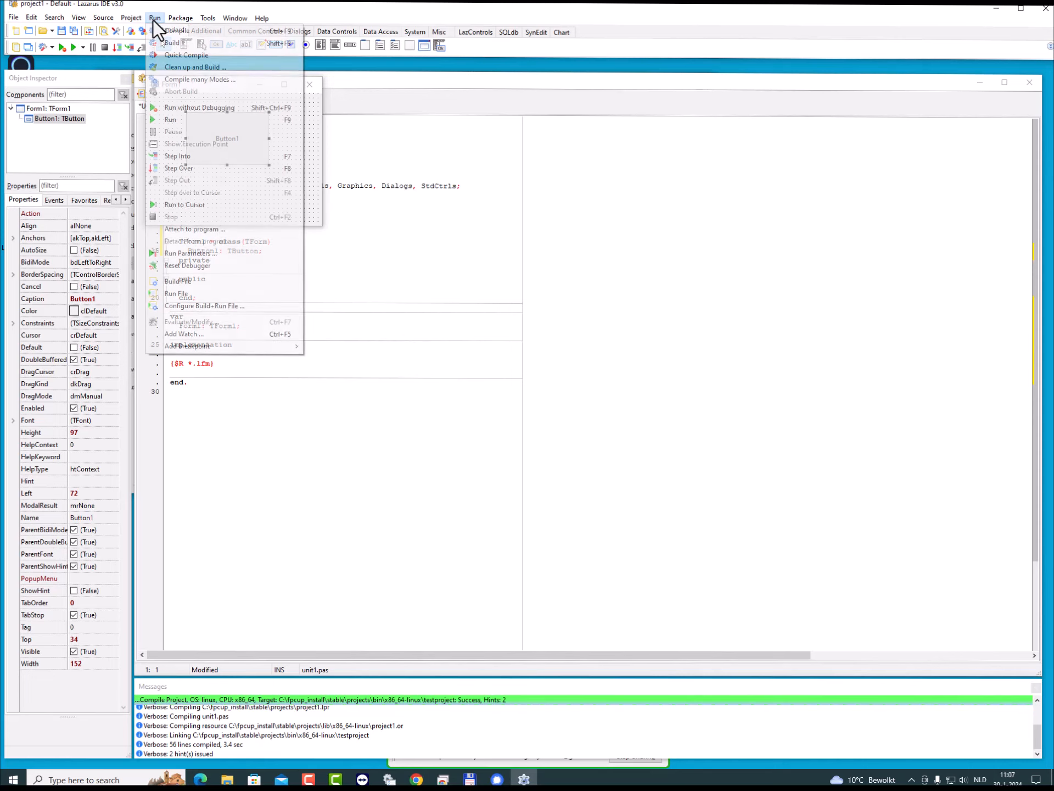
click(213, 78)
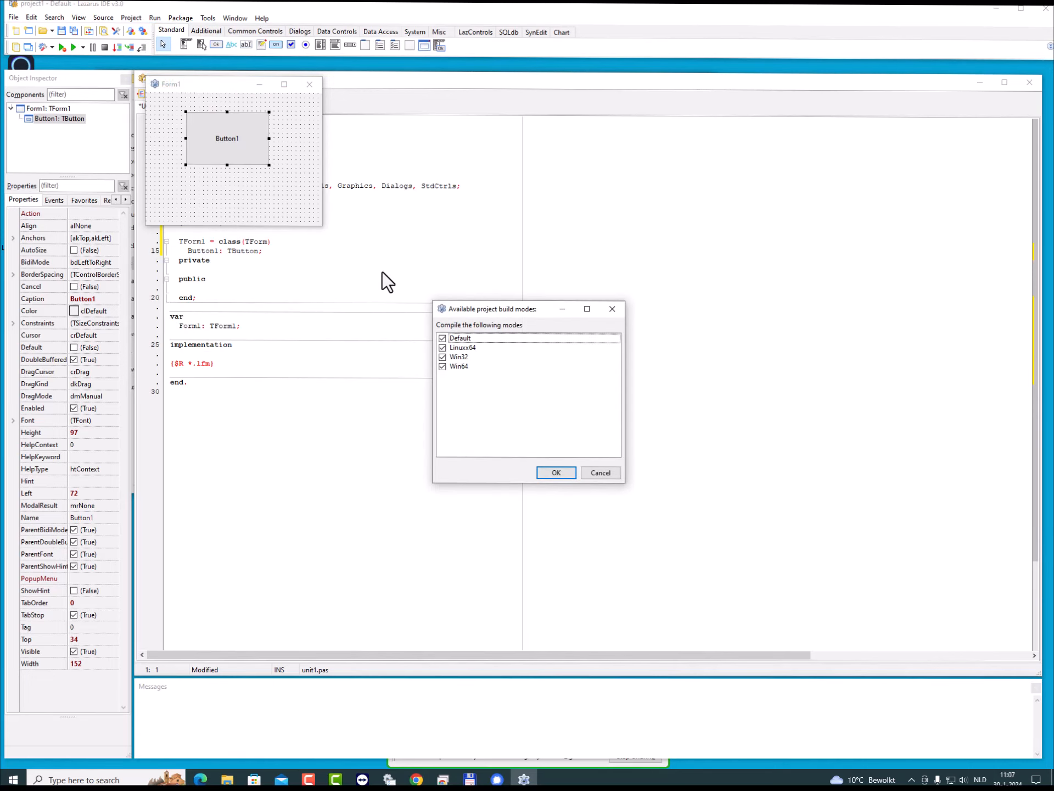
click(442, 338)
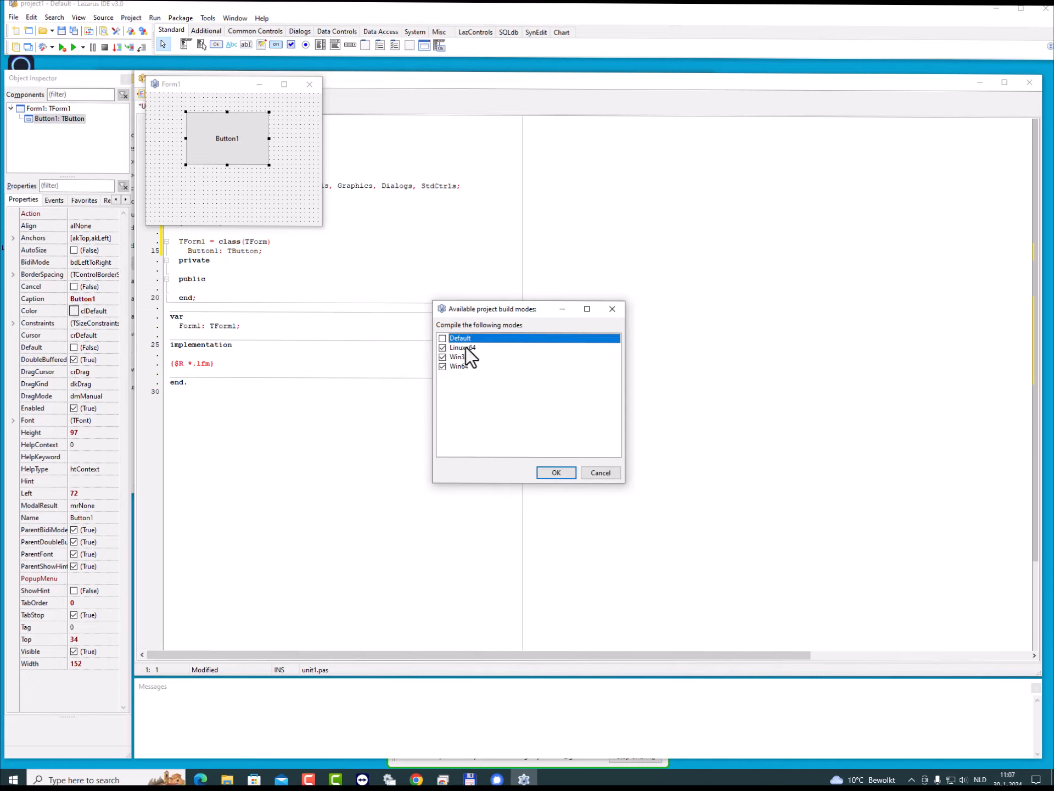
click(556, 473)
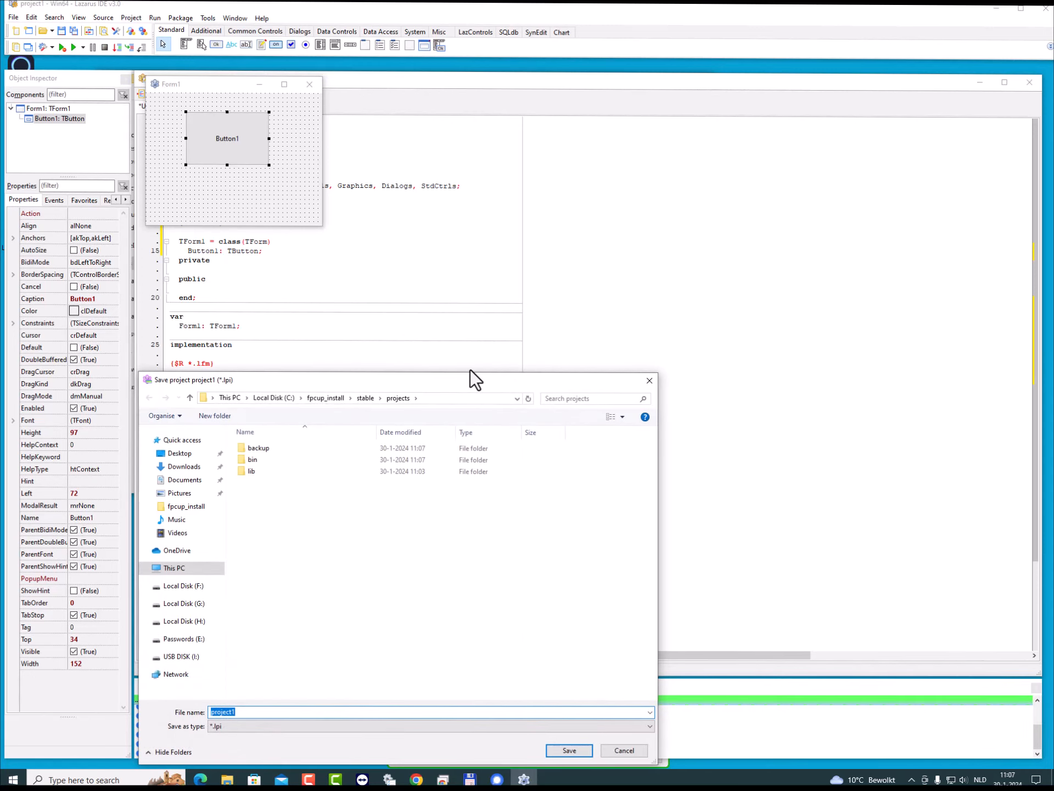
- Save the project as project1 in the projects folder and its unit as unit1.pas, overwriting the existing unit file
click(572, 754)
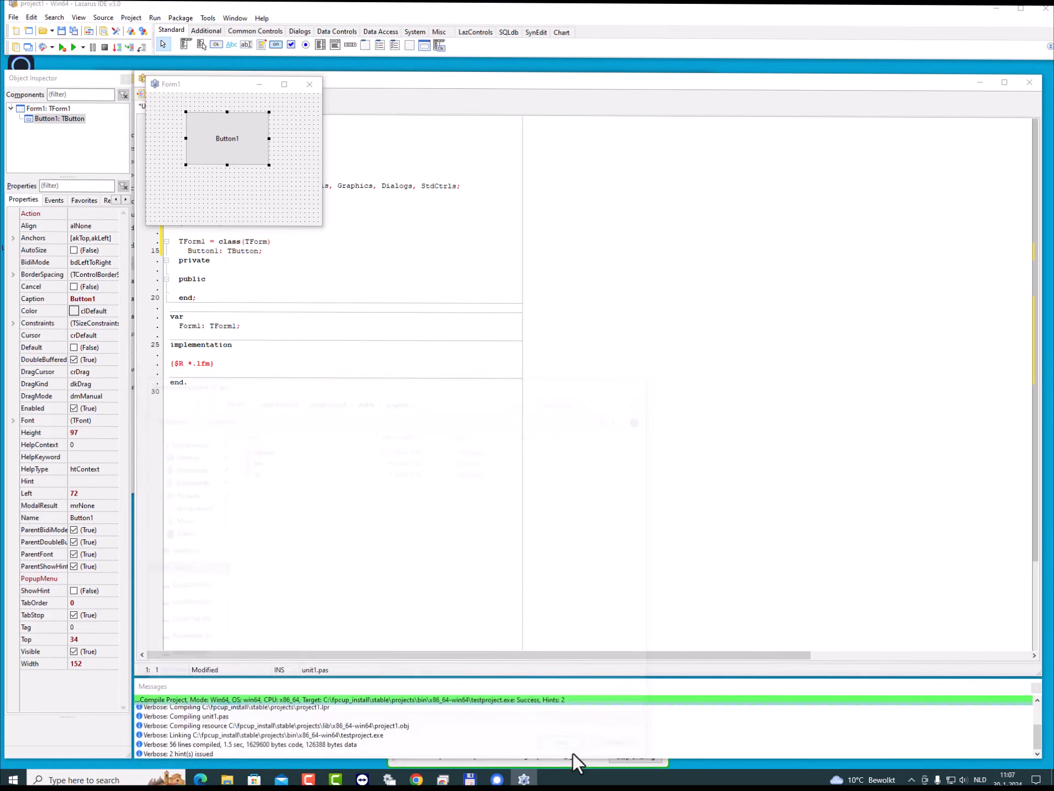
click(550, 394)
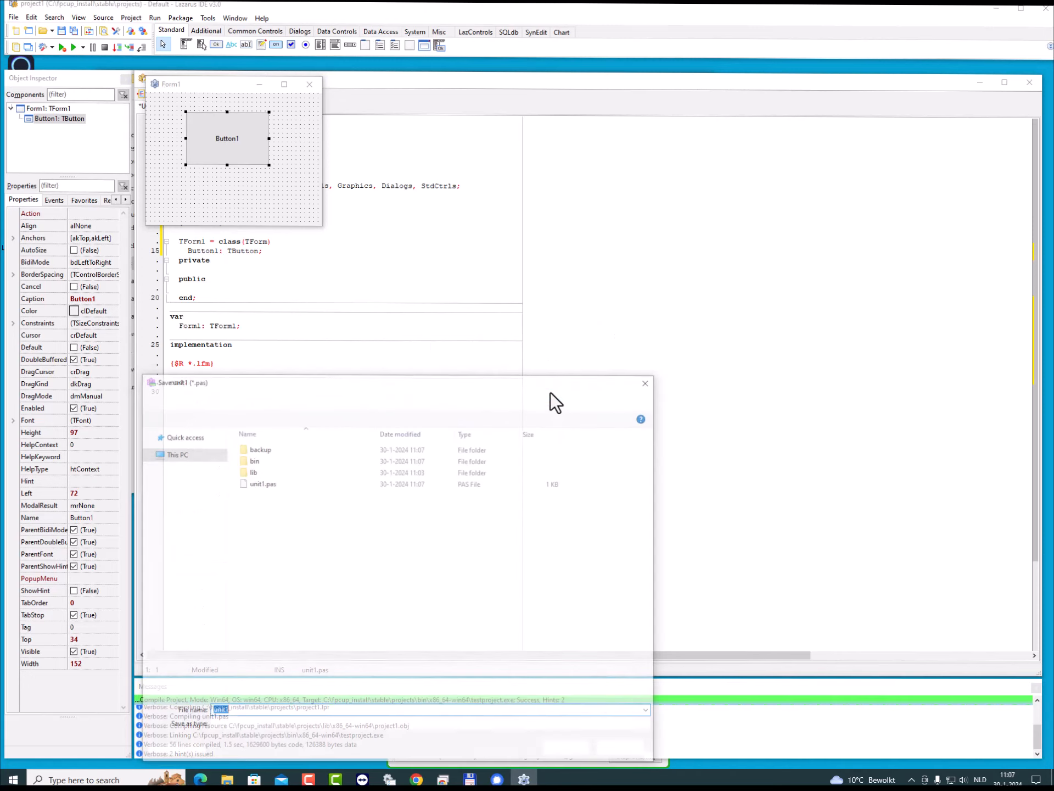
click(582, 753)
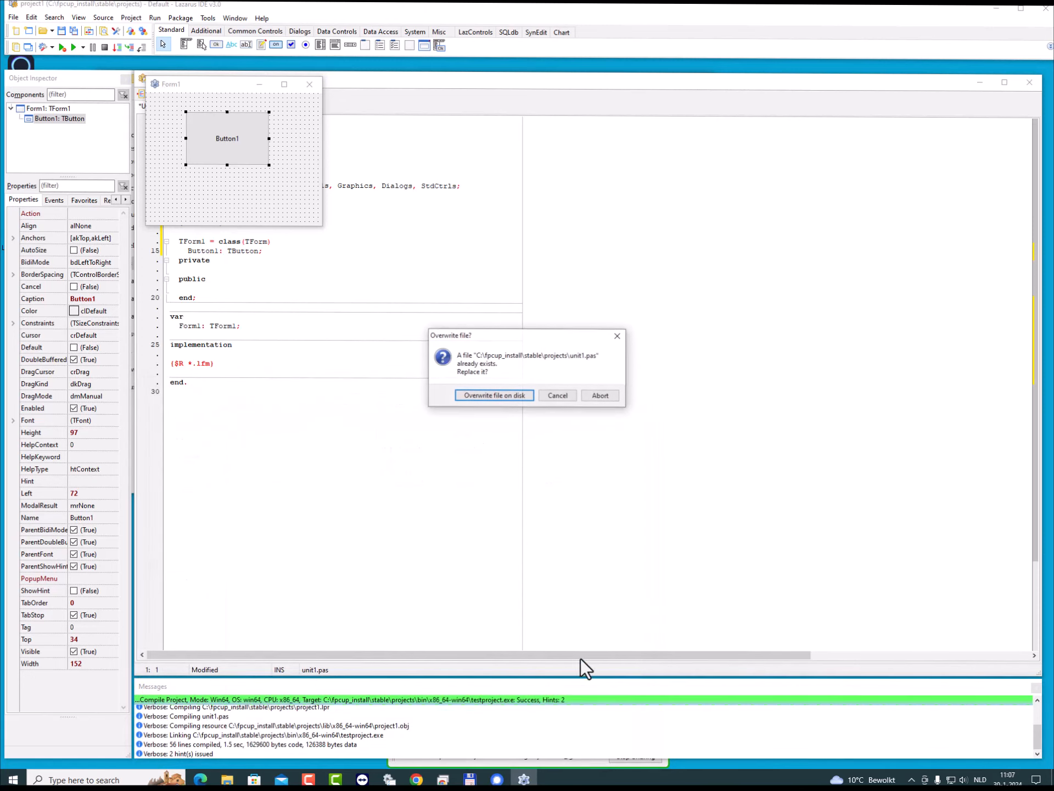
click(492, 398)
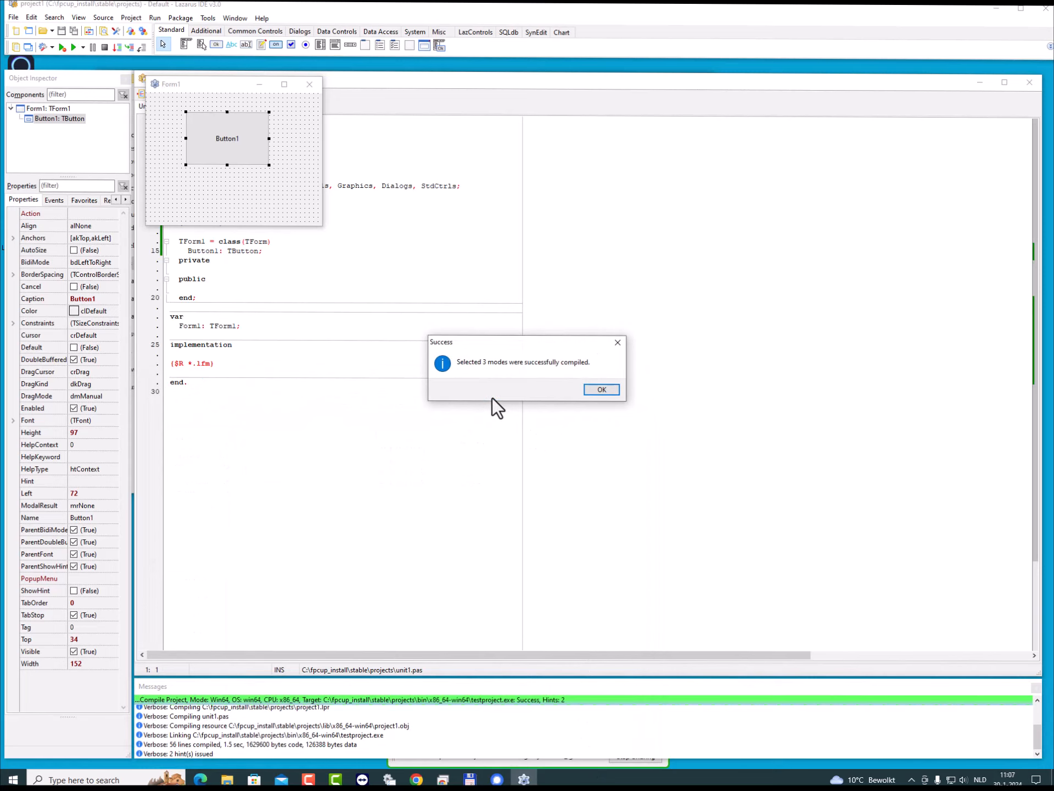
click(608, 393)
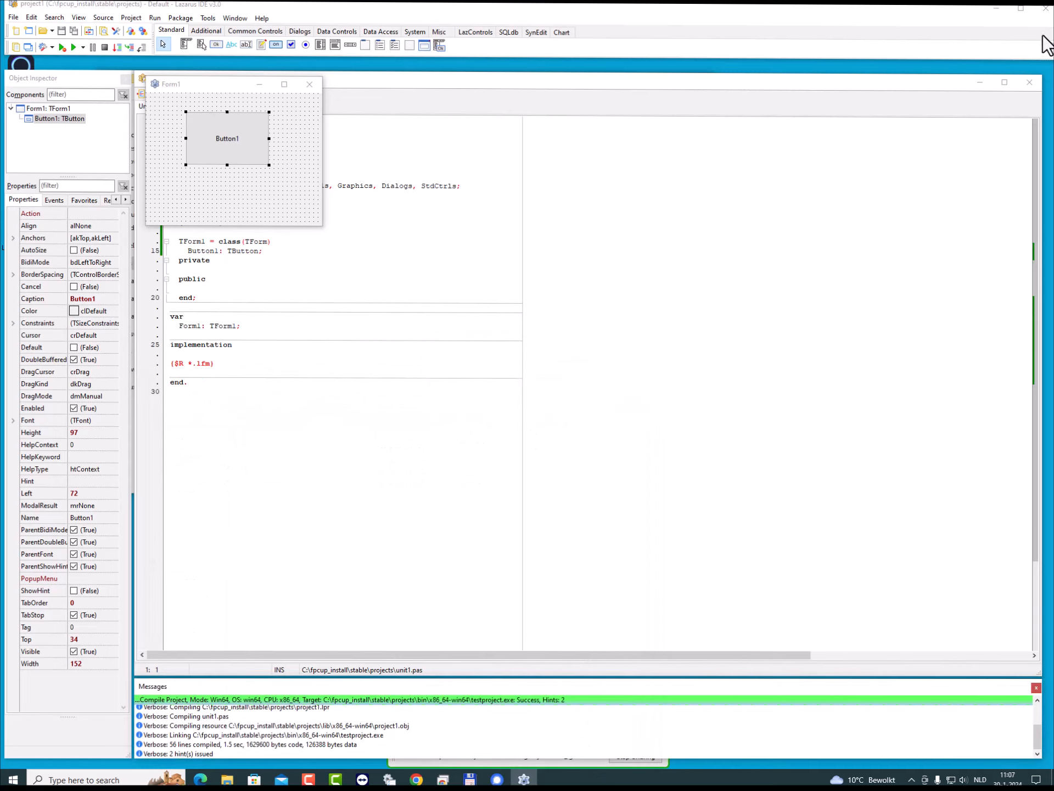
- Switch to File Explorer and open the i386-win32 output folder inside projects\bin
click(996, 8)
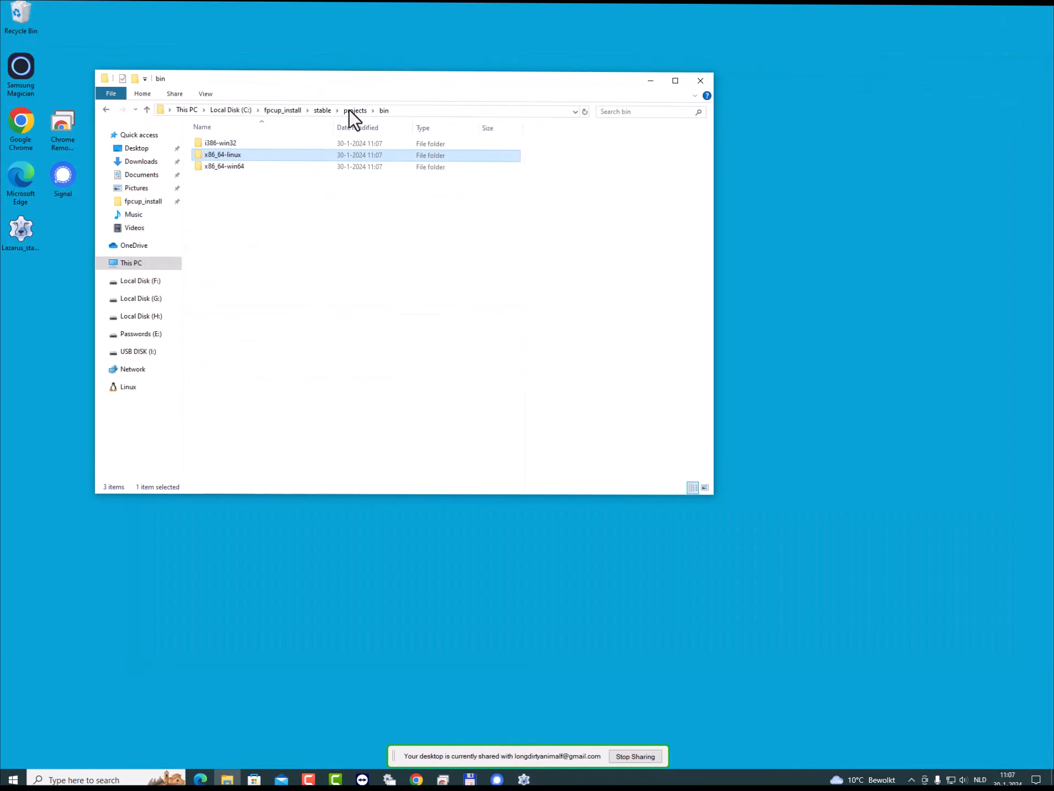
click(355, 110)
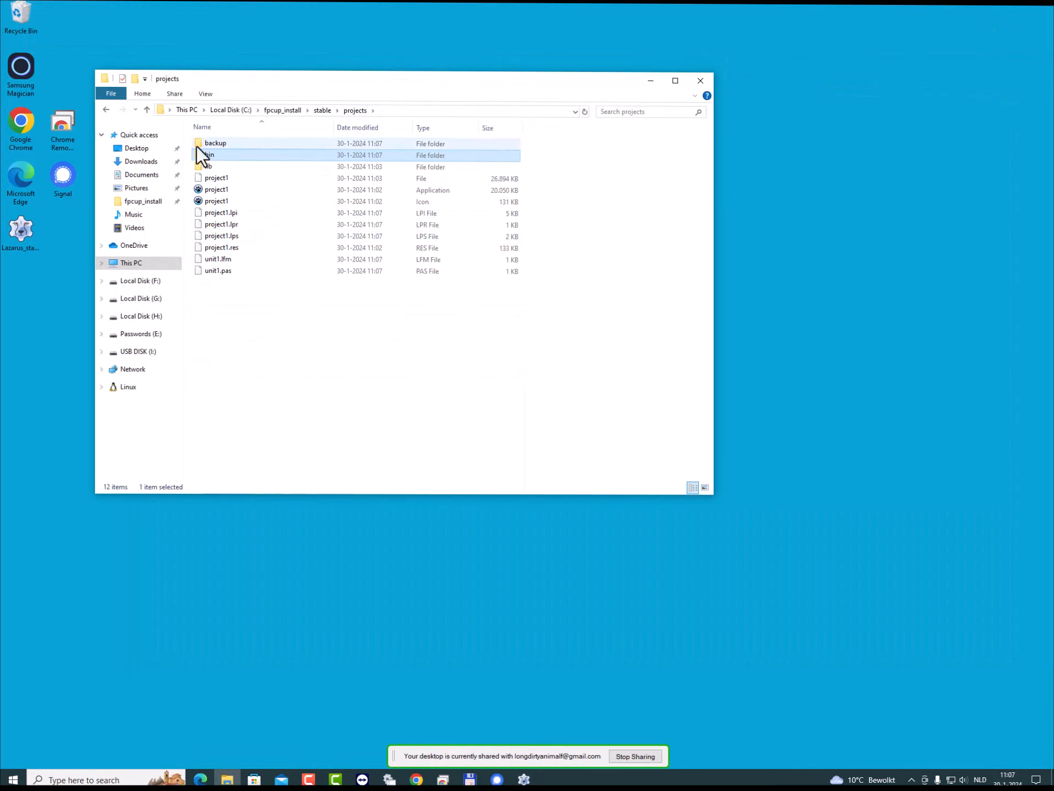
double_click(213, 155)
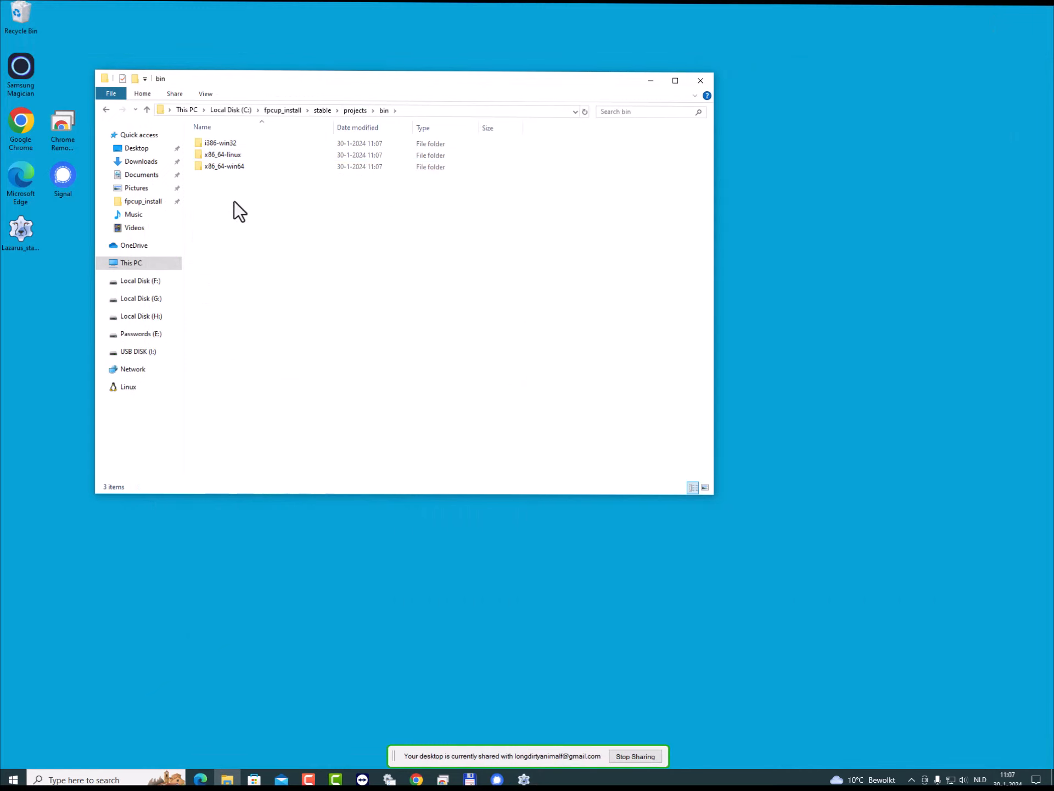
double_click(220, 143)
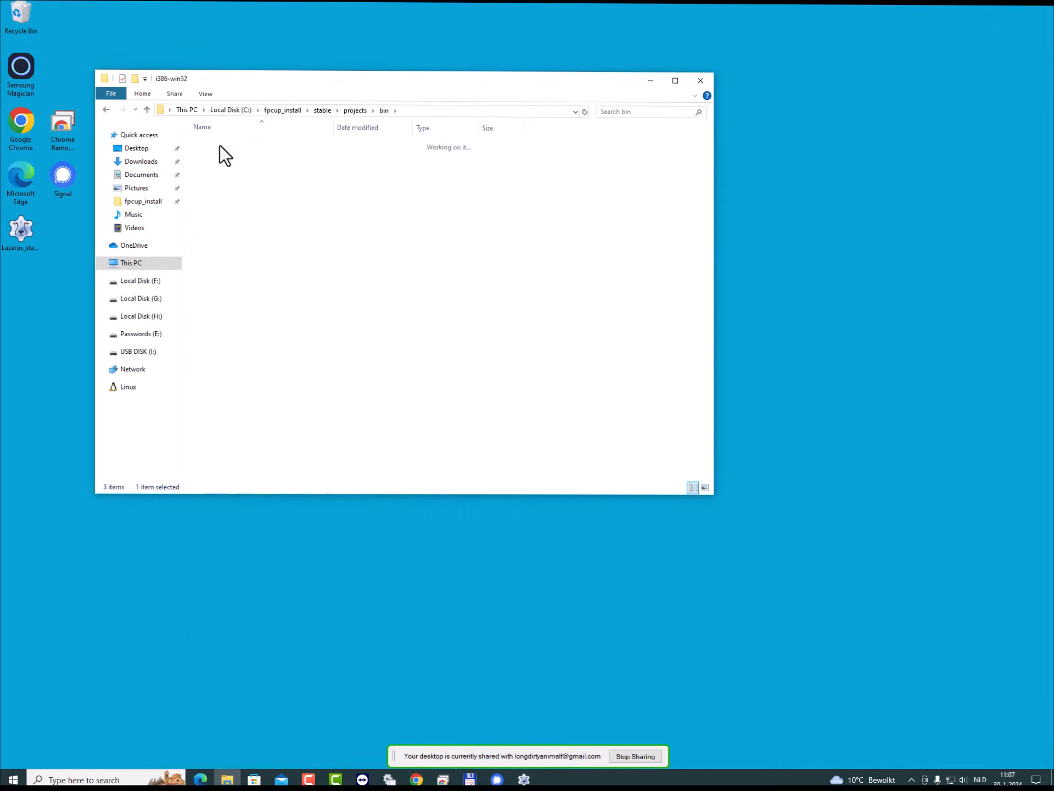
- Test-run the testproject application from the i386-win32 folder and close its form
click(220, 145)
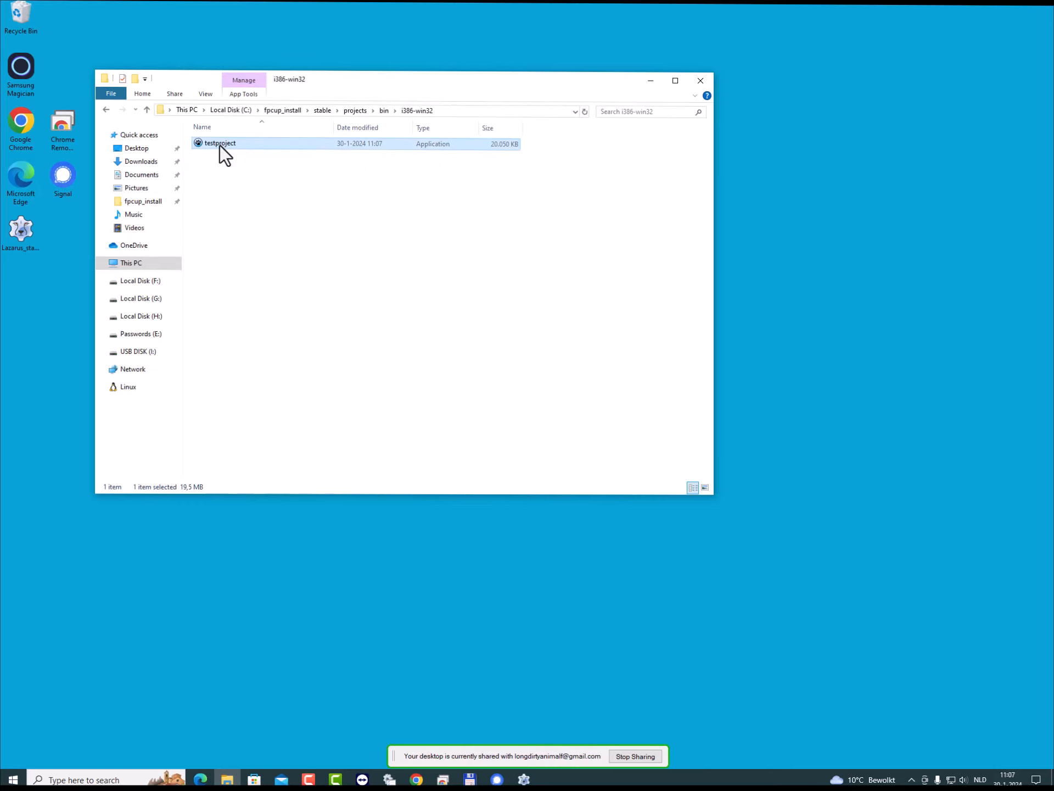
double_click(220, 143)
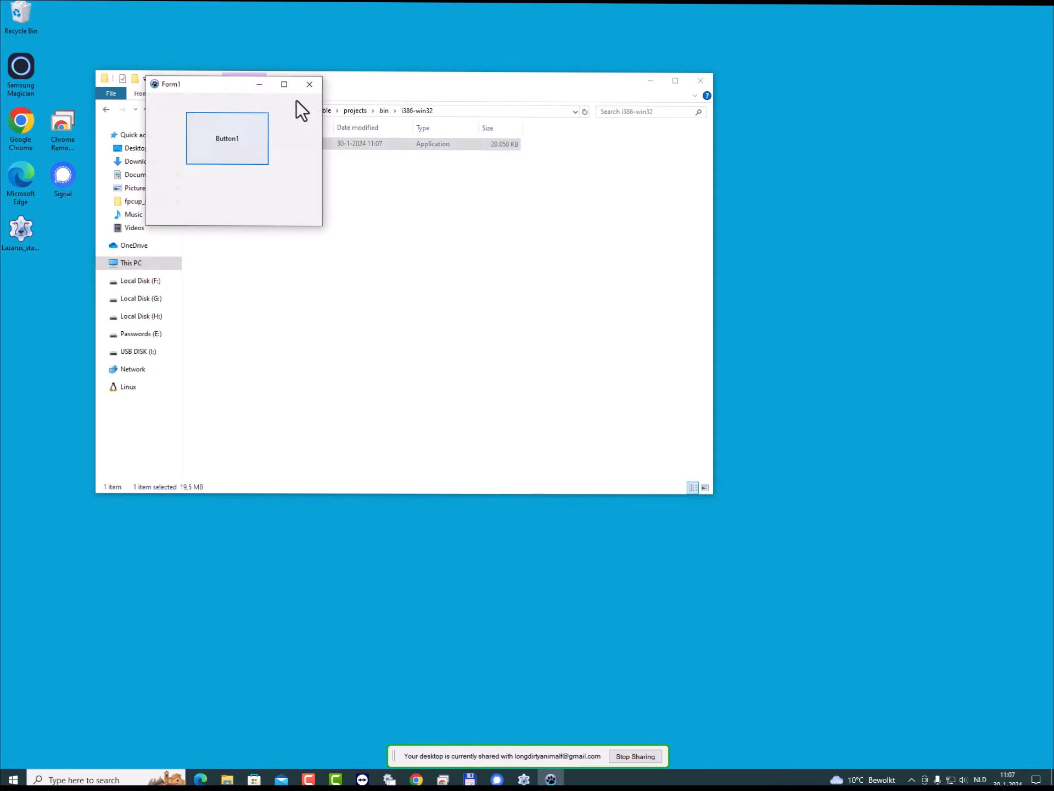
click(310, 84)
- Test-run testproject from the bin\x86_64-win64 folder, close its form, and open the x86_64-linux output folder
click(383, 111)
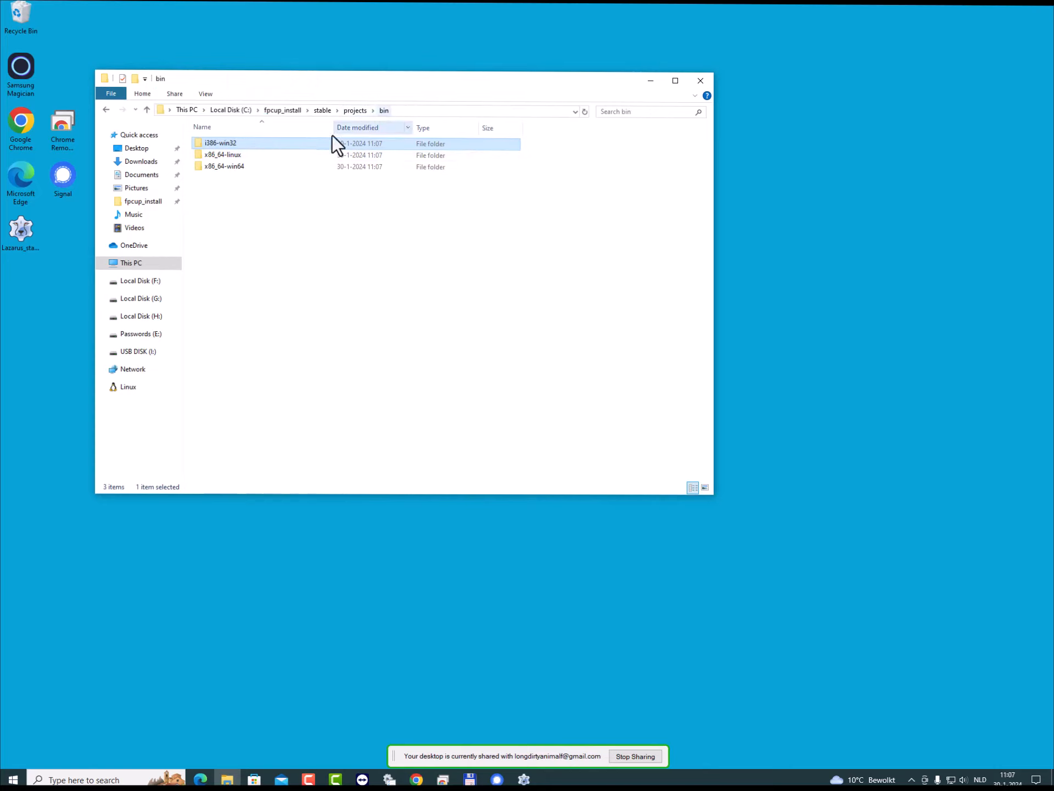
double_click(223, 168)
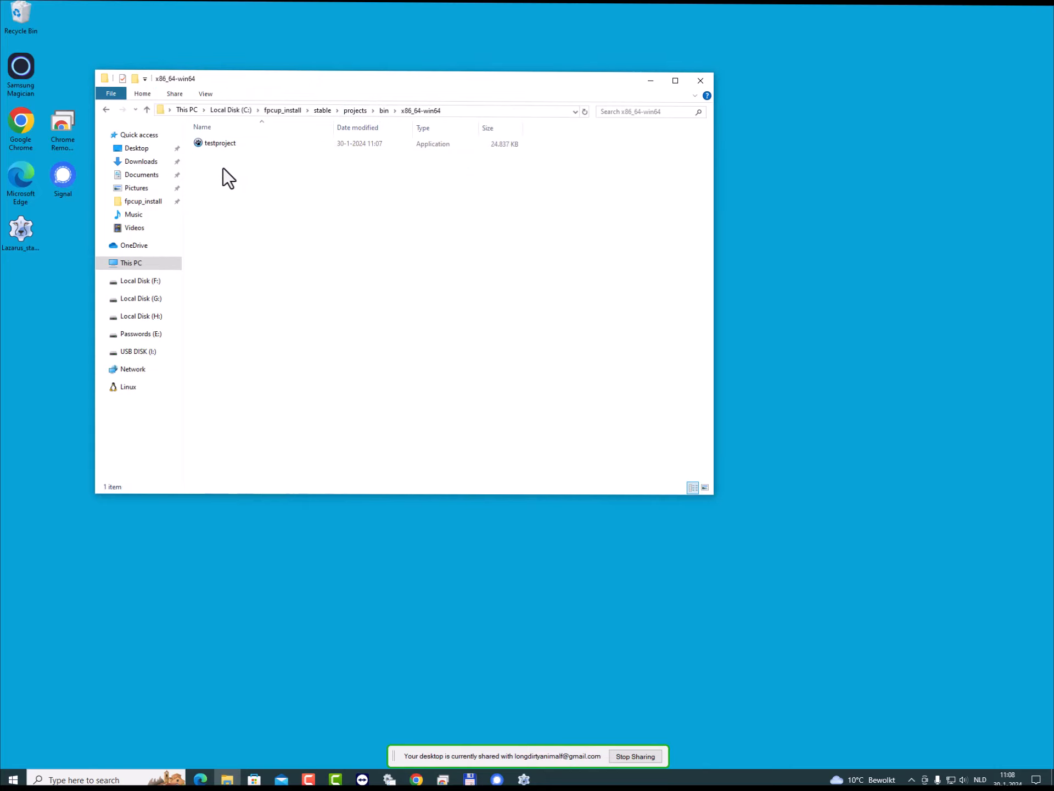
click(222, 145)
double_click(222, 145)
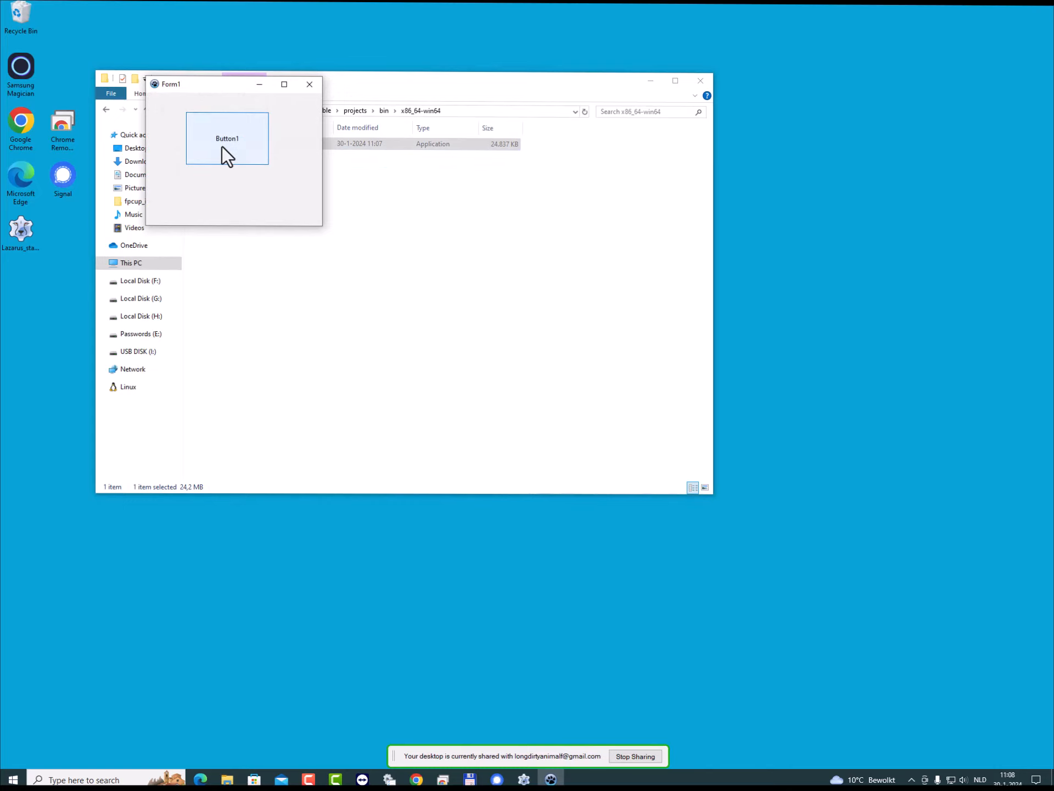
click(310, 84)
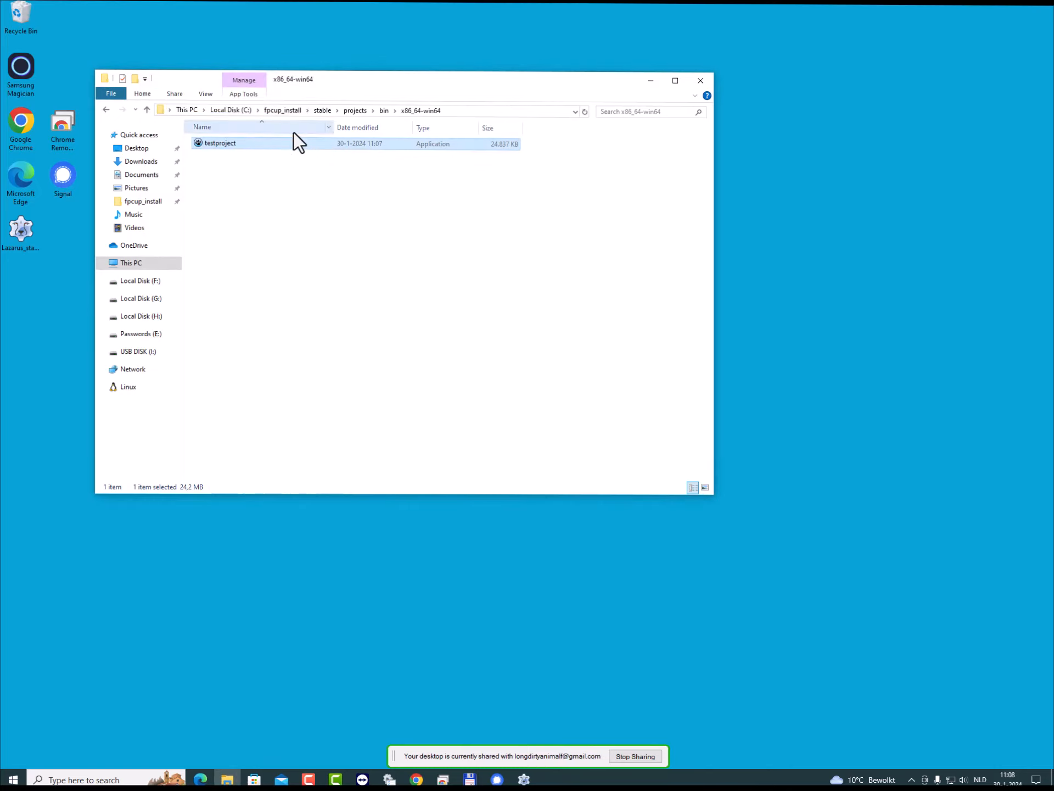
click(382, 107)
double_click(218, 153)
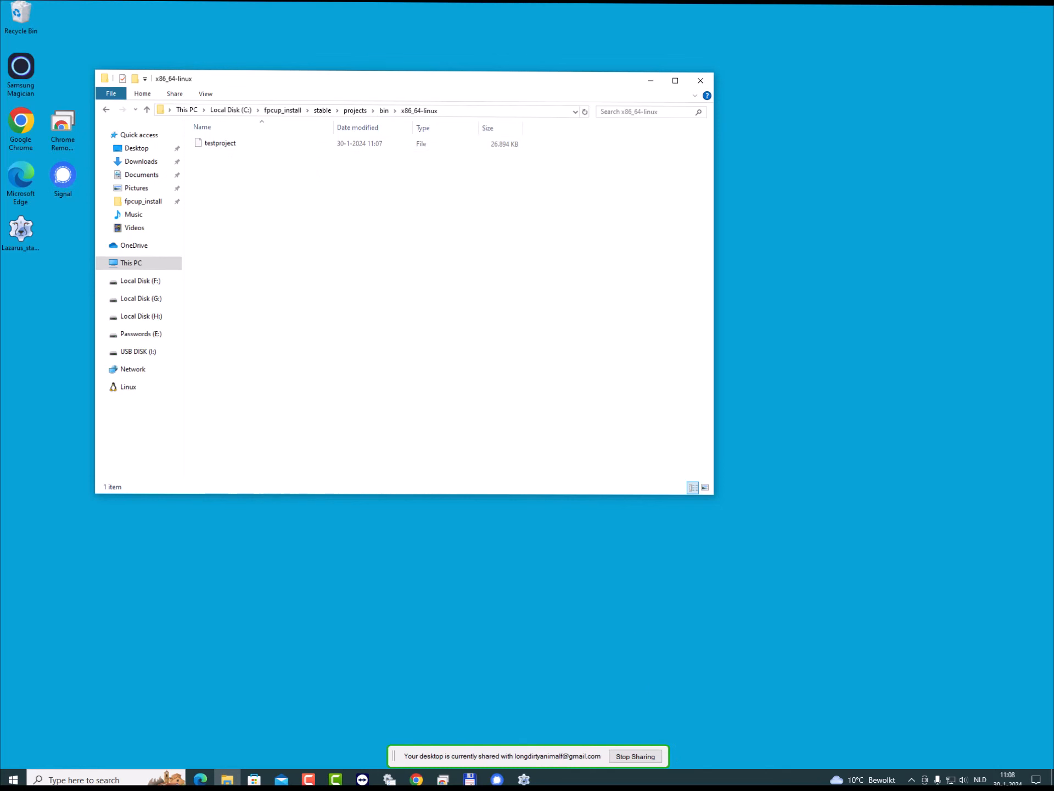
- Switch to Lazarus and compile project1 in the Linuxx64, Win32 and Win64 build modes, leaving out Default
click(524, 778)
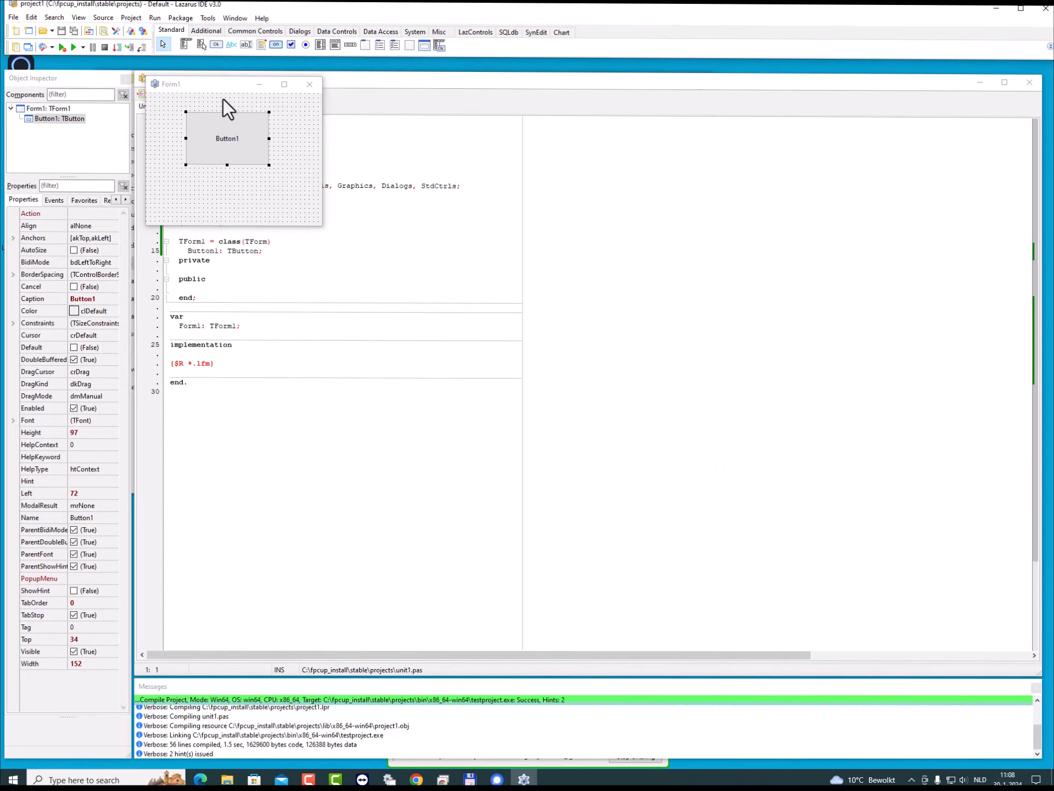
click(156, 21)
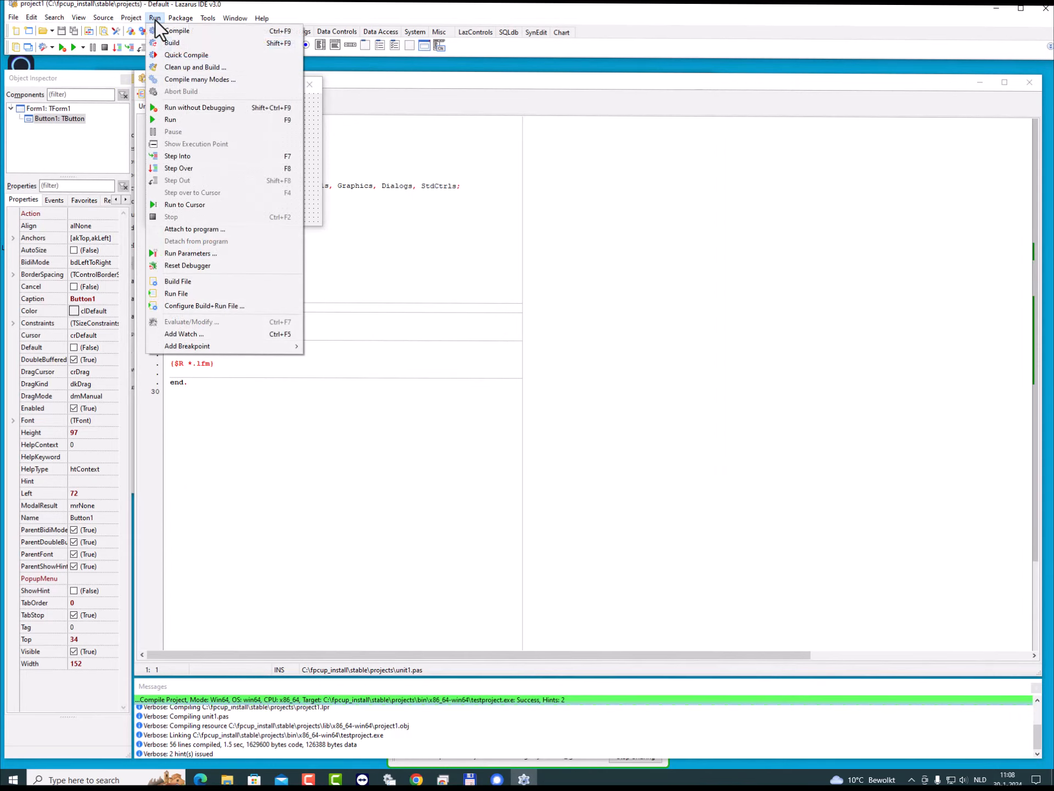
click(201, 80)
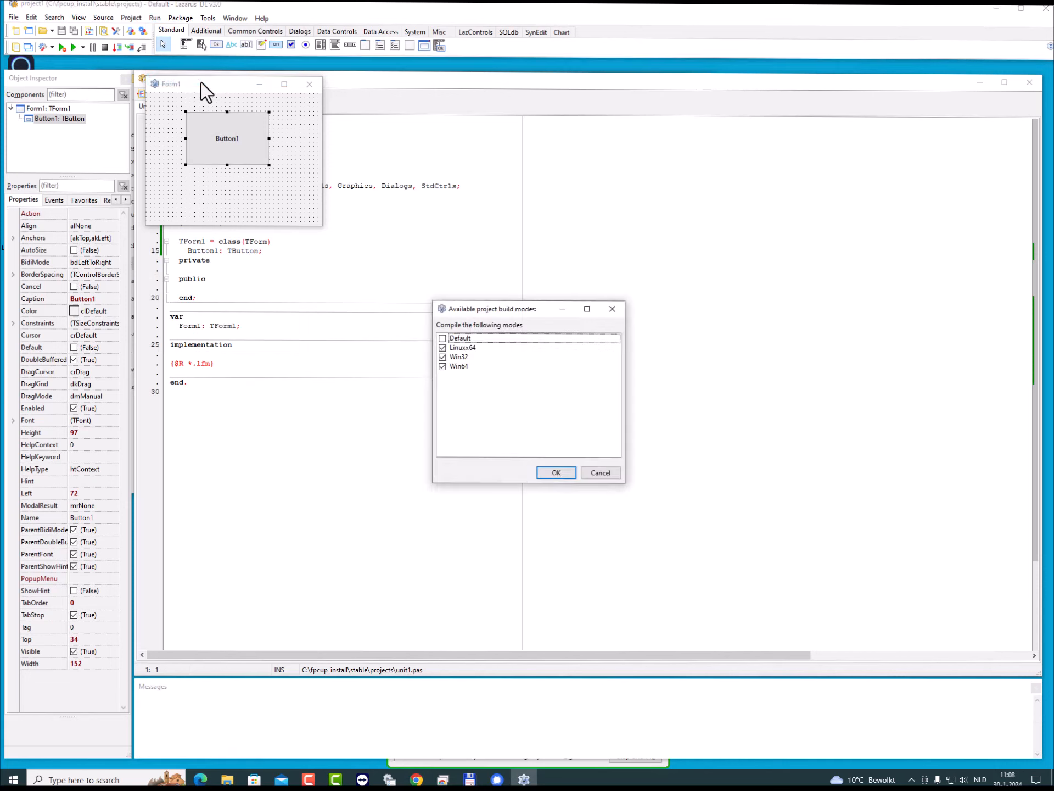
click(556, 472)
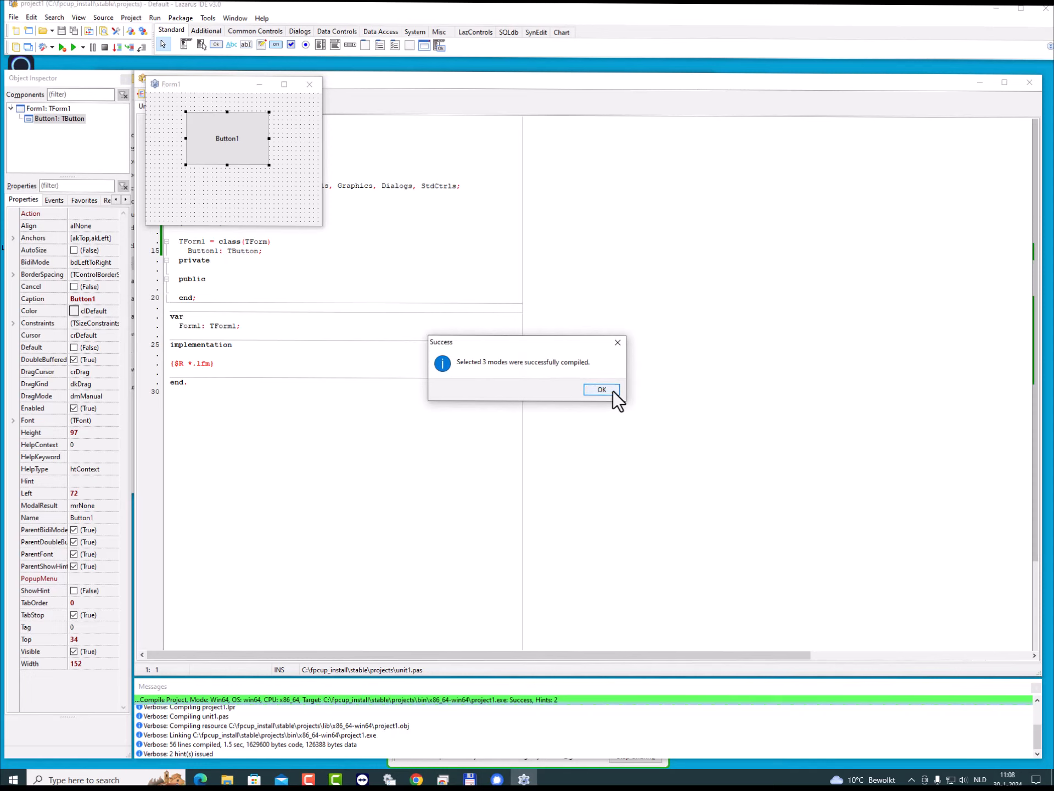
click(596, 387)
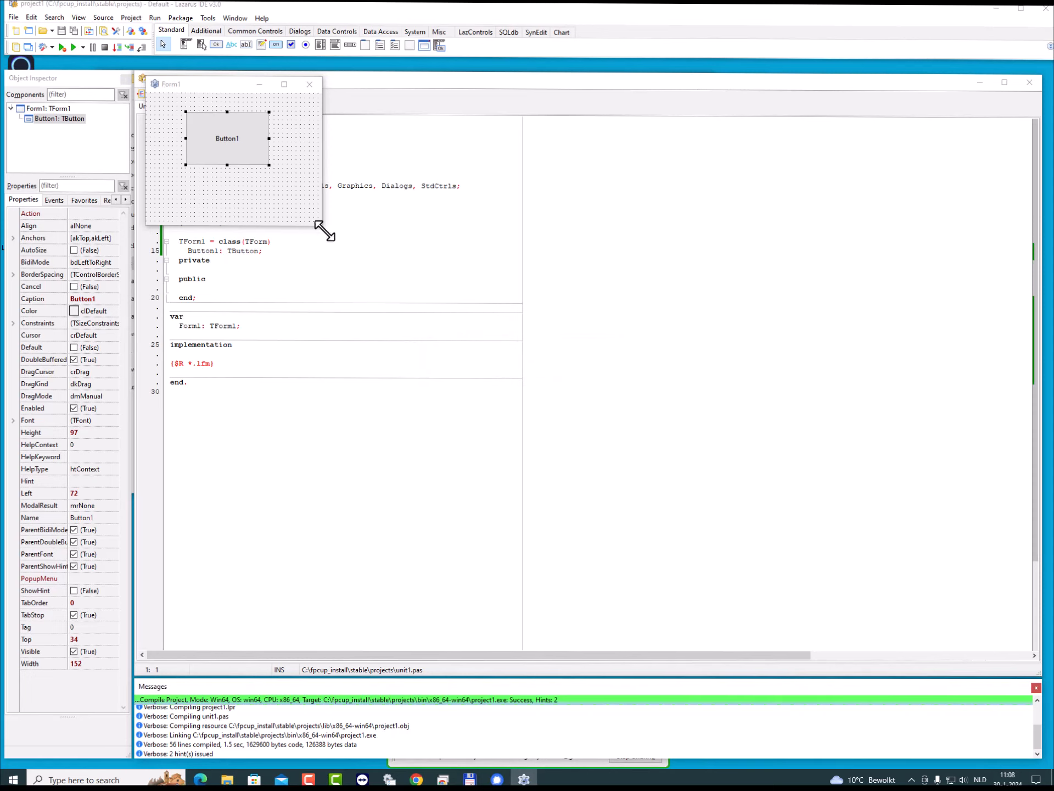
- Enlarge Form1 and place a TEdit below Button1 and a TMemo about 455 high beside them
drag(324, 230, 677, 417)
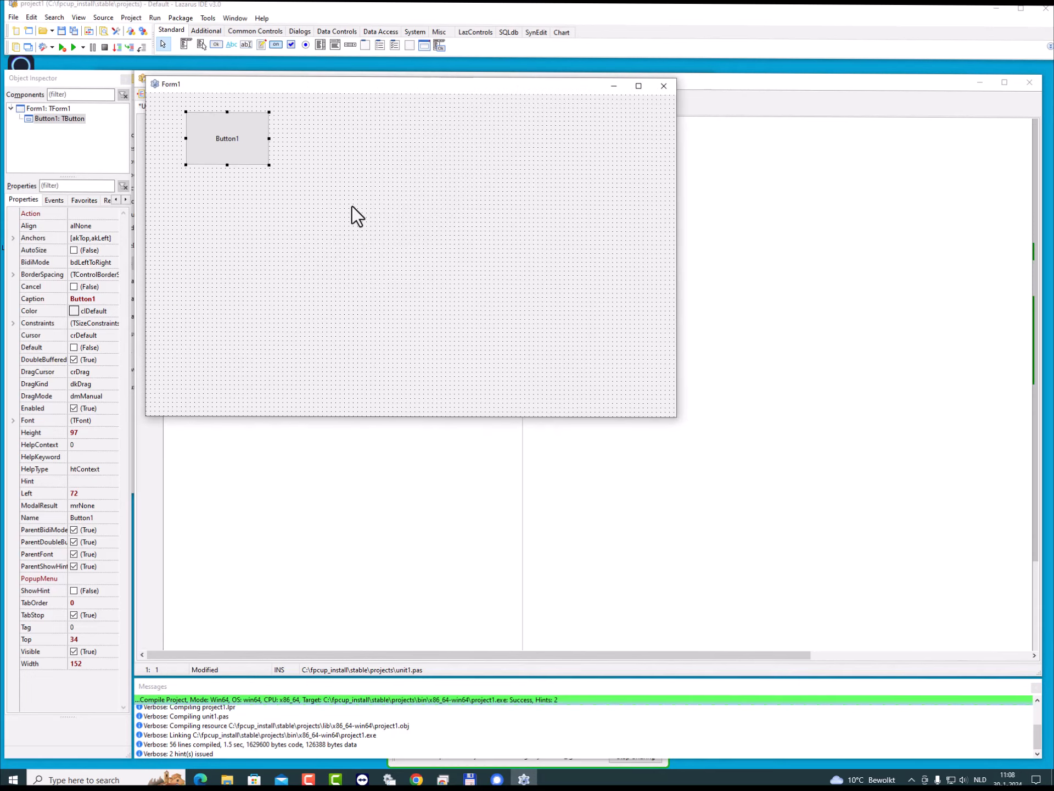
click(245, 46)
drag(170, 240, 282, 333)
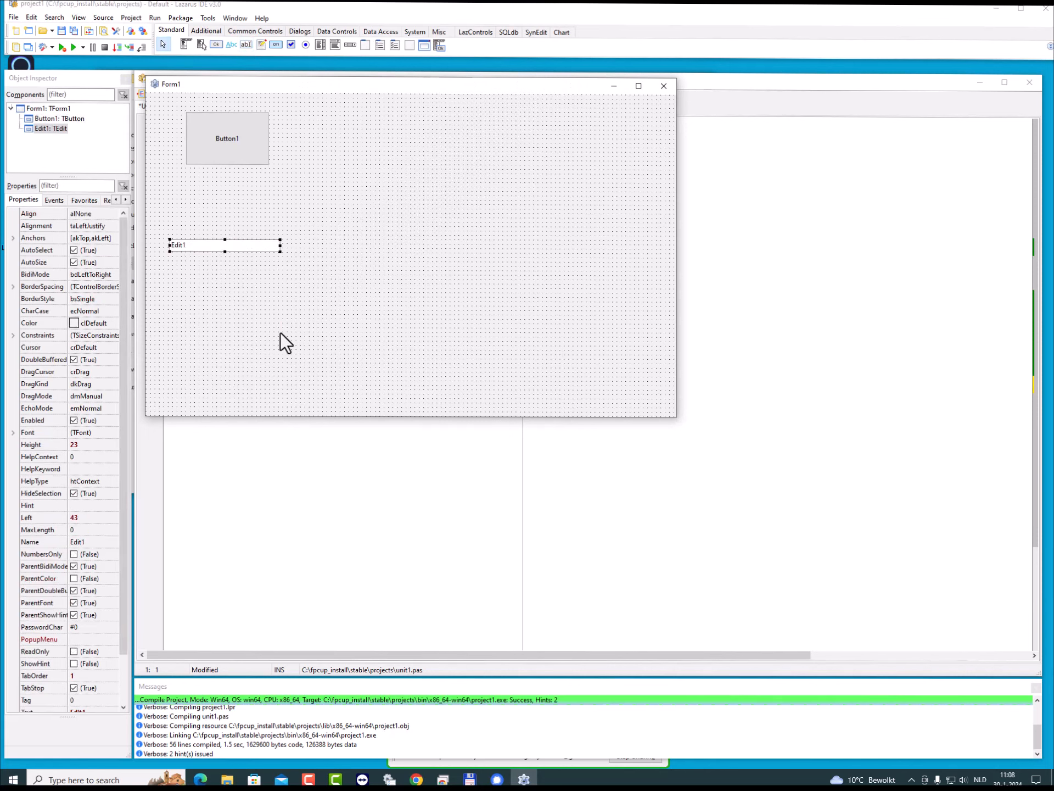
click(260, 45)
drag(441, 381, 319, 130)
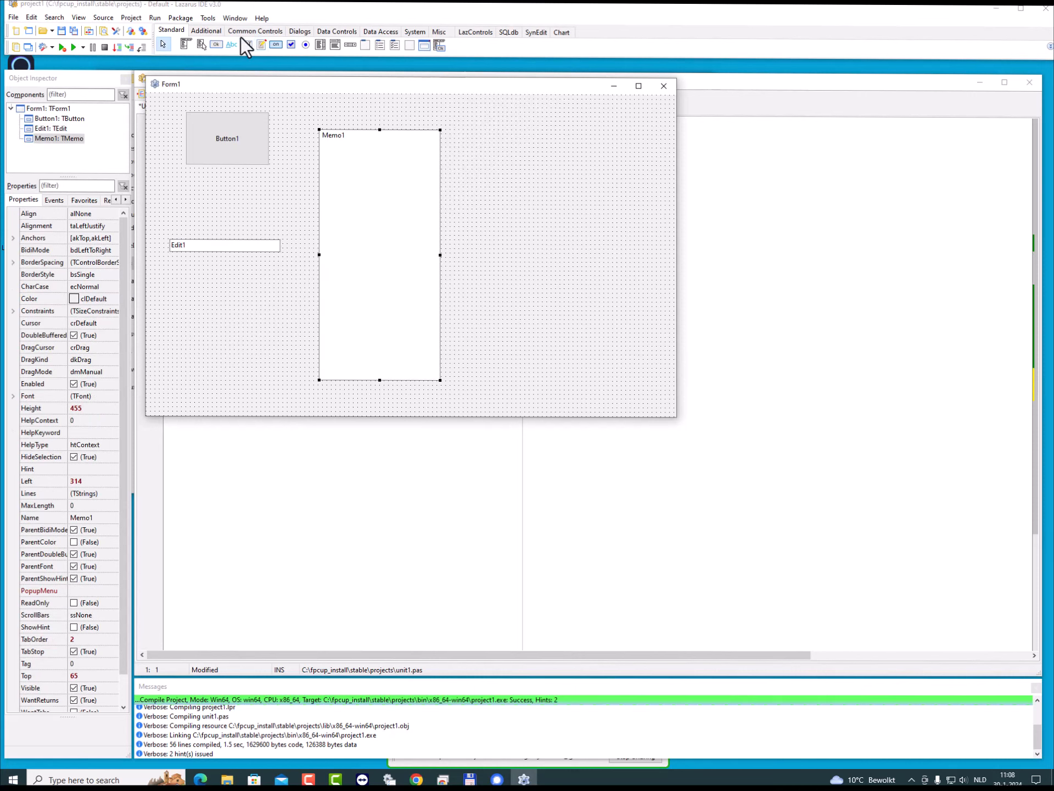
- Place a TTrackBar below Edit1 at about left 48, top 392, and reduce its height to about 42
click(220, 31)
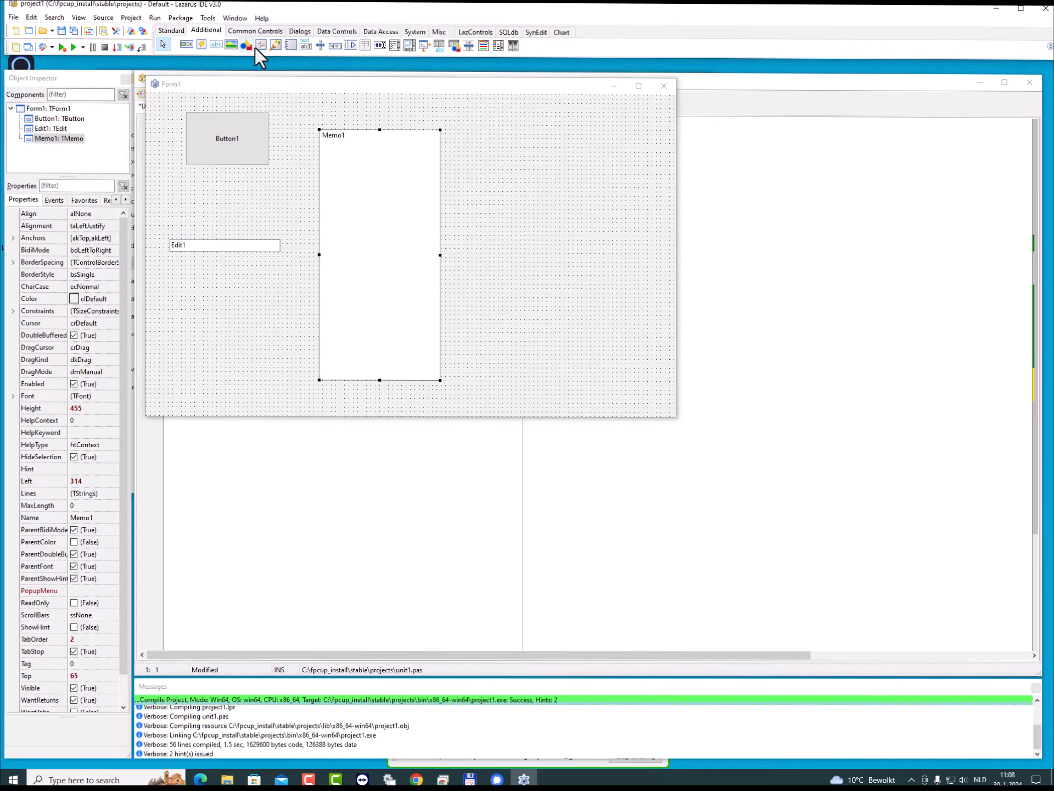
click(296, 31)
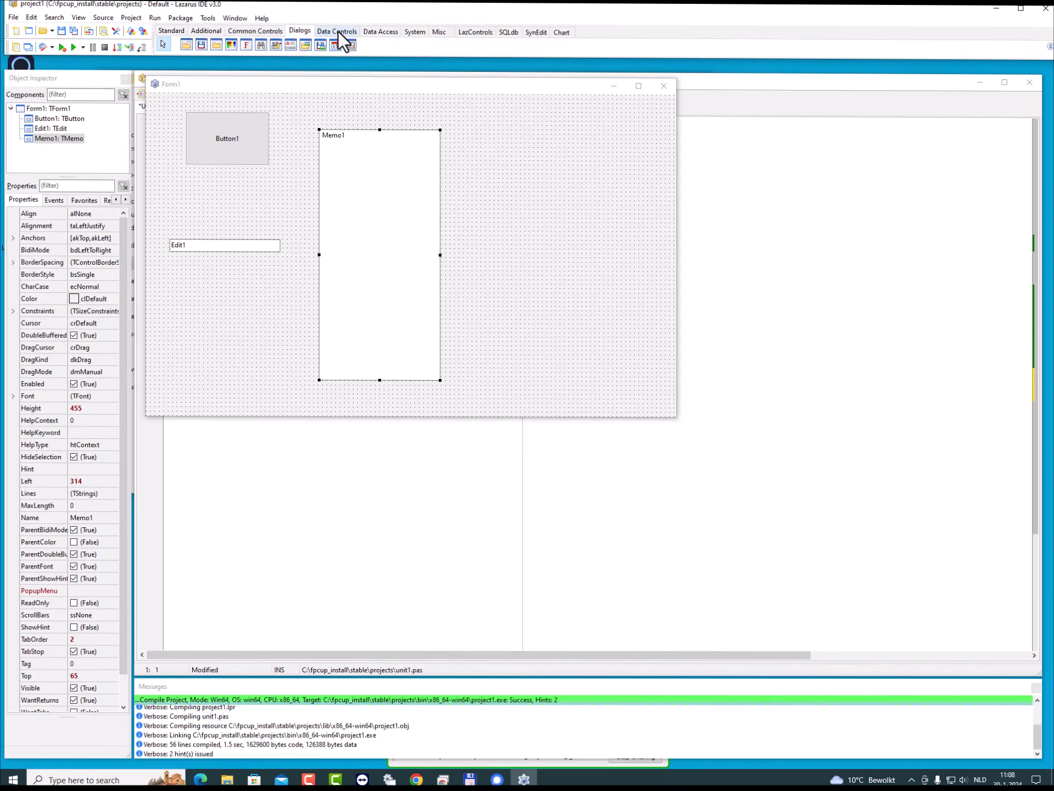
click(243, 35)
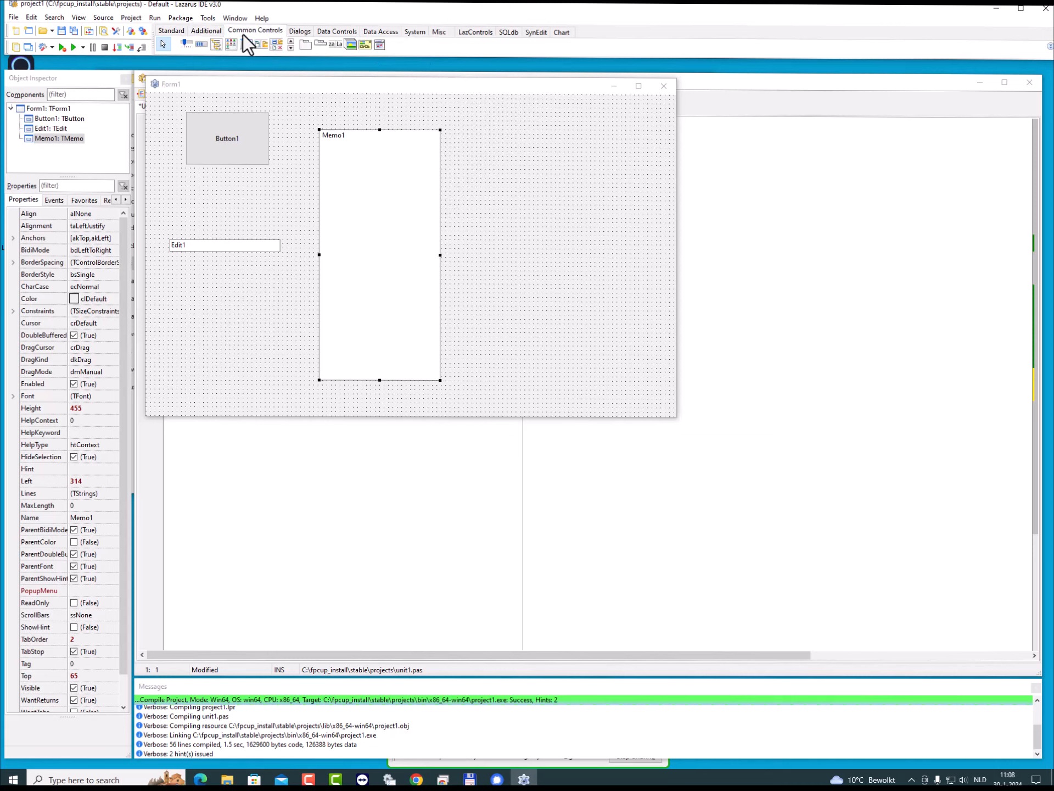
click(187, 43)
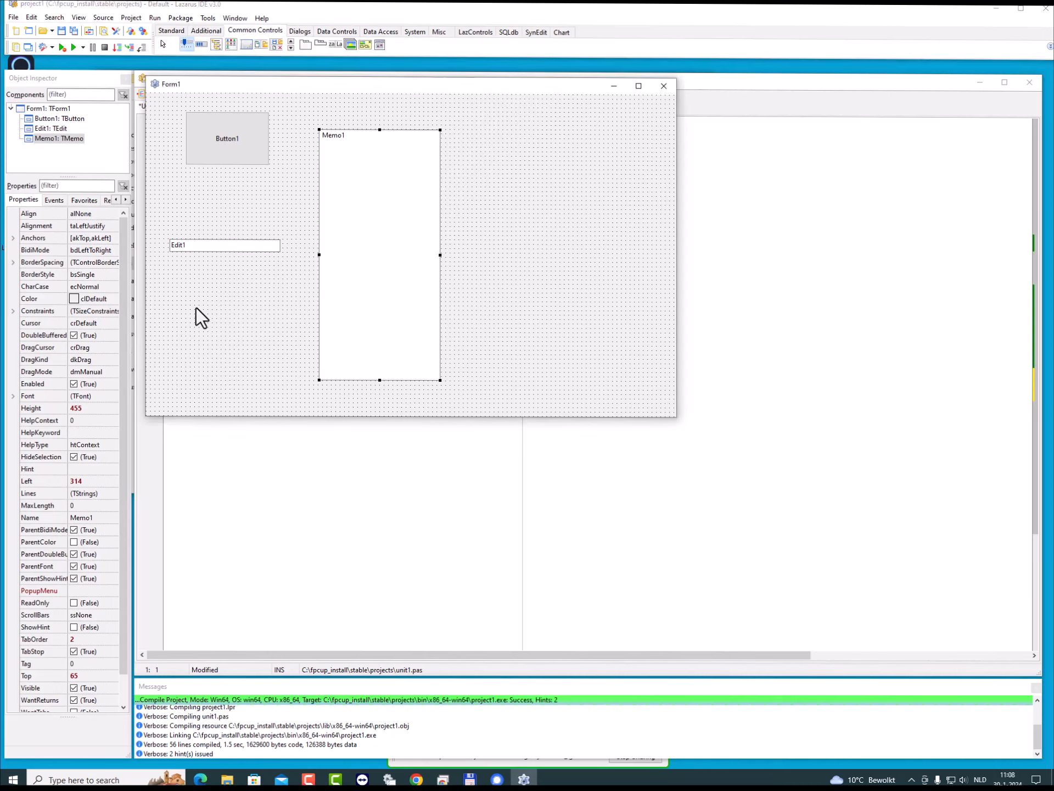
drag(172, 311, 290, 372)
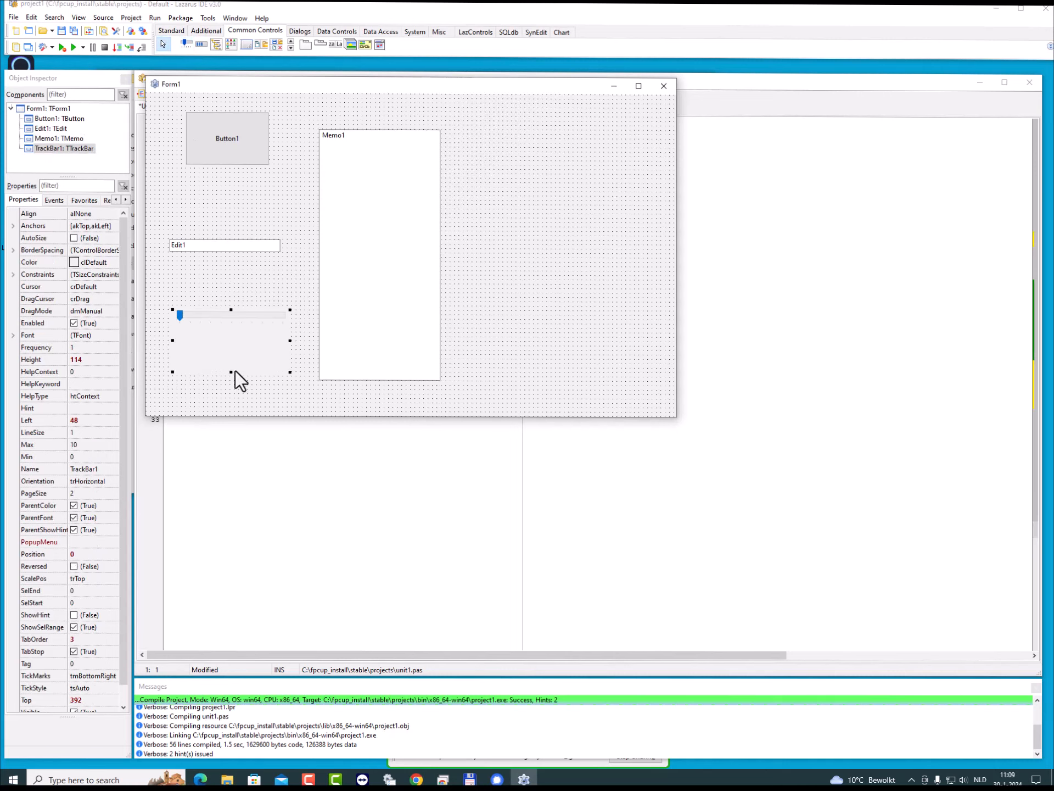
drag(231, 372, 230, 333)
- Recompile the extended form in the Linuxx64, Win32 and Win64 build modes
click(156, 18)
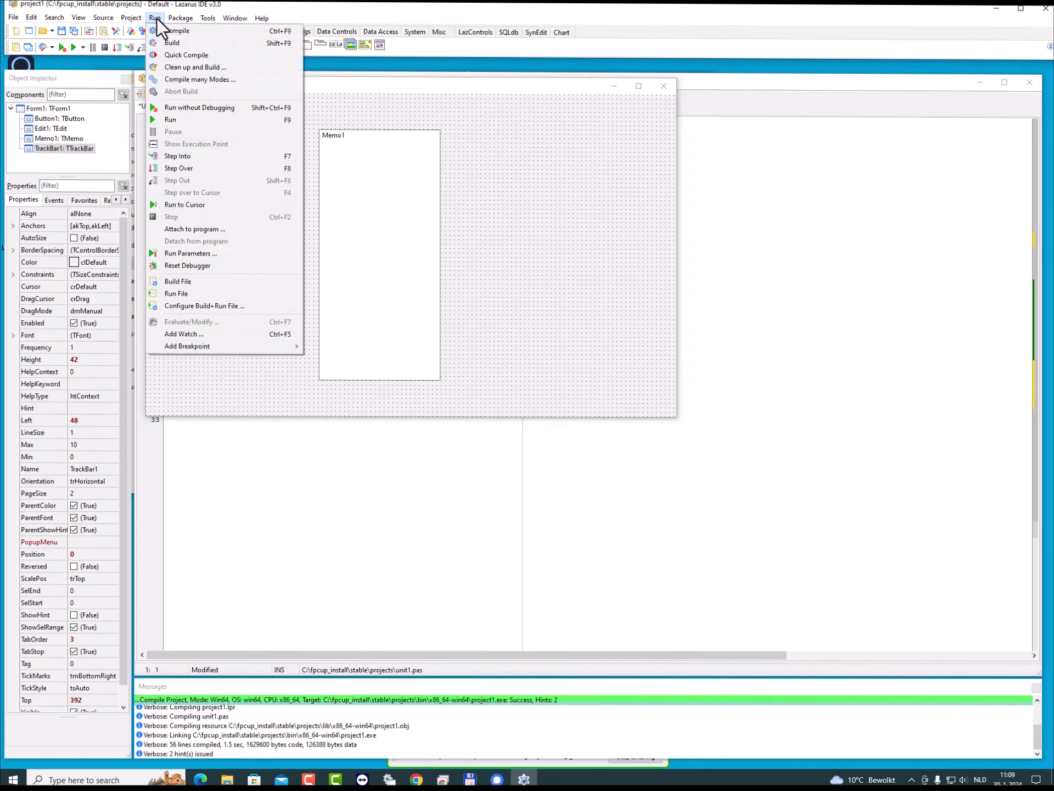
click(196, 79)
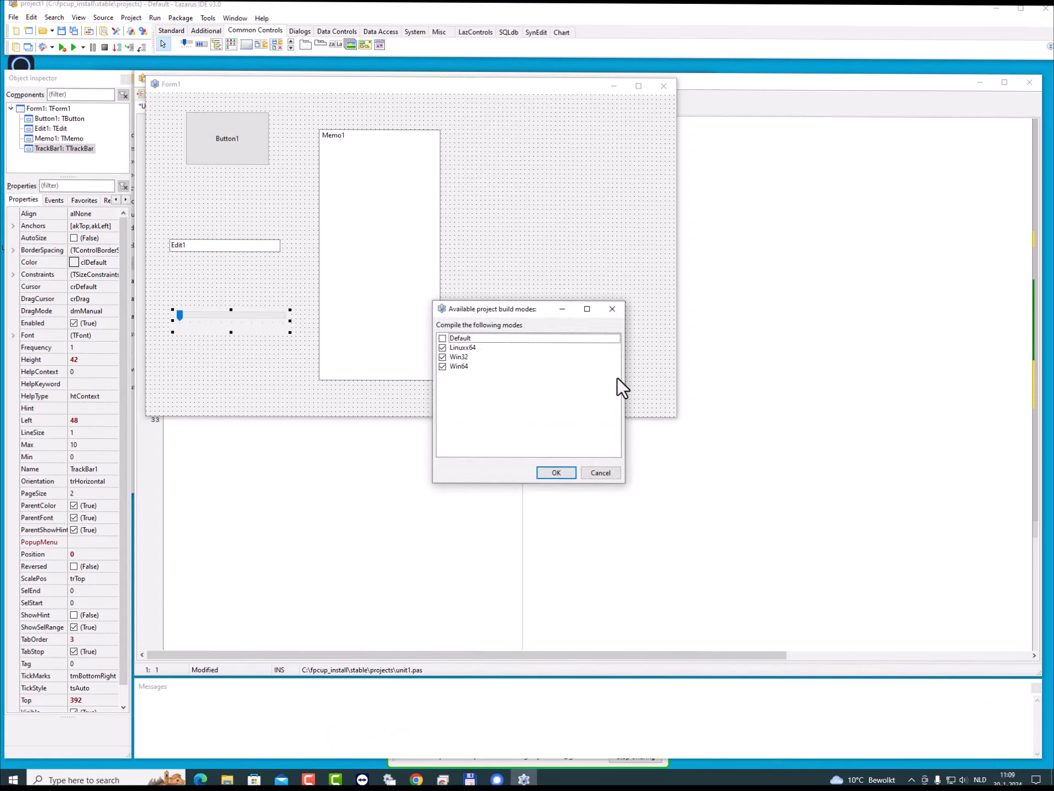
click(555, 476)
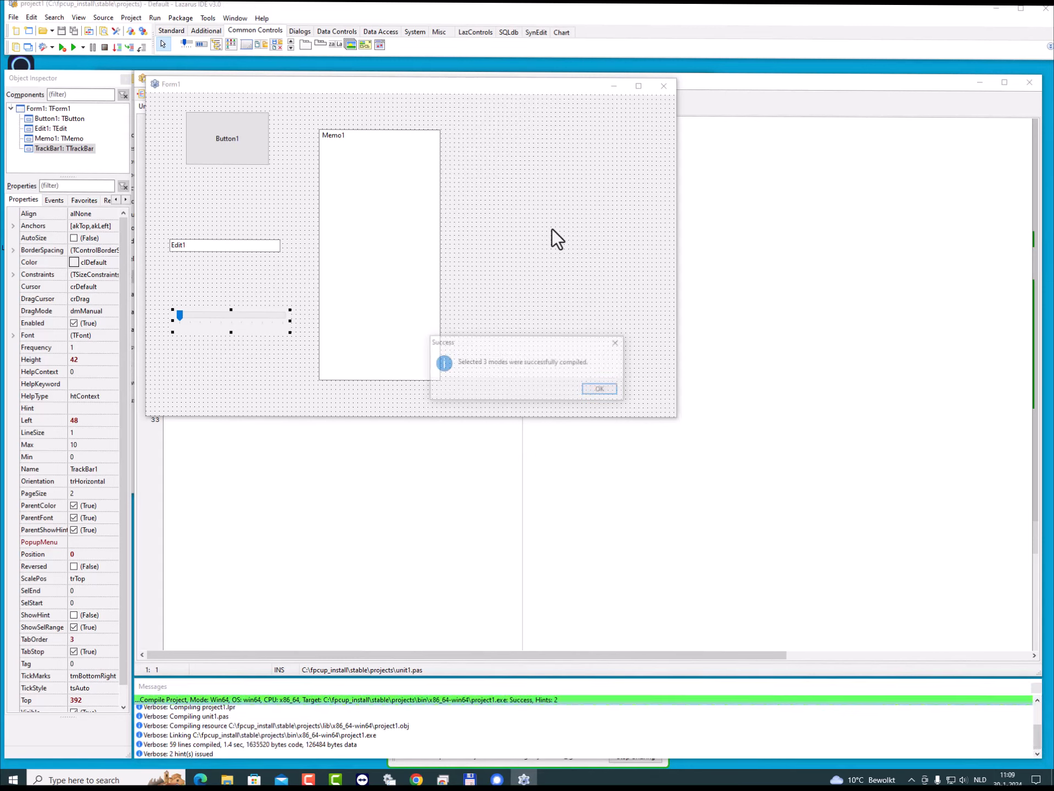
click(599, 389)
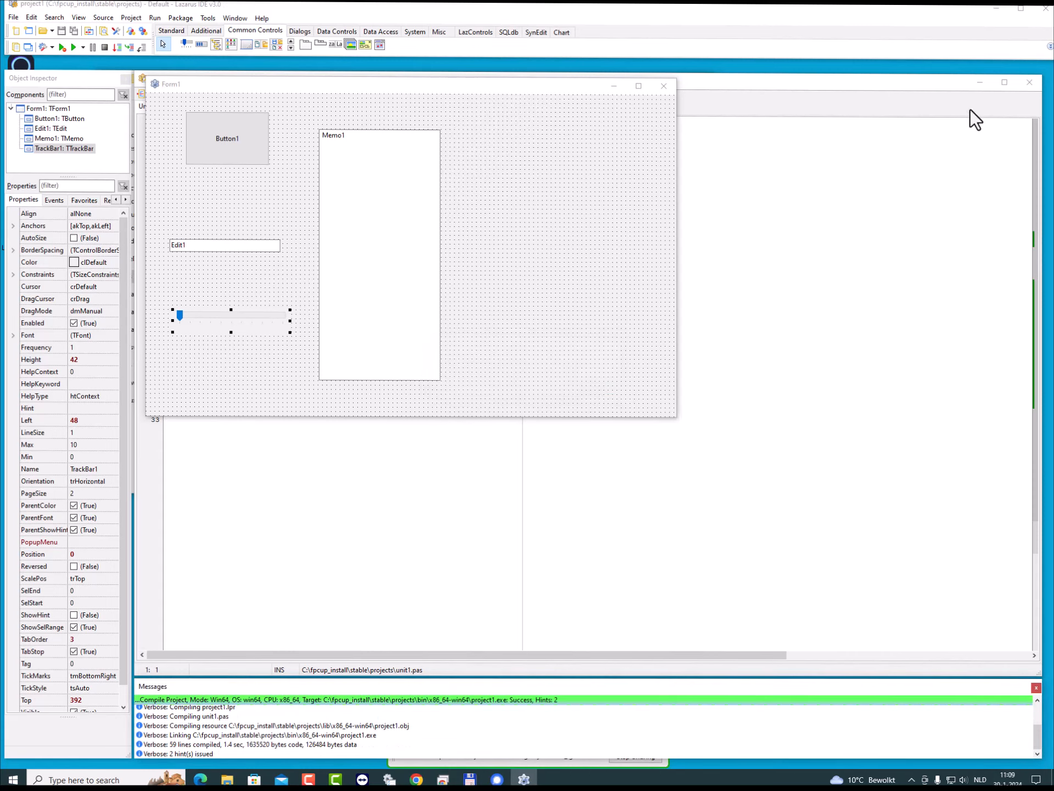
- Return to File Explorer, run project1 from bin\x86_64-win64, try its track bar slider, and close the form
click(996, 8)
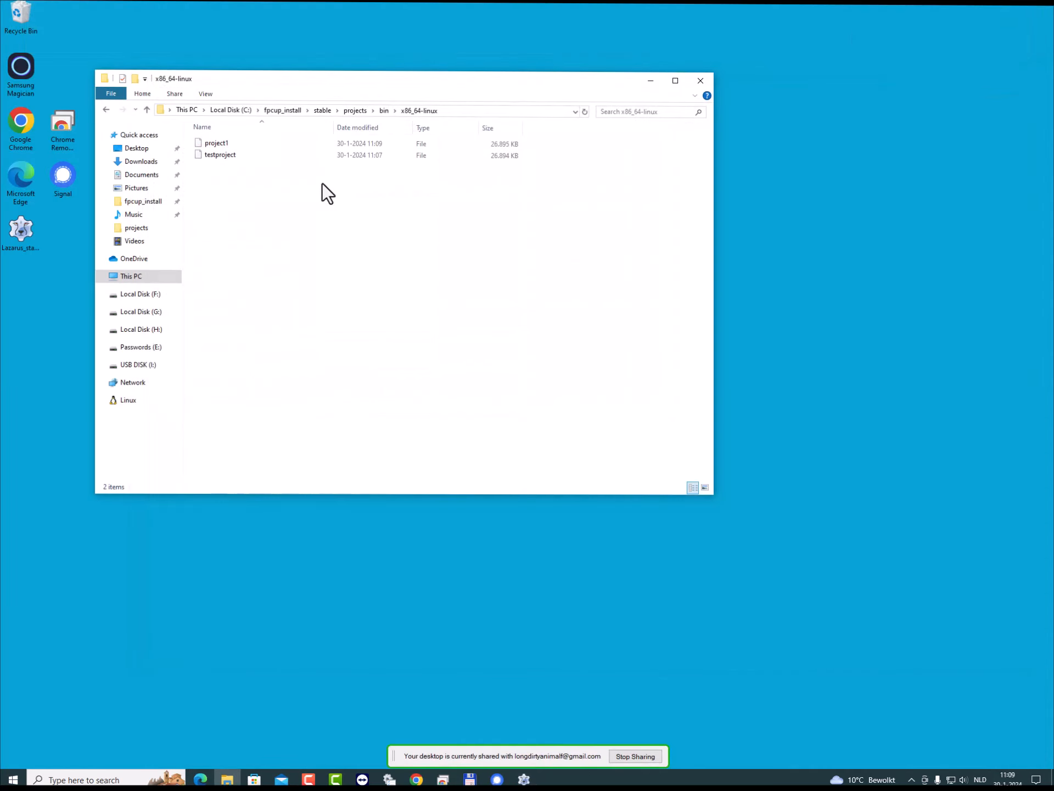
click(383, 111)
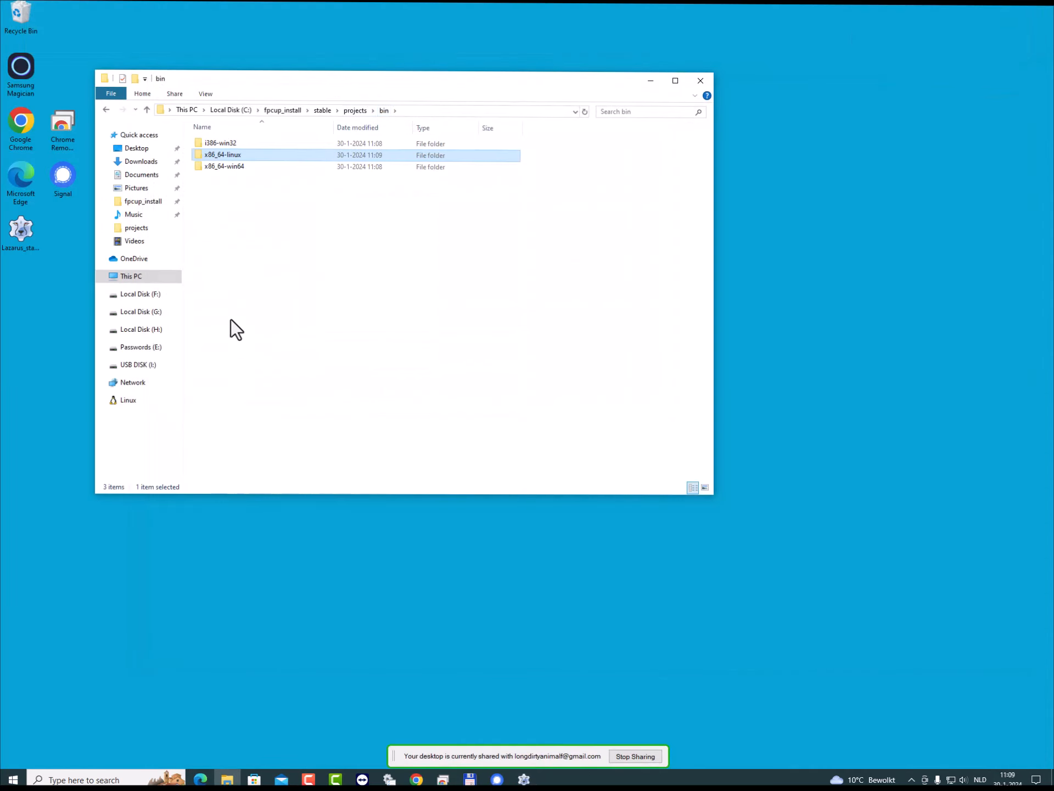
double_click(222, 165)
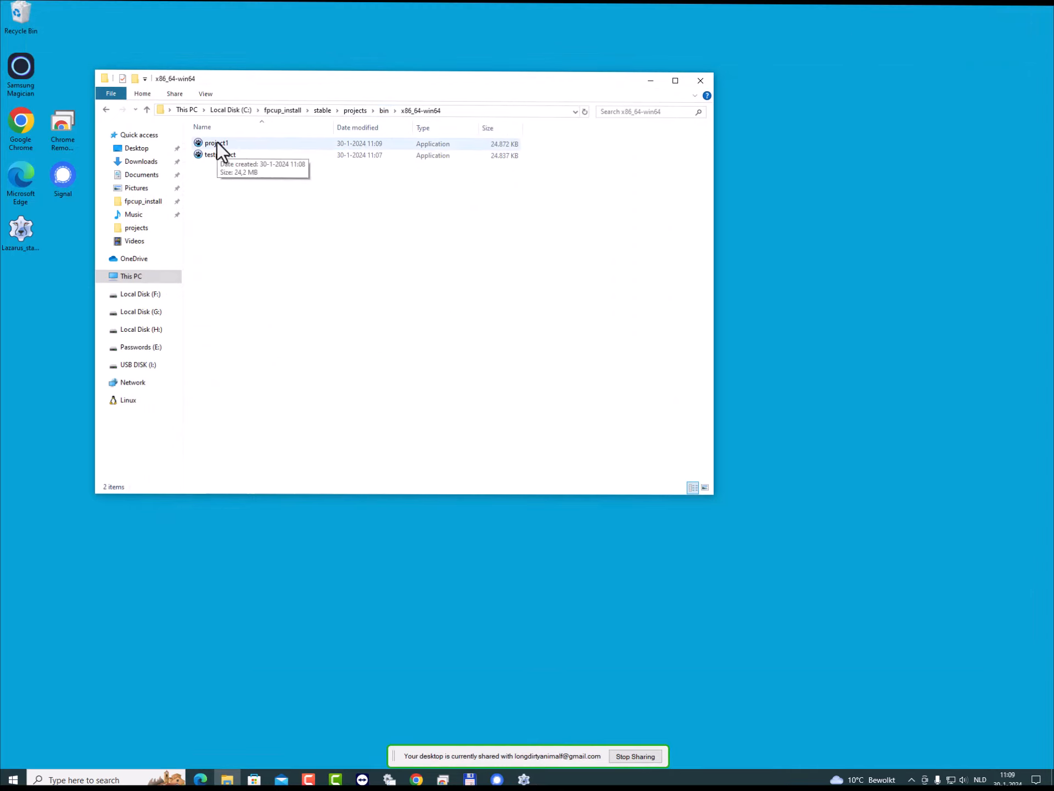
double_click(216, 142)
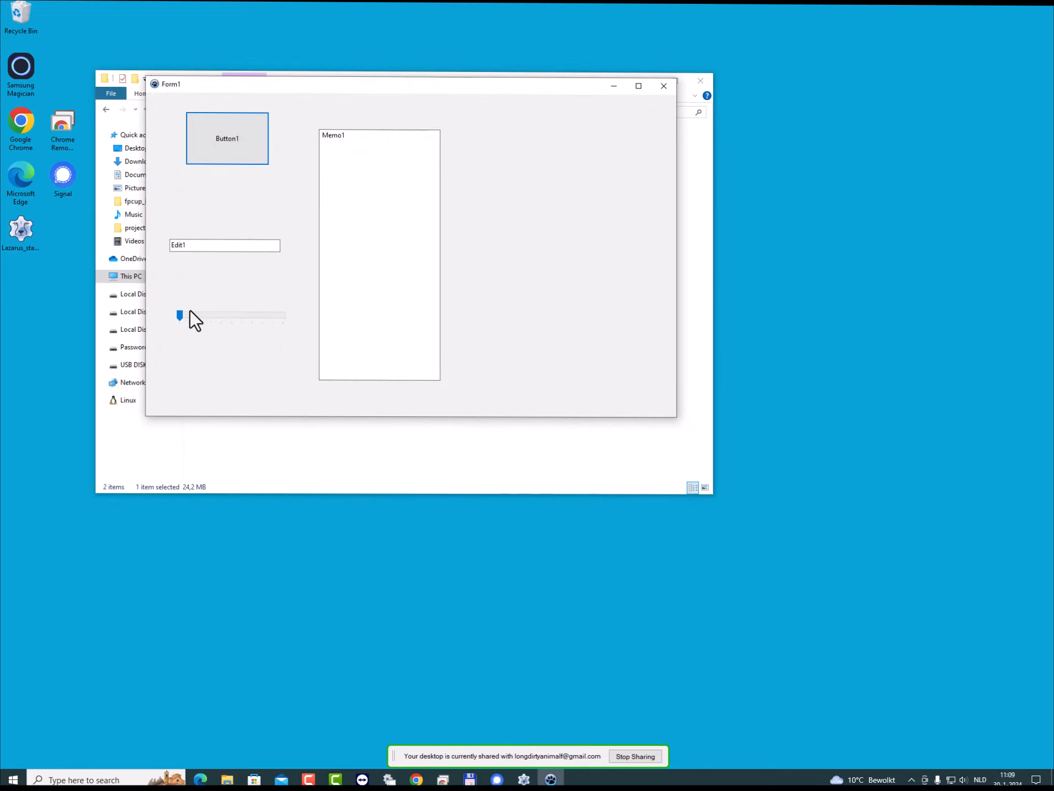
drag(181, 314, 223, 318)
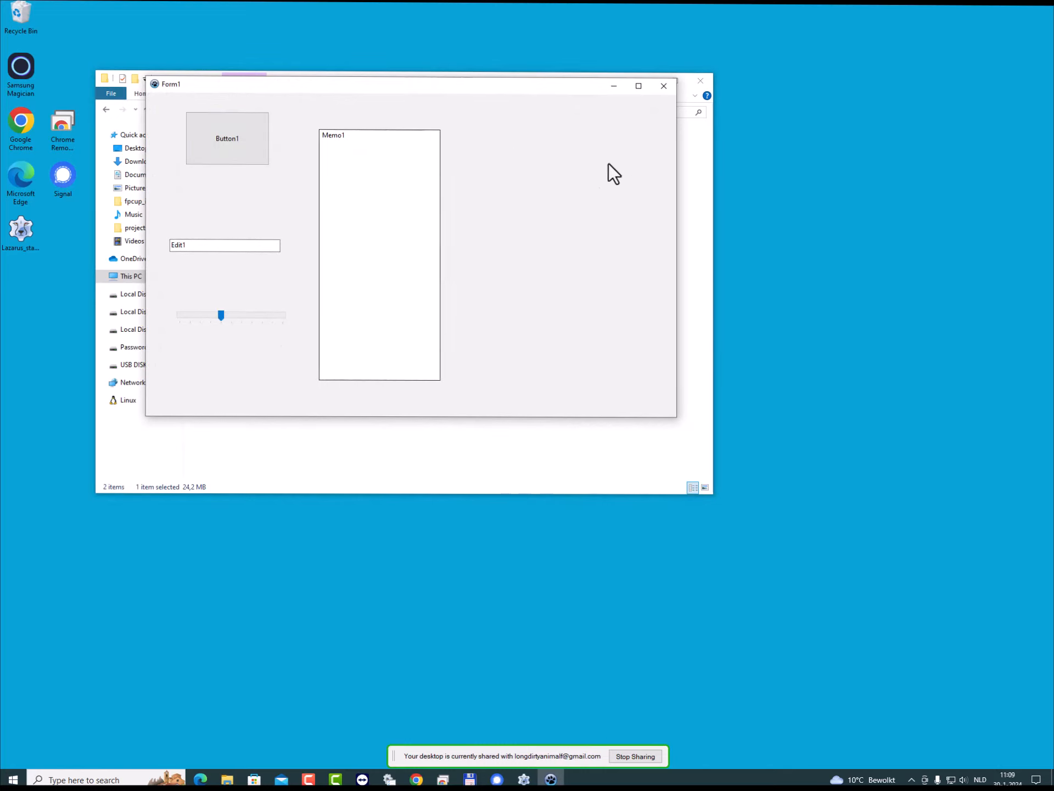
click(660, 87)
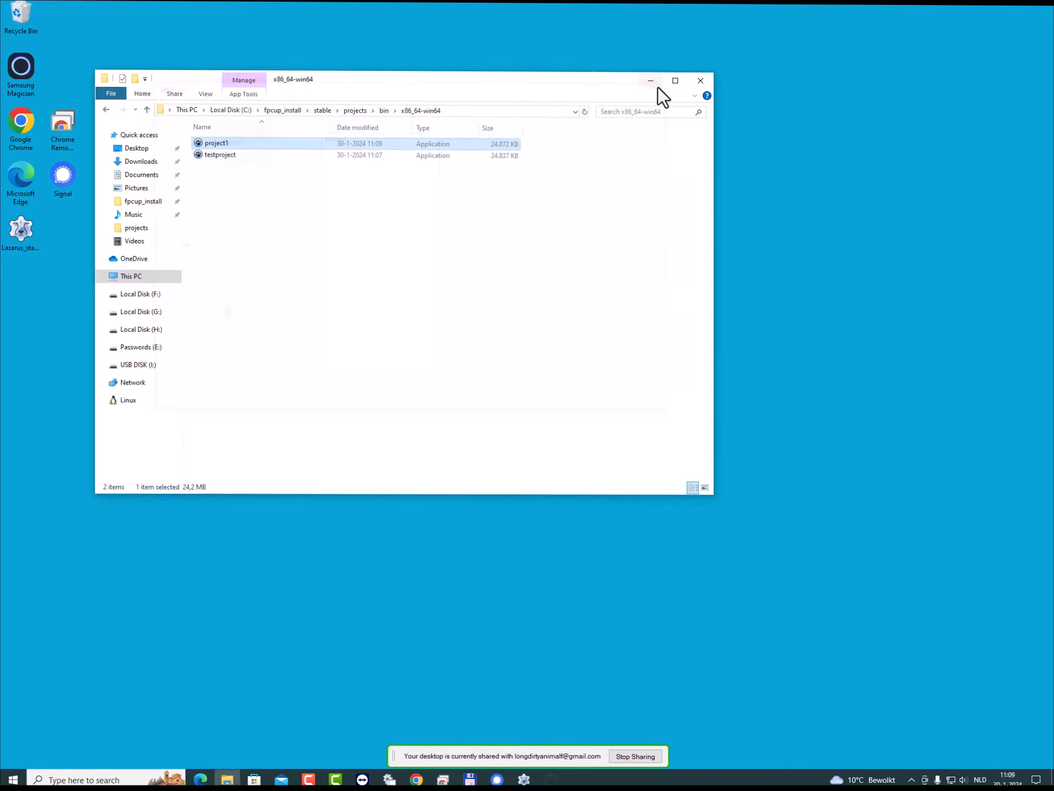
- Test-run project1 from the bin\i386-win32 folder and close its form
click(380, 110)
double_click(213, 147)
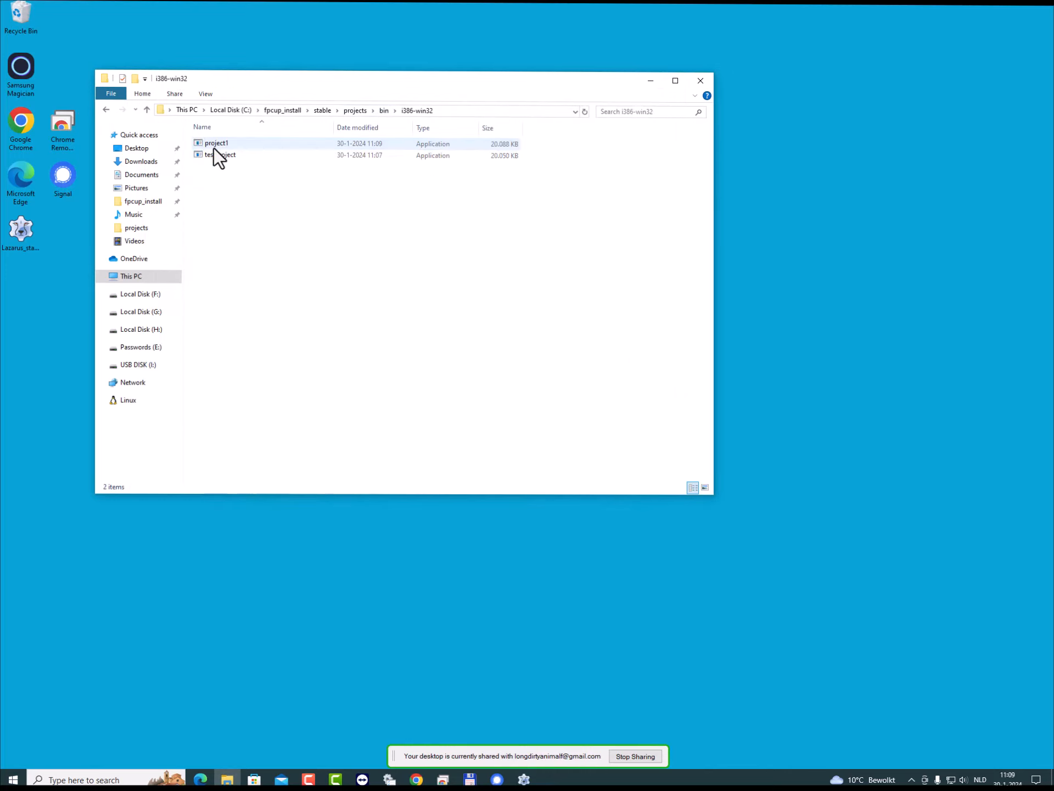
click(213, 147)
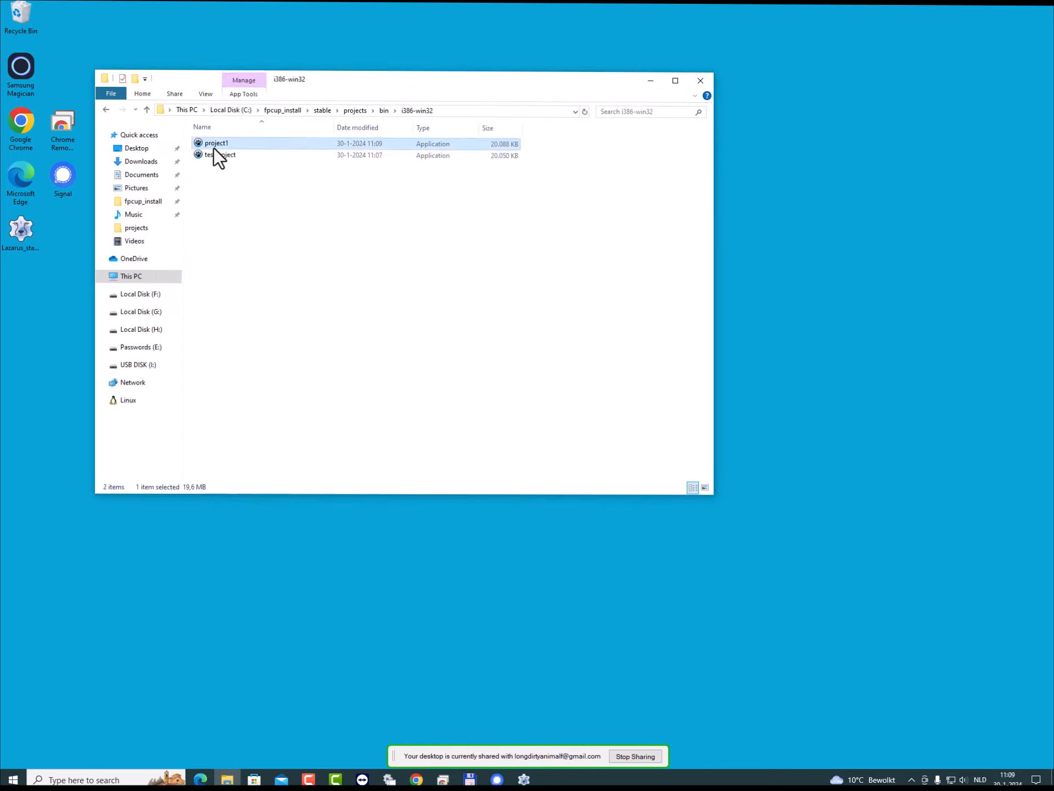
double_click(213, 147)
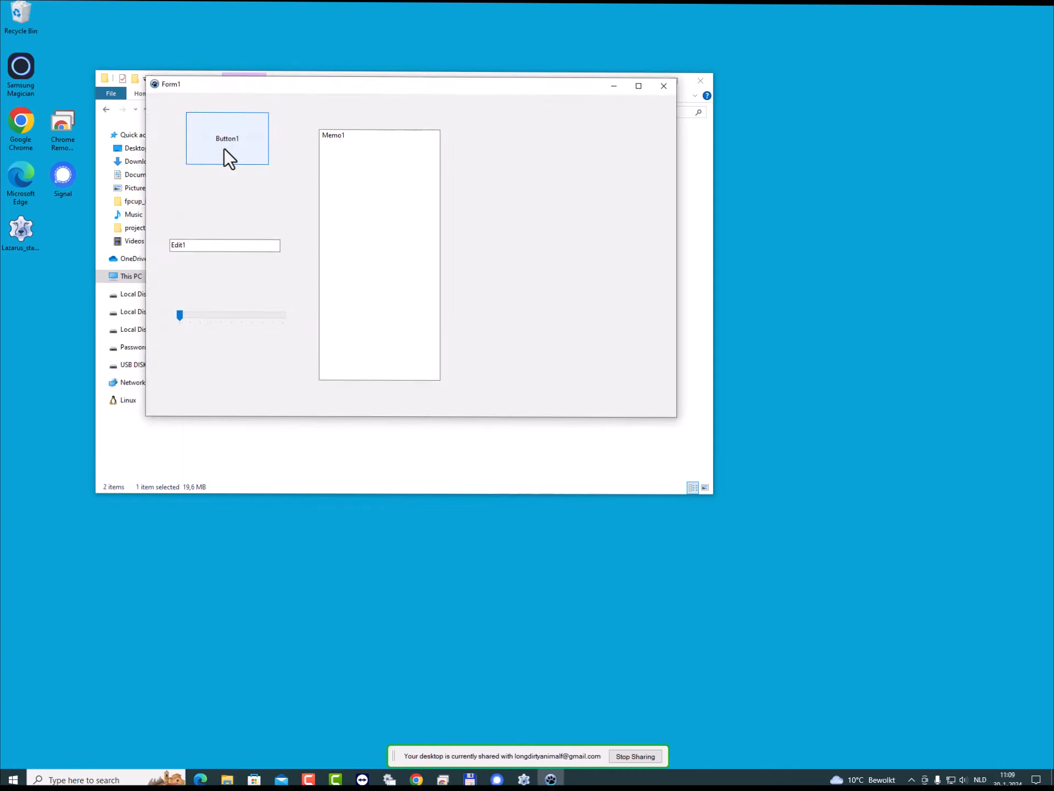
click(664, 86)
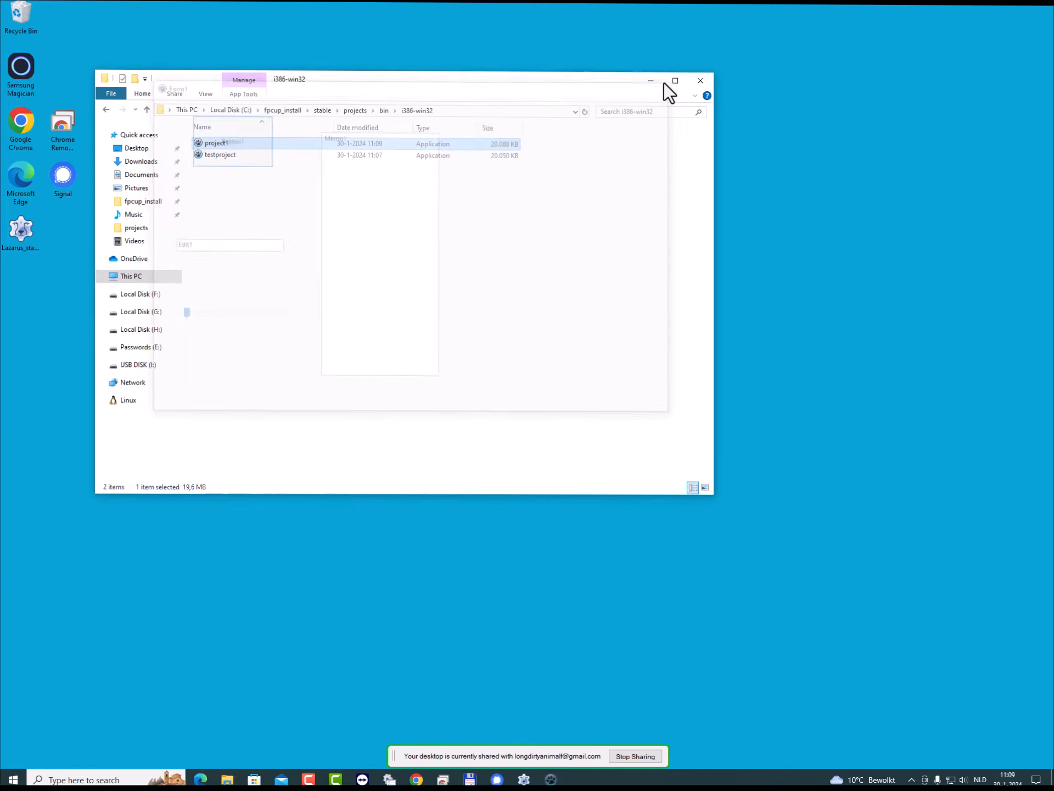
- Open the bin\x86_64-linux folder and select the compiled project1 file
click(382, 111)
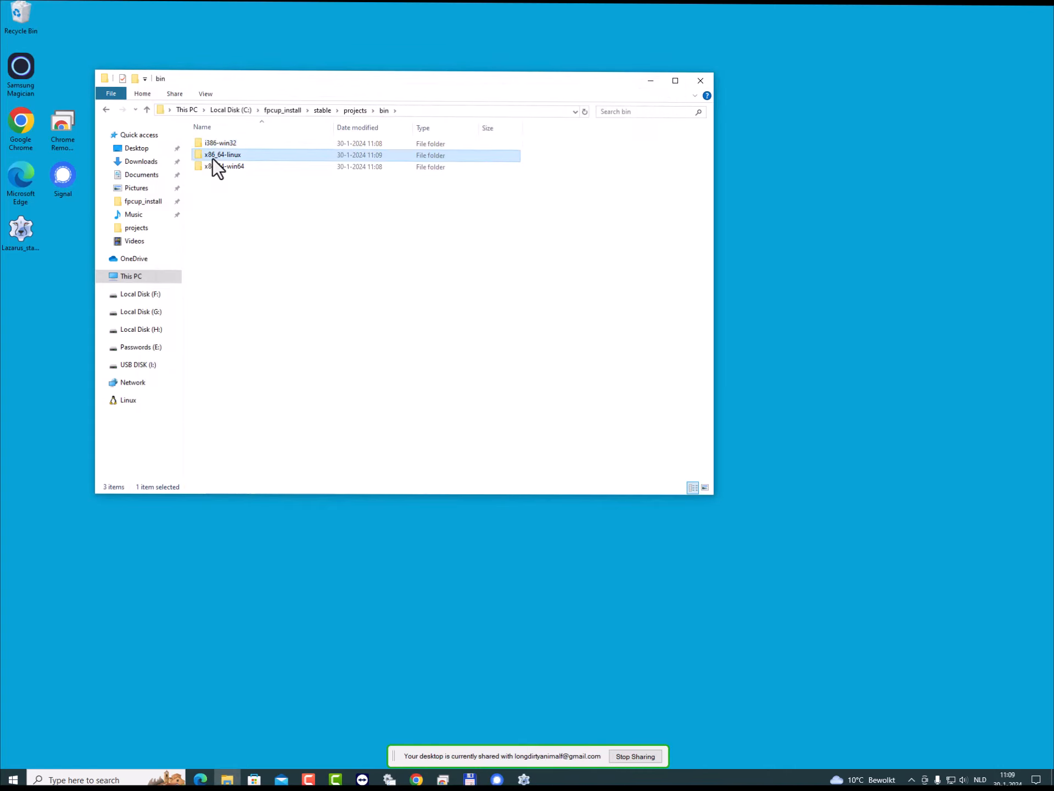
double_click(213, 158)
click(213, 142)
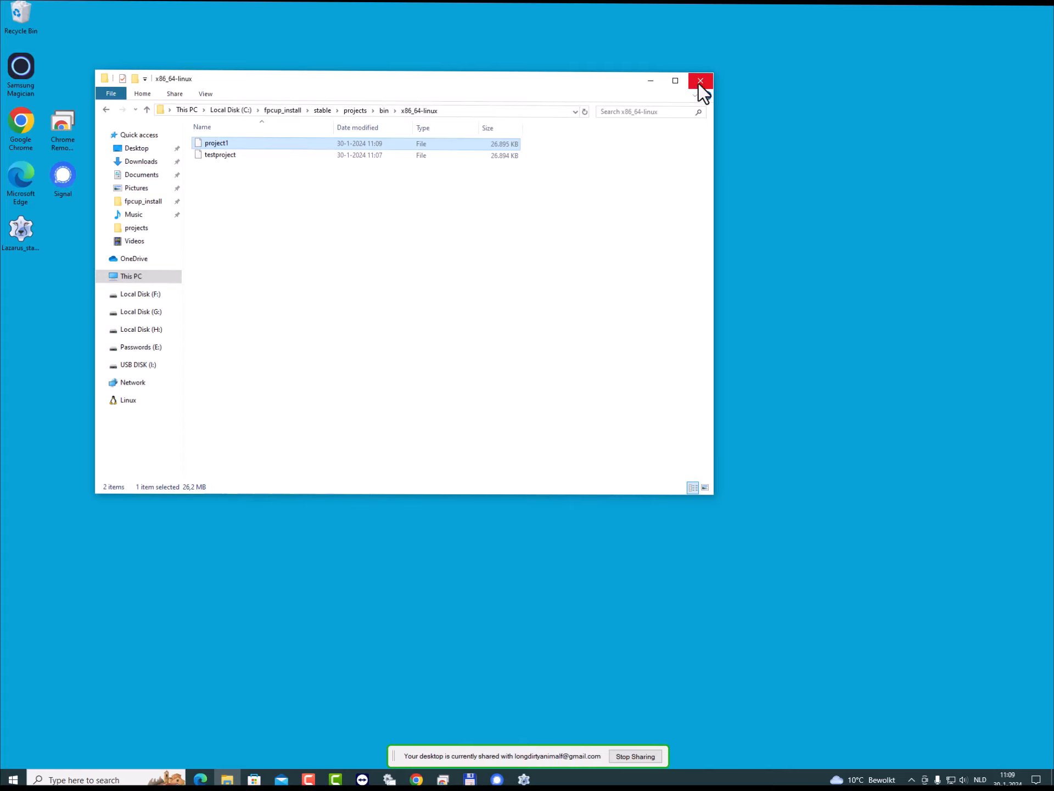
- Launch FPCUPdeluxe from the up folder inside fpcup_install\stable
click(322, 111)
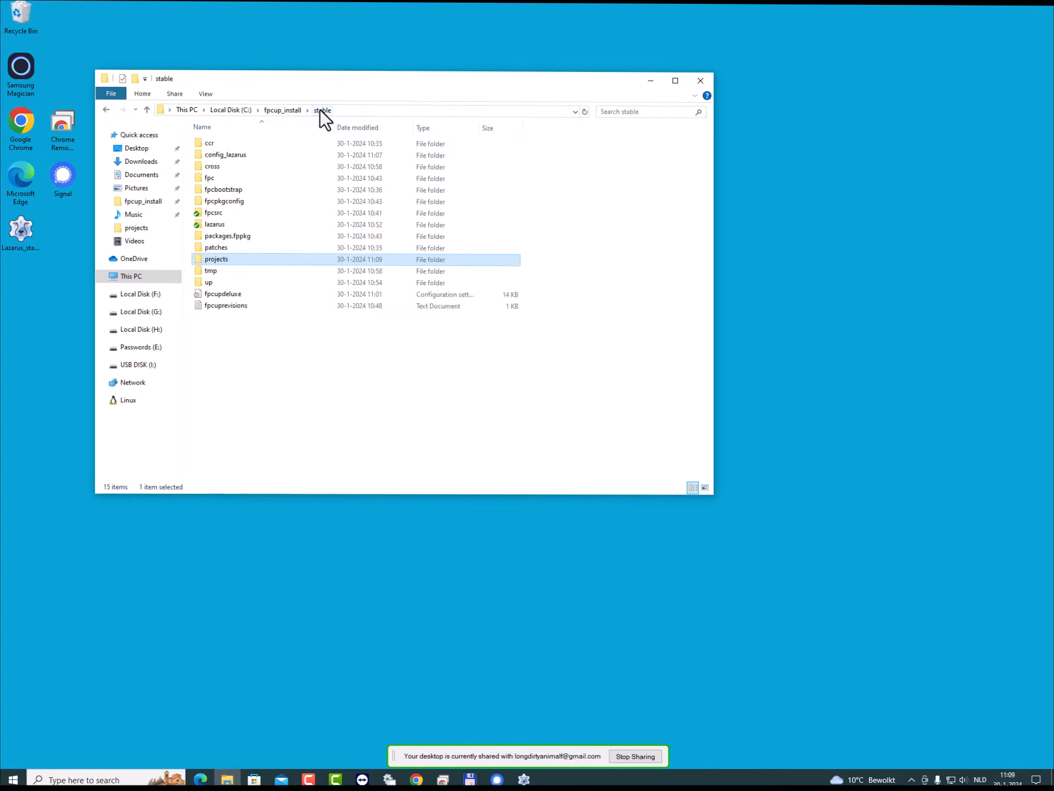
double_click(208, 282)
click(230, 199)
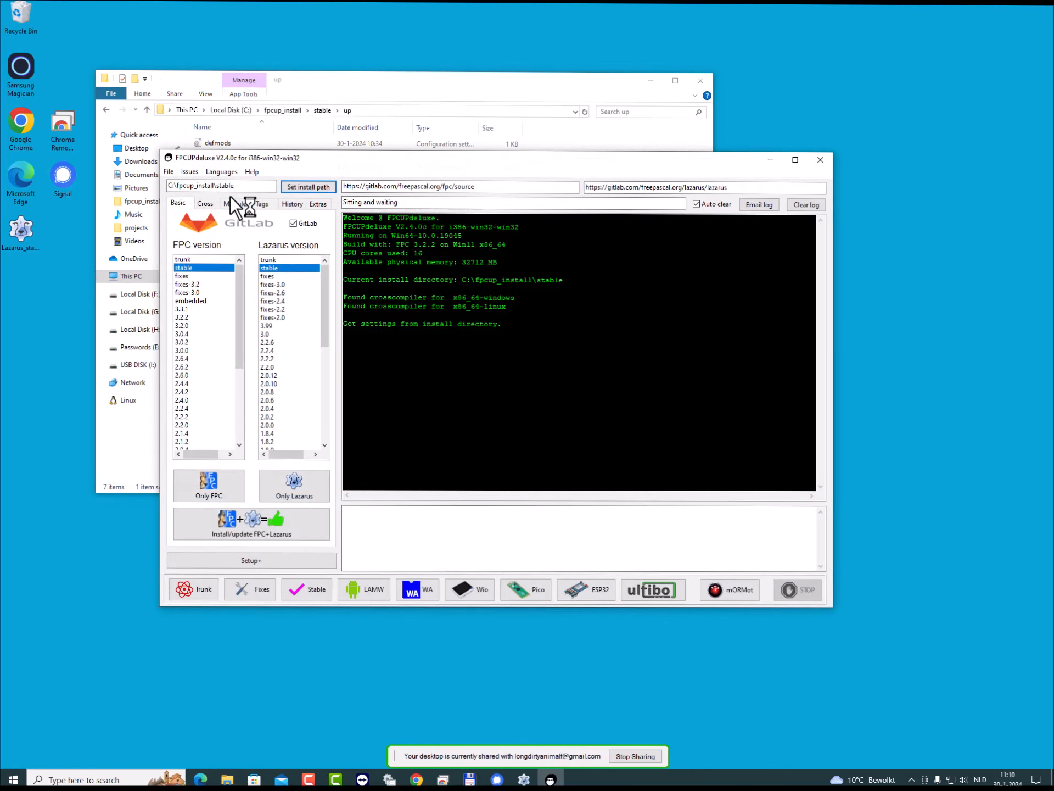
- Select arm as the cross-compiler CPU, keeping linux as the target OS
click(208, 206)
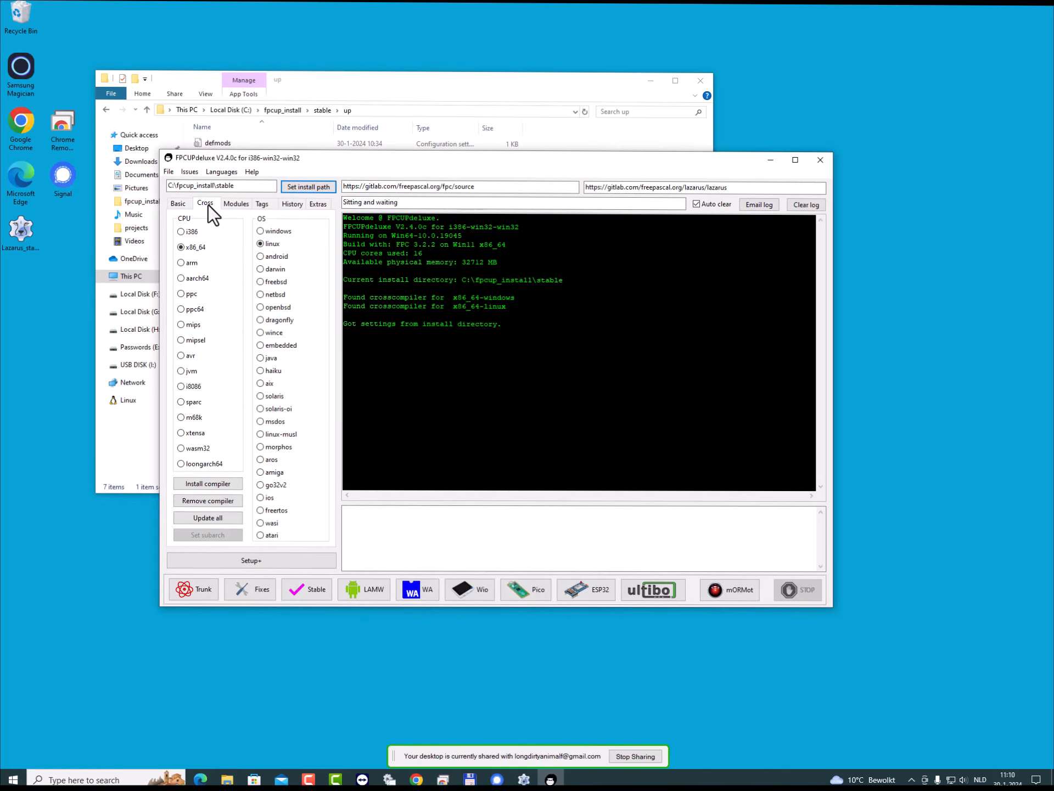
click(183, 264)
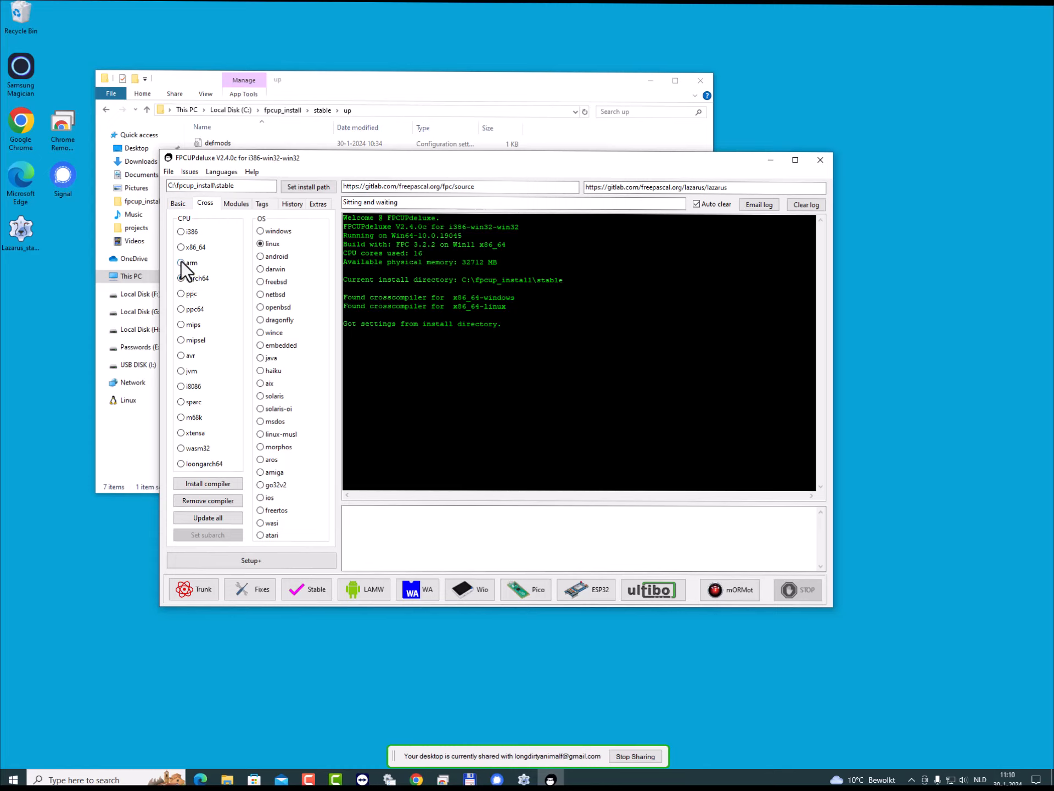
- Start installing the arm-linux cross-compiler and confirm the installation
click(204, 485)
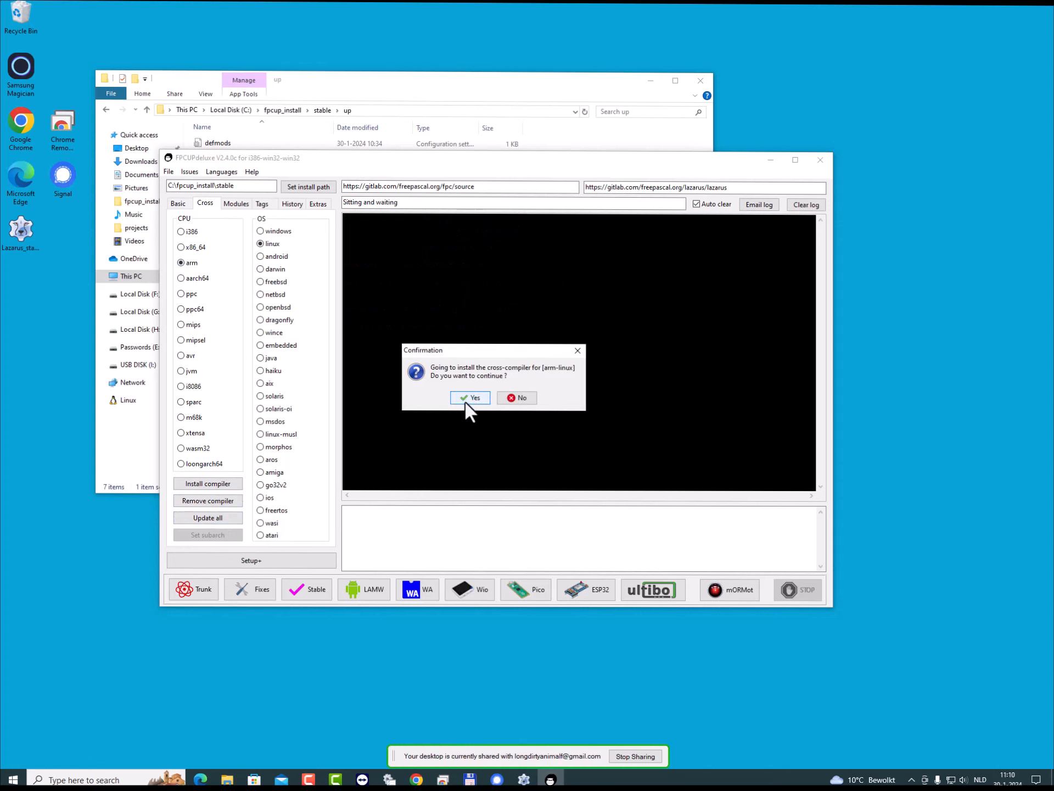
click(468, 399)
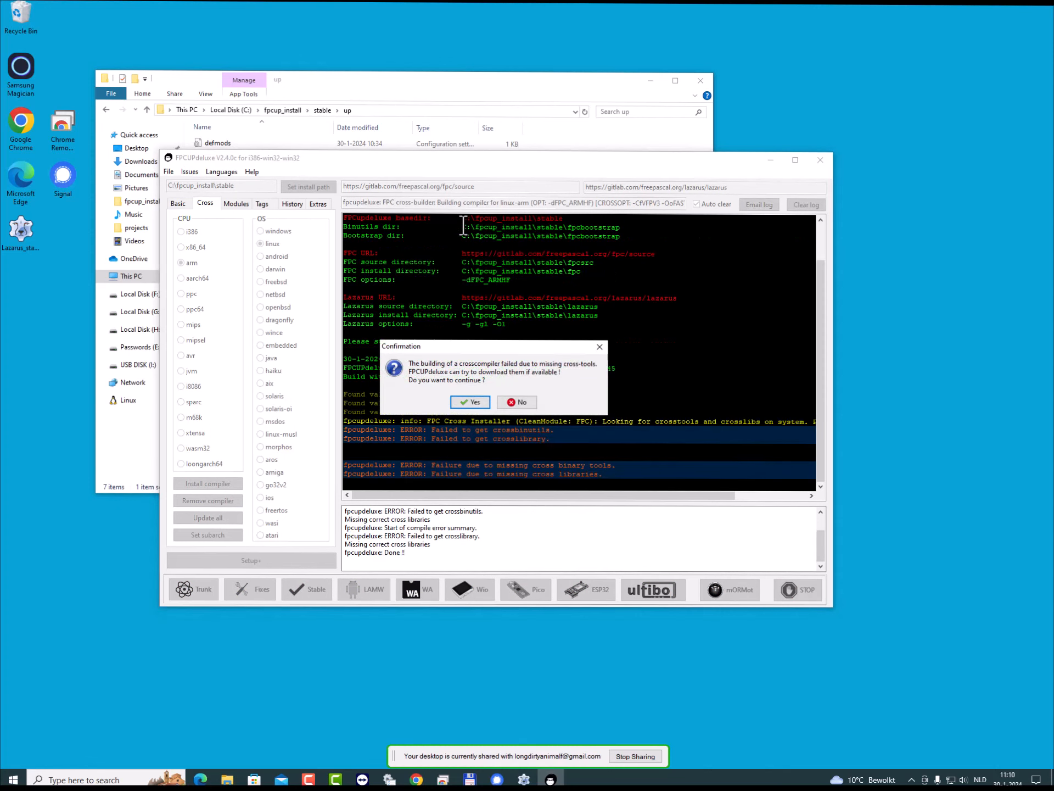
- In File Explorer, look inside the cross\bin folder of fpcup_install\stable for the installed cross tools
click(387, 84)
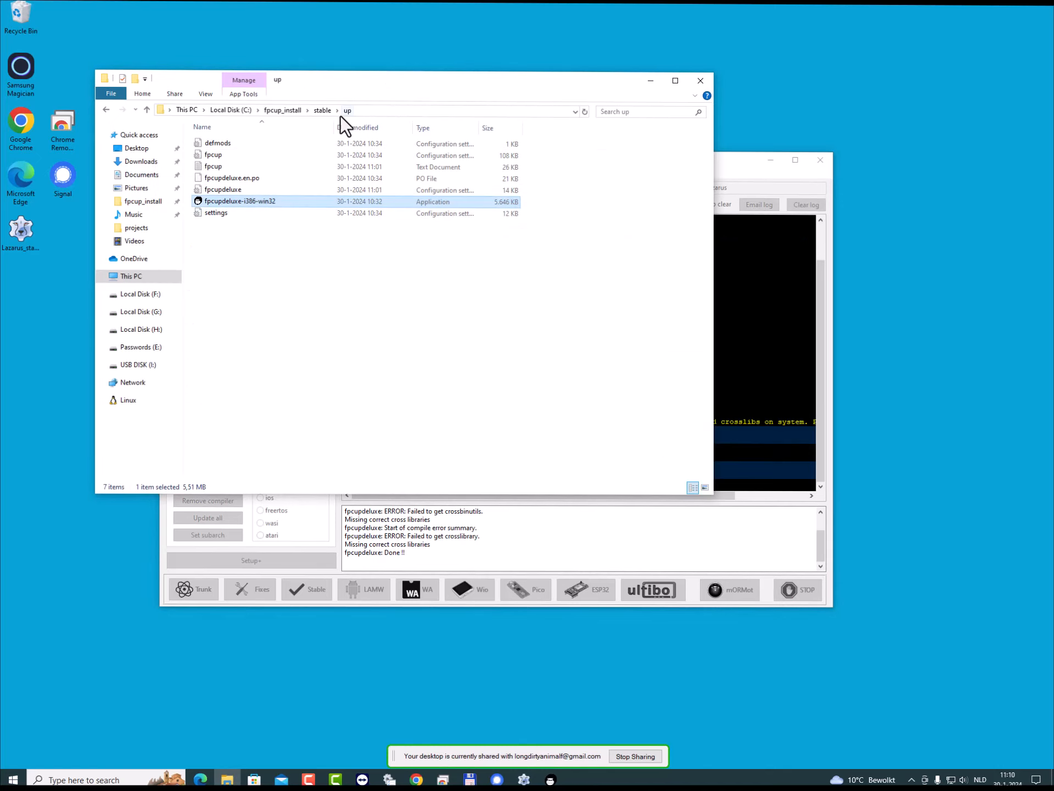
click(323, 109)
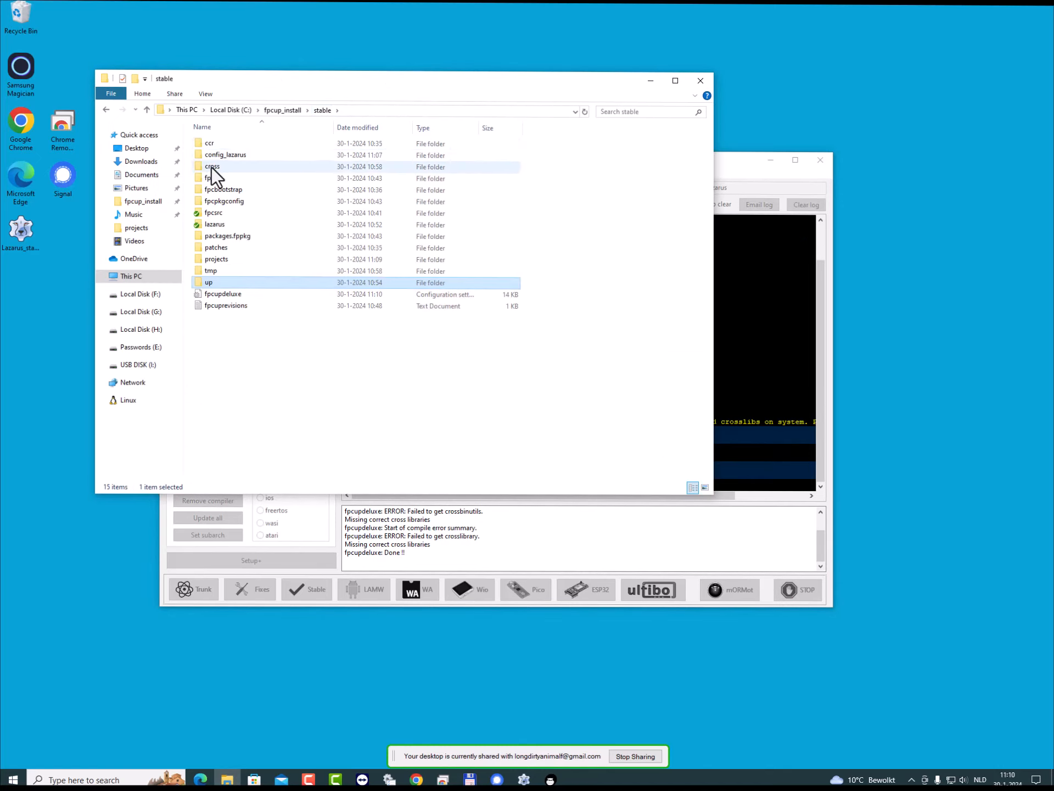
double_click(211, 167)
double_click(214, 145)
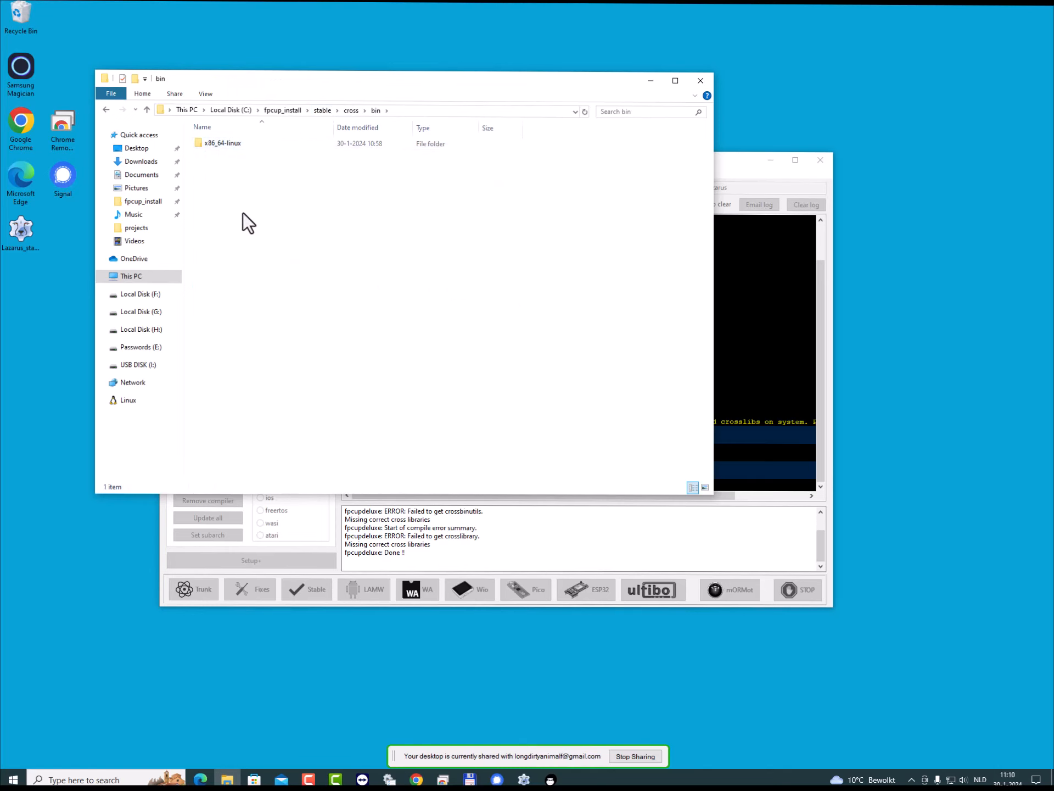
- Return to FPCUPdeluxe and accept downloading the missing arm-linux cross-tools
click(742, 168)
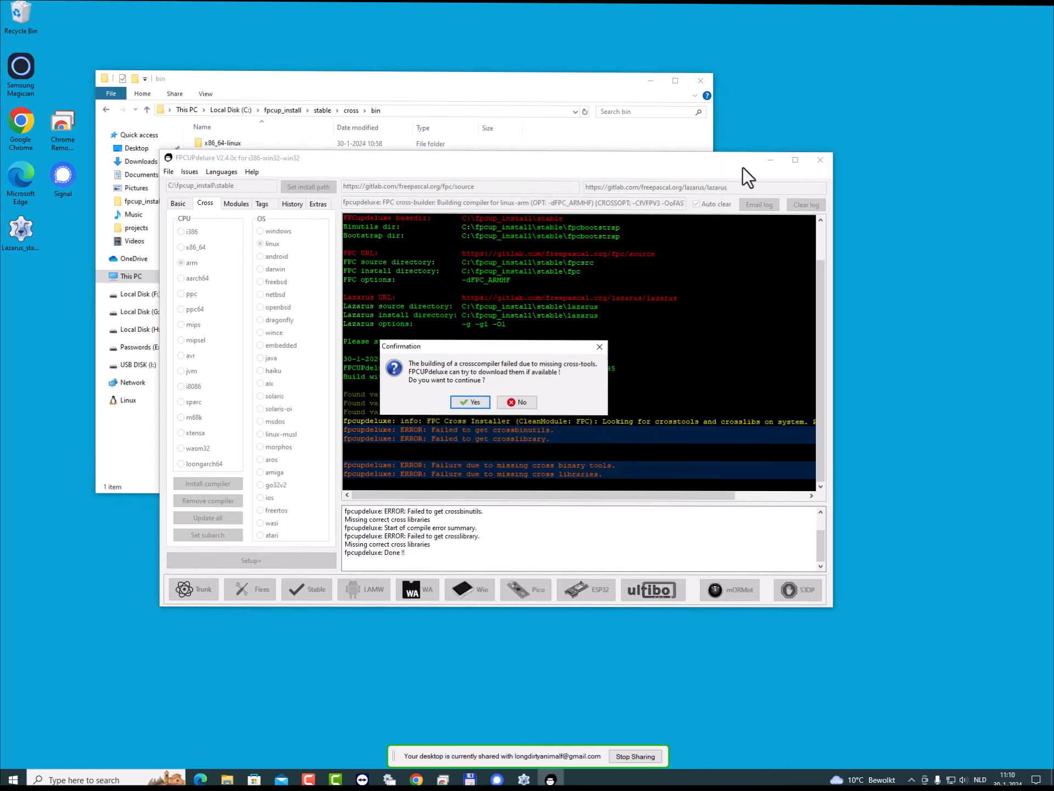
click(467, 403)
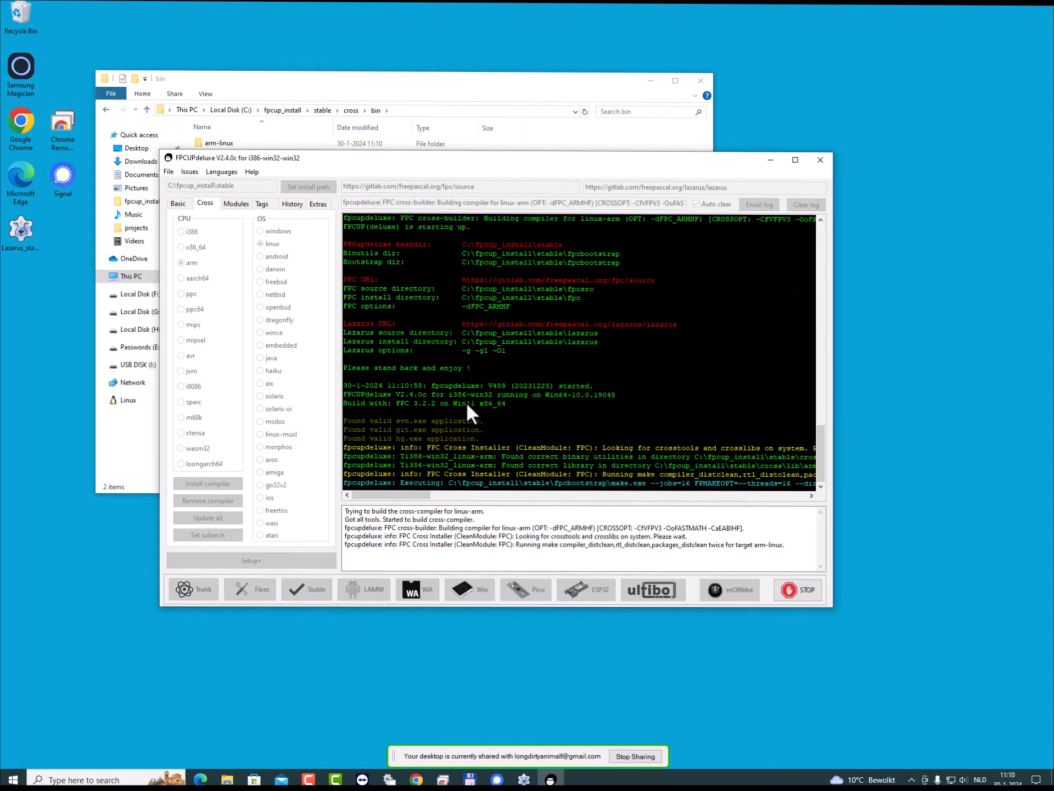
- In File Explorer, examine the contents of the arm-linux folders under cross\bin and cross\lib
click(362, 89)
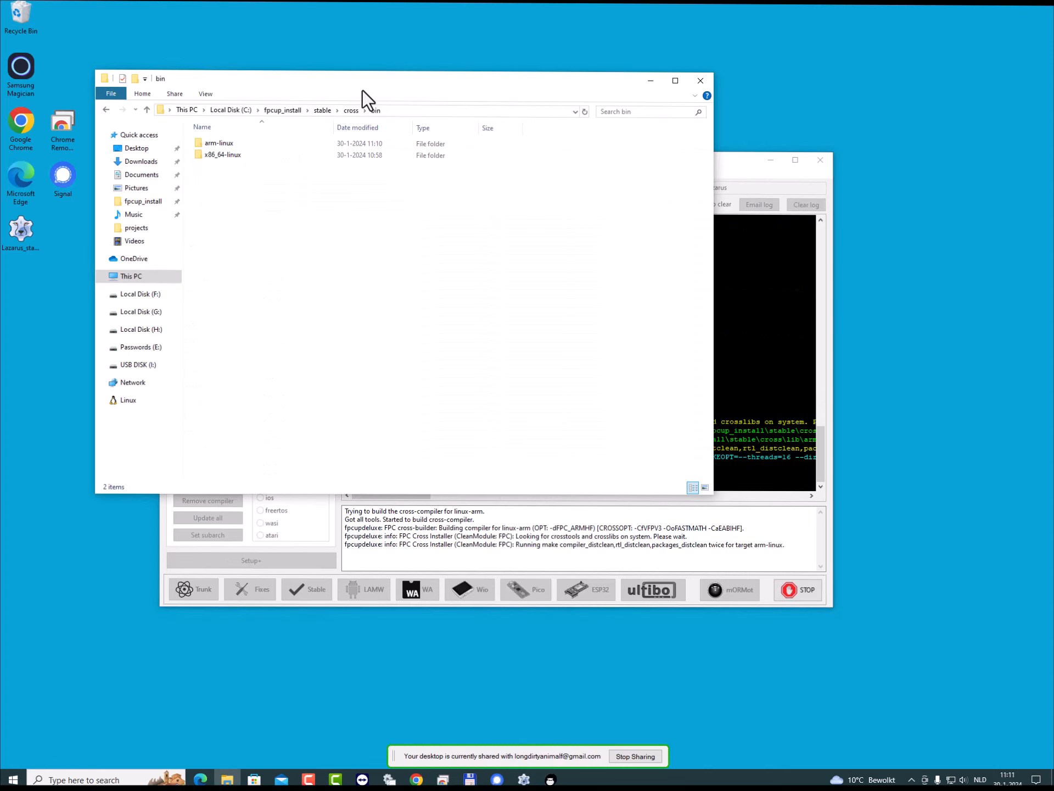
double_click(225, 146)
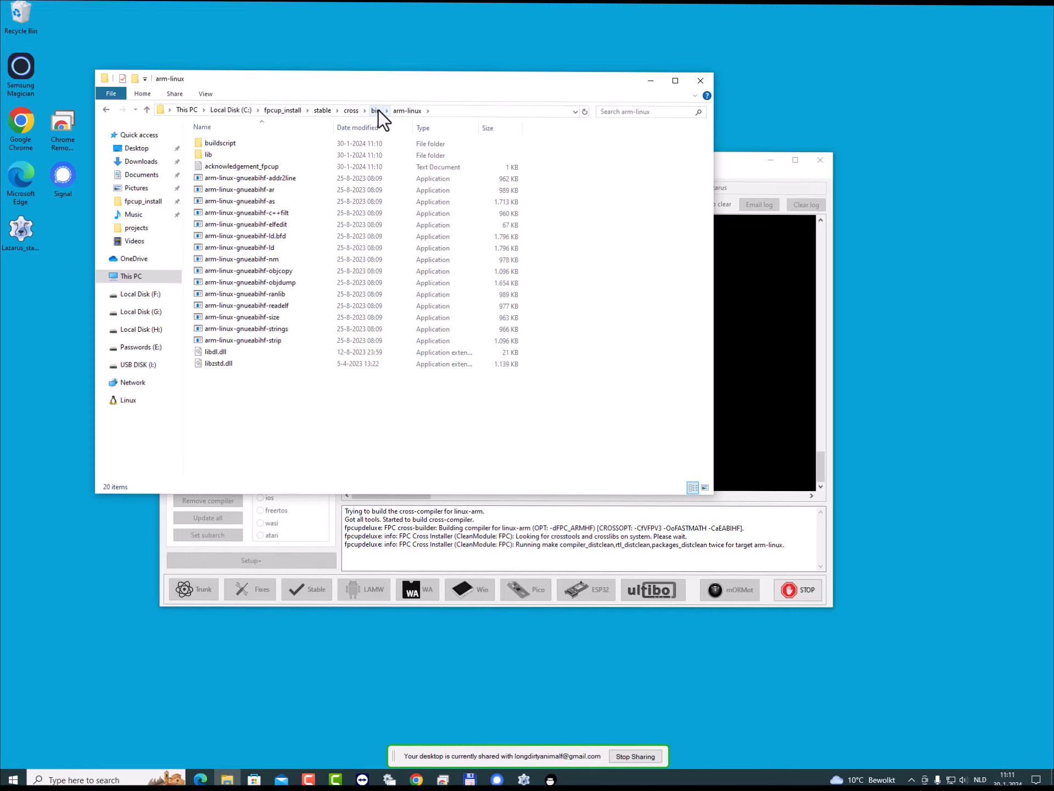
click(357, 112)
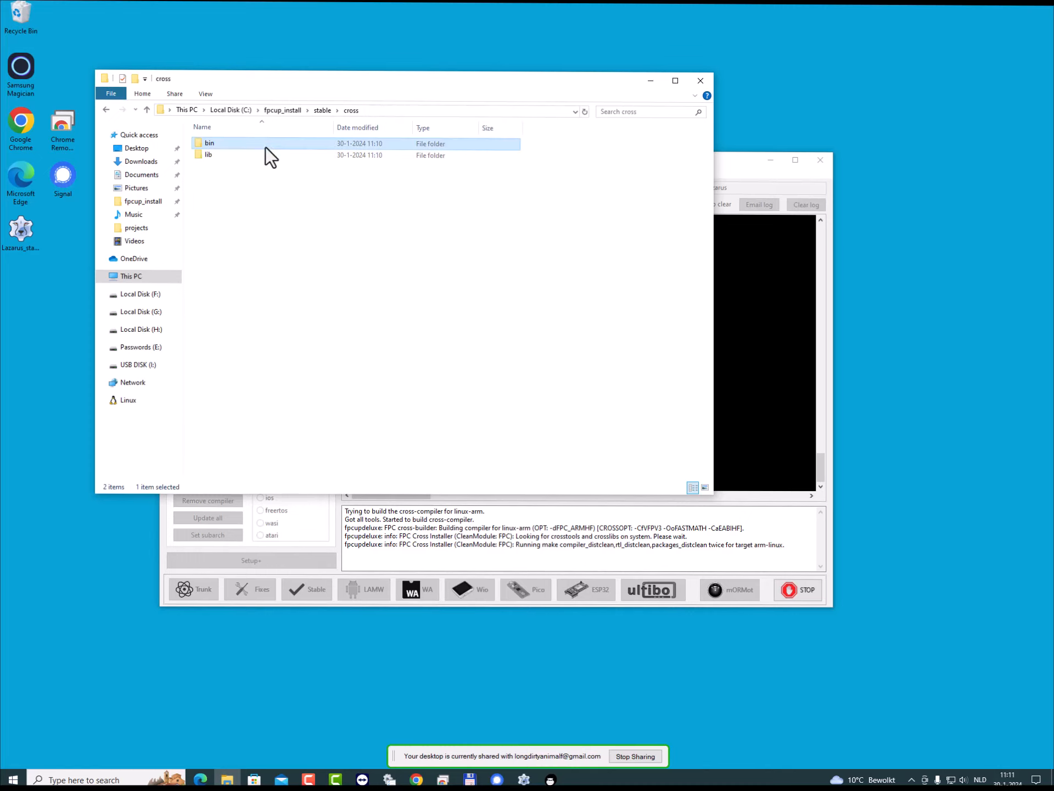
double_click(200, 154)
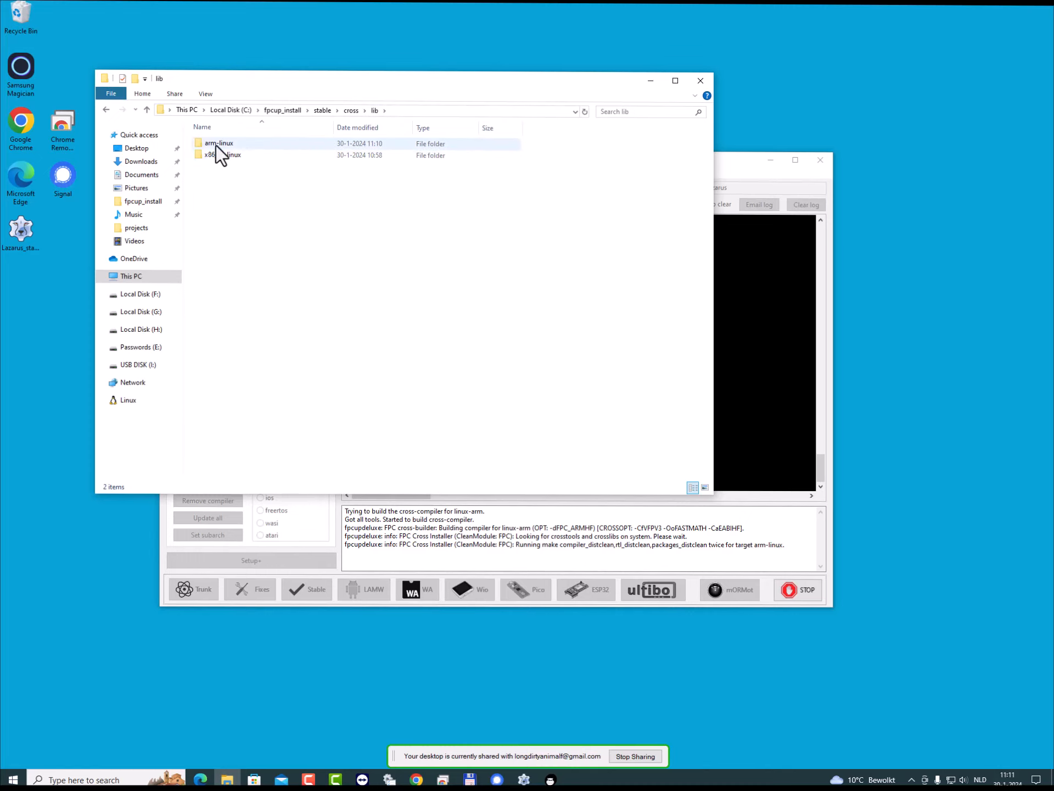
double_click(216, 142)
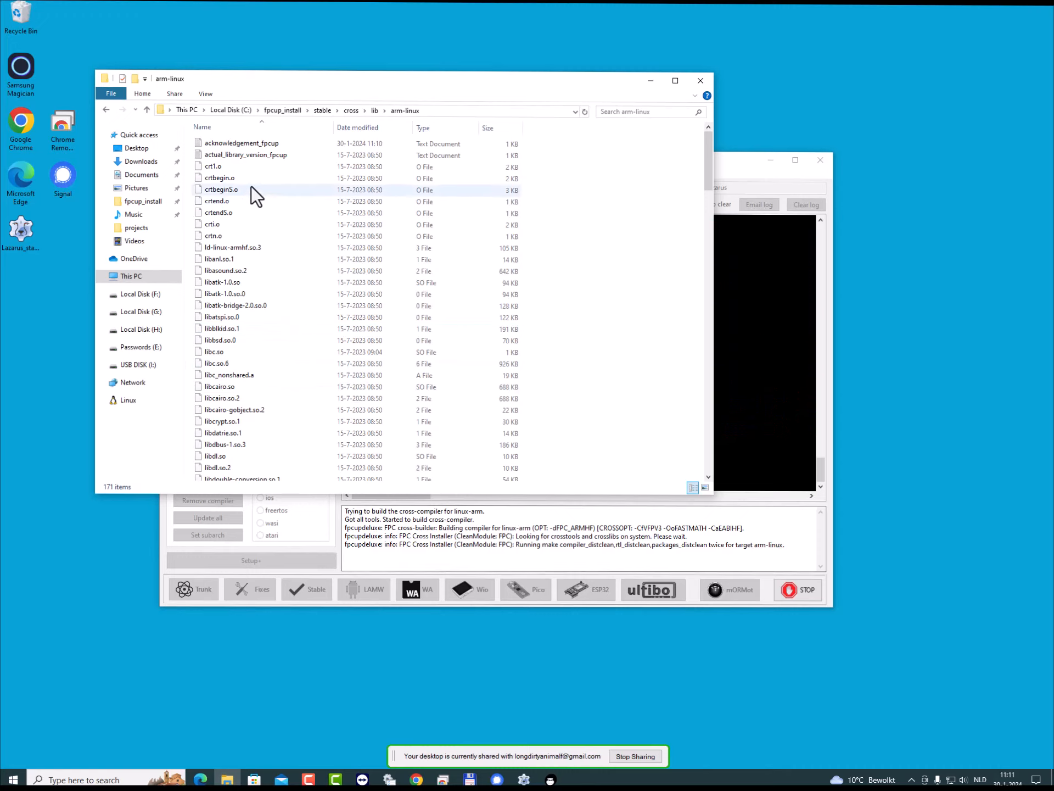
- Read the actual_library_version_fpcup text file in the arm-linux library folder, close it and go back to the stable folder
double_click(235, 157)
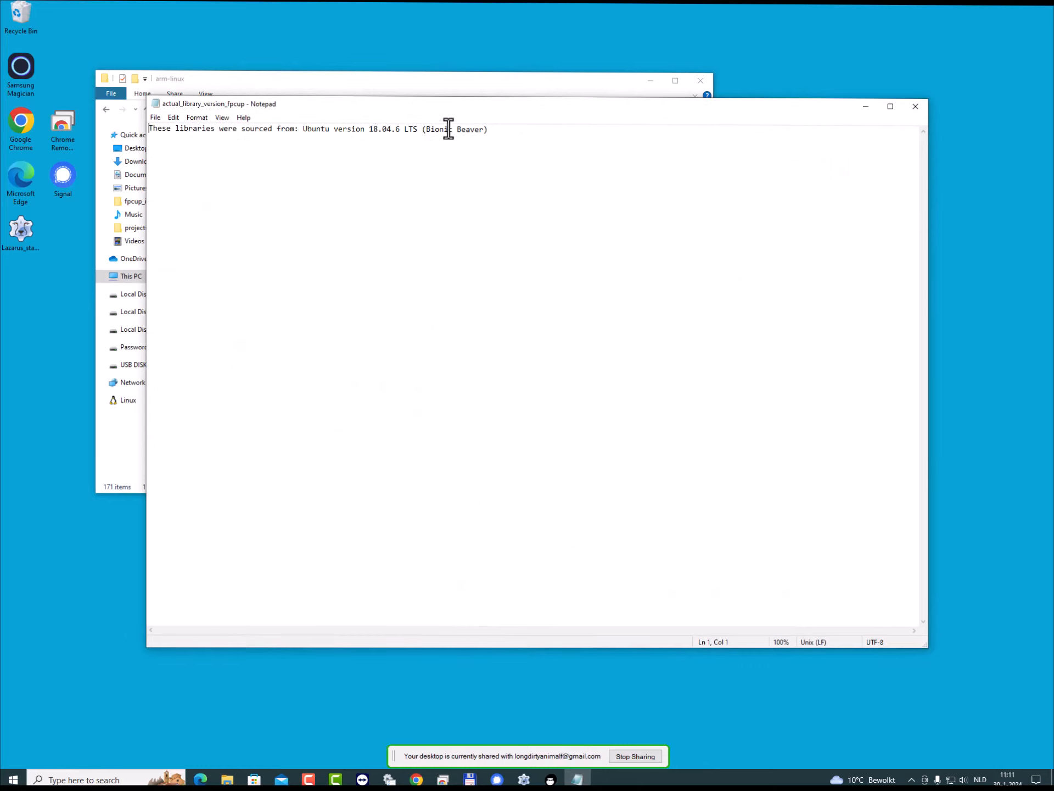
click(916, 105)
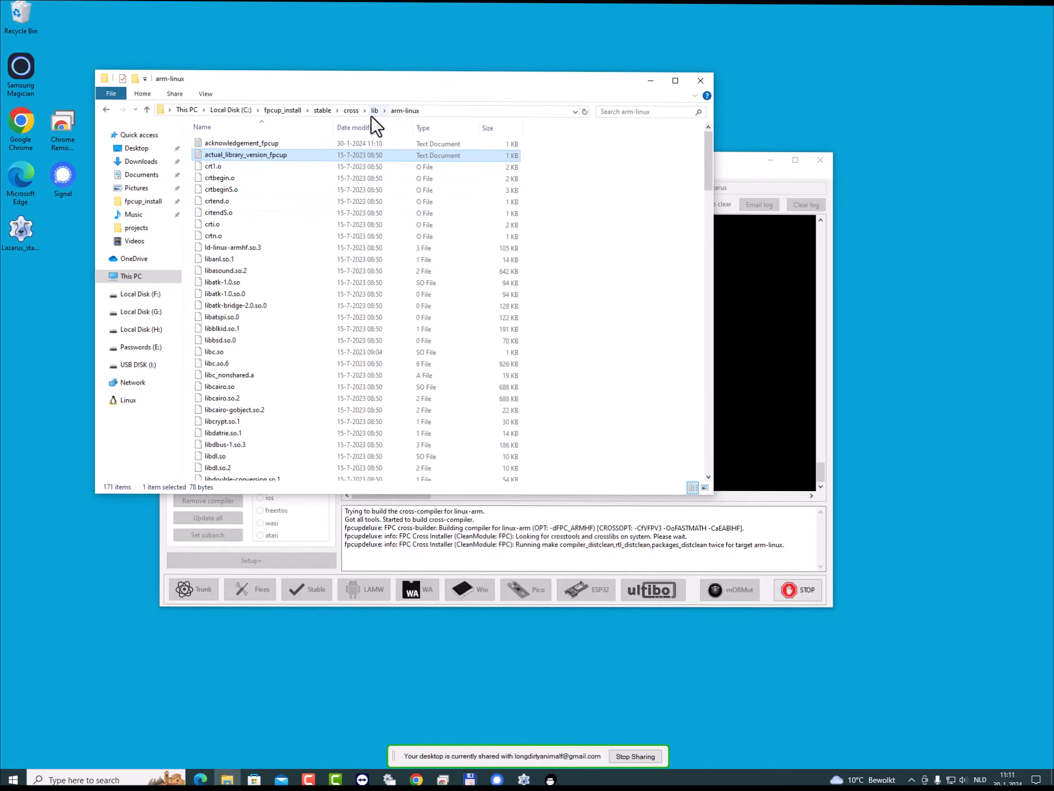
click(351, 110)
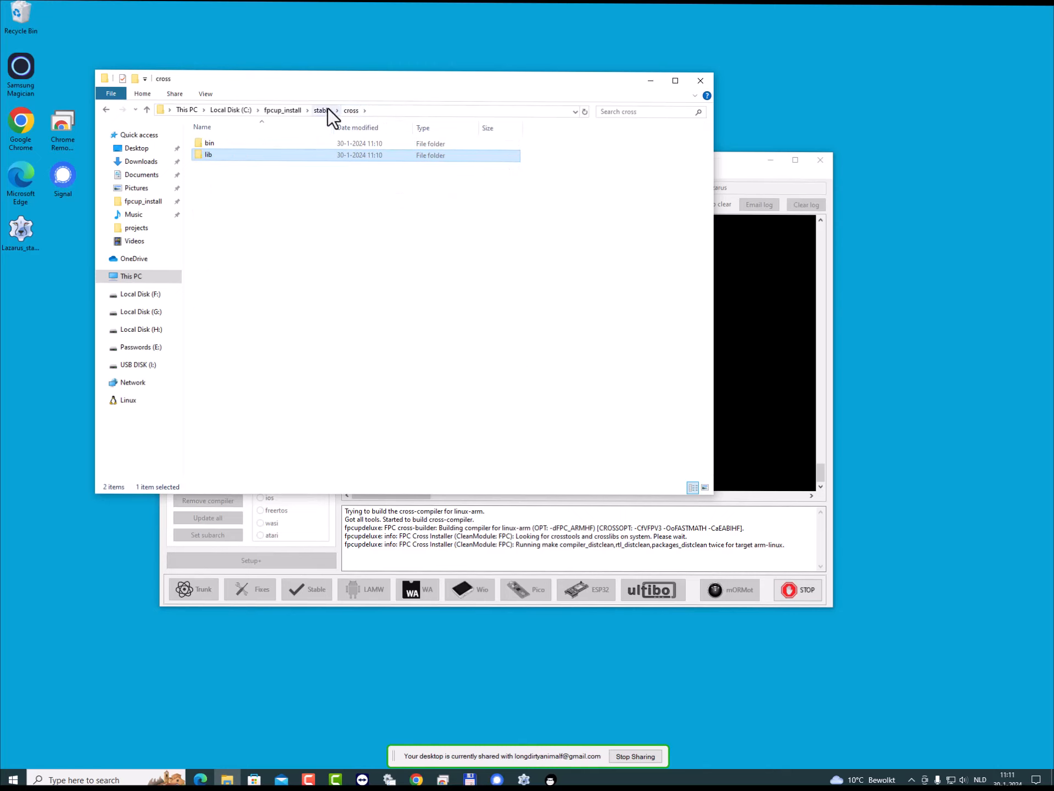
click(323, 111)
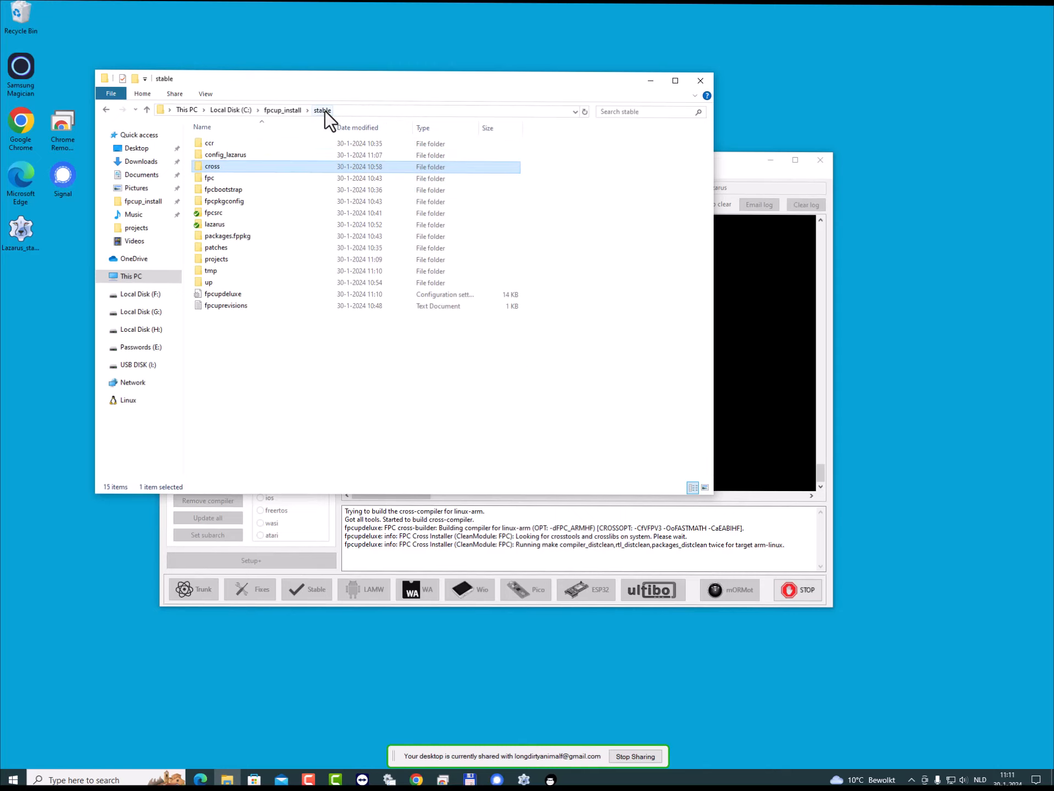
- Bring FPCUPdeluxe to the front, widen its window to show more of the build log, and reposition it
click(744, 161)
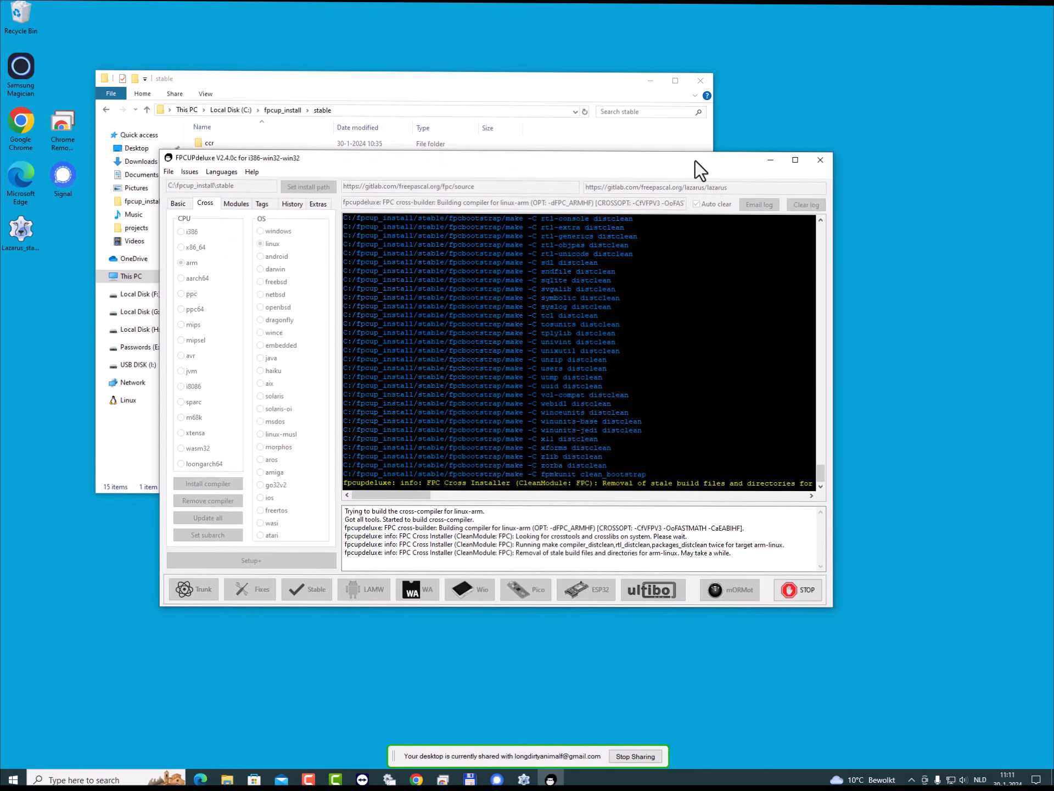
drag(696, 161, 702, 116)
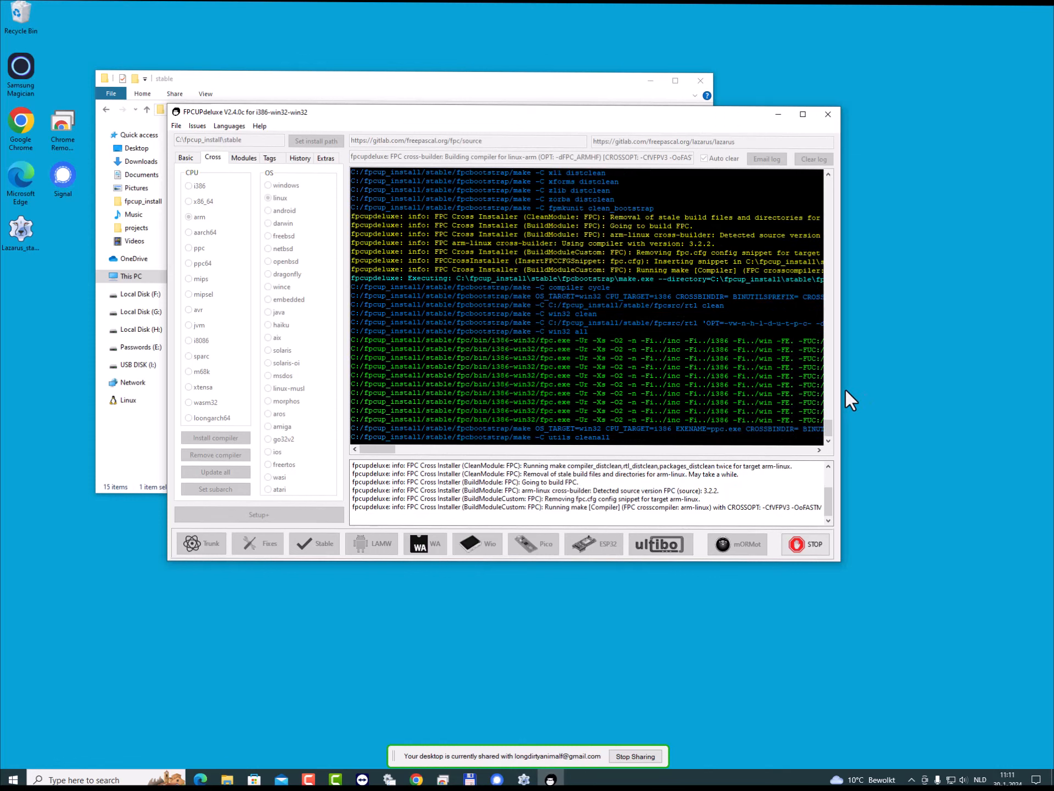
drag(840, 388, 1025, 387)
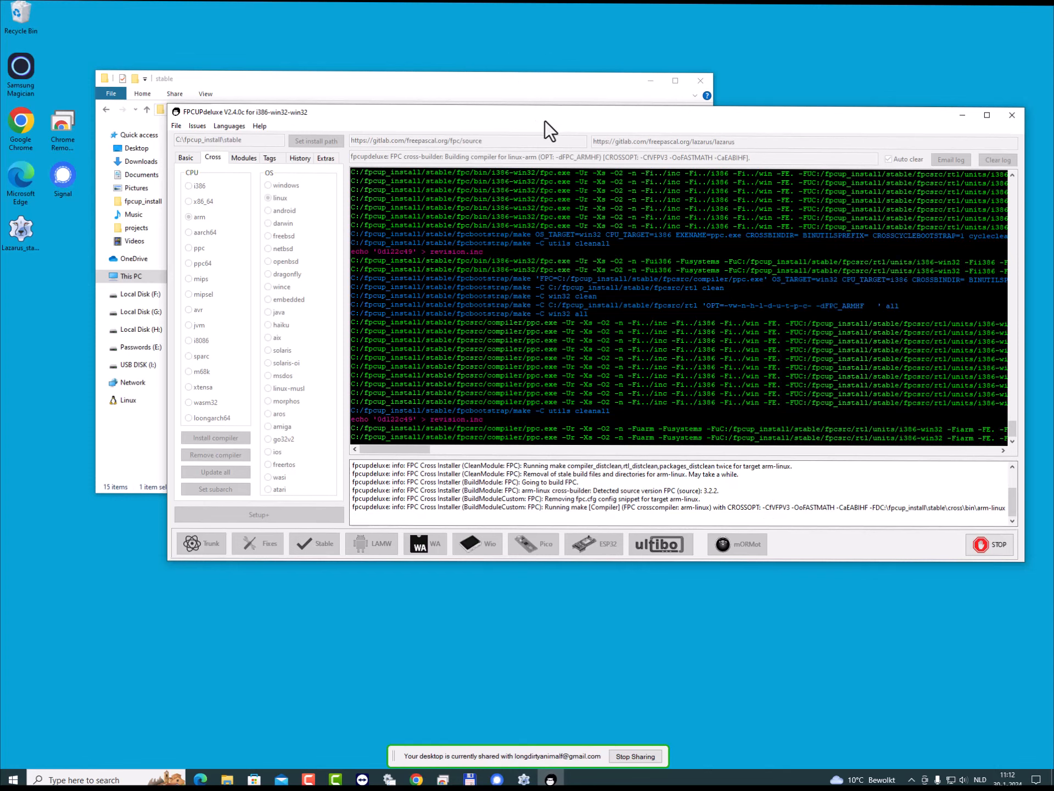
drag(548, 116, 493, 153)
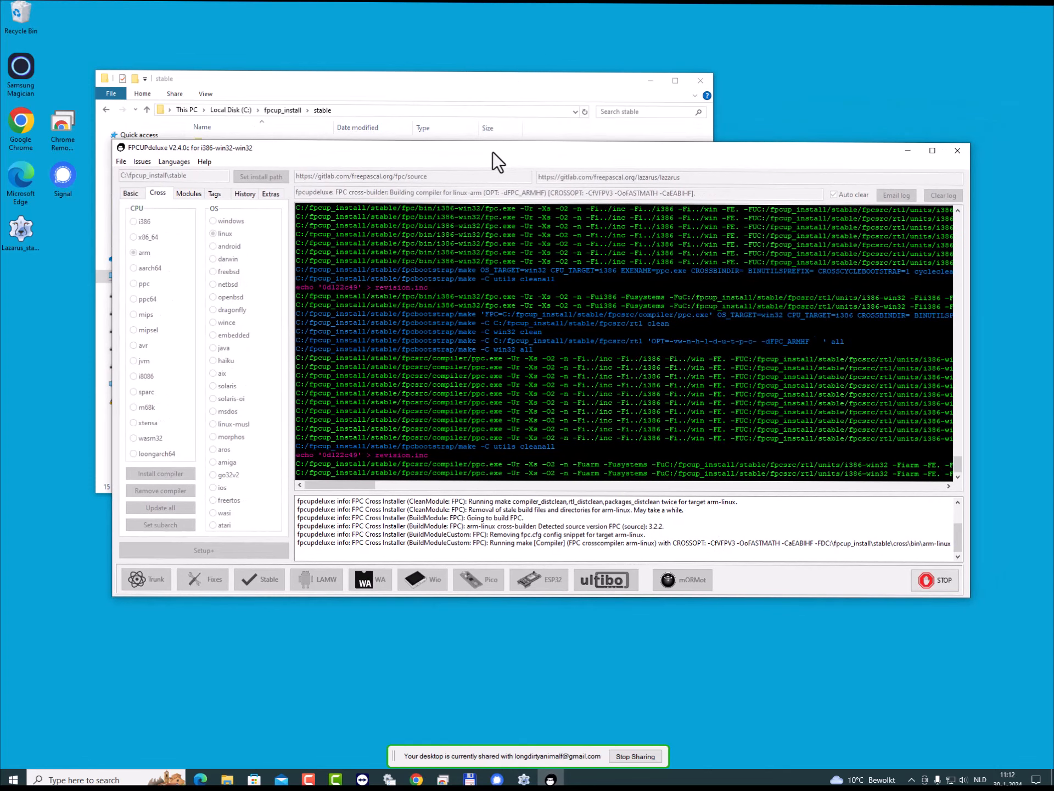
- In File Explorer, open the fpc\units folder inside stable and agree to continue the remote desktop sharing
click(463, 93)
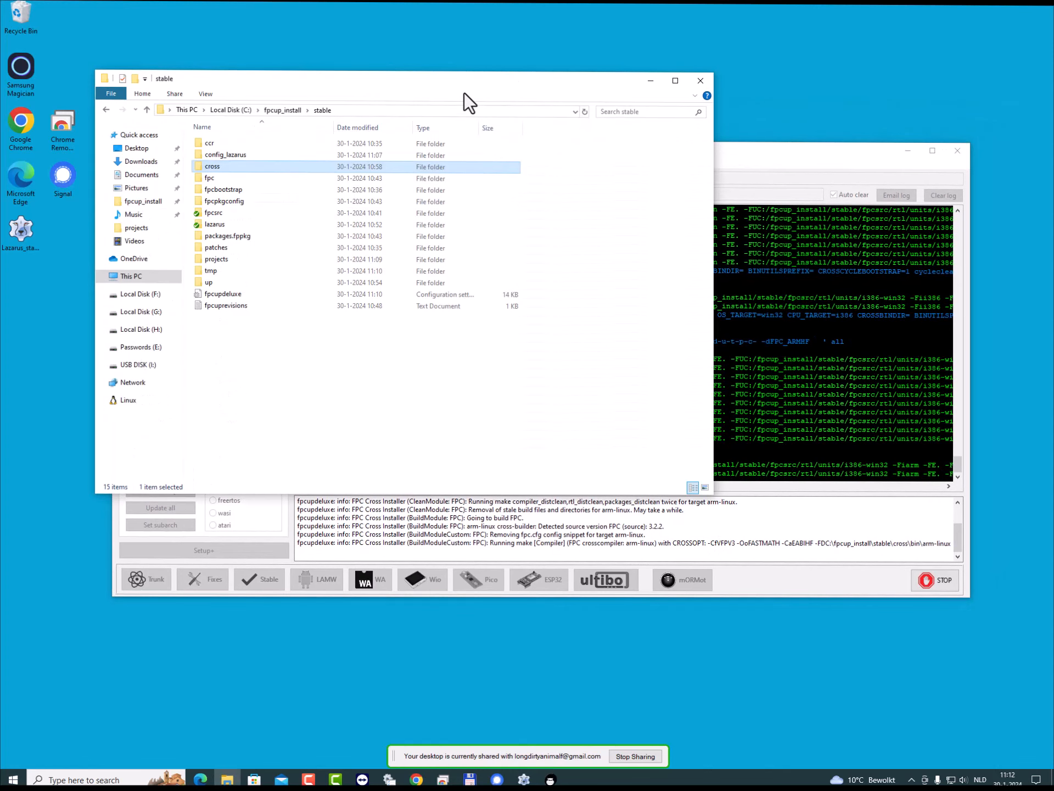
double_click(206, 180)
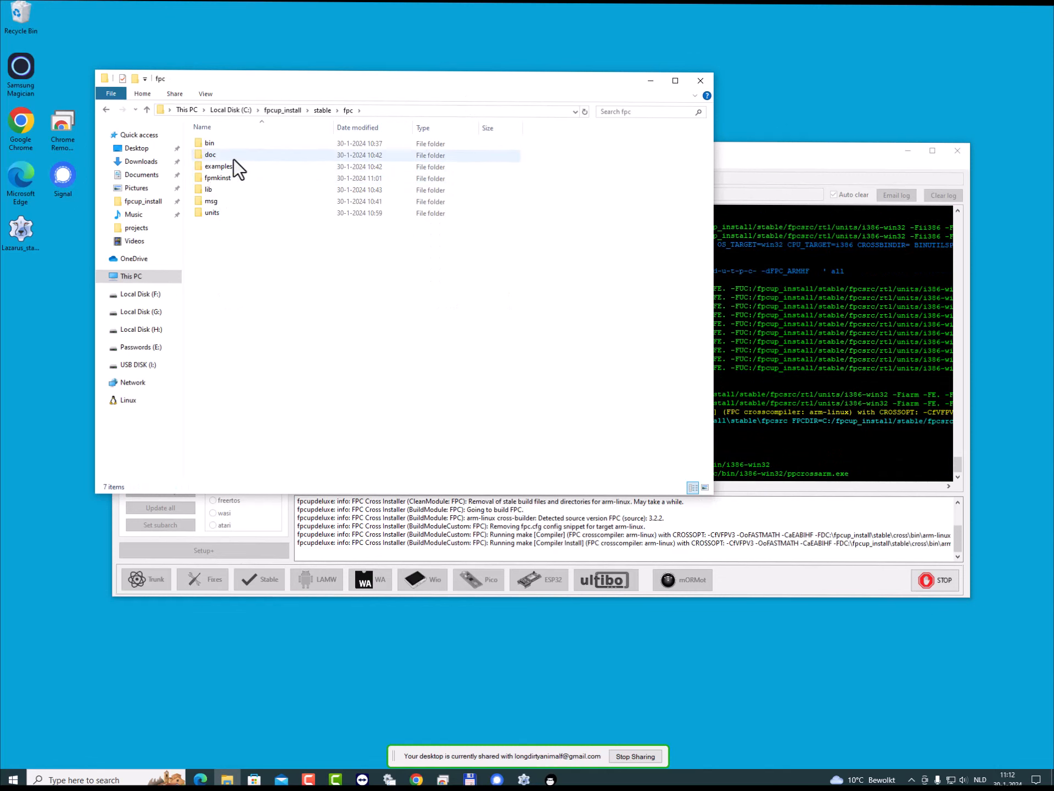
double_click(217, 215)
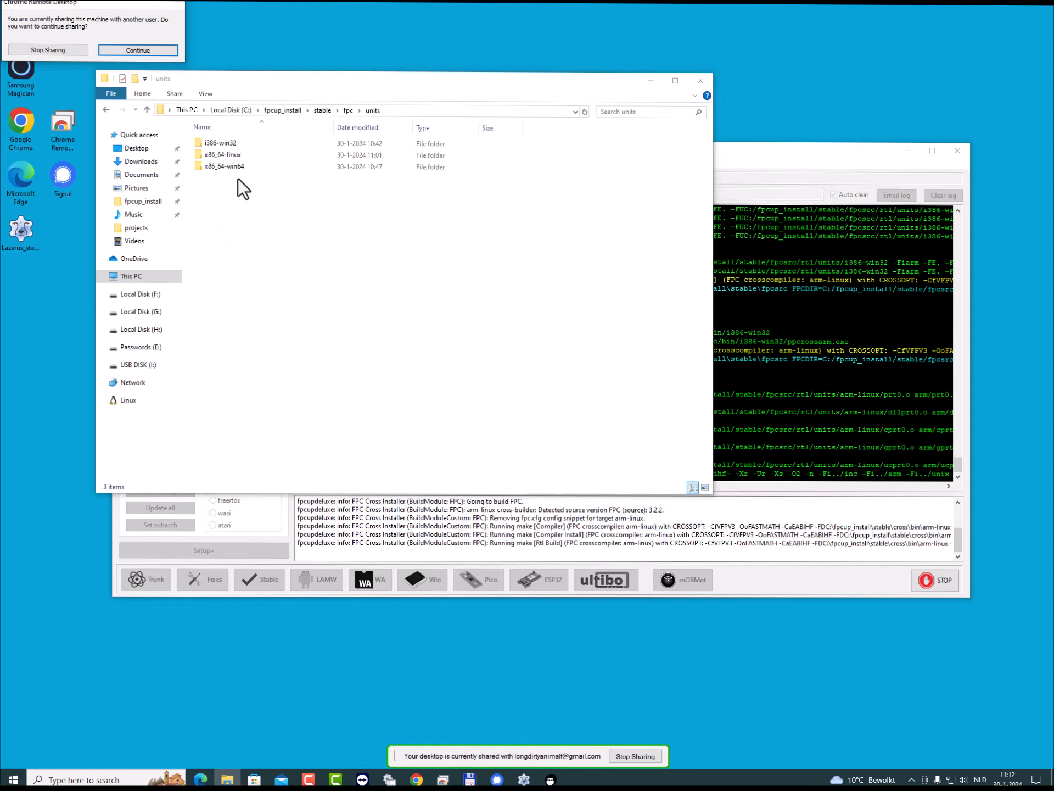
click(159, 50)
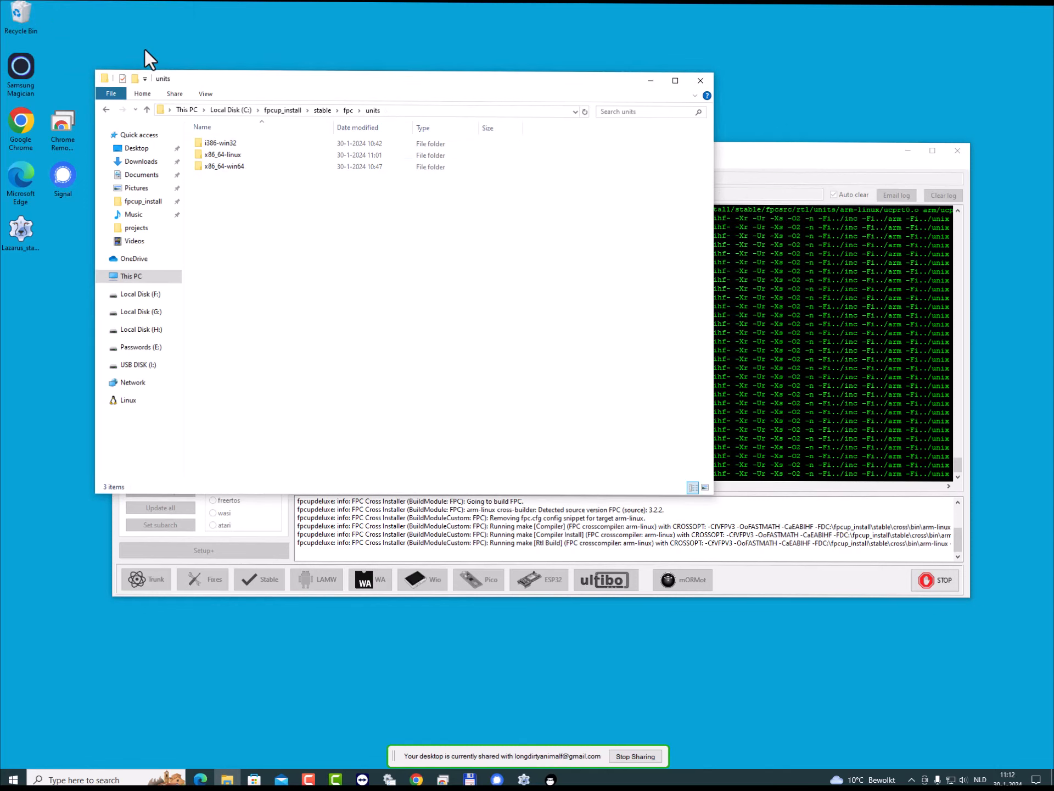
- Look through the compiled units in the x86_64-linux and arm-linux folders, and return to the units folder
double_click(231, 154)
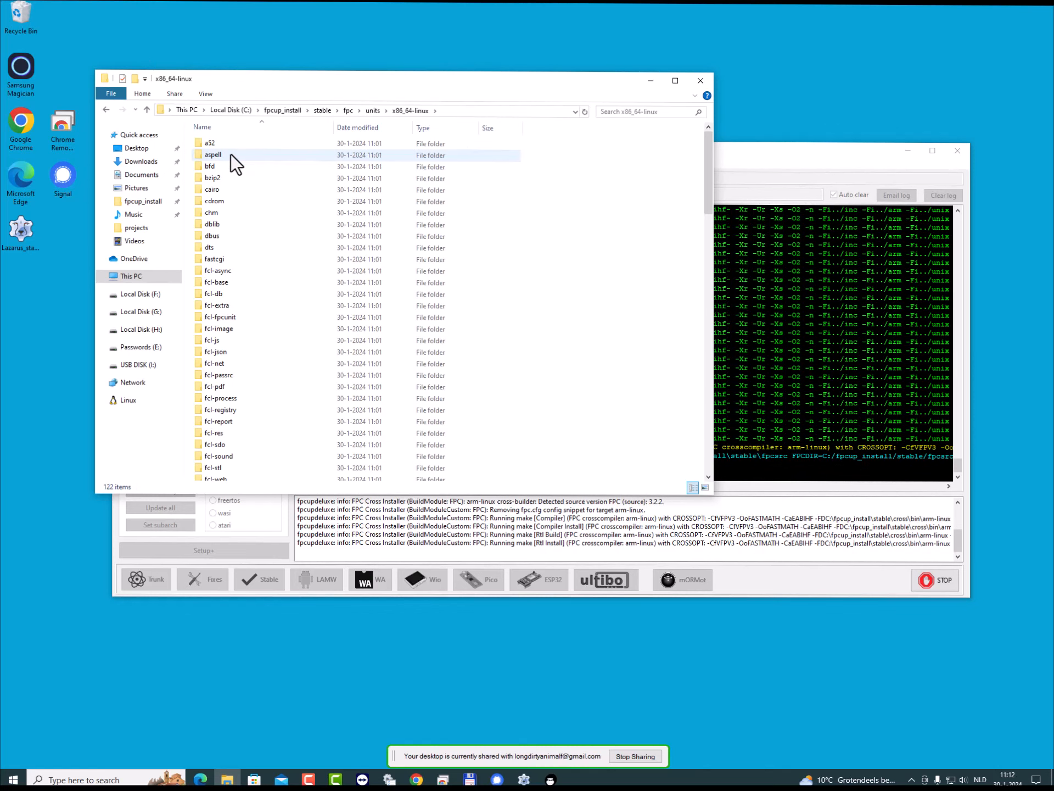
click(146, 109)
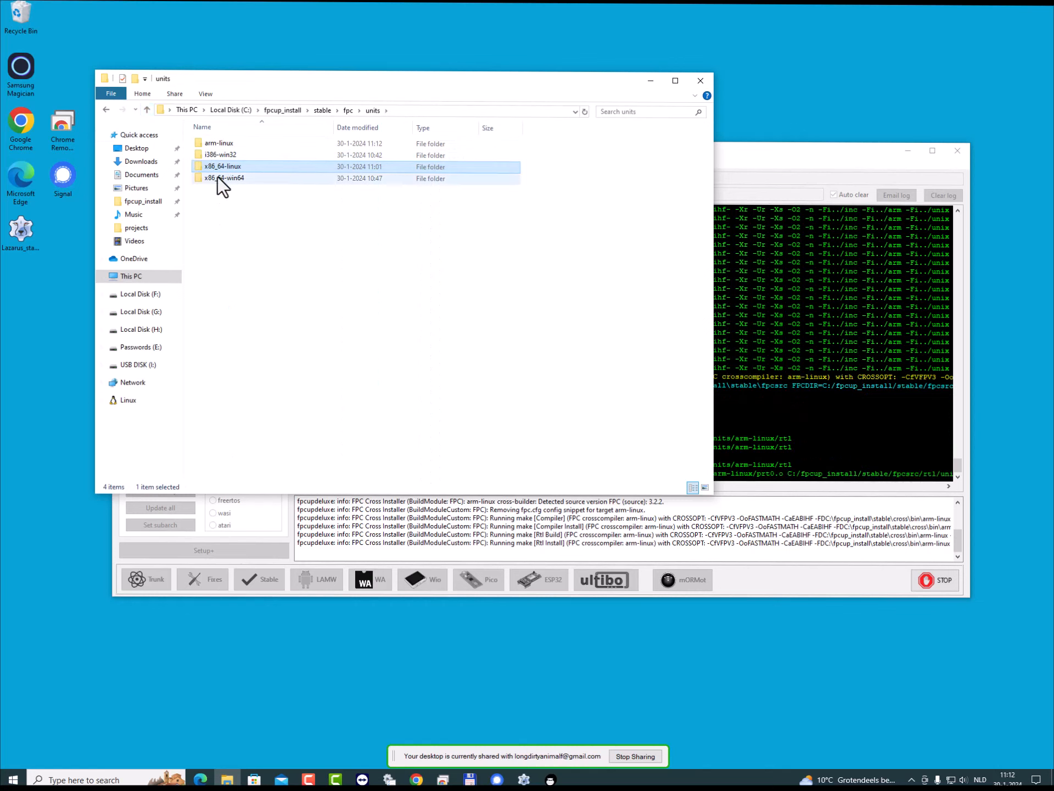
double_click(221, 144)
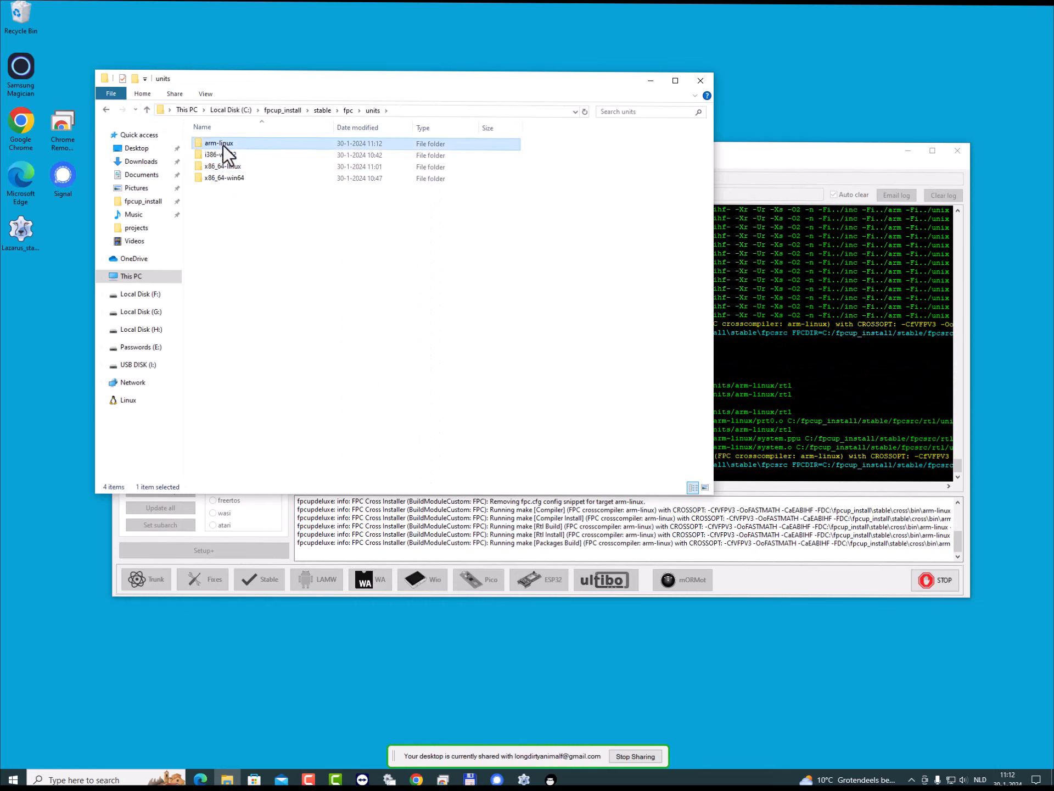
double_click(207, 144)
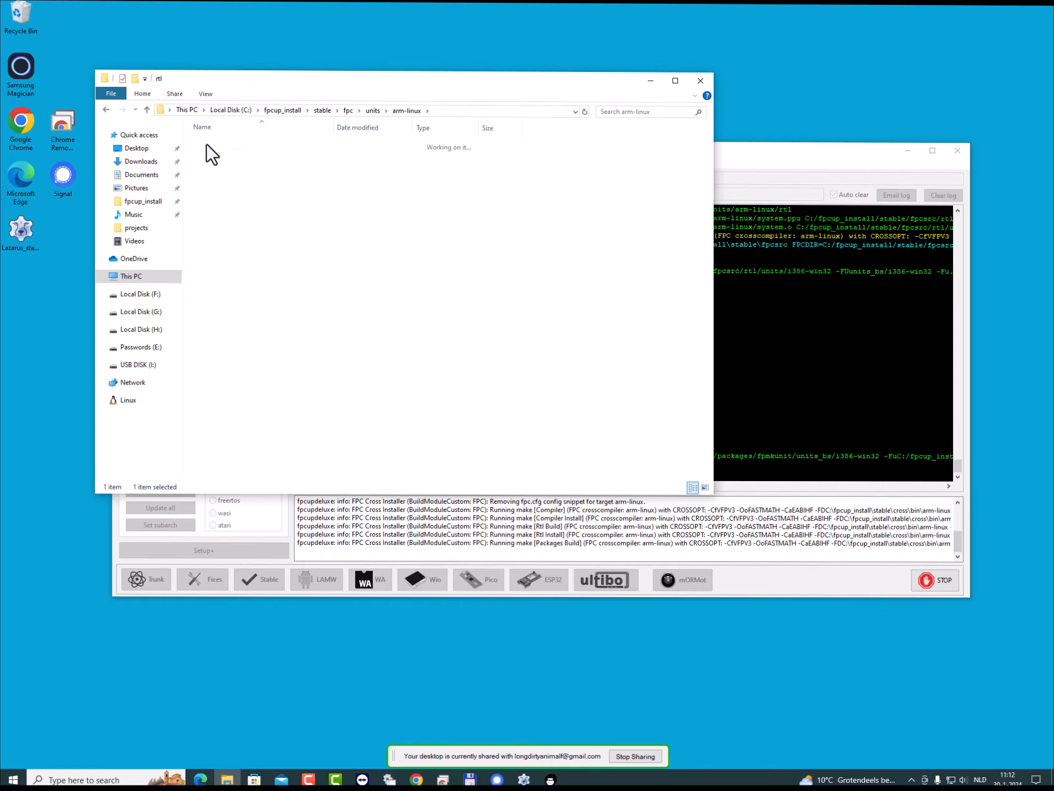
click(147, 109)
click(147, 109)
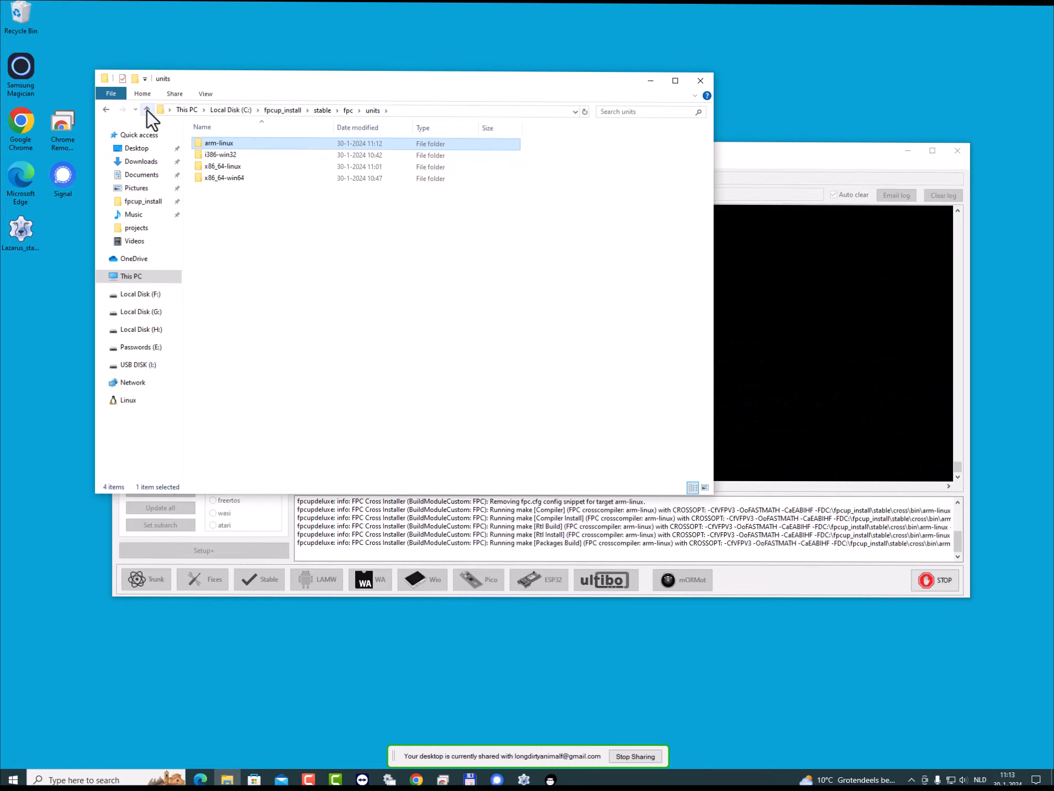
- Find and select the ppcrossarm compiler in fpc\bin\i386-win32, and return to the fpc folder
click(348, 110)
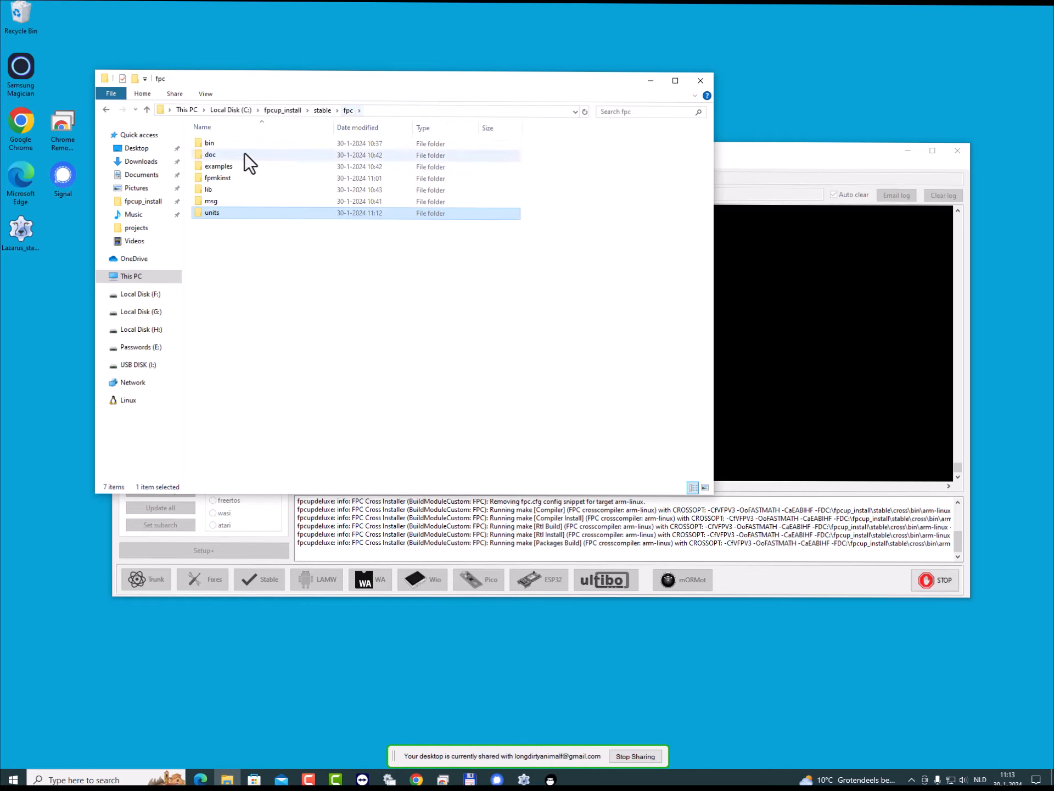
double_click(213, 143)
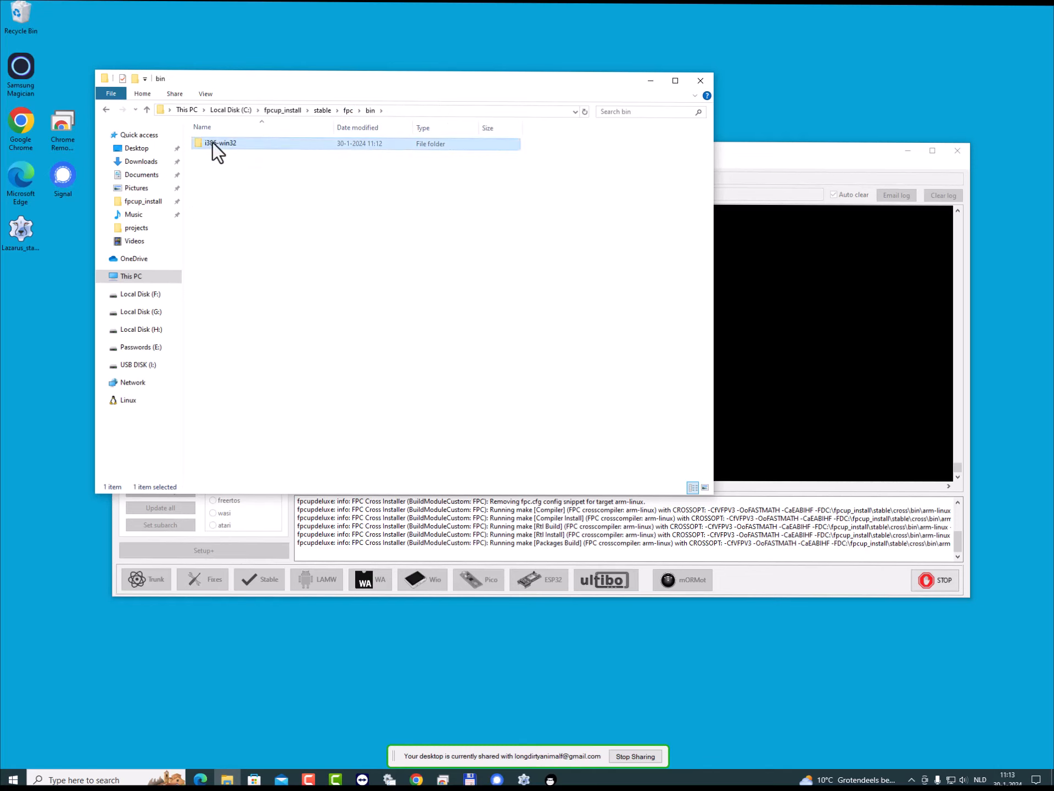
double_click(213, 143)
scroll(296, 278, down, 11)
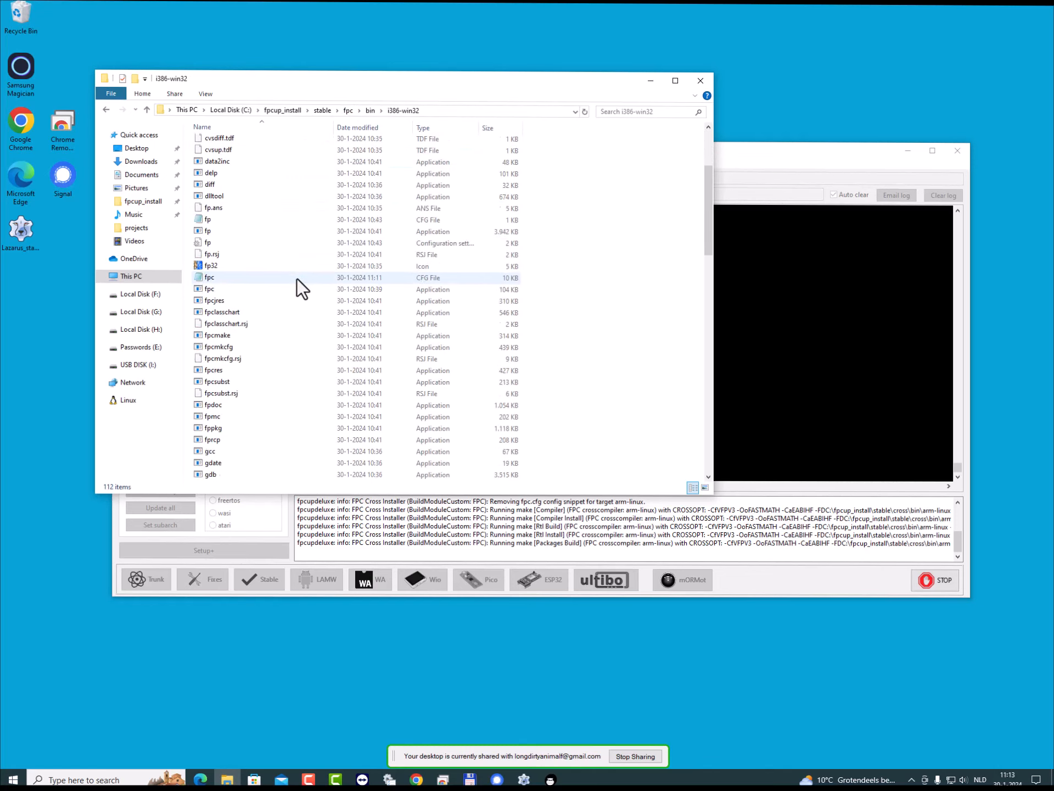
scroll(297, 278, down, 6)
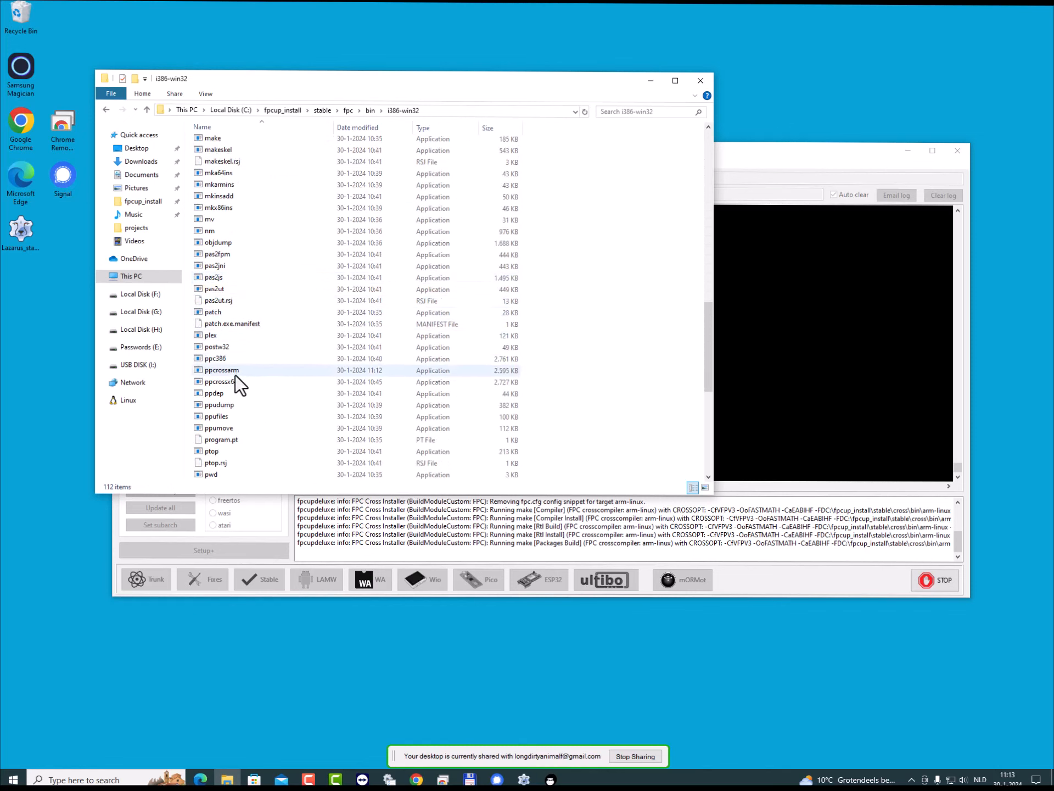
click(230, 372)
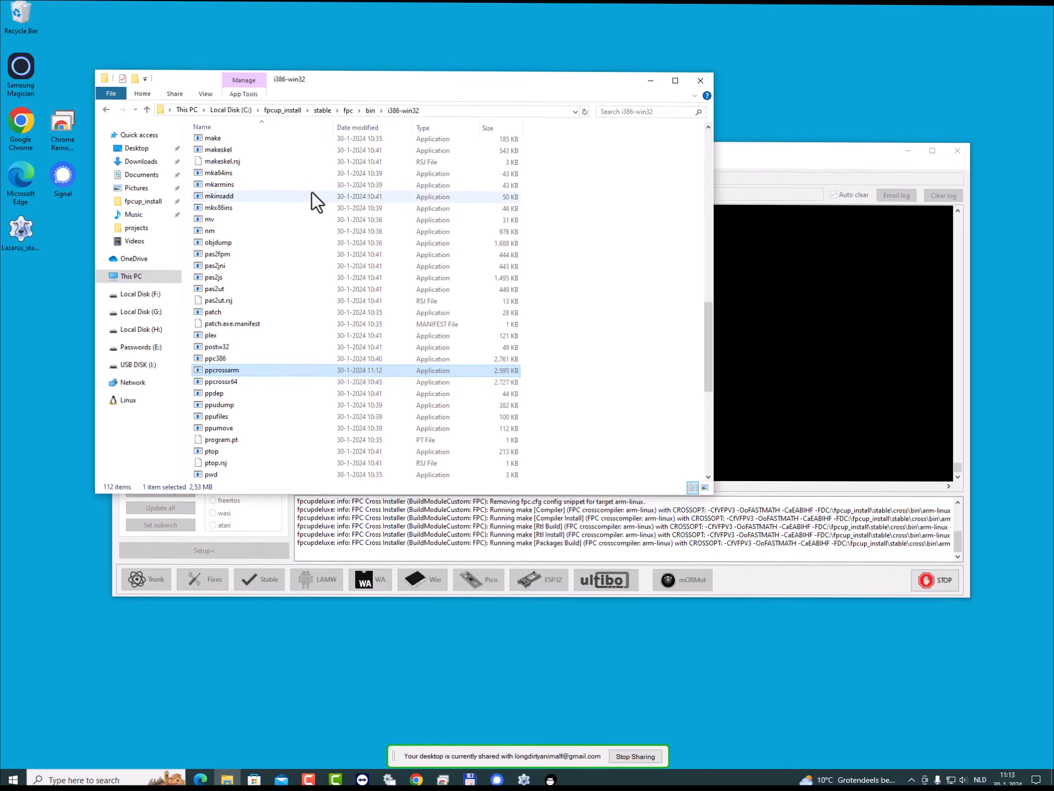
click(348, 112)
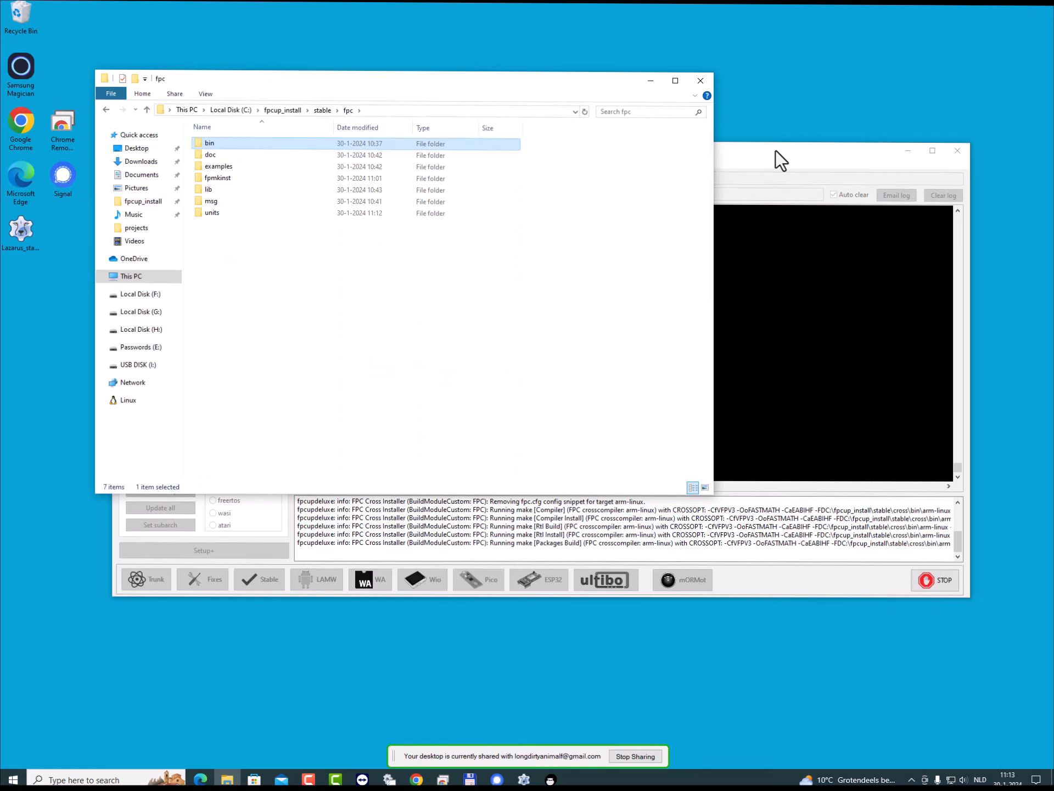
- Check the FPCUPdeluxe build log, look through the packages in fpc\units\arm-linux in File Explorer, and return to the stable folder
click(775, 151)
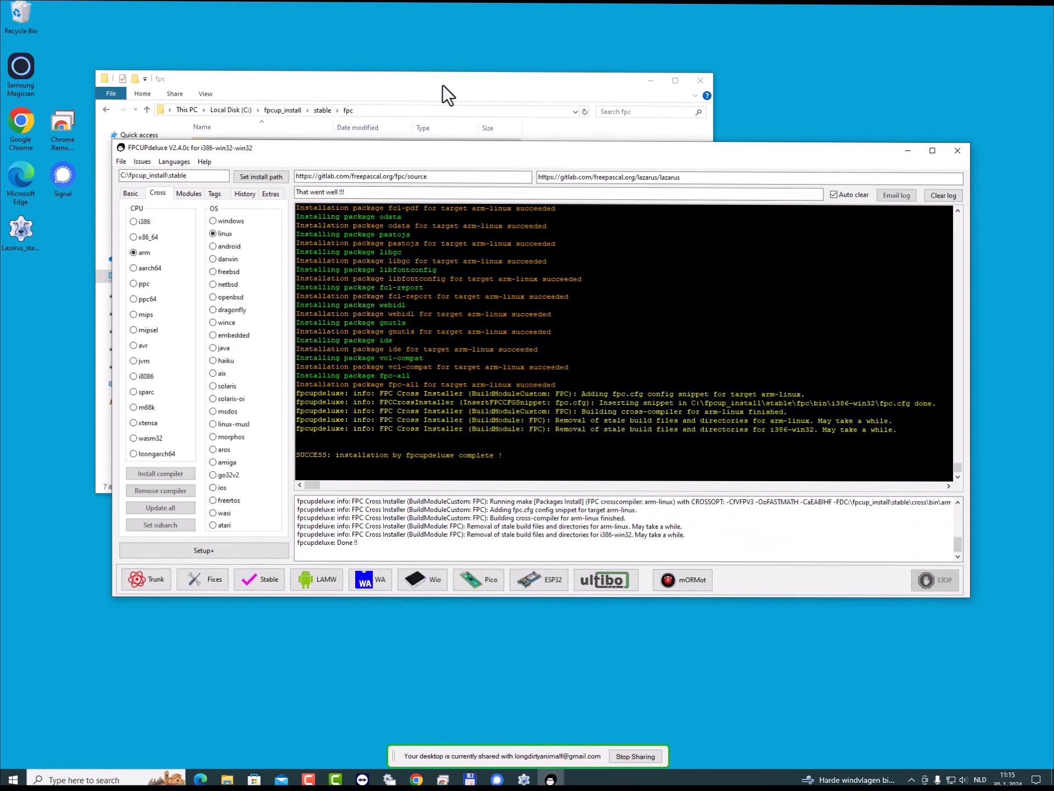
click(443, 85)
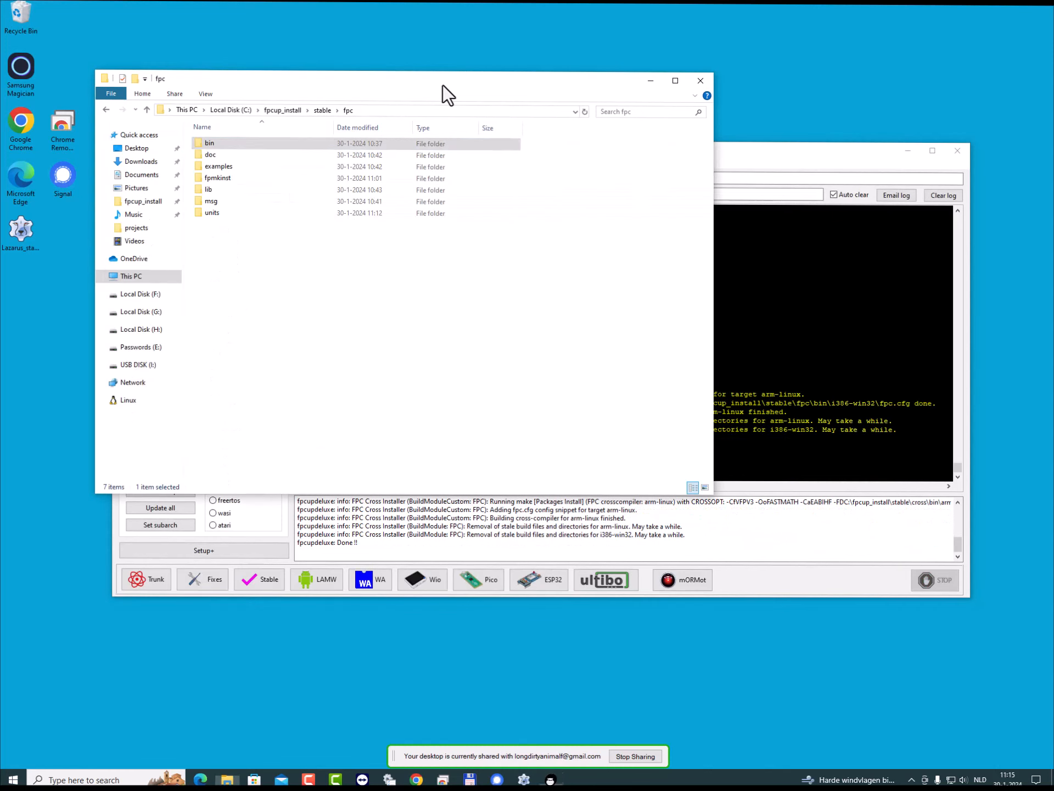
double_click(209, 212)
double_click(216, 144)
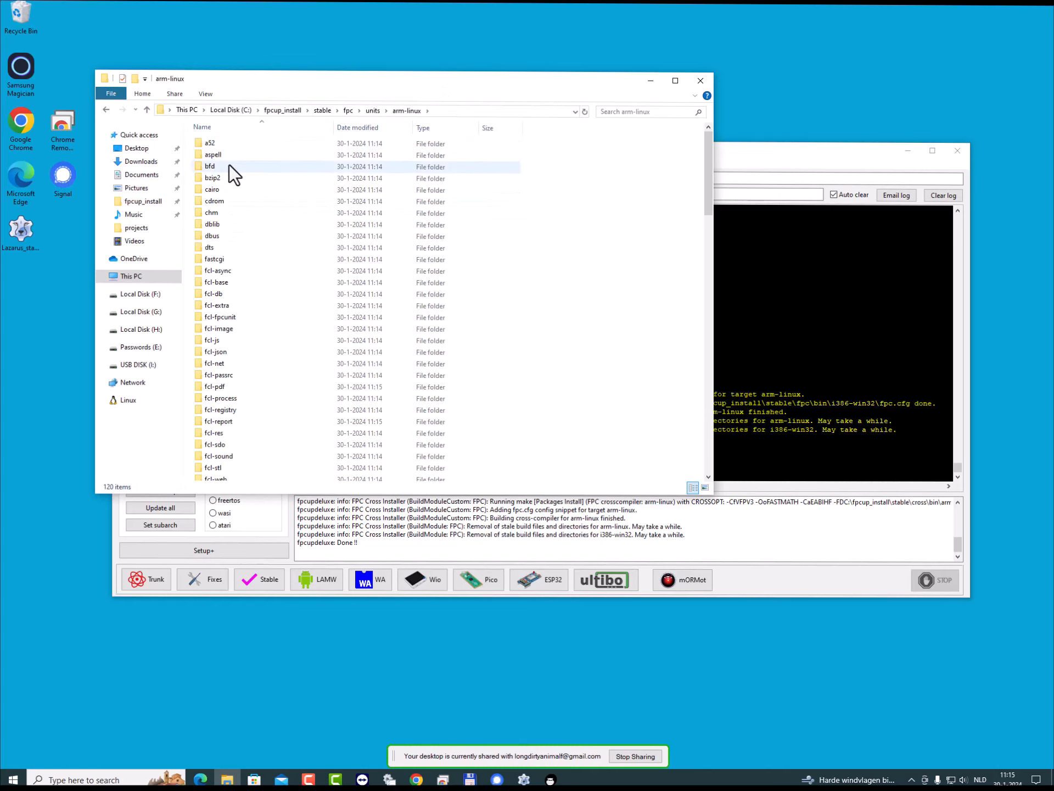
click(324, 109)
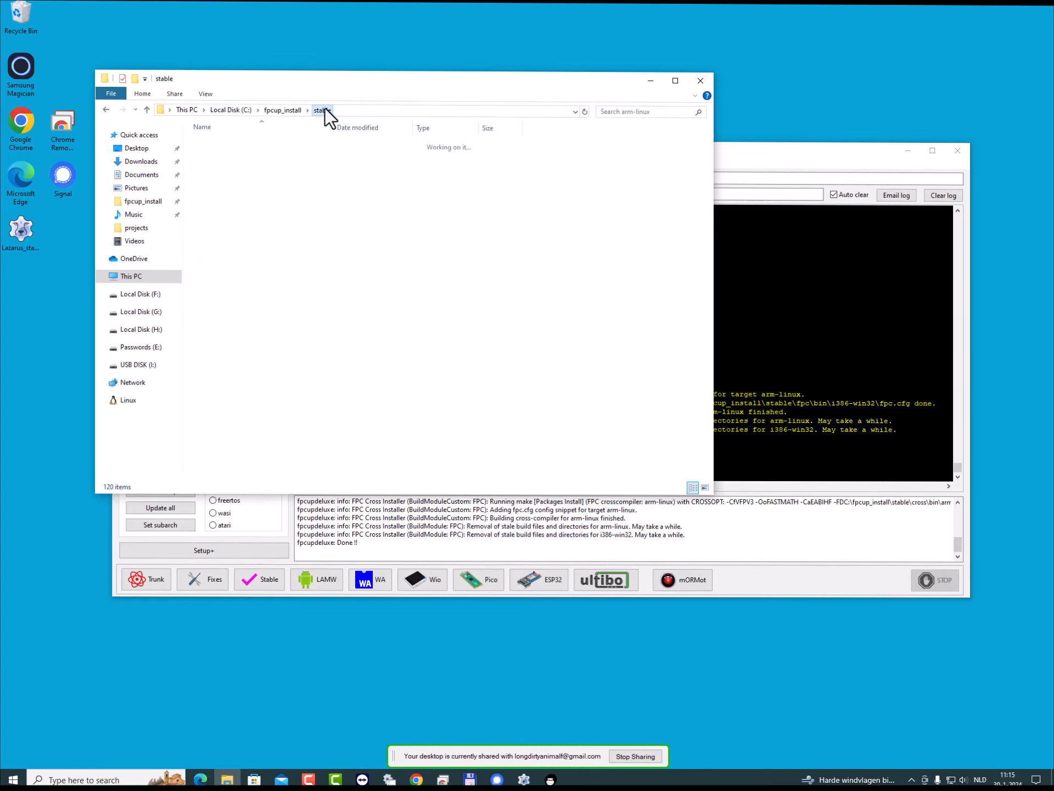
- Start Lazarus with the recent project C:\fpcup_install\stable\projects\project1.lpi and narrow Form1 so it ends just past Memo1
double_click(18, 226)
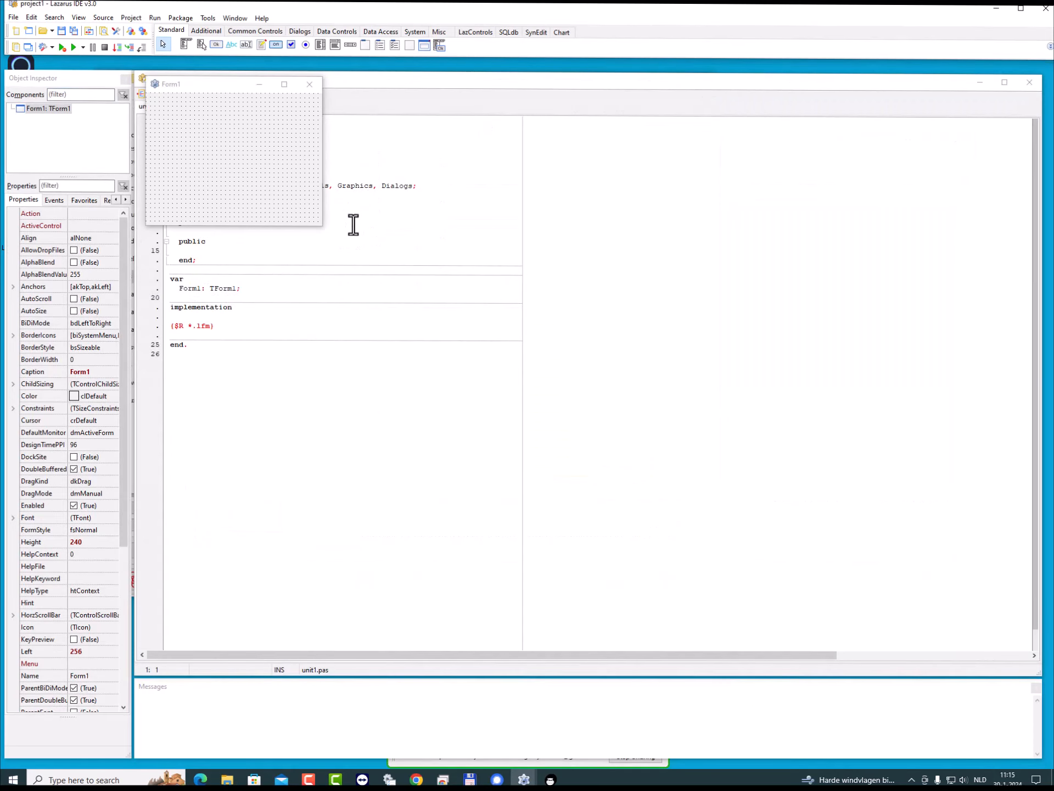
click(130, 19)
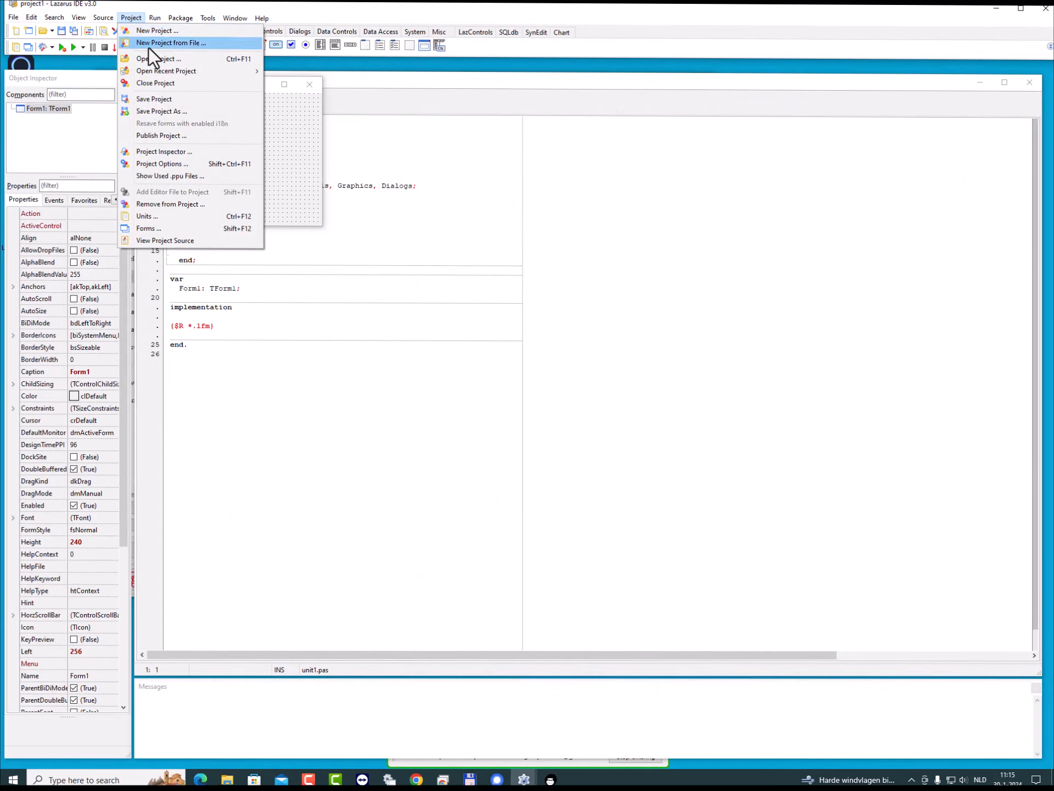
mouse_move(157, 74)
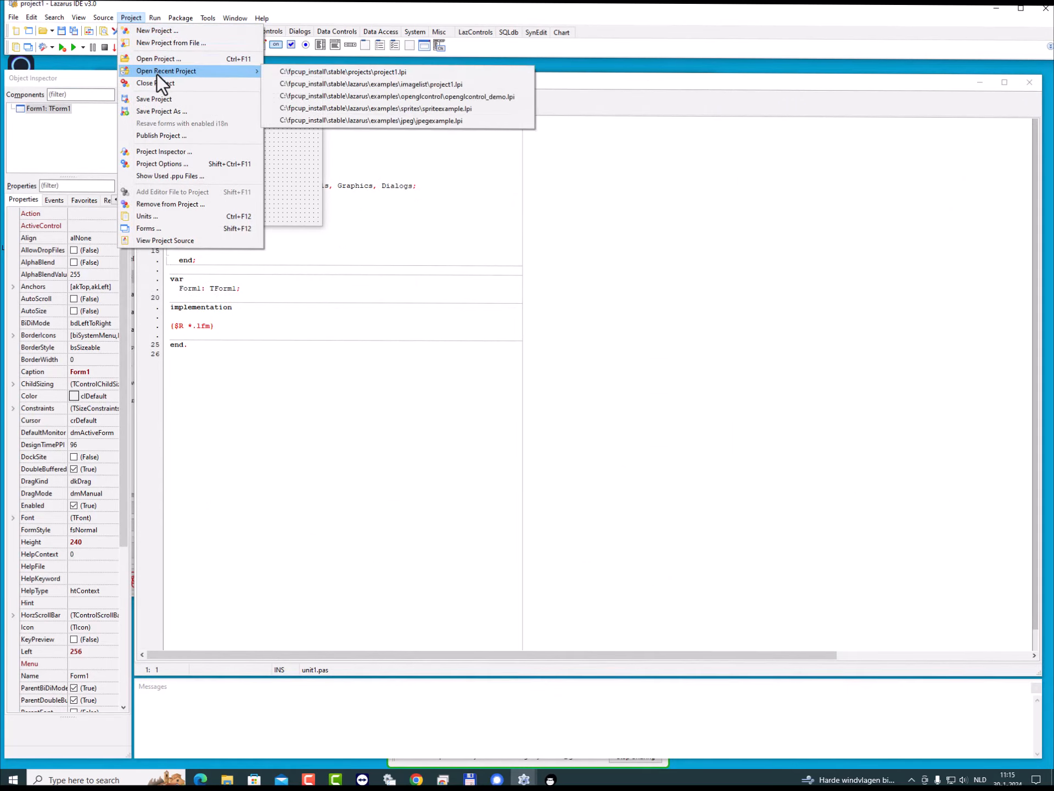
click(311, 75)
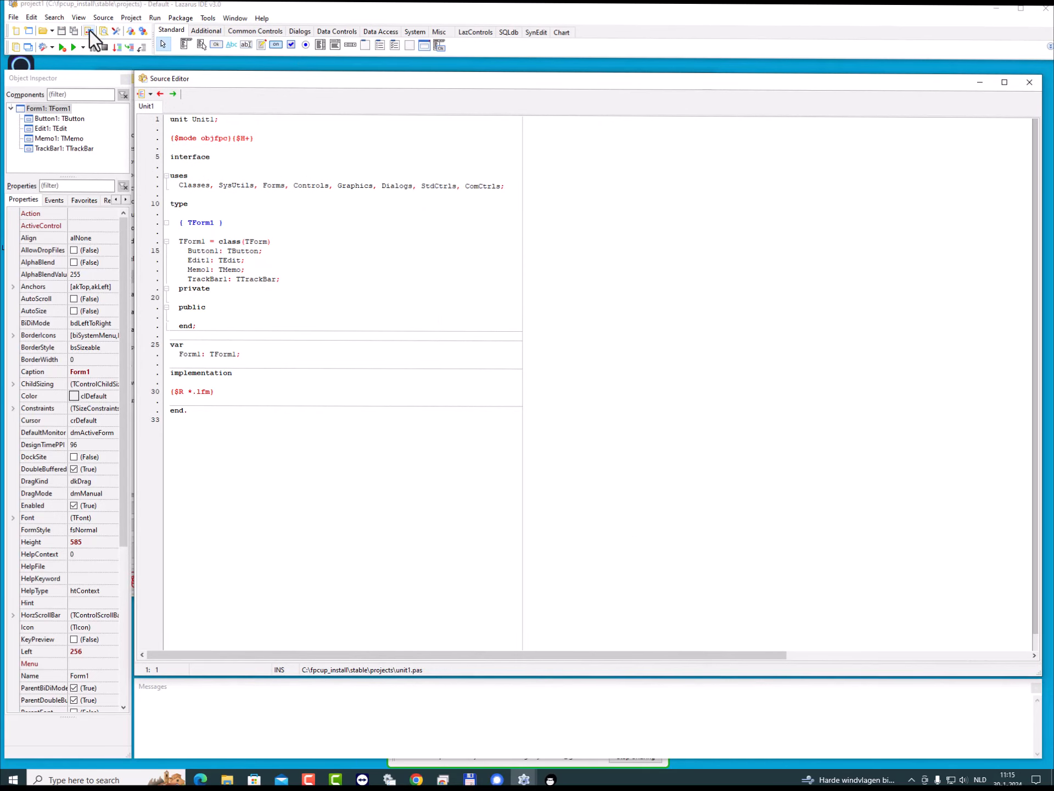
click(88, 30)
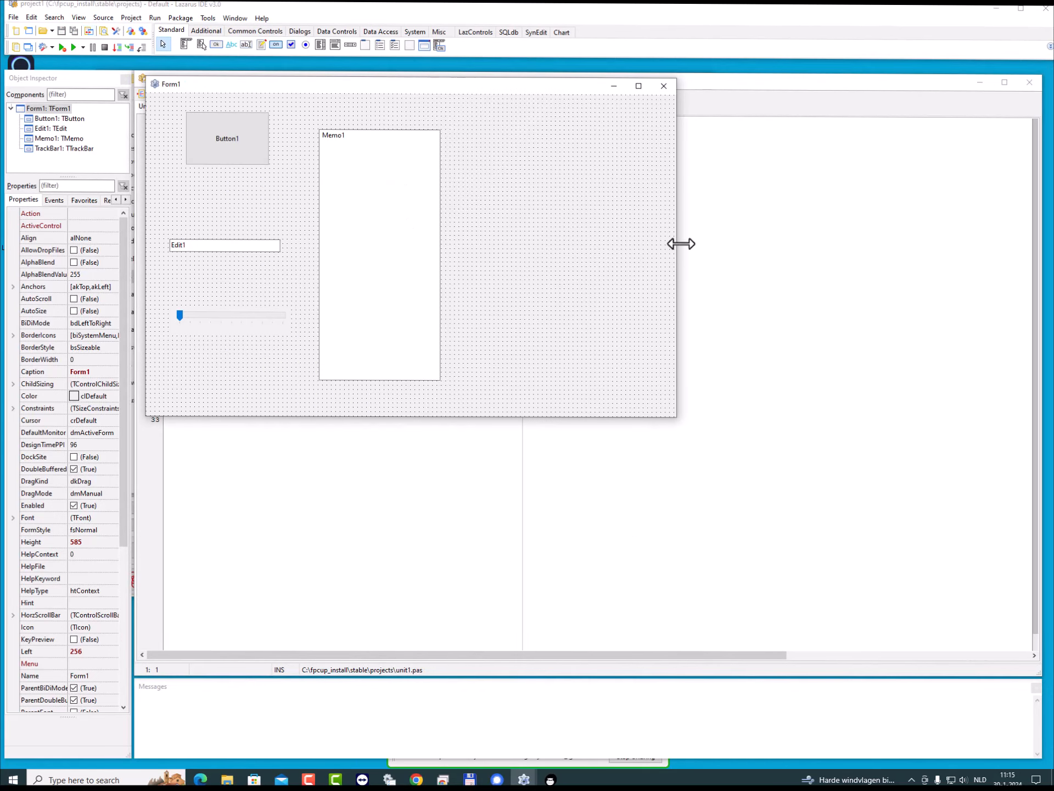
drag(681, 244, 520, 244)
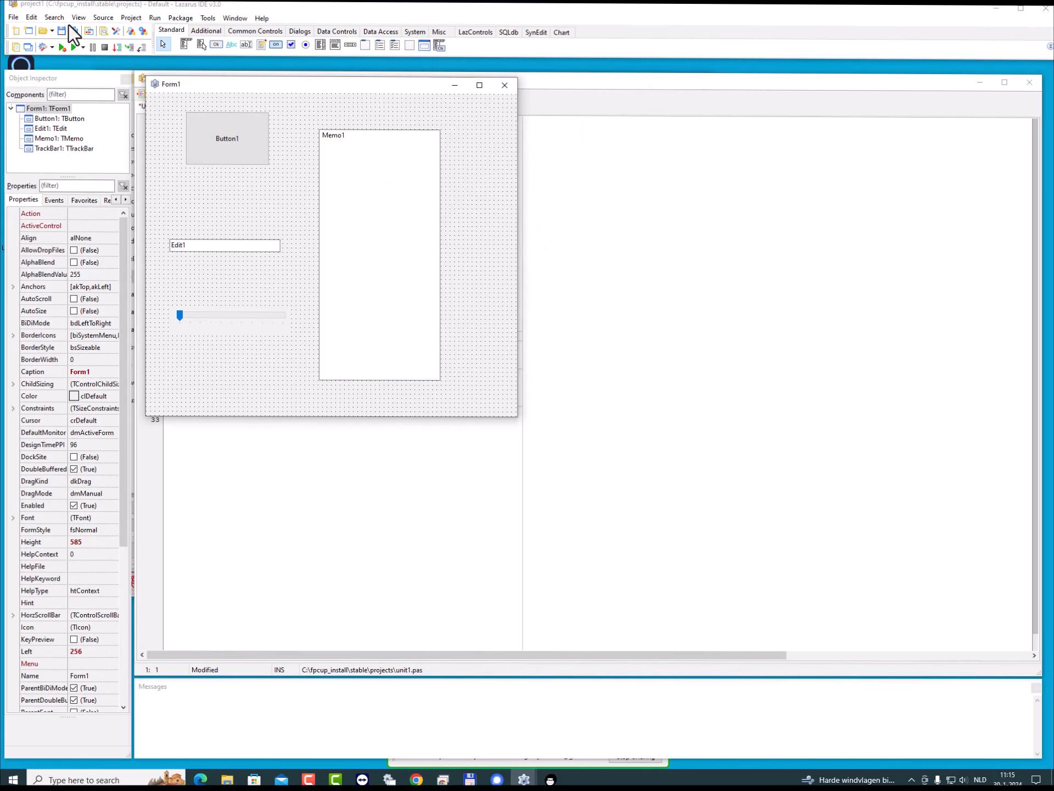
- In the project's compiler options, add a build mode named RPi32 and make it the active mode
click(141, 32)
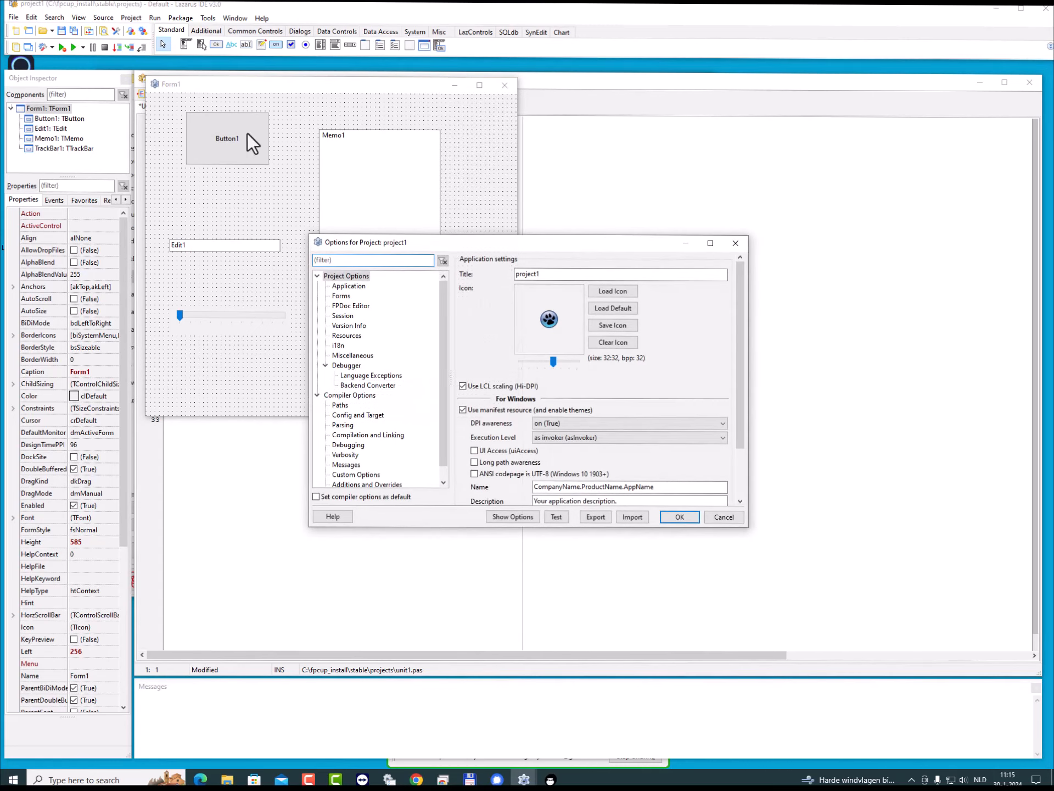
click(339, 395)
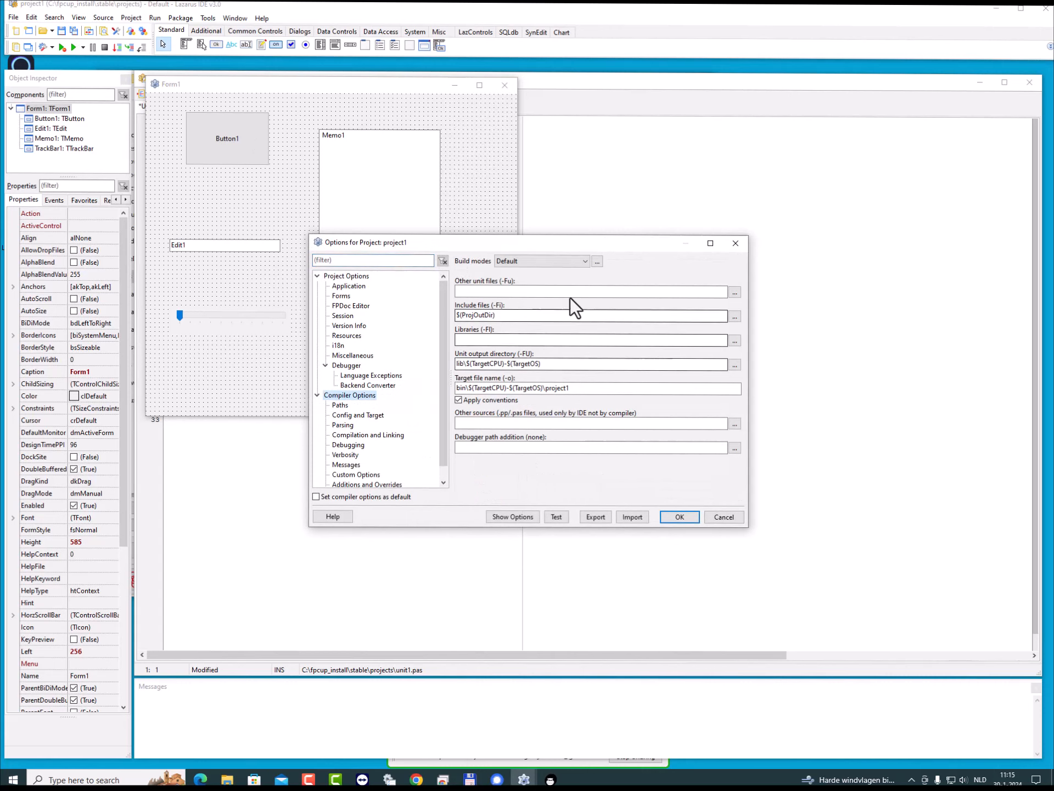
click(597, 261)
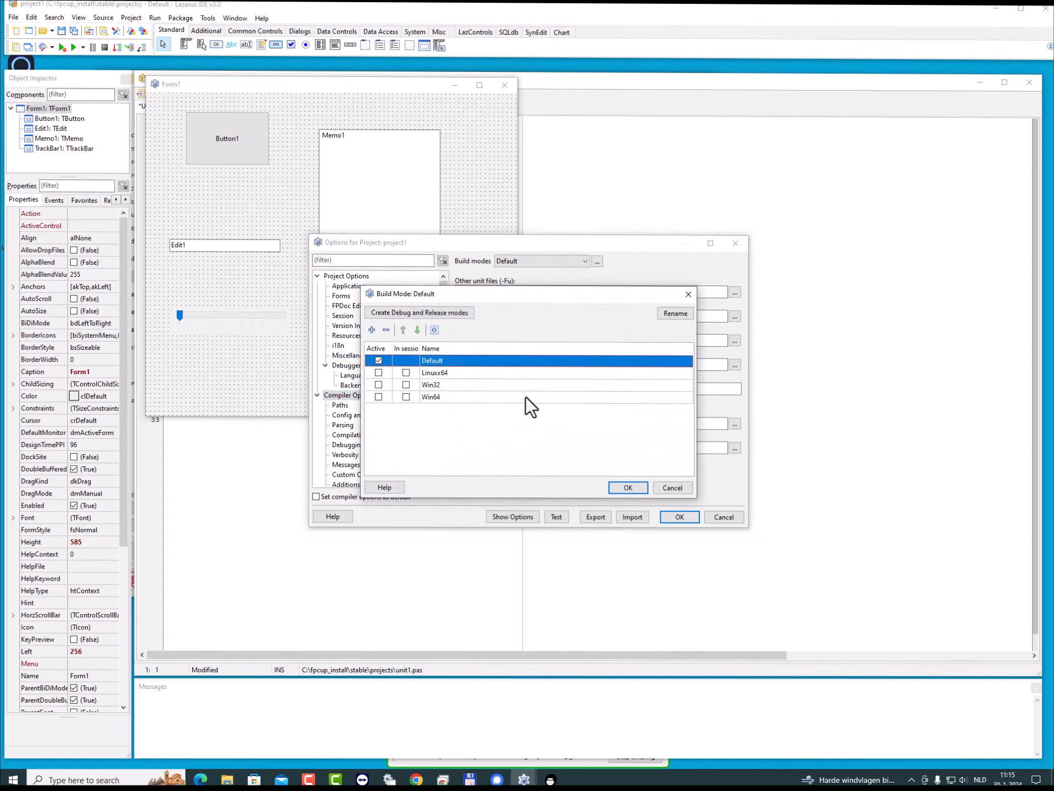
click(371, 331)
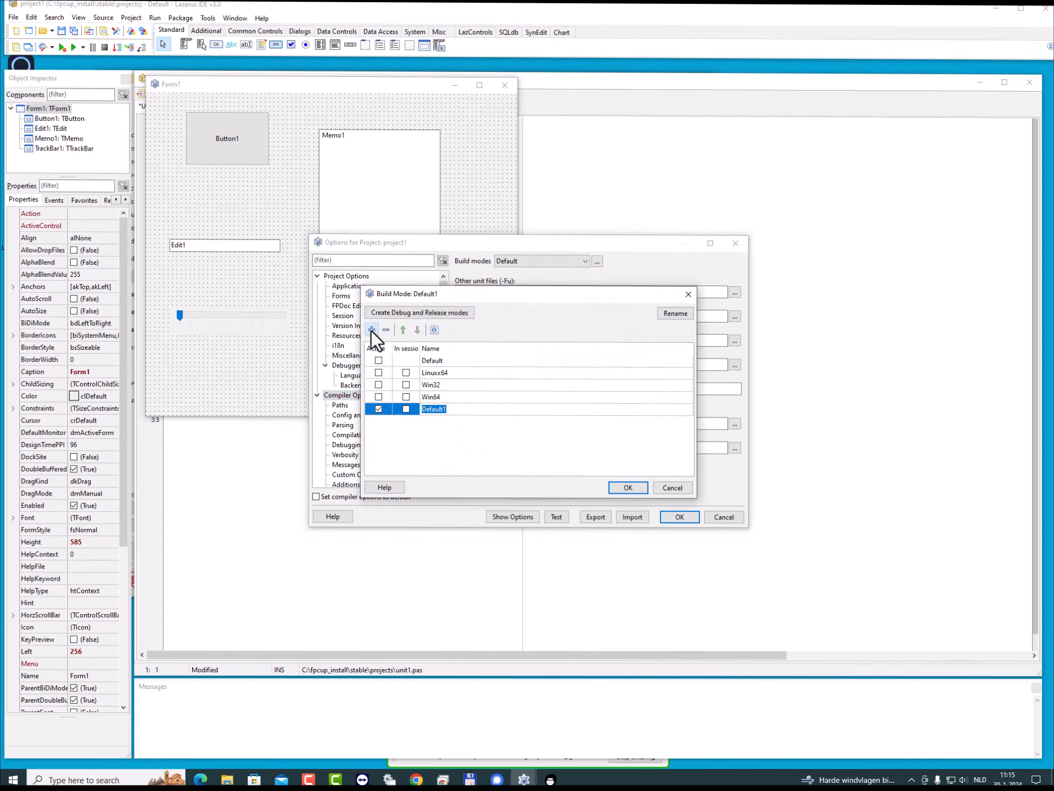
text(RPi32)
key(Return)
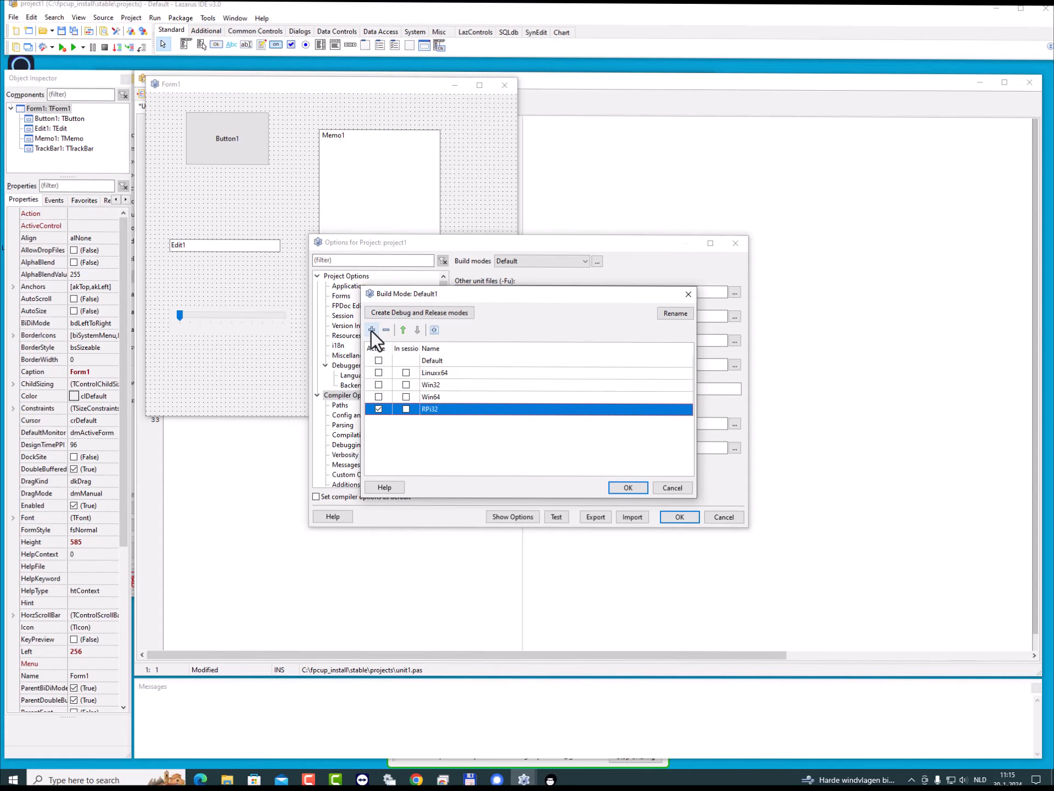
click(626, 486)
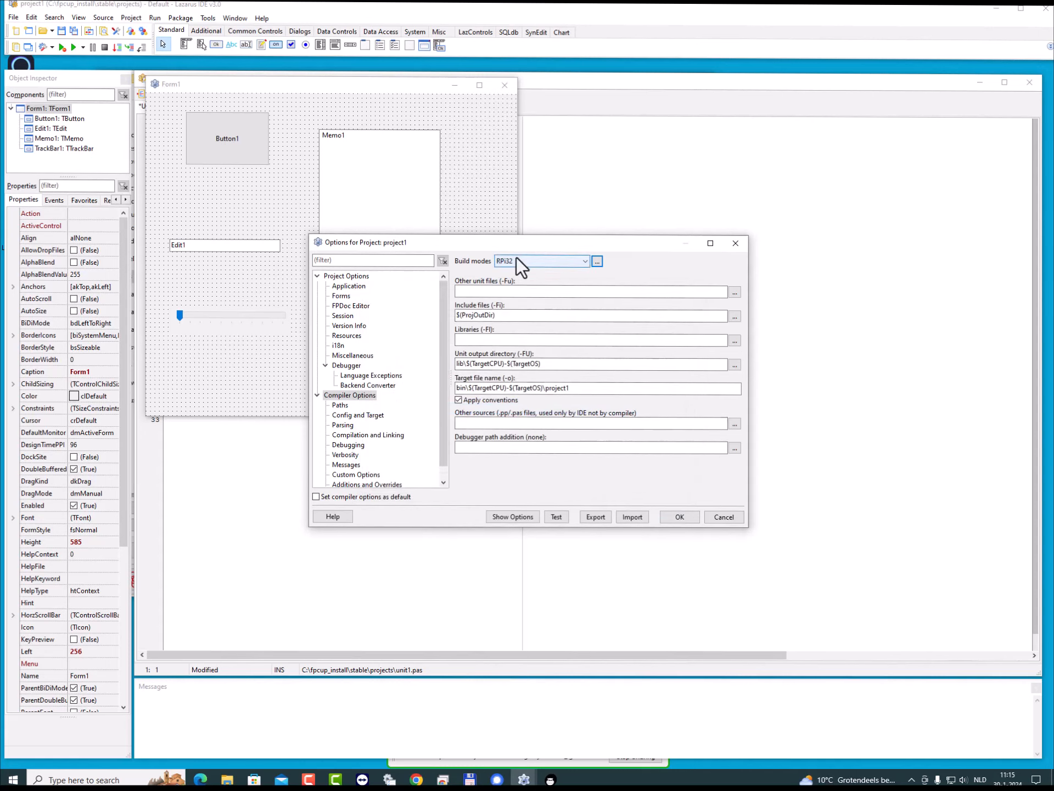
- Set the RPi32 mode's target CPU family to arm, keeping Linux as target OS, and accept the project options
click(364, 416)
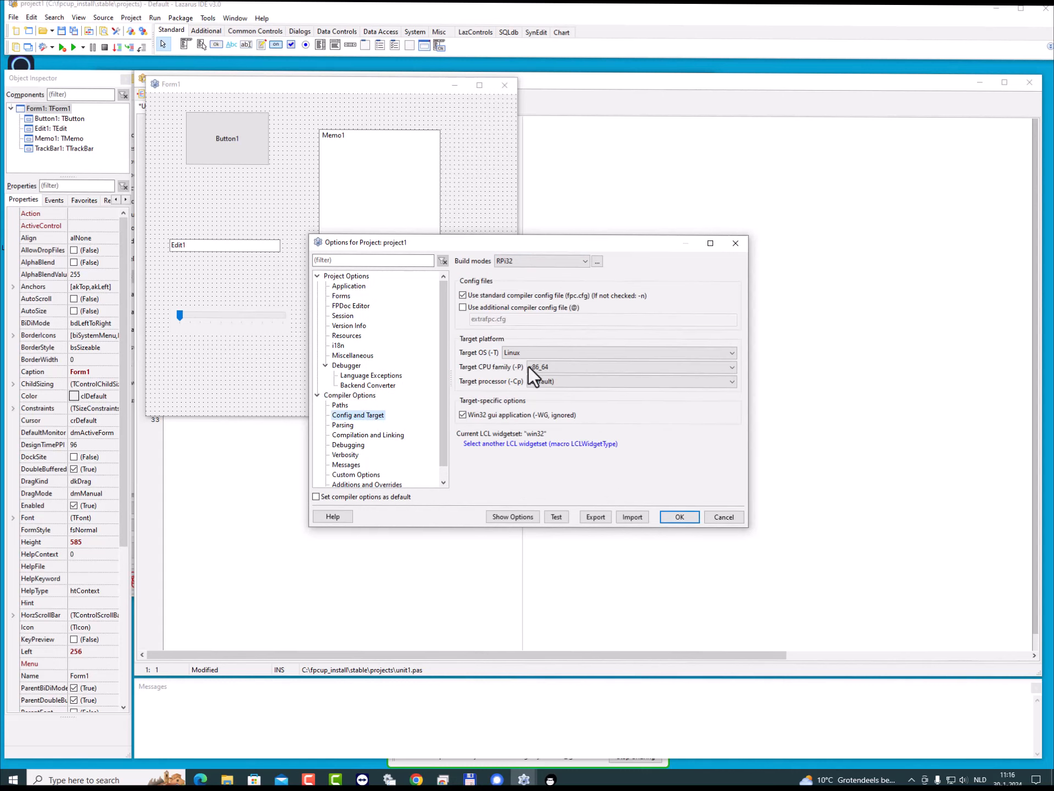
click(565, 365)
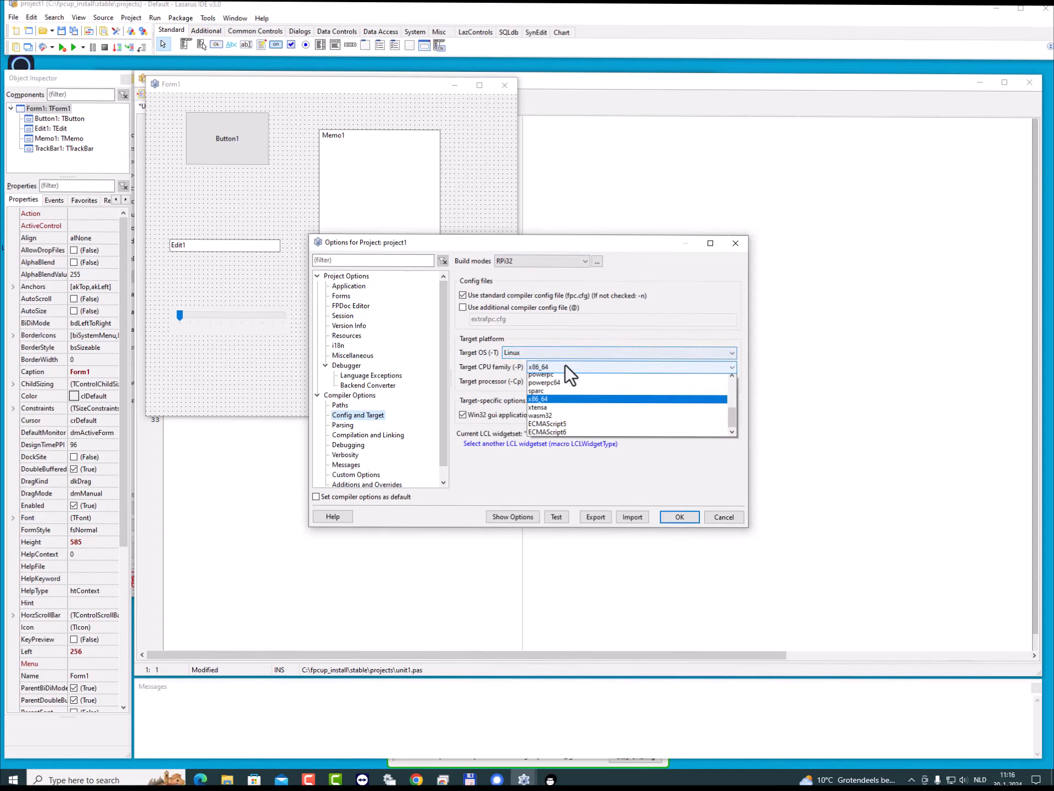
scroll(585, 428, up, 5)
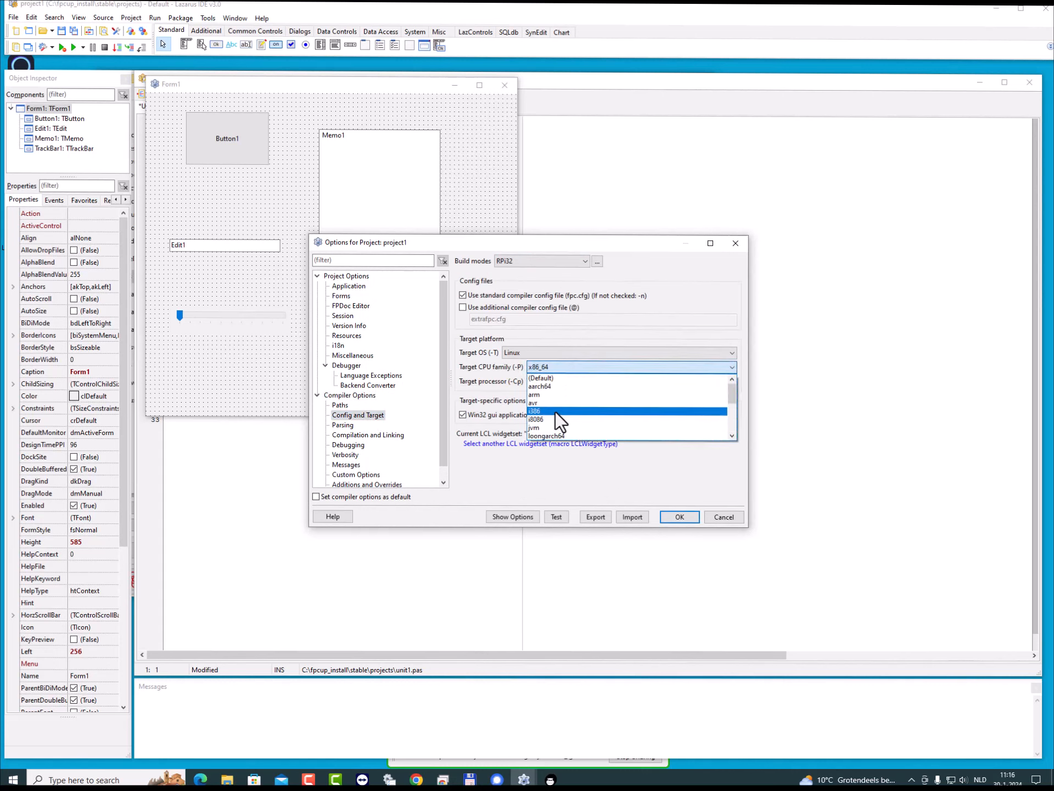
click(545, 391)
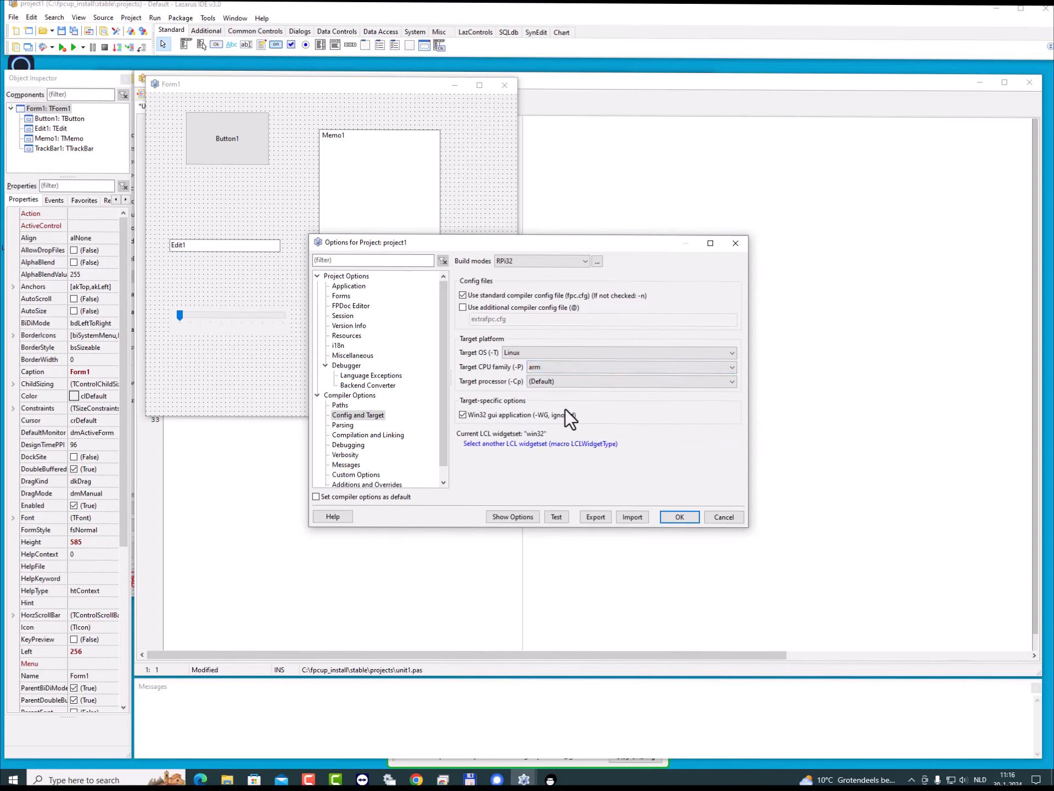
click(678, 516)
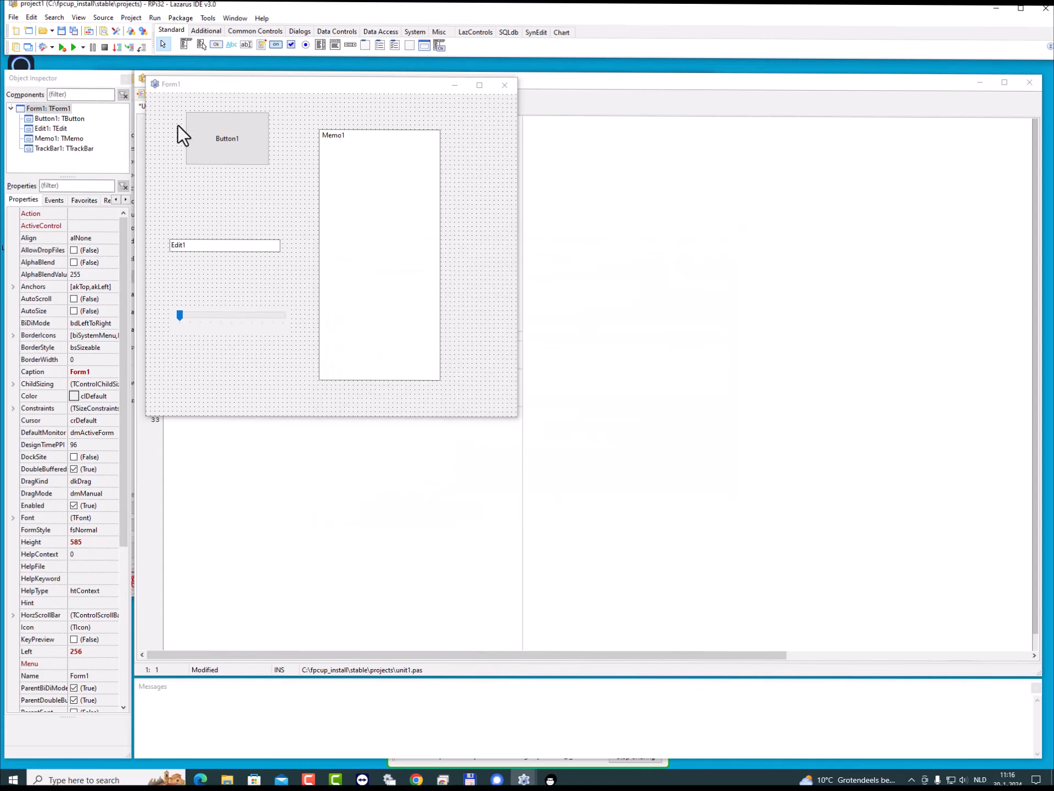
- Compile the project in the Linuxx64, Win32, Win64 and RPi32 build modes in one run, and dismiss the completion message
click(155, 19)
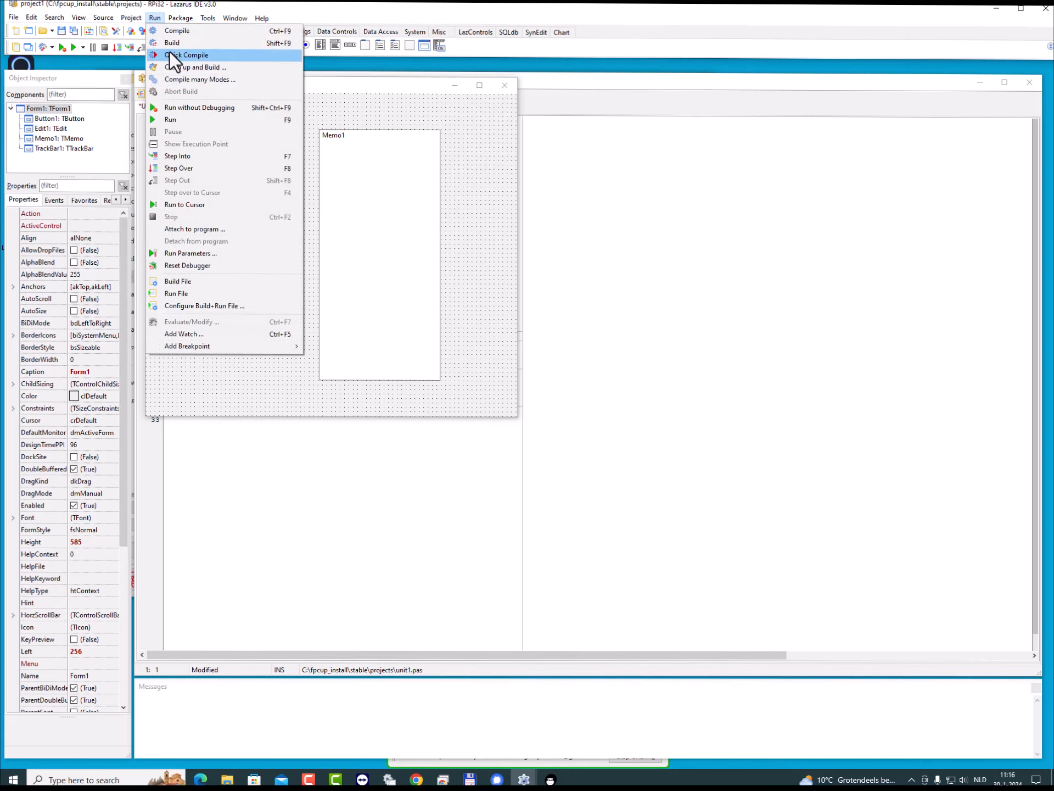
click(182, 81)
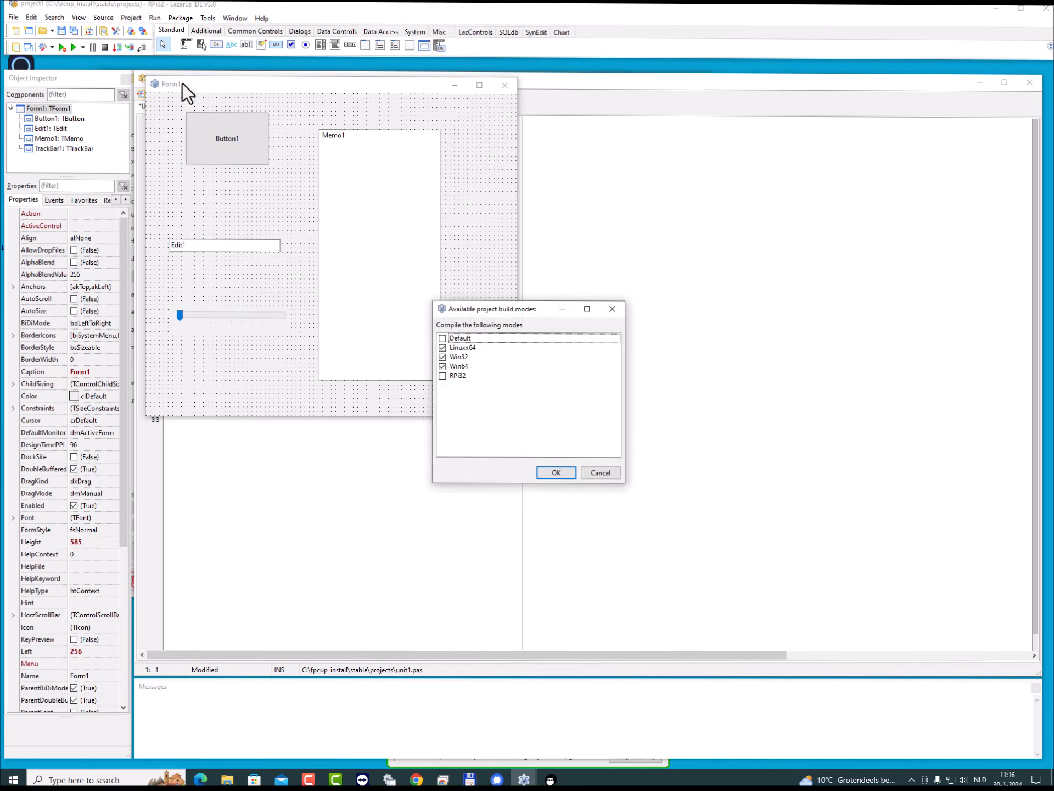
click(442, 377)
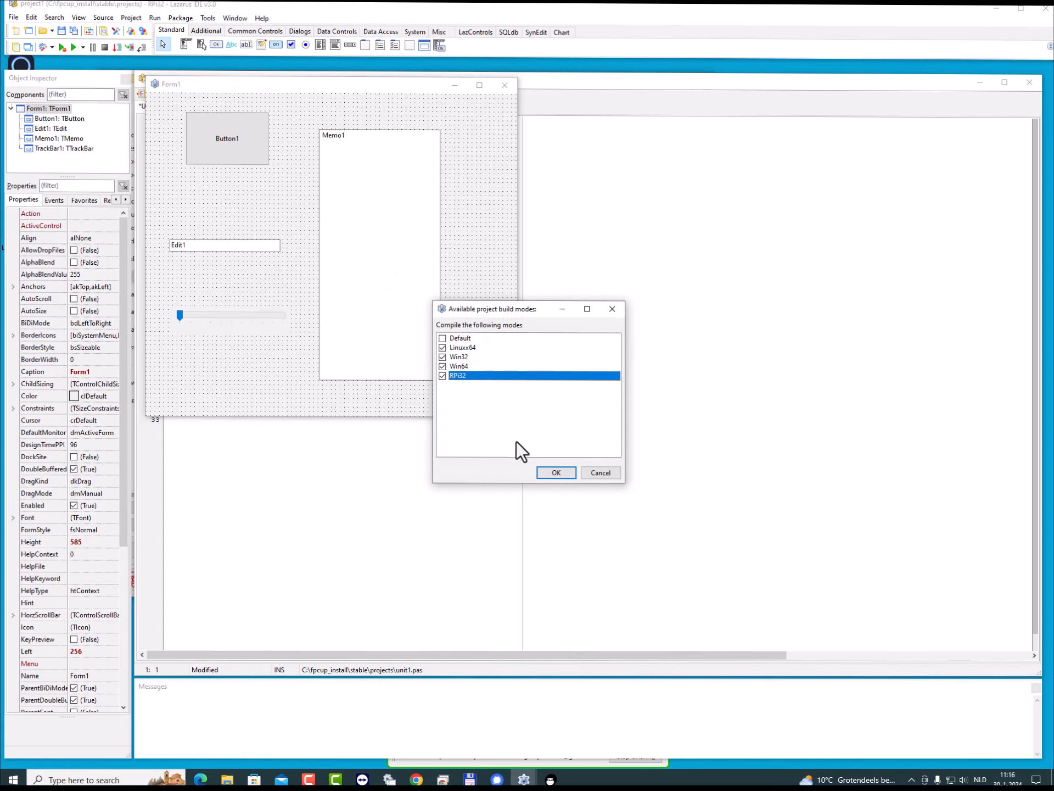
click(556, 473)
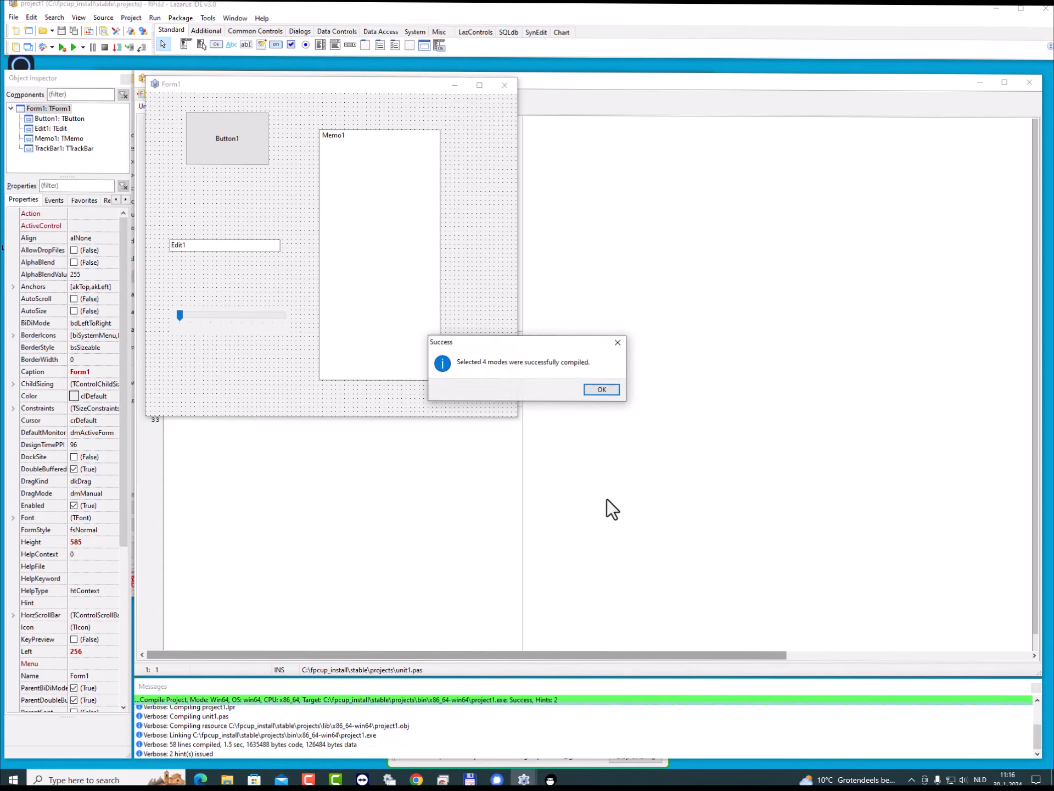
click(597, 388)
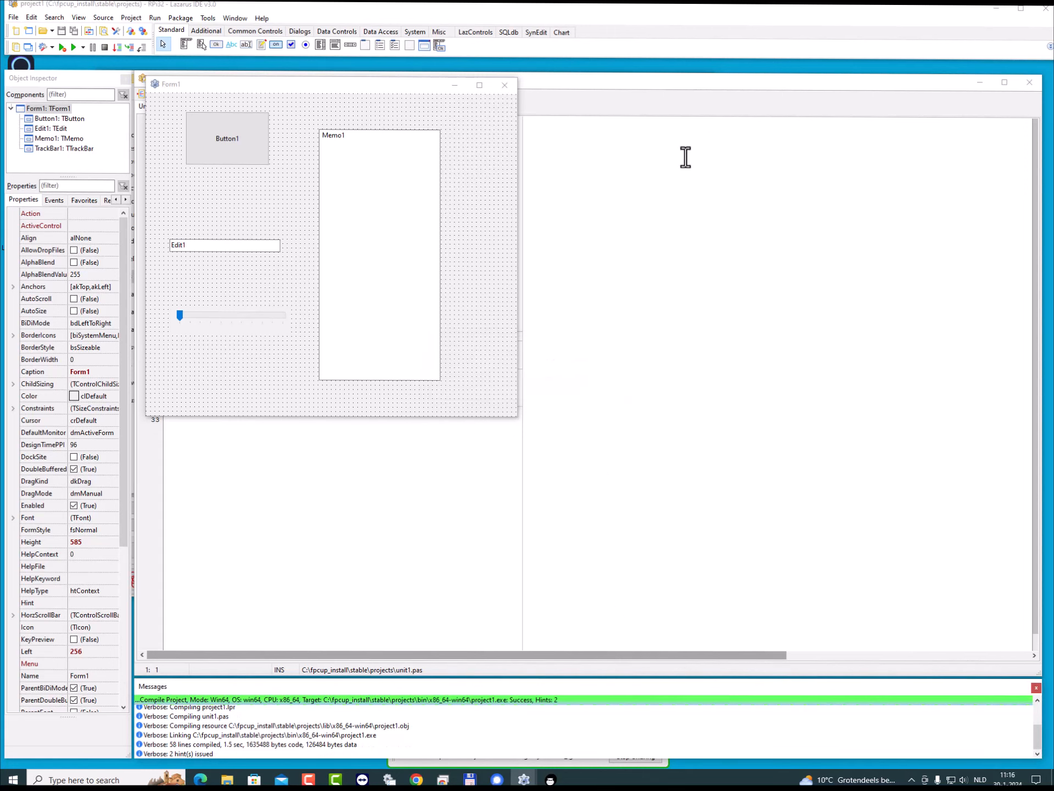
- Minimize the Lazarus windows and close FPCUPdeluxe
click(998, 8)
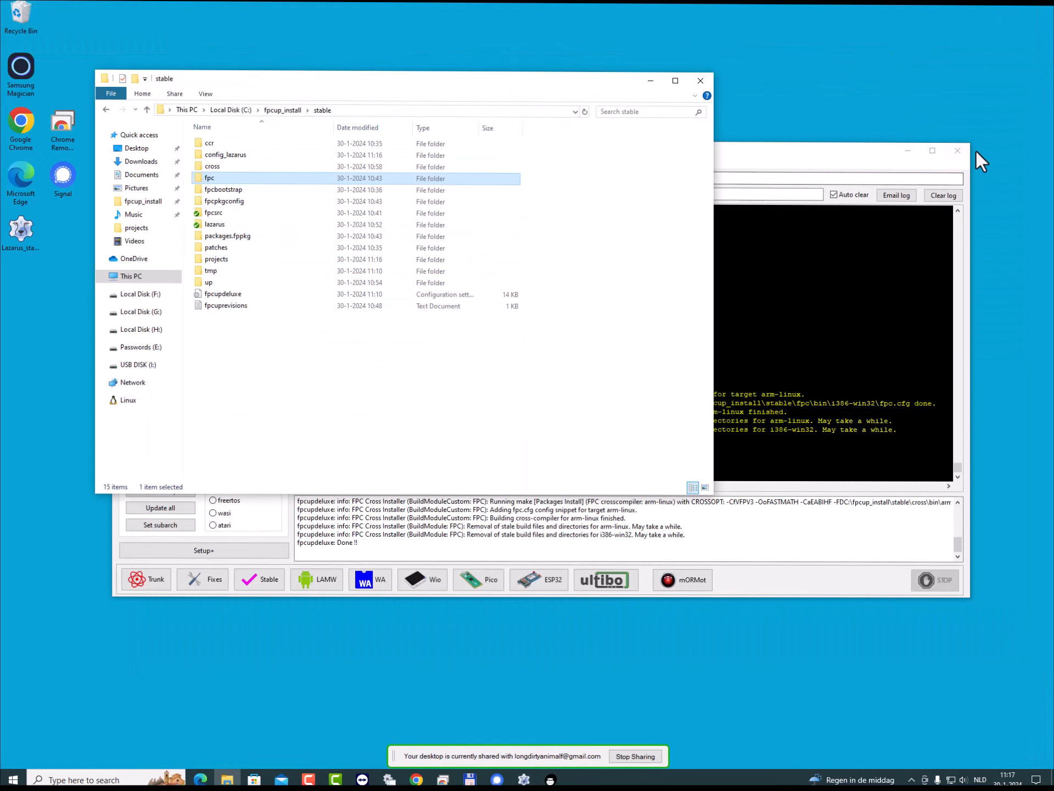
click(957, 152)
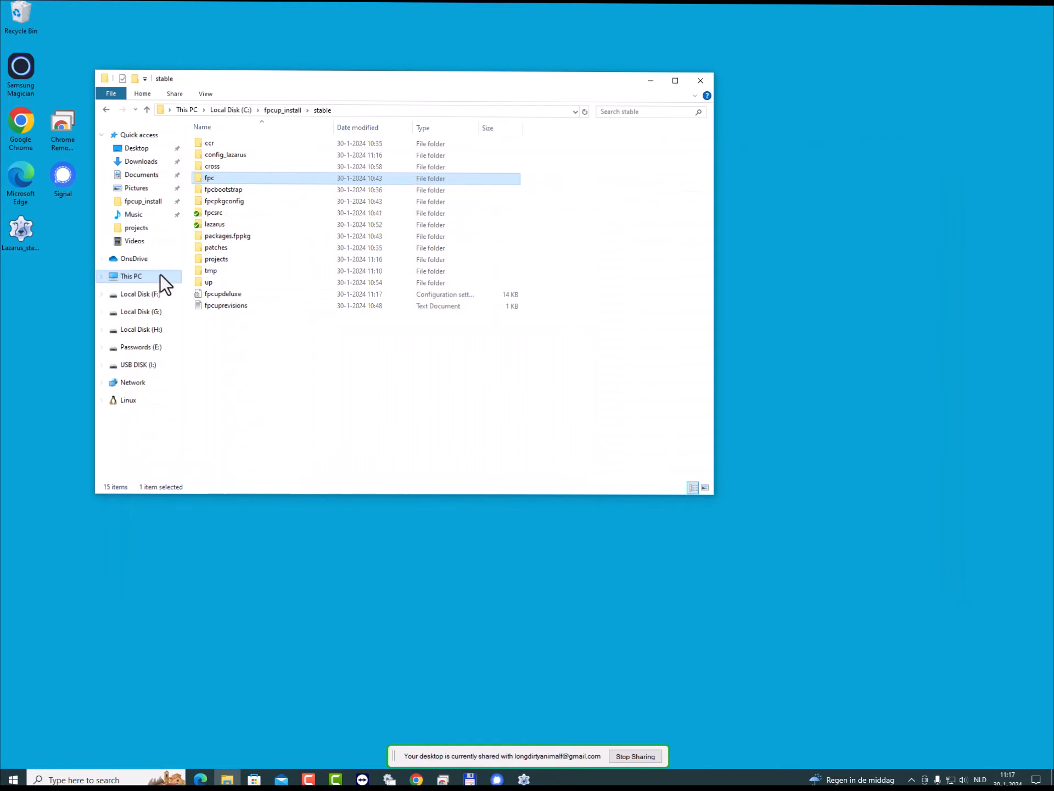
- In File Explorer, inspect the compiled project1 in projects\bin\arm-linux and the other target folders, and return to the projects folder
double_click(206, 264)
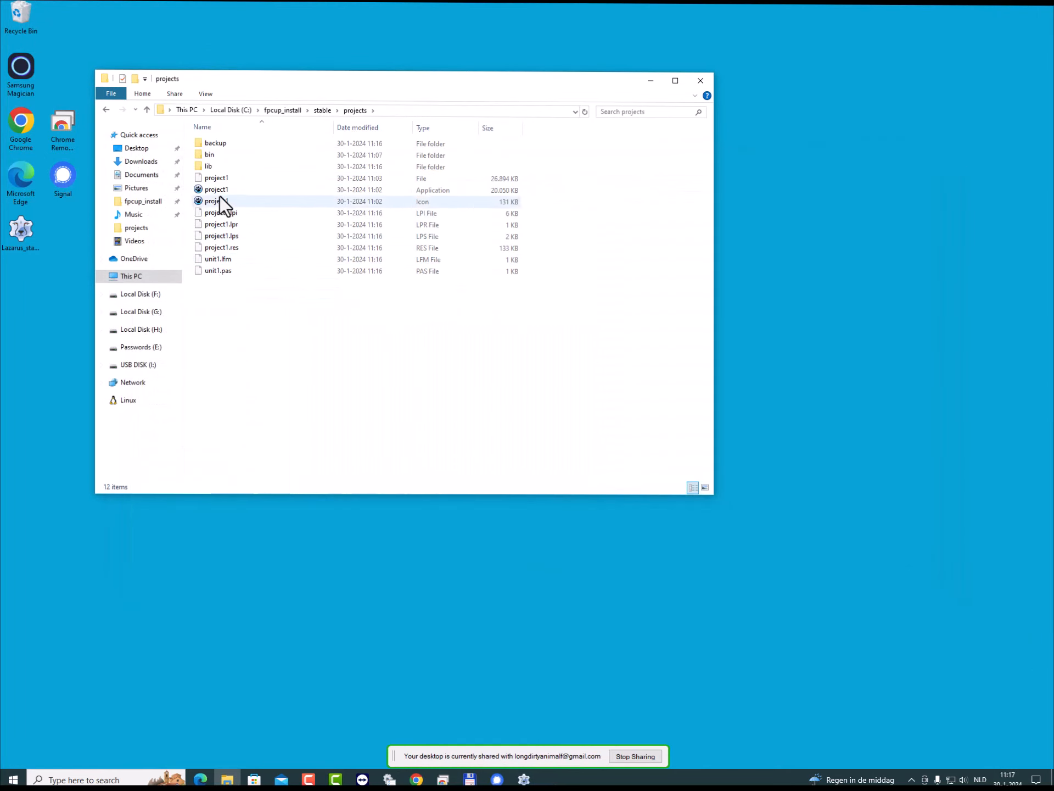
double_click(209, 154)
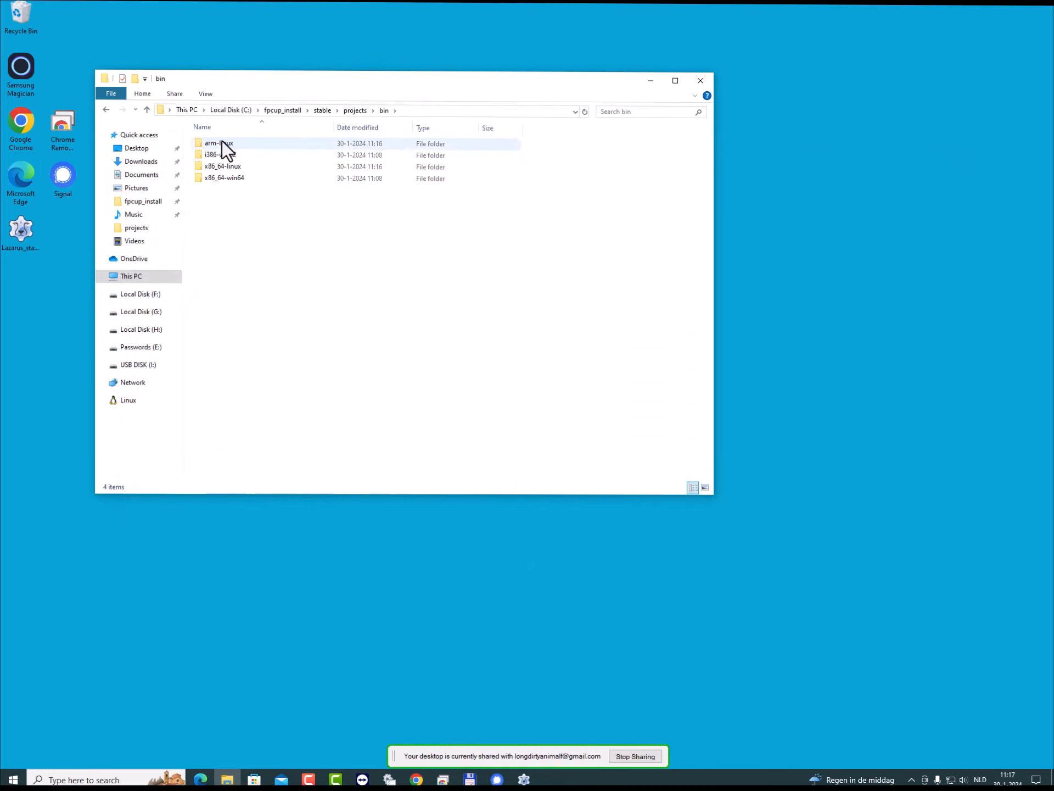
double_click(222, 141)
click(222, 145)
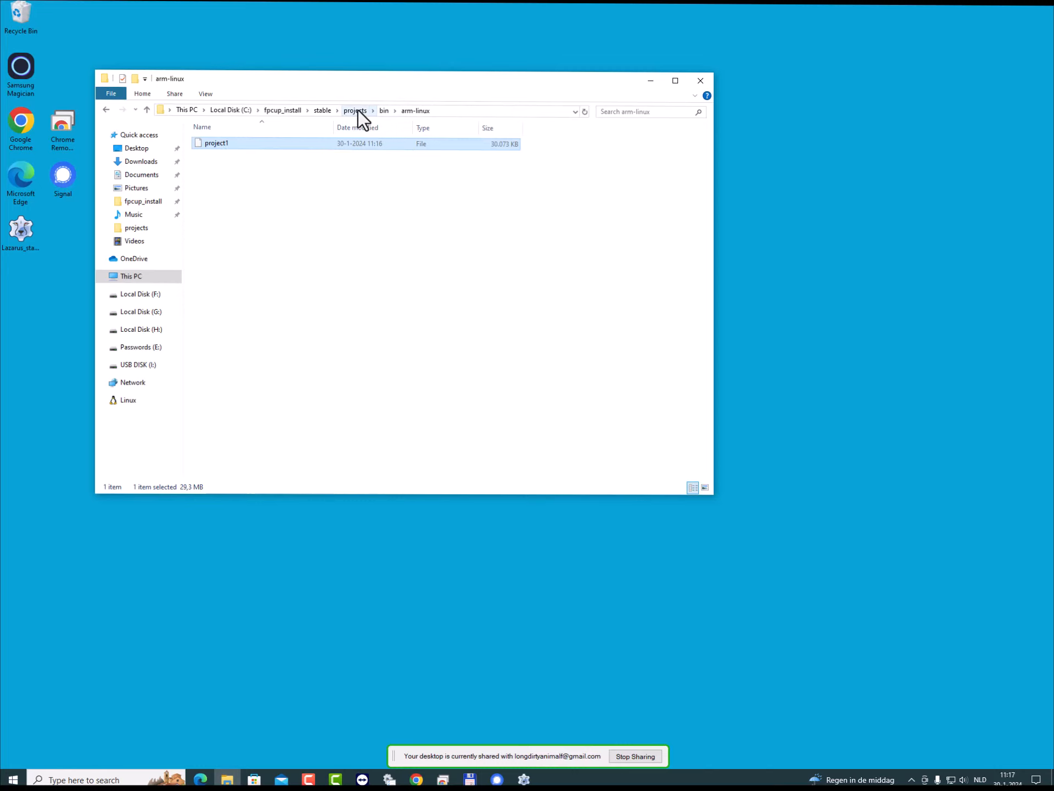
click(382, 111)
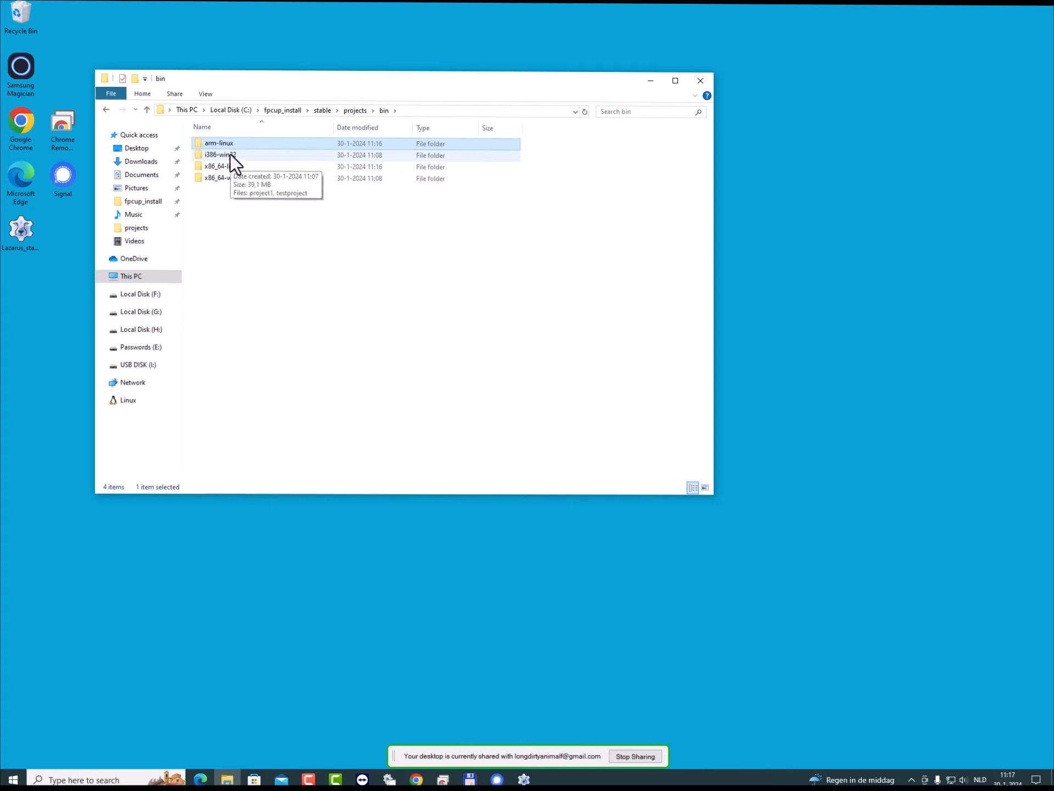
click(358, 109)
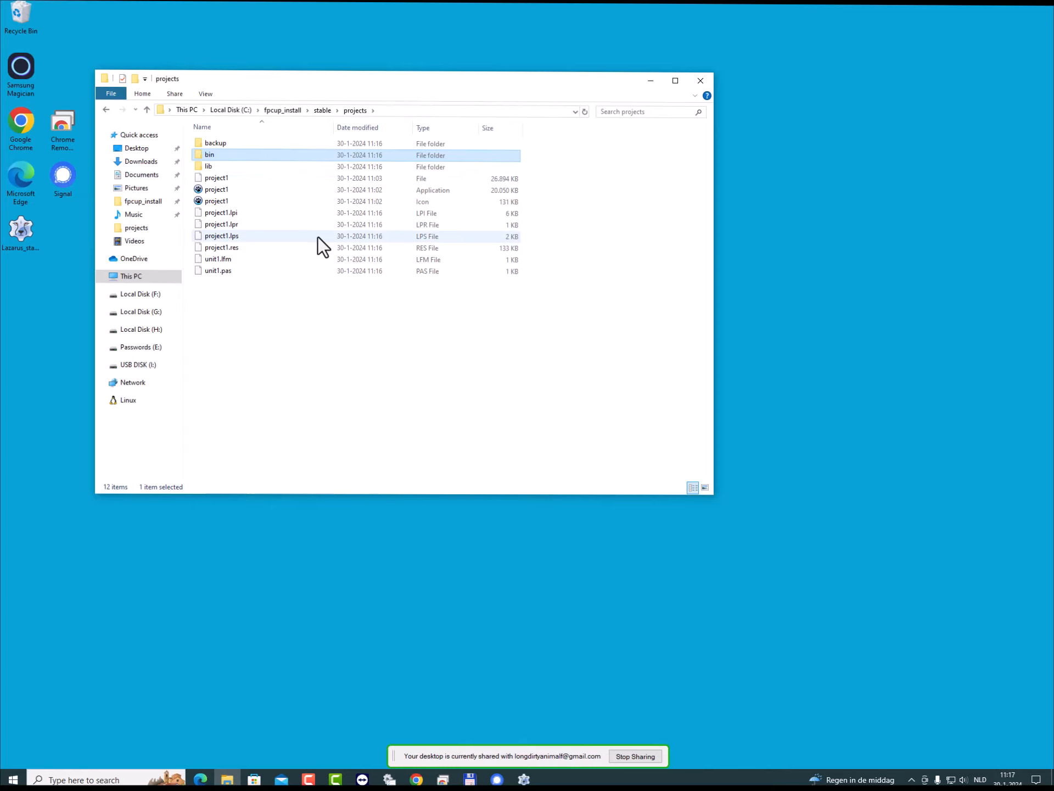
- Launch fpcupdeluxe-i386-win32 from the up folder inside stable
click(322, 111)
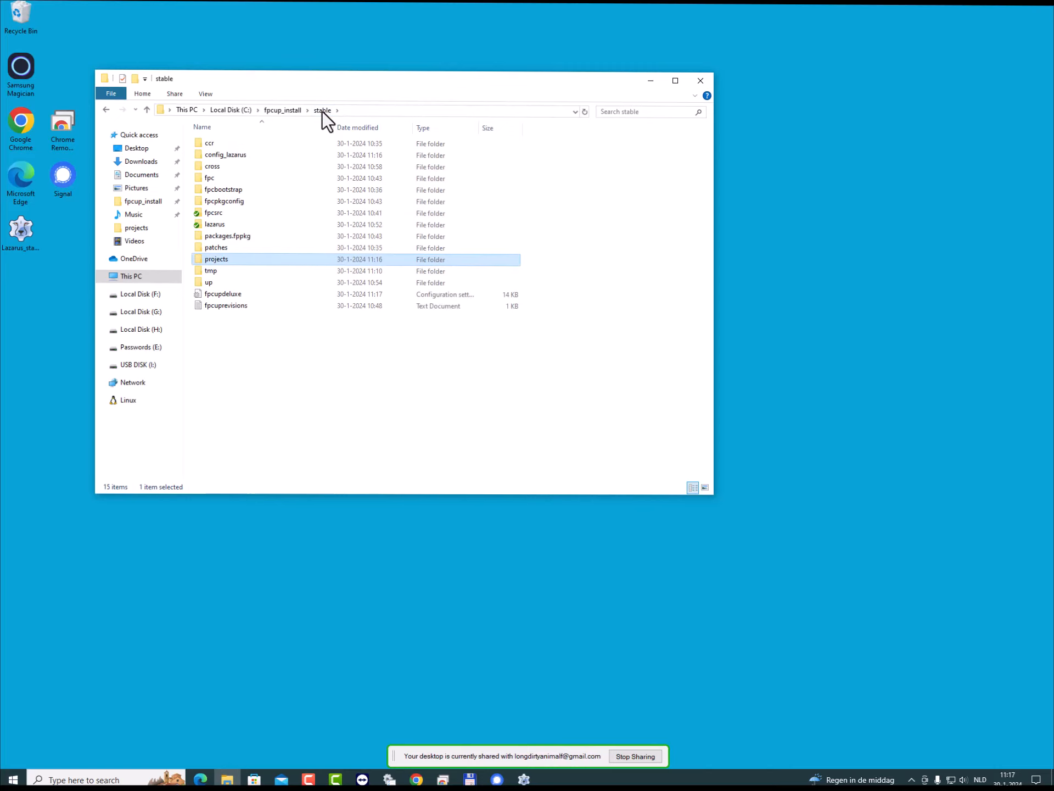
double_click(214, 282)
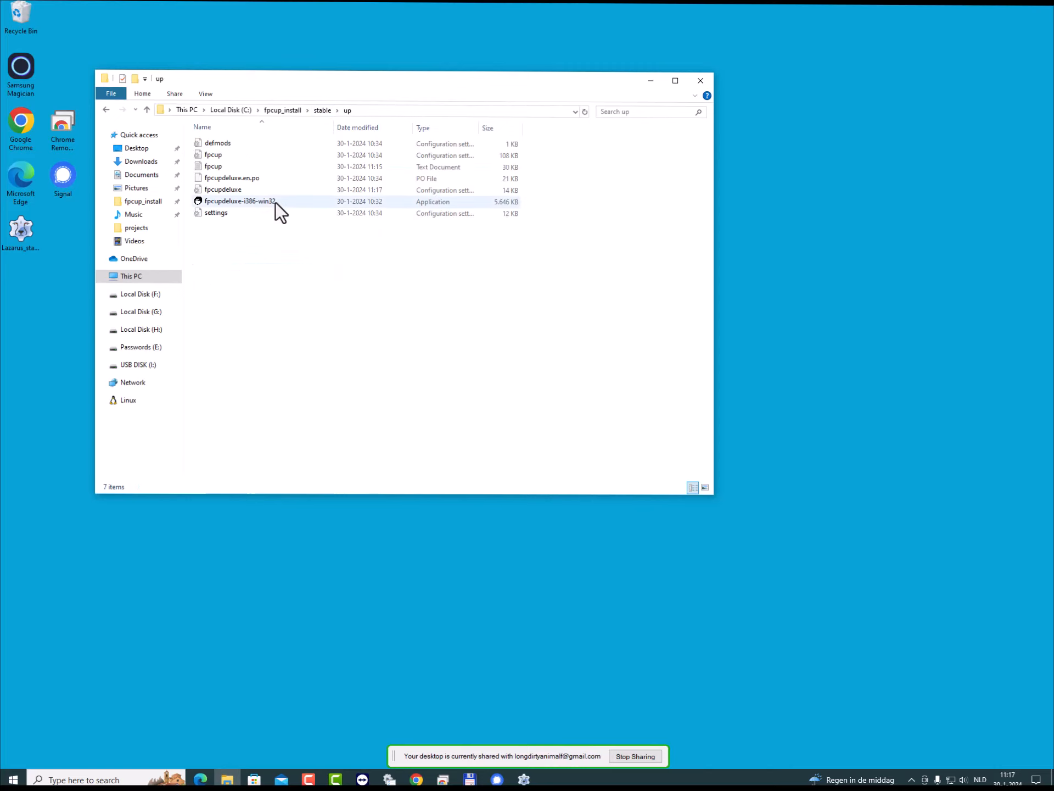
double_click(257, 204)
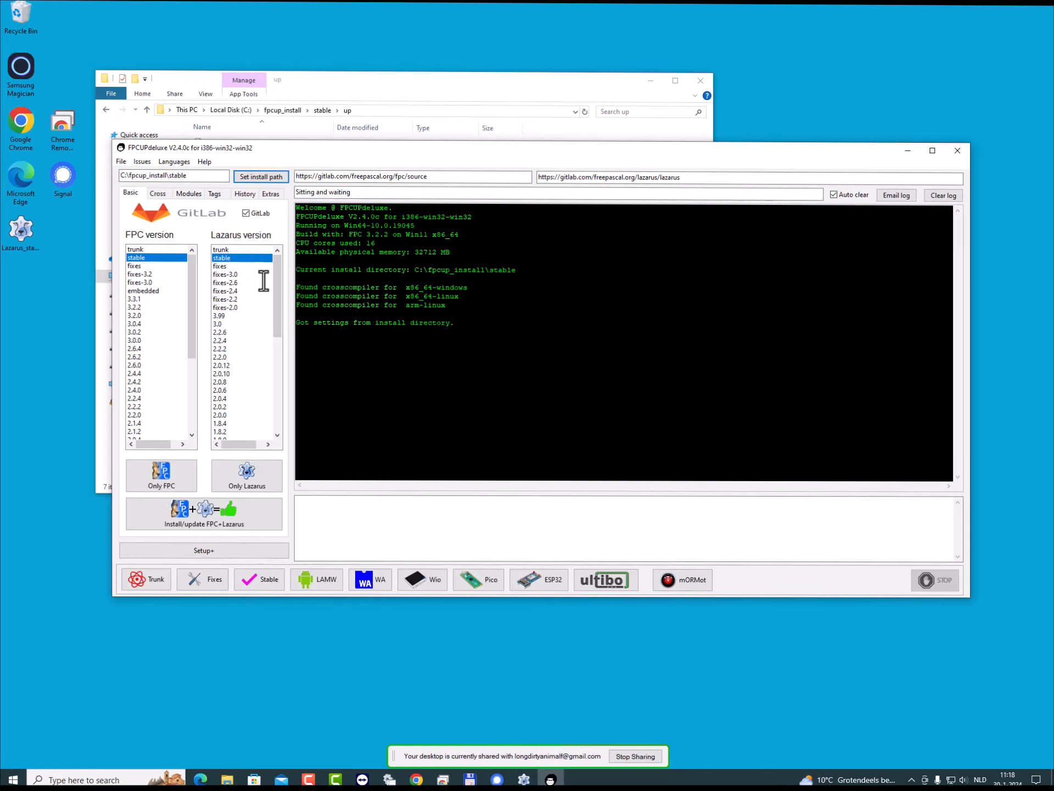
- Choose darwin as the target operating system in the cross-compiler settings
click(164, 194)
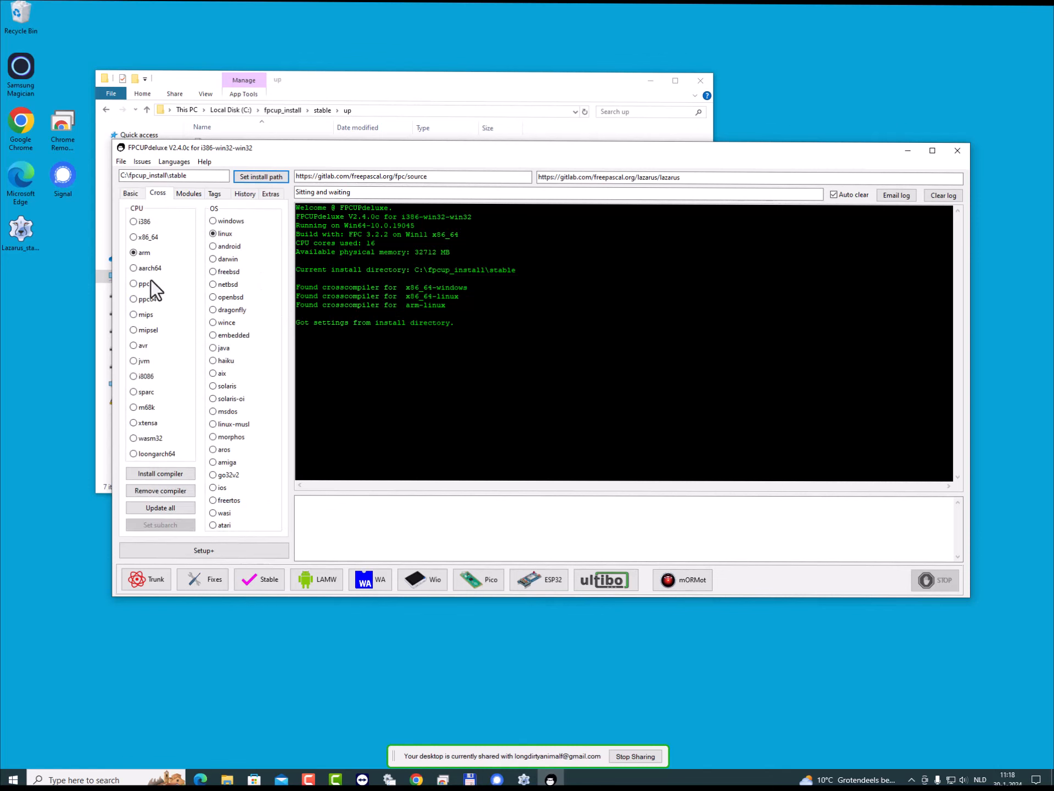
click(229, 258)
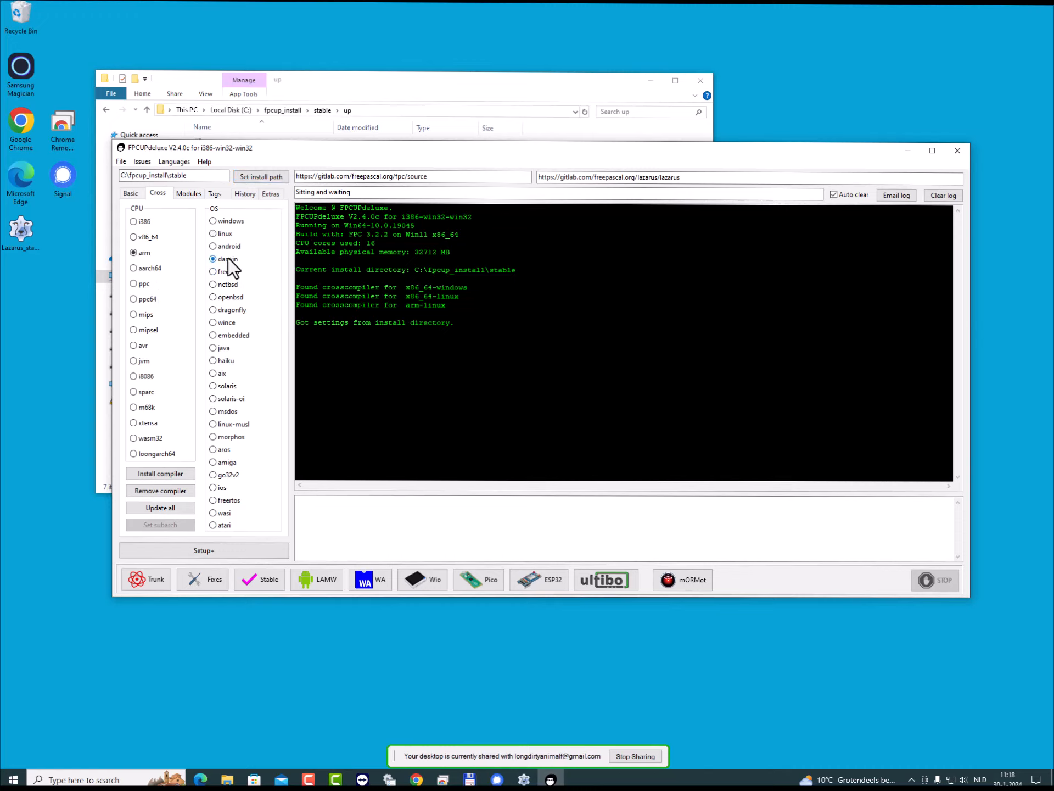
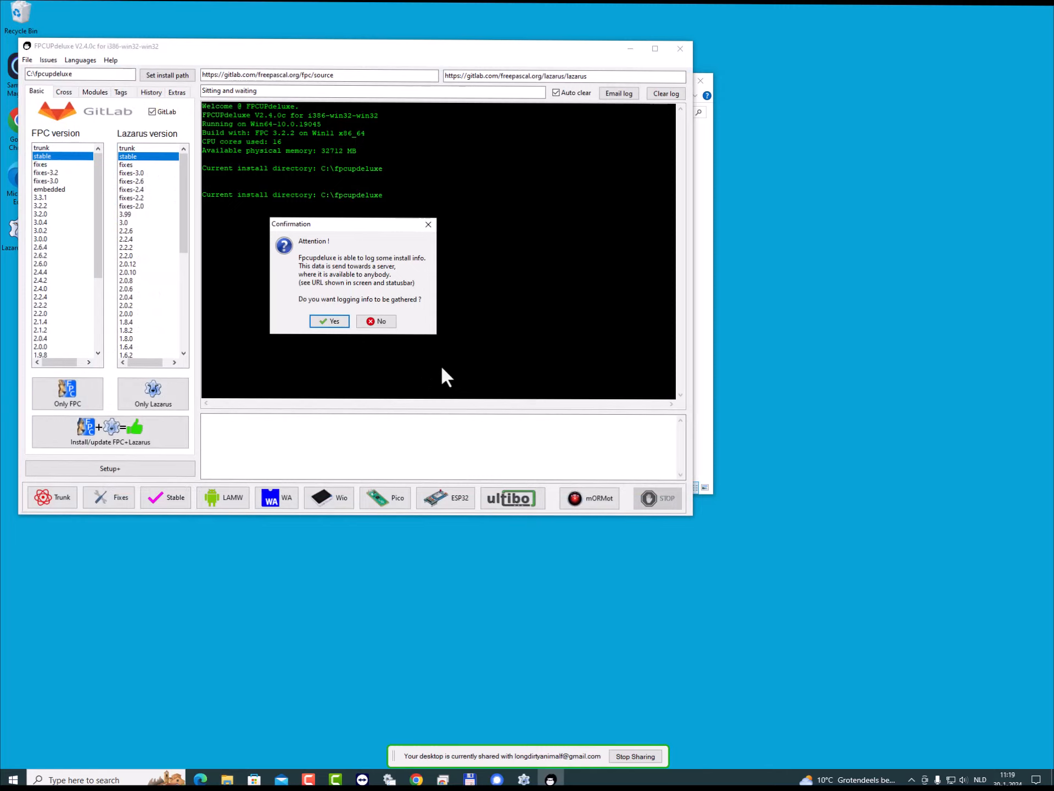
- Decline the gathering of install logging info and set the install path to C:\fpcup_install\trunk
click(380, 322)
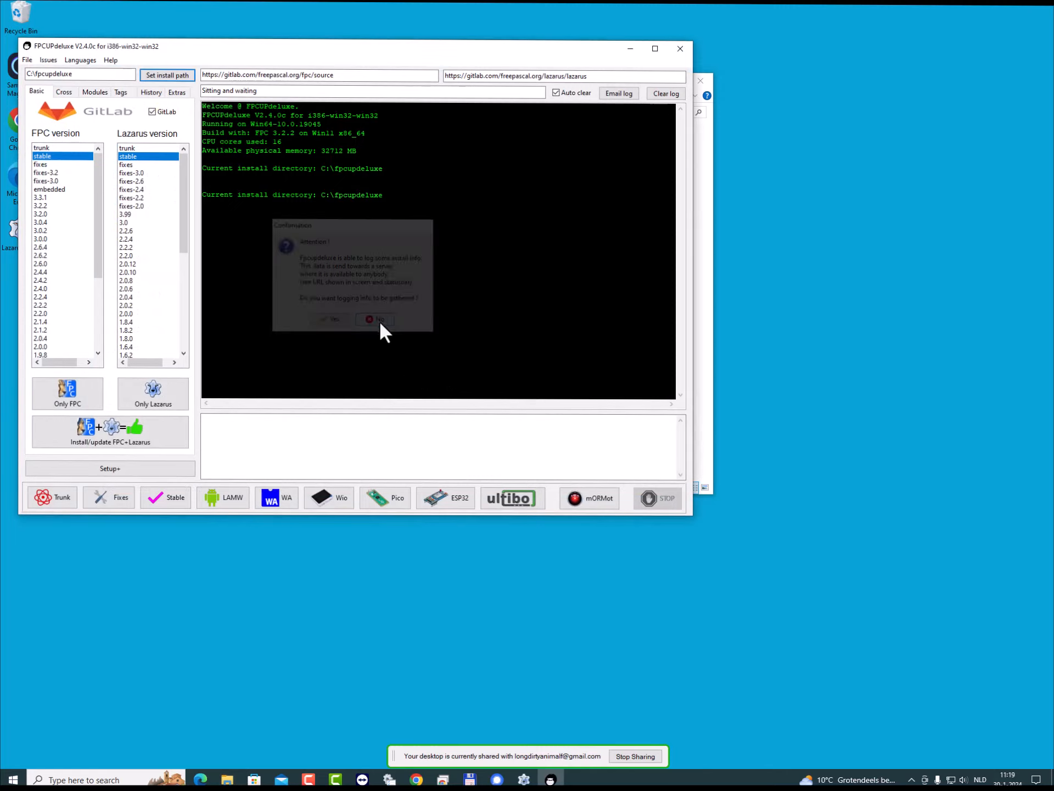
click(166, 74)
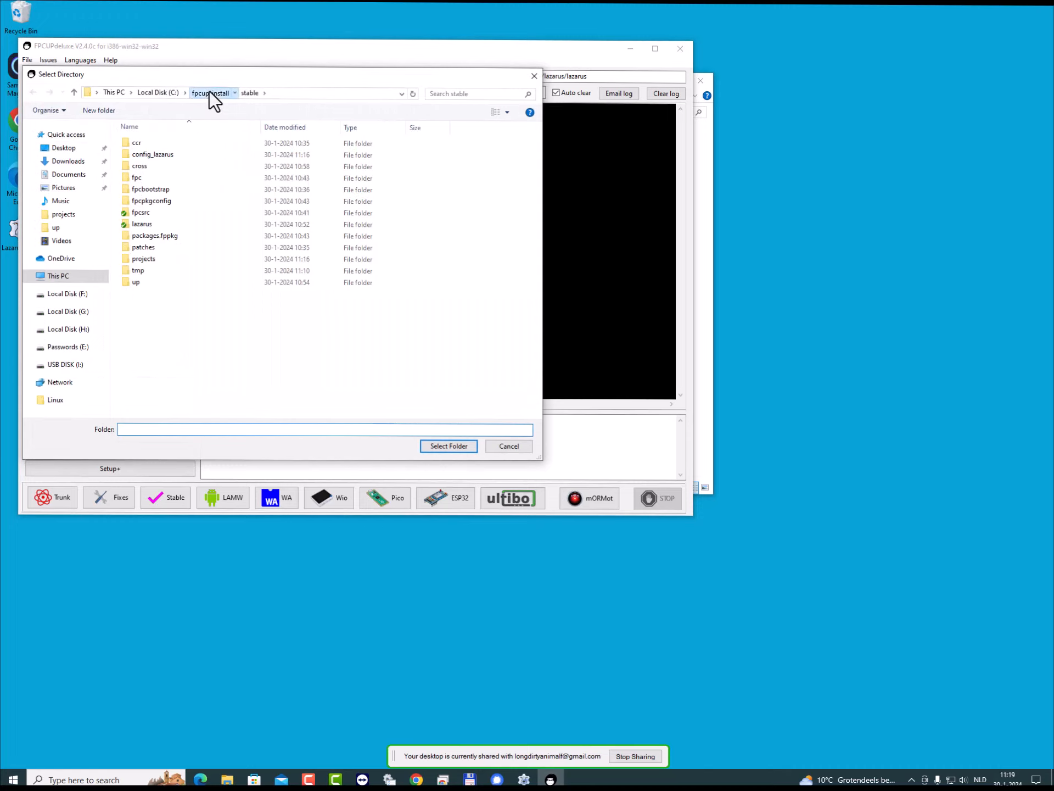
click(209, 91)
click(141, 154)
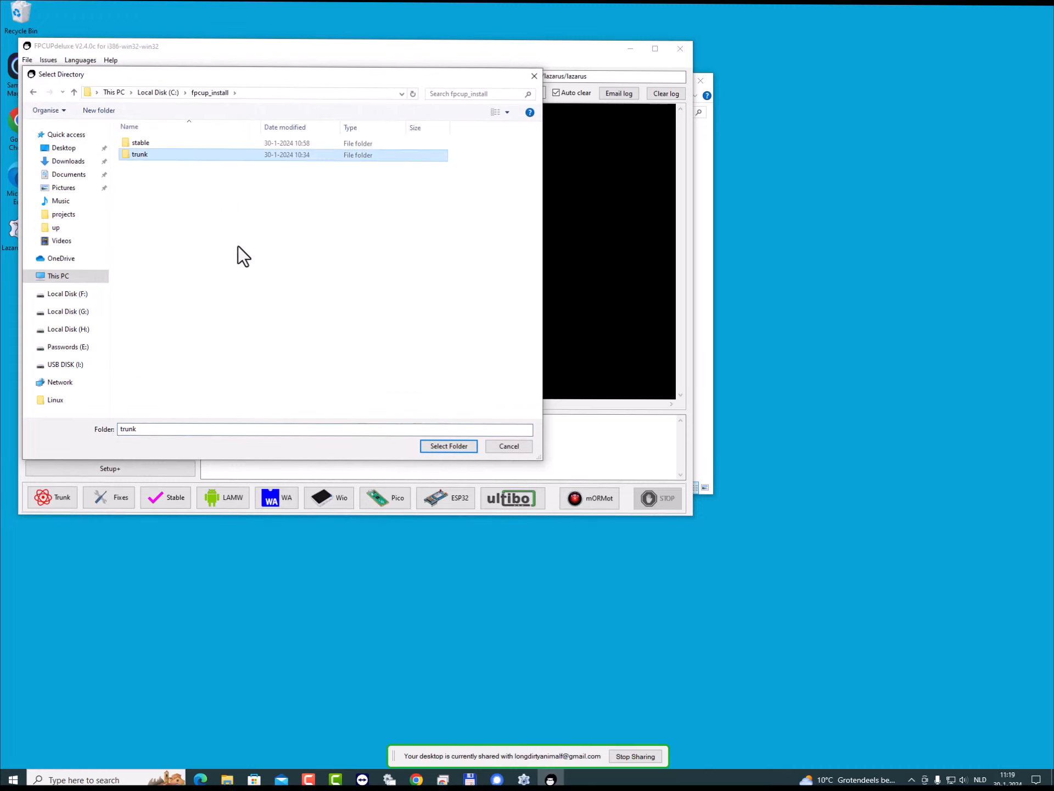
click(437, 449)
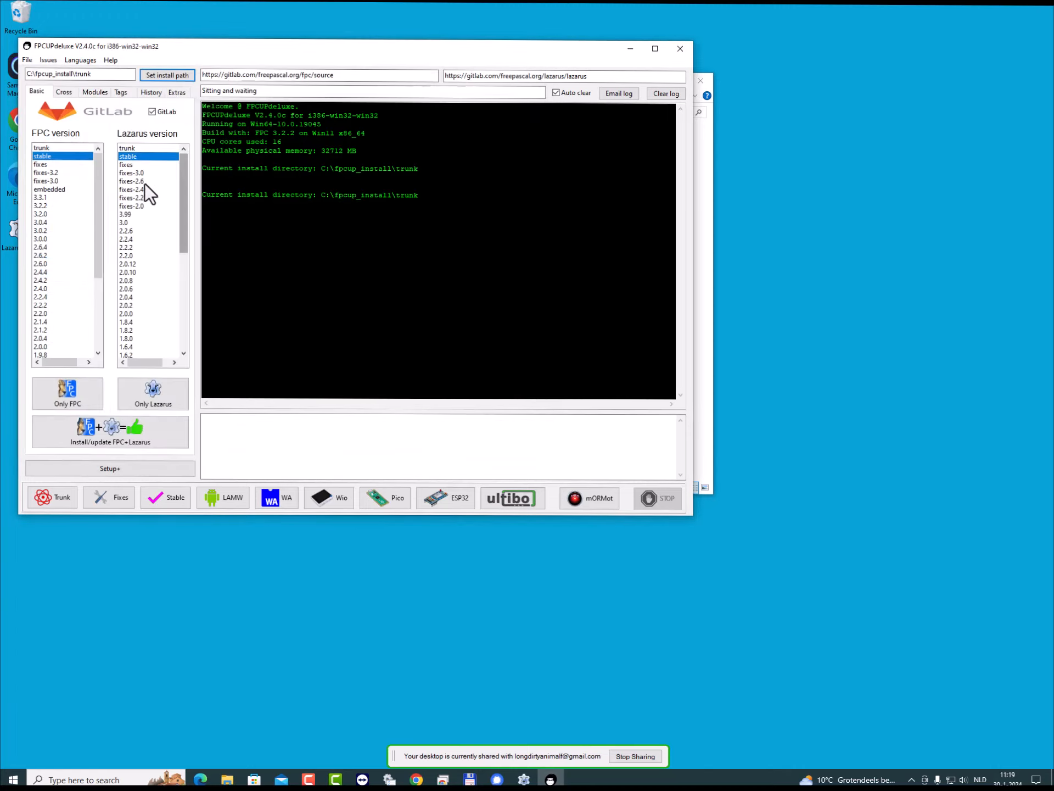
- Choose trunk as both the FPC and Lazarus version, and start and confirm the installation of FPC only
click(41, 144)
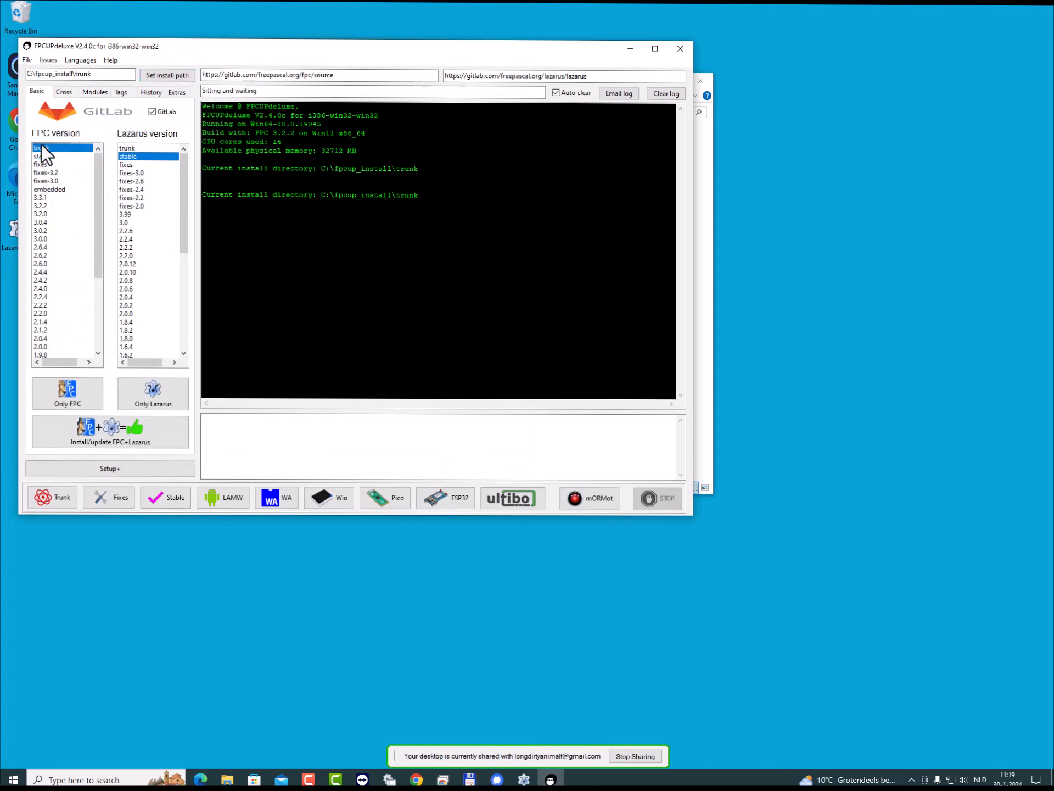
click(122, 148)
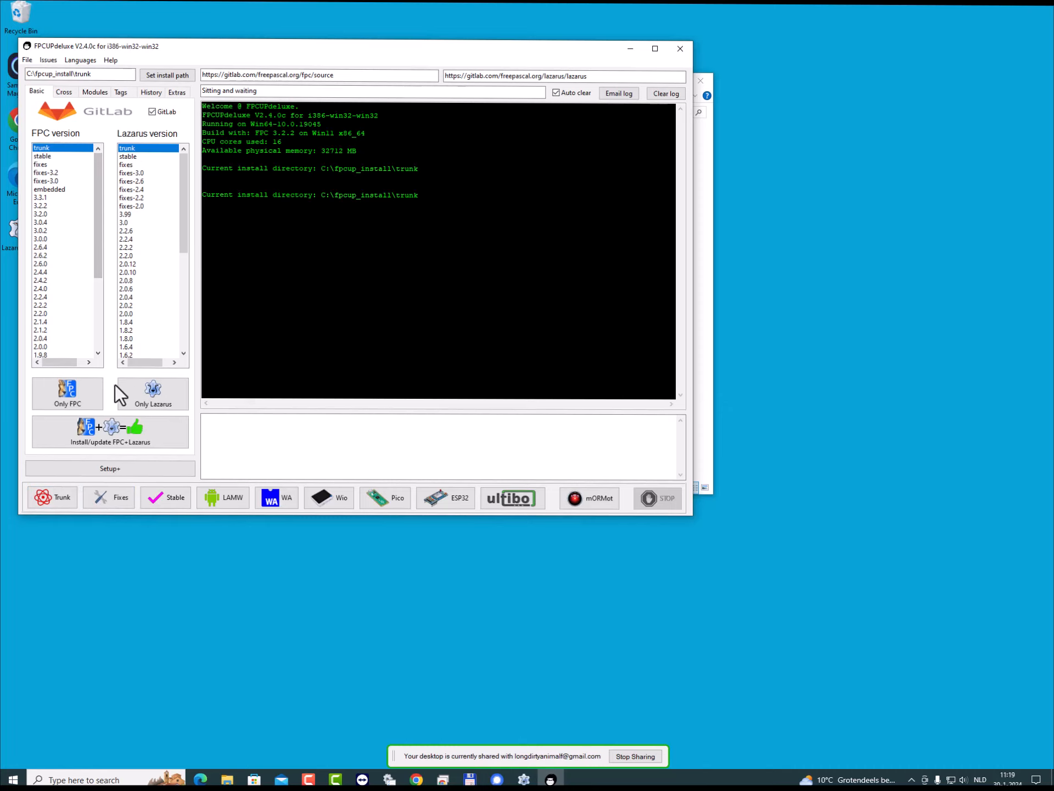
drag(268, 51, 485, 78)
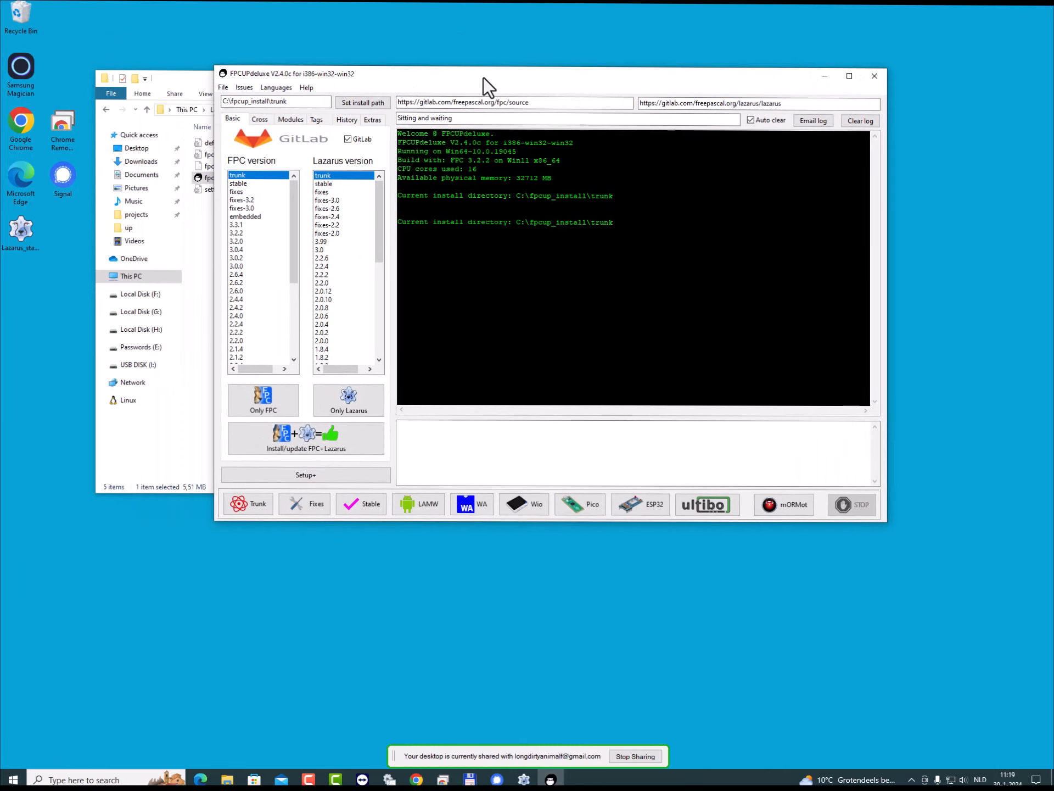
click(256, 394)
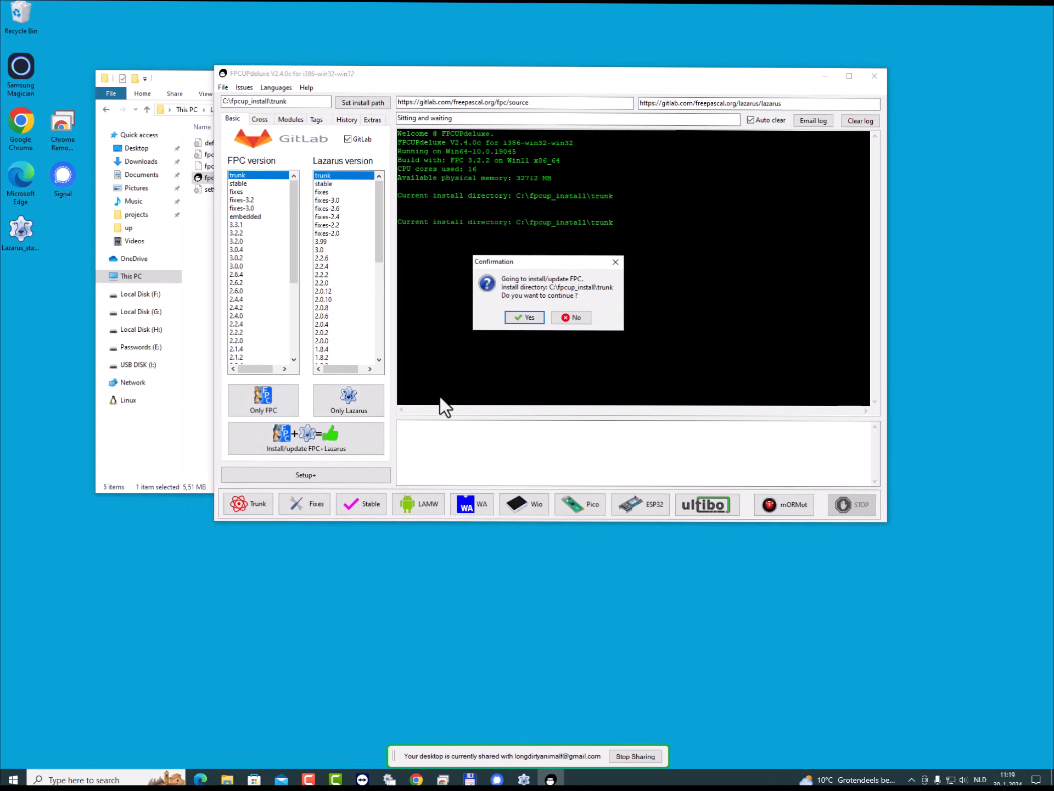
click(528, 317)
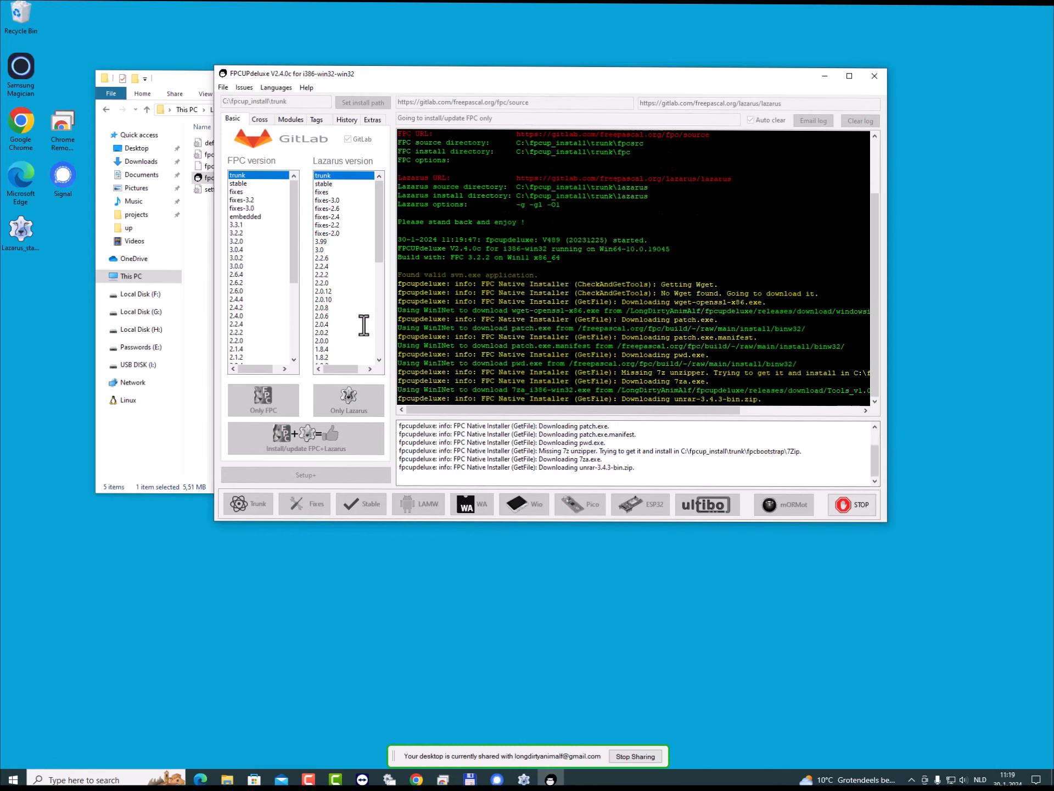
- In File Explorer, inspect trunk's up and fpcsrc folders during the FPC install and return to the trunk folder
click(203, 310)
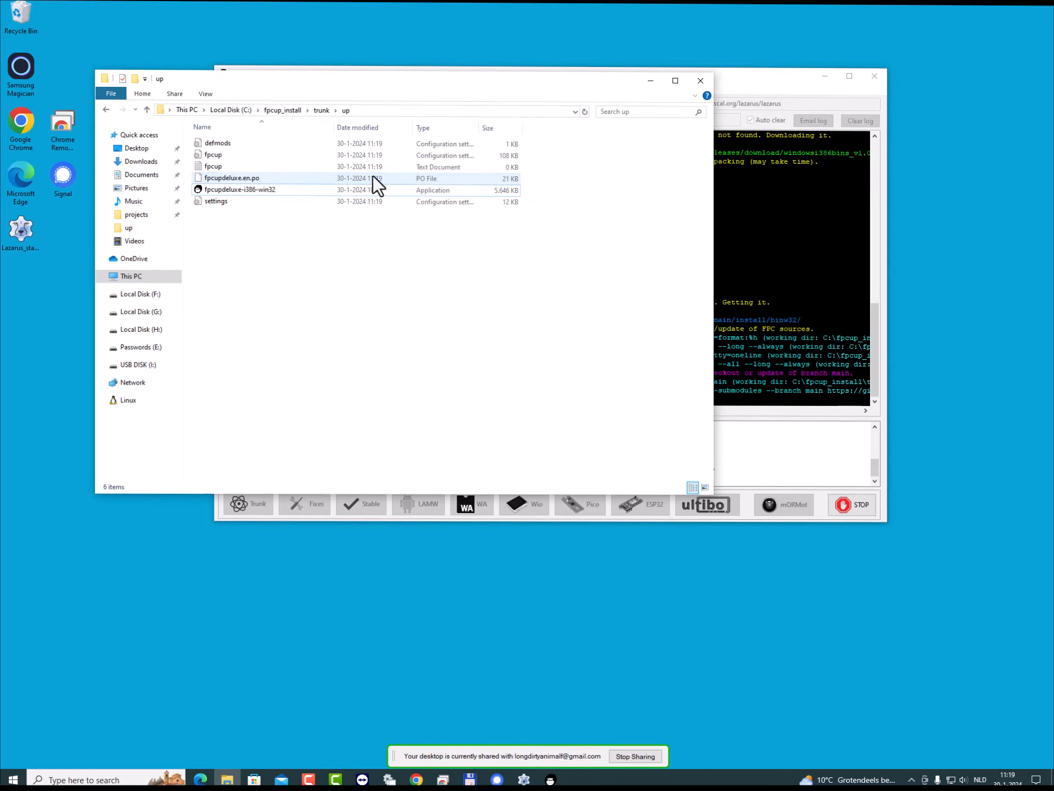
click(796, 87)
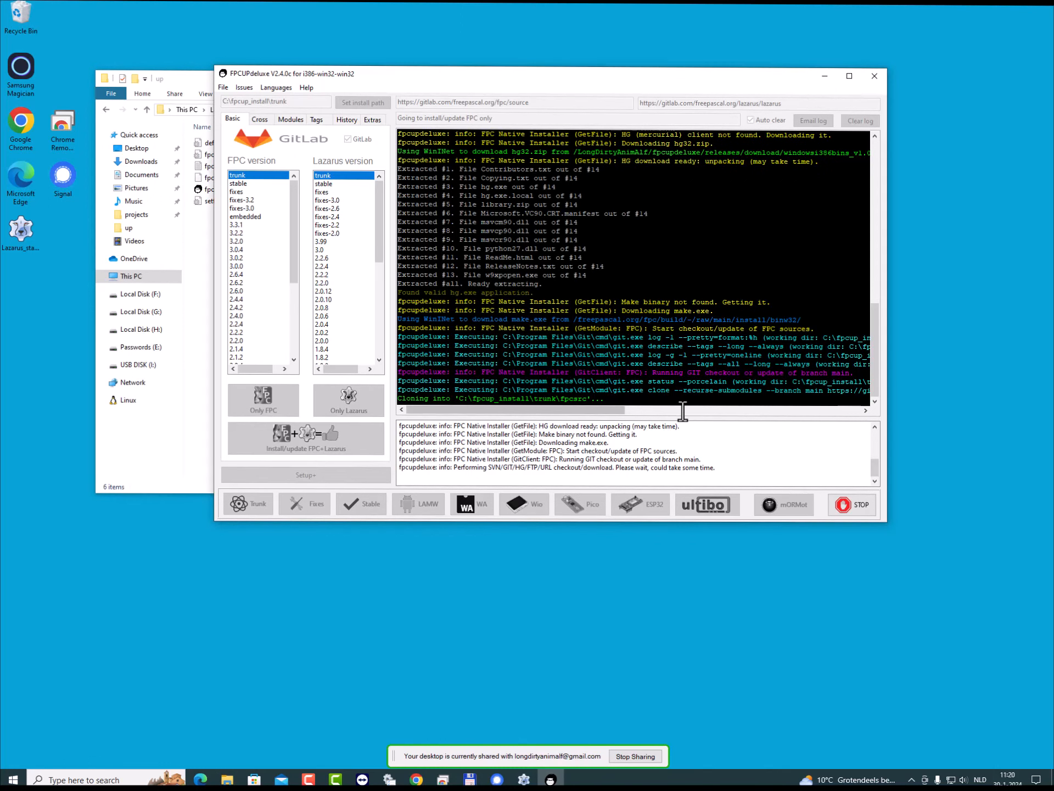
click(203, 300)
click(318, 112)
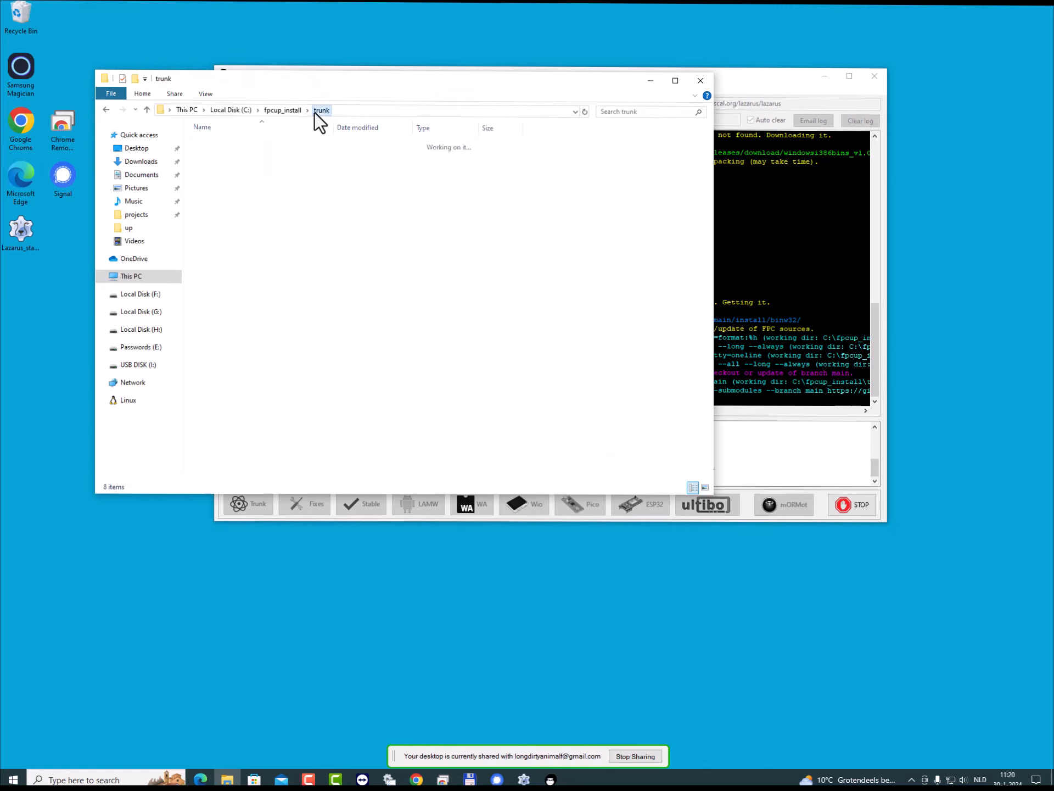
double_click(220, 179)
click(148, 108)
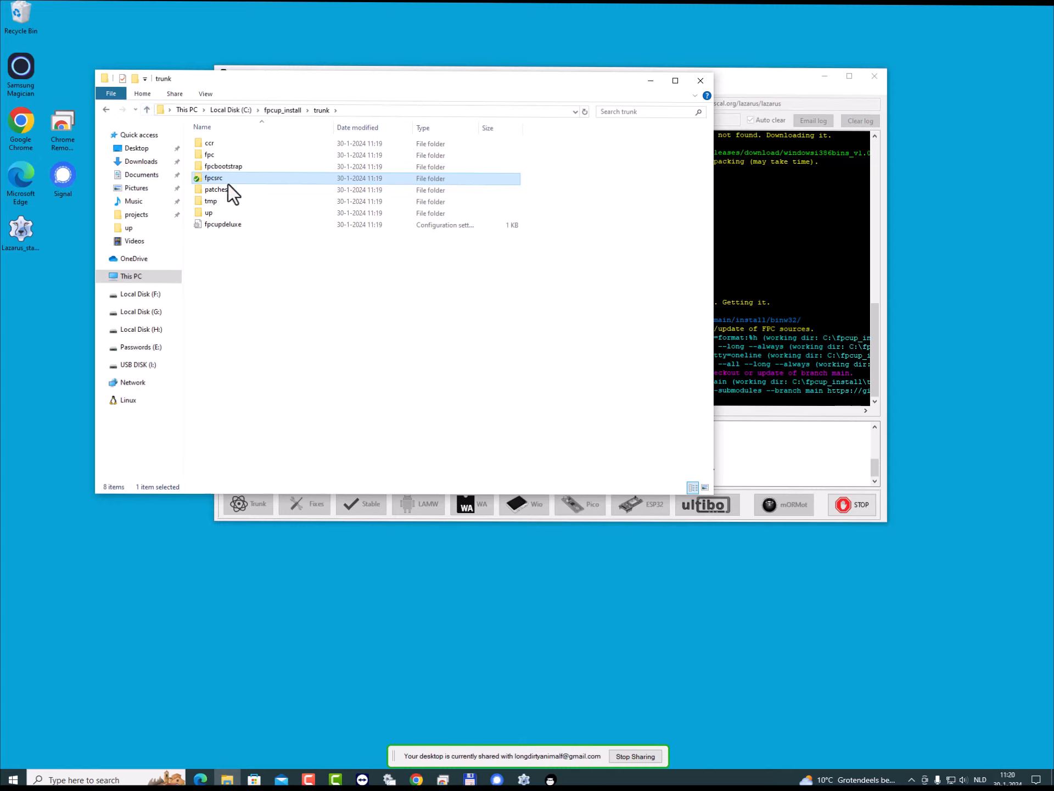
- Open trunk's fpcbootstrap folder and compare its downloaded tools with the FPC install log
click(229, 166)
double_click(229, 165)
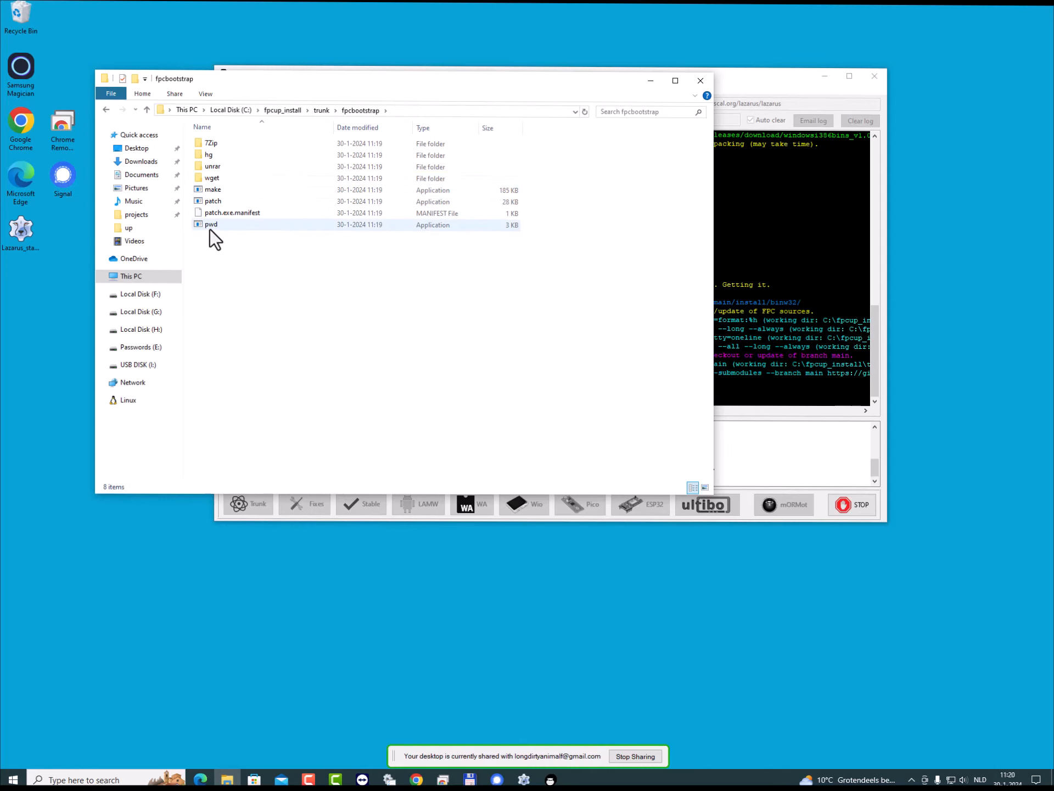
click(778, 92)
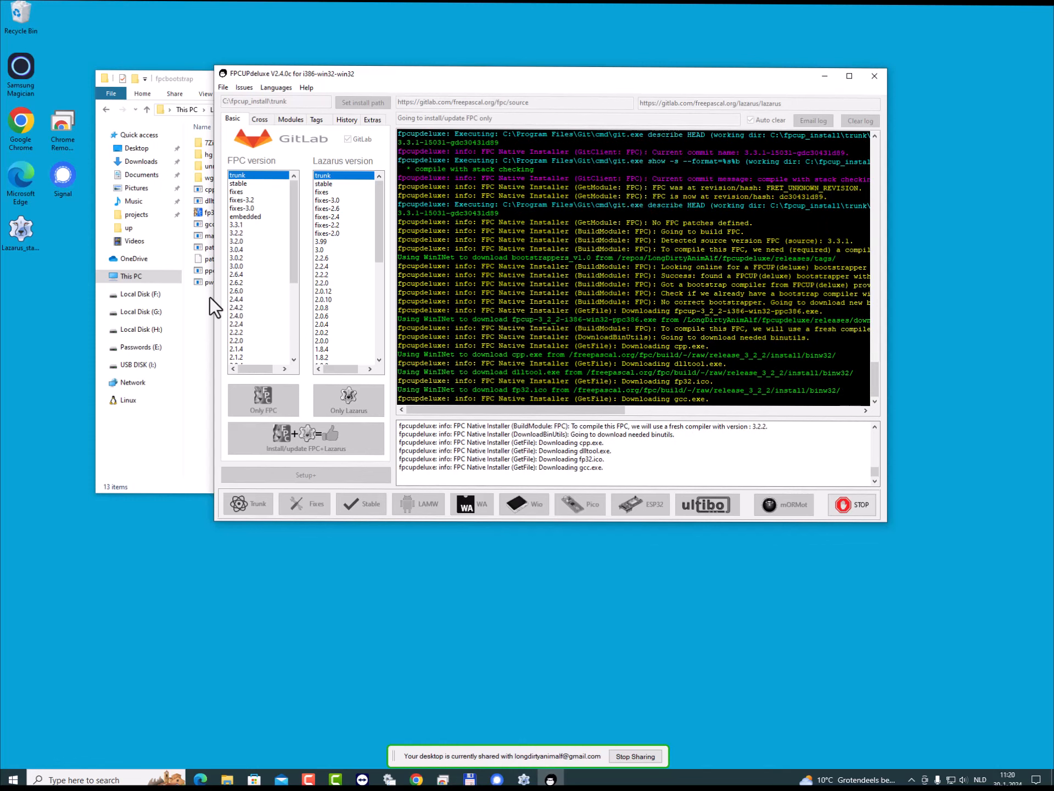
click(199, 315)
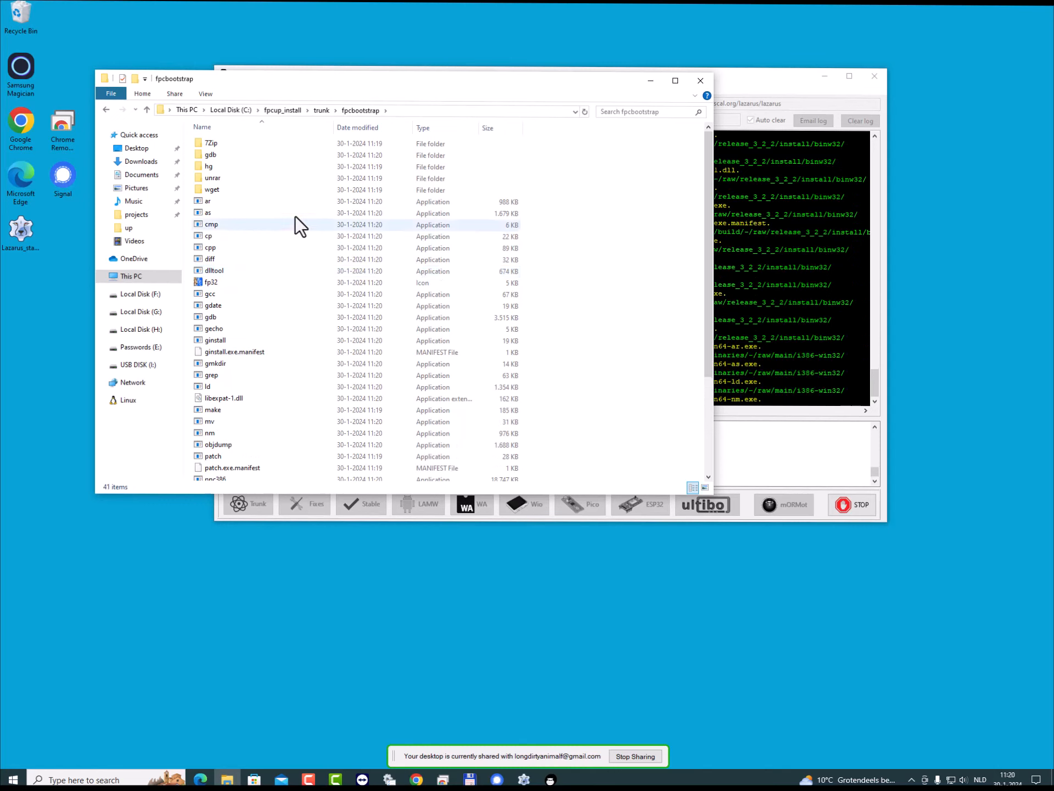
- Show the Delete option for the stable folder in fpcup_install and for the Lazarus_stable desktop shortcut, without deleting either
click(284, 111)
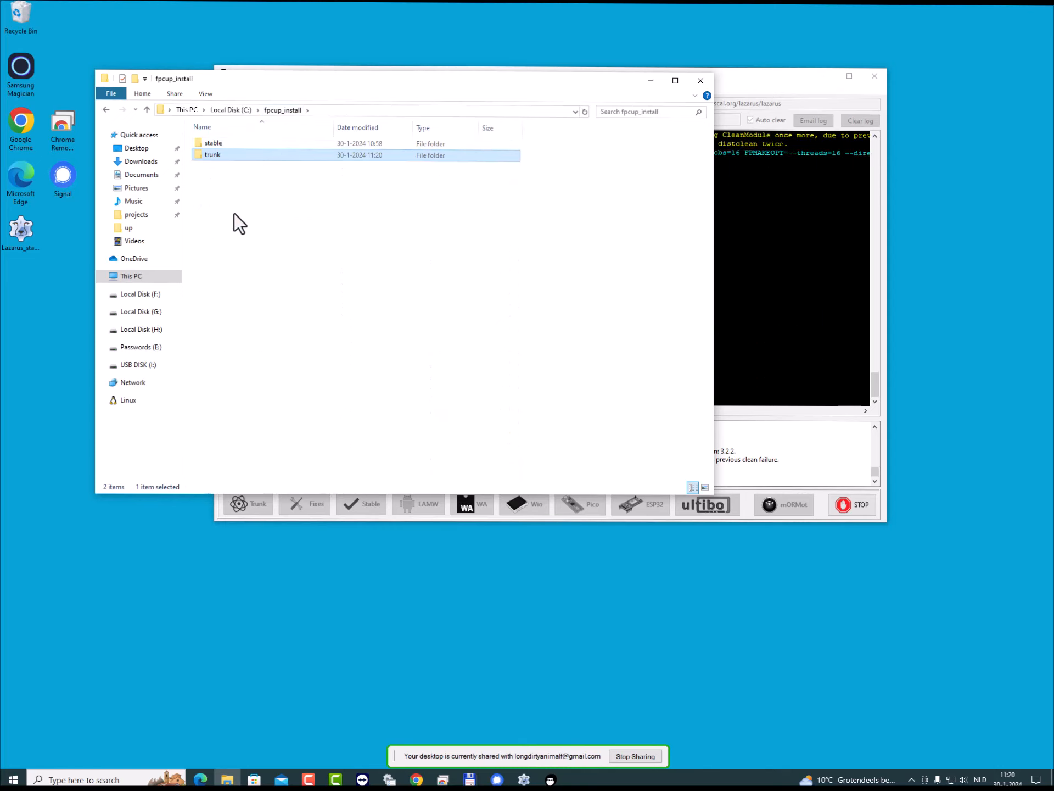
click(219, 143)
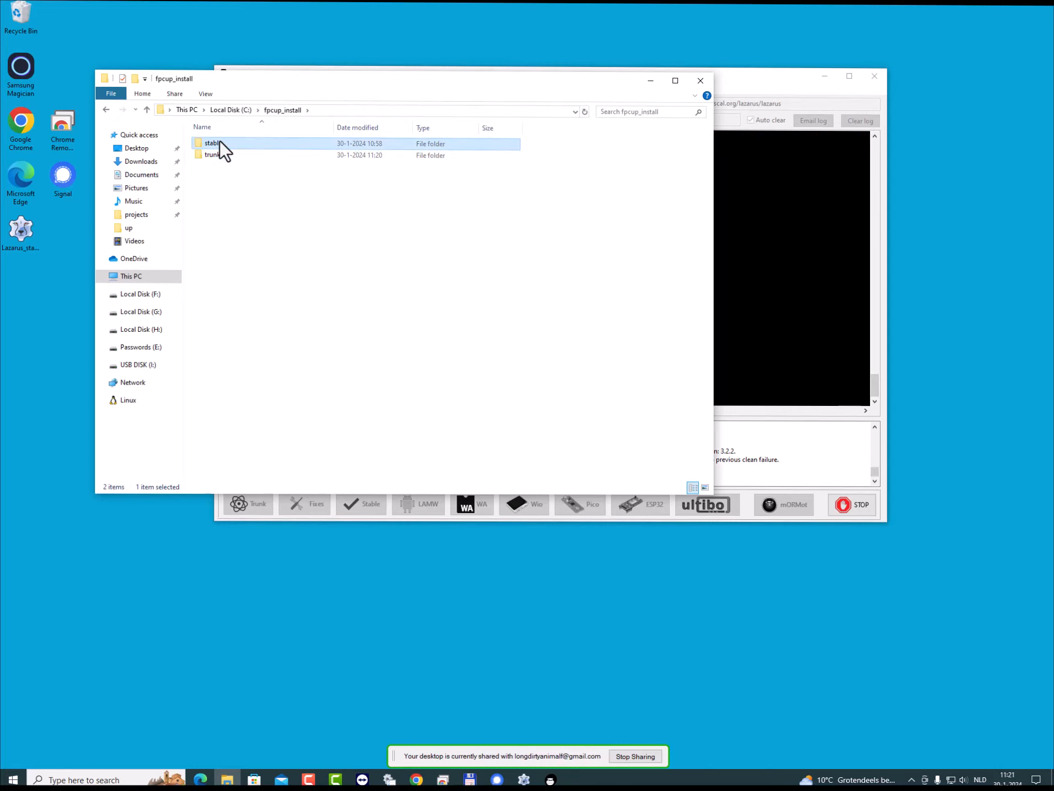
right_click(219, 142)
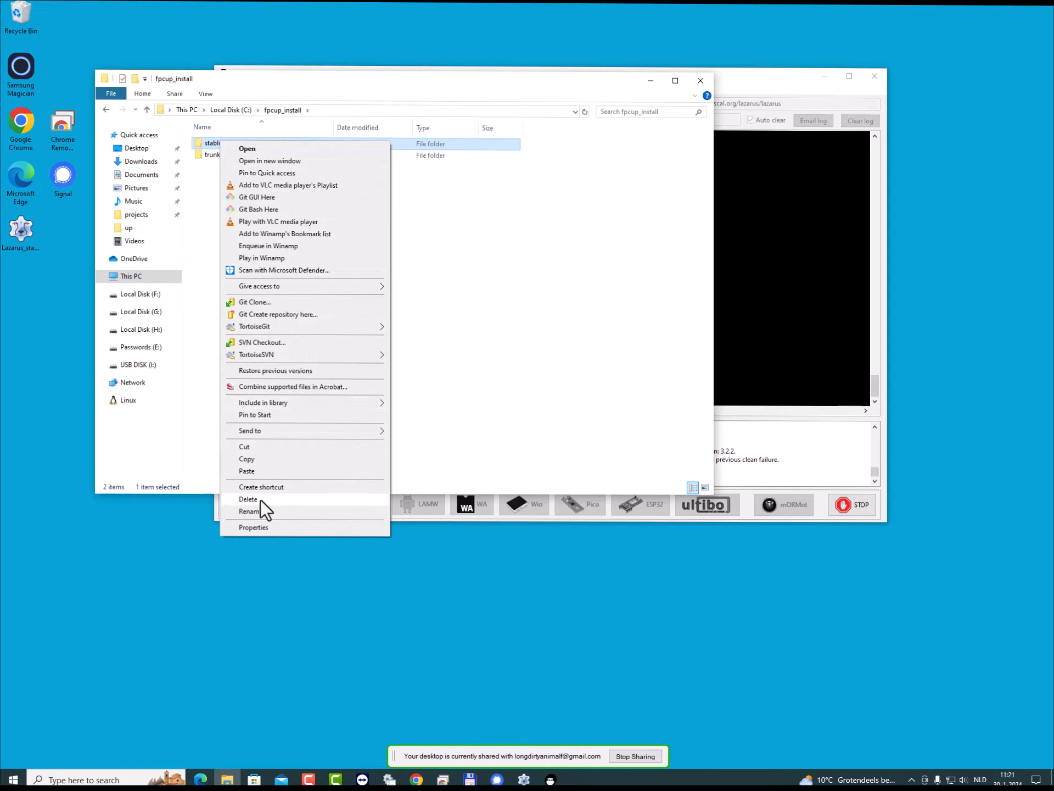
click(572, 281)
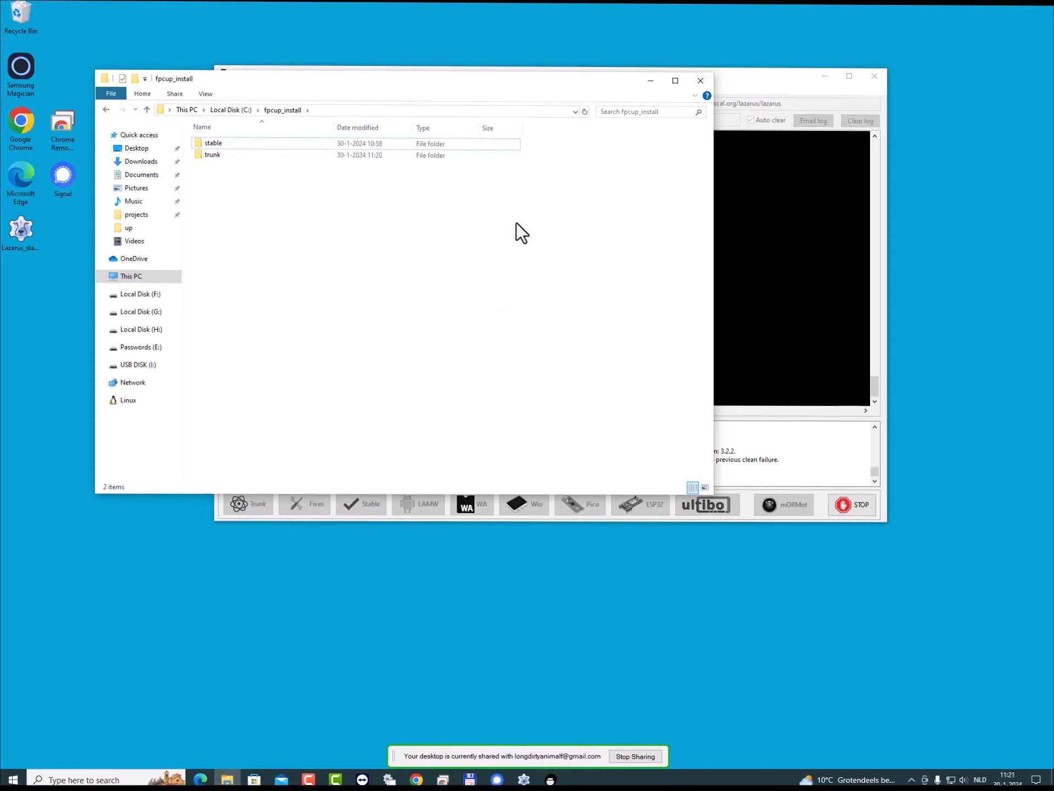
click(19, 228)
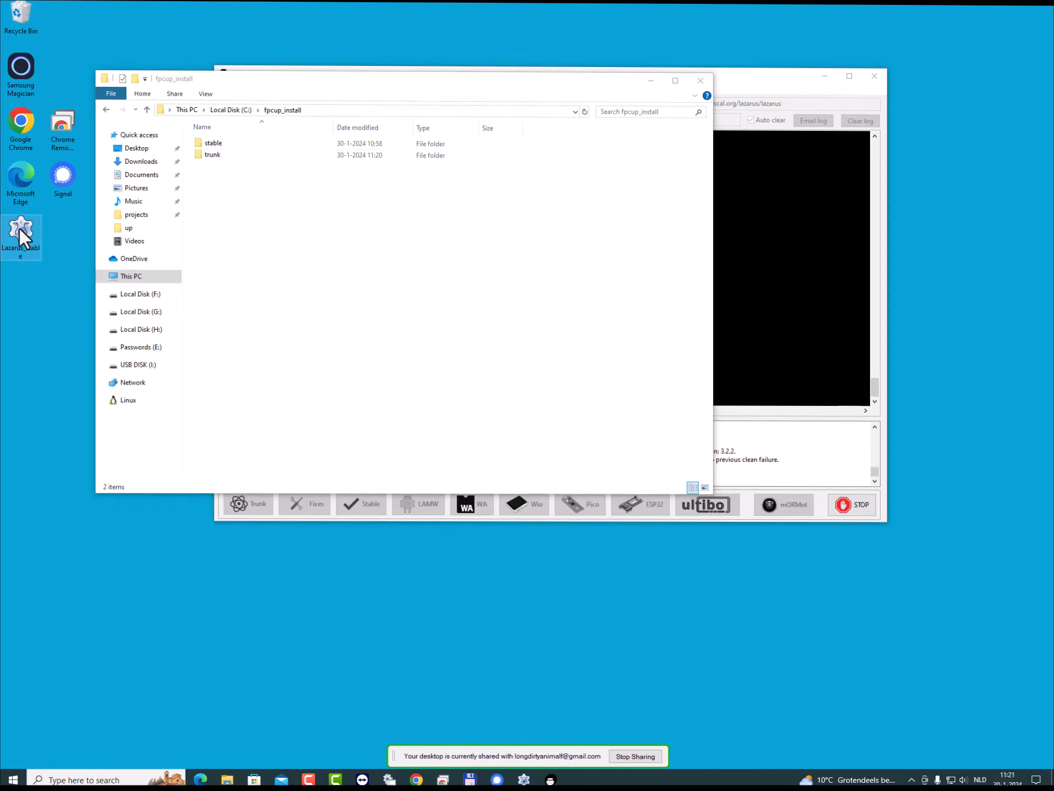
right_click(19, 228)
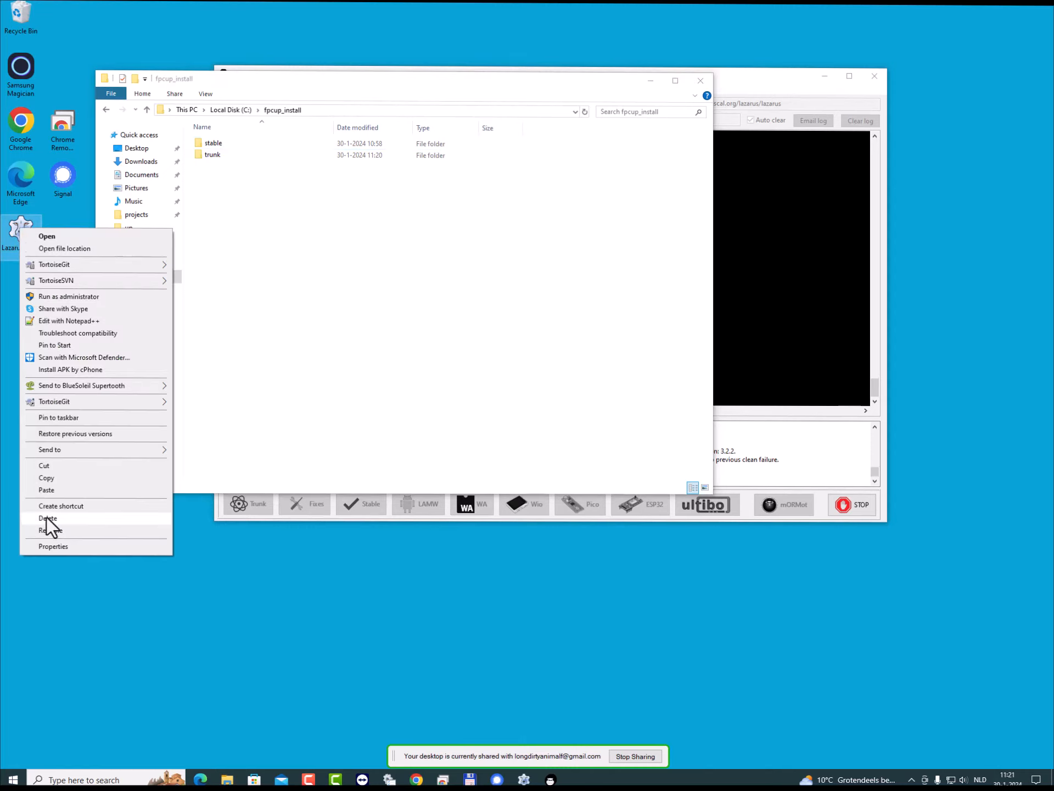
click(568, 297)
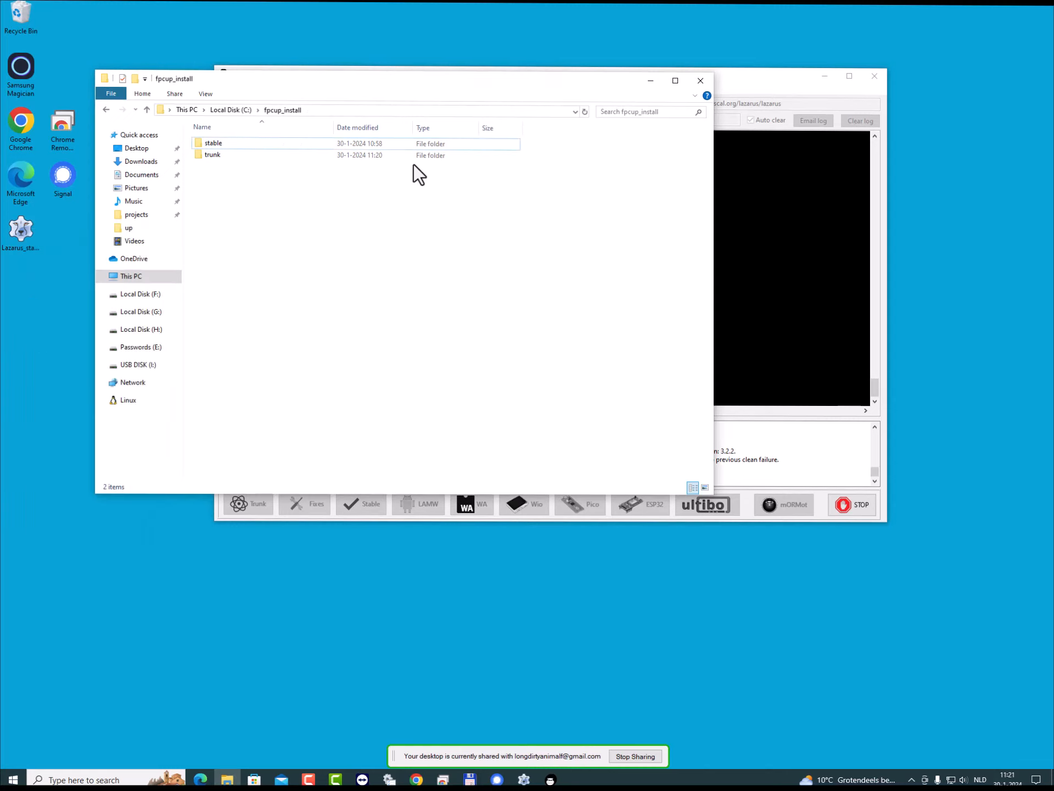
- Open fpcuprevisions in the trunk folder, highlight the new FPC GIT hash, and close the file
mouse_move(209, 155)
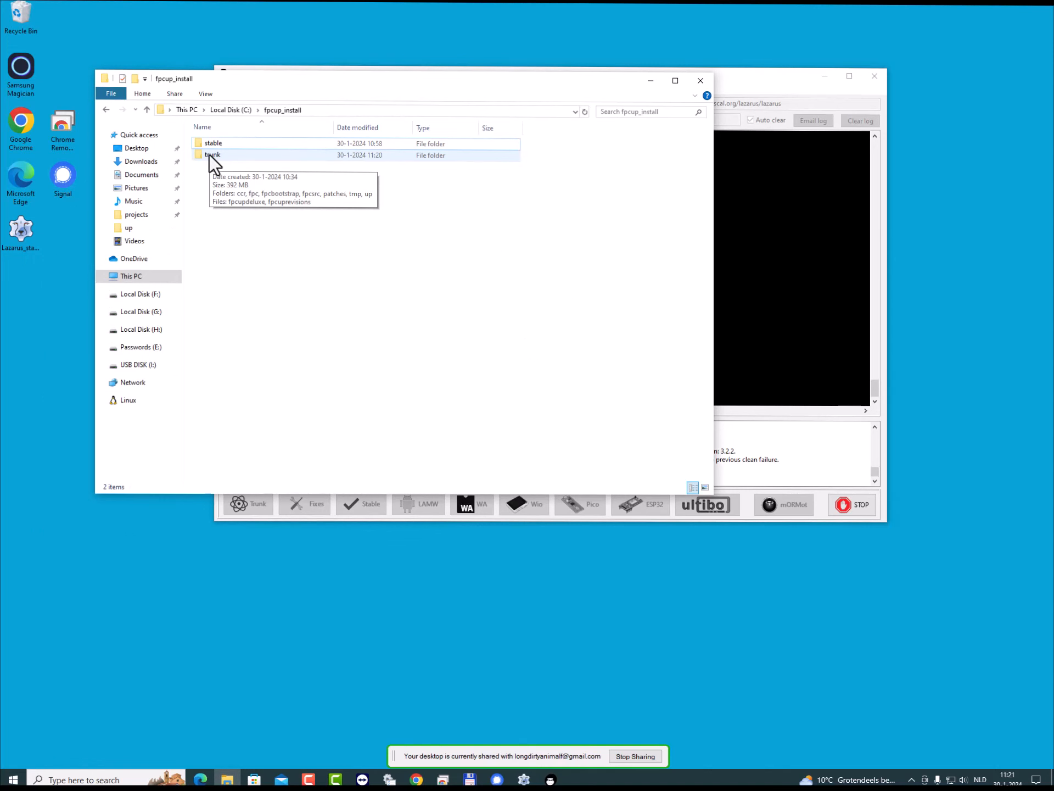
double_click(209, 154)
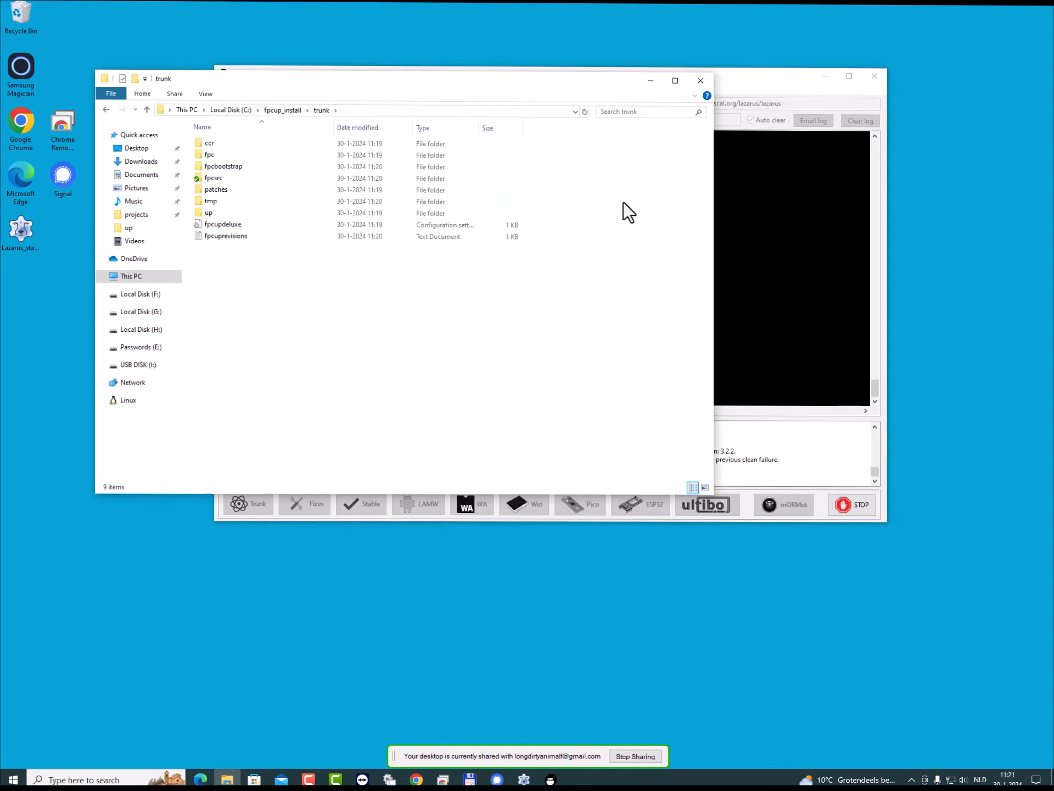
click(772, 76)
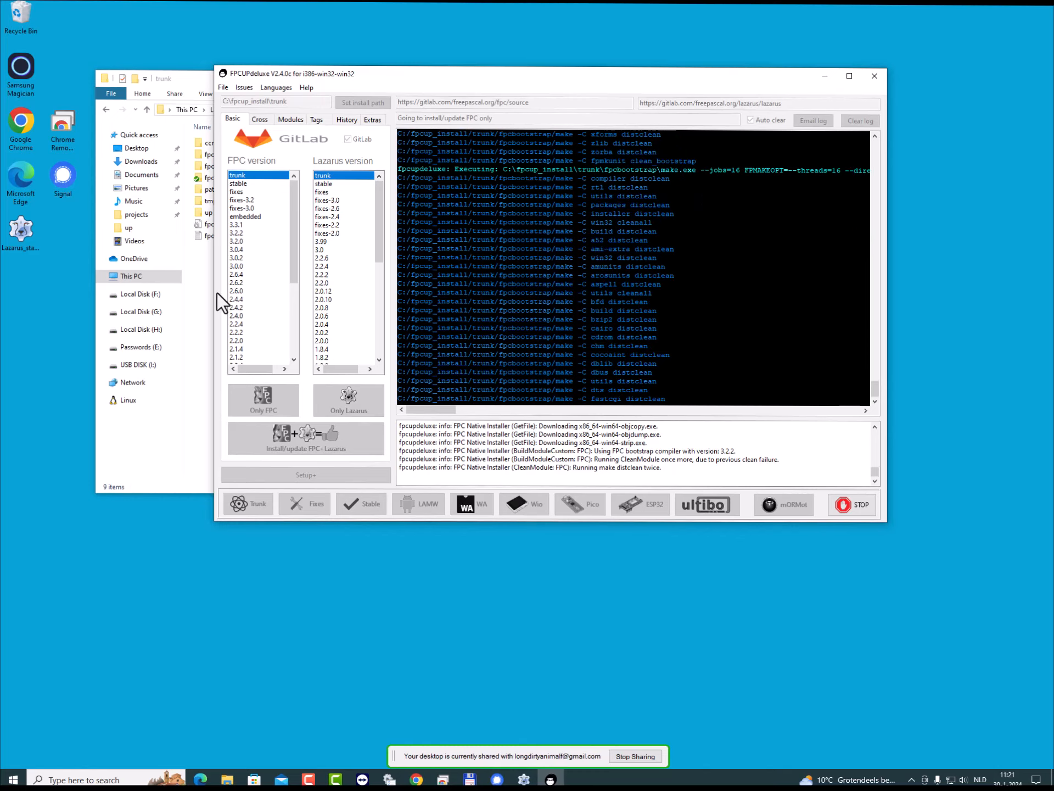
click(203, 296)
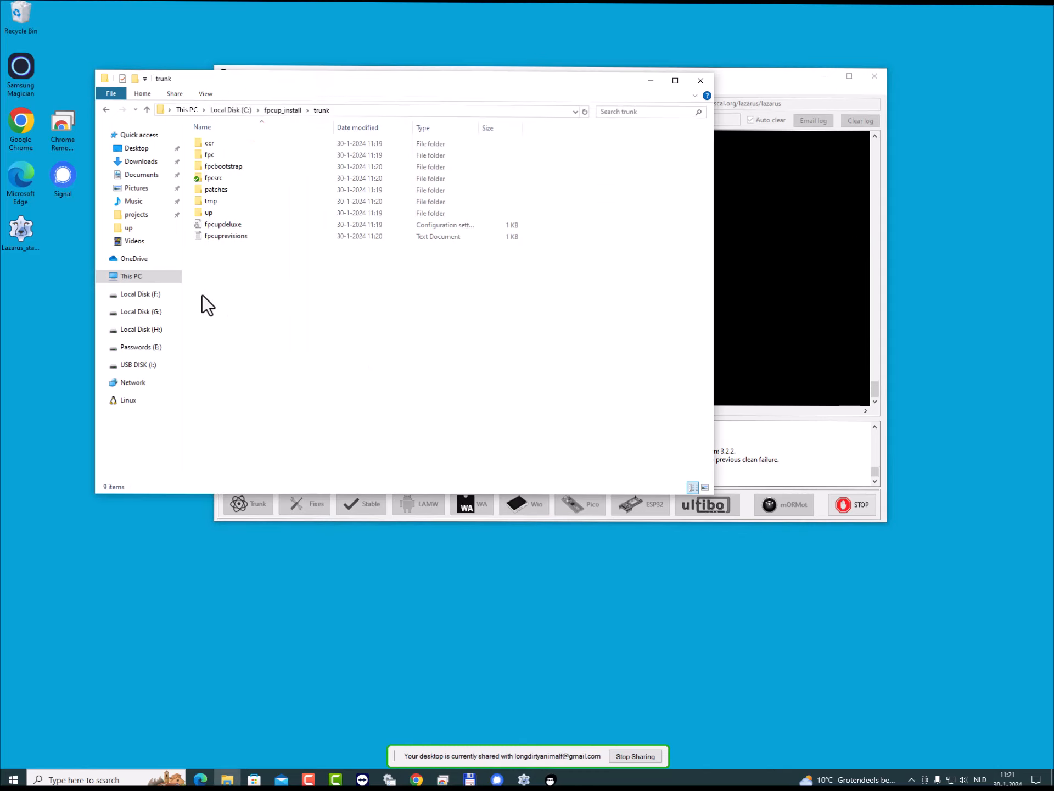
double_click(222, 238)
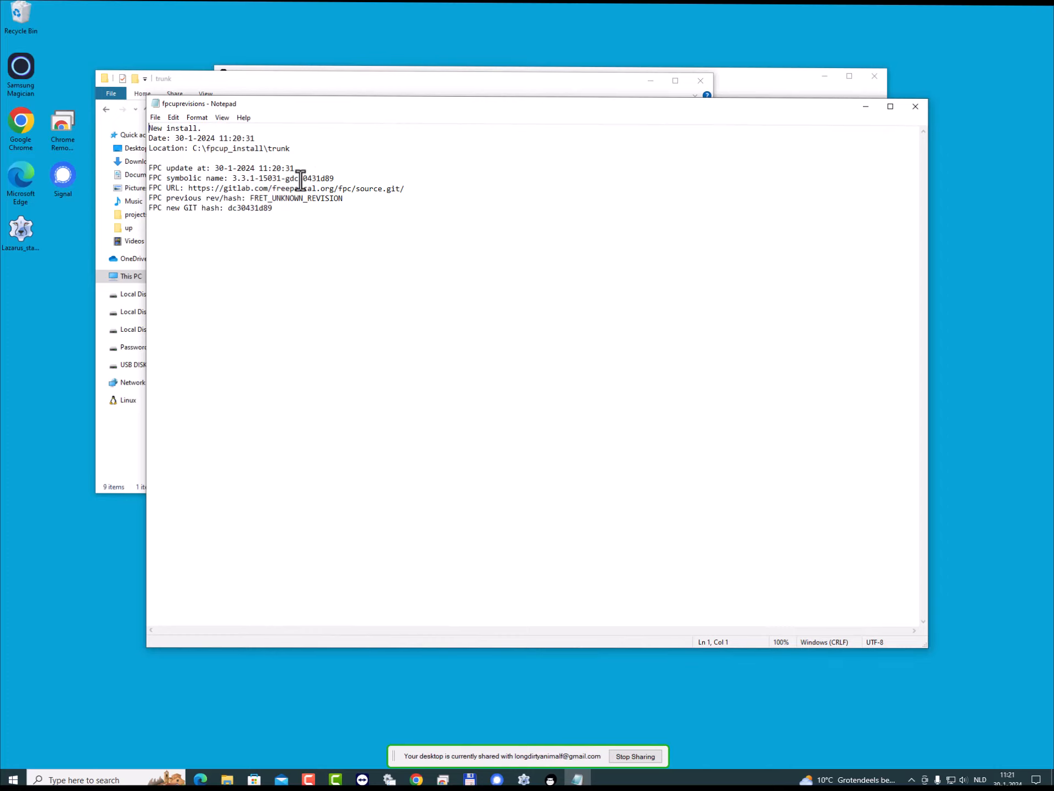
double_click(247, 208)
click(917, 107)
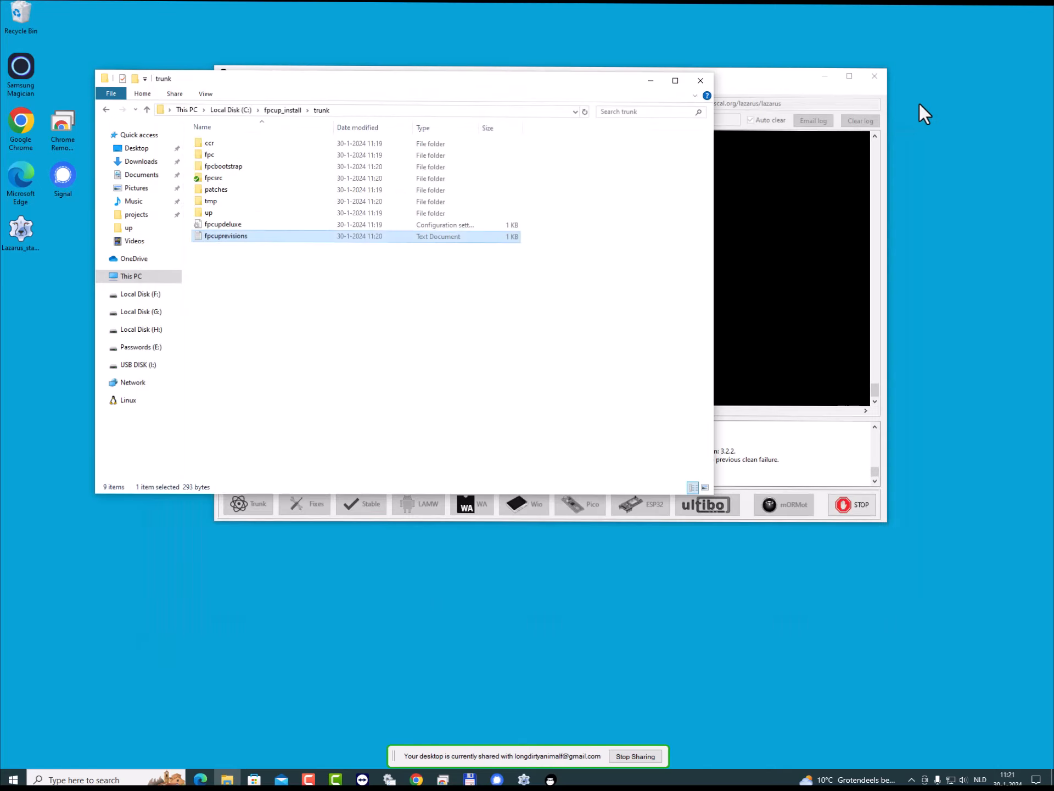
- Rearrange the FPCUPdeluxe and File Explorer windows so that less of the install log is covered
click(756, 81)
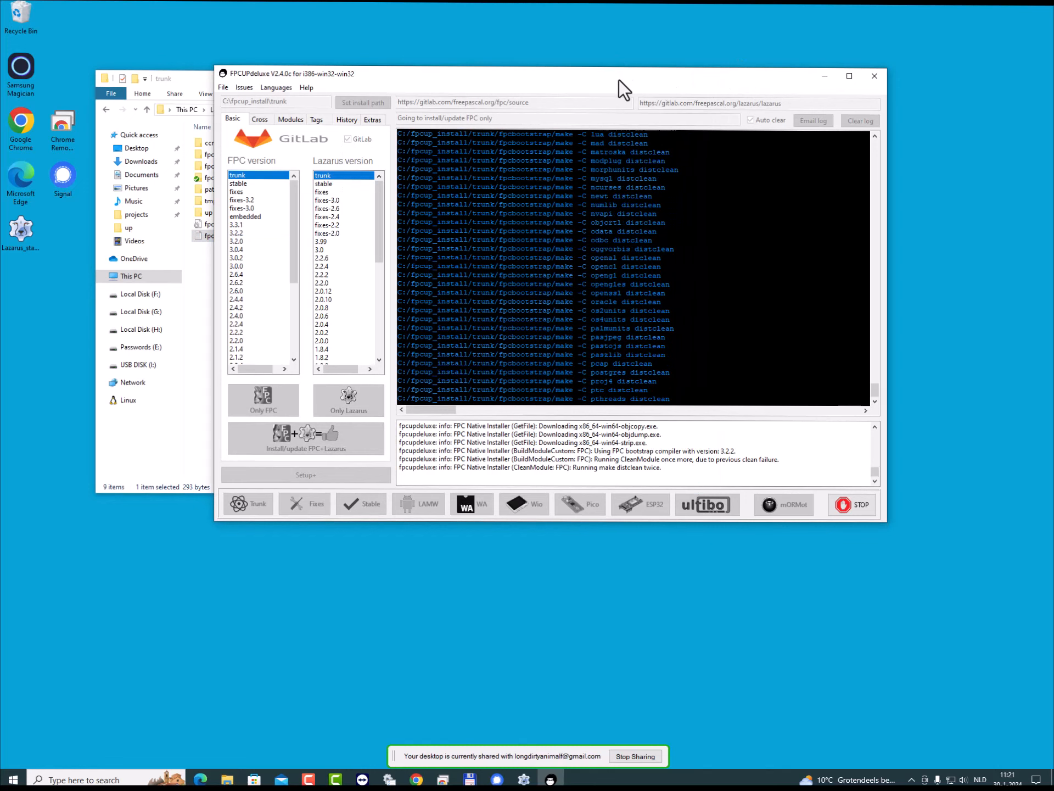
drag(619, 80, 699, 127)
click(526, 81)
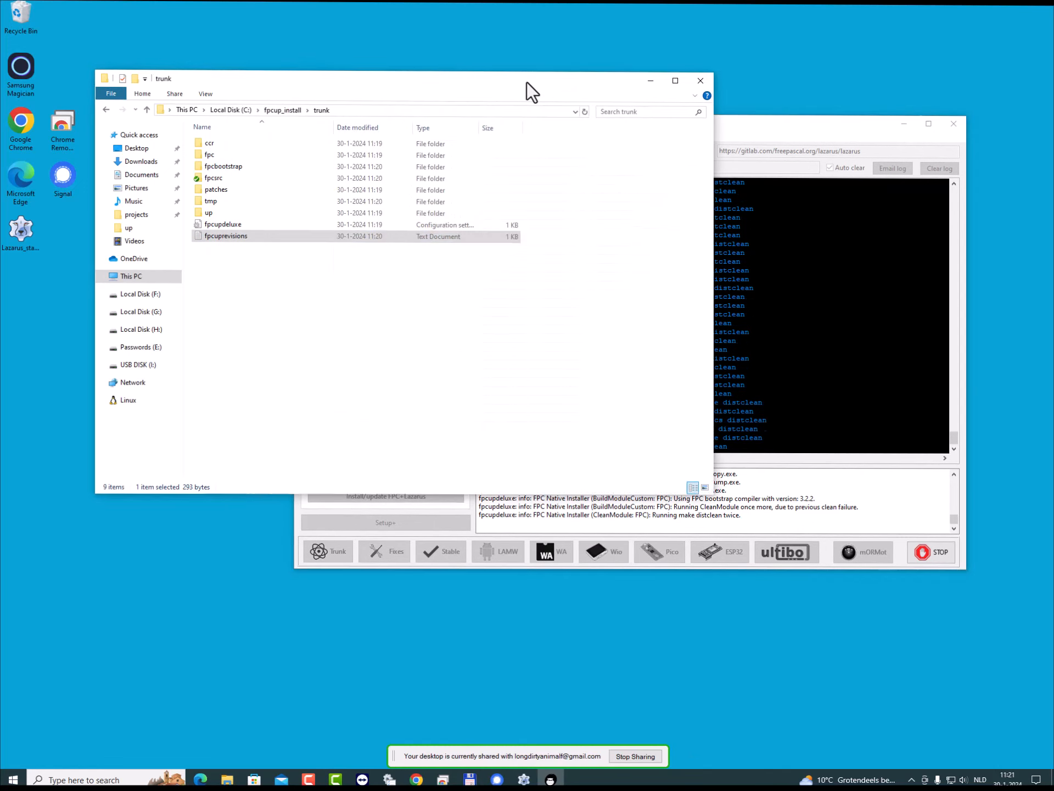
drag(526, 81, 512, 77)
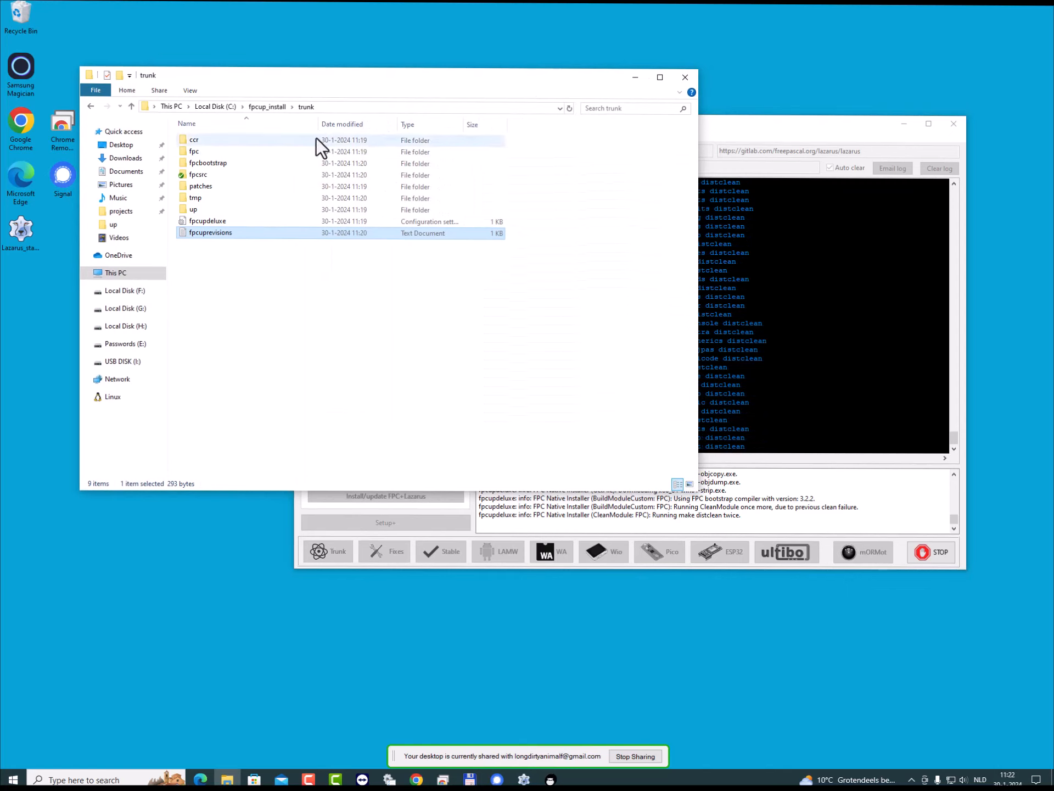
- Go back to fpcup_install and open the stable folder in File Explorer, checking the FPC build log in FPCUPdeluxe
click(266, 107)
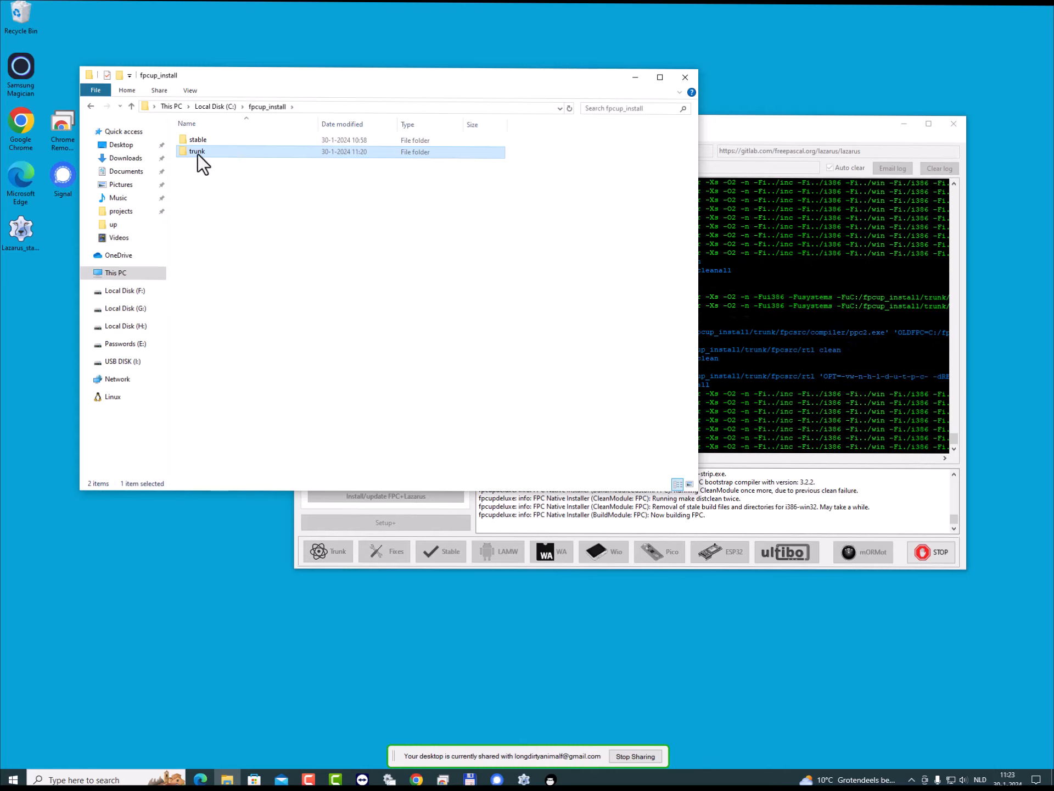
double_click(200, 137)
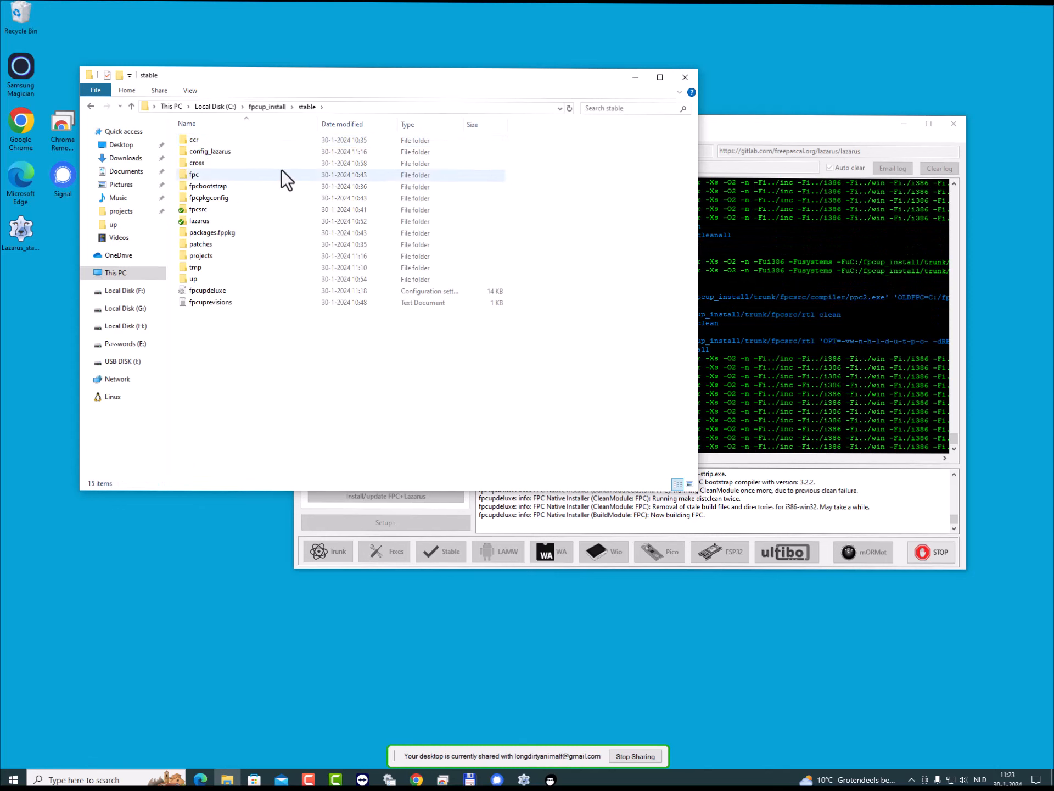
click(826, 133)
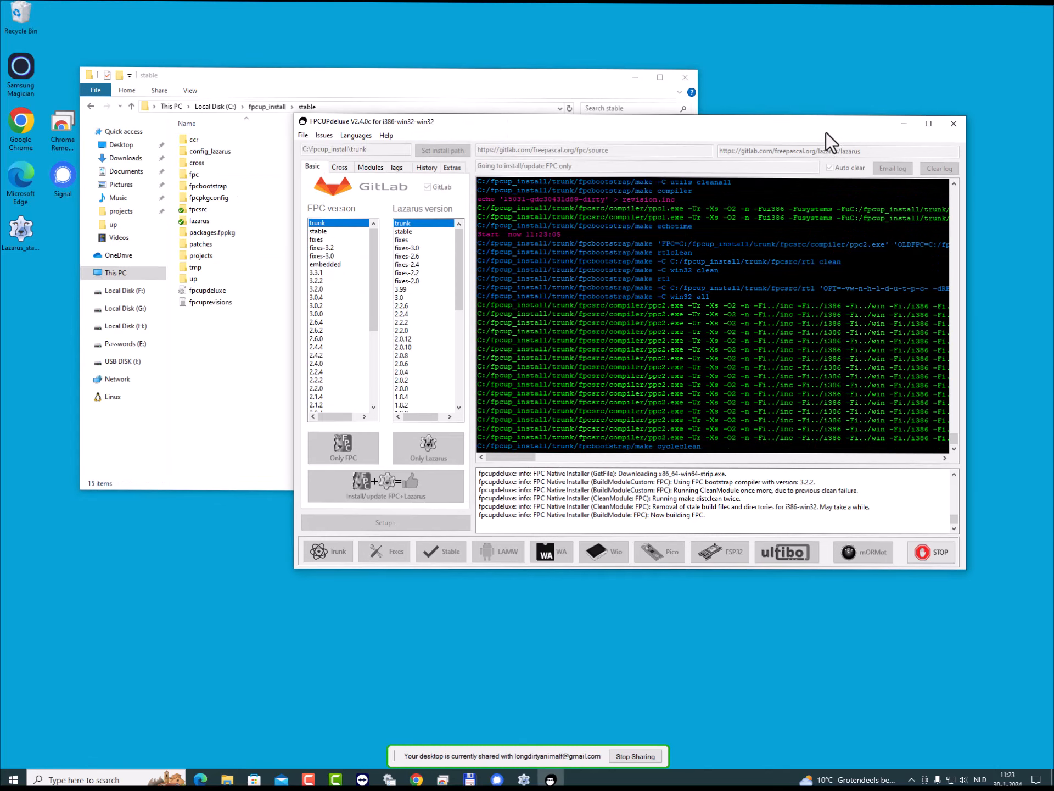
click(230, 384)
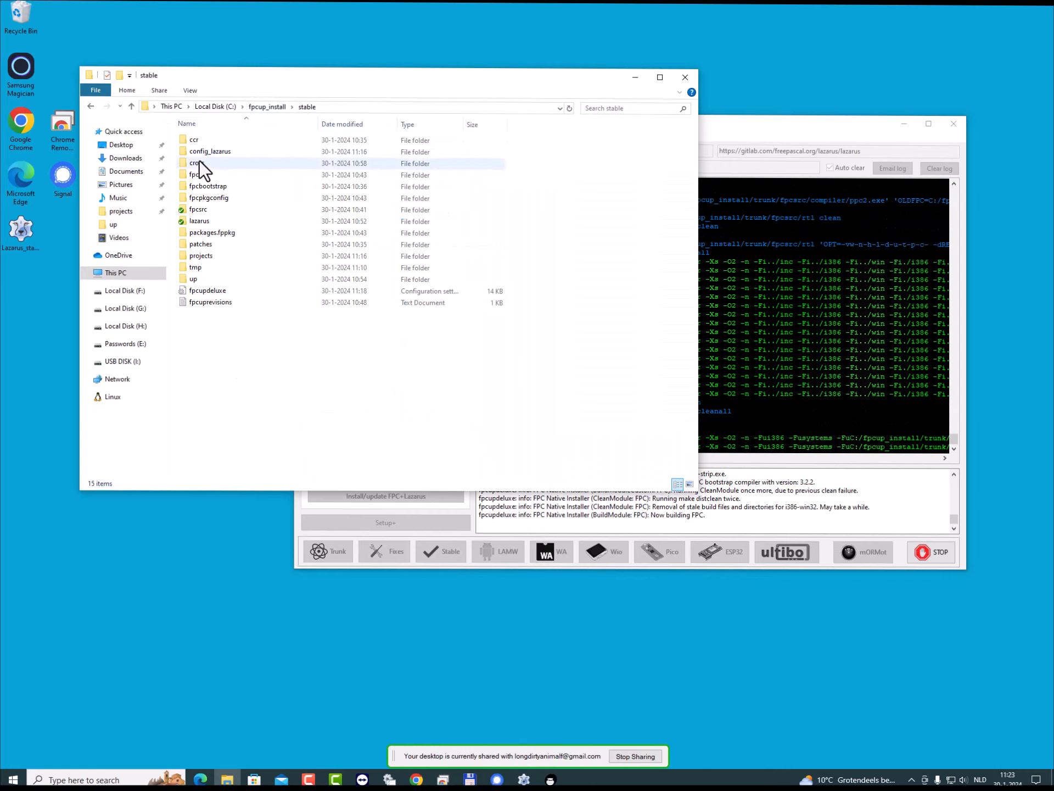
- Open the fpc CFG file from the stable installation's fpc\bin\i386-win32 folder in Notepad and reposition its window
double_click(196, 175)
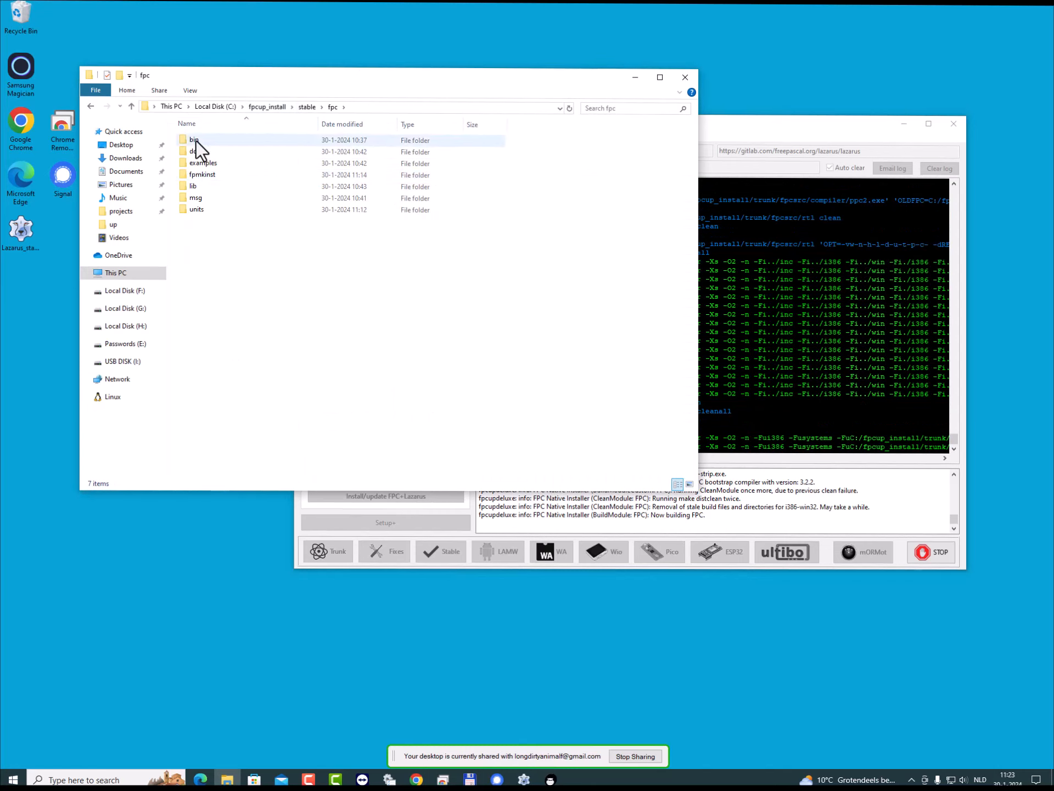
double_click(196, 141)
double_click(196, 141)
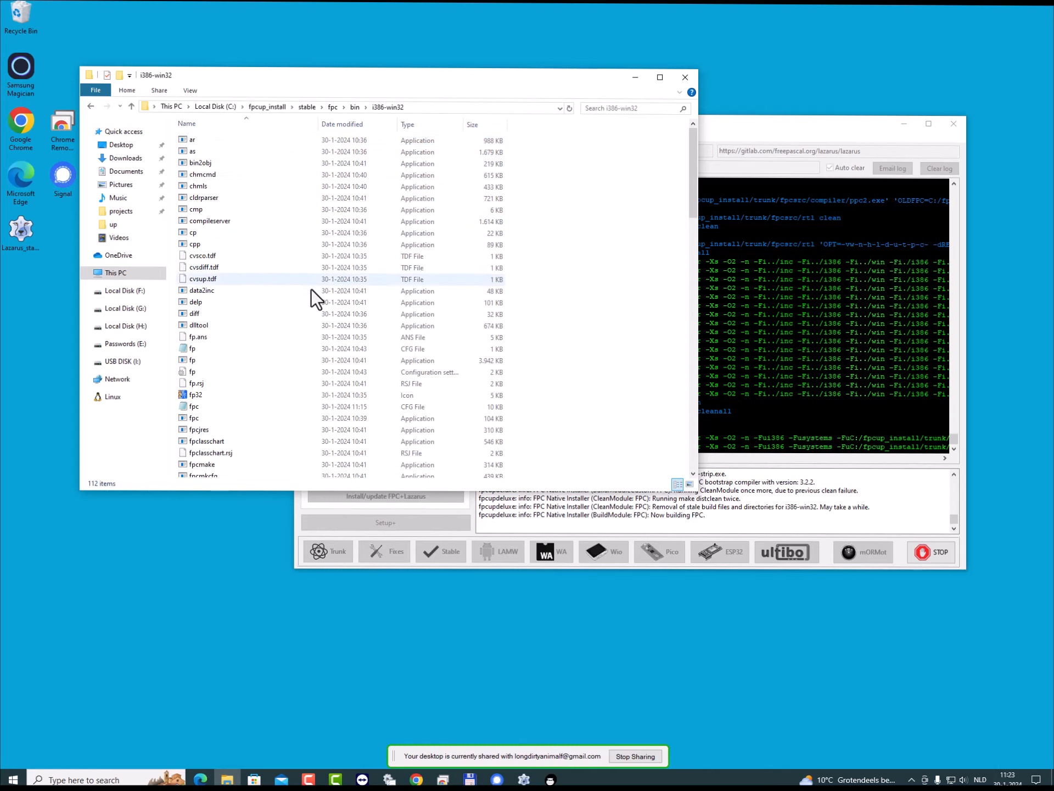
scroll(312, 296, down, 3)
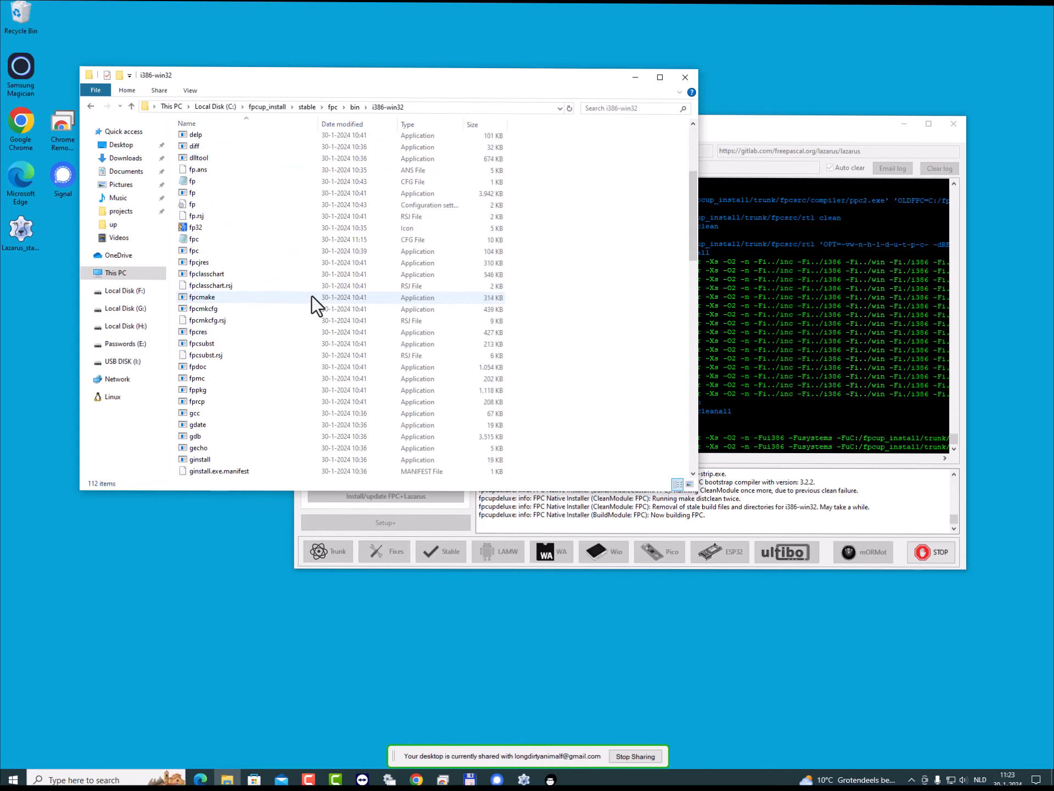
double_click(193, 239)
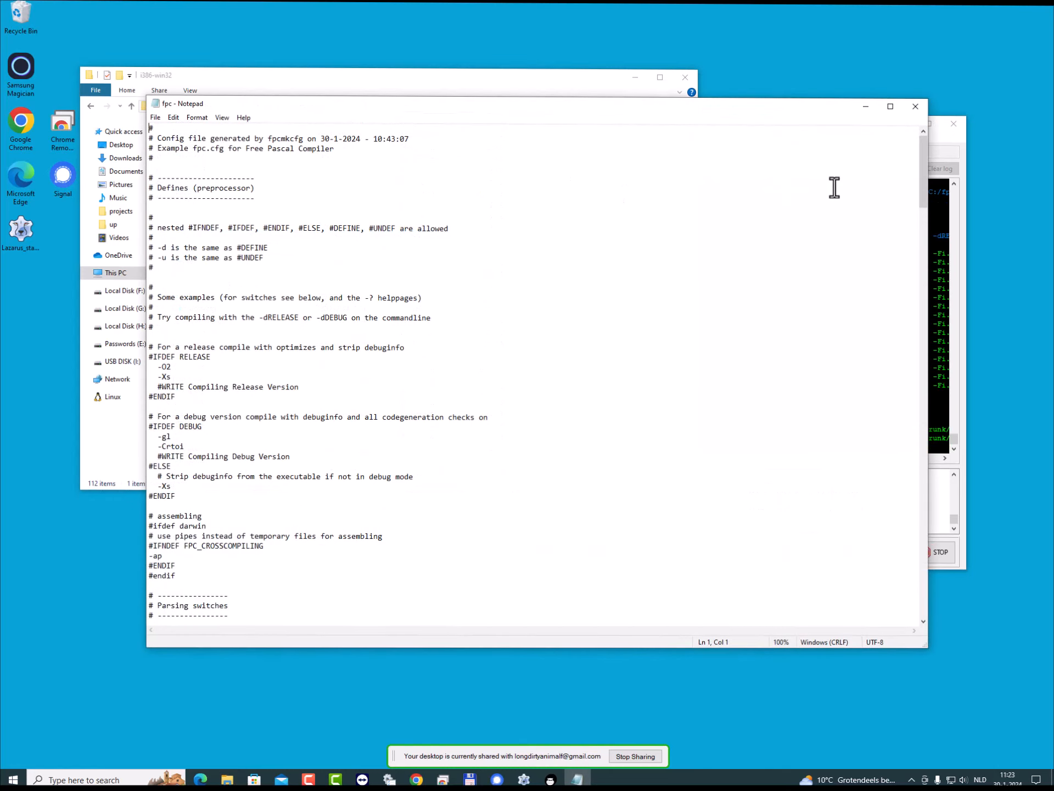
drag(664, 111, 606, 60)
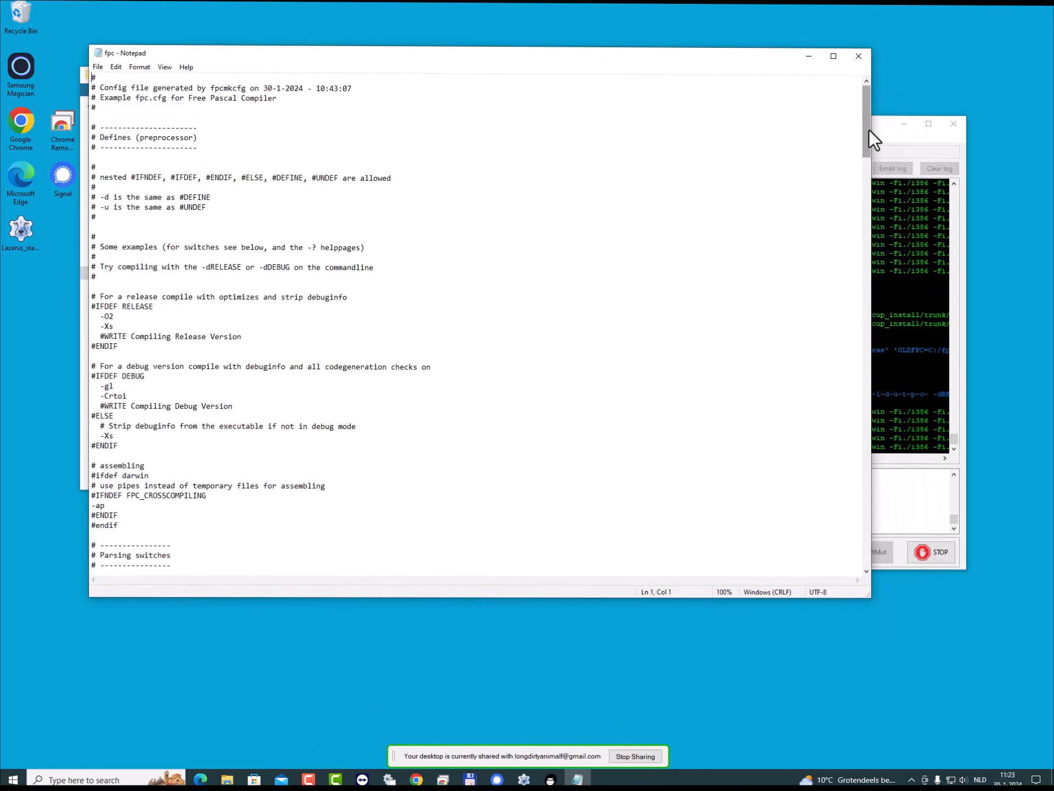
- Go to the end of the fpc configuration file and highlight the fpcup base settings block, then clear the selection
drag(863, 131, 861, 565)
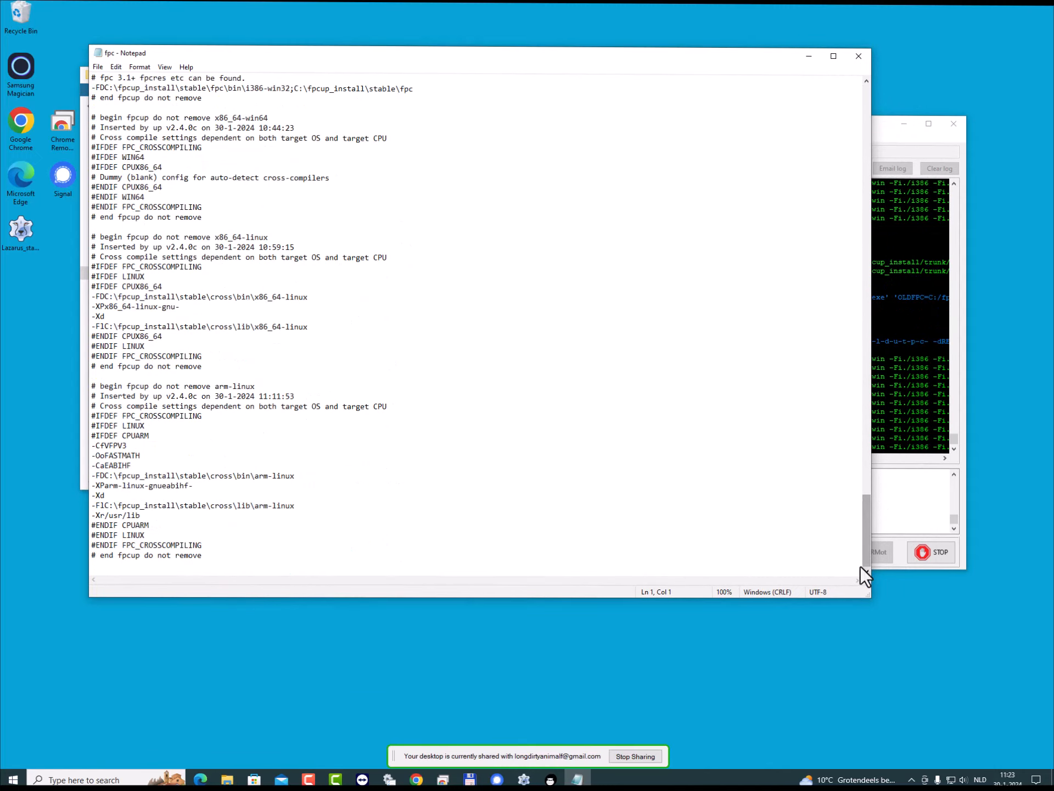
scroll(380, 283, up, 5)
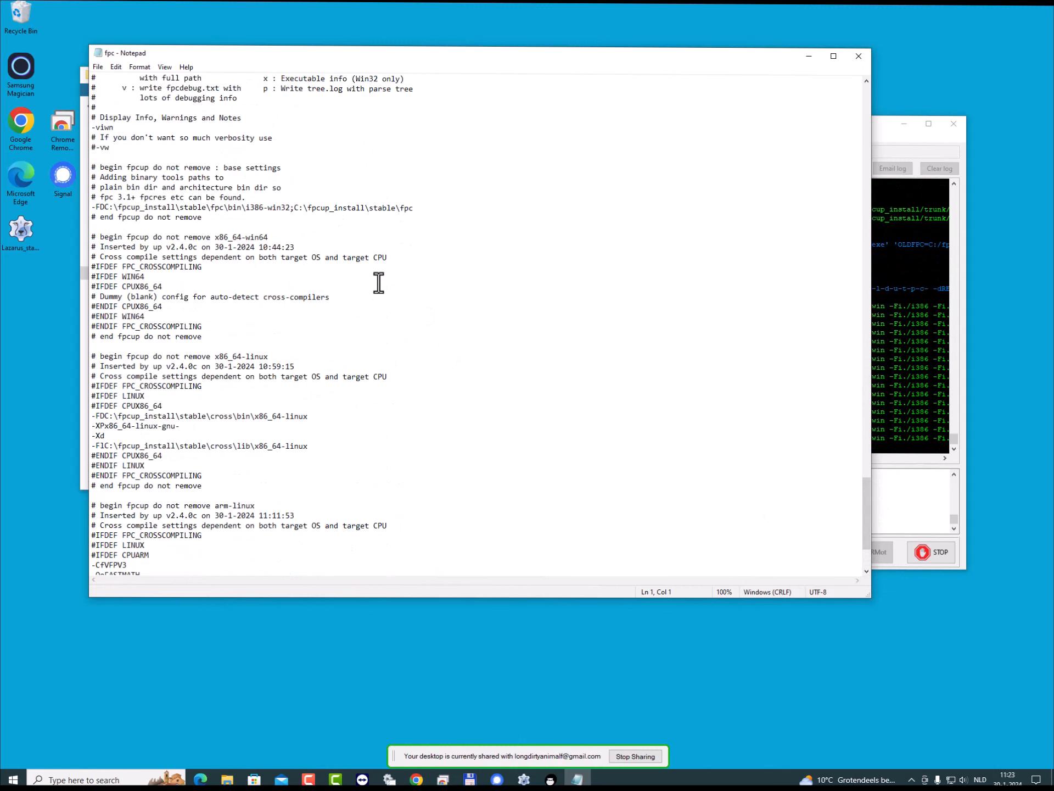
drag(127, 247, 182, 117)
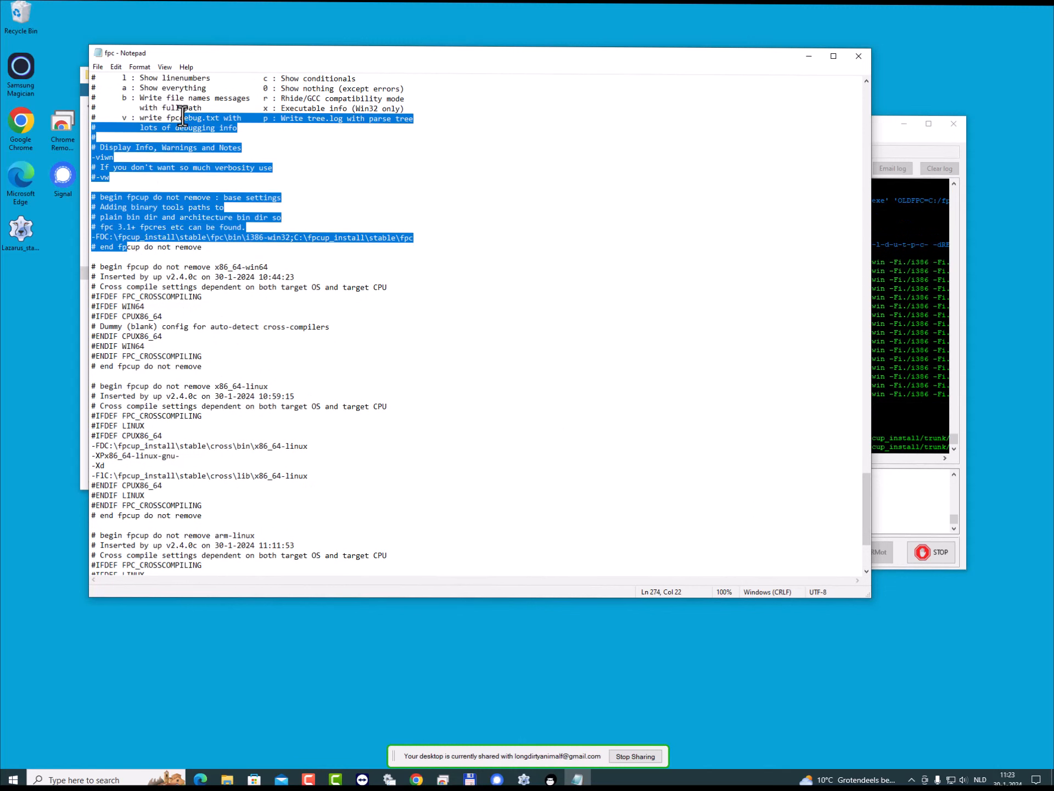
click(292, 181)
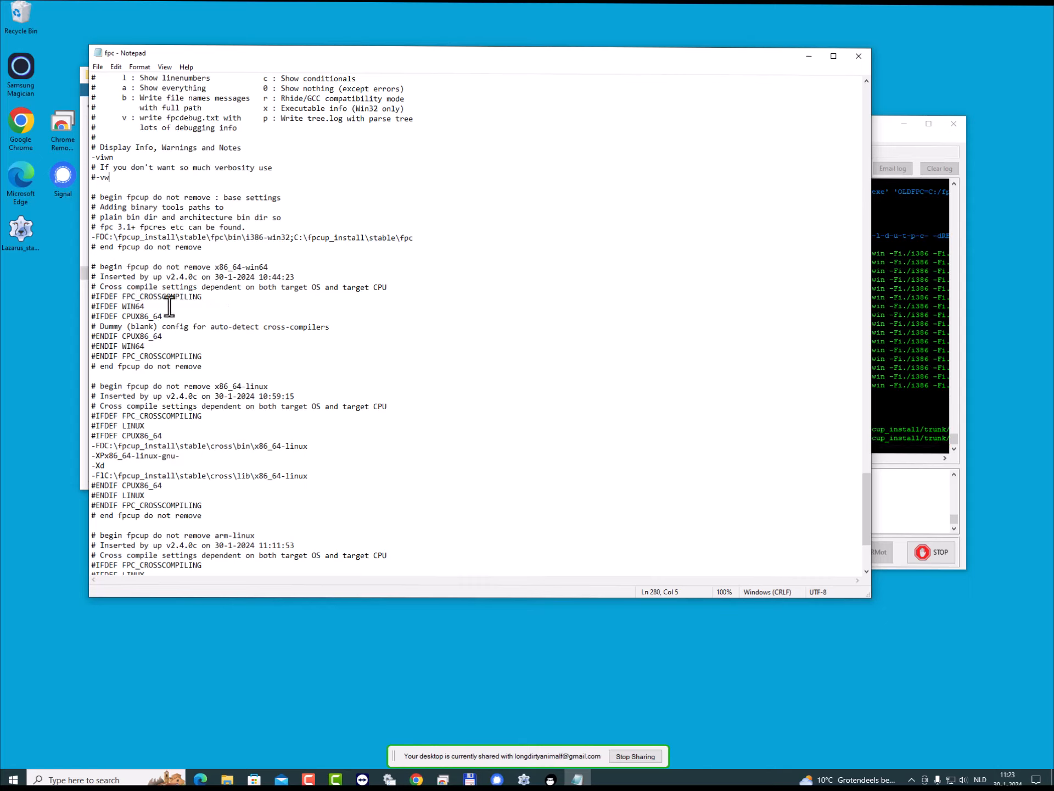
- Highlight the cross\bin and cross\lib paths in the x86_64-linux section of the configuration file
scroll(201, 377, down, 1)
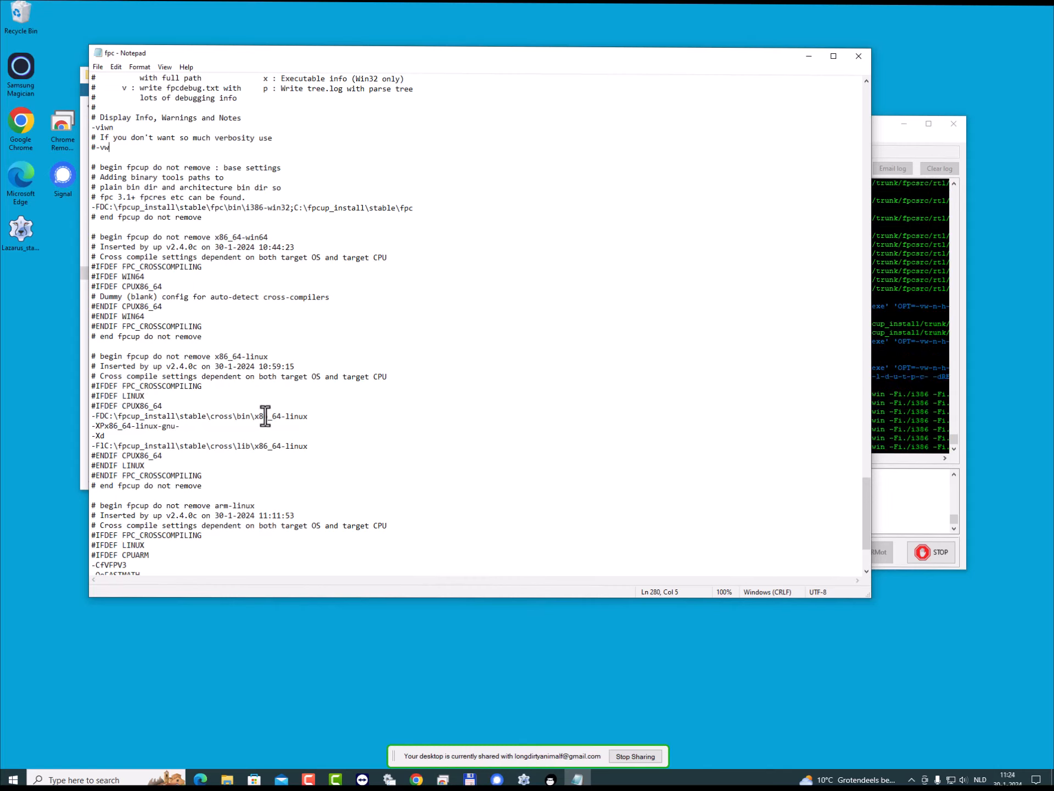
drag(212, 416, 282, 417)
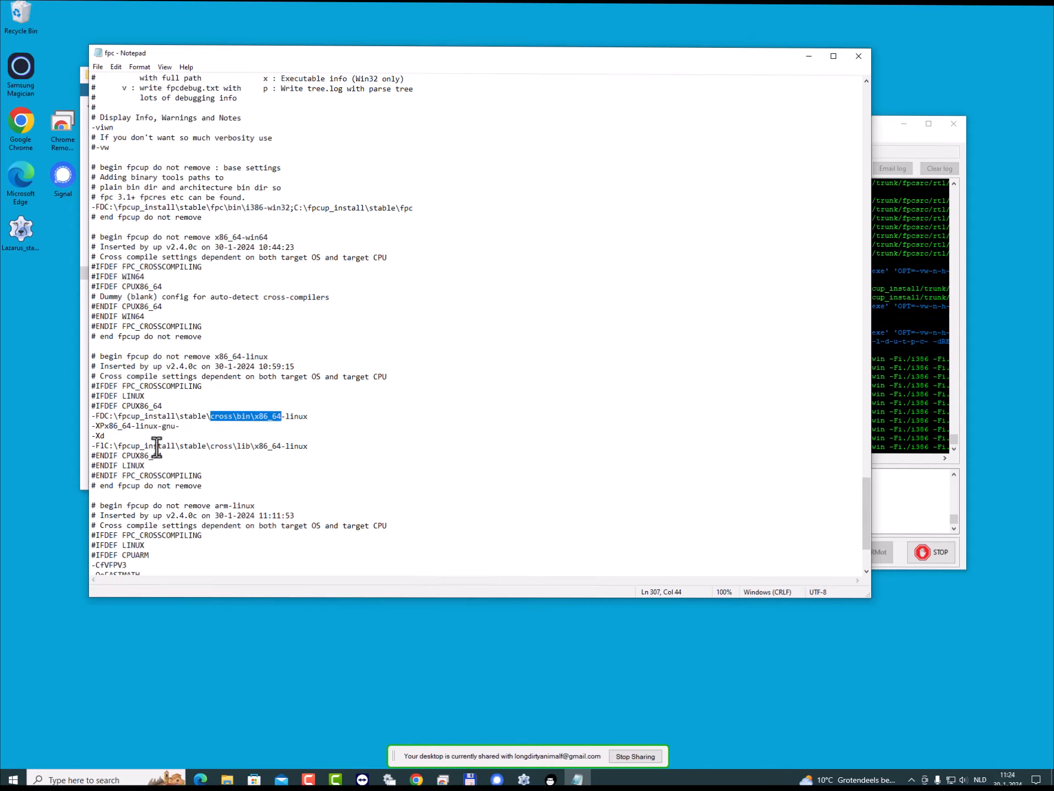
drag(157, 446, 306, 450)
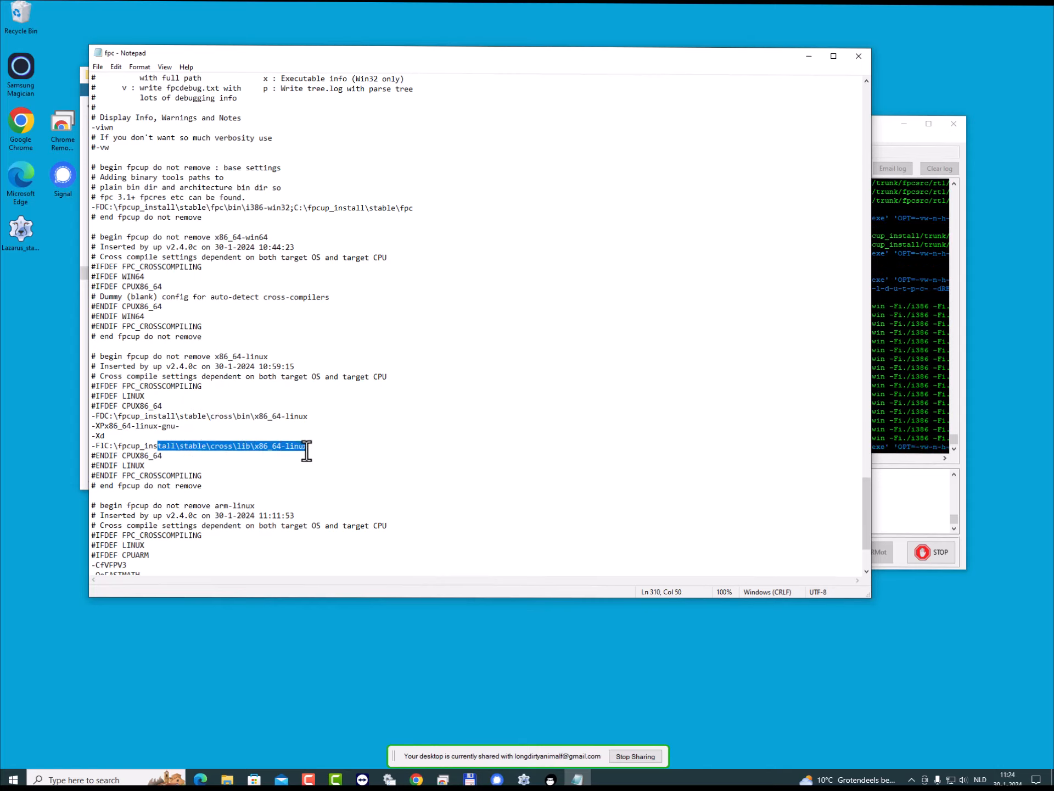
click(265, 426)
- Highlight the ARM compiler options and the cross\bin and cross\lib paths in the arm-linux section, then clear the selection
scroll(305, 423, down, 4)
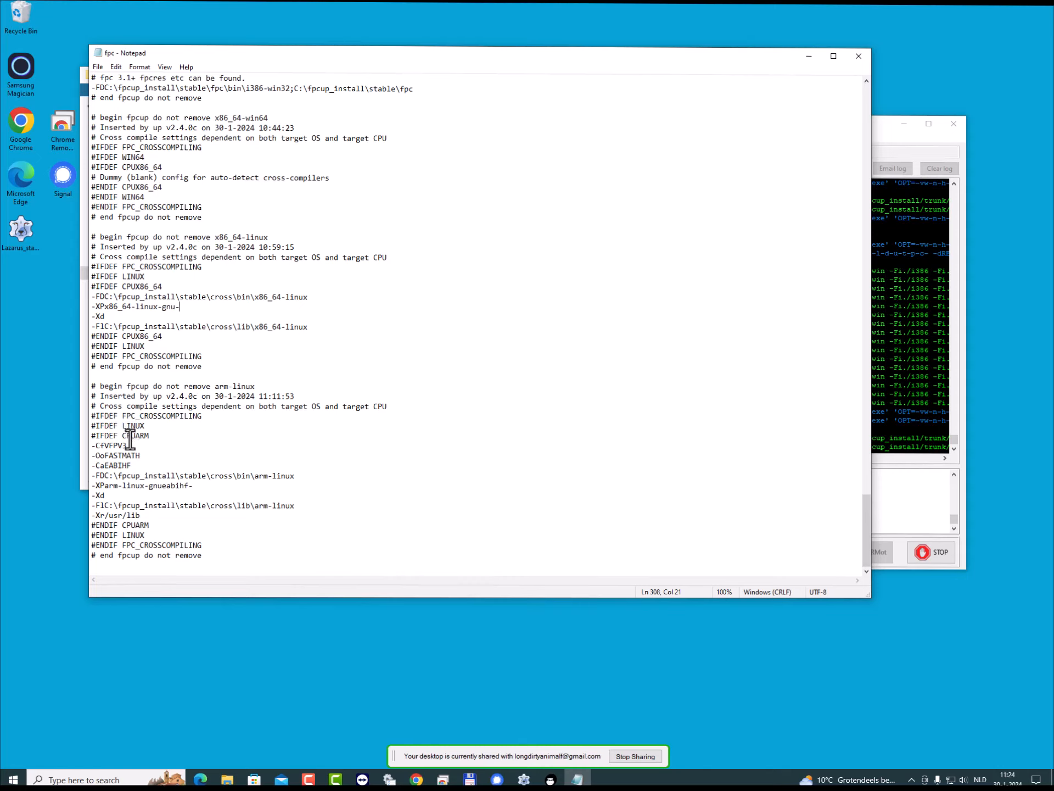
drag(100, 447, 163, 458)
drag(99, 465, 290, 481)
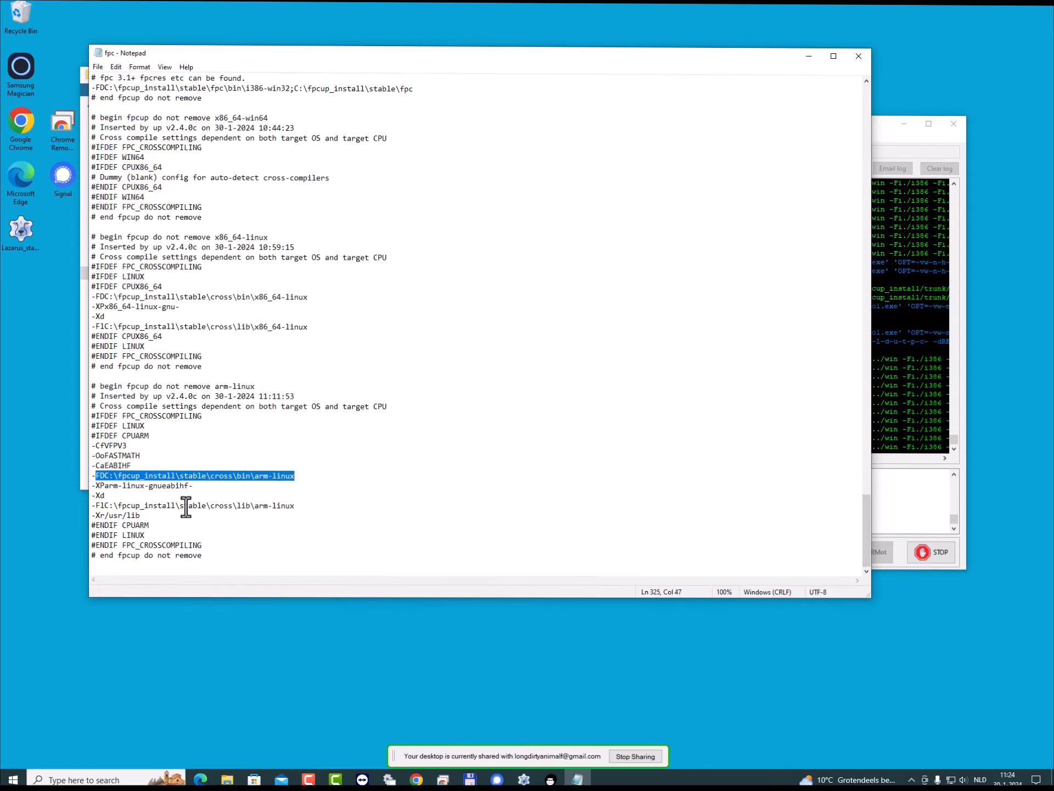
drag(96, 505, 287, 510)
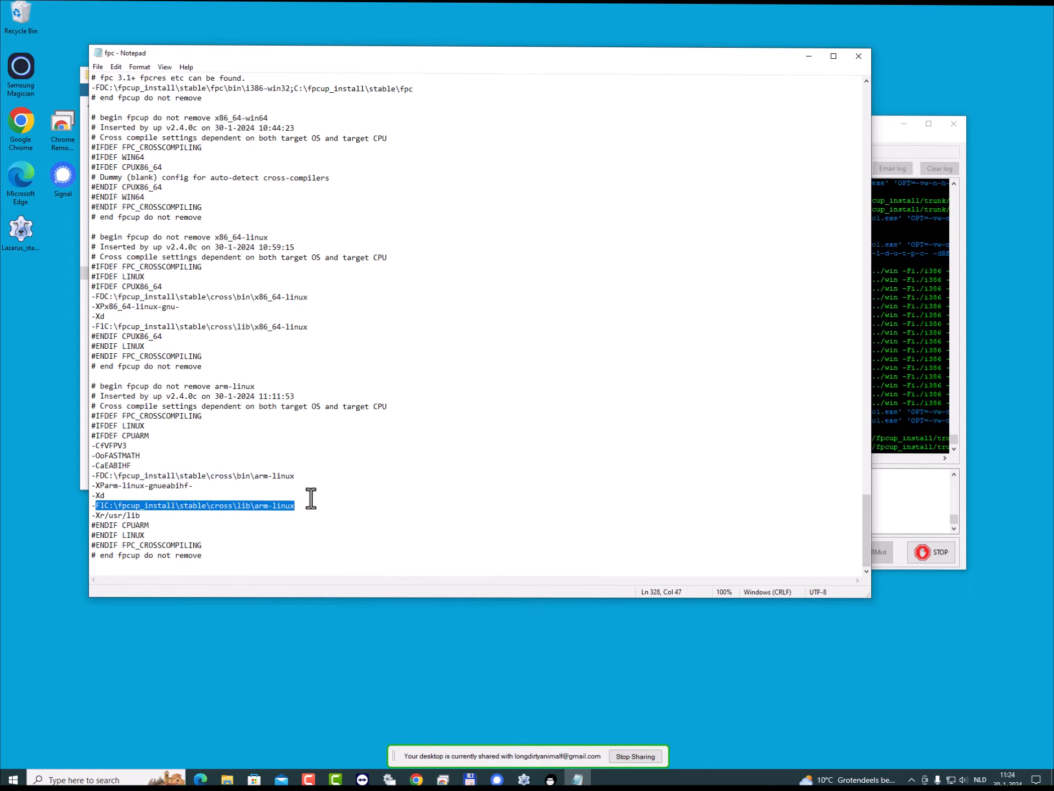
click(232, 463)
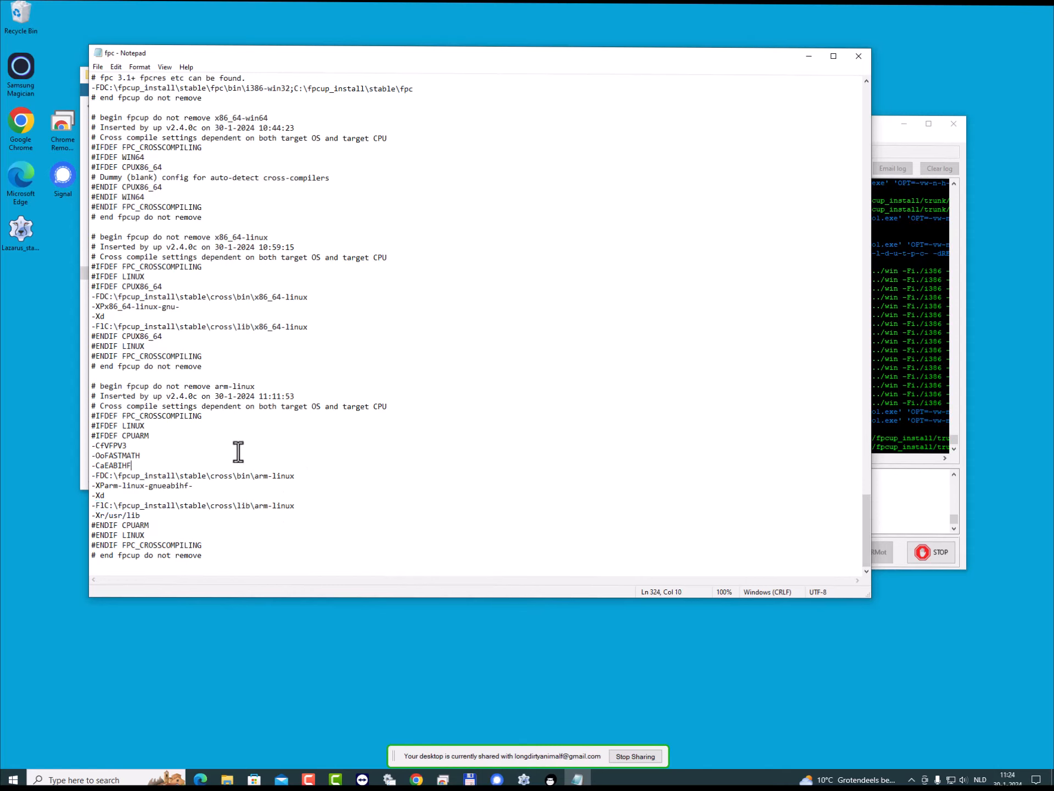
- Review the fpcup sections for x86_64-win64, x86_64-linux and arm-linux once more and close the configuration file
scroll(238, 452, up, 2)
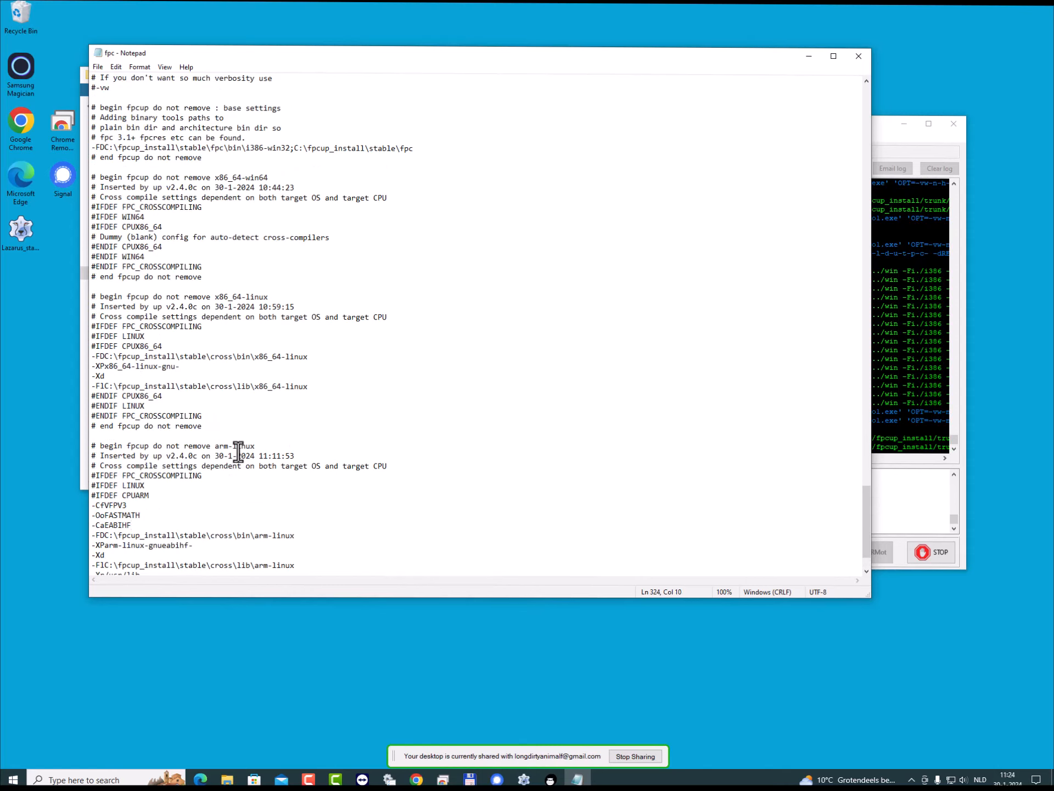
scroll(238, 451, up, 3)
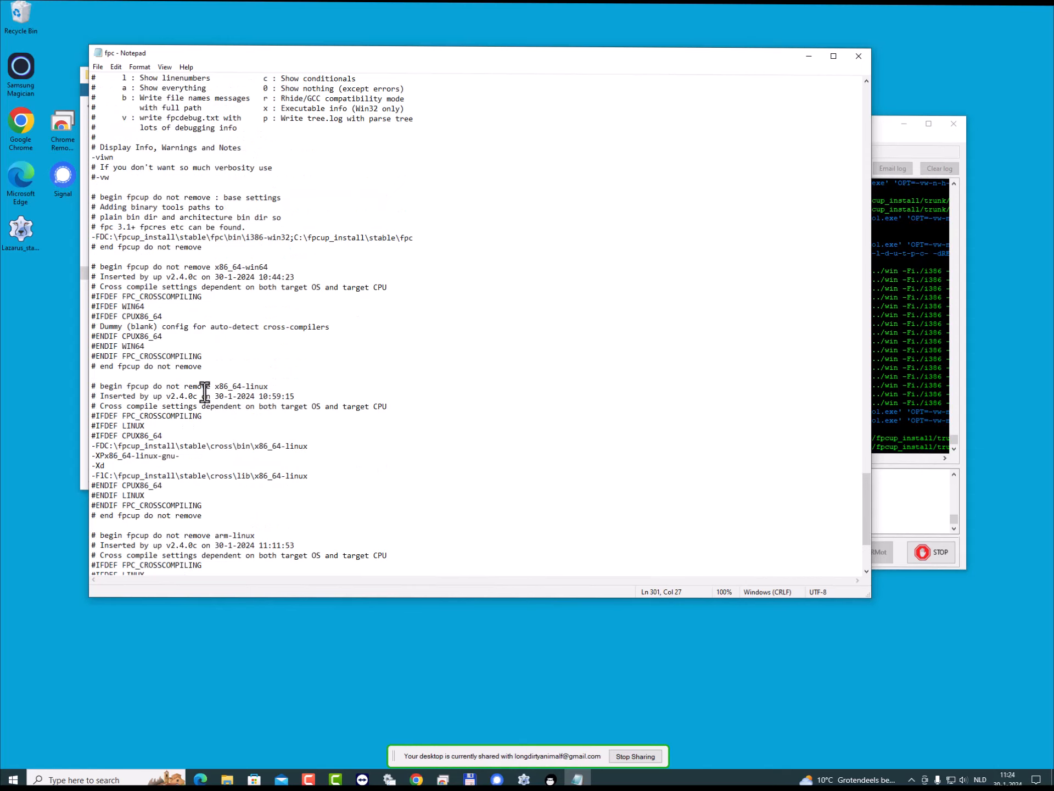
scroll(205, 391, down, 5)
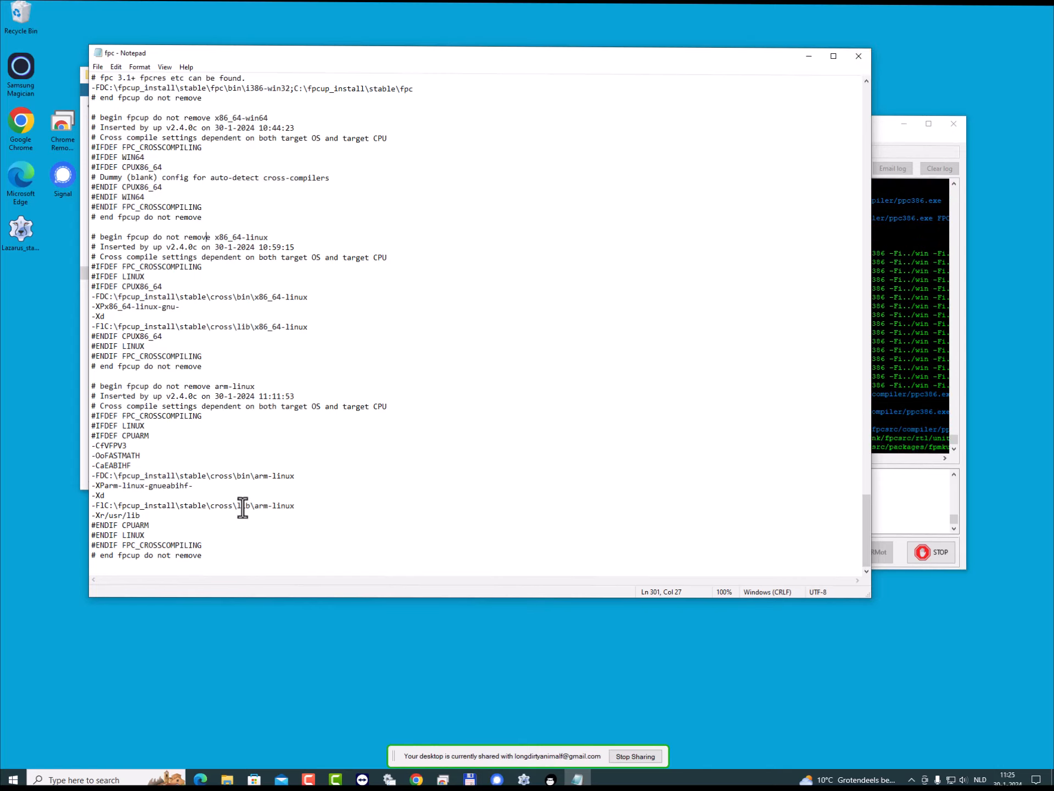
click(859, 57)
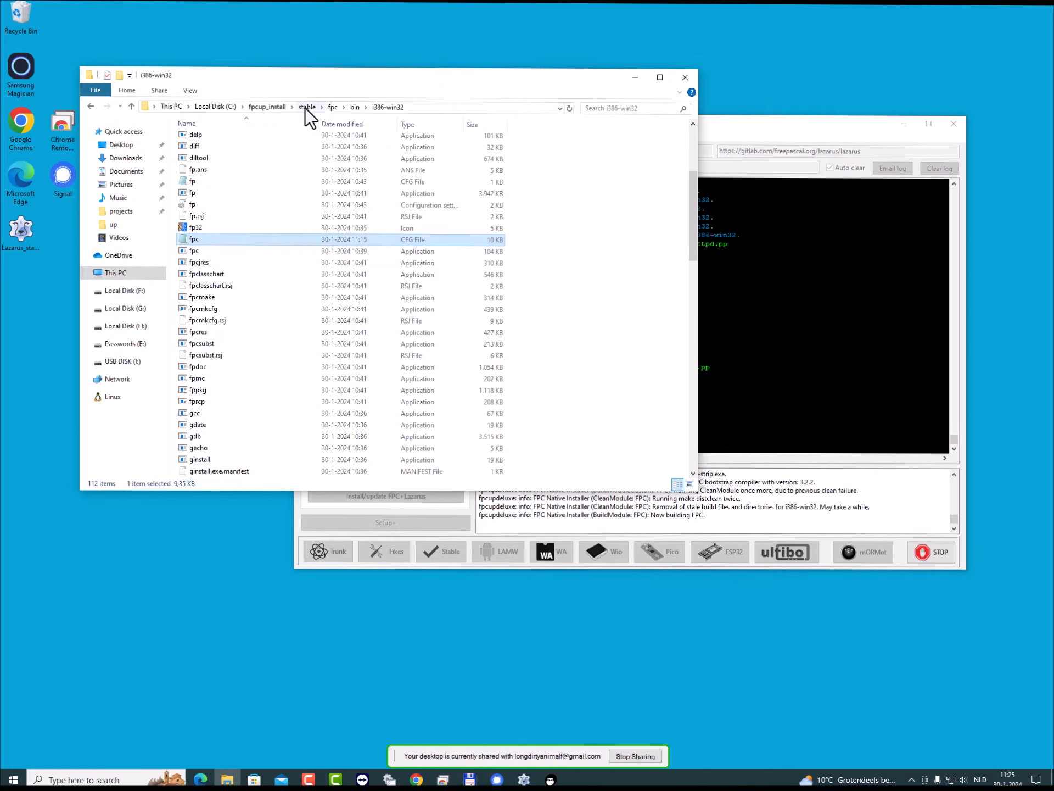
- Go back to fpcup_install and open trunk\fpc\bin\i386-win32 to inspect the trunk compiler's binaries folder
click(271, 106)
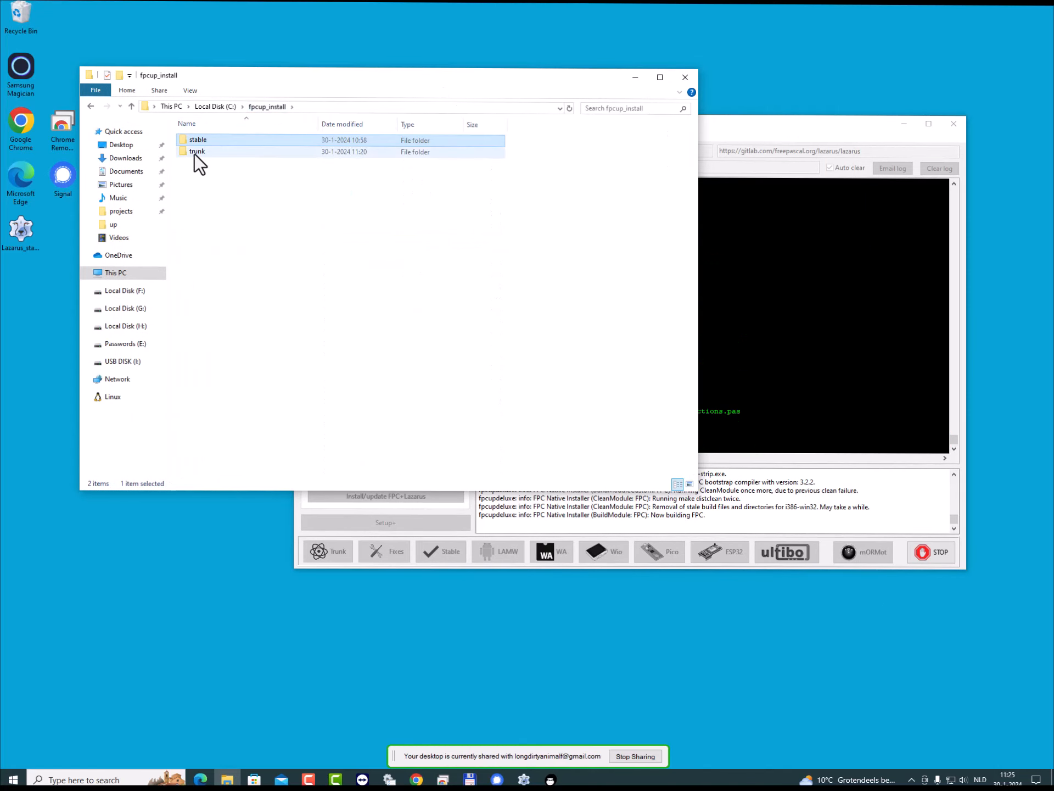
double_click(194, 154)
click(194, 154)
double_click(194, 154)
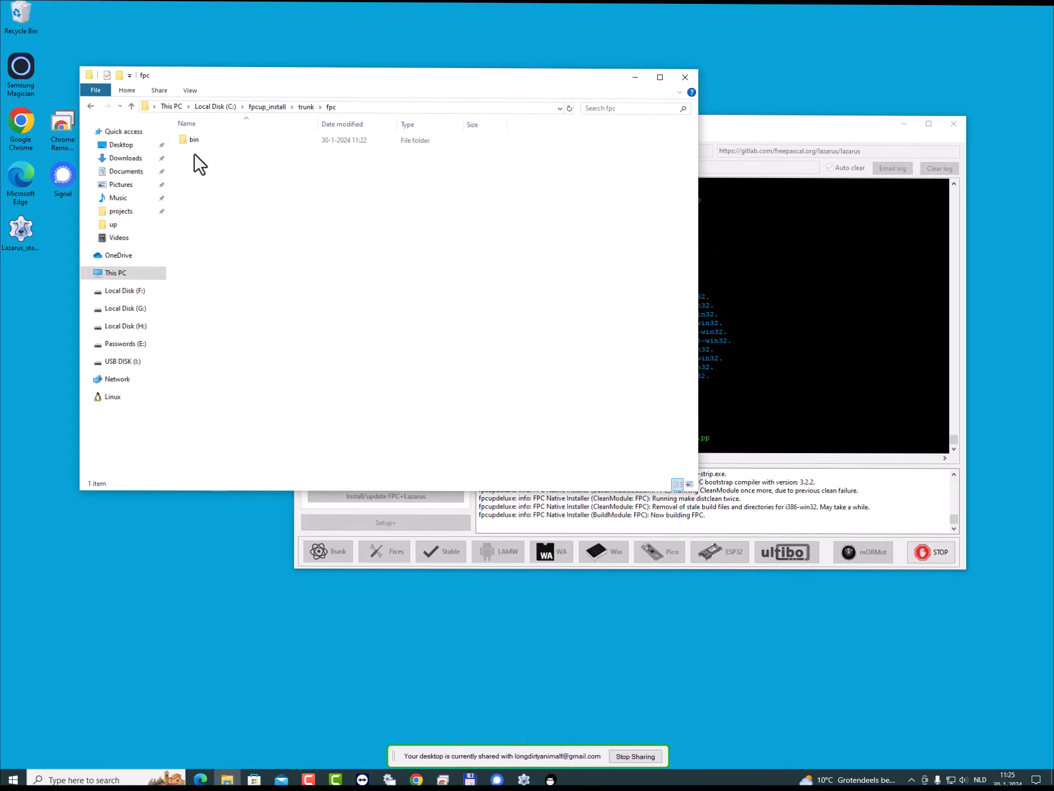
double_click(196, 141)
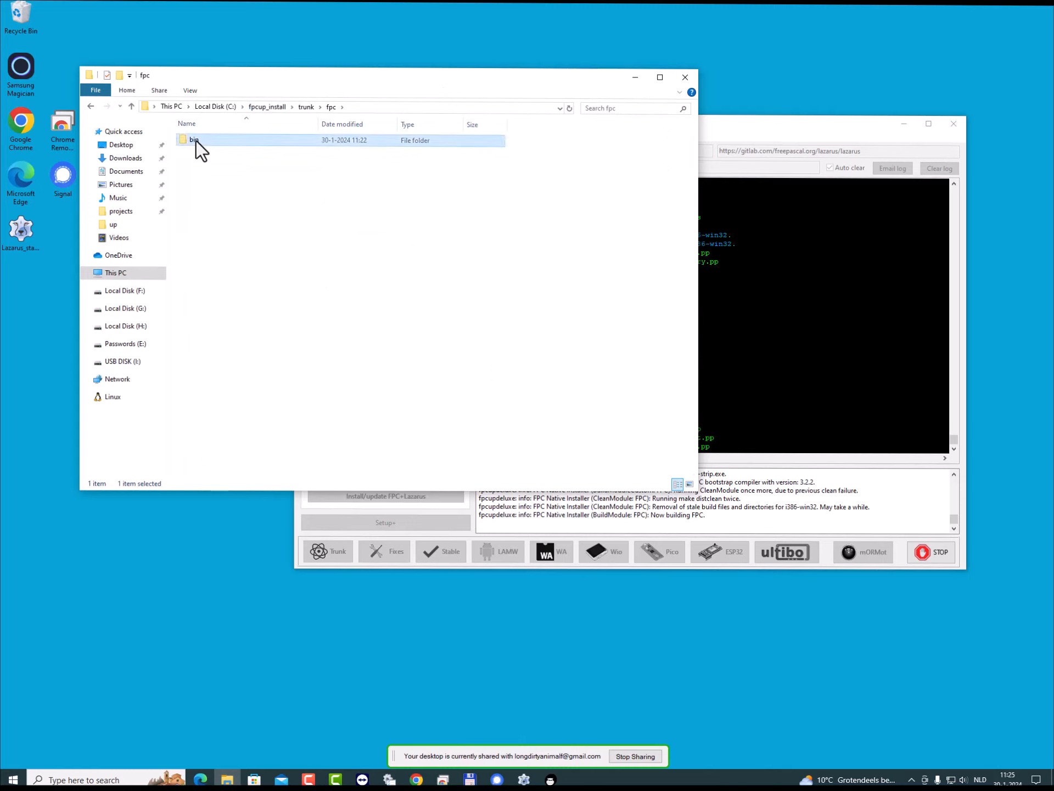
double_click(196, 141)
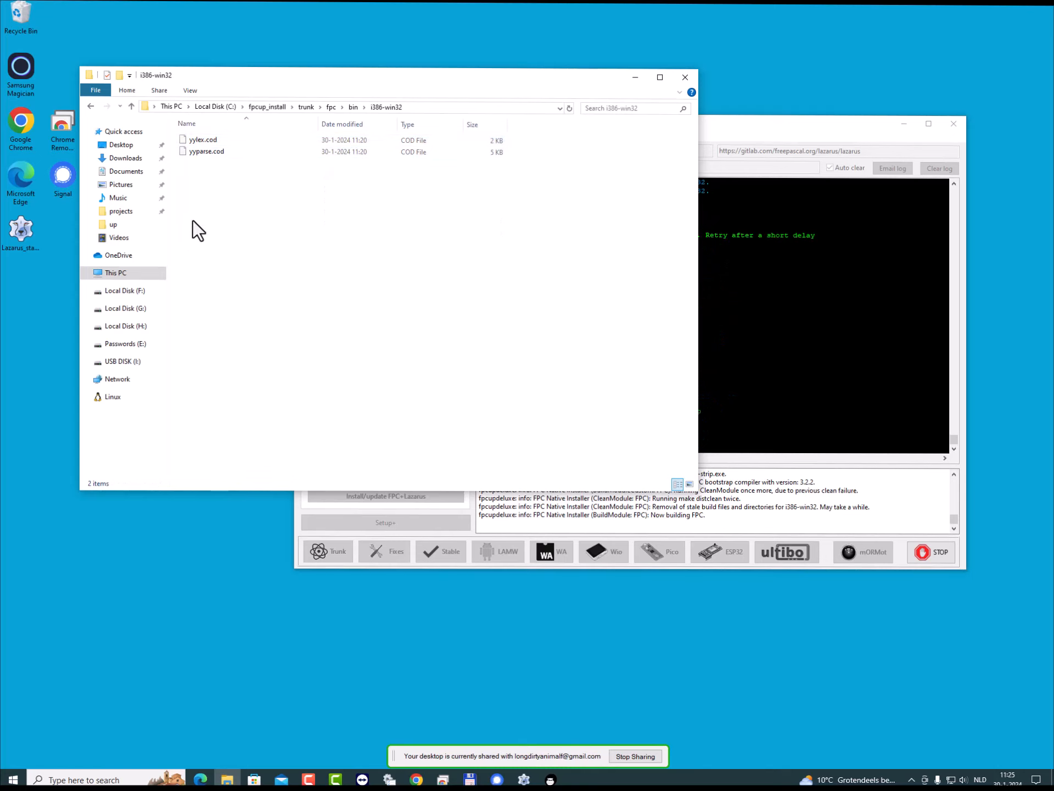
- Return to the trunk folder, bring FPCUPdeluxe forward to follow the trunk FPC installation, and switch back to File Explorer
click(311, 110)
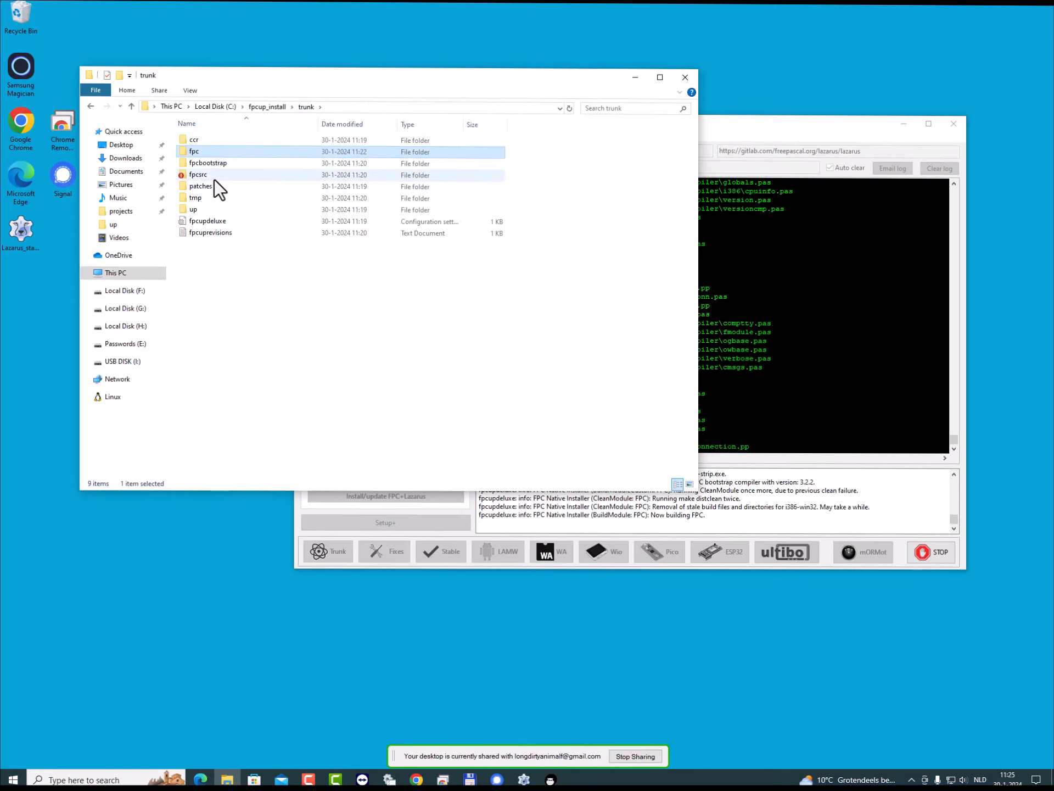
drag(787, 123, 805, 84)
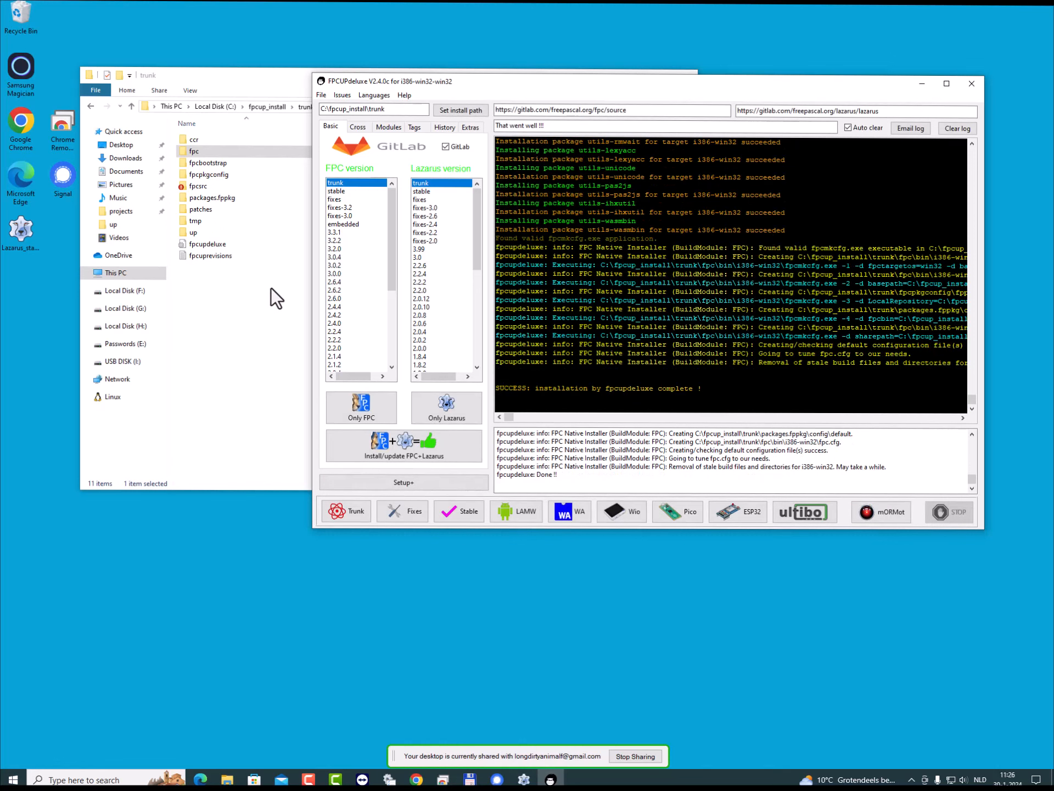
click(249, 307)
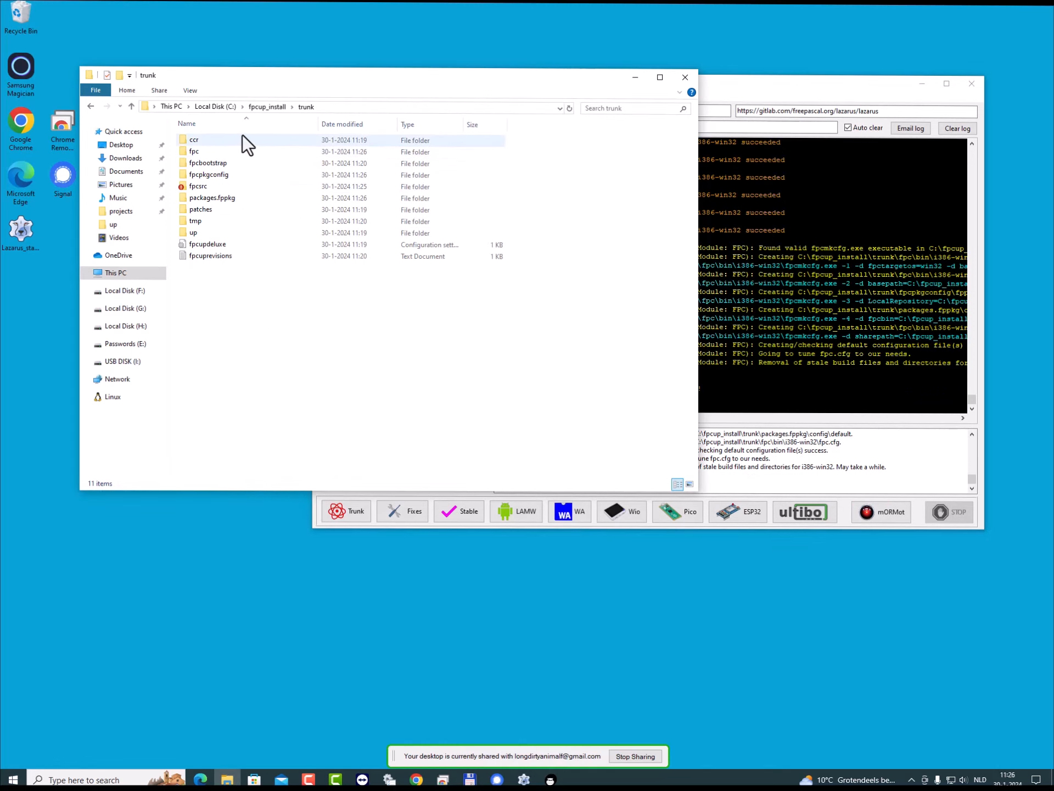
- Reopen trunk\fpc\bin\i386-win32 from fpcup_install and look through its files for the fpc and ppc386 compiler executables
click(267, 107)
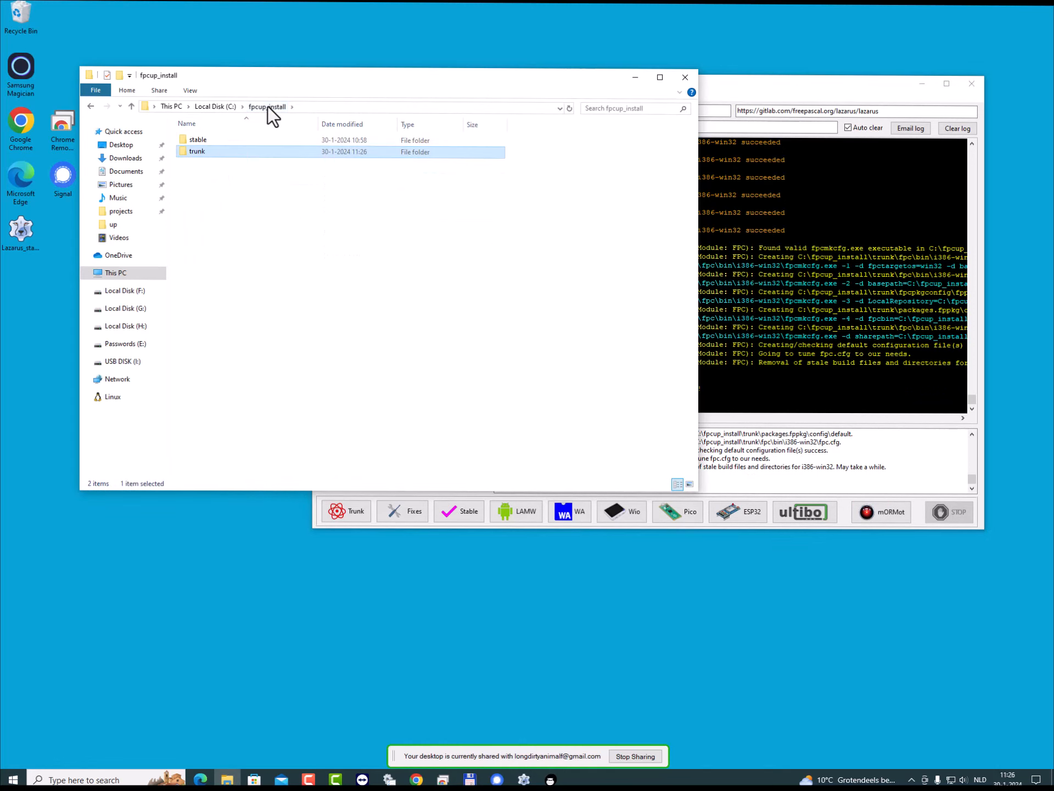
double_click(198, 153)
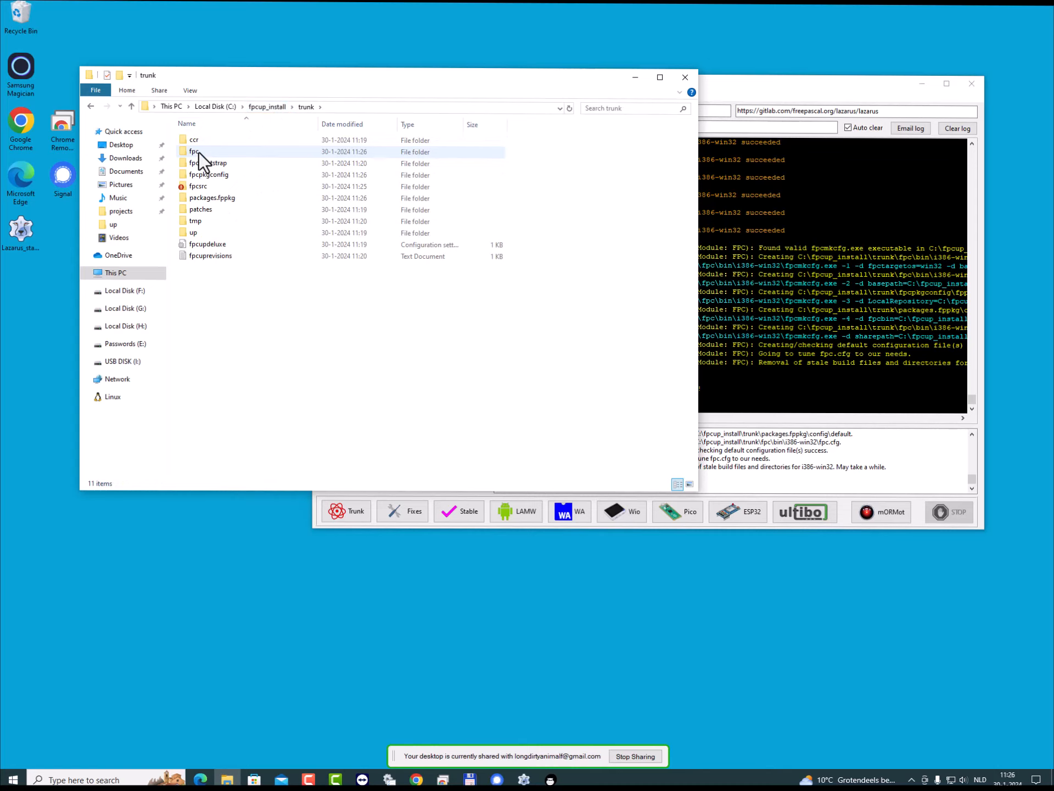
double_click(198, 153)
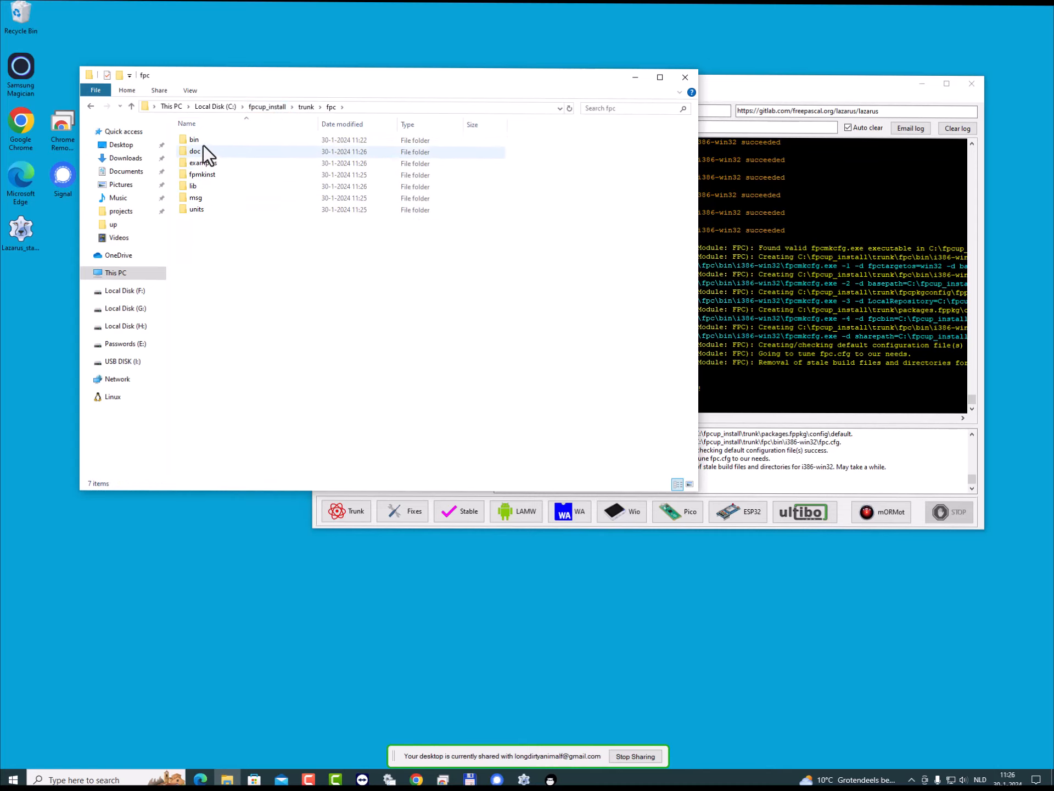
double_click(196, 140)
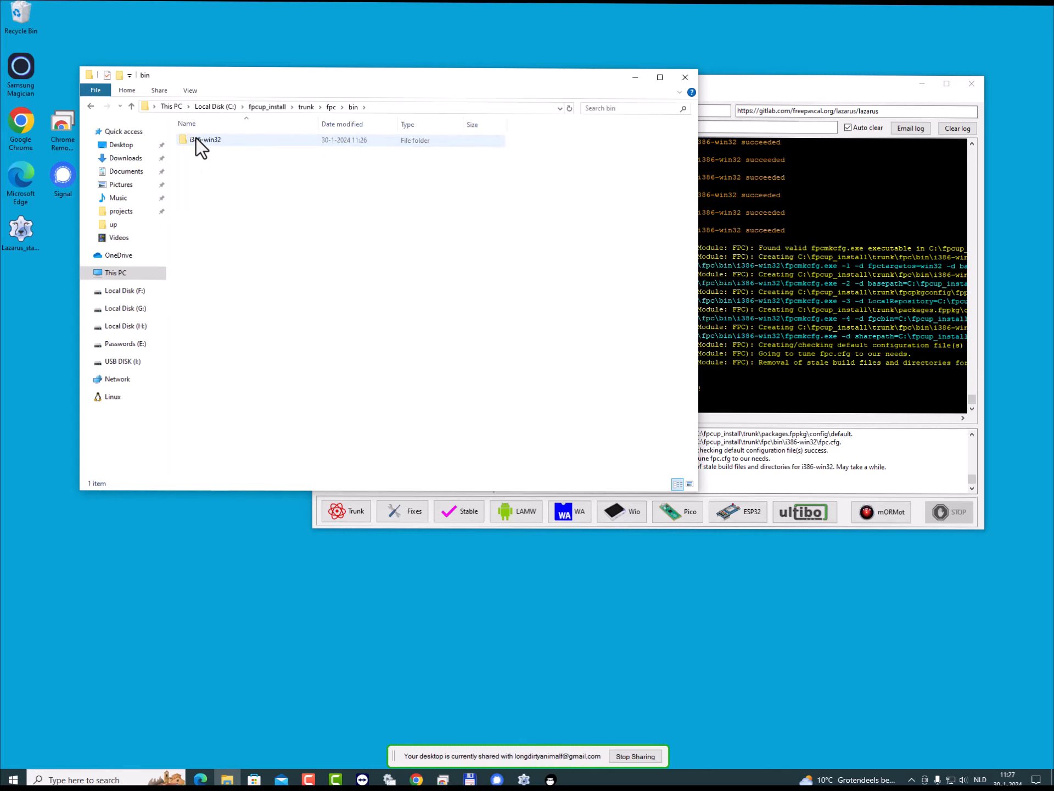
double_click(208, 142)
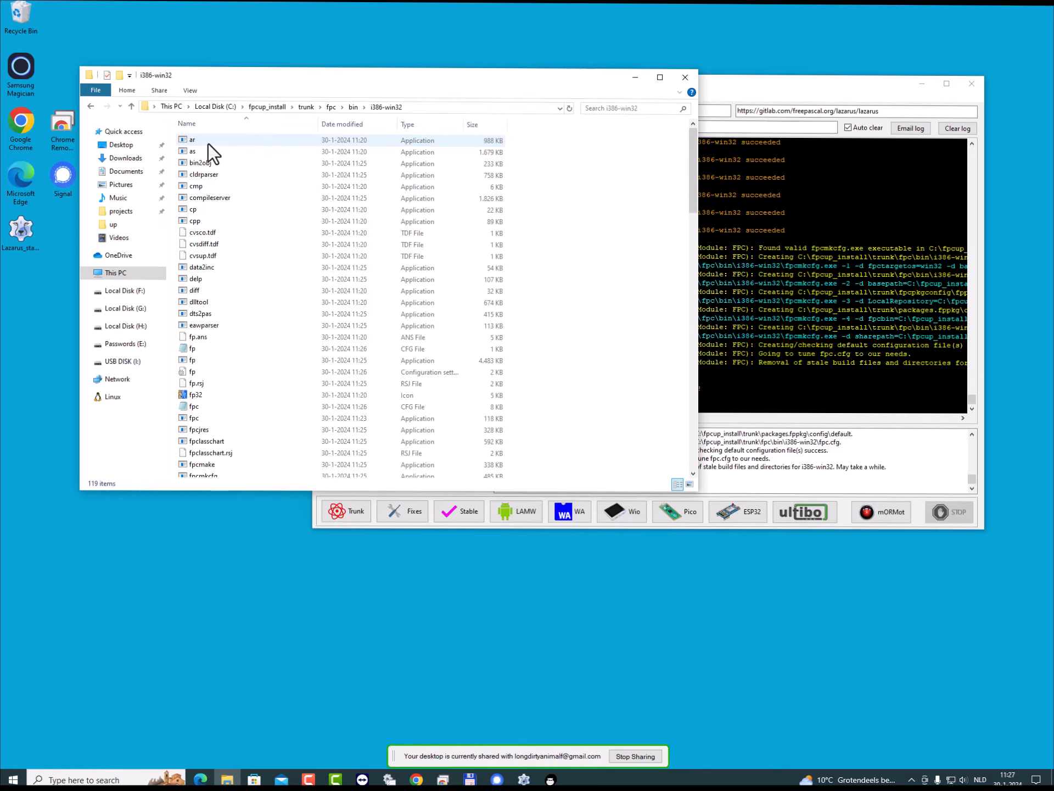
scroll(316, 258, down, 1)
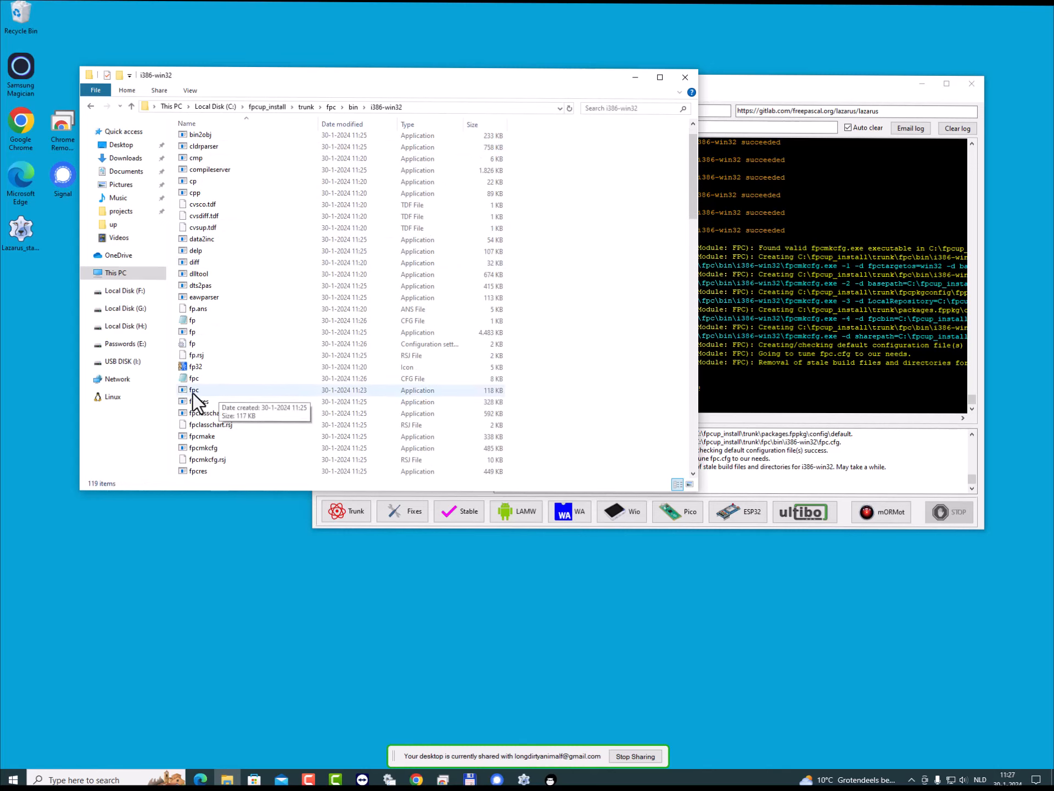
scroll(257, 360, down, 15)
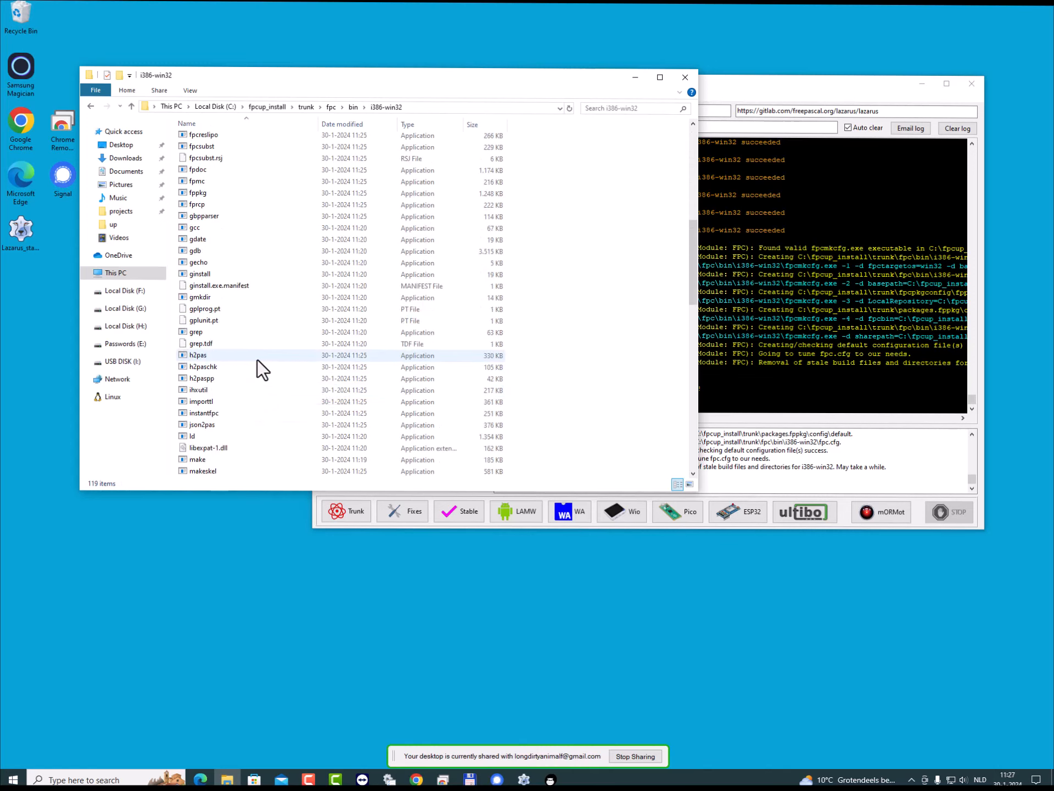
scroll(257, 360, down, 6)
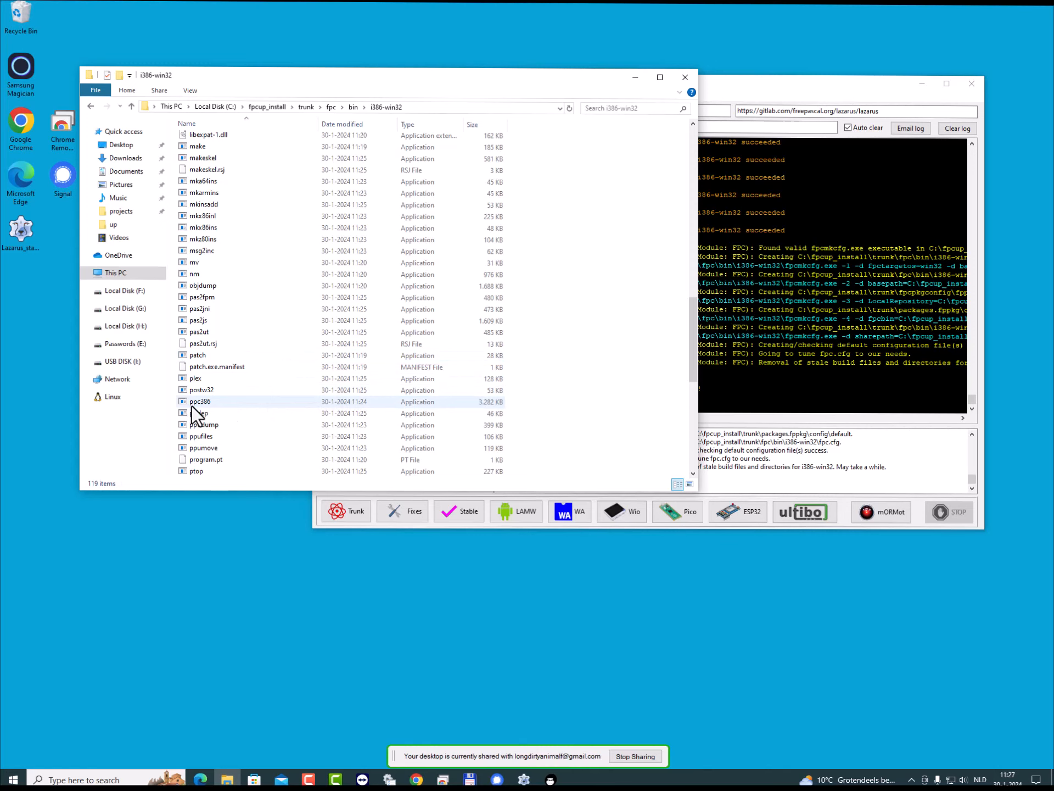
- Select the ppc386 compiler executable and look back through the other binaries in trunk\fpc\bin\i386-win32
click(191, 405)
scroll(364, 338, up, 5)
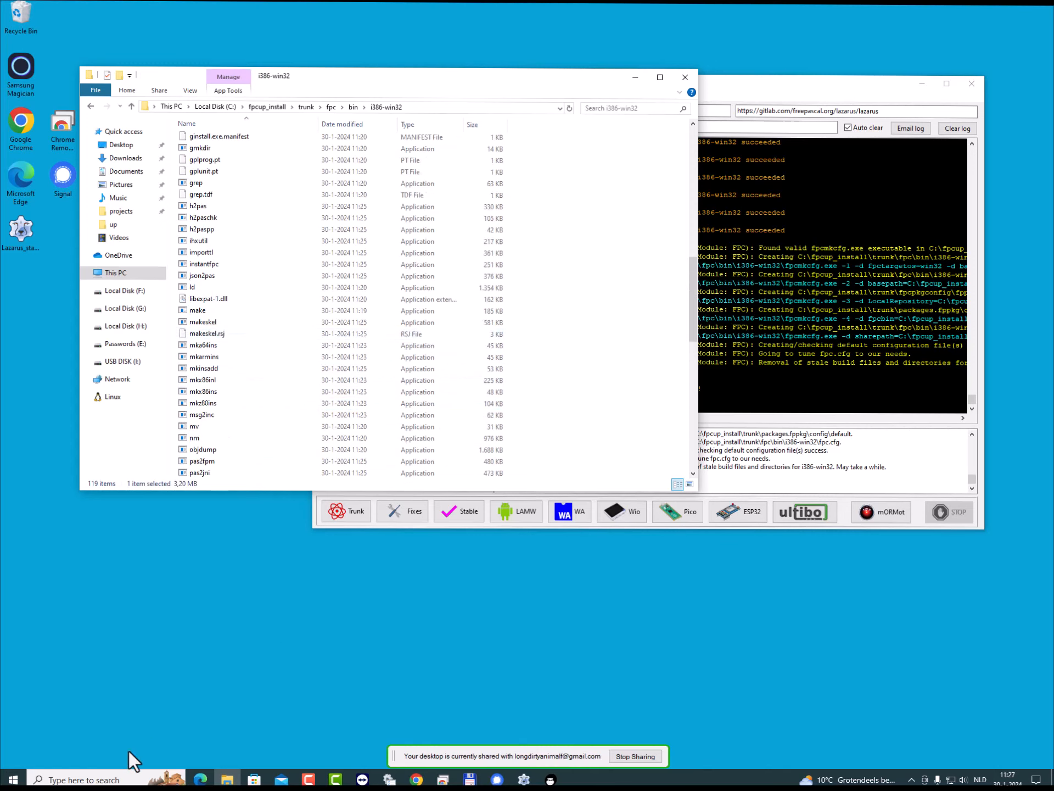
right_click(602, 275)
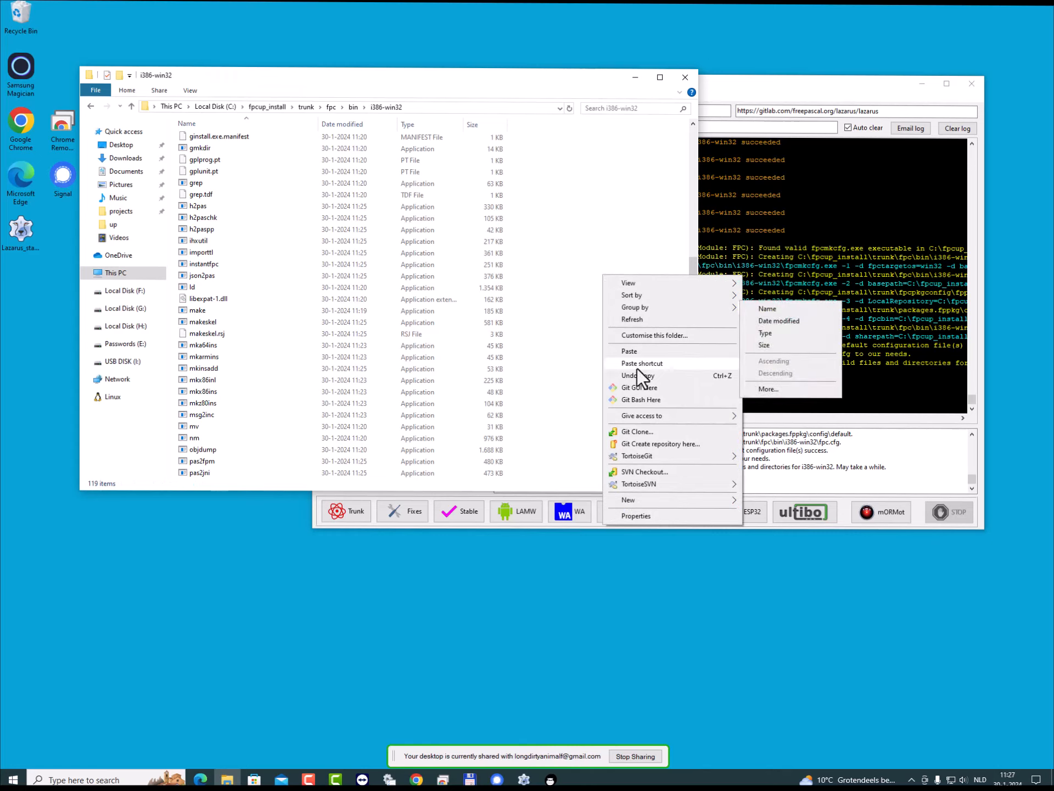
click(541, 255)
scroll(362, 289, up, 4)
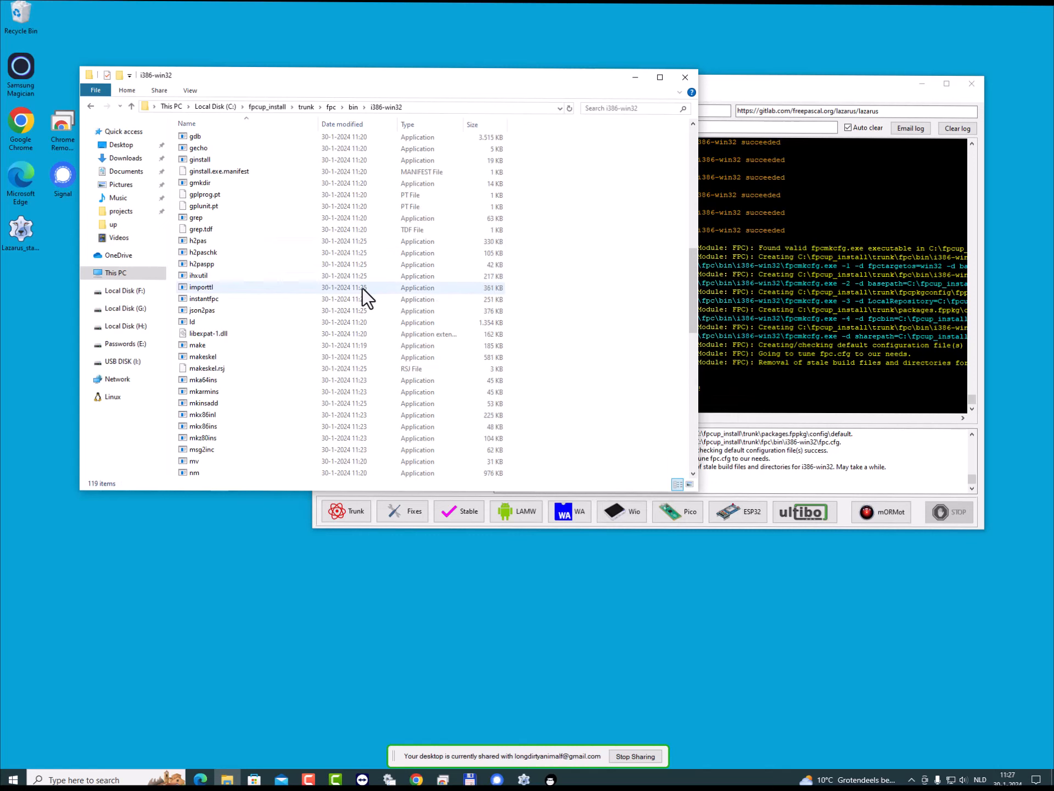
scroll(362, 288, up, 2)
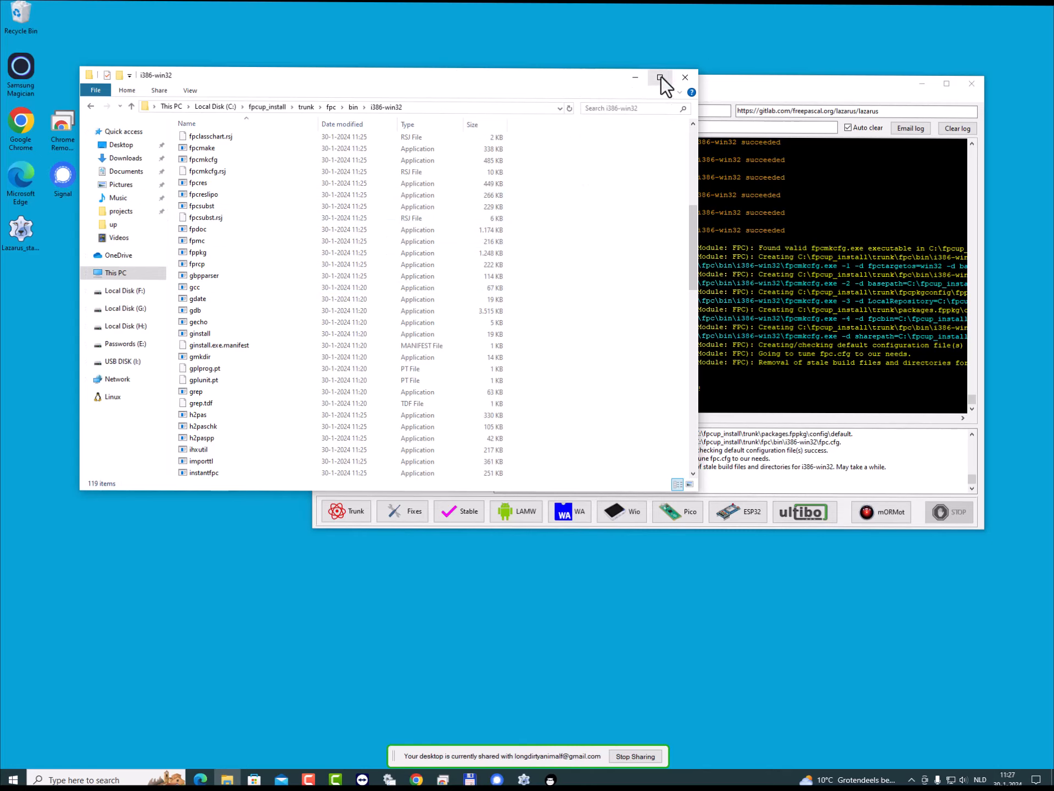
- Go back to the trunk folder, switch to FPCUPdeluxe and install only Lazarus trunk into C:\fpcup_install\trunk, accepting the confirmation
click(298, 107)
click(792, 97)
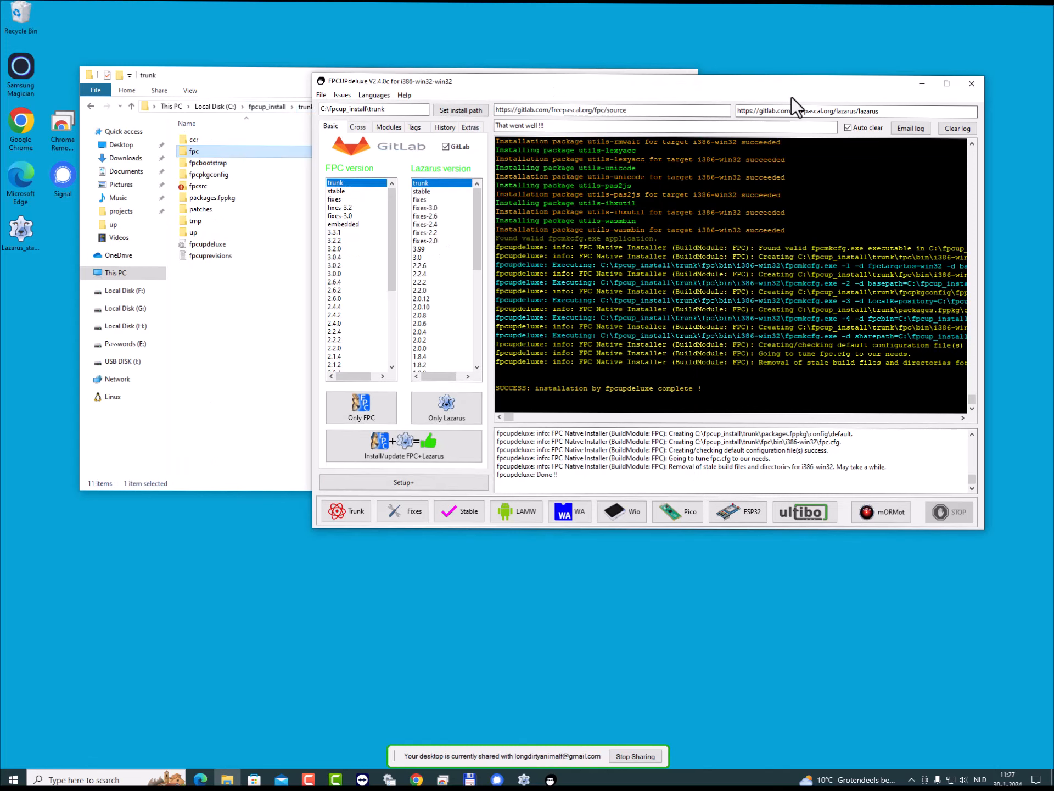
click(430, 401)
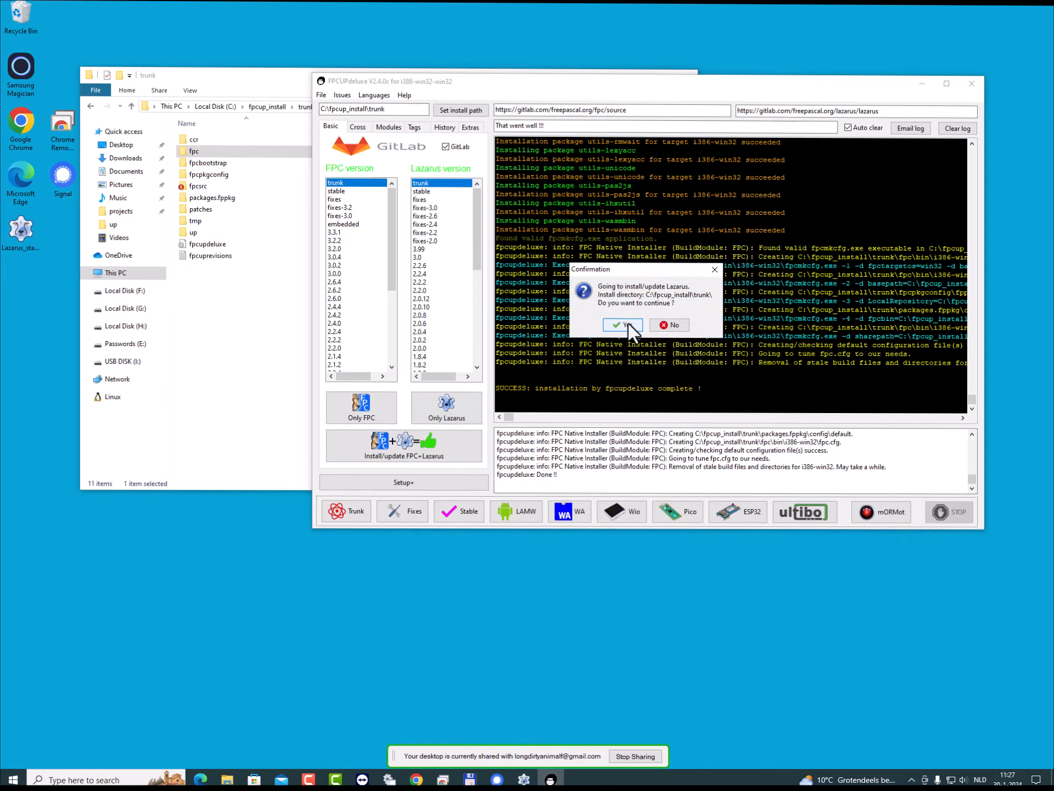
click(627, 322)
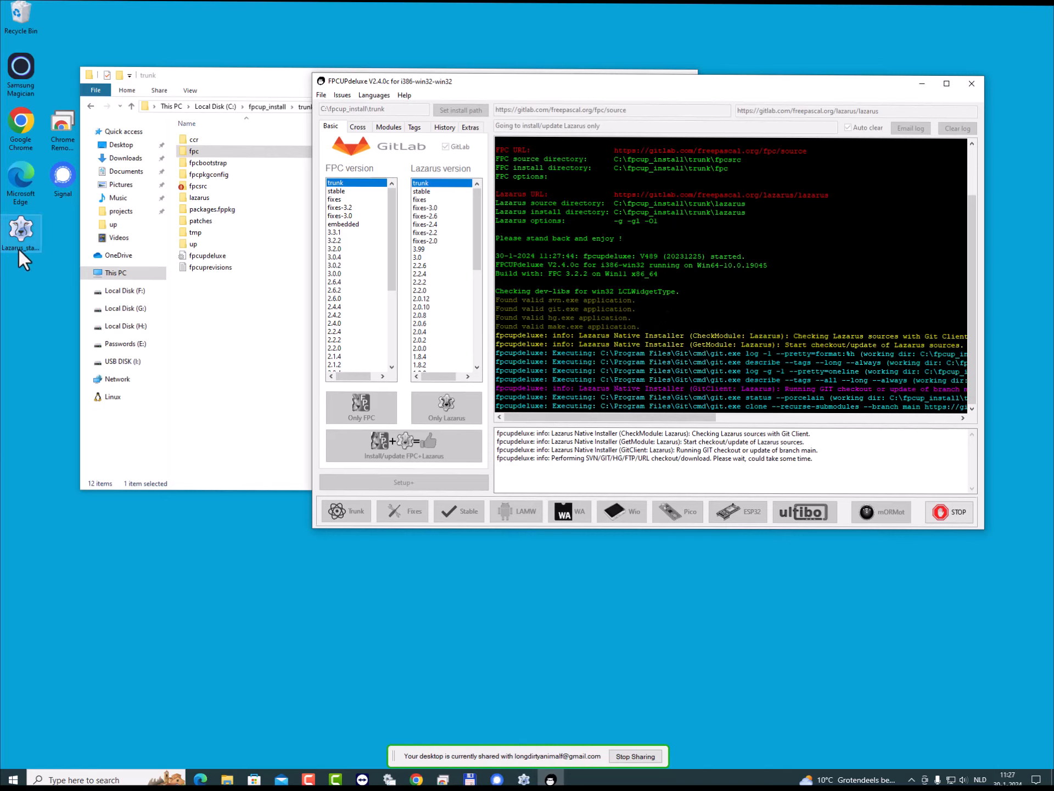
- Check the size of the fpcsrc folder under trunk in its properties and close them without changes
click(21, 229)
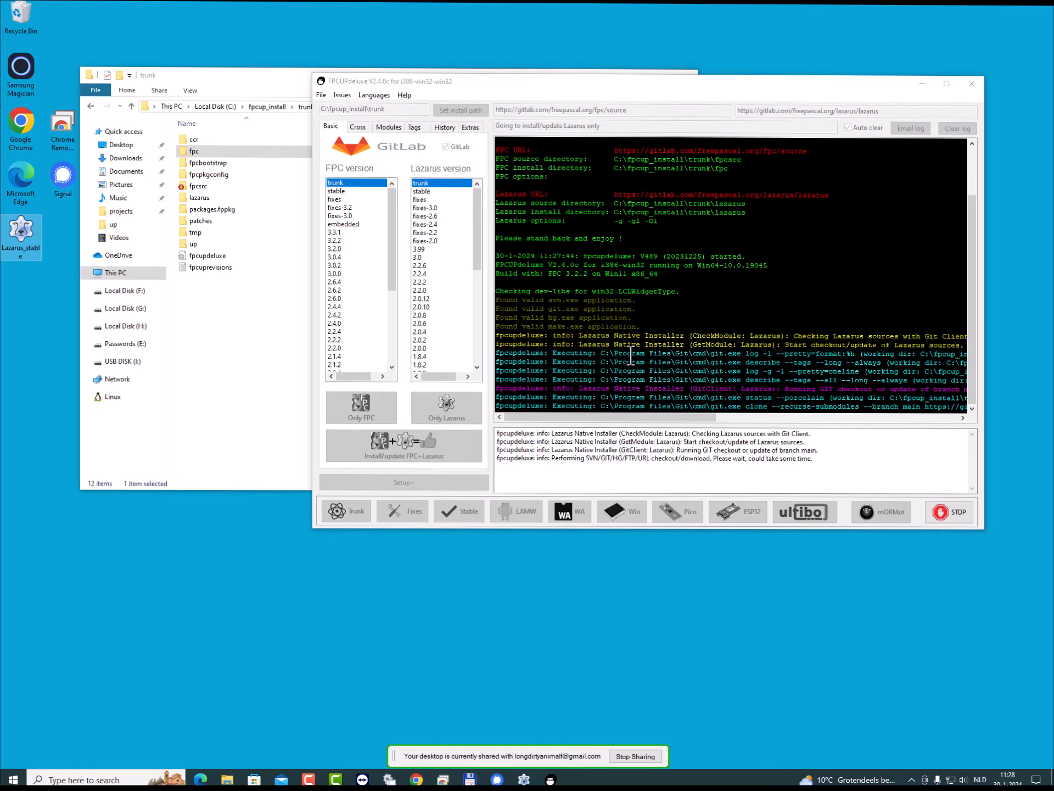
click(226, 336)
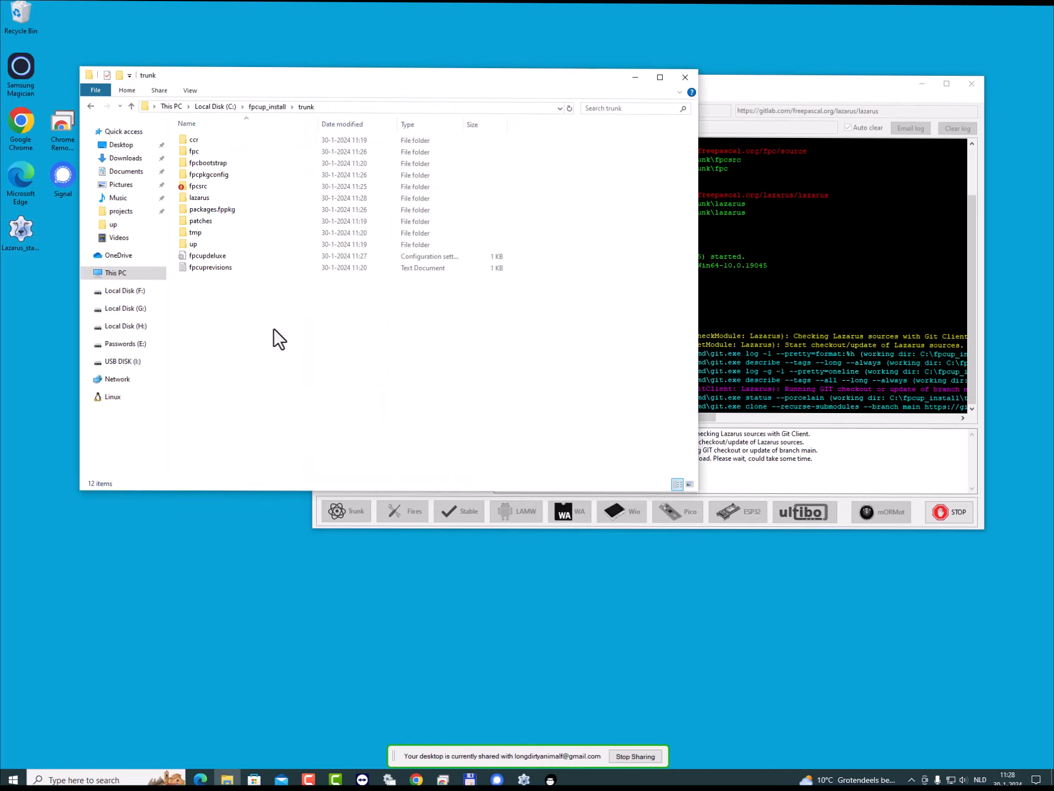
right_click(202, 186)
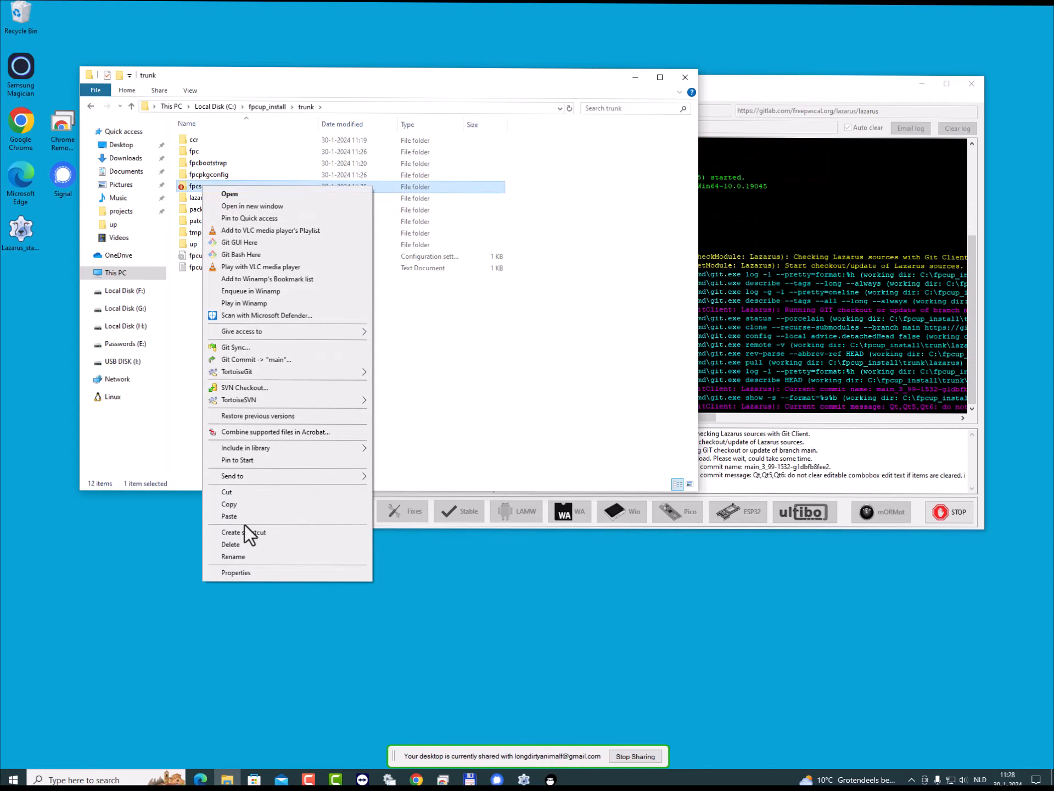
click(240, 572)
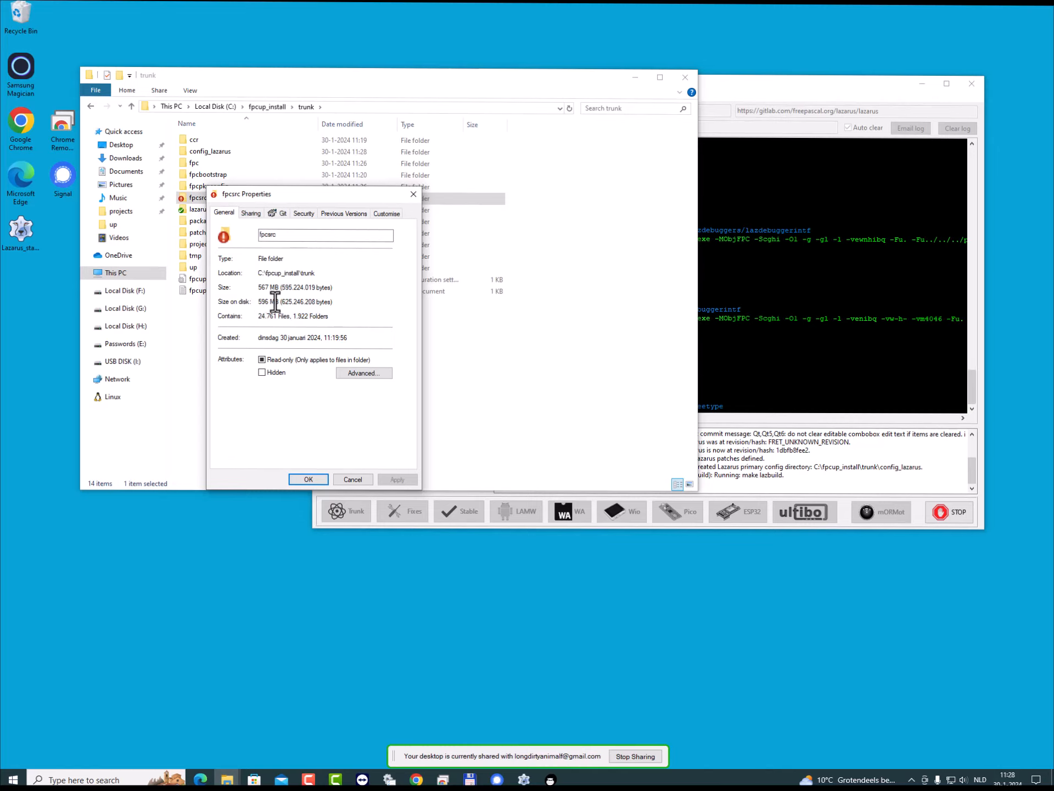
click(351, 478)
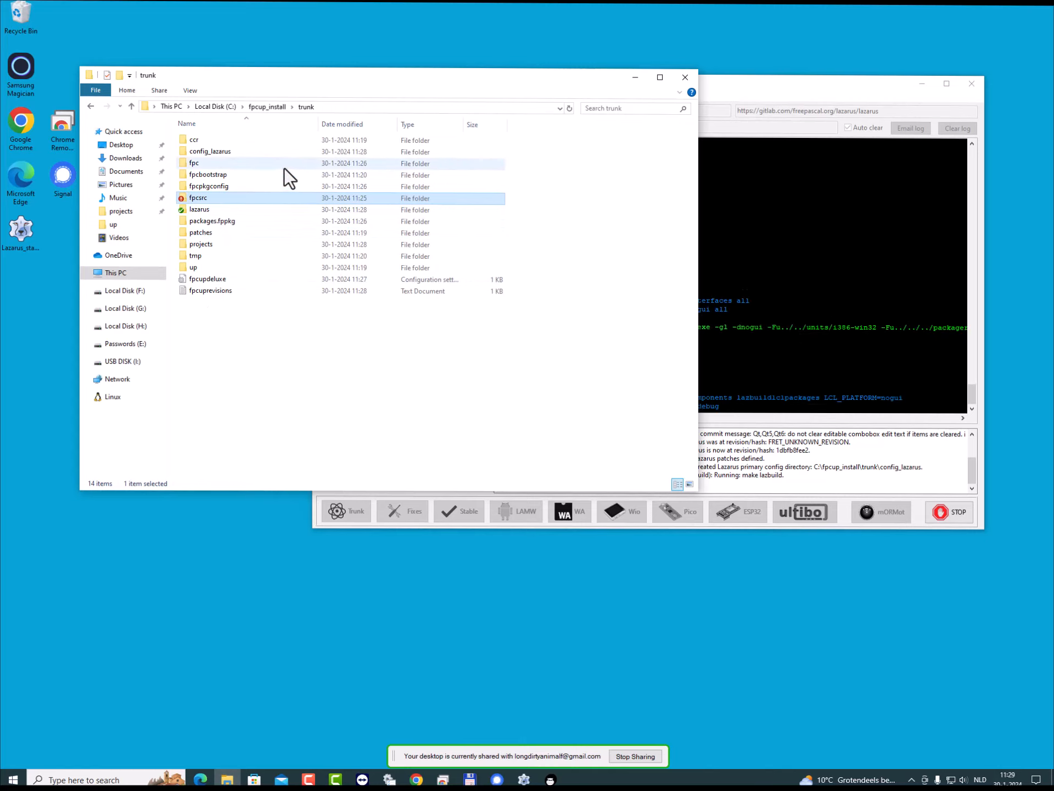
- Return to fpcup_install, follow the Lazarus trunk build in FPCUPdeluxe until it completes, and close FPCUPdeluxe
click(251, 106)
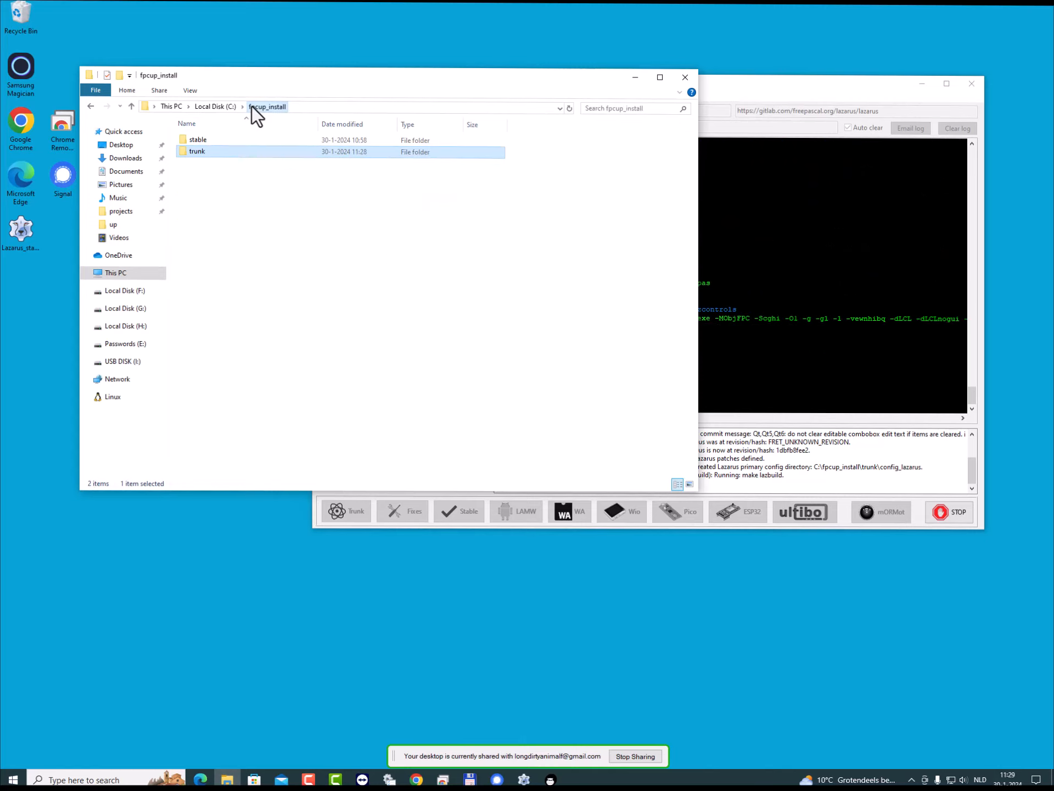
click(761, 77)
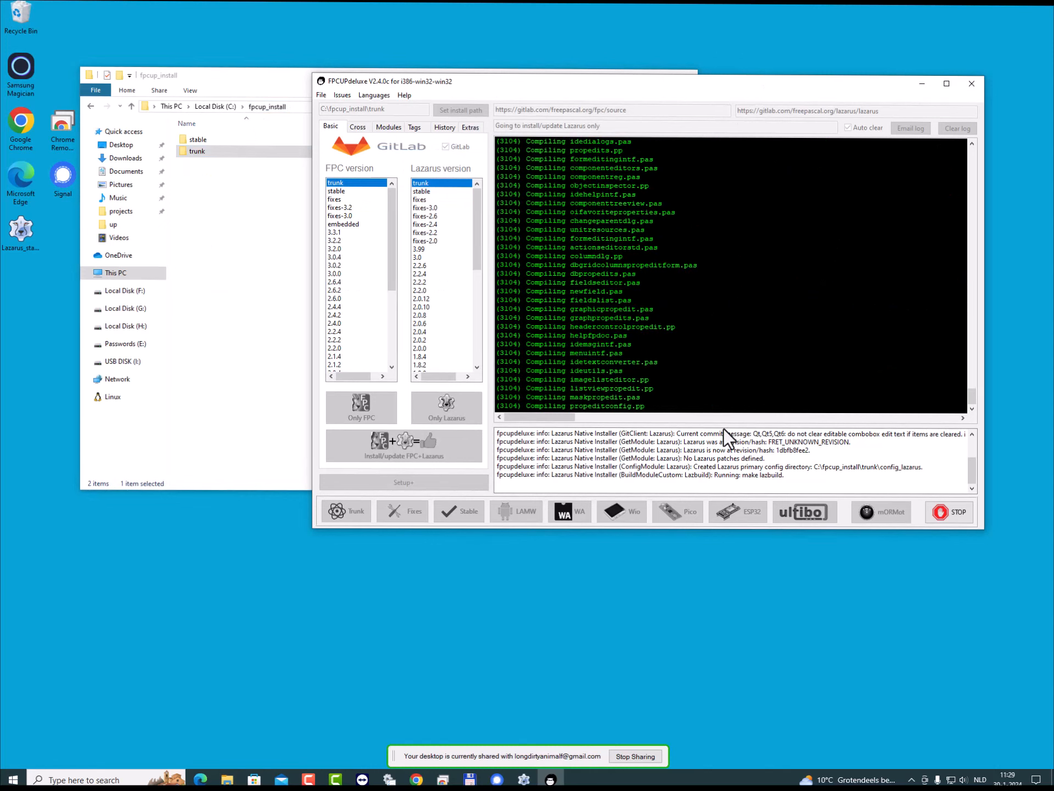
drag(620, 476, 789, 477)
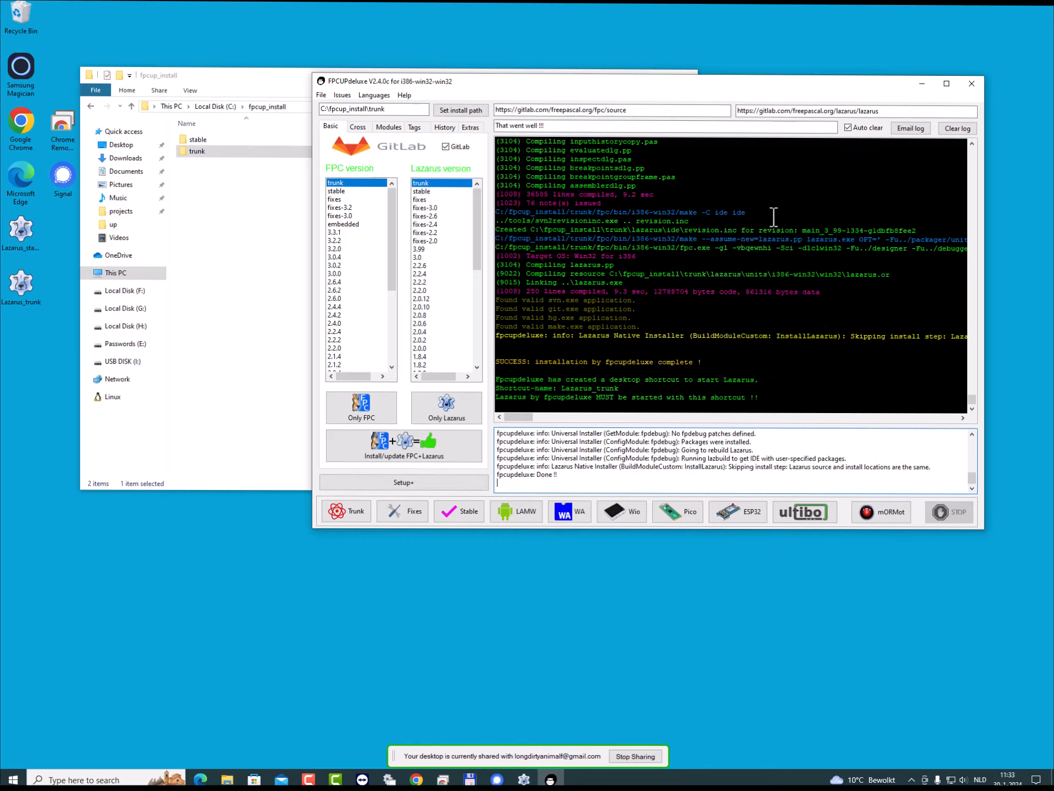
click(968, 85)
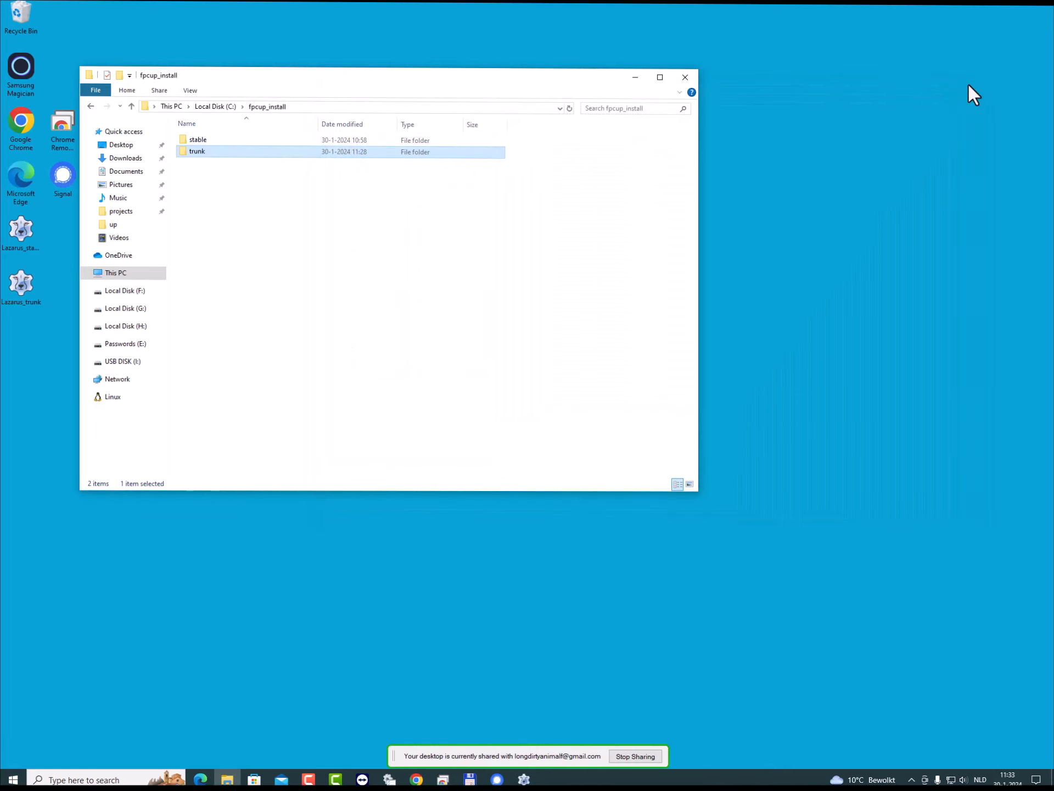
- Move the Lazarus_trunk desktop shortcut beside Lazarus_stable and start Lazarus from the trunk shortcut
drag(312, 85, 437, 88)
drag(16, 292, 64, 236)
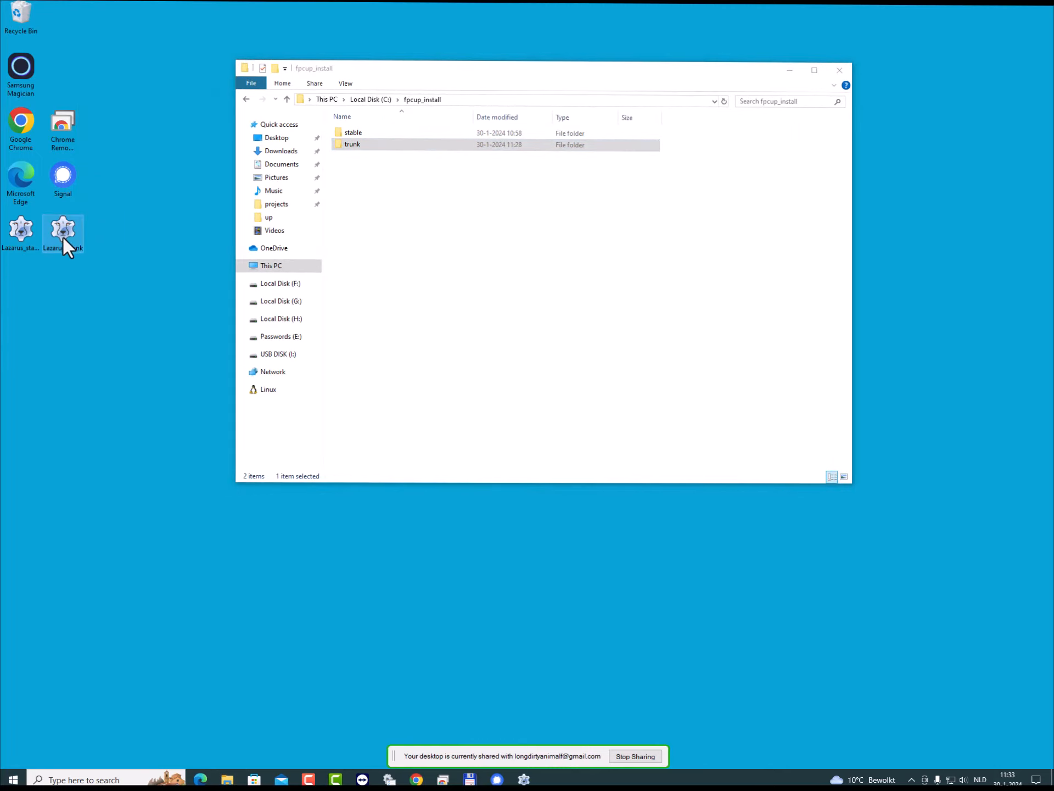
click(16, 232)
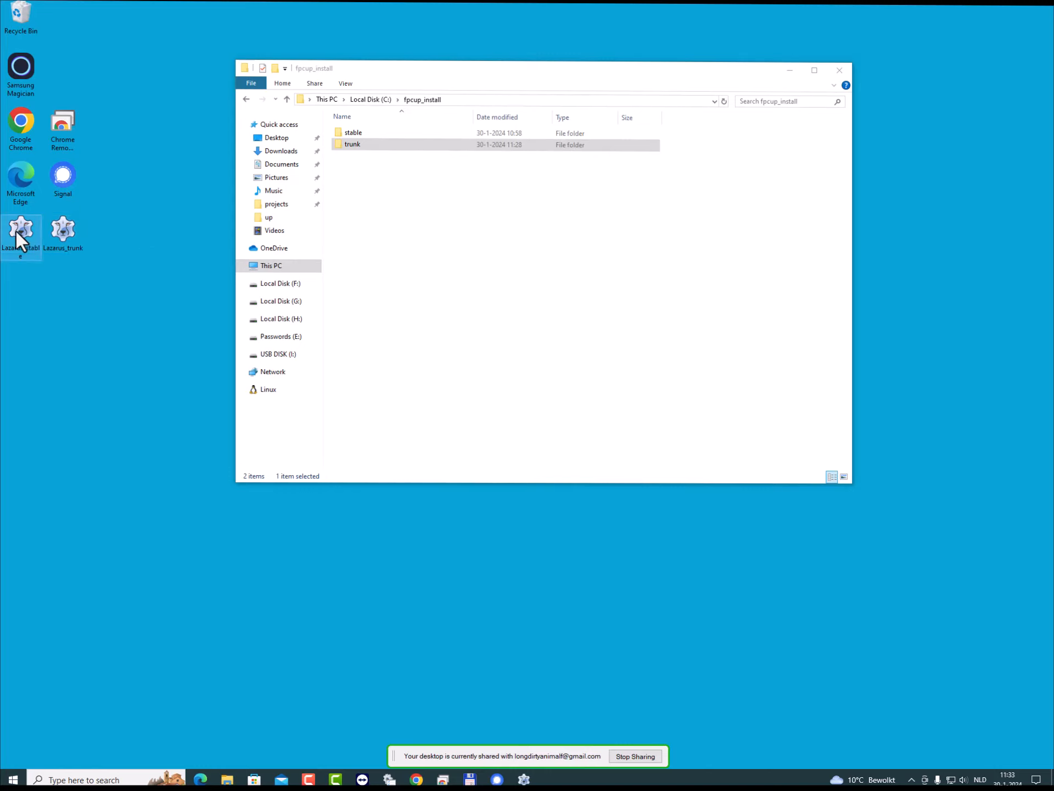
click(68, 233)
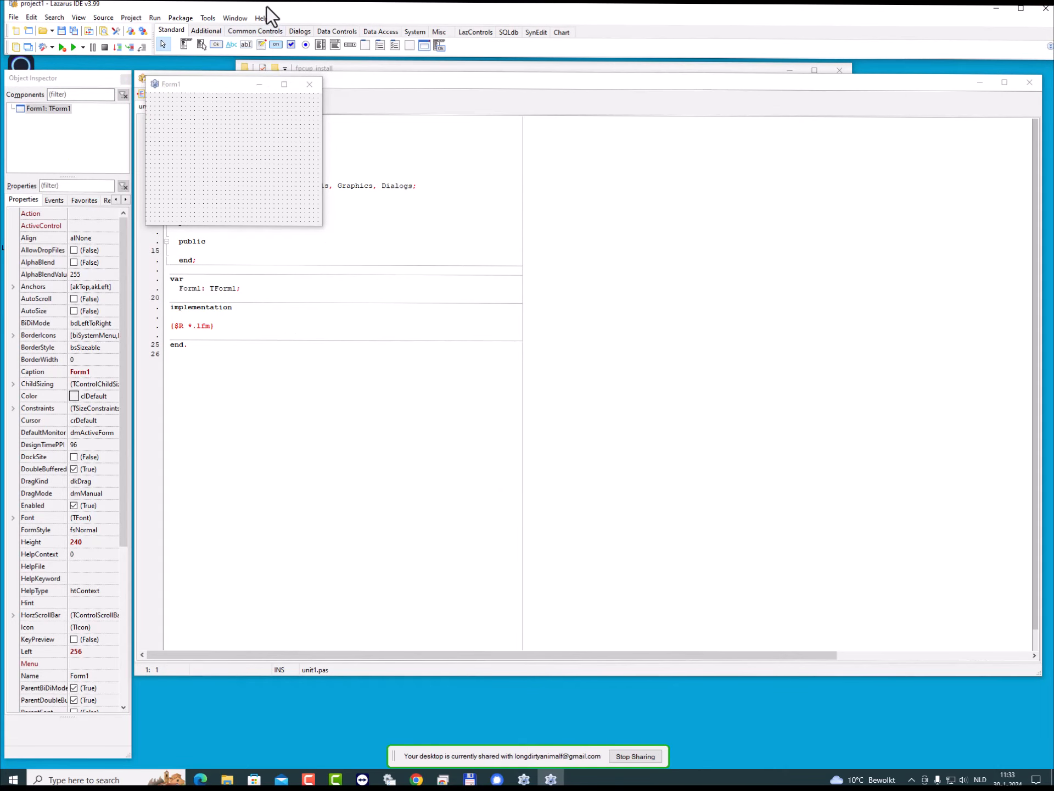
- View the Lazarus and FPC version details in the About Lazarus dialog and close it
click(259, 19)
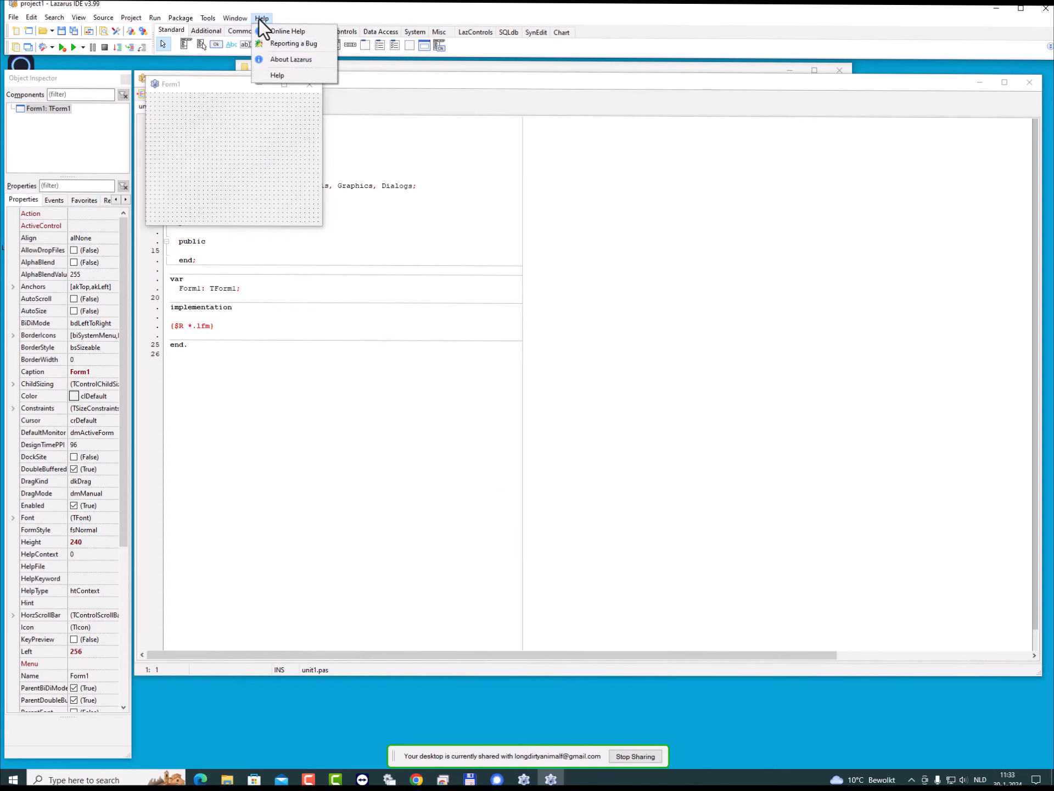
click(282, 60)
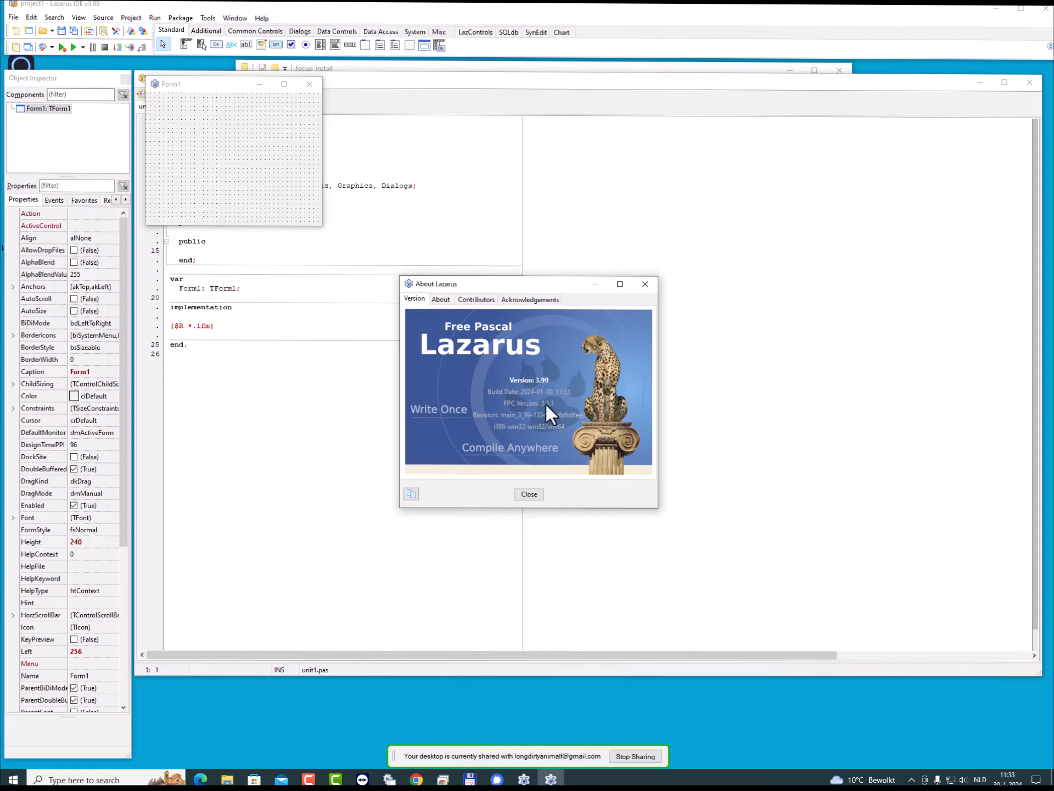
click(529, 494)
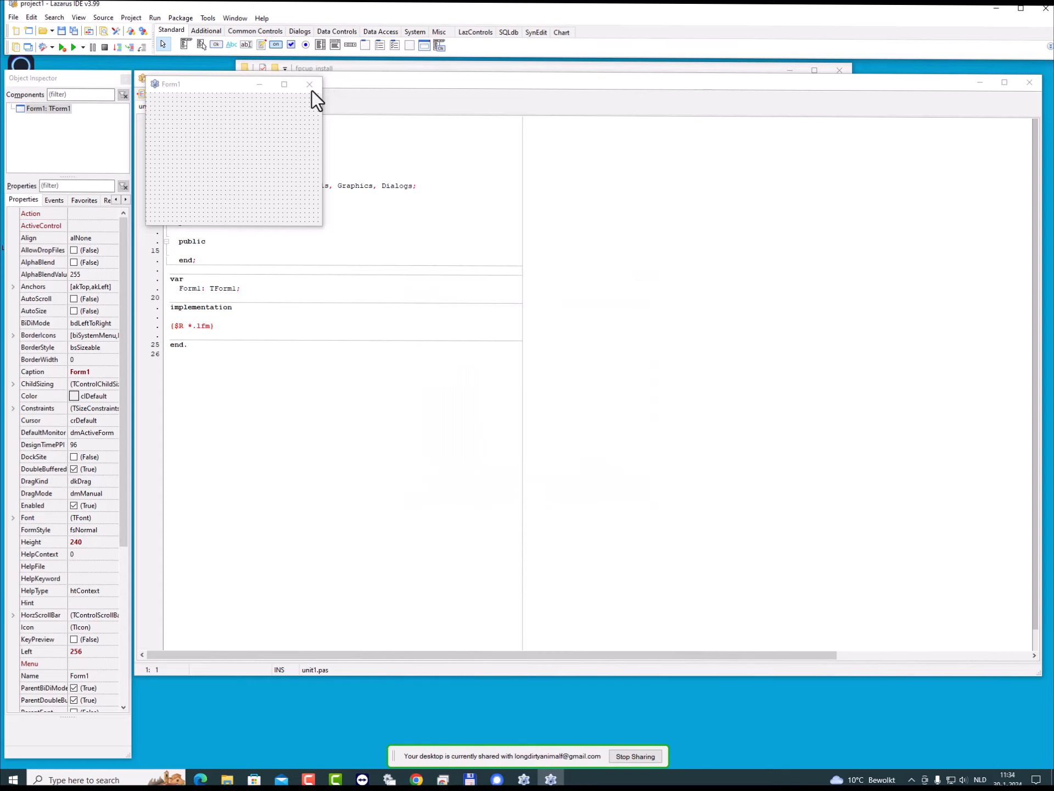
- Place a button about 163 by 83 pixels in the upper middle of Form1 and run the project
click(215, 44)
drag(189, 121, 278, 166)
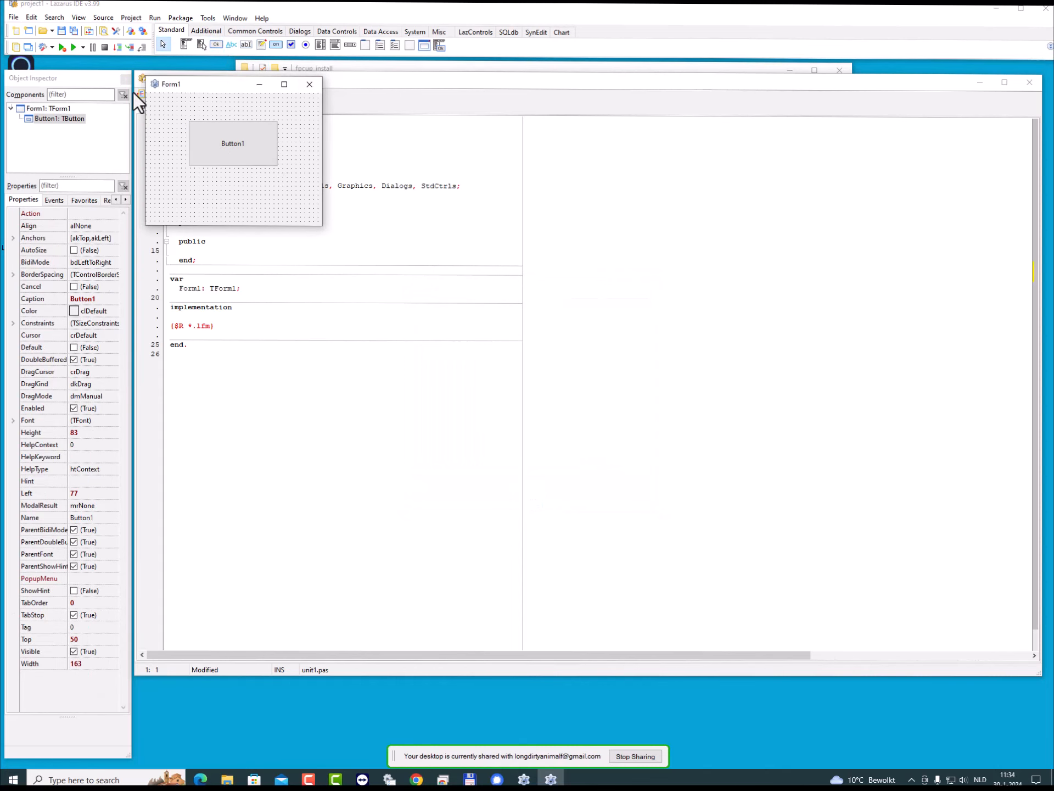
click(64, 47)
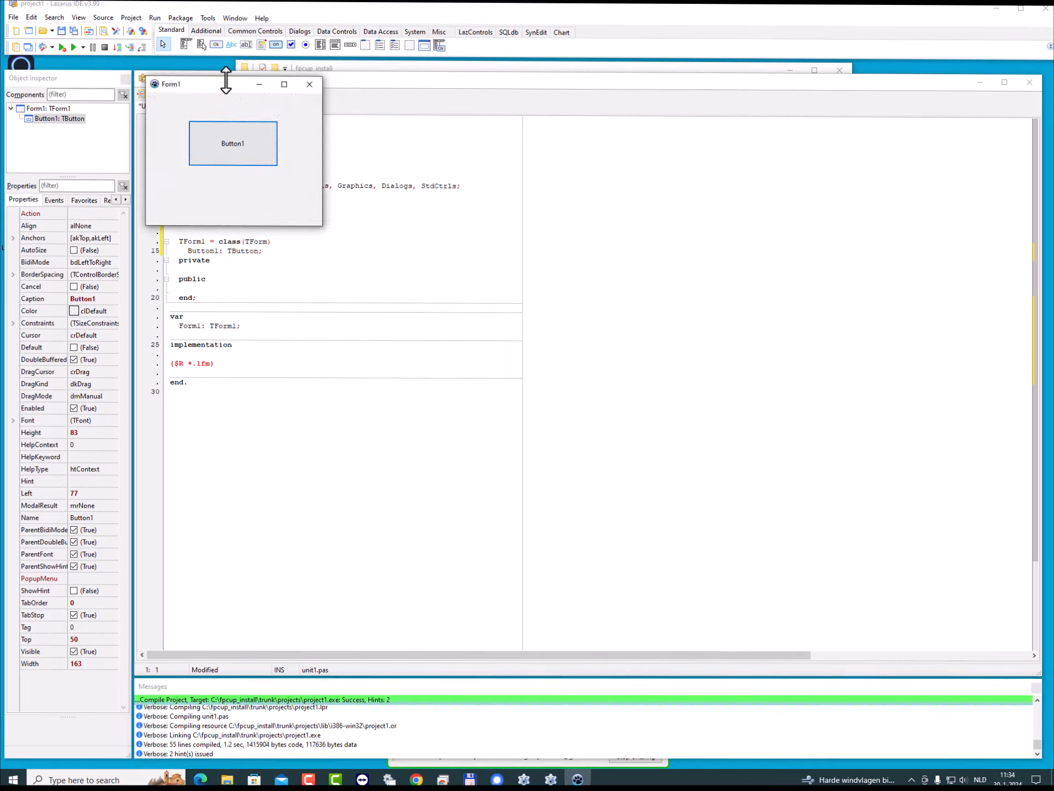
- Move the running Form1 window clear of the designer form, close it, and exit Lazarus without saving the changed files
drag(226, 83, 397, 211)
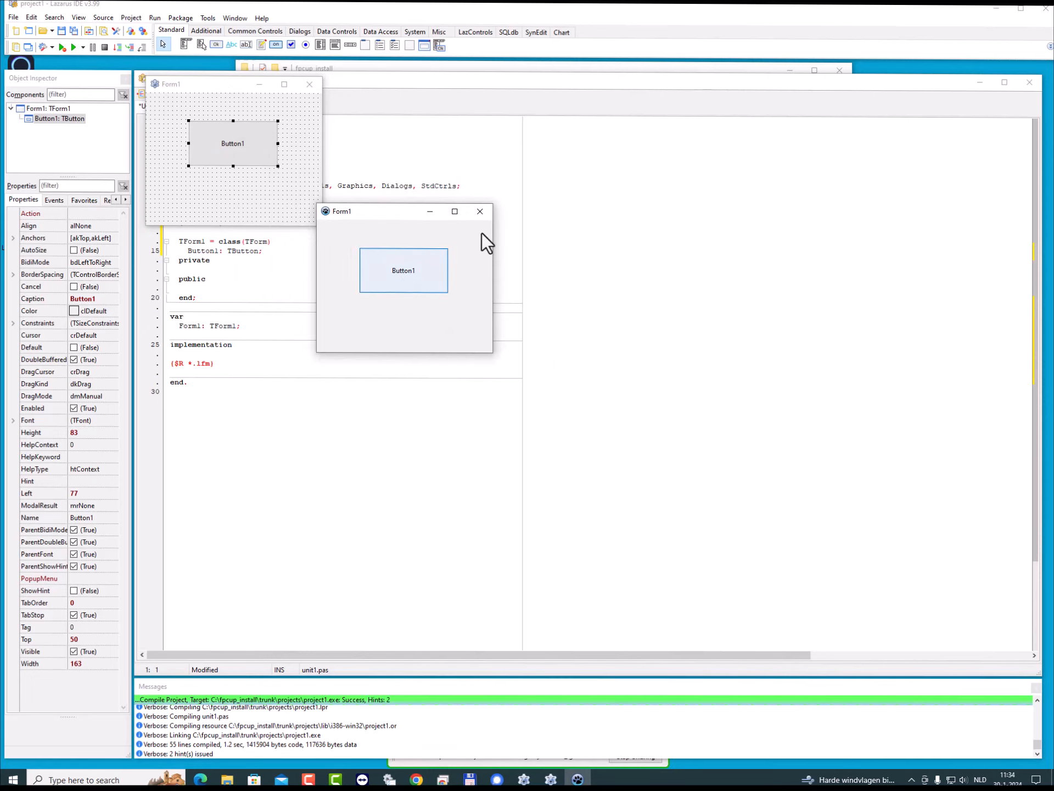
click(481, 216)
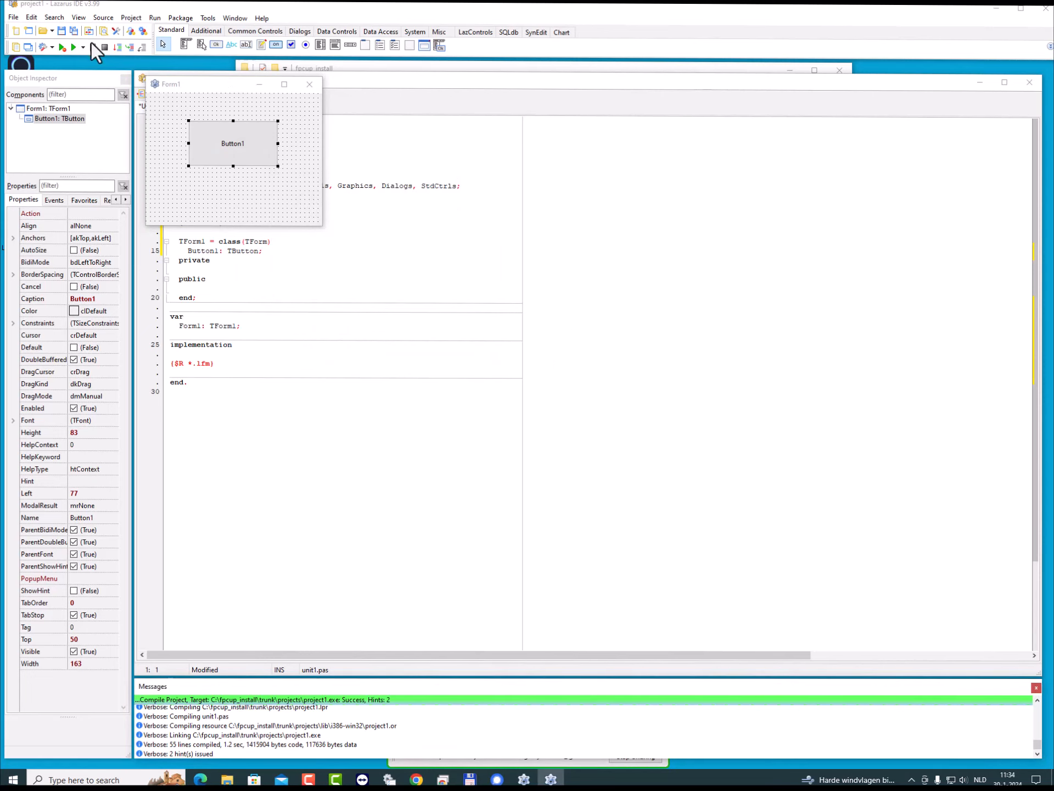
click(1045, 8)
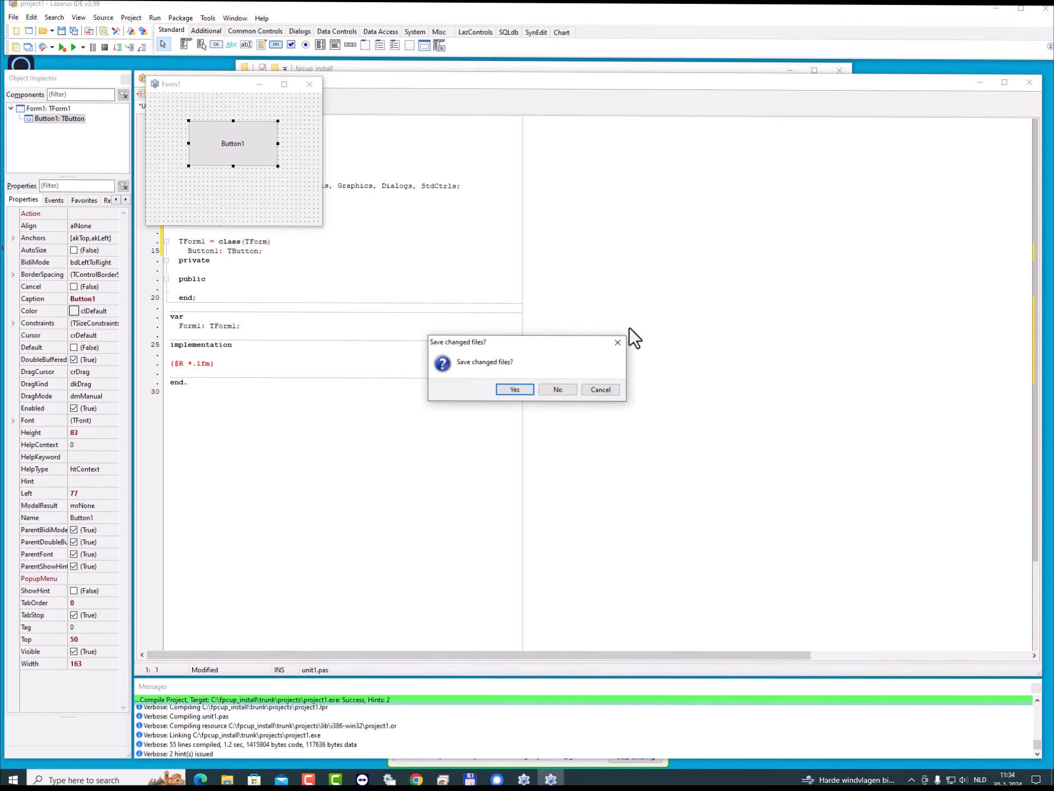
click(562, 391)
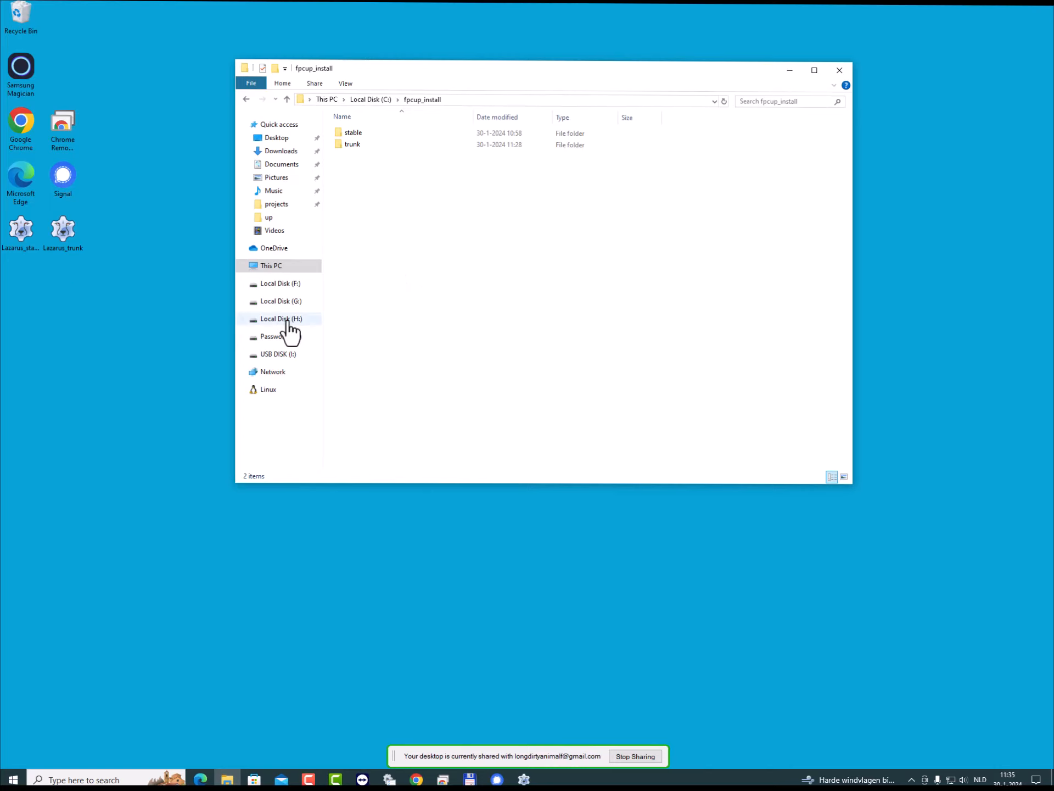
- Launch fpcupdeluxe-i386-win32 from trunk\up, check the install directory and trunk versions it loads, and close it
double_click(345, 144)
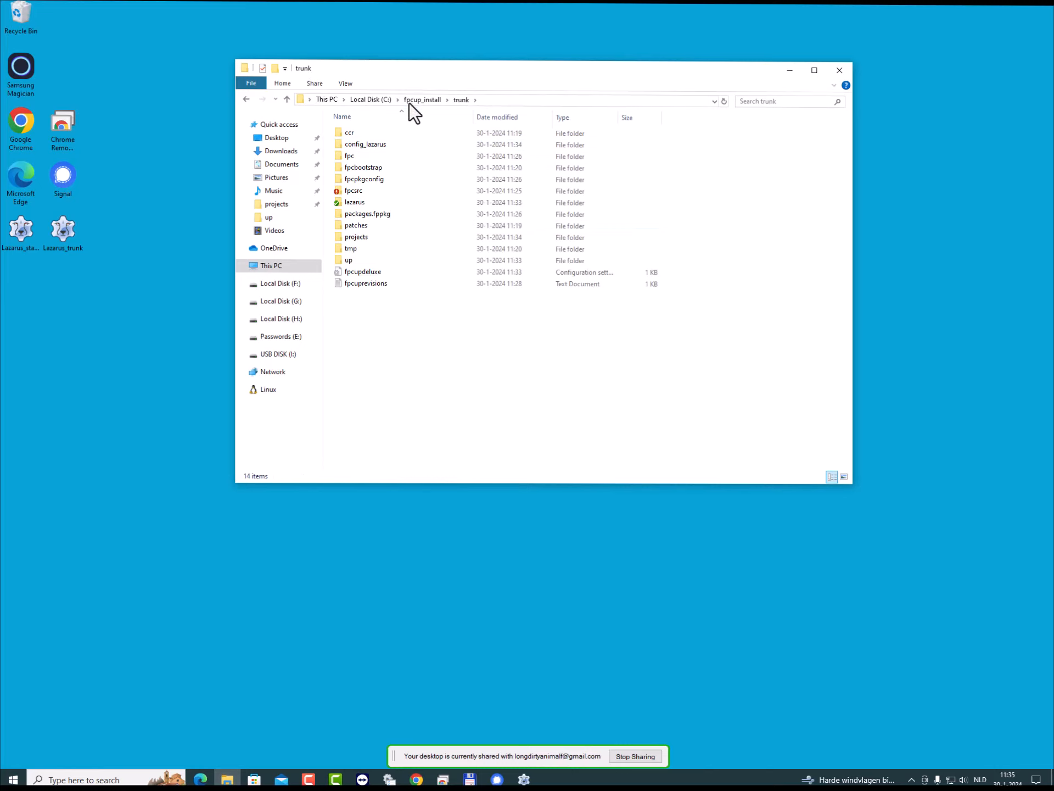
double_click(353, 262)
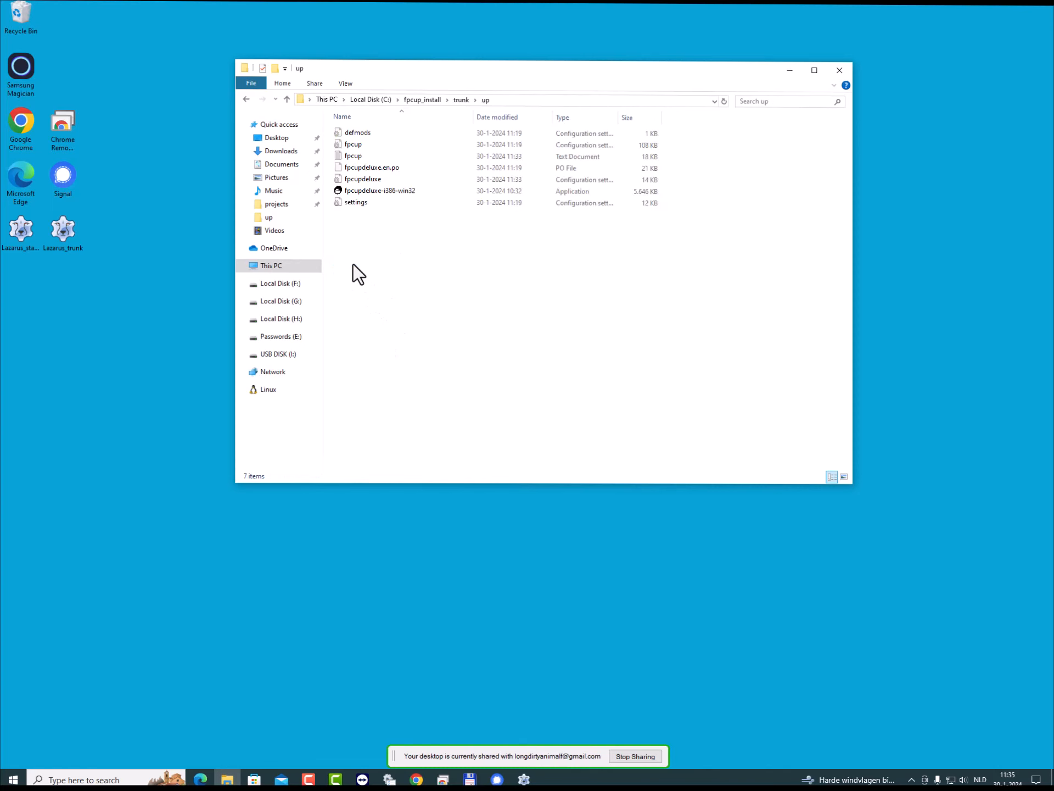
click(388, 191)
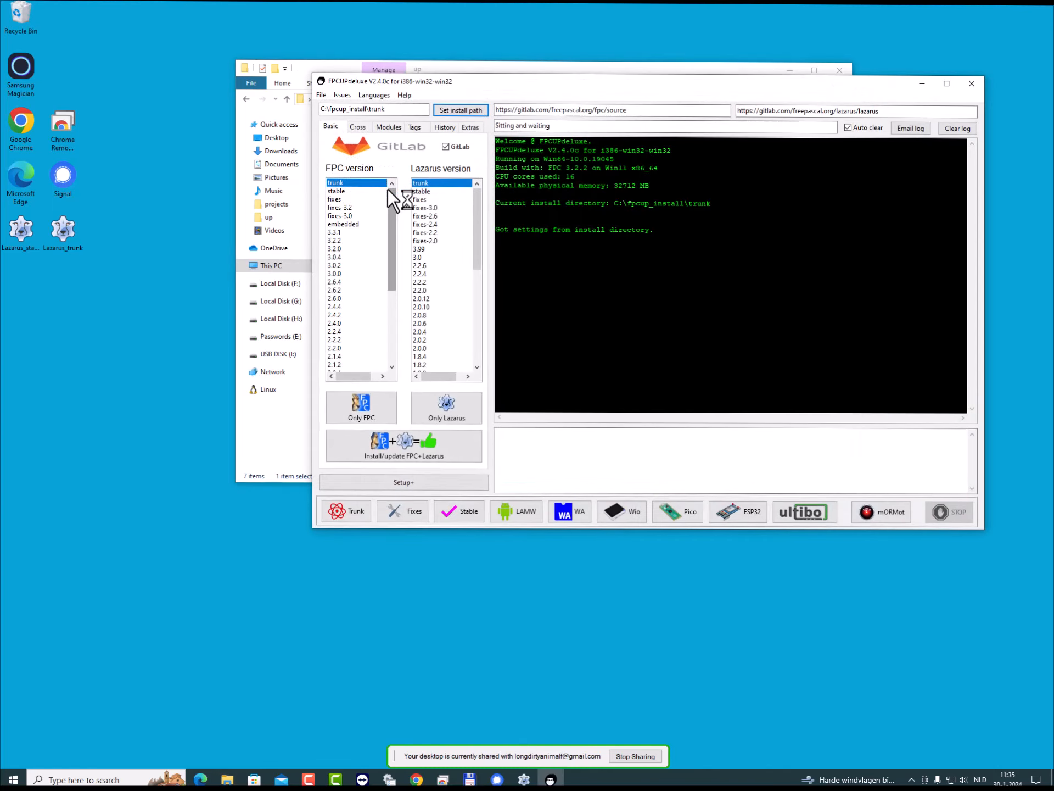
click(974, 85)
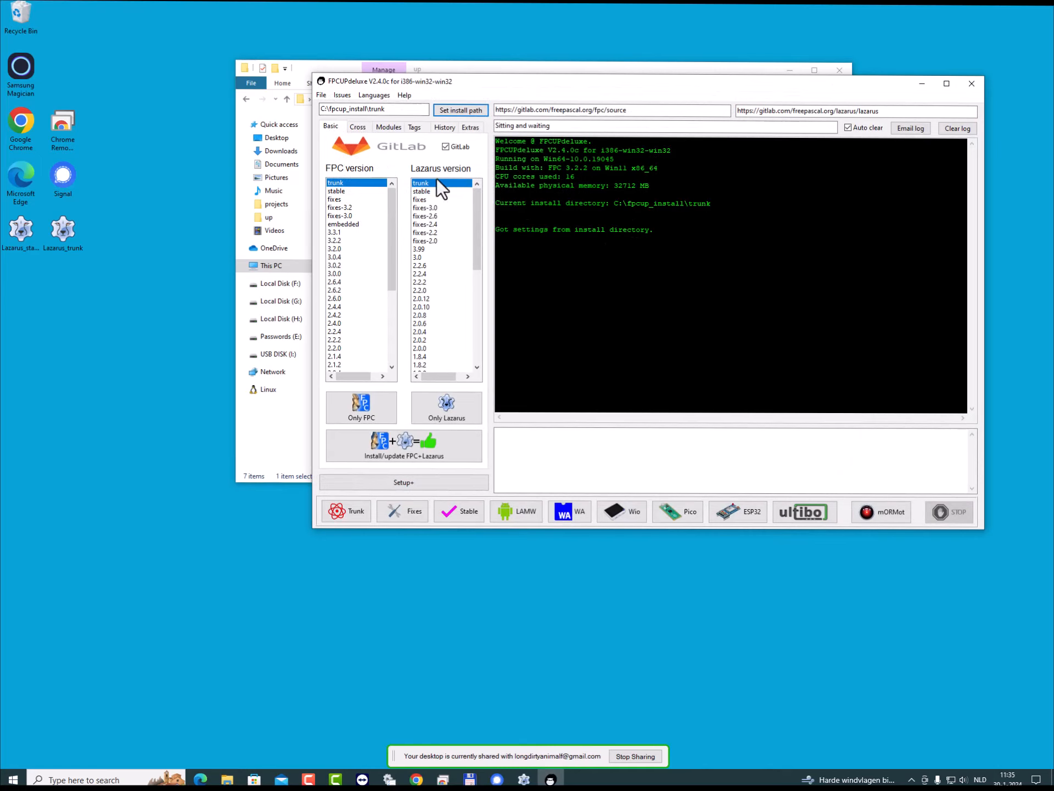
click(964, 84)
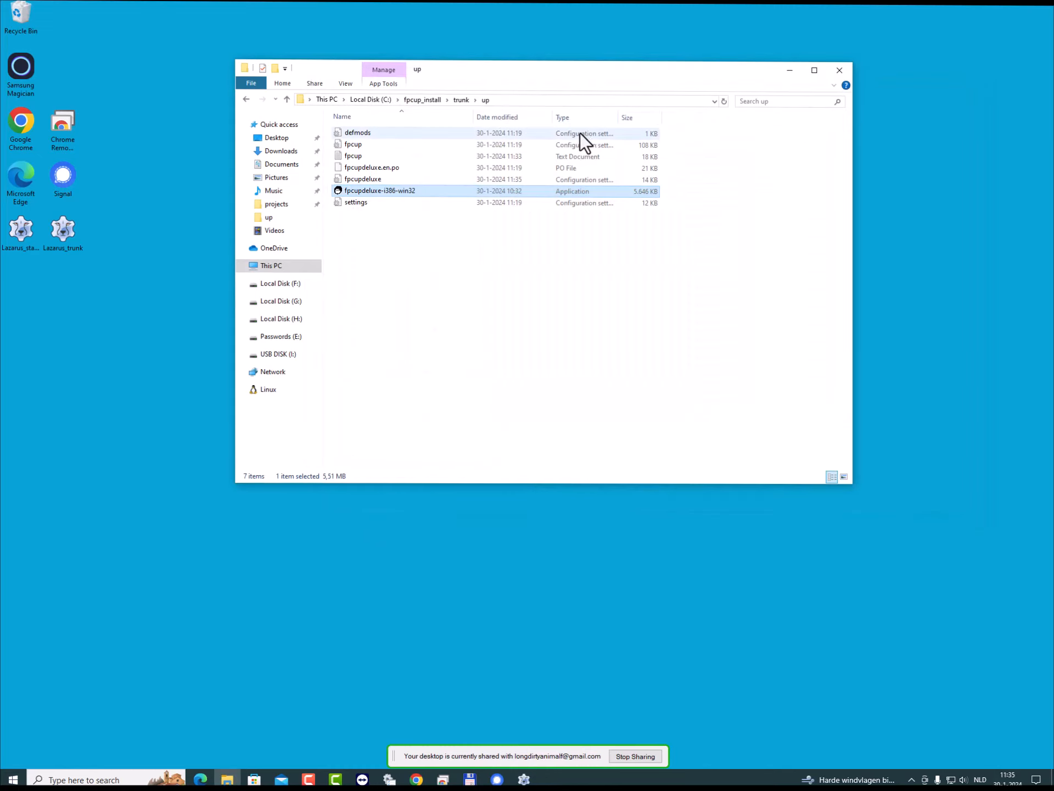
- Launch fpcupdeluxe-i386-win32 from stable\up, check the stable settings and cross-compilers it detects, and close it
click(422, 99)
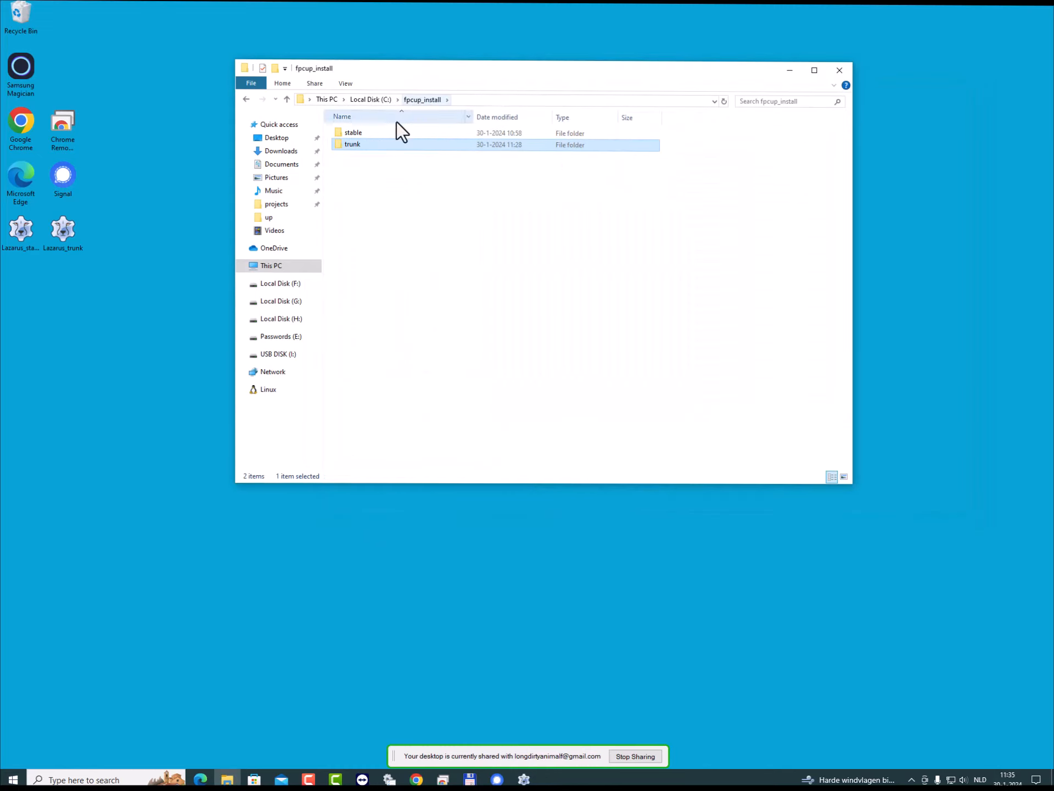
double_click(349, 134)
click(350, 271)
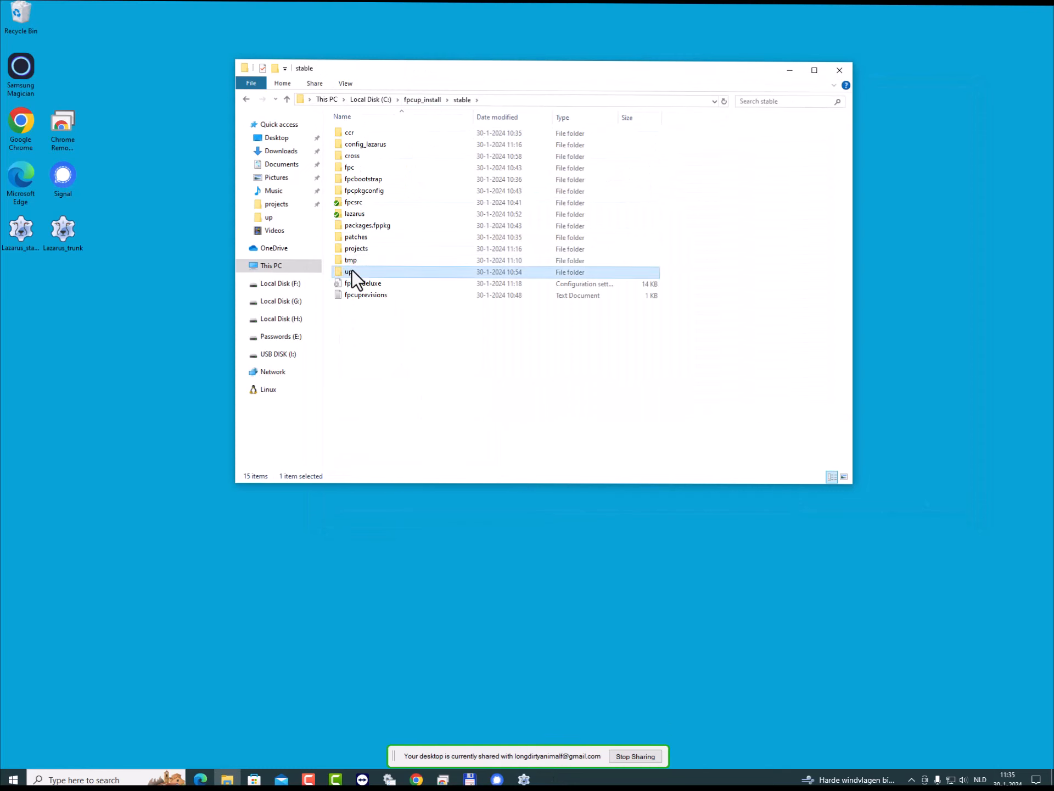
double_click(352, 270)
click(382, 192)
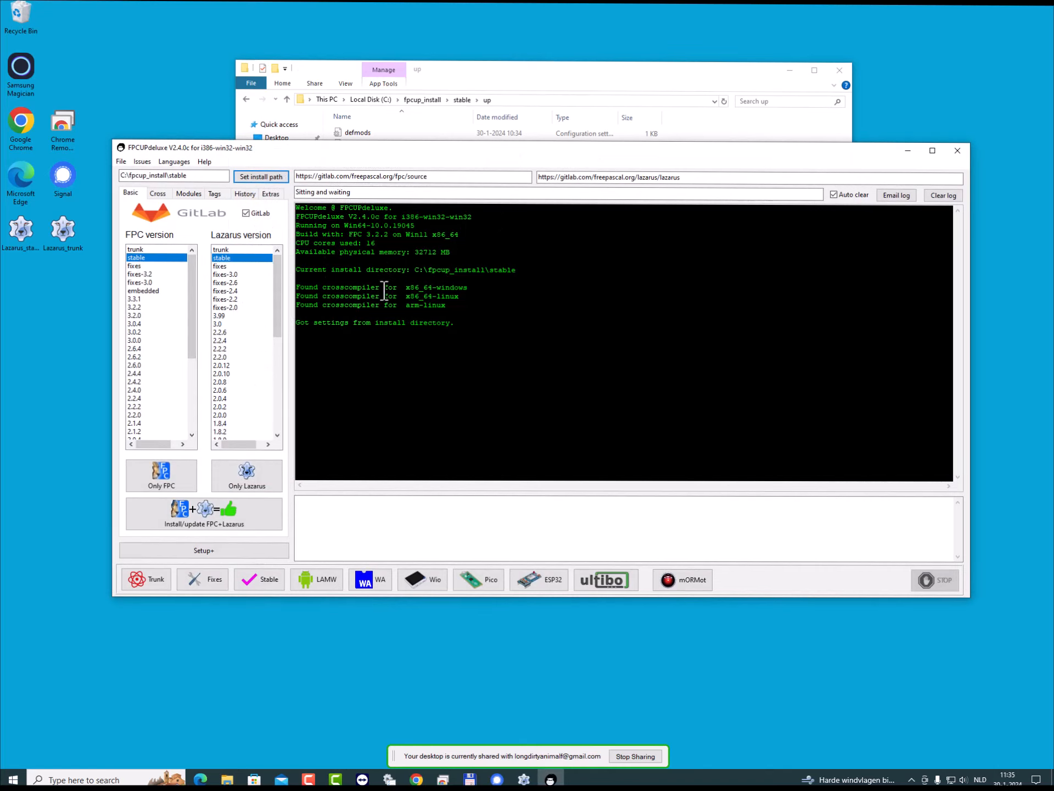
click(957, 153)
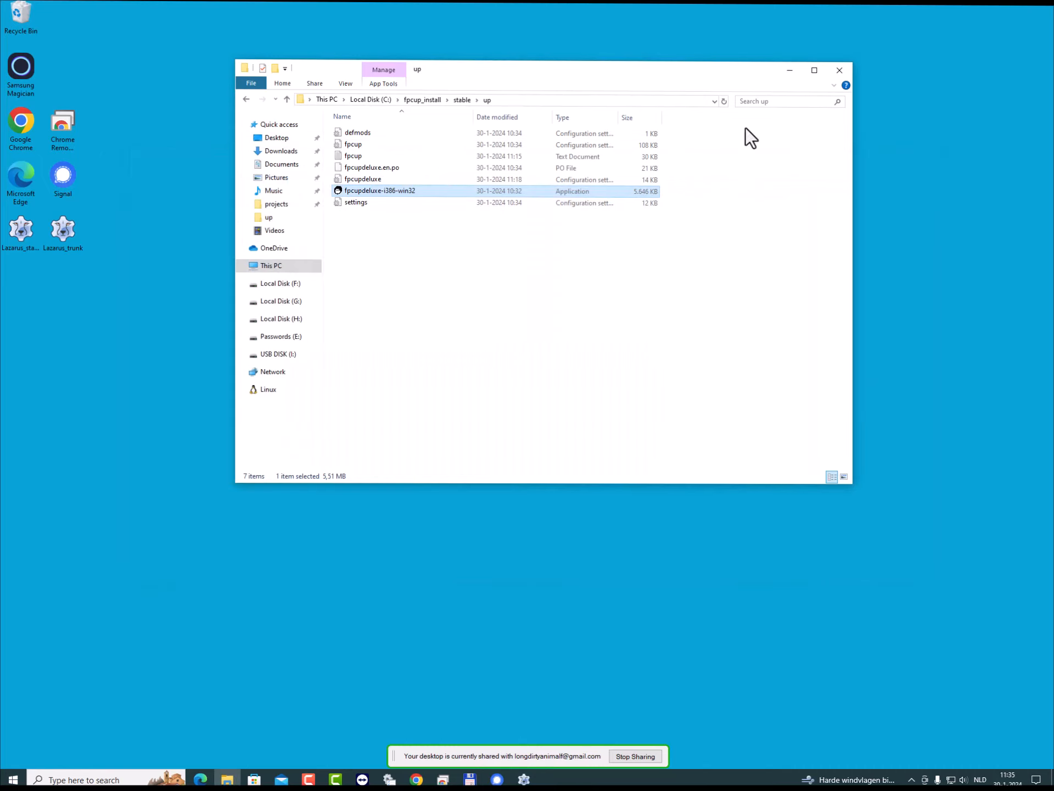
- Return to the fpcup_install folder and open its trunk subfolder
click(434, 101)
double_click(351, 144)
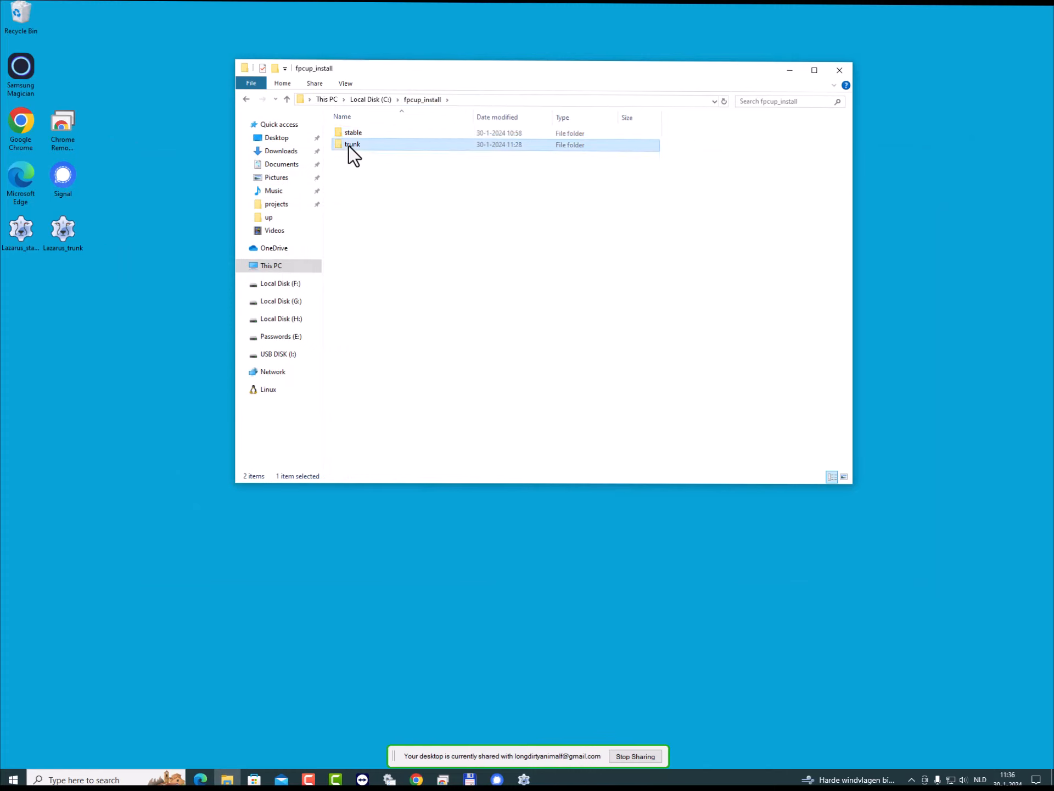